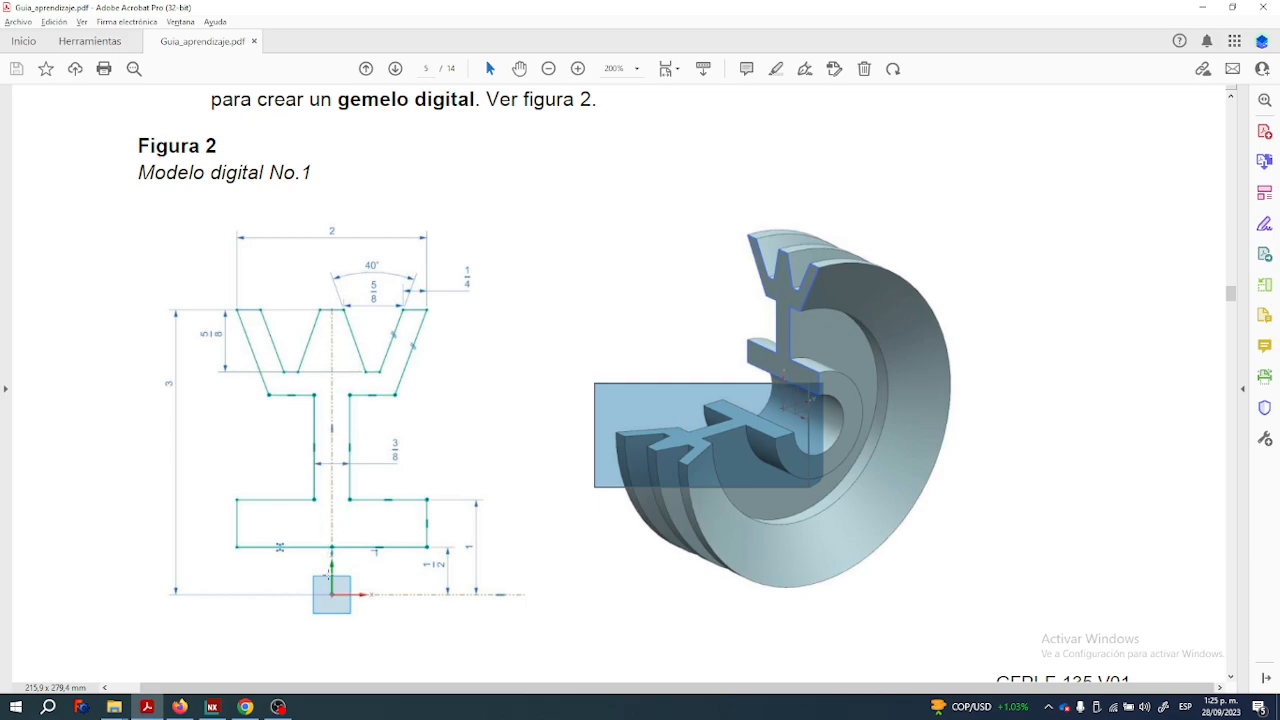
Switch to NX and draw the hub's bottom line about 4.6 long leftward from the vertical axis and a vertical end line about 1.6 high.
key(alt+Tab)
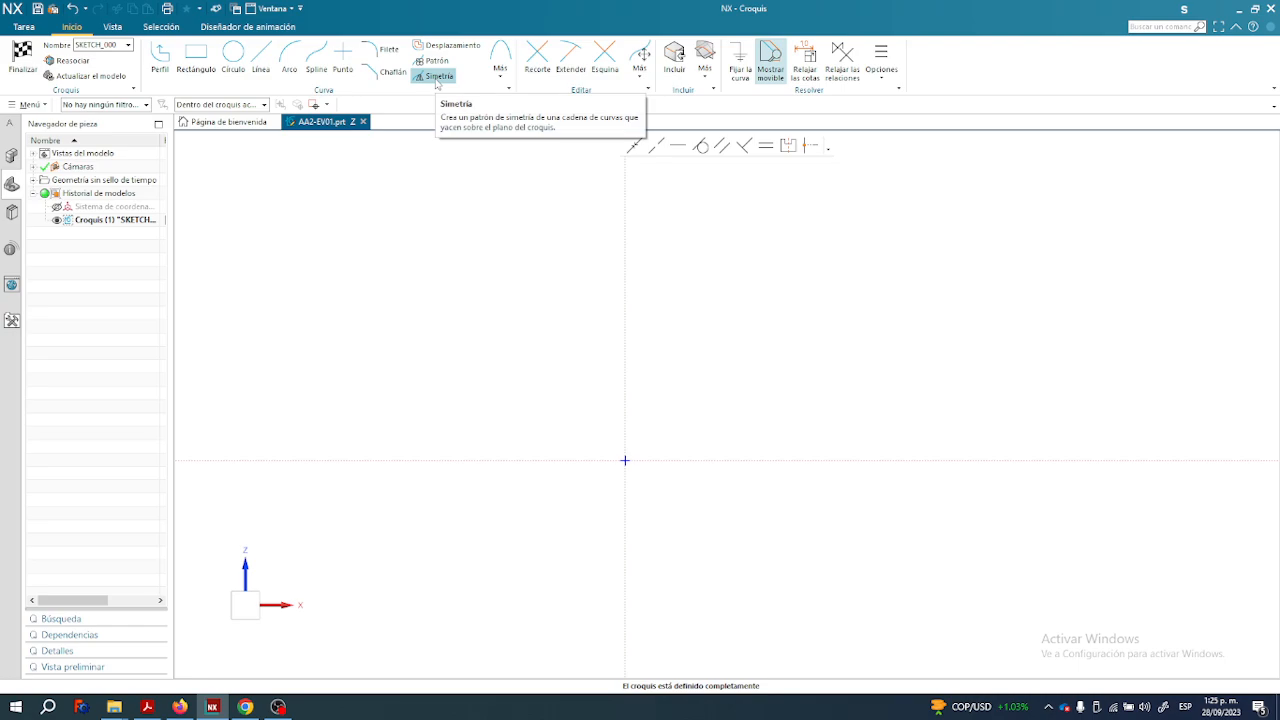
scroll(628, 317, up, 2)
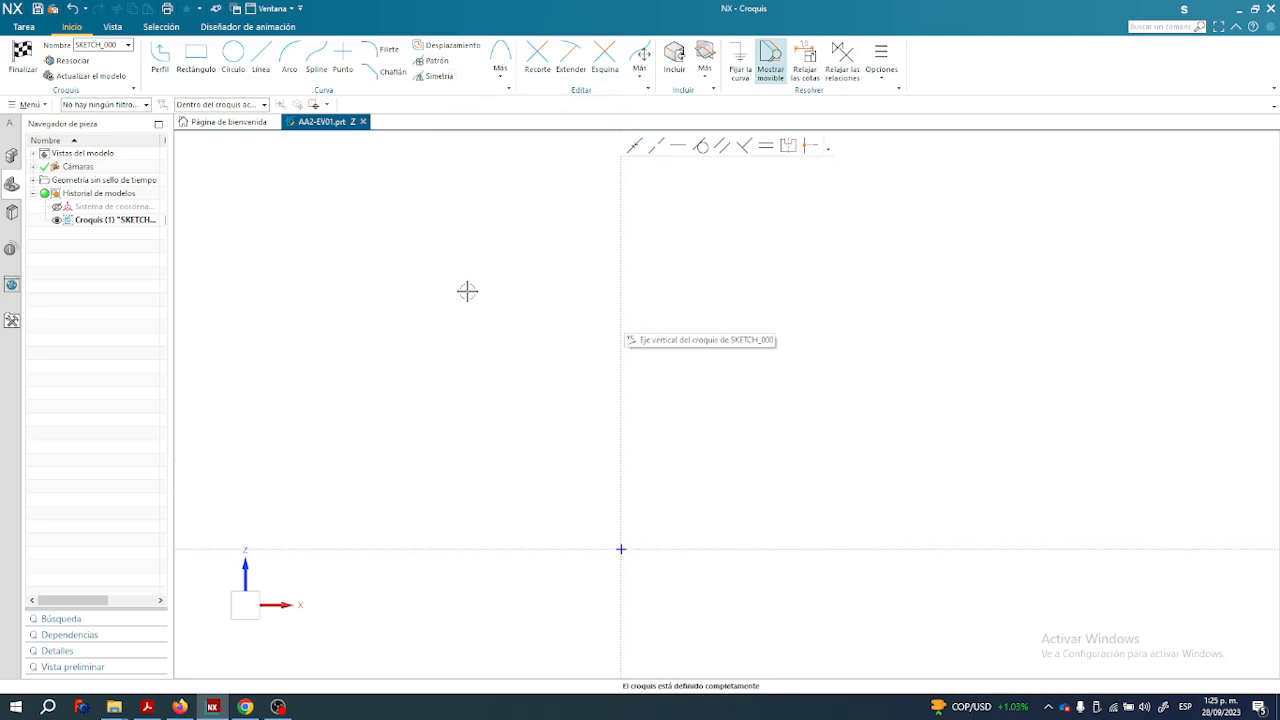
click(256, 57)
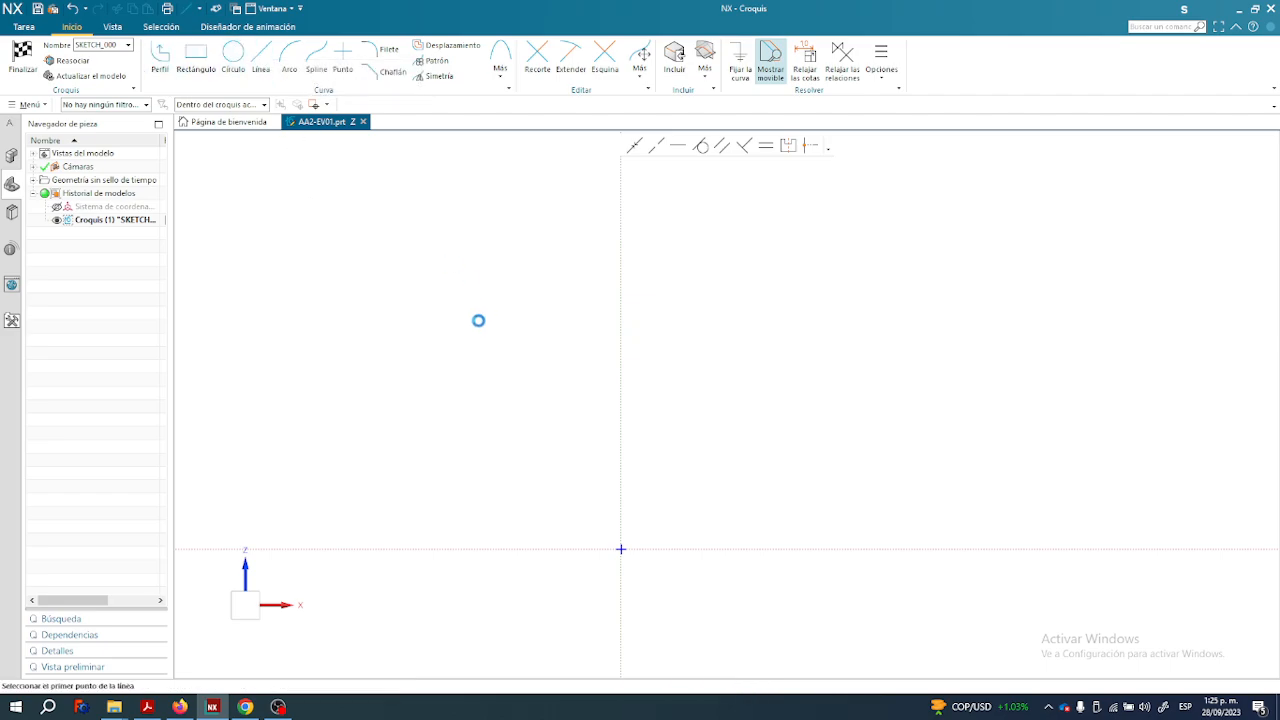
key(alt+Tab)
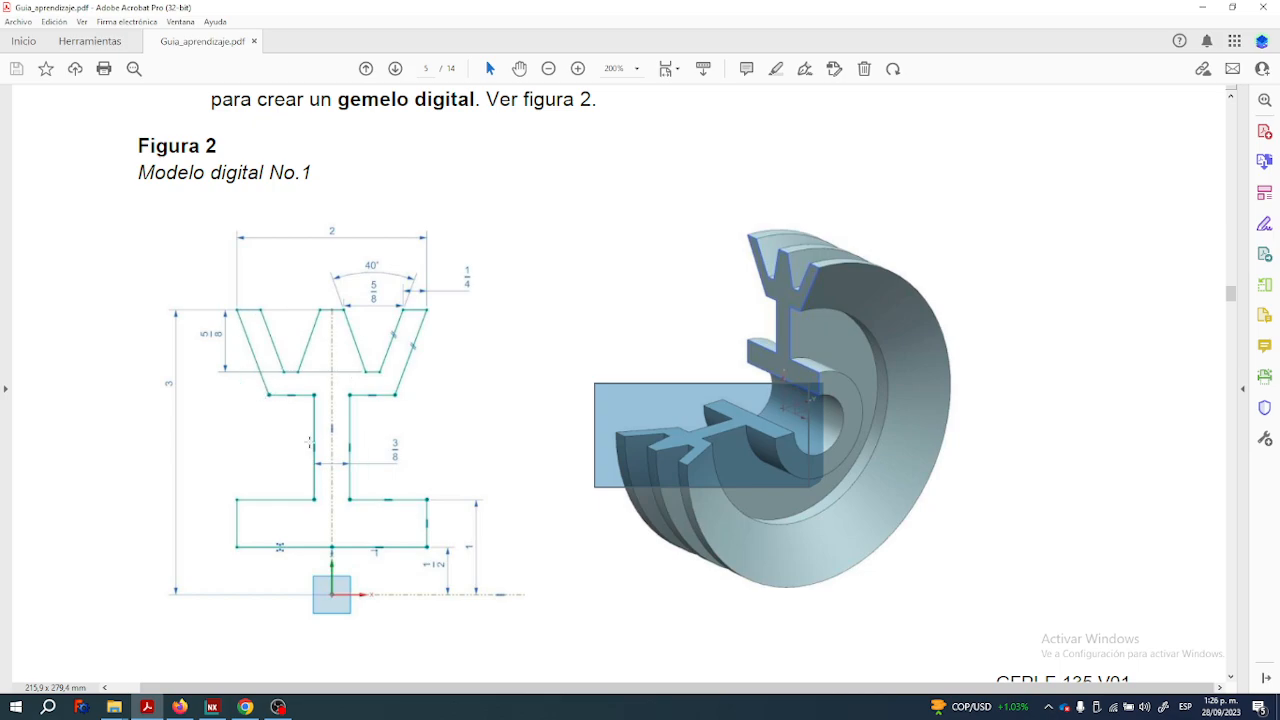
key(alt+Tab)
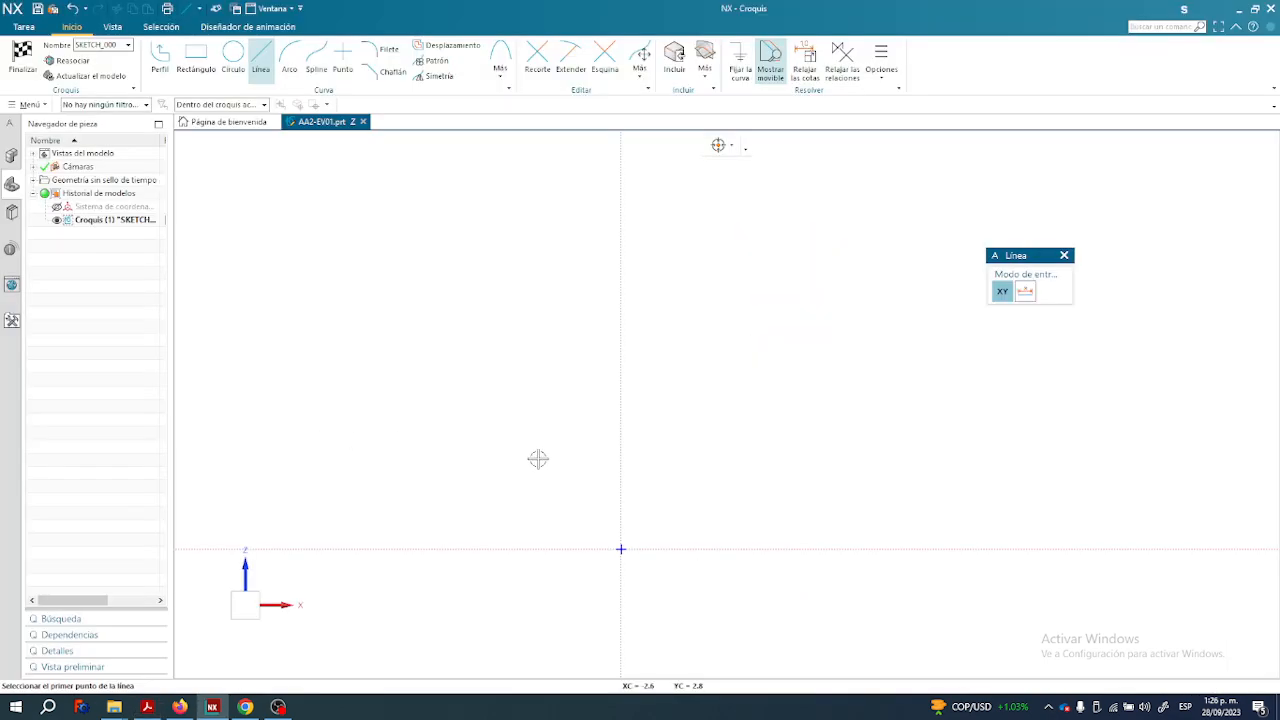
click(620, 486)
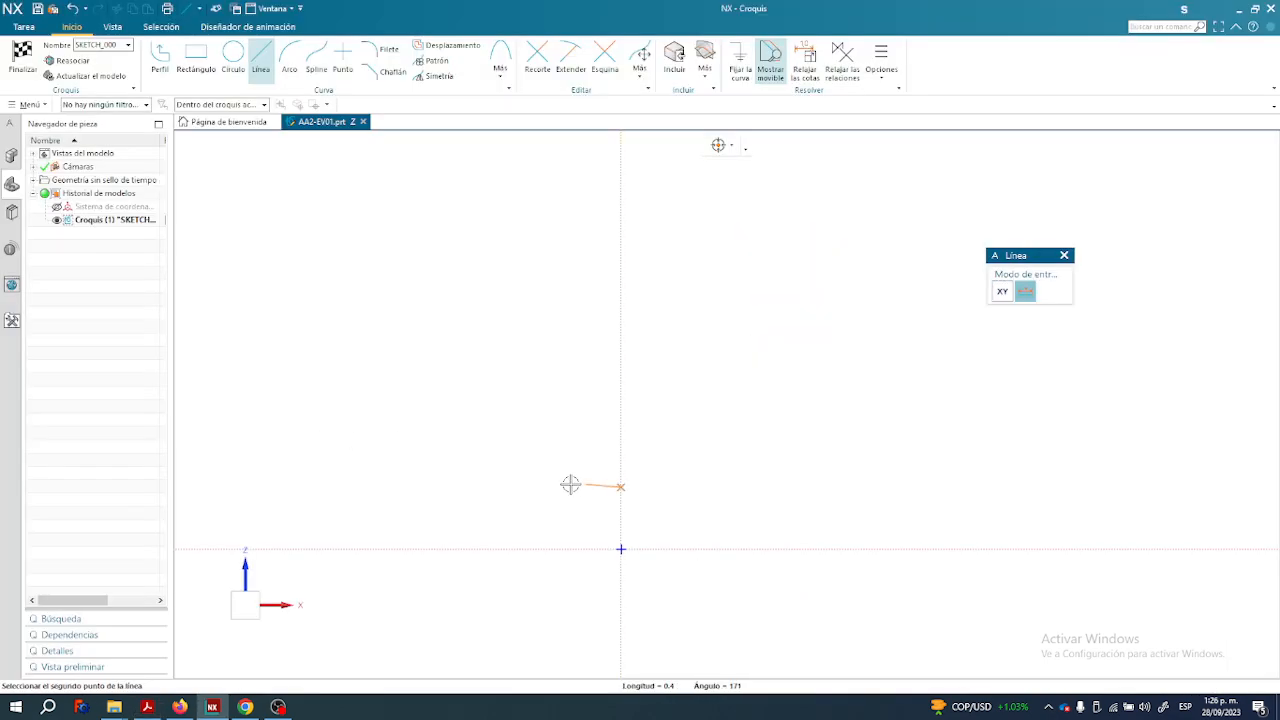
click(473, 486)
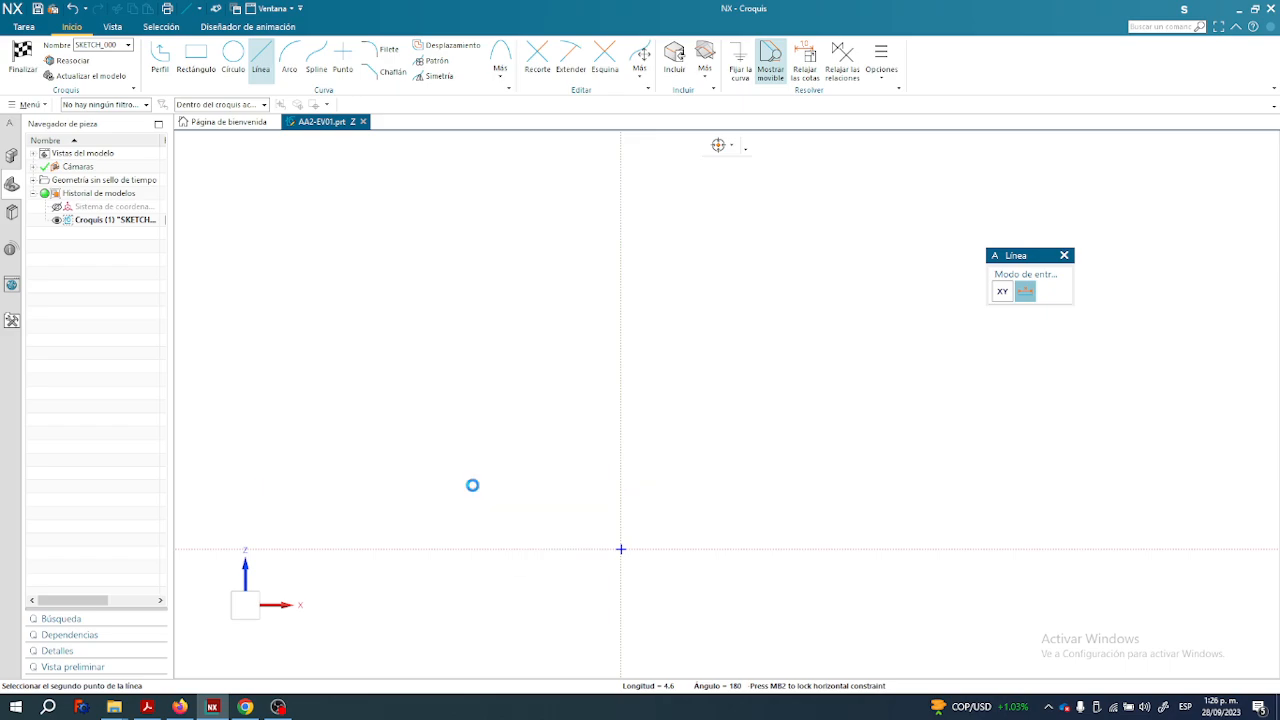
click(473, 486)
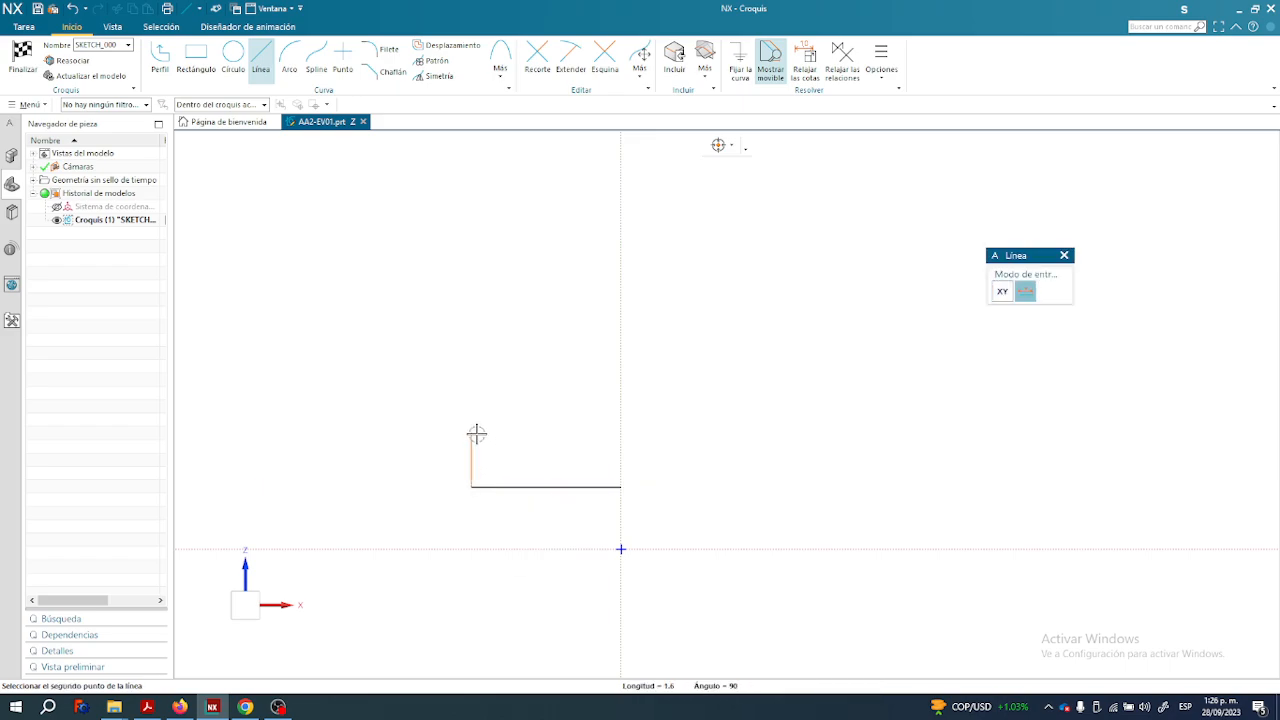
click(472, 435)
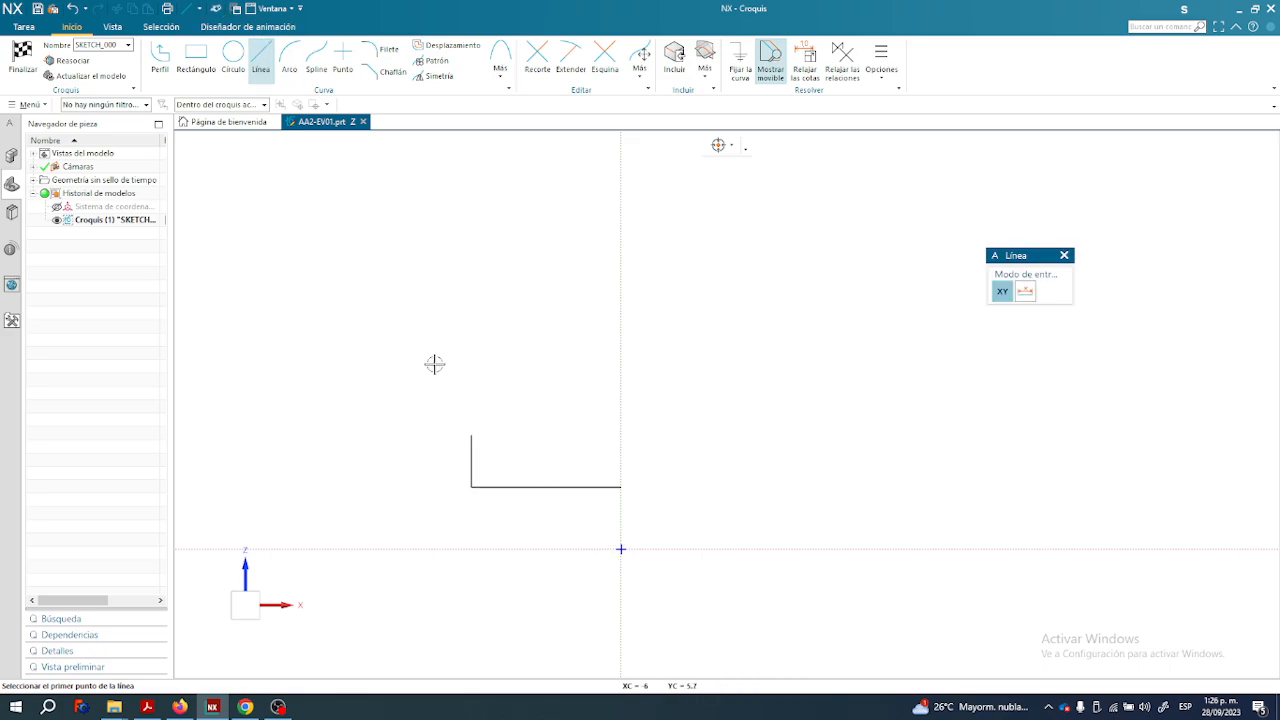
Following Figura 2 in the PDF, draw the hub's top line about 3.5 long toward the axis and the web's vertical line about 4.3 high.
click(472, 436)
key(alt+Tab)
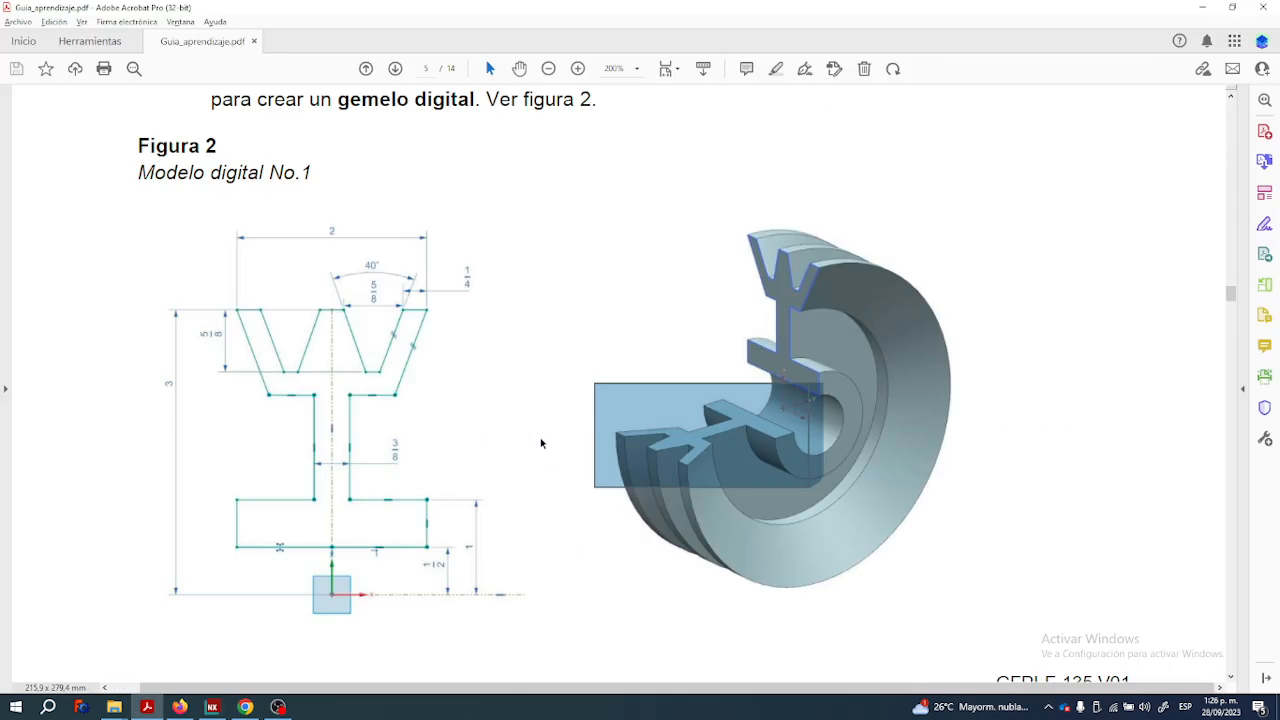
key(alt+Tab)
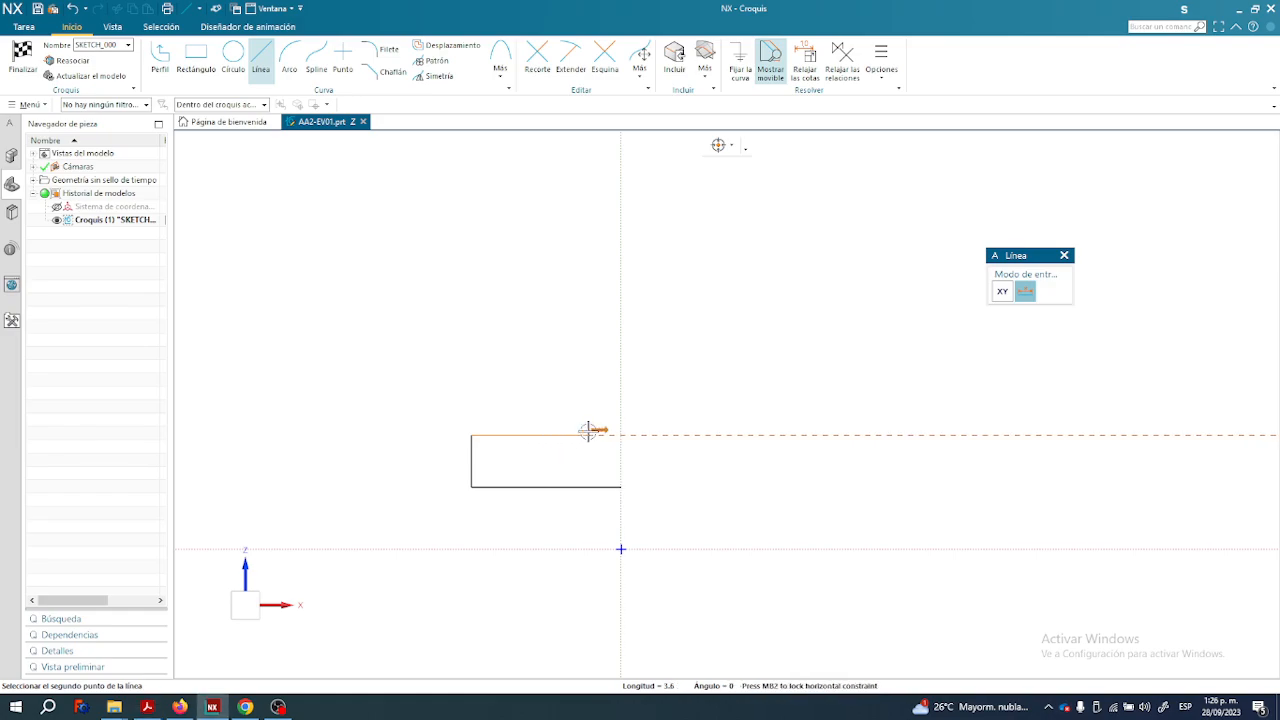
click(586, 435)
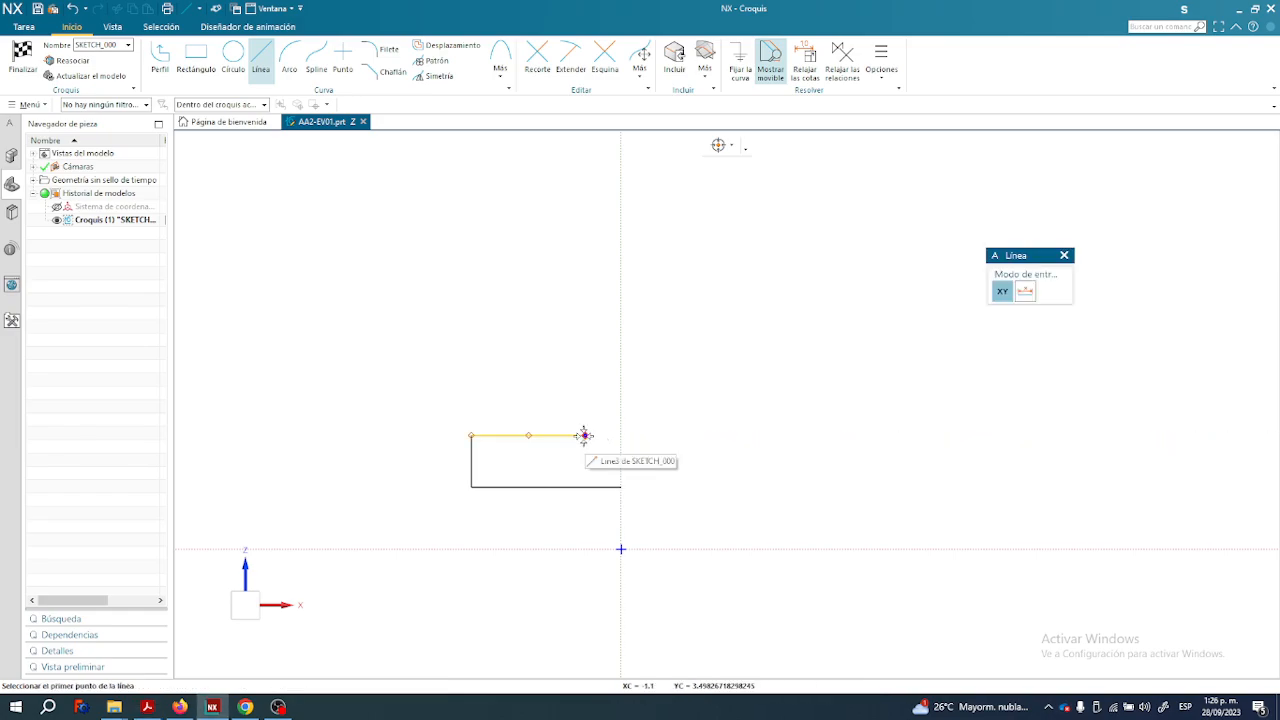
click(586, 295)
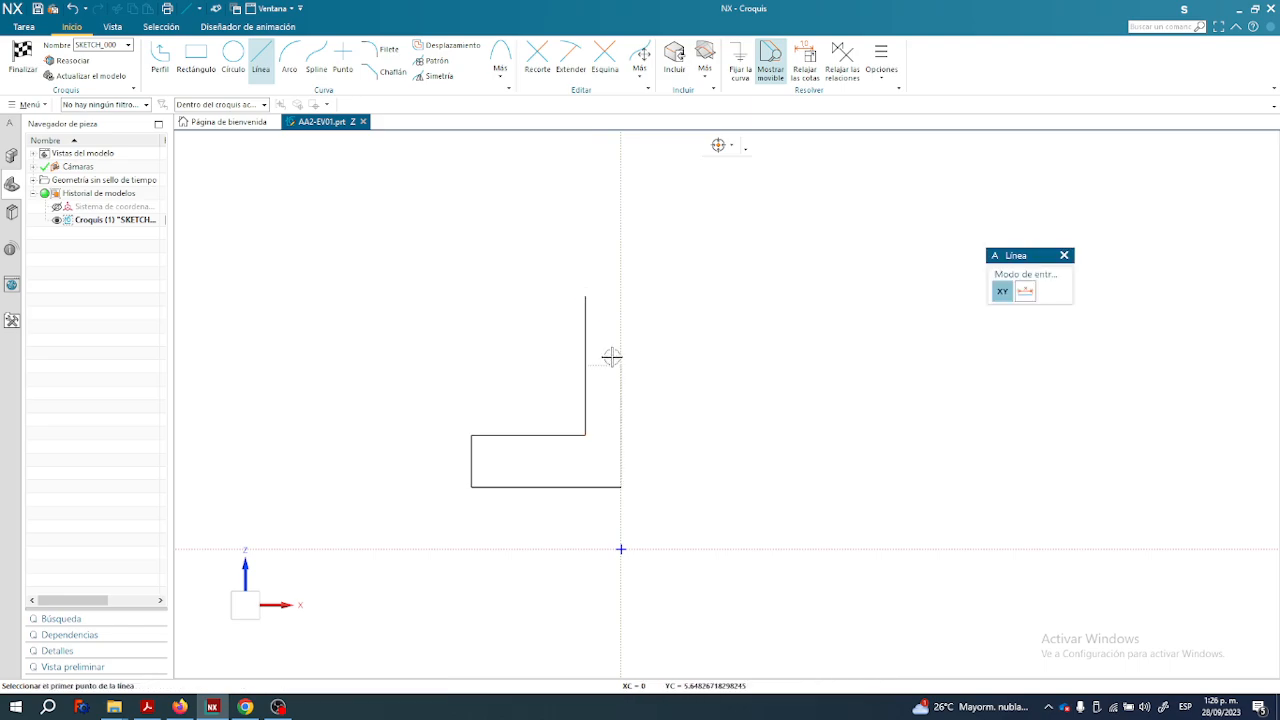
Following the PDF figure, draw the rim's lower horizontal line about 2.9 long outward from the web and the outer flank sloping up and outward.
key(alt+Tab)
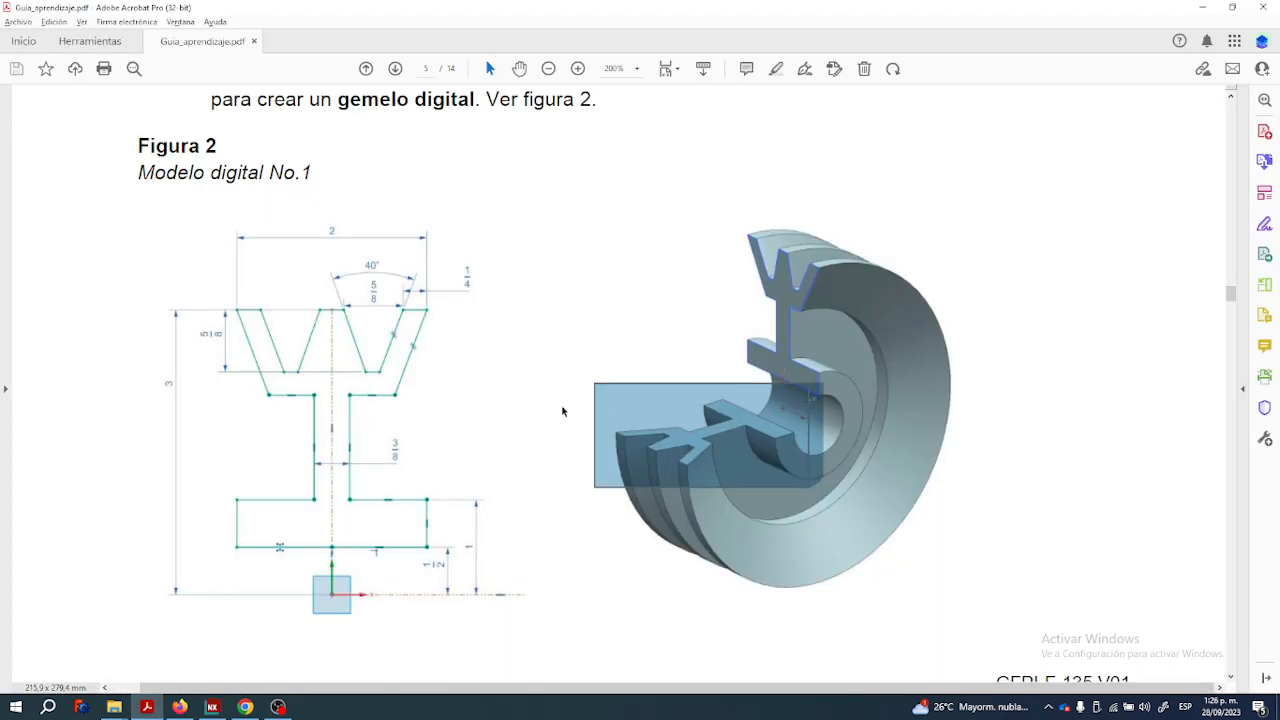
key(alt+Tab)
click(584, 356)
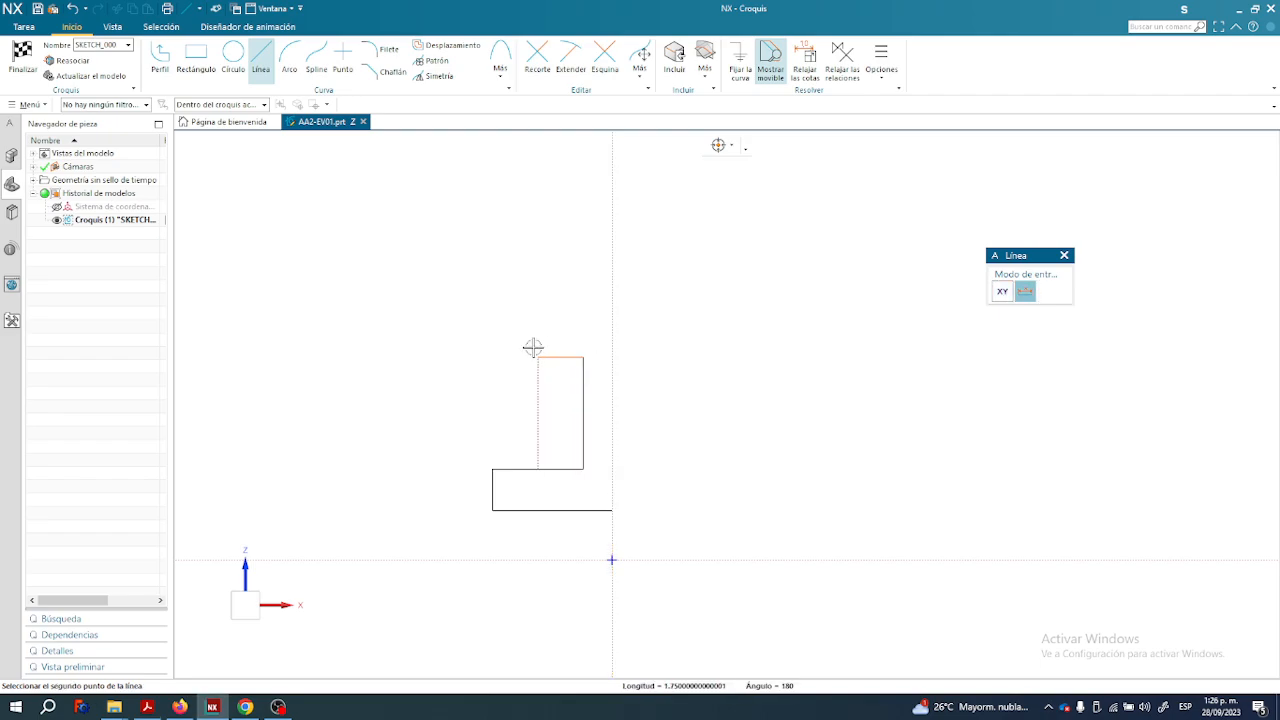
click(508, 350)
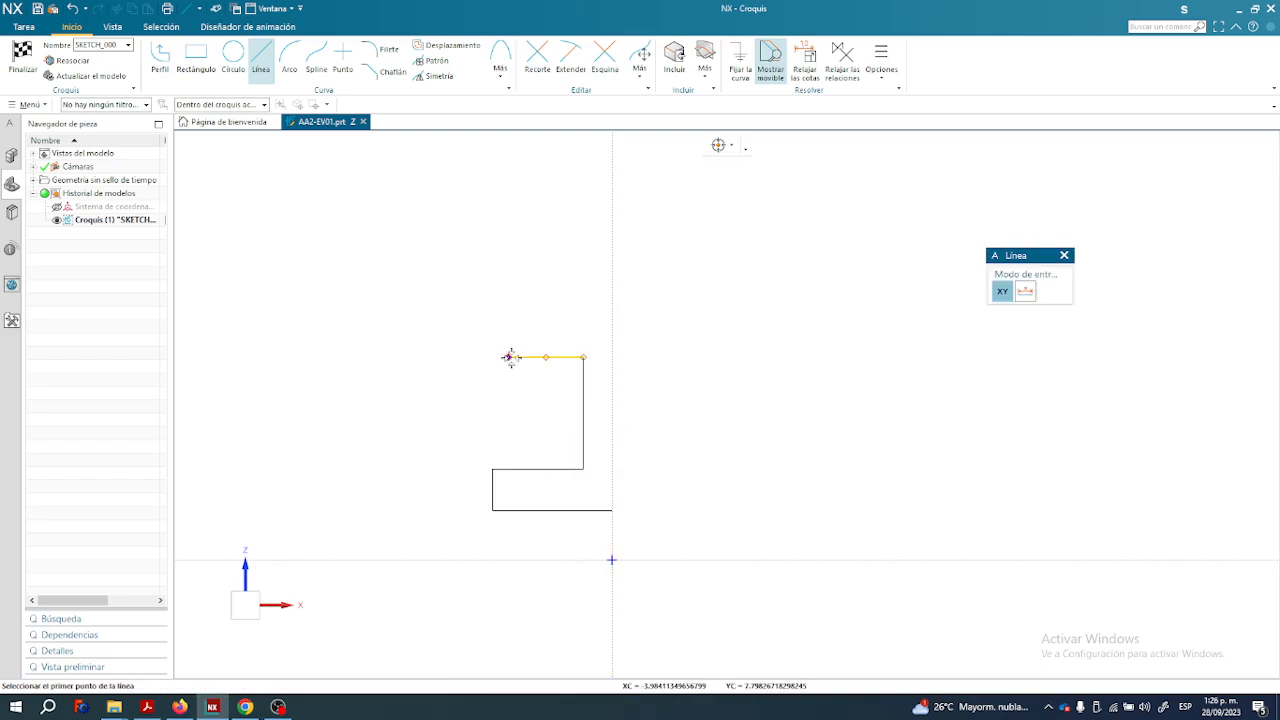
click(459, 240)
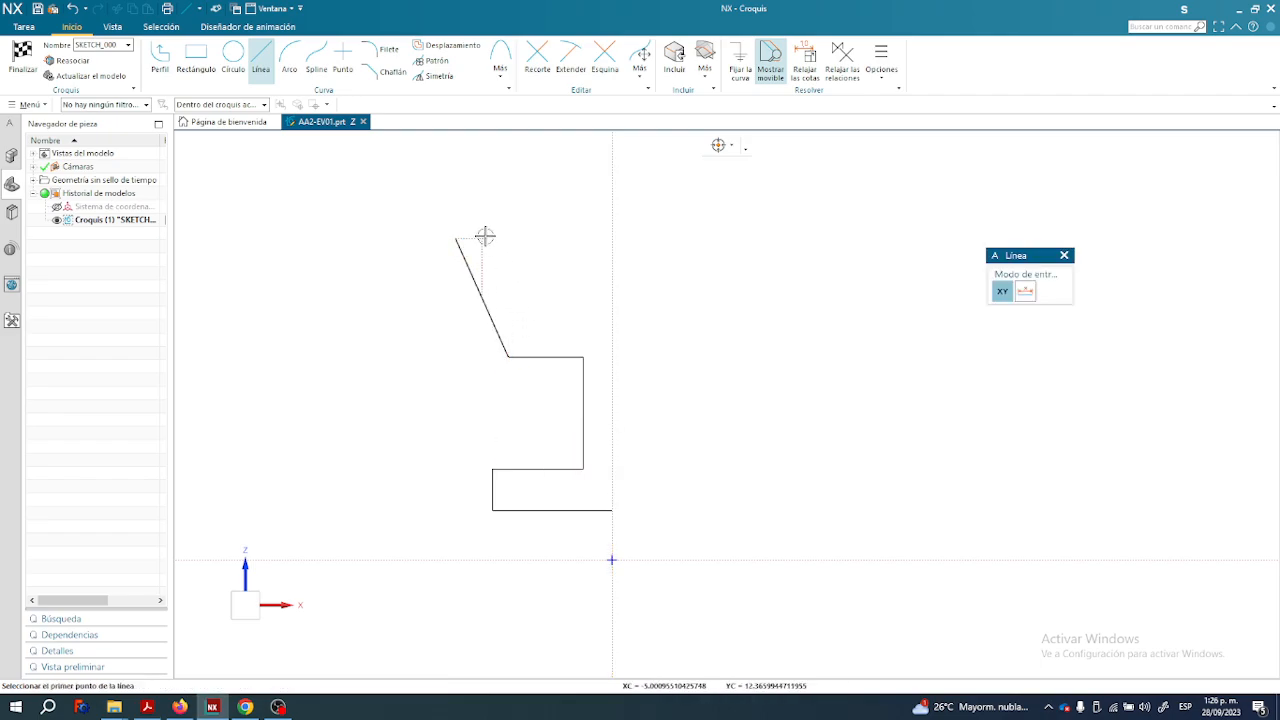
Check the PDF figure and draw the rim's short outer top edge and the groove's inner flank about 3.9 long, parallel to the outer flank.
key(alt+Tab)
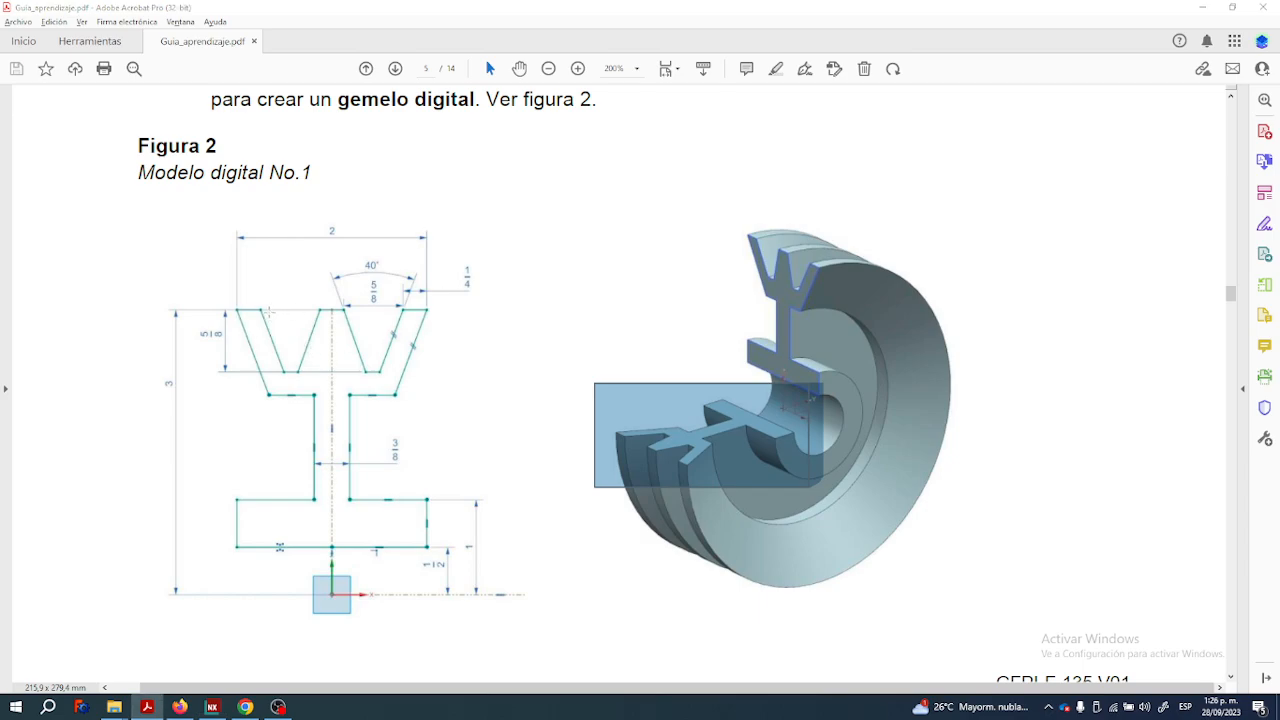
key(alt+Tab)
click(485, 240)
click(483, 240)
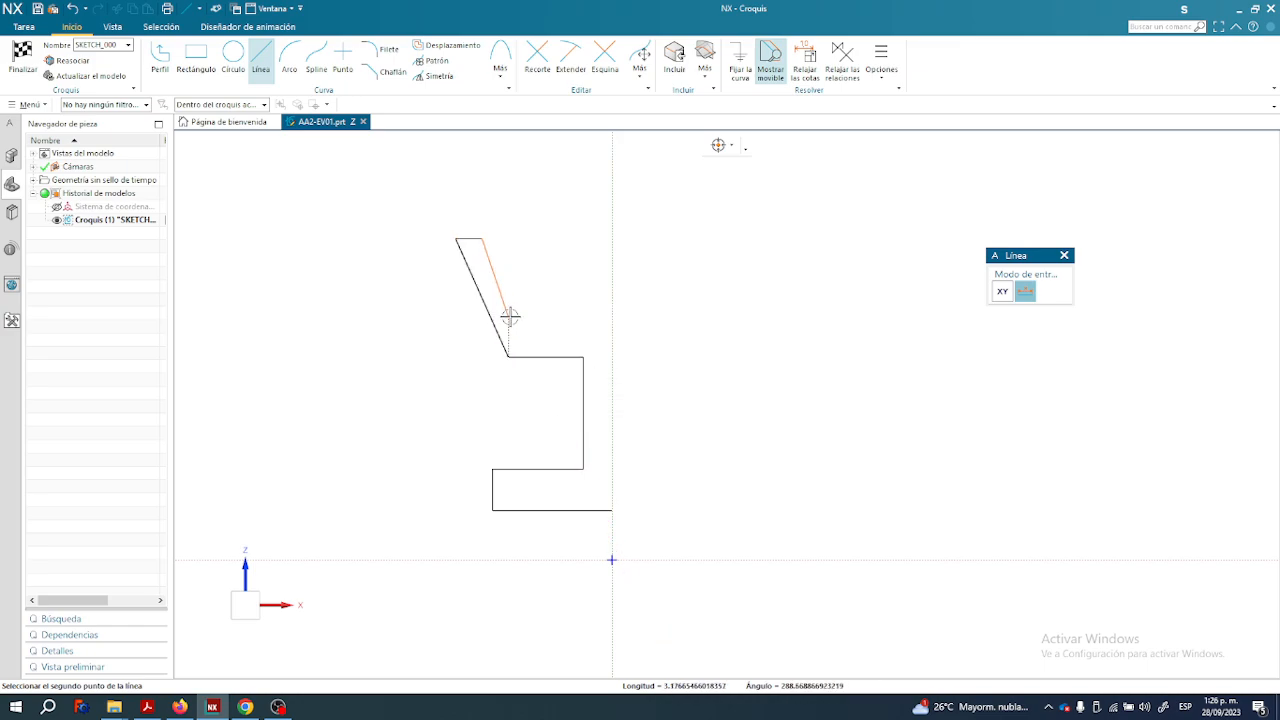
scroll(491, 323, up, 1)
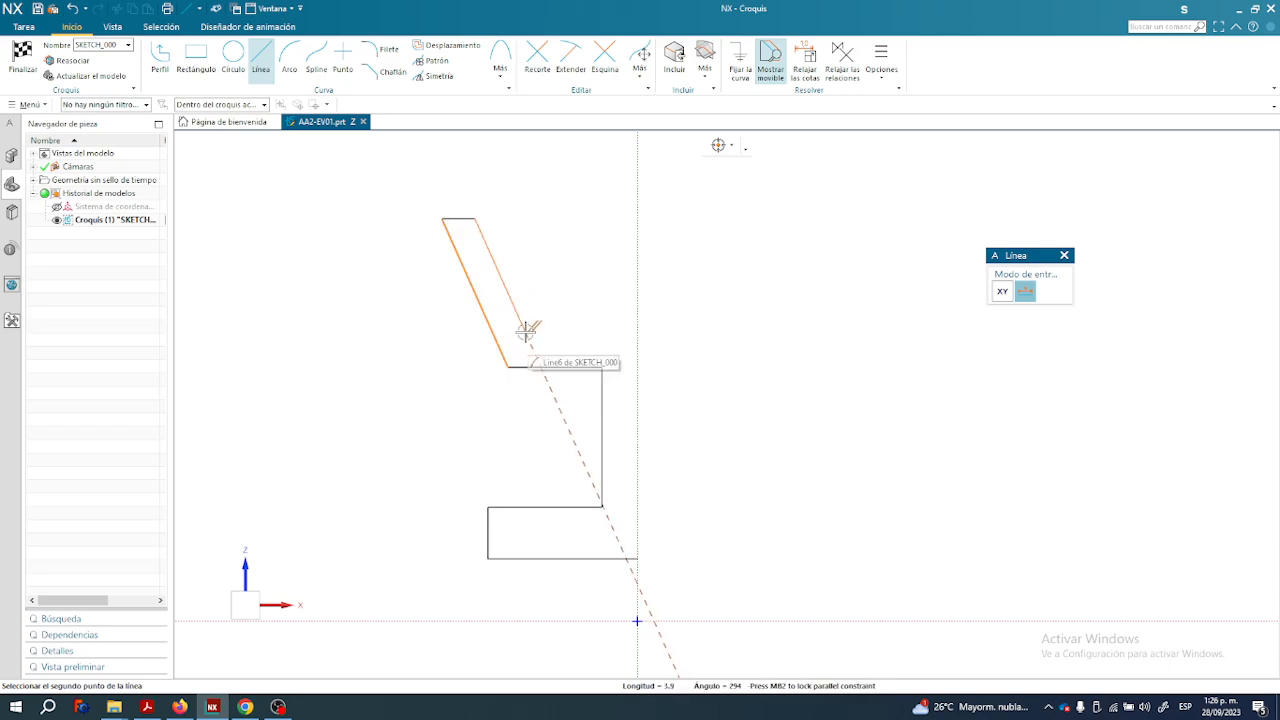
click(526, 332)
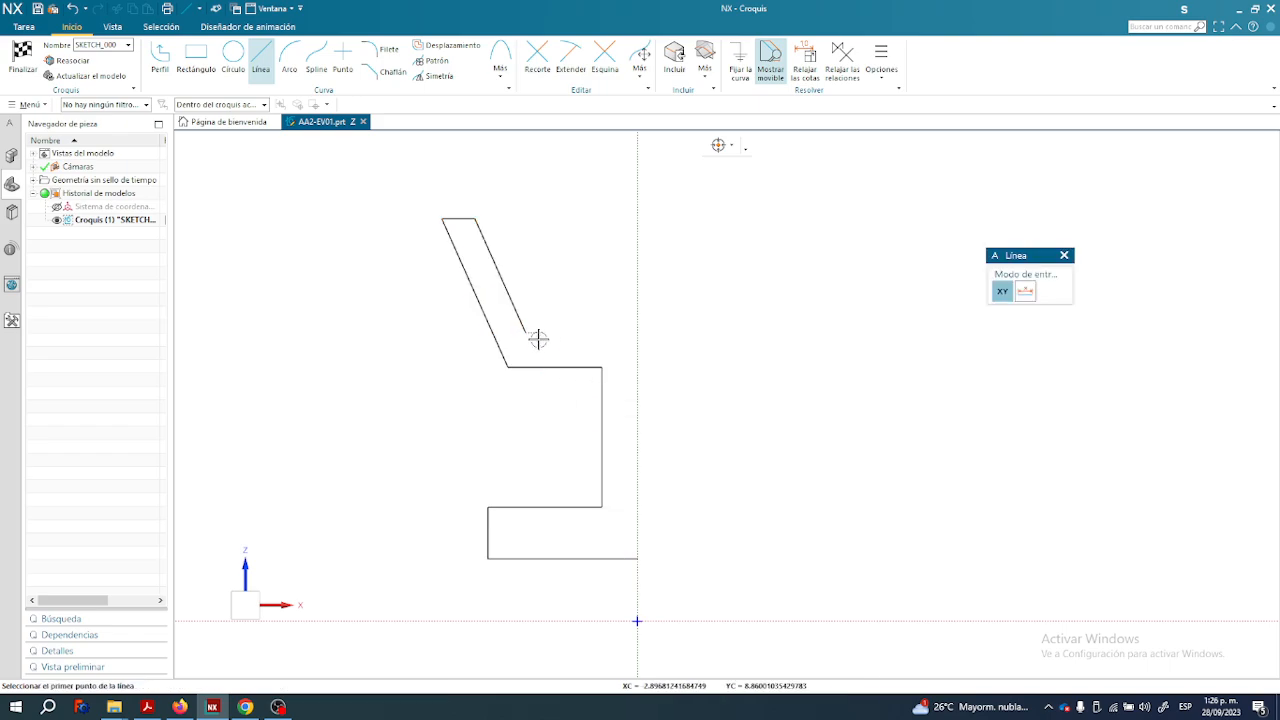
Draw the groove's horizontal floor from the lower end of the inner flank toward the vertical axis, checking the PDF figure.
click(526, 332)
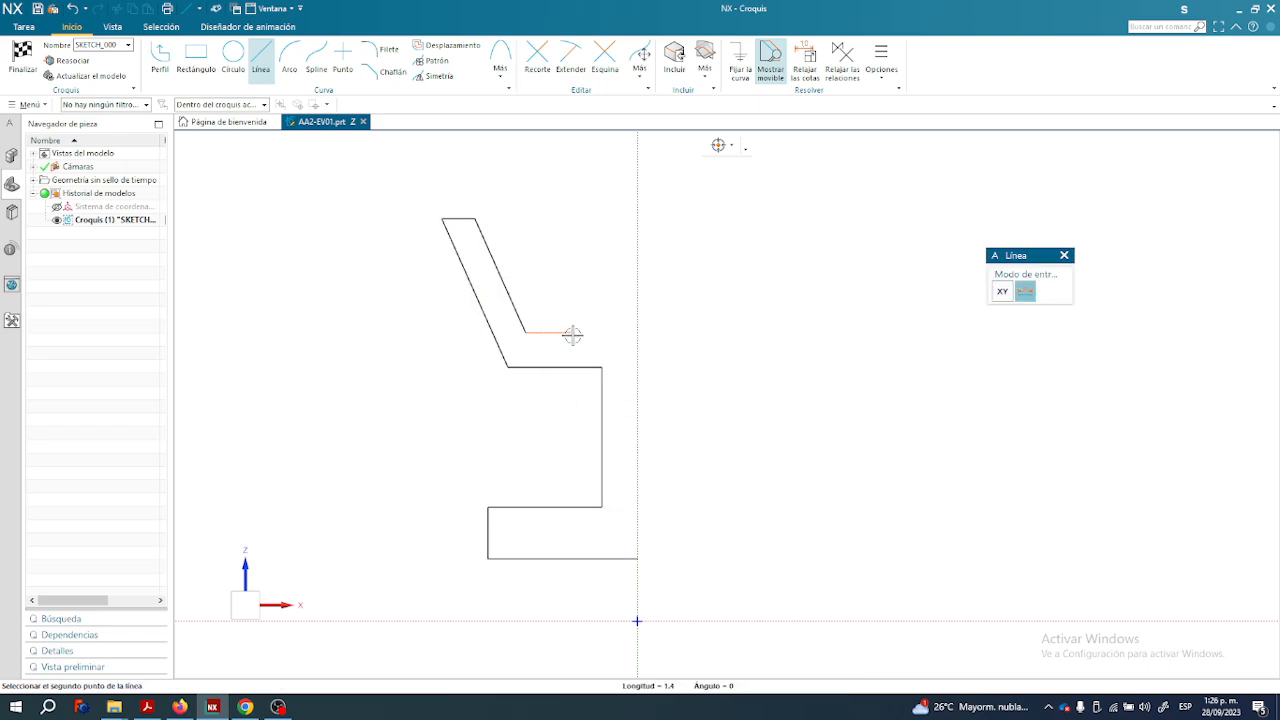
key(alt+Tab)
key(alt+Tab)
click(578, 332)
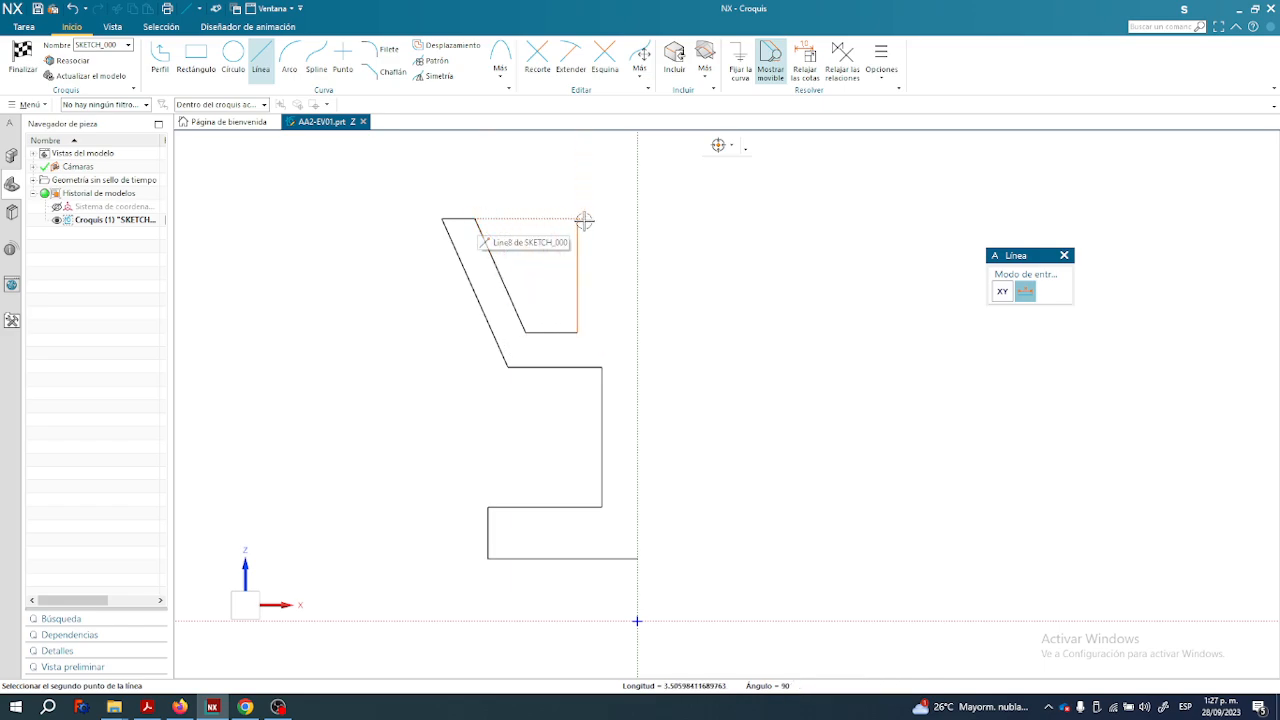
Following the PDF figure, draw the groove's second sloped flank up to rim height and a top line about 0.7 long ending on the vertical axis.
key(alt+Tab)
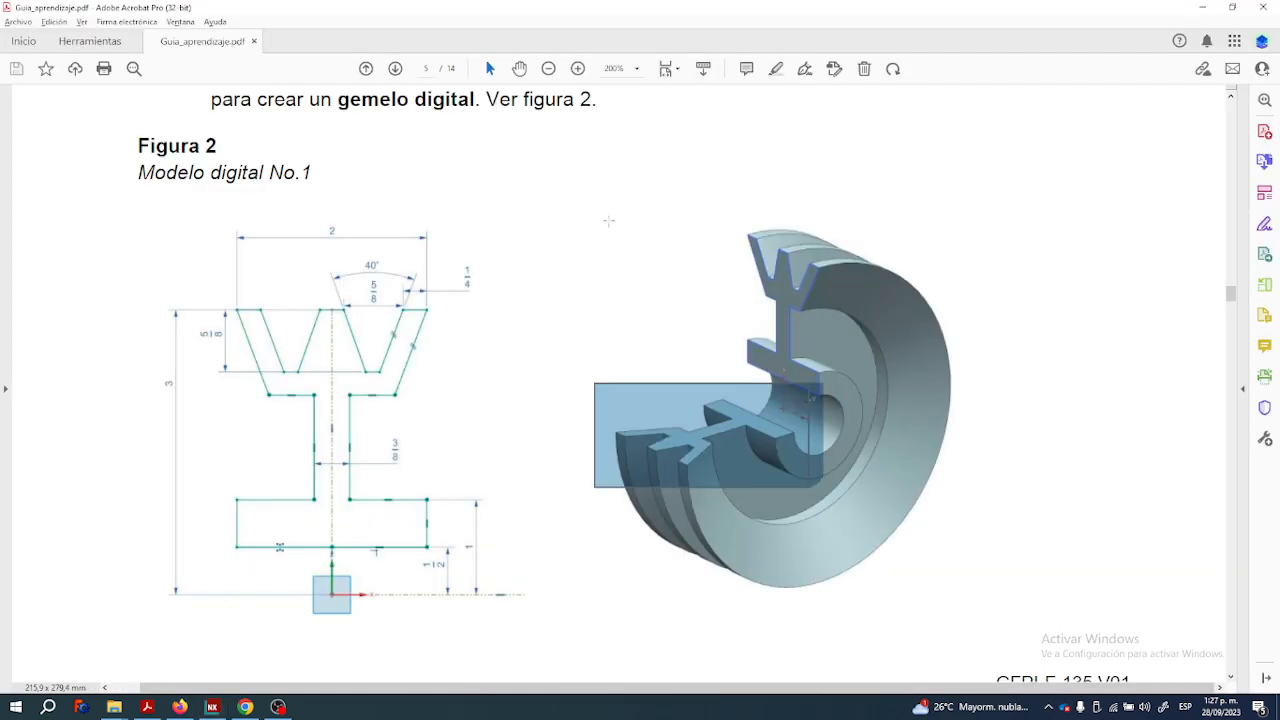
key(alt+Tab)
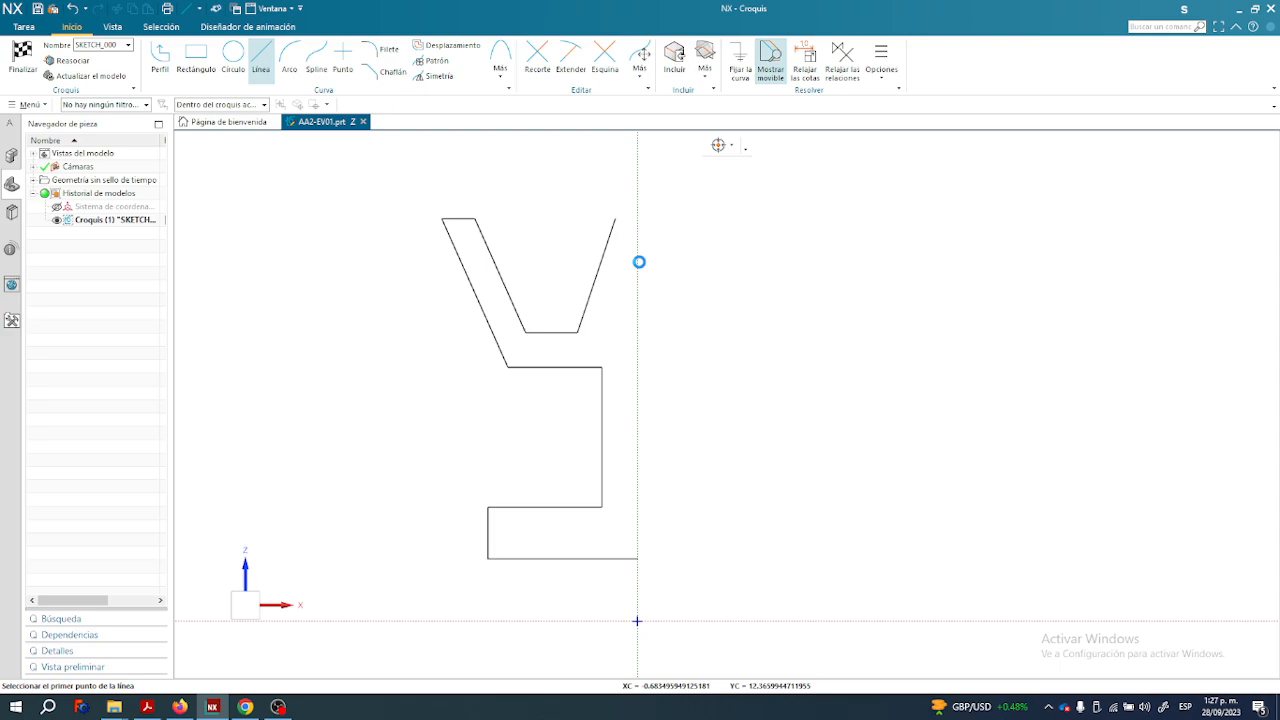
click(615, 218)
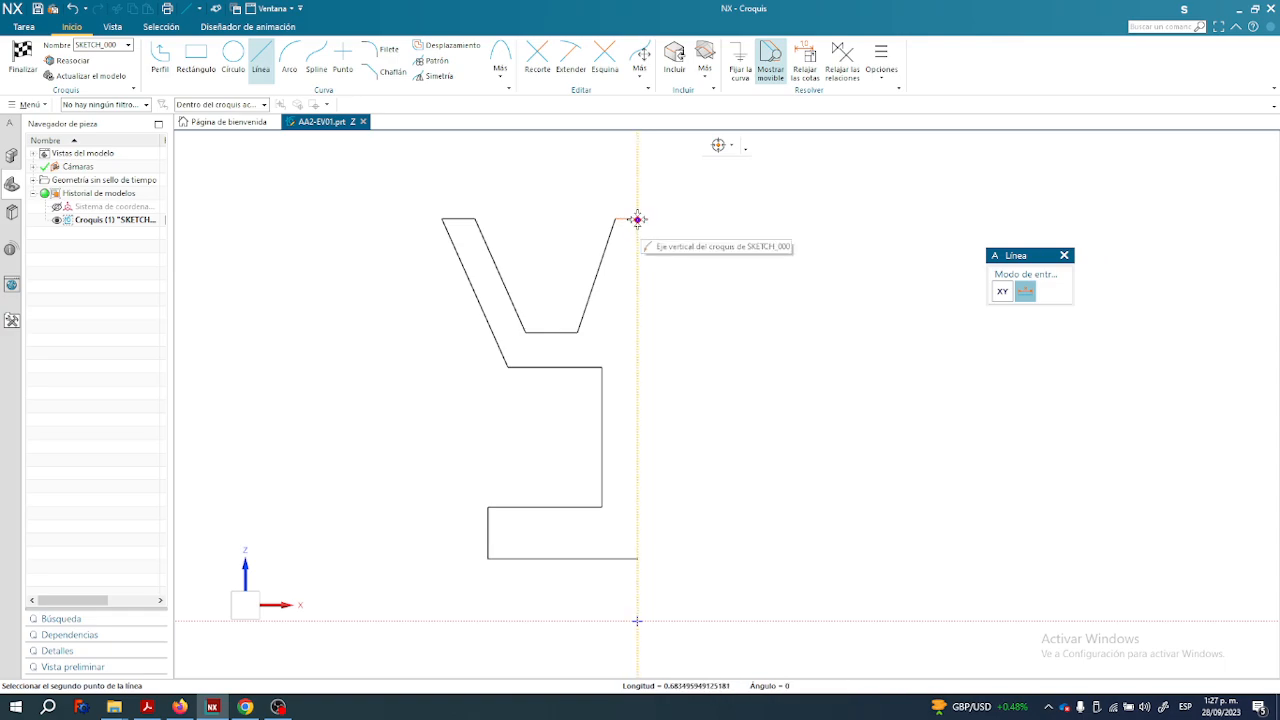
click(639, 218)
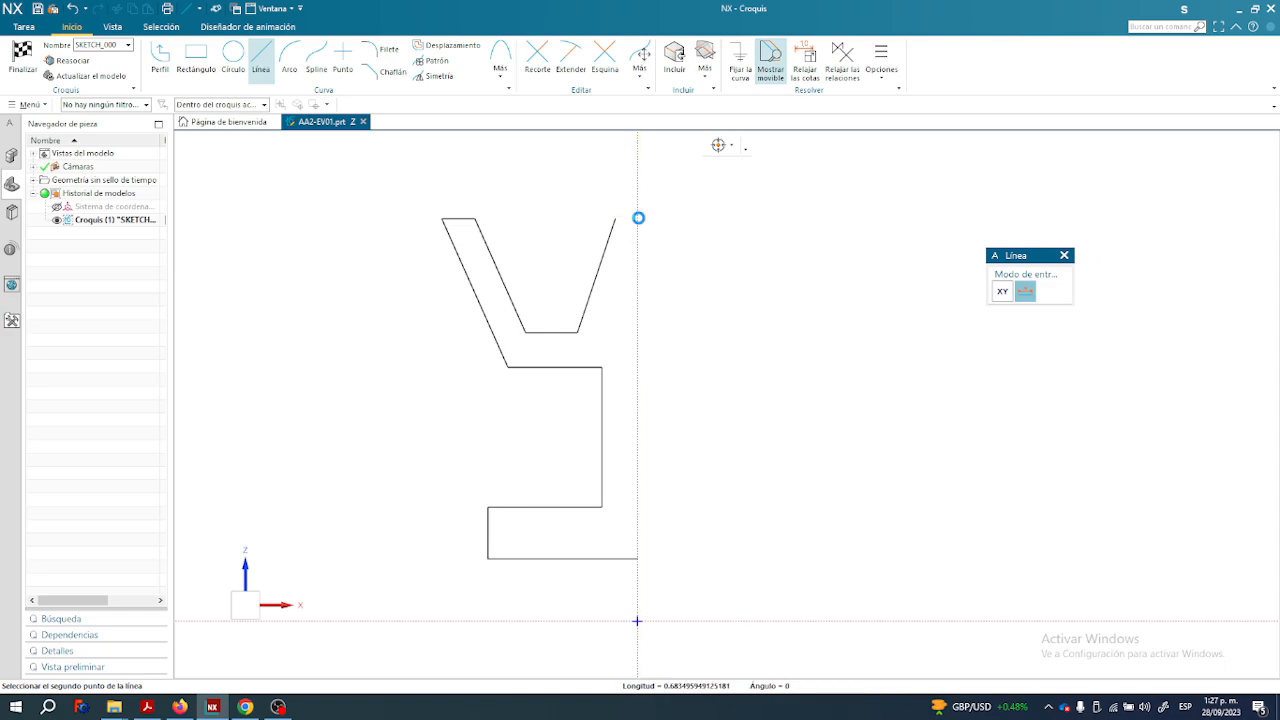
key(Escape)
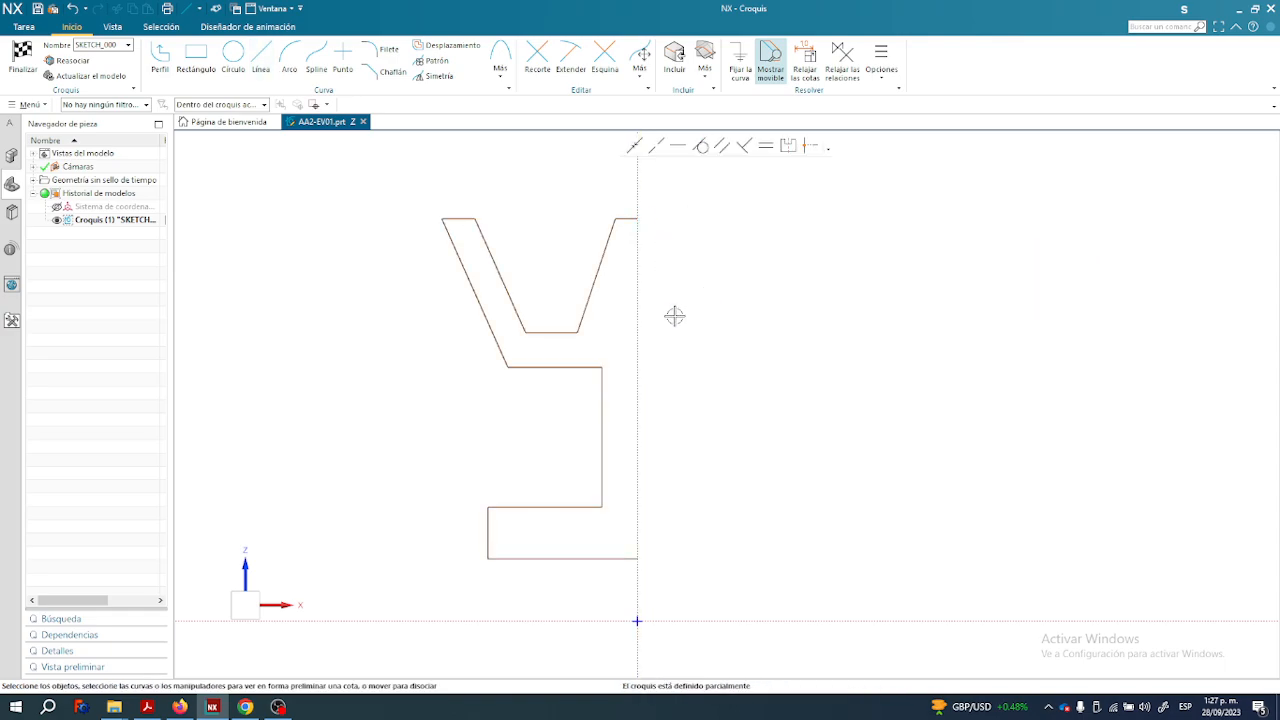
Following the PDF figure, dimension the hub's bottom line 0.5 above the horizontal axis and scale the whole sketch to that first dimension.
key(alt+Tab)
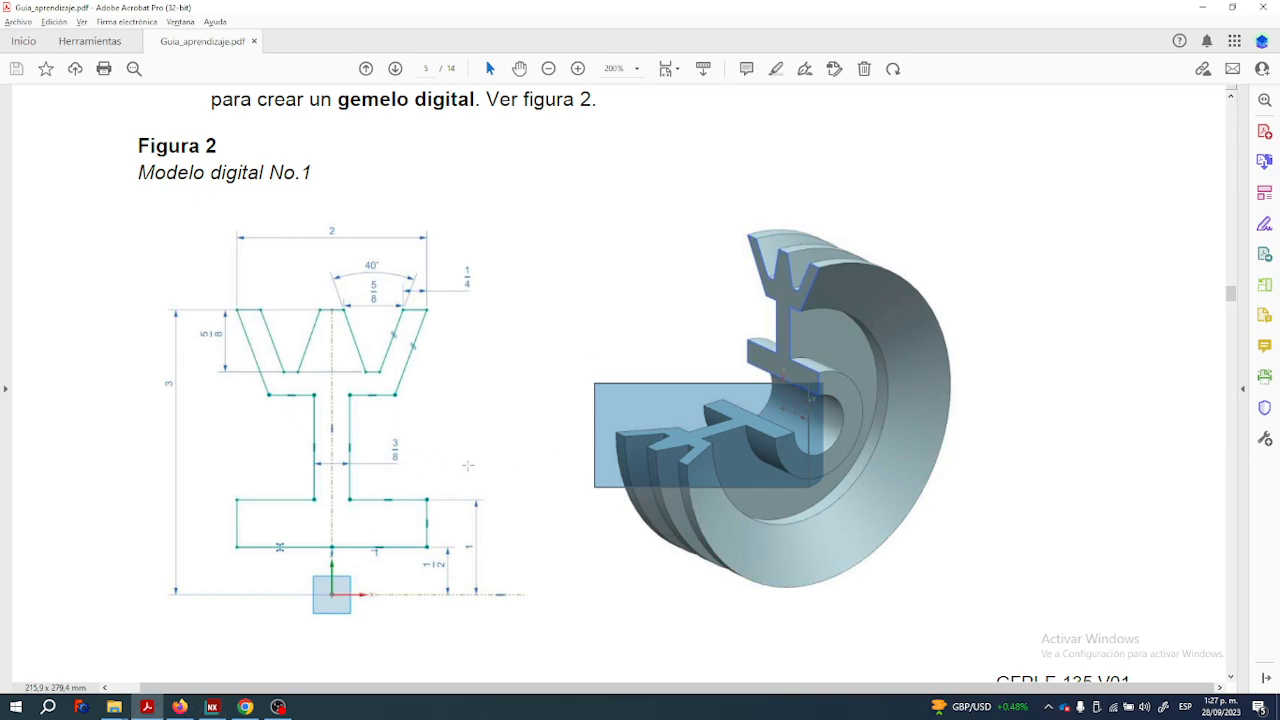
drag(410, 535, 466, 603)
click(367, 576)
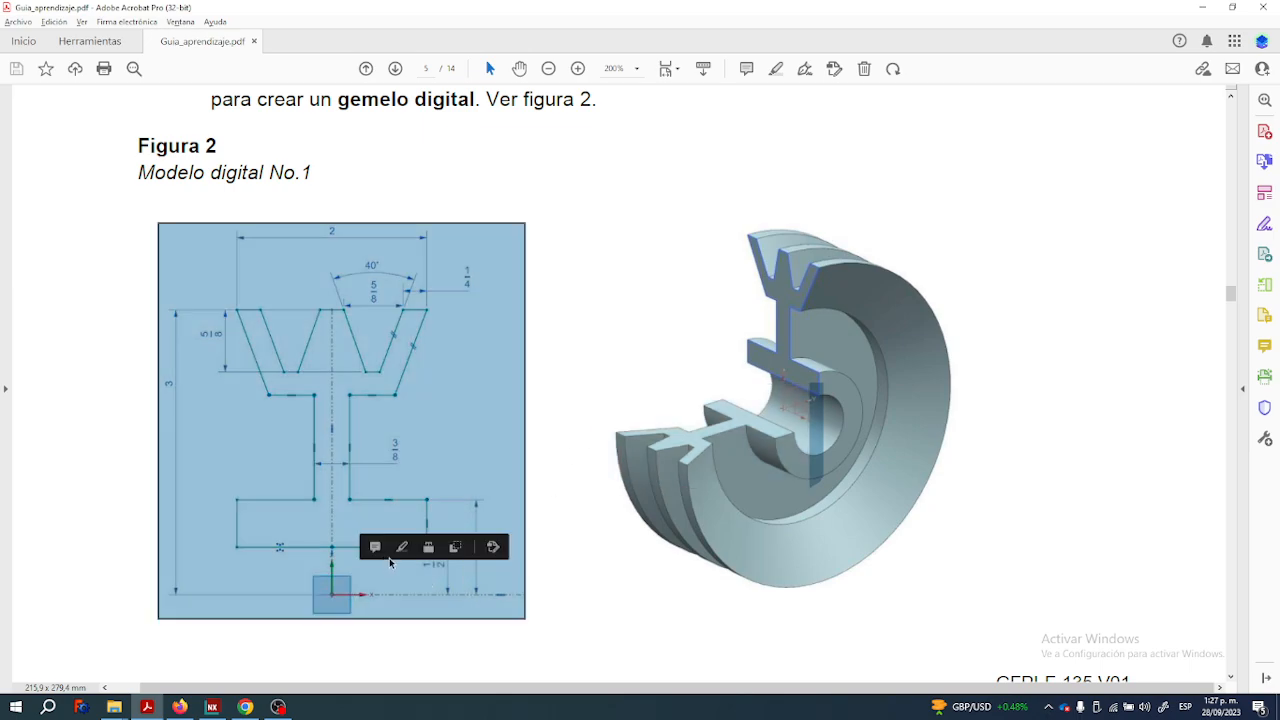
click(441, 586)
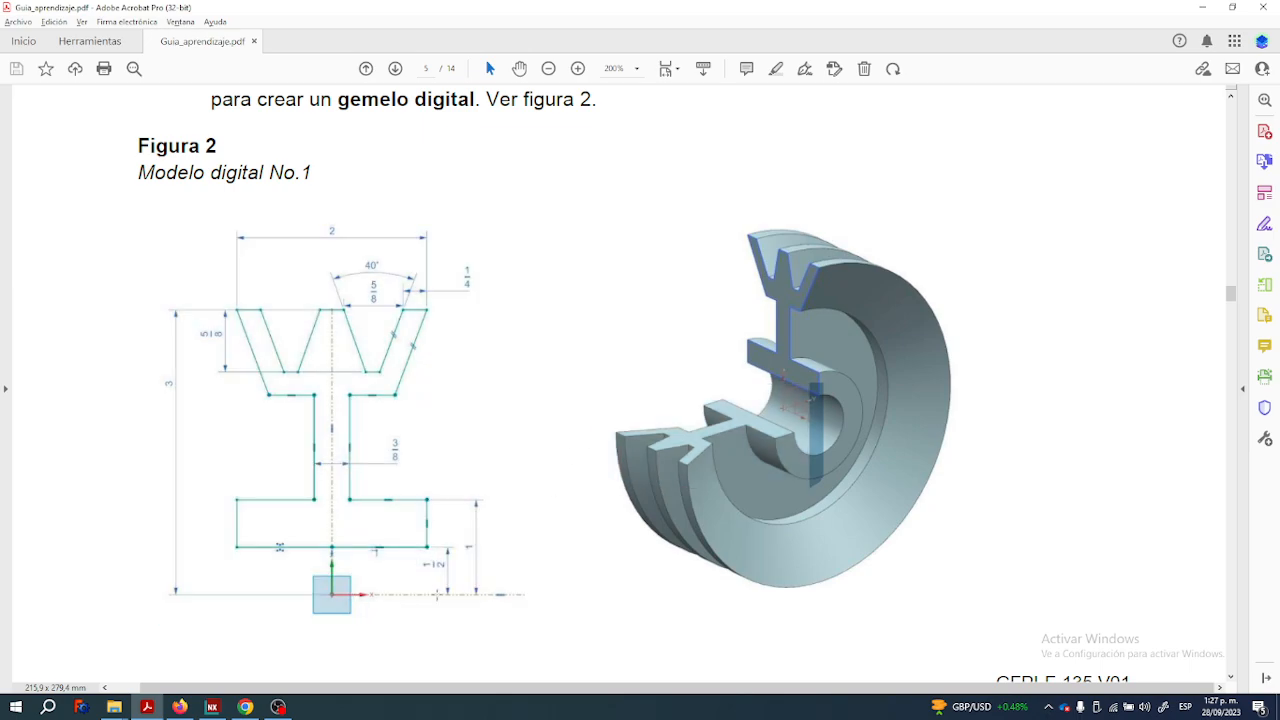
key(alt+Tab)
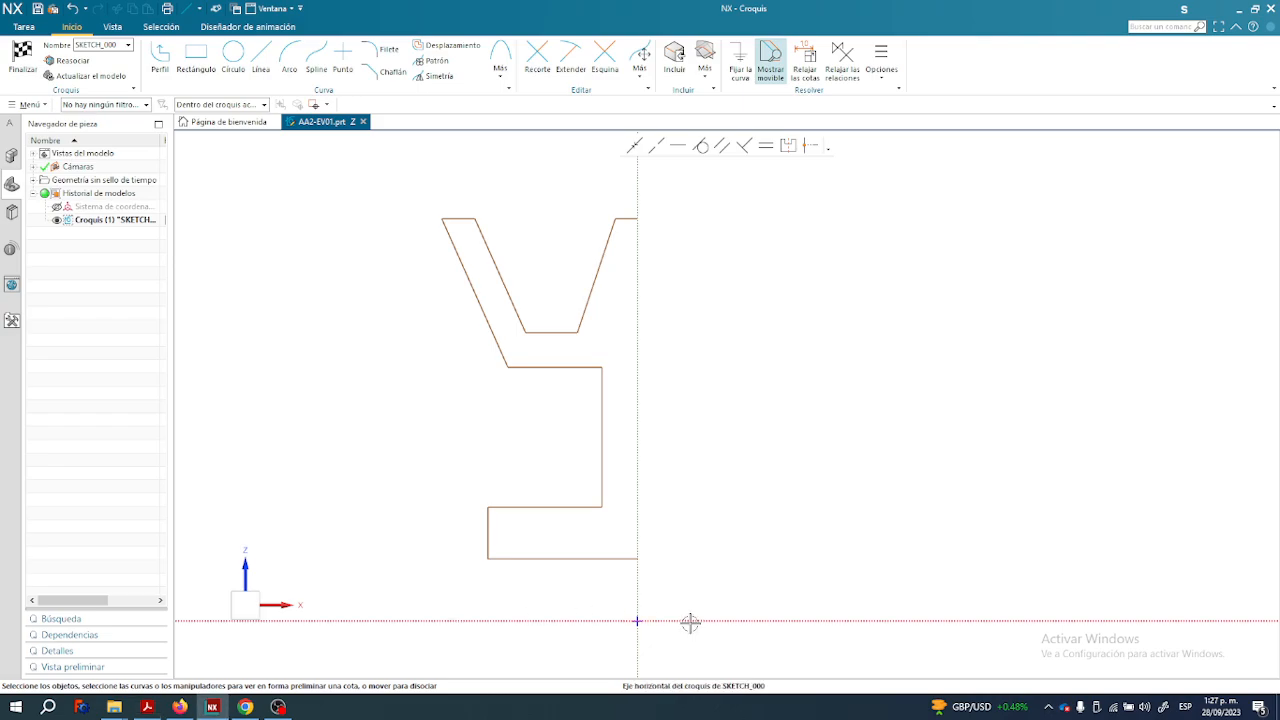
click(603, 557)
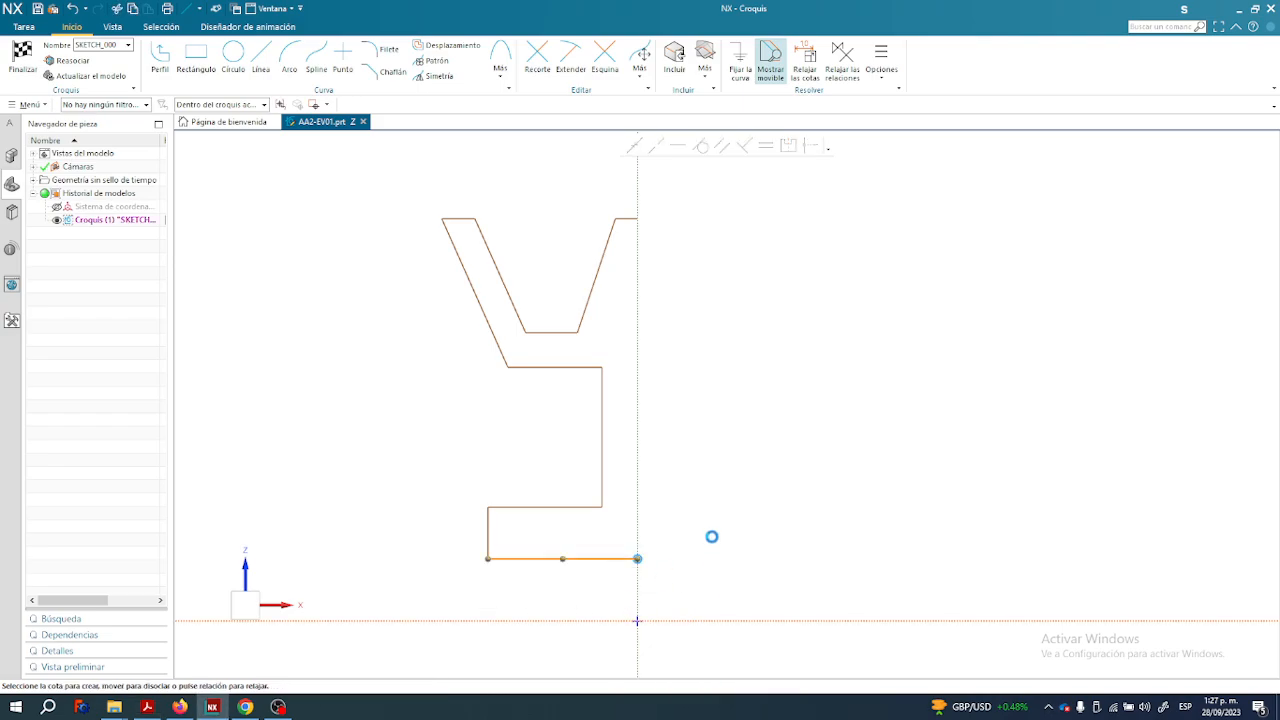
click(609, 594)
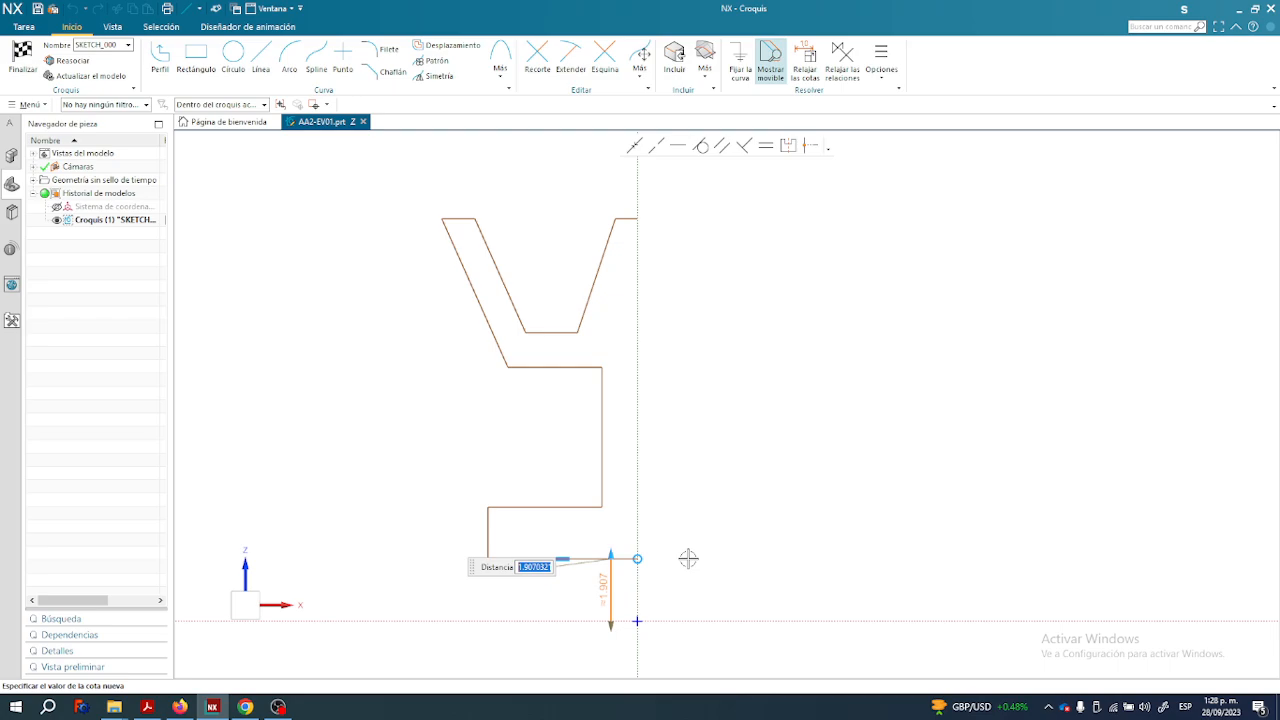
text(0.5)
key(Return)
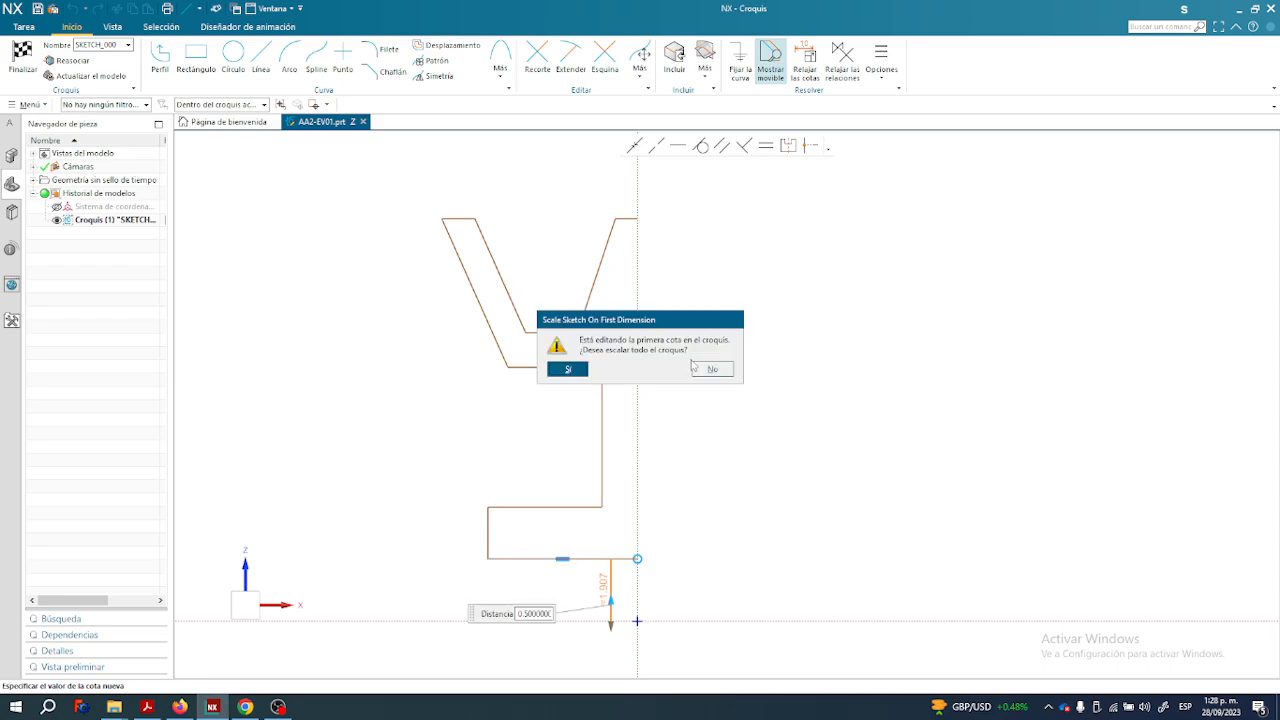
click(565, 370)
Accept the 0.5 dimension and place it on the far side of the vertical axis, clear of the profile.
scroll(634, 613, up, 6)
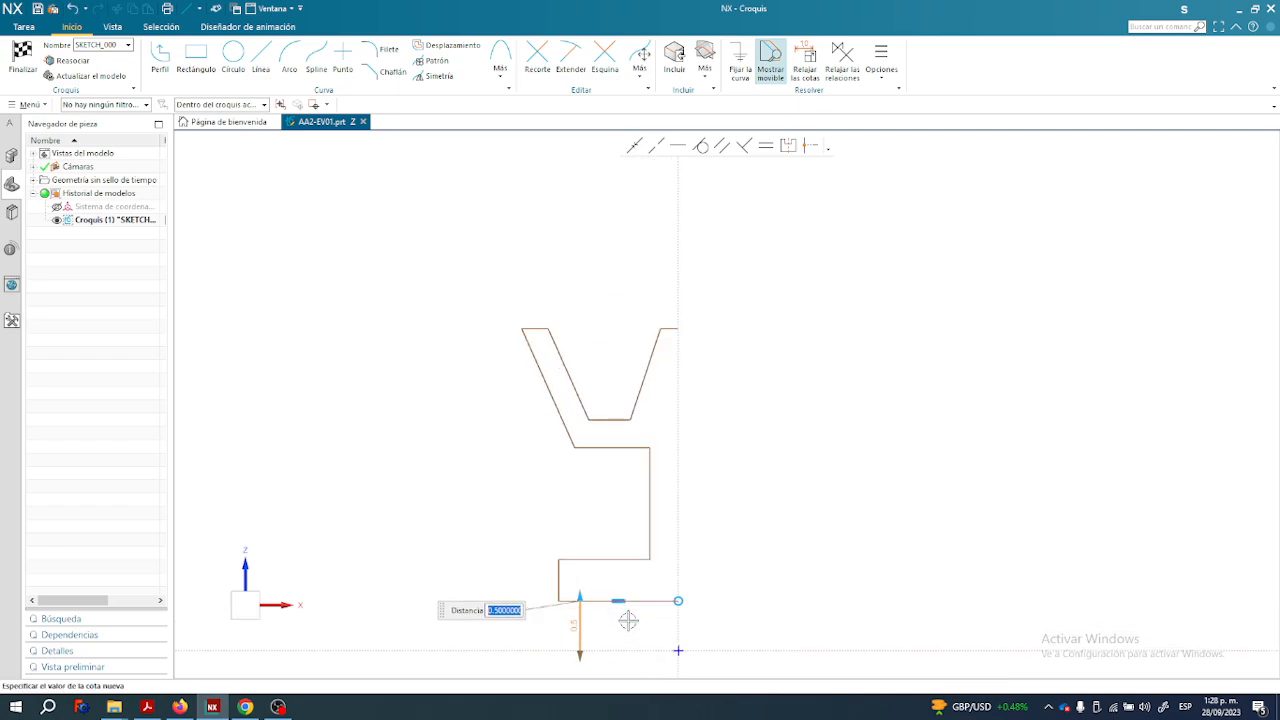
scroll(628, 621, up, 2)
scroll(660, 503, down, 2)
shift+middle_drag(669, 479, 626, 503)
key(Return)
mouse_move(560, 578)
mouse_down()
mouse_move(711, 563)
mouse_move(706, 585)
mouse_up()
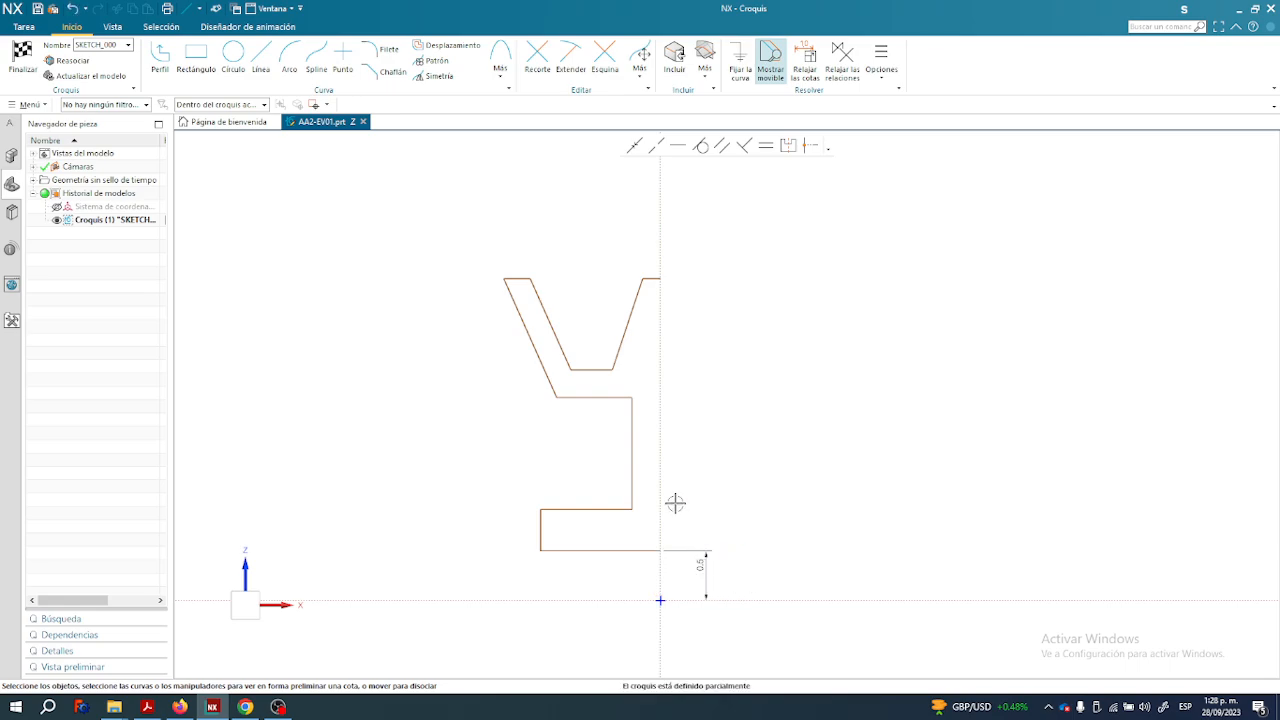
Check the PDF figure and dimension the hub's upper horizontal line at a distance of 1 from the horizontal axis.
scroll(609, 531, down, 1)
scroll(611, 531, up, 1)
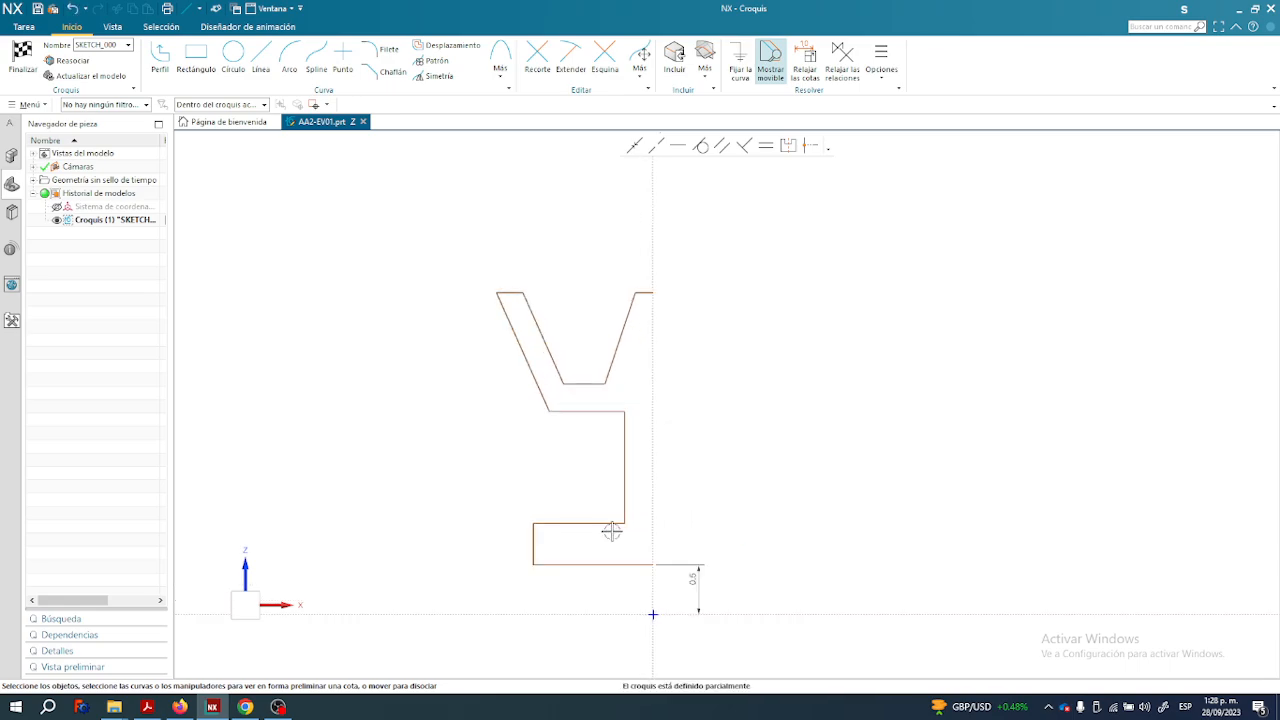
scroll(611, 531, up, 1)
shift+middle_drag(654, 526, 672, 501)
key(alt+Tab)
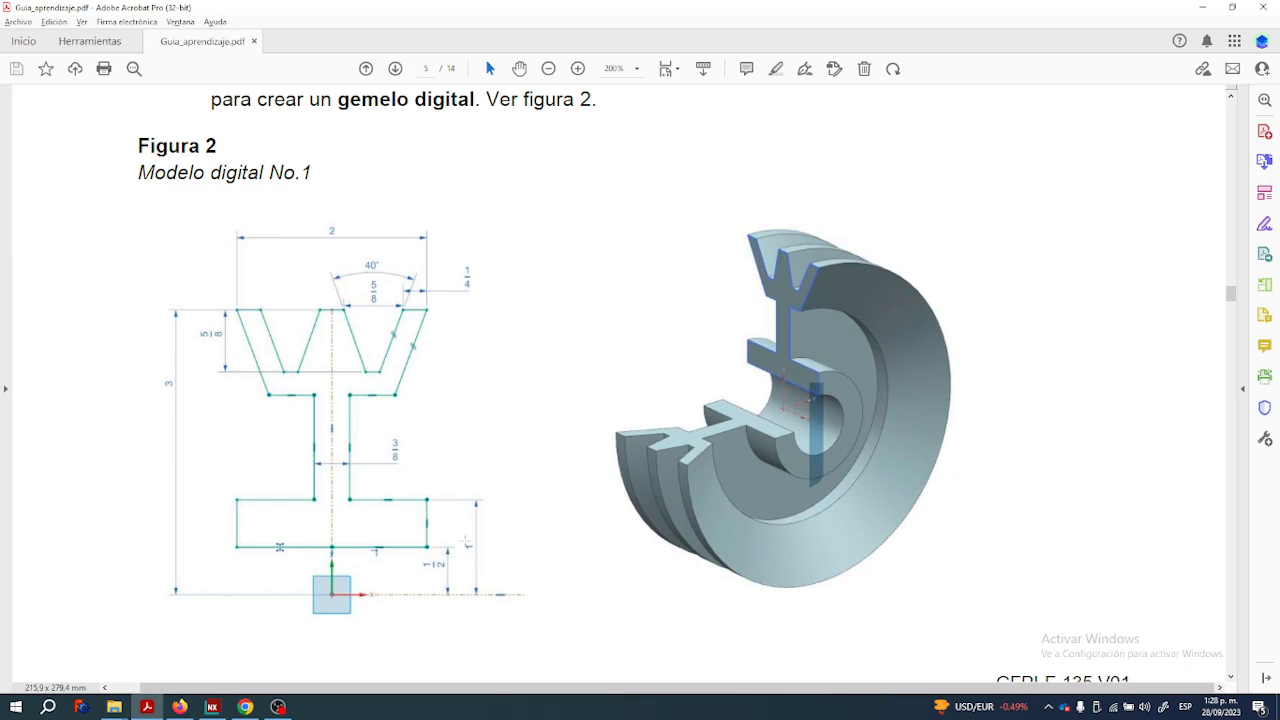
key(alt+Tab)
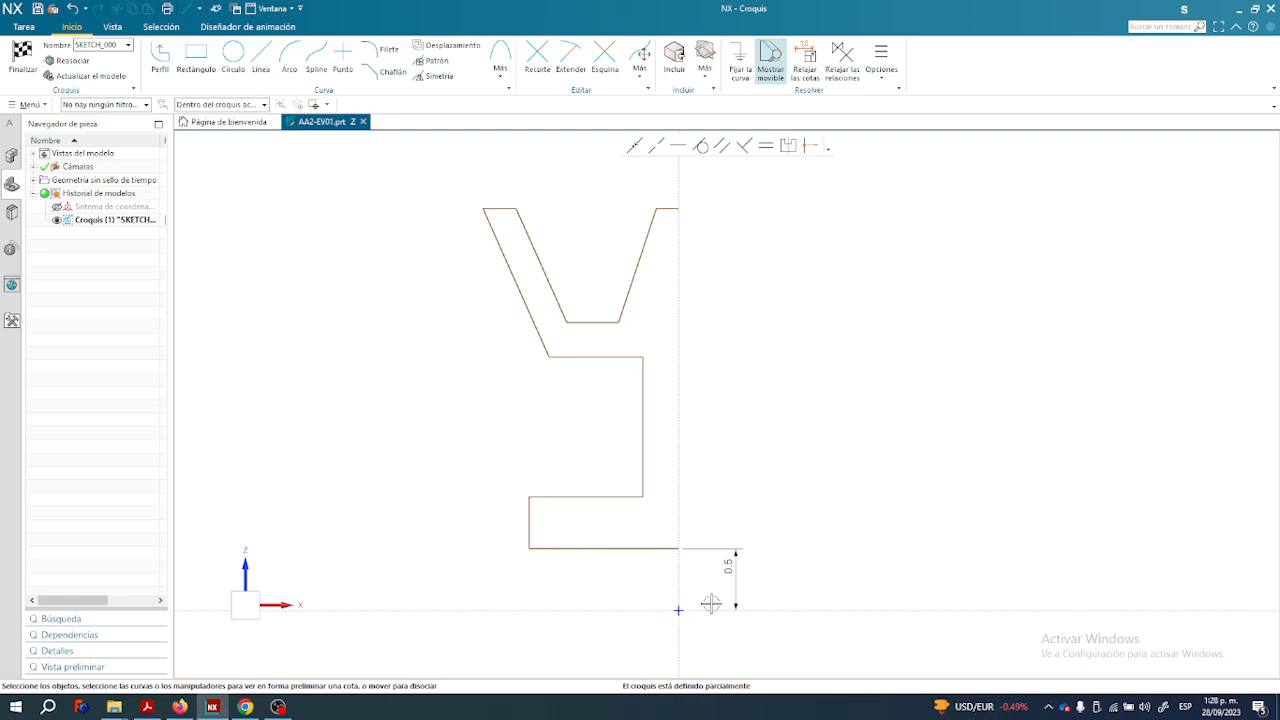
click(540, 611)
click(555, 496)
click(491, 558)
text(1)
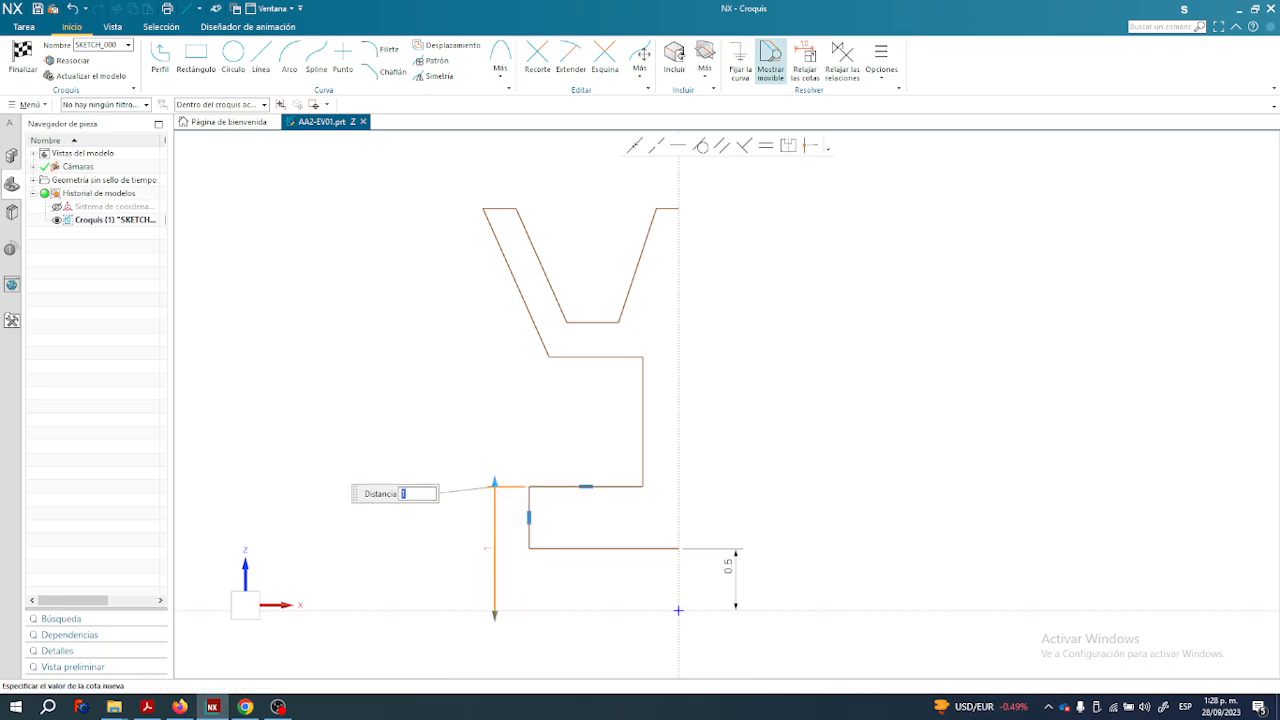
key(Return)
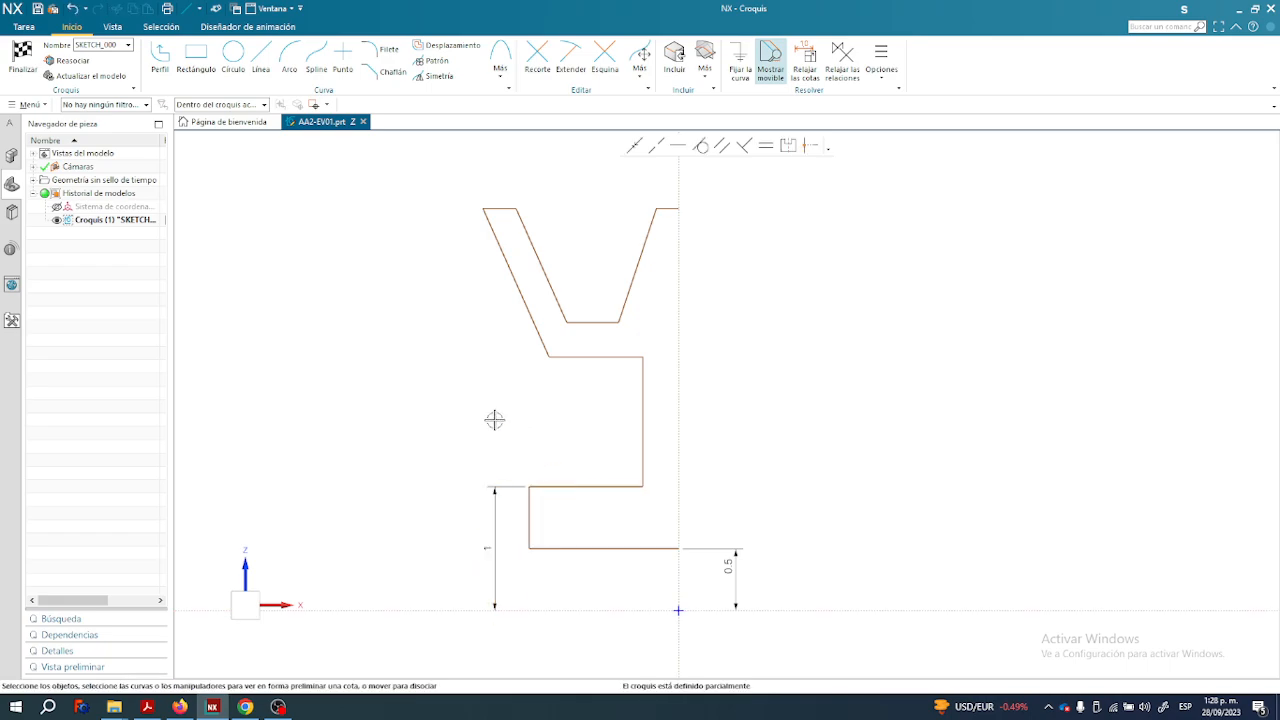
key(alt+Tab)
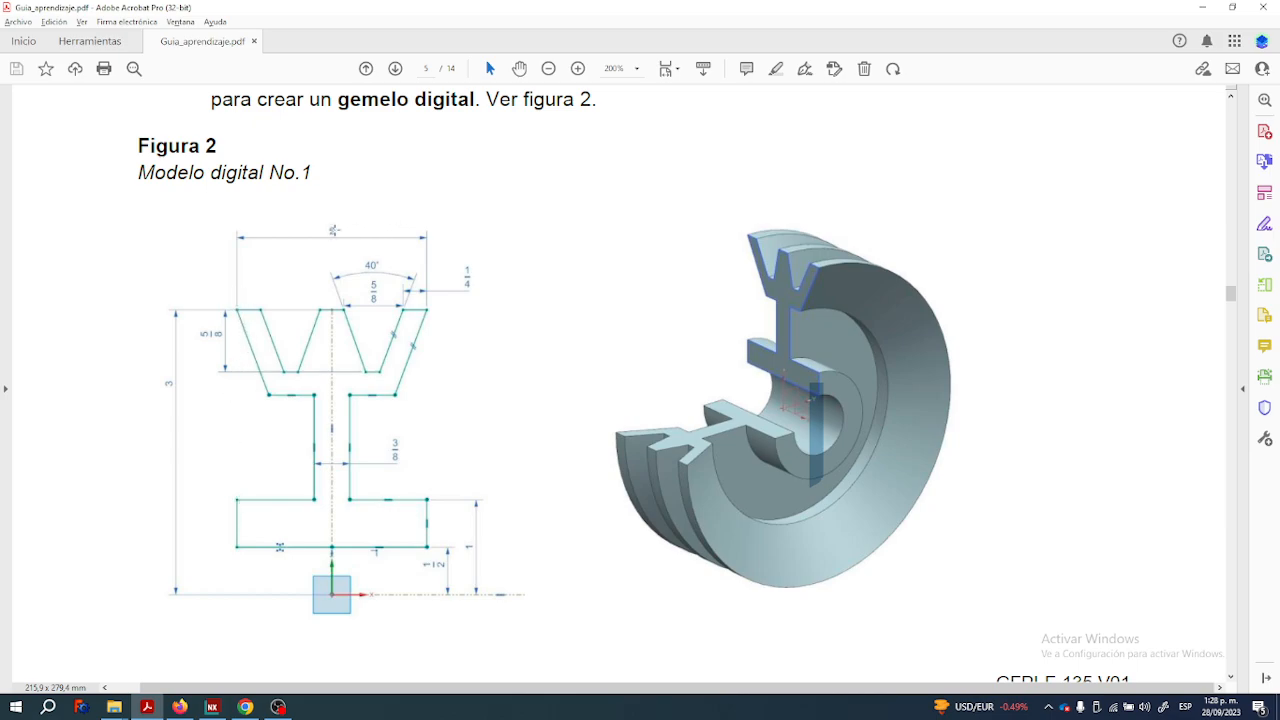
key(alt+Tab)
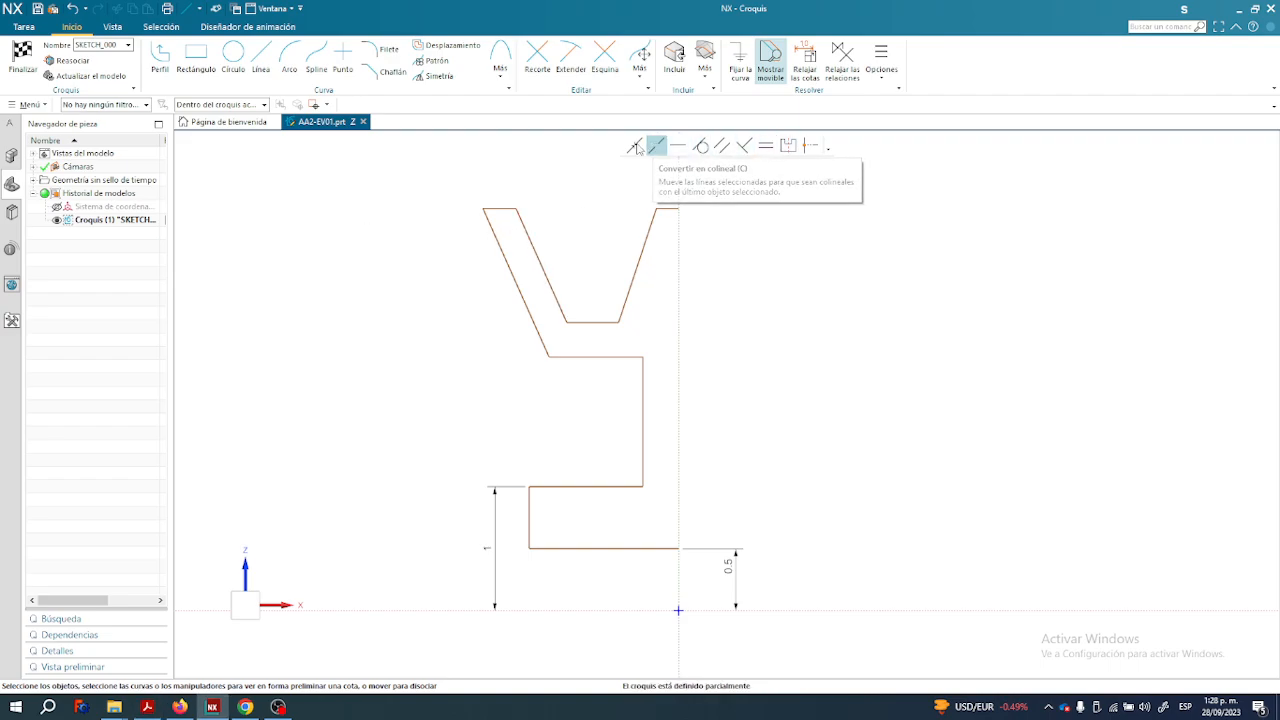
click(828, 147)
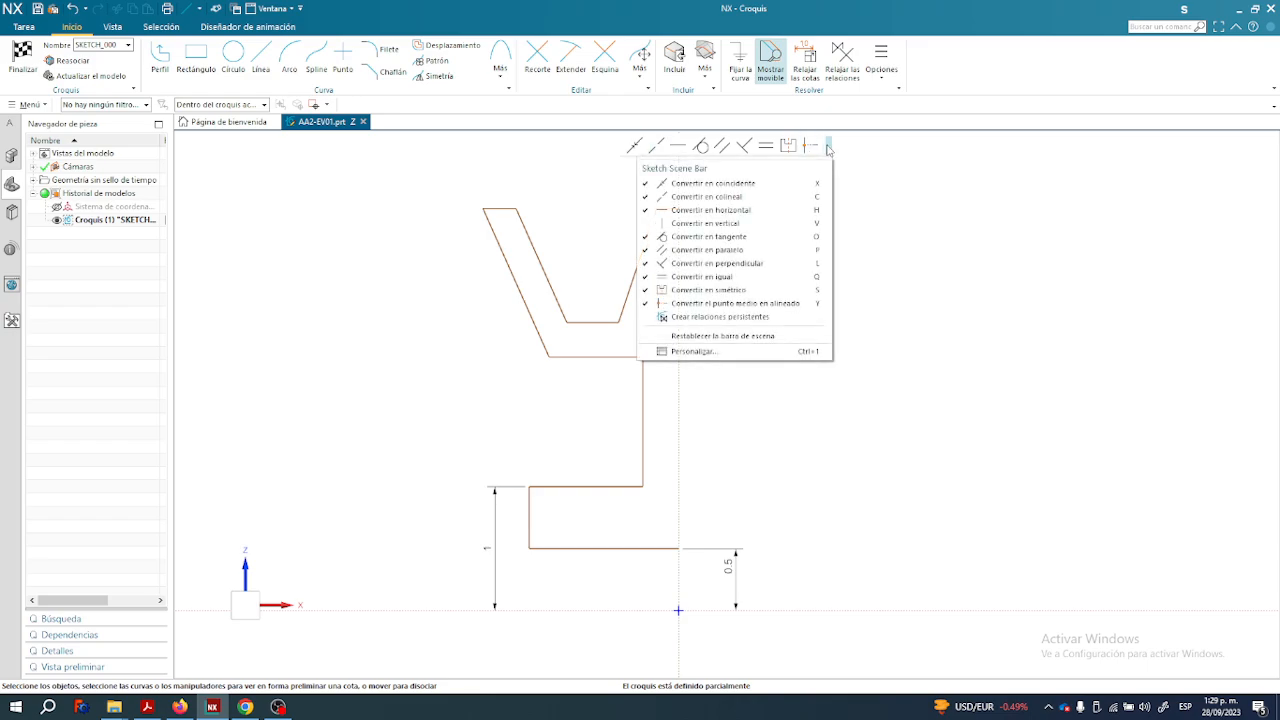
click(656, 146)
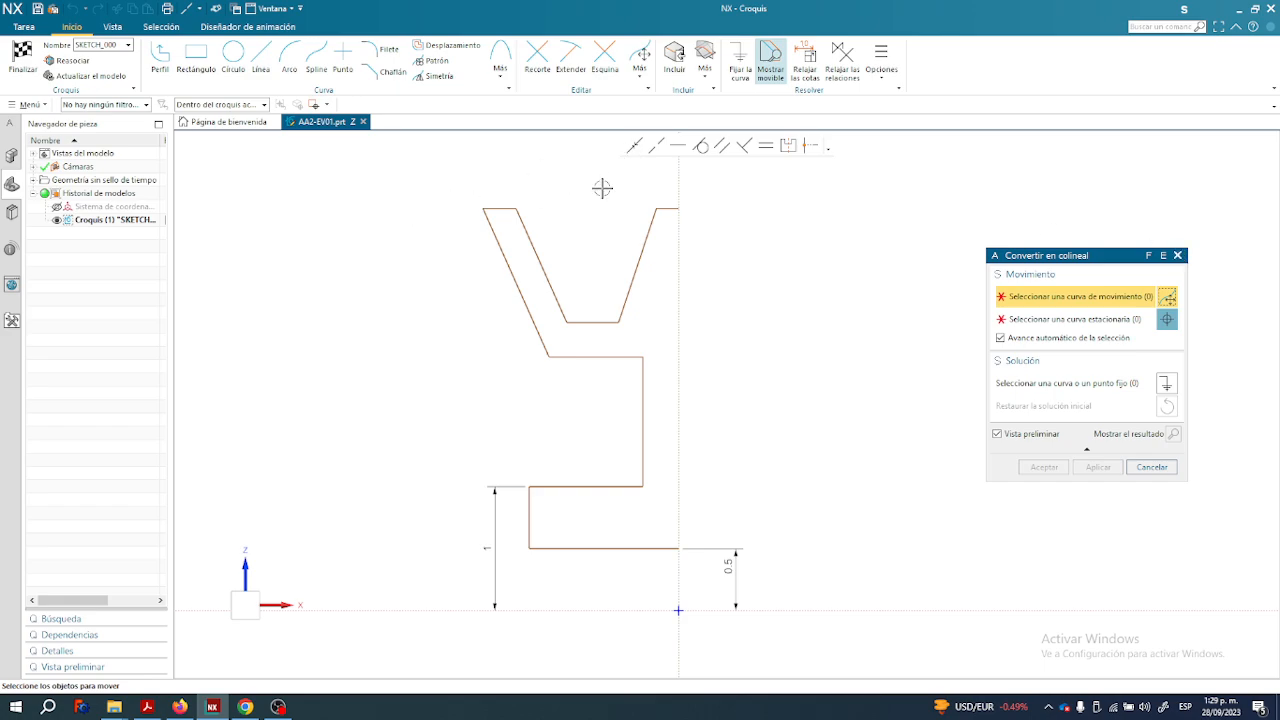
key(Escape)
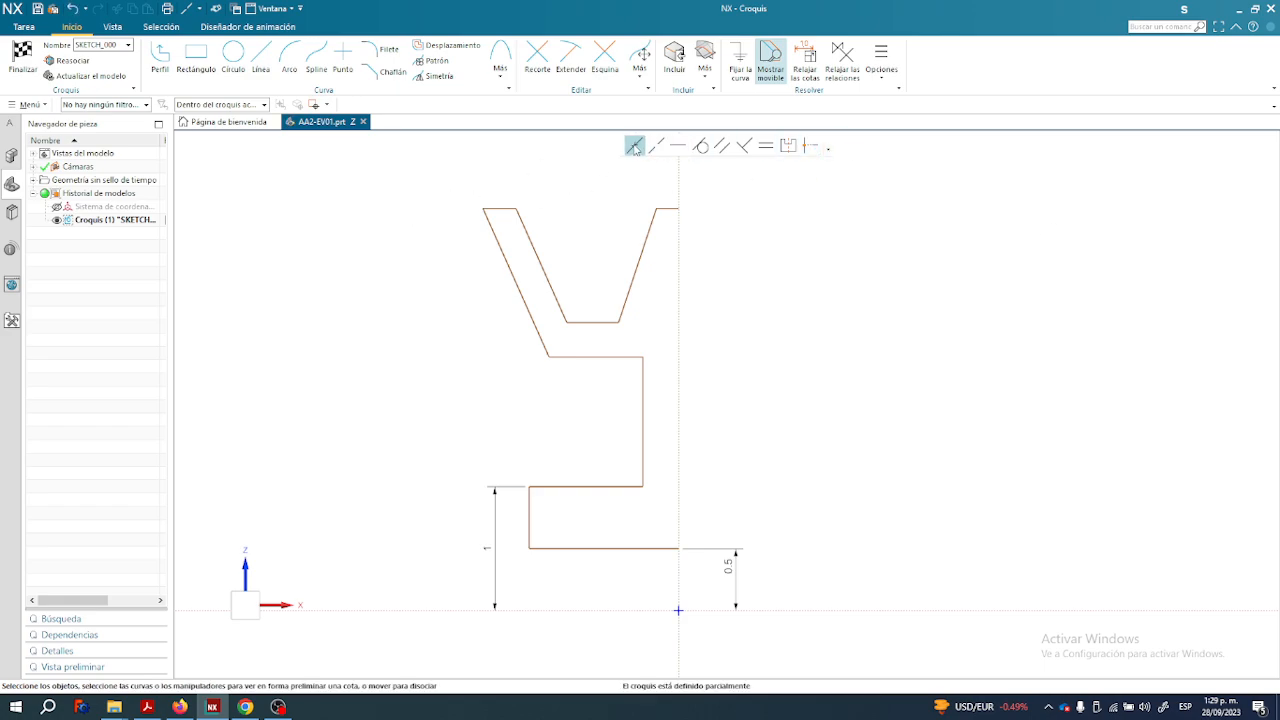
Add the vertical constraint command (Convertir en vertical) to the Sketch Scene Bar.
click(828, 148)
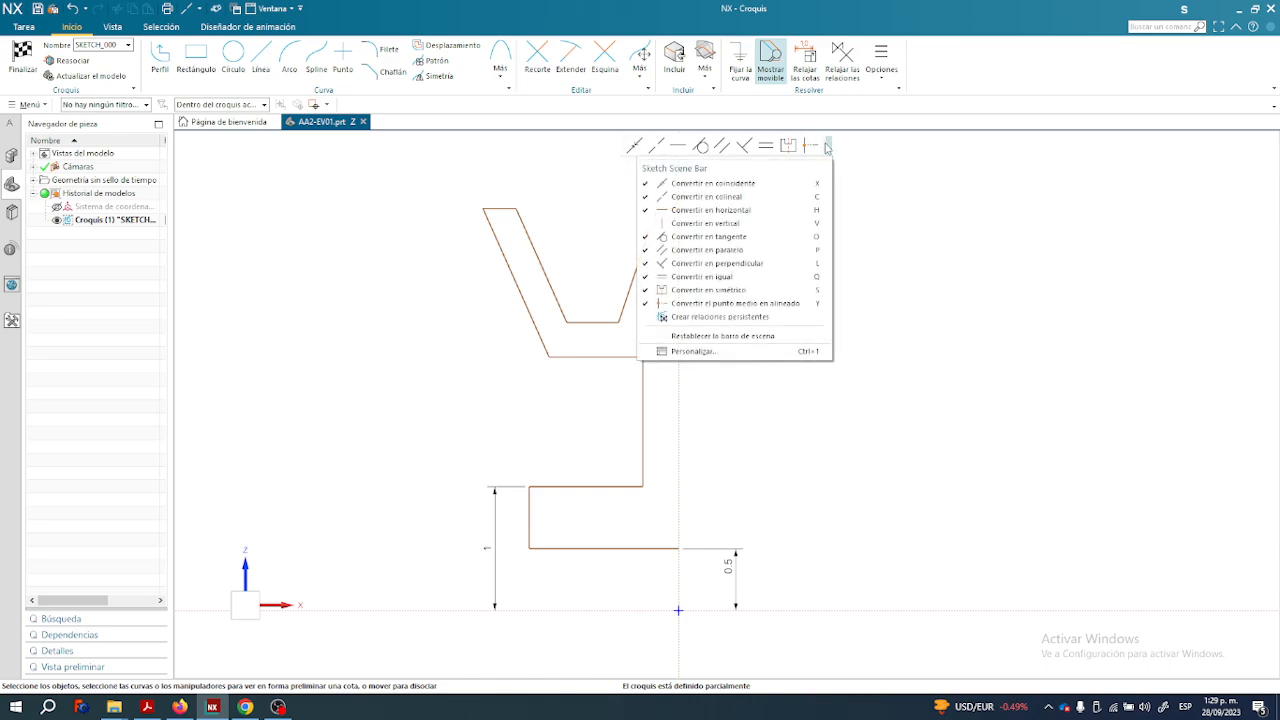
click(758, 223)
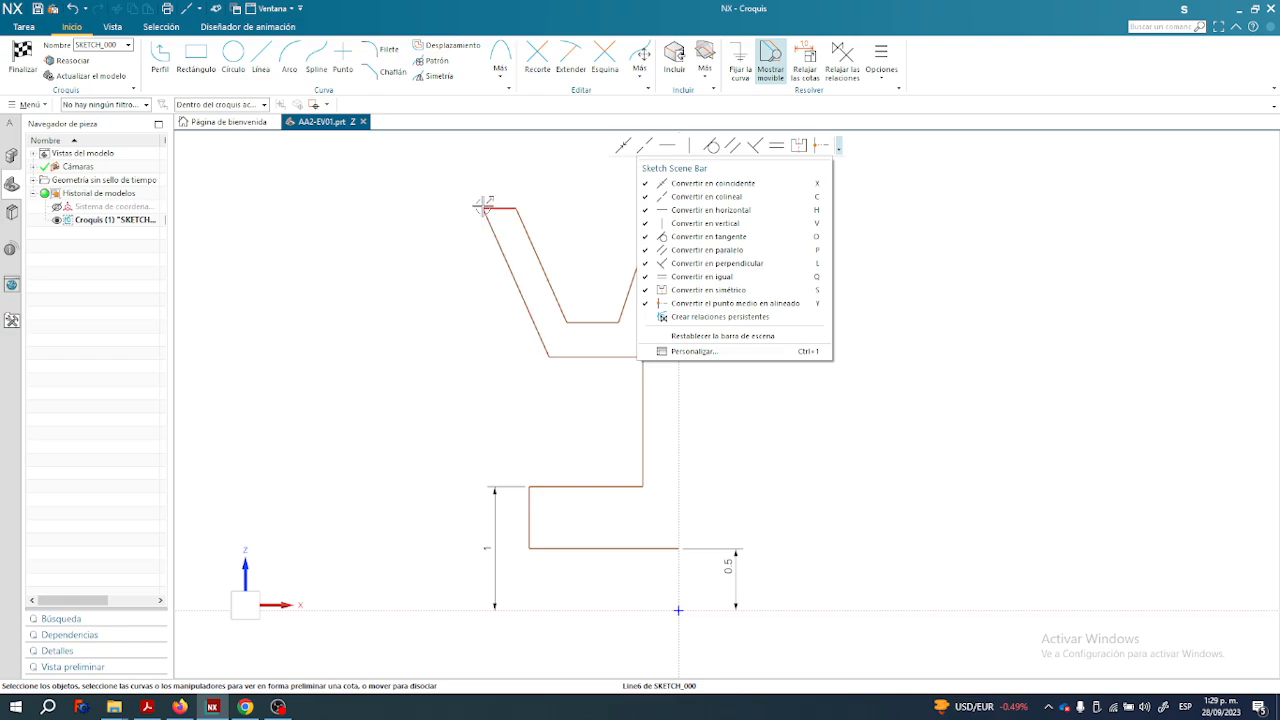
click(876, 141)
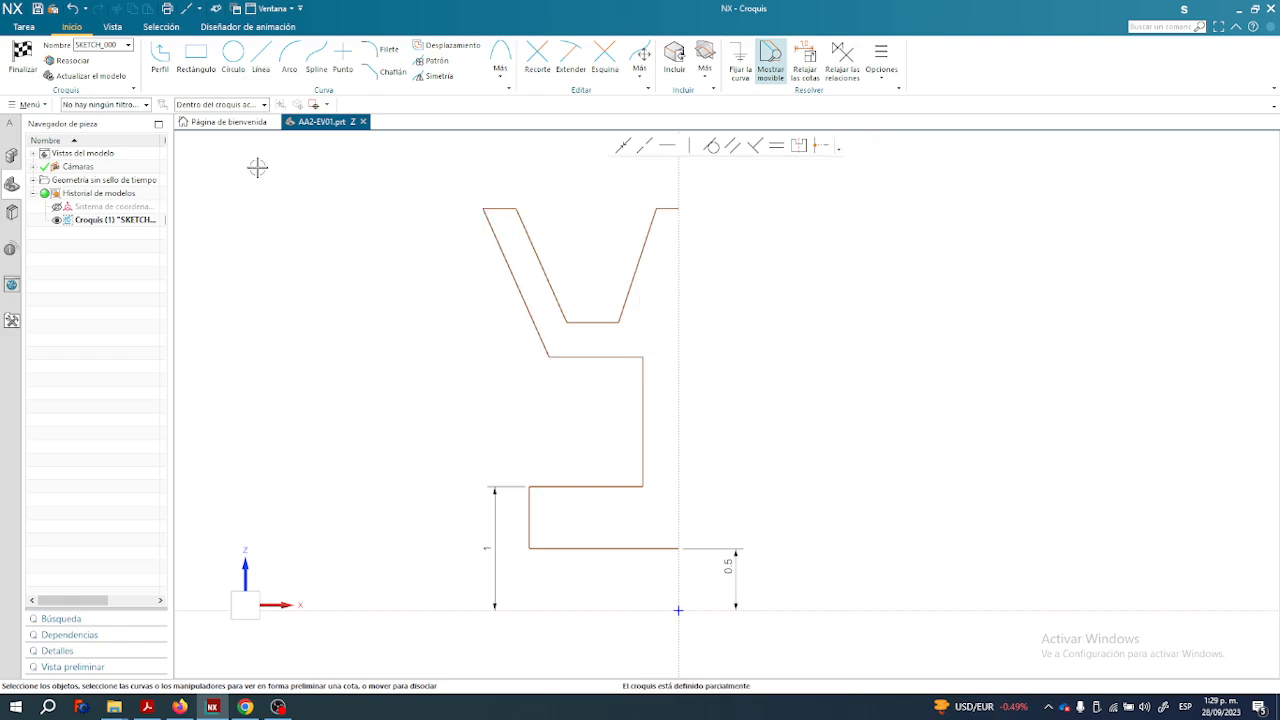
Draw a vertical line upward from the rim's outer top corner and convert it to a reference line.
shift+middle_drag(480, 277, 440, 303)
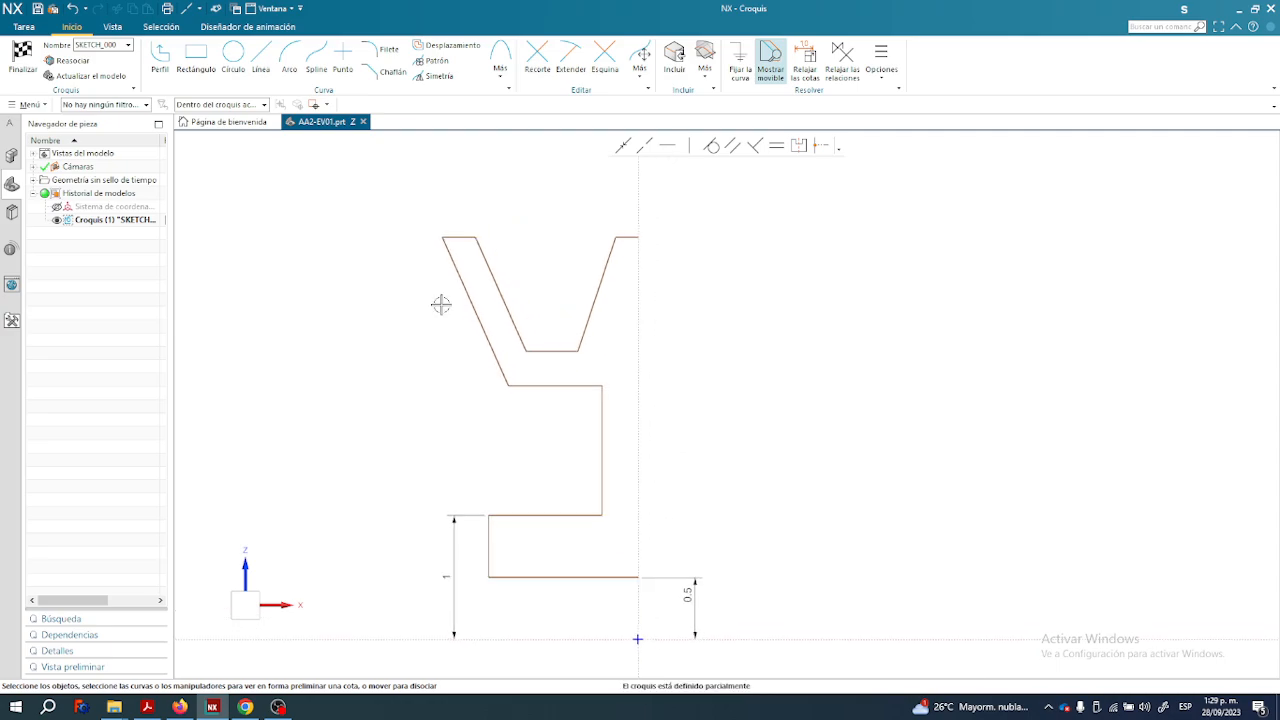
click(260, 60)
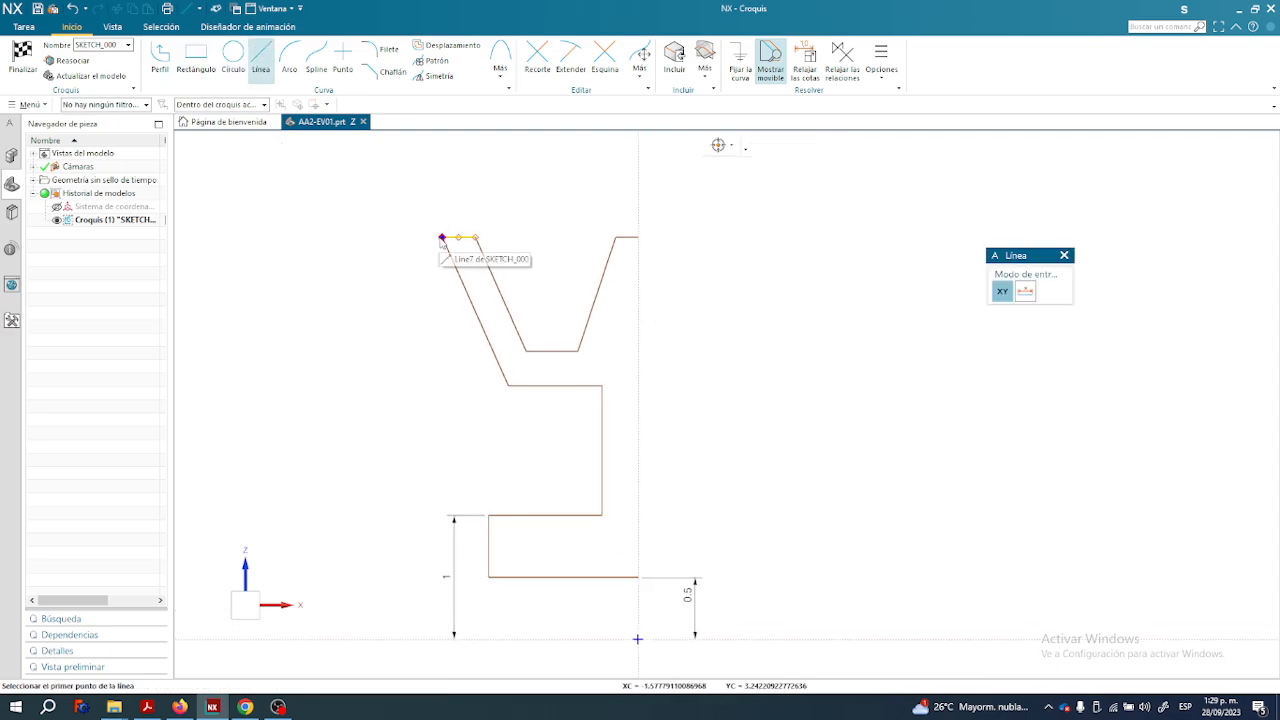
click(443, 237)
click(443, 160)
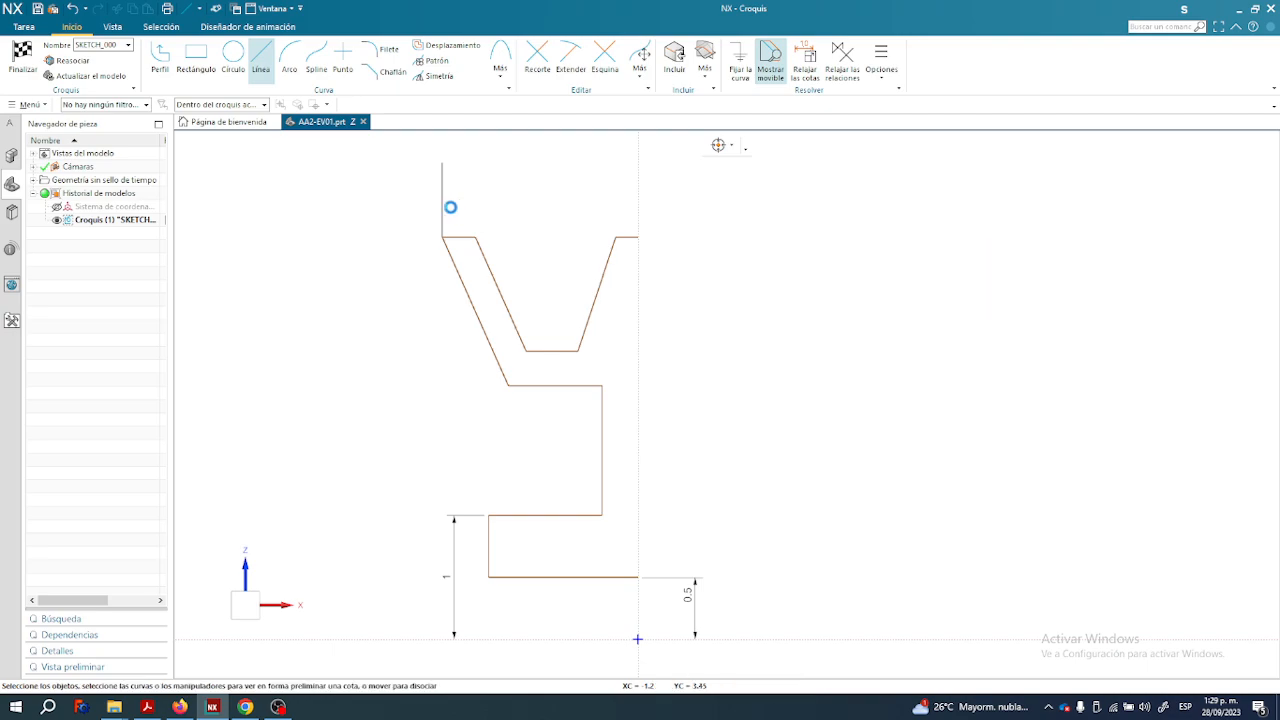
key(Escape)
click(442, 182)
click(466, 163)
click(704, 246)
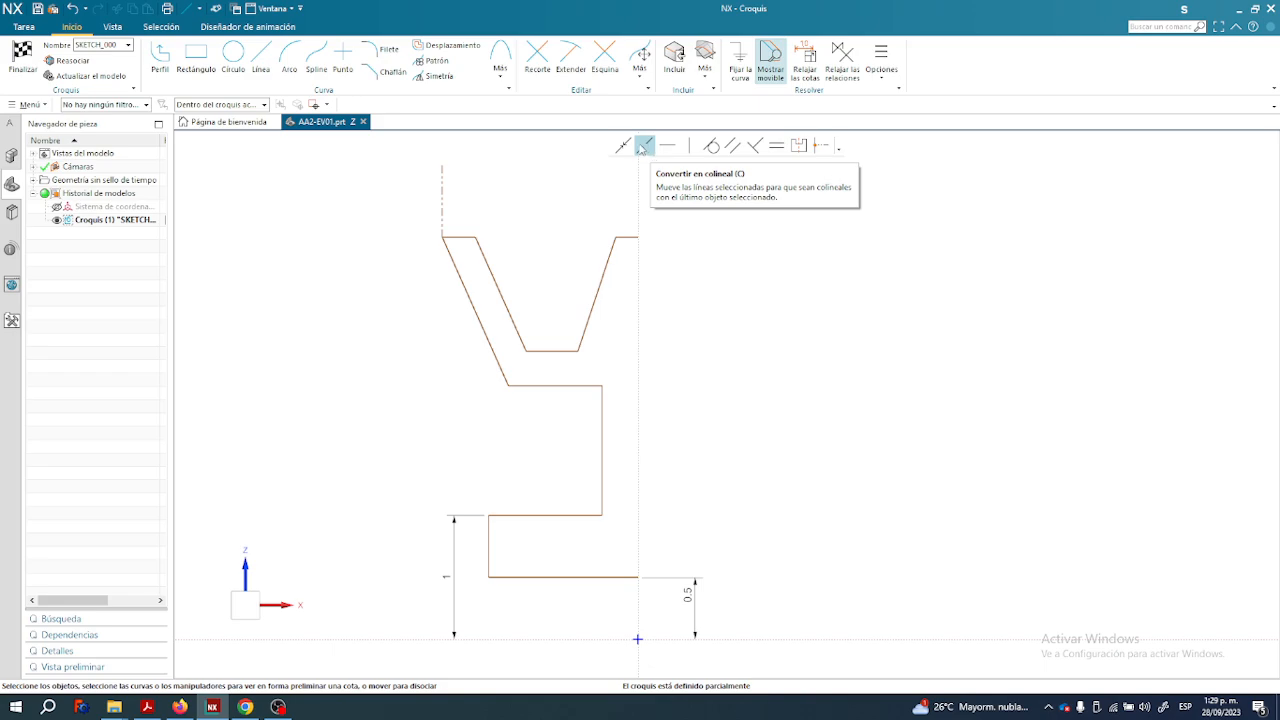
Make the vertical reference line collinear with the hub's outer vertical edge, keeping the hub edge stationary.
click(643, 146)
click(446, 208)
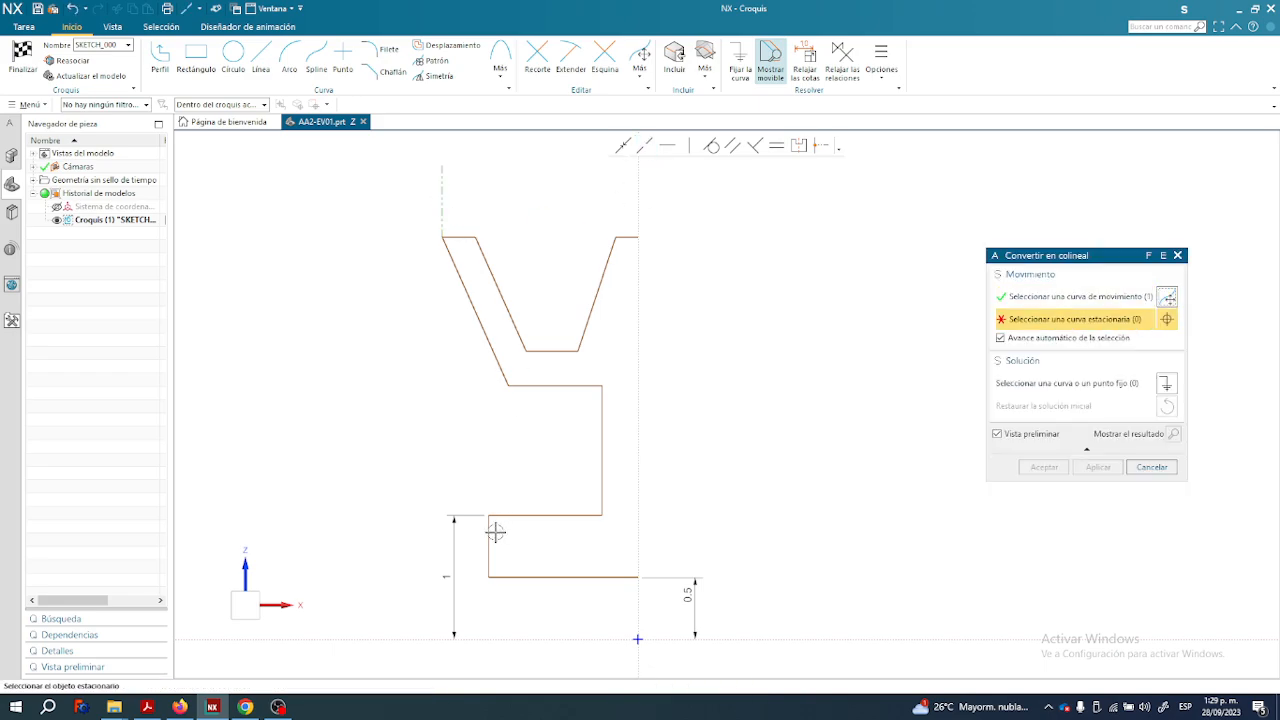
click(489, 530)
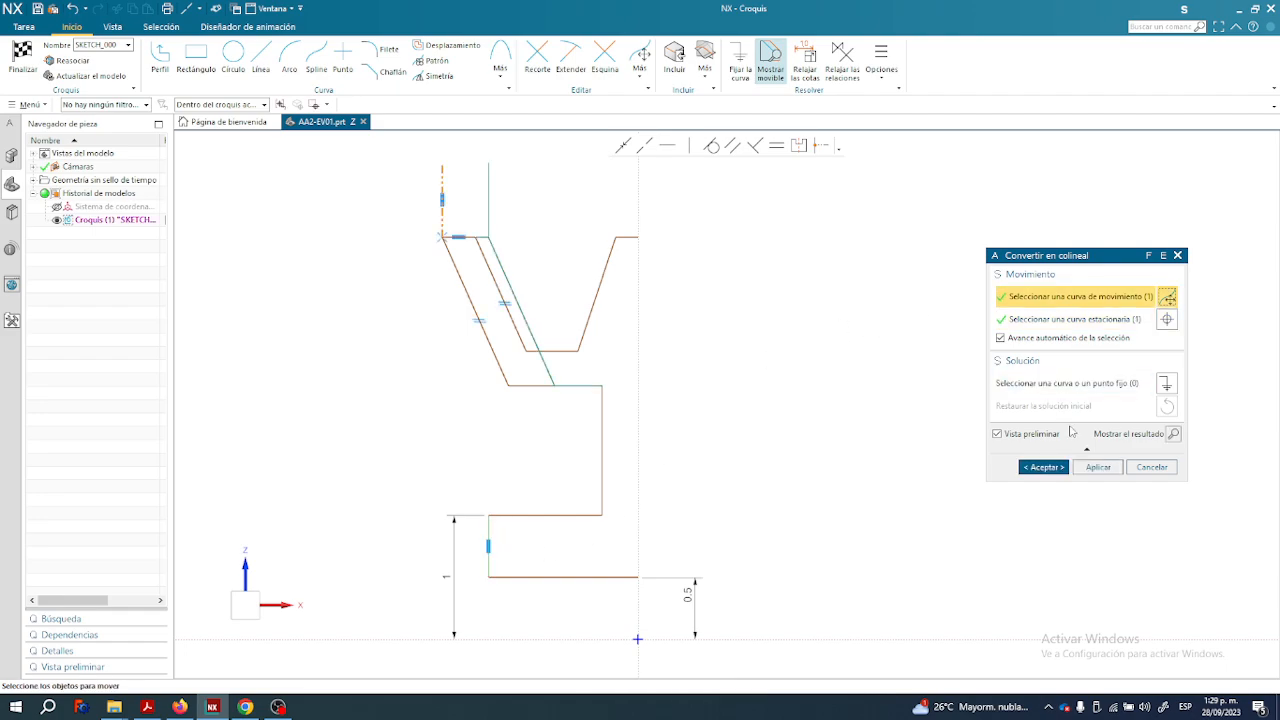
click(1043, 467)
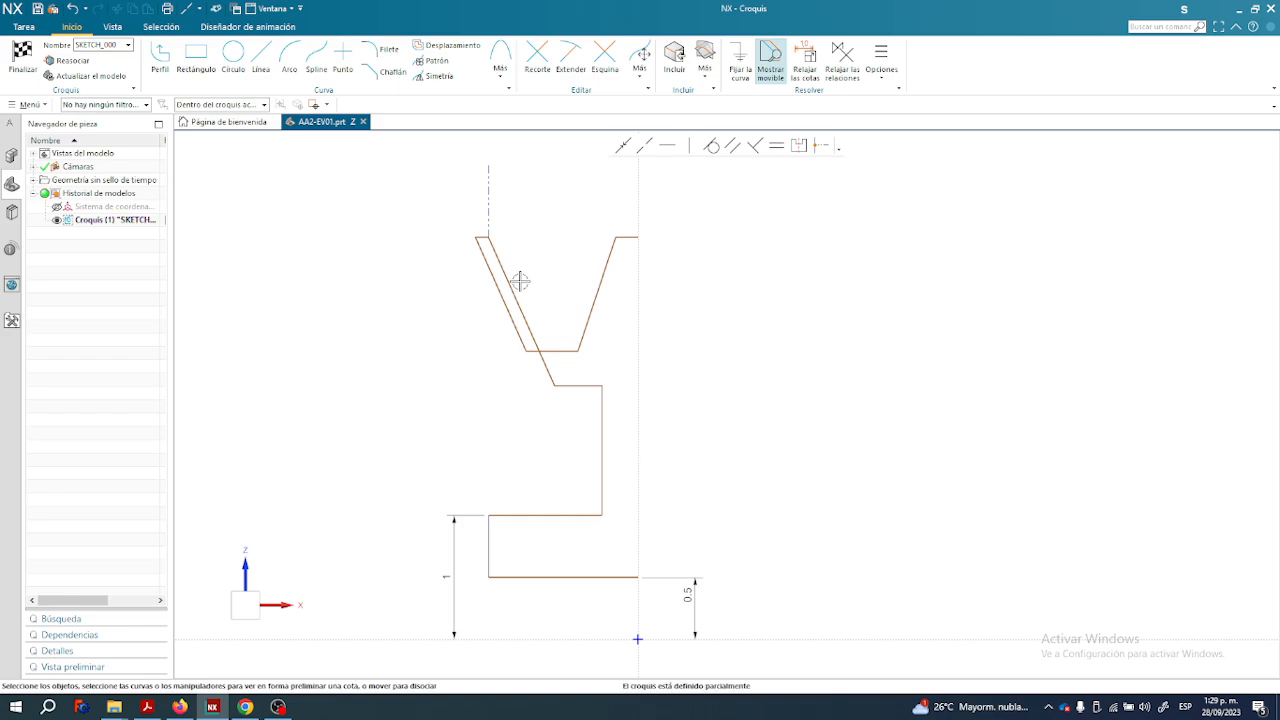
Shift the vertical reference line and the rim flanks outward from the vertical axis, widening the hub with them.
mouse_move(491, 276)
mouse_down()
mouse_move(534, 277)
mouse_move(503, 302)
mouse_up()
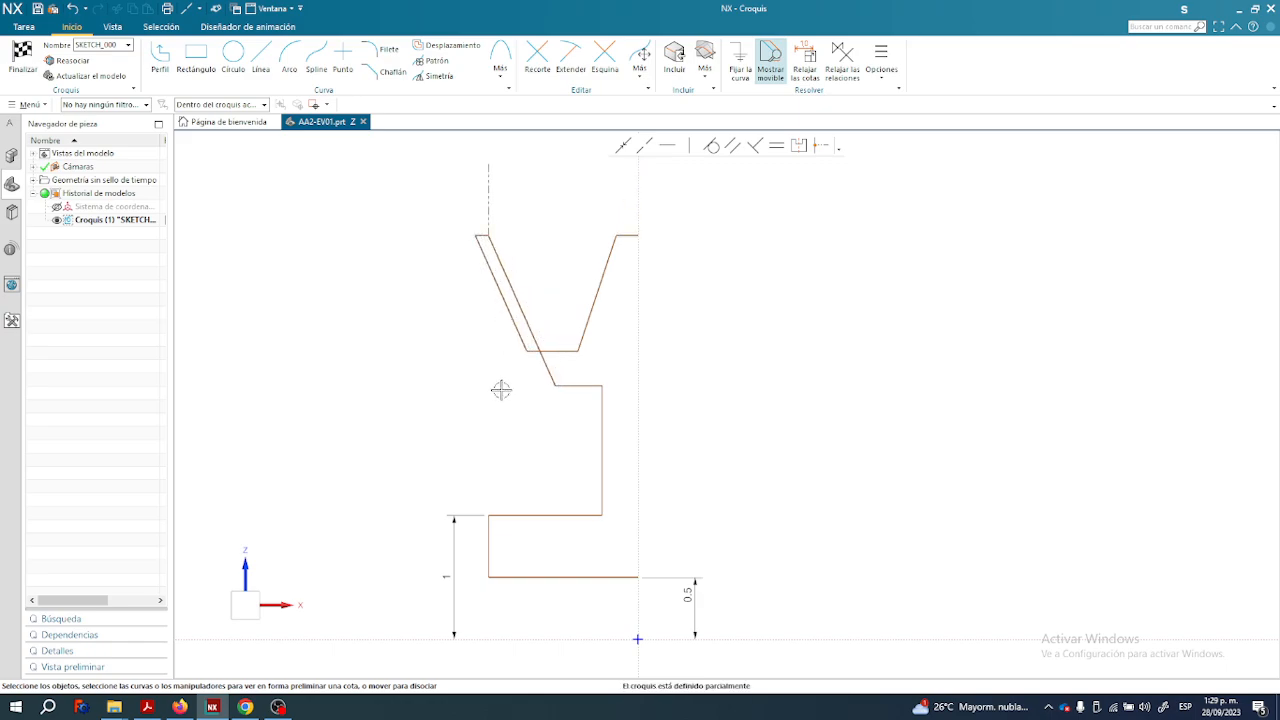
drag(489, 203, 461, 204)
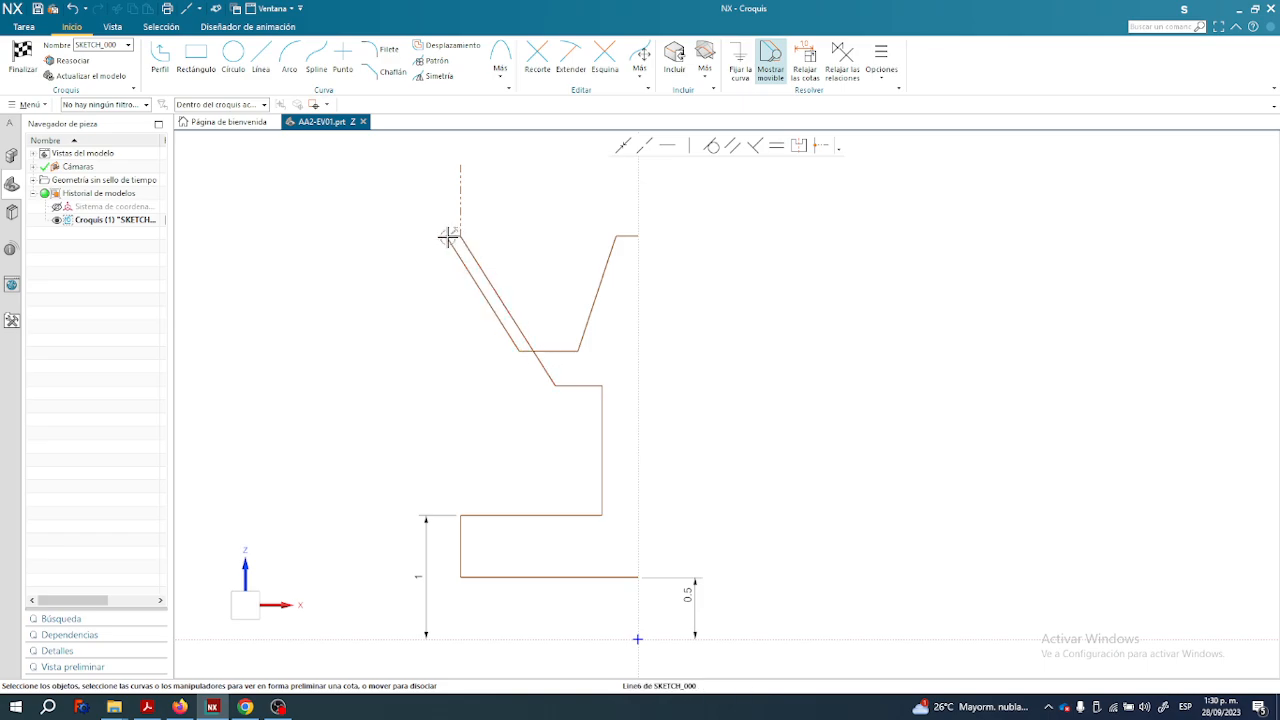
mouse_move(459, 264)
mouse_down()
mouse_move(491, 257)
mouse_move(477, 306)
mouse_move(541, 385)
mouse_move(534, 369)
mouse_move(500, 374)
mouse_up()
scroll(419, 273, down, 2)
scroll(442, 295, up, 2)
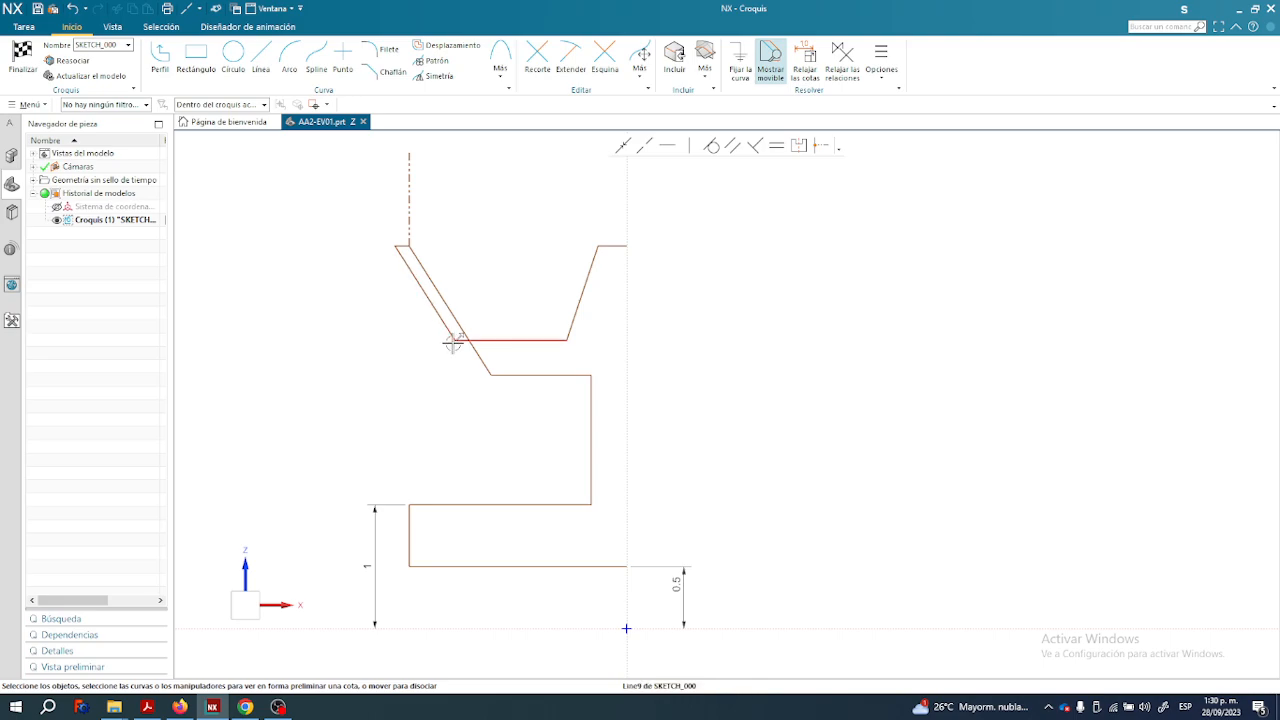
Reposition the groove floor, rim top corner and inner flank so the inner flank lies inside the outer flank, and compare with the PDF figure.
mouse_move(453, 339)
mouse_down()
mouse_move(489, 343)
mouse_move(457, 345)
mouse_up()
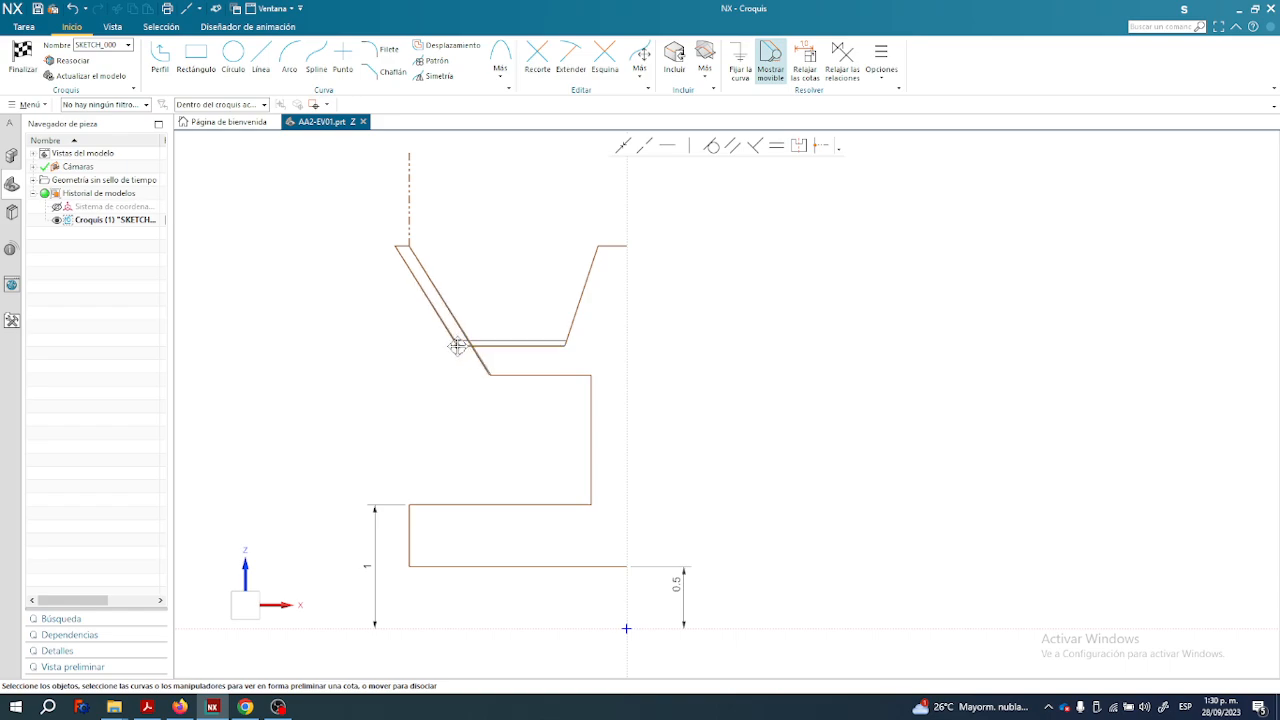
drag(417, 251, 431, 252)
mouse_move(609, 374)
mouse_down()
mouse_move(470, 366)
mouse_move(488, 344)
mouse_up()
shift+middle_drag(574, 347, 554, 363)
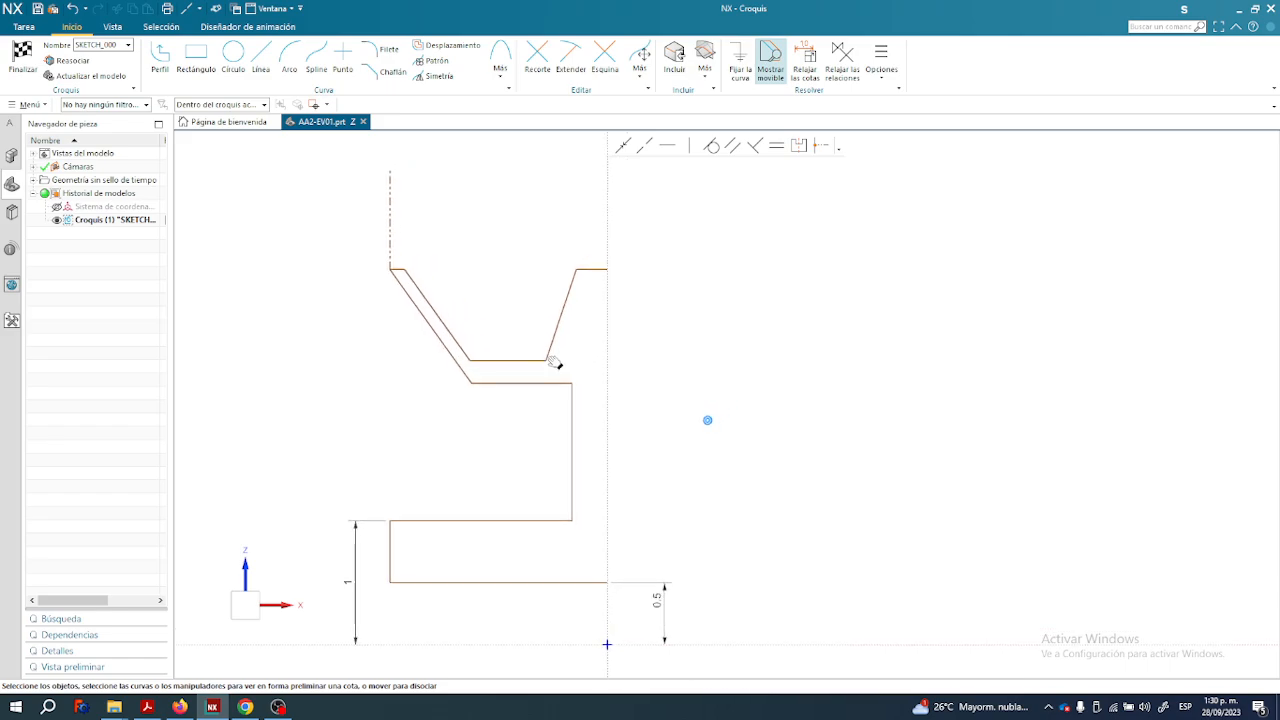
key(alt+Tab)
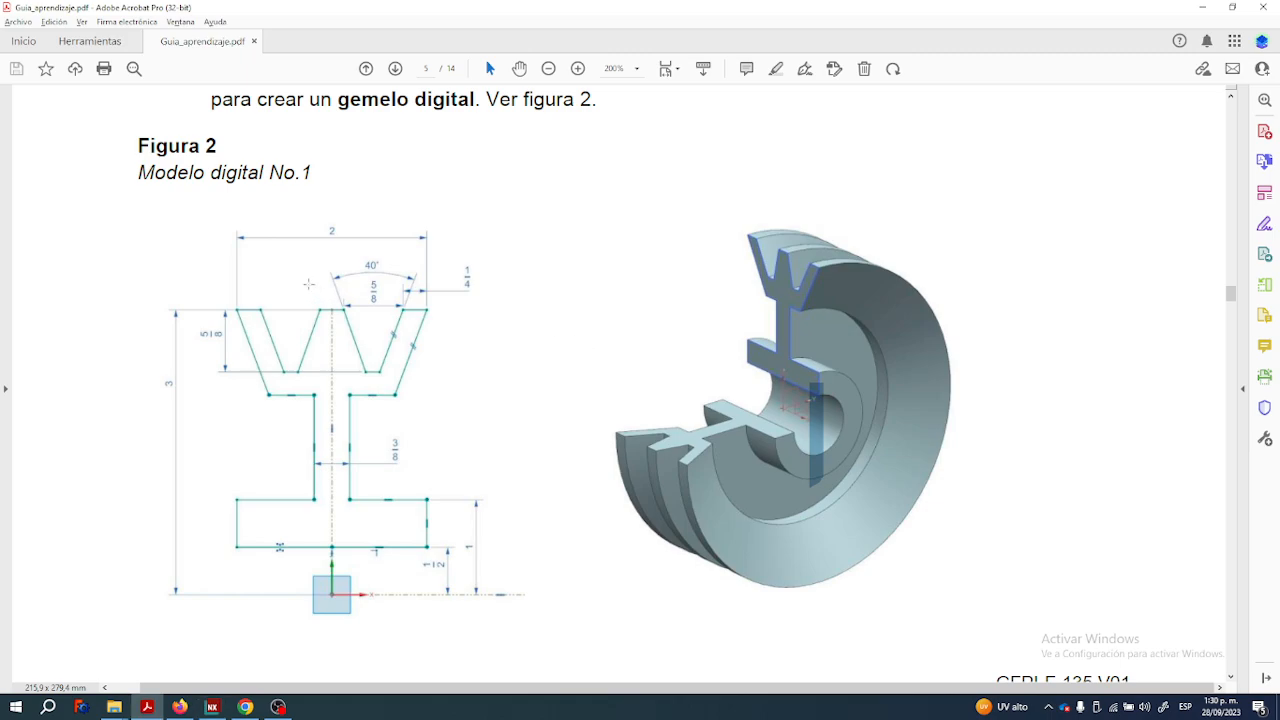
Dimension the distance between the vertical reference line and the vertical axis as 1.
key(alt+Tab)
click(607, 232)
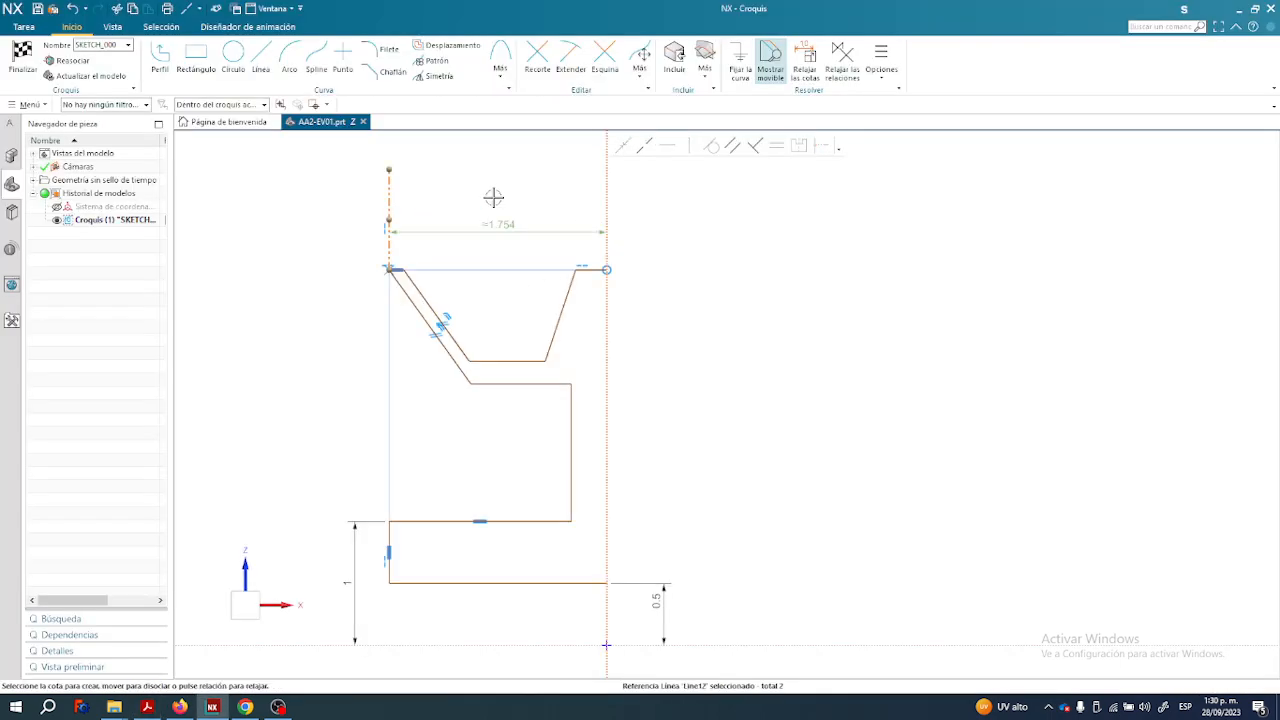
click(504, 226)
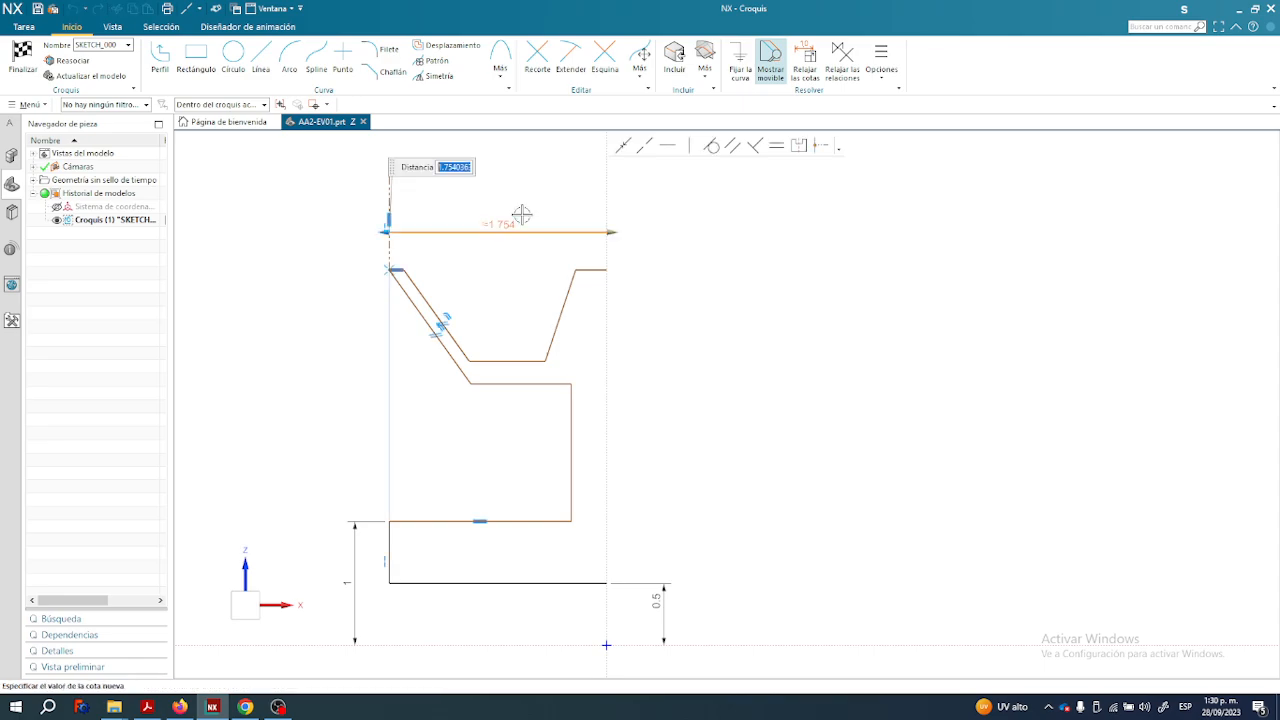
text(1)
key(Return)
Check the PDF figure and move the groove floor toward the vertical axis so both outer flanks slope inward going down.
scroll(670, 357, up, 3)
key(alt+Tab)
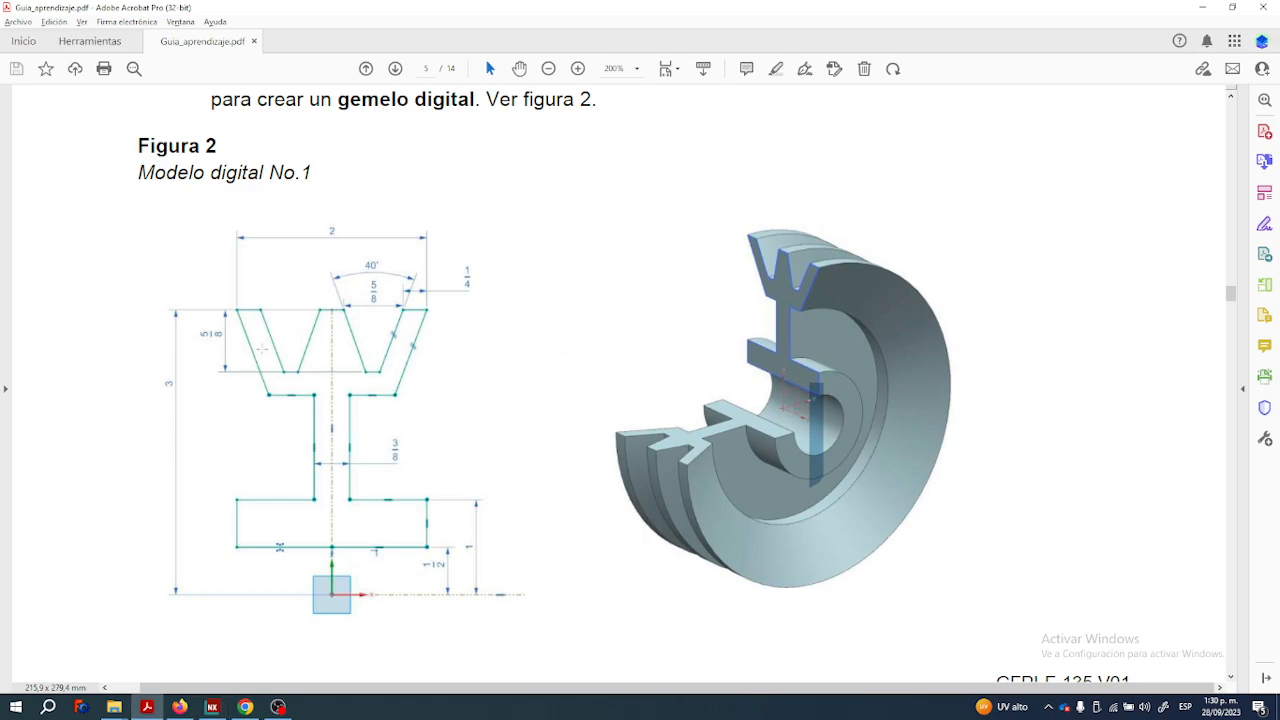
key(alt+Tab)
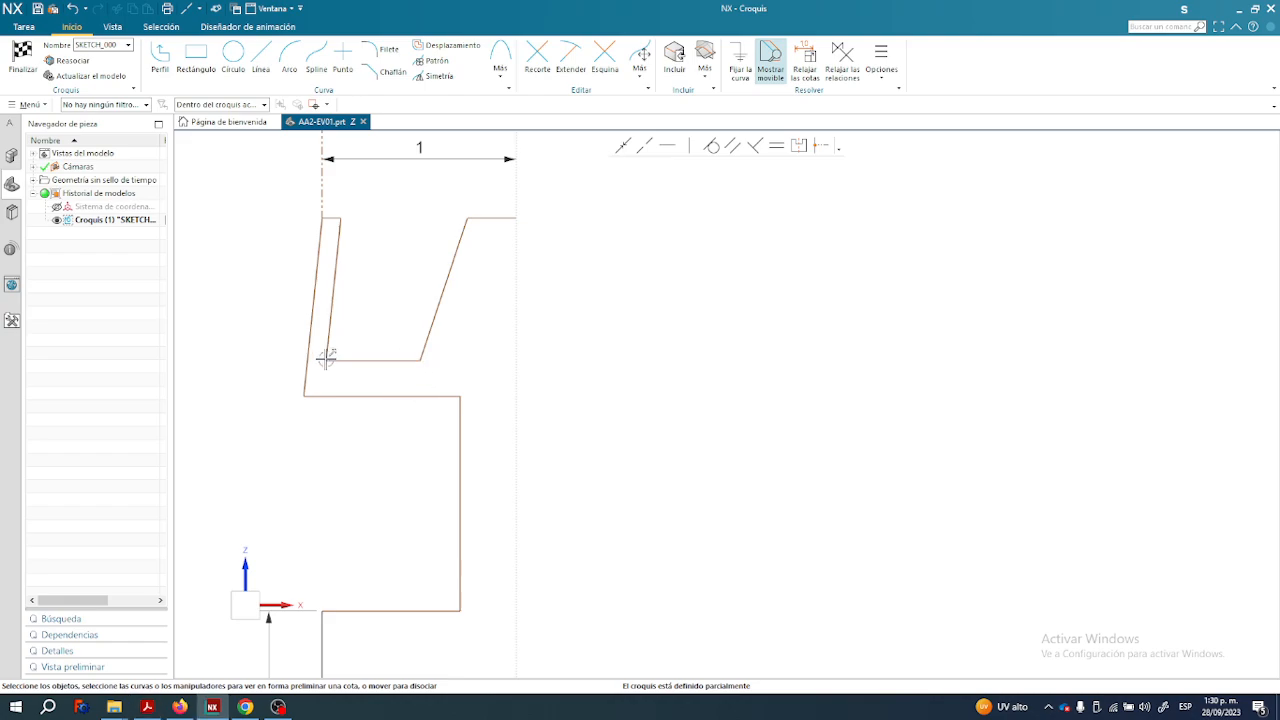
drag(327, 357, 477, 360)
drag(393, 358, 406, 362)
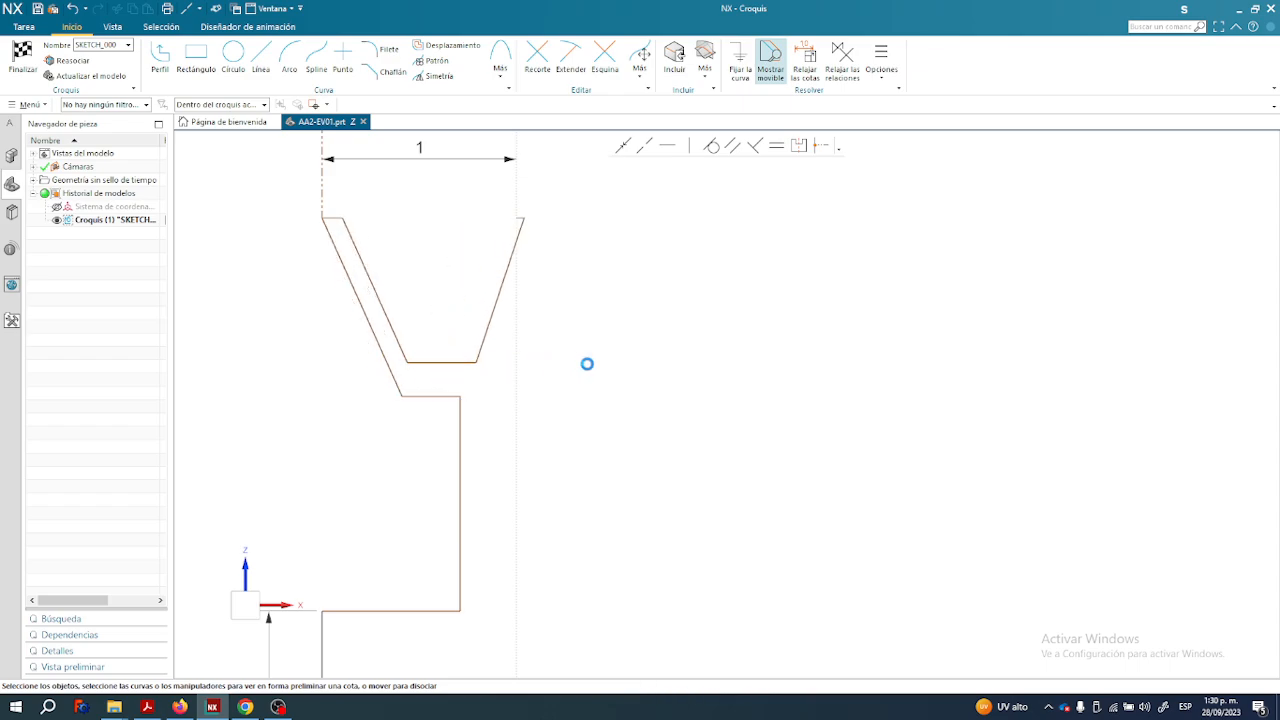
Check the rim thickness in the PDF figure and dimension the rim's outer top edge as 0.25 wide.
key(alt+Tab)
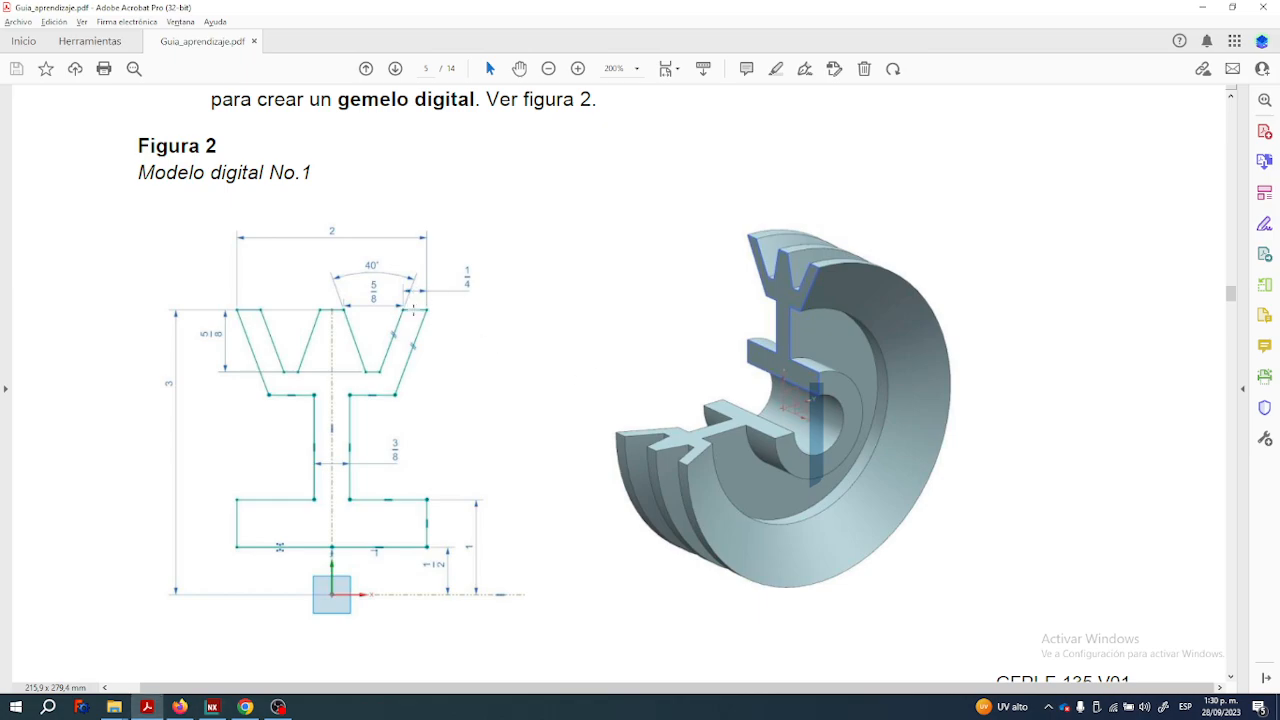
key(alt+Tab)
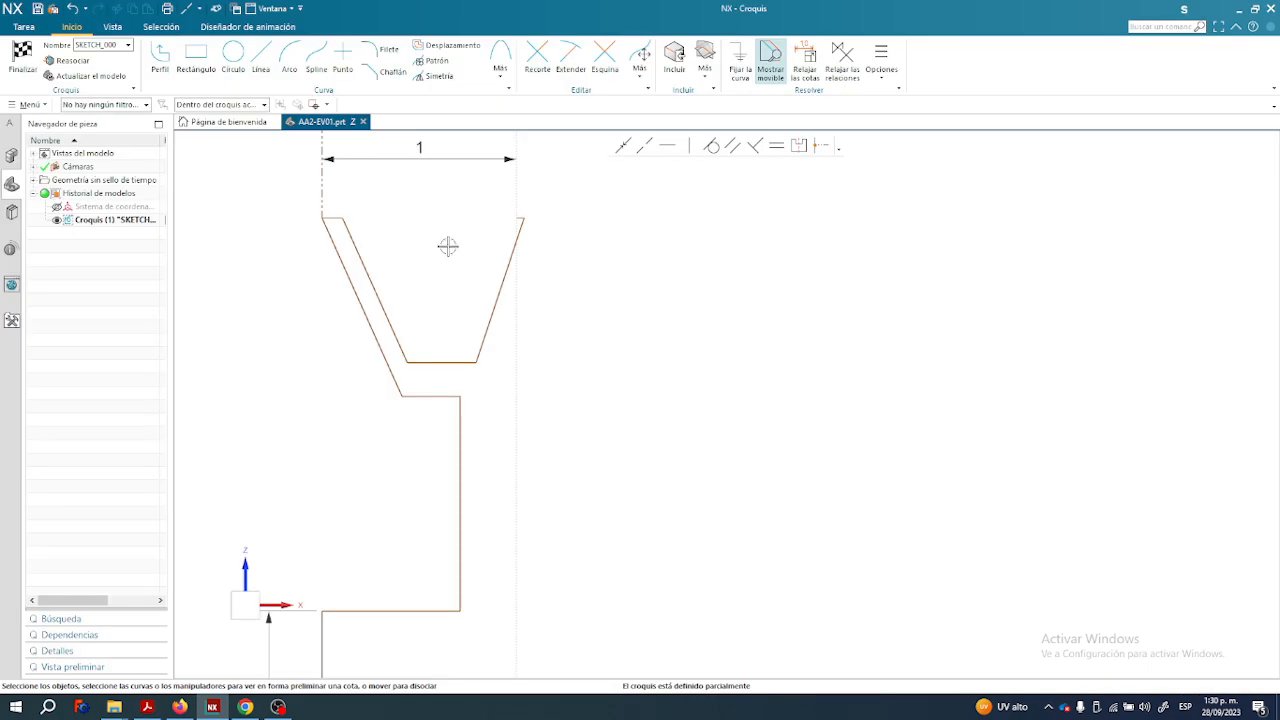
click(332, 217)
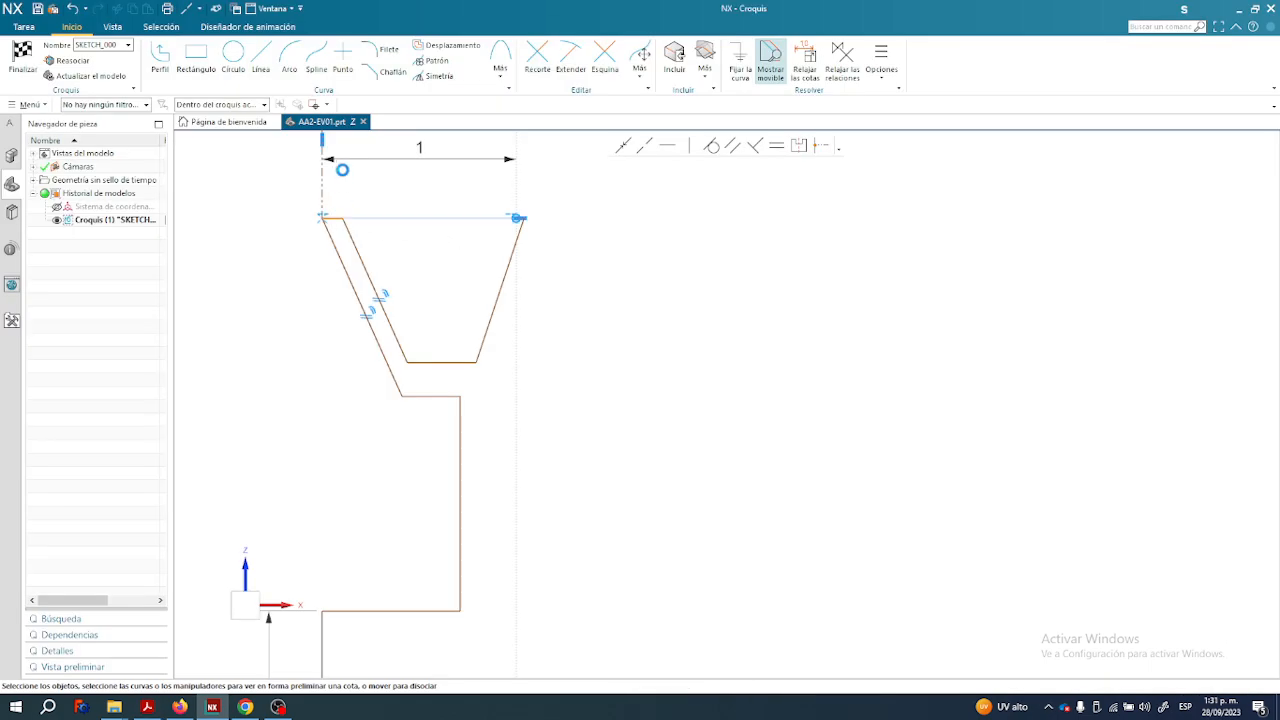
click(344, 262)
text(0.2)
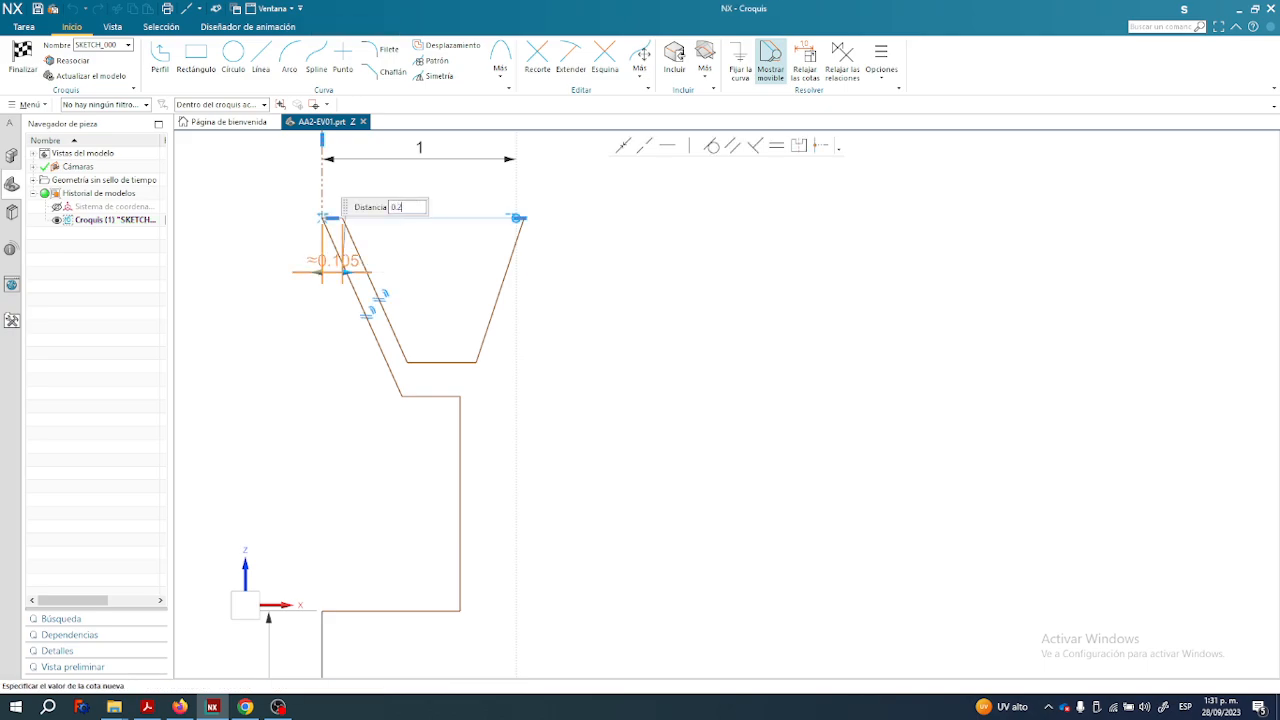
text(5)
key(Return)
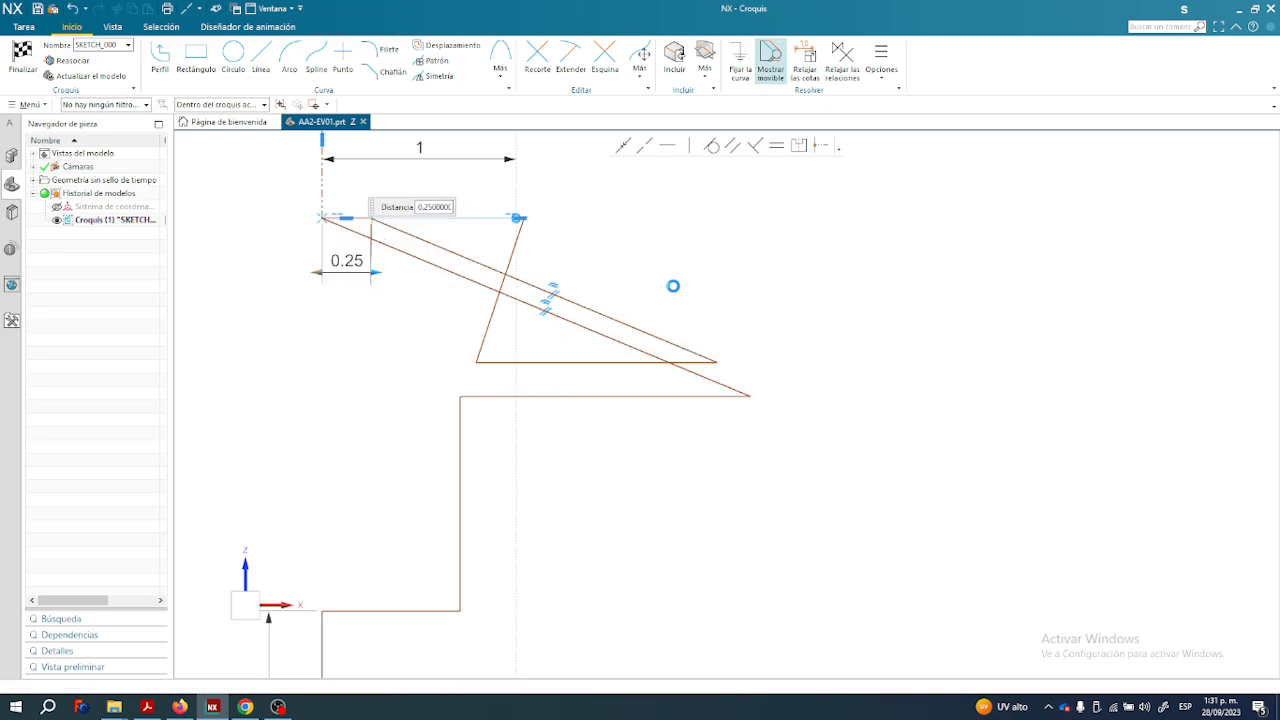
Reshape the rim by moving the lower flank ends back inside the vertical axis and lowering the groove floor.
mouse_move(721, 361)
mouse_down()
mouse_move(749, 396)
mouse_move(428, 399)
mouse_up()
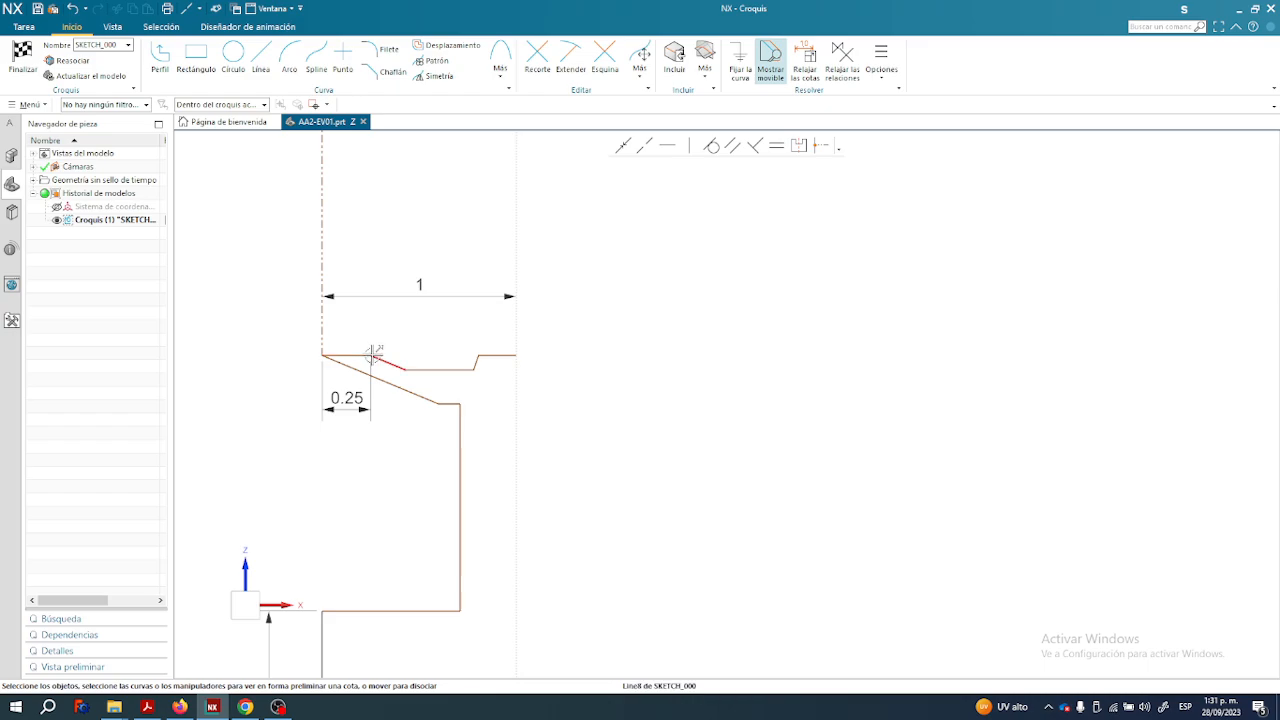
mouse_move(373, 343)
mouse_down()
mouse_move(371, 303)
mouse_move(337, 347)
mouse_up()
shift+middle_drag(508, 410, 520, 331)
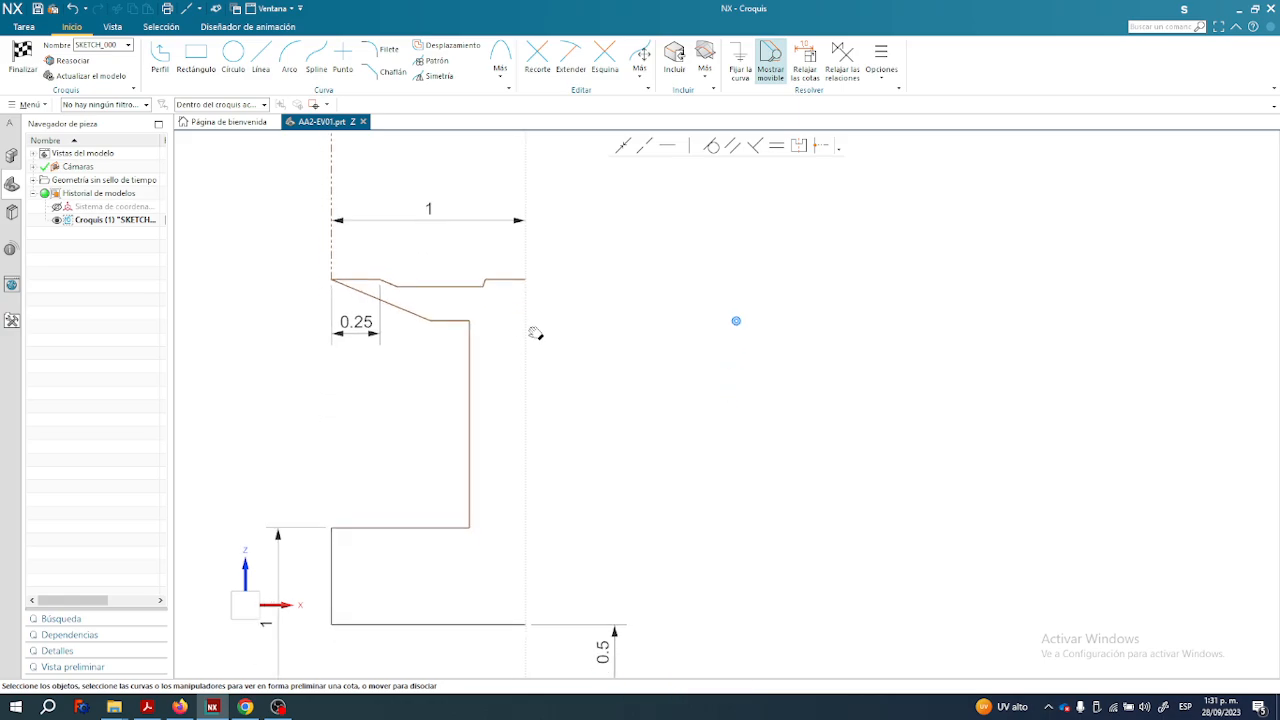
drag(484, 288, 483, 303)
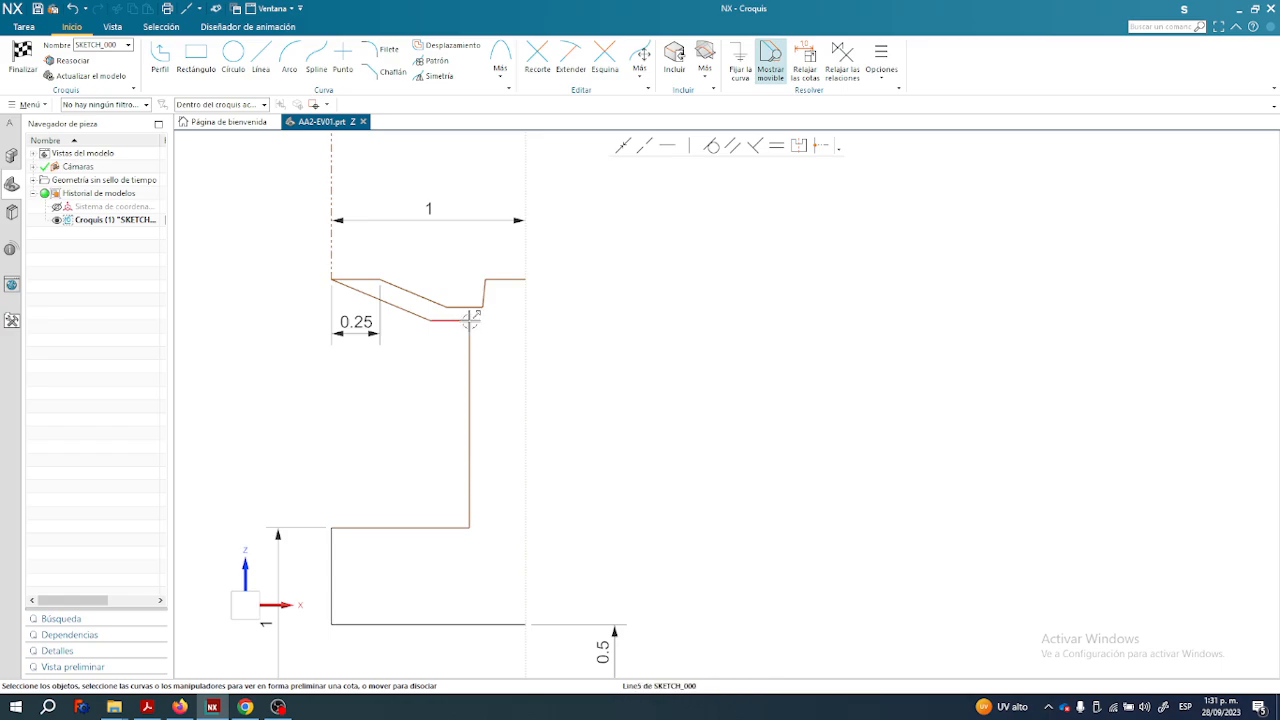
mouse_move(469, 321)
mouse_down()
mouse_move(472, 347)
mouse_move(460, 349)
mouse_move(451, 334)
mouse_move(497, 349)
mouse_move(438, 326)
mouse_up()
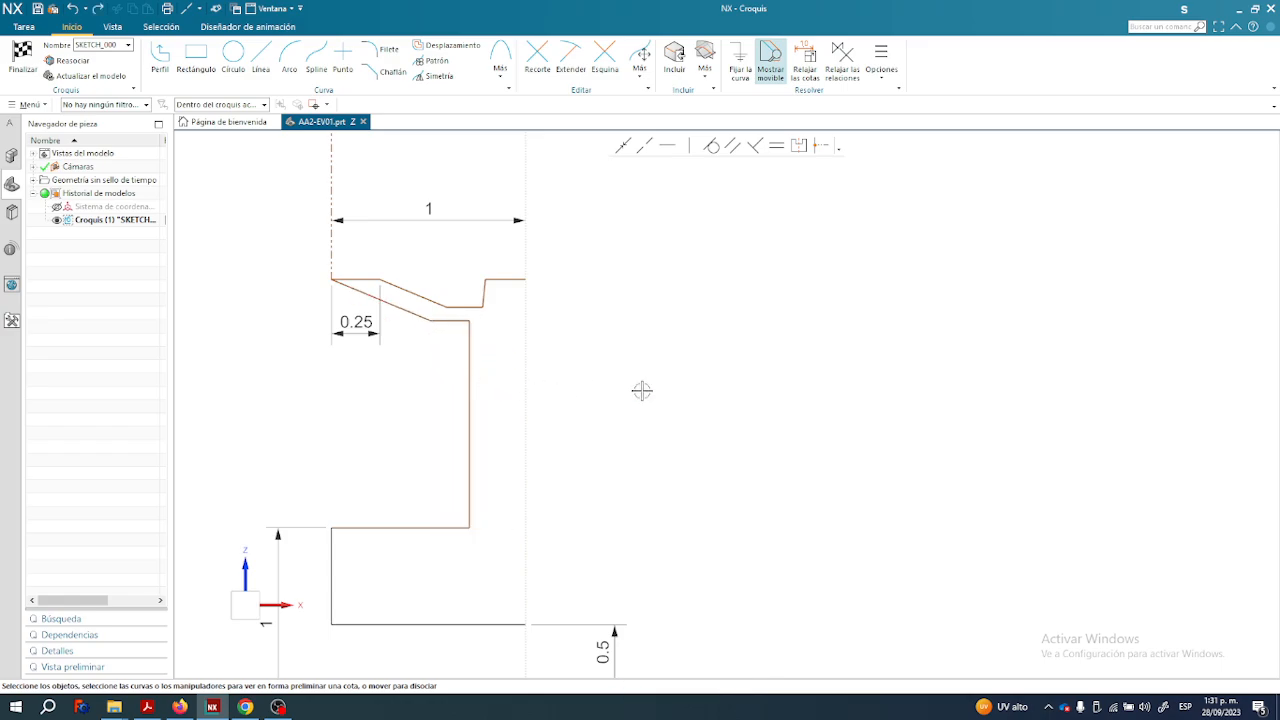
Check the web thickness in the PDF figure and calculate half of 0.375 with the Windows calculator.
key(alt+Tab)
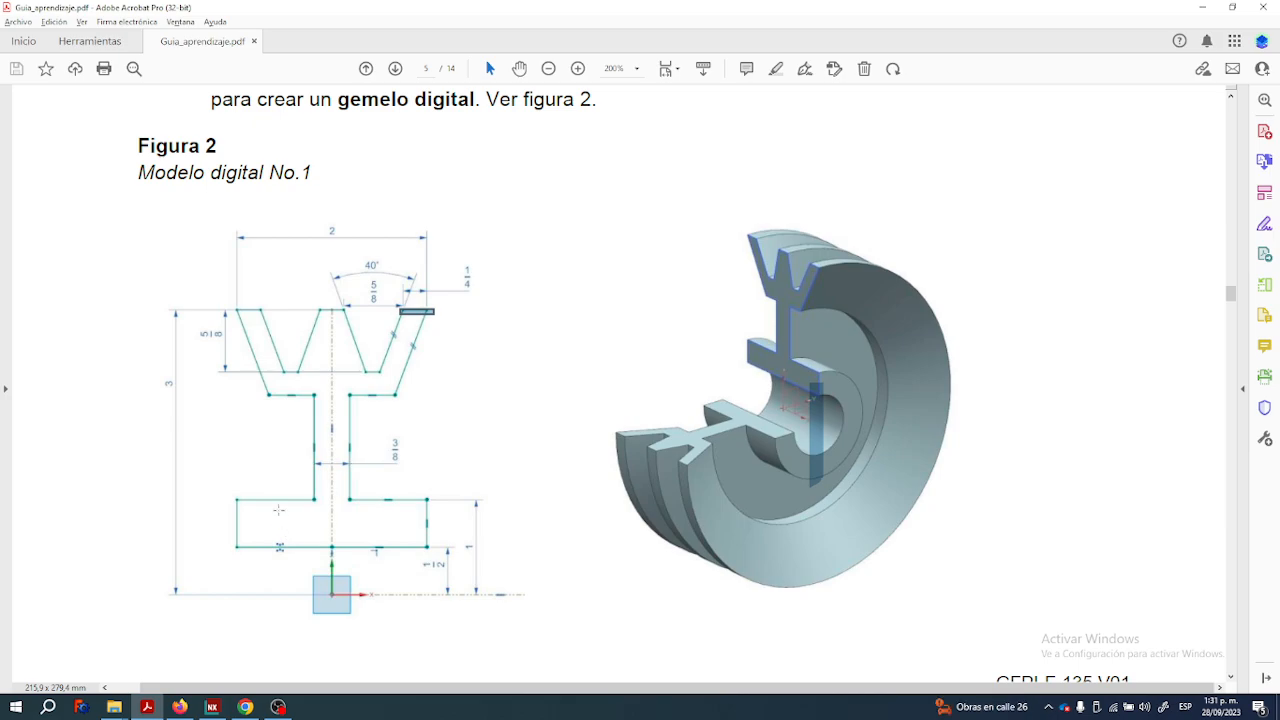
click(48, 707)
text(ca)
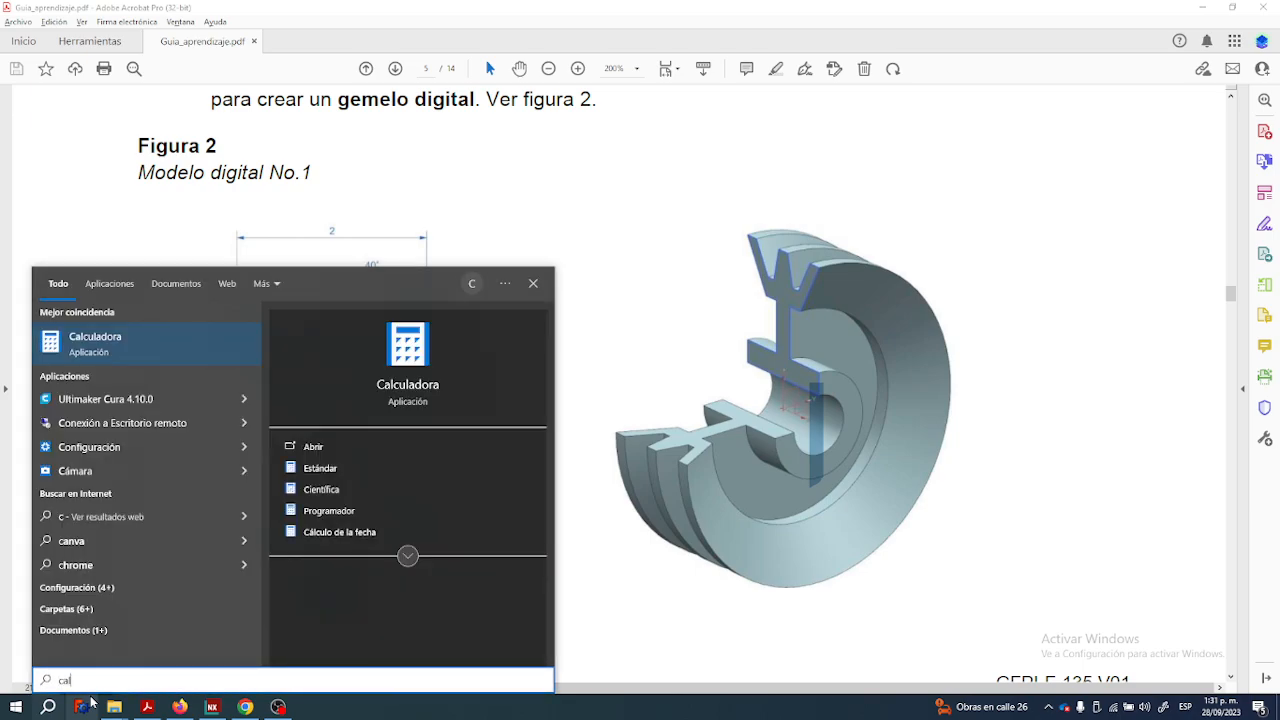
text(l)
click(95, 340)
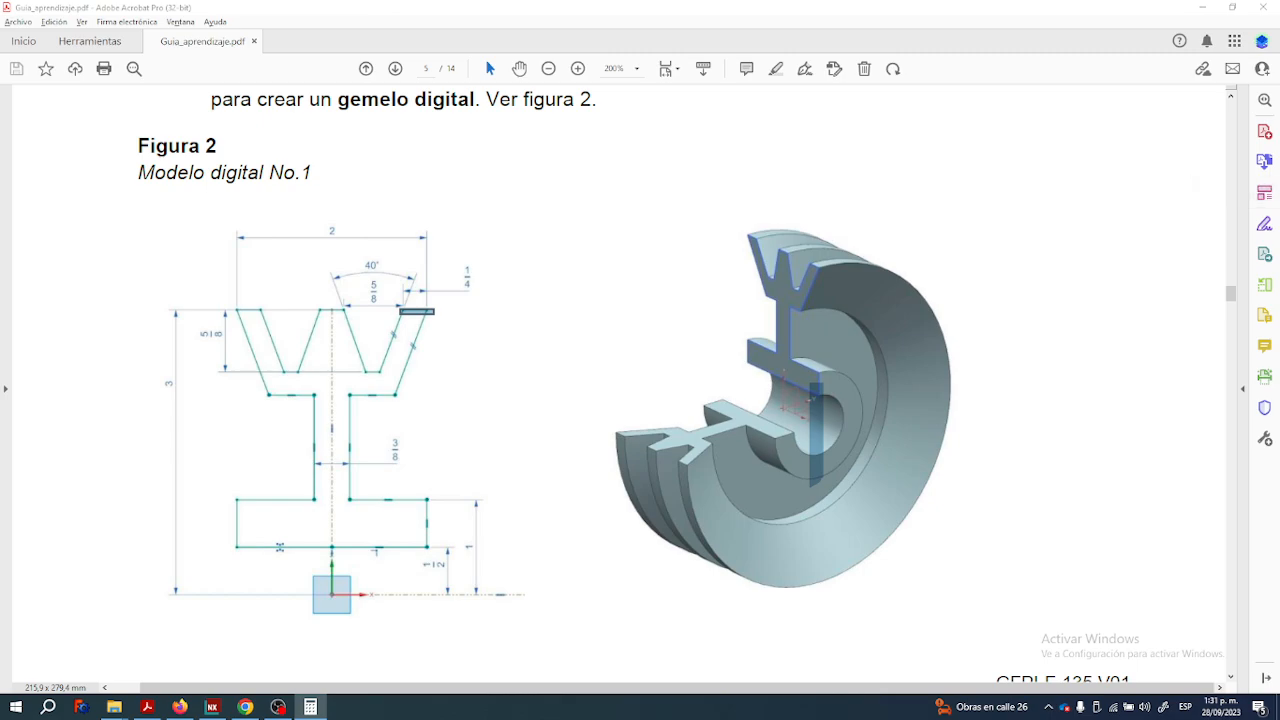
drag(706, 117, 648, 170)
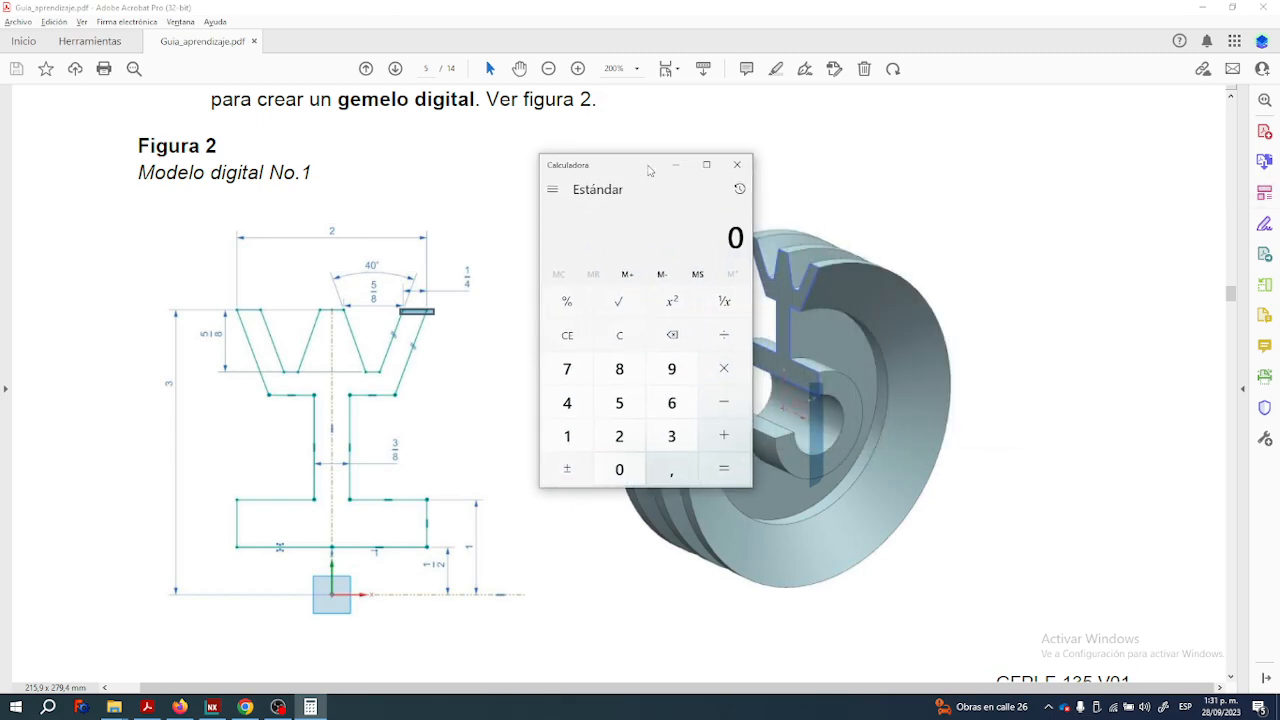
key(Escape)
key(Return)
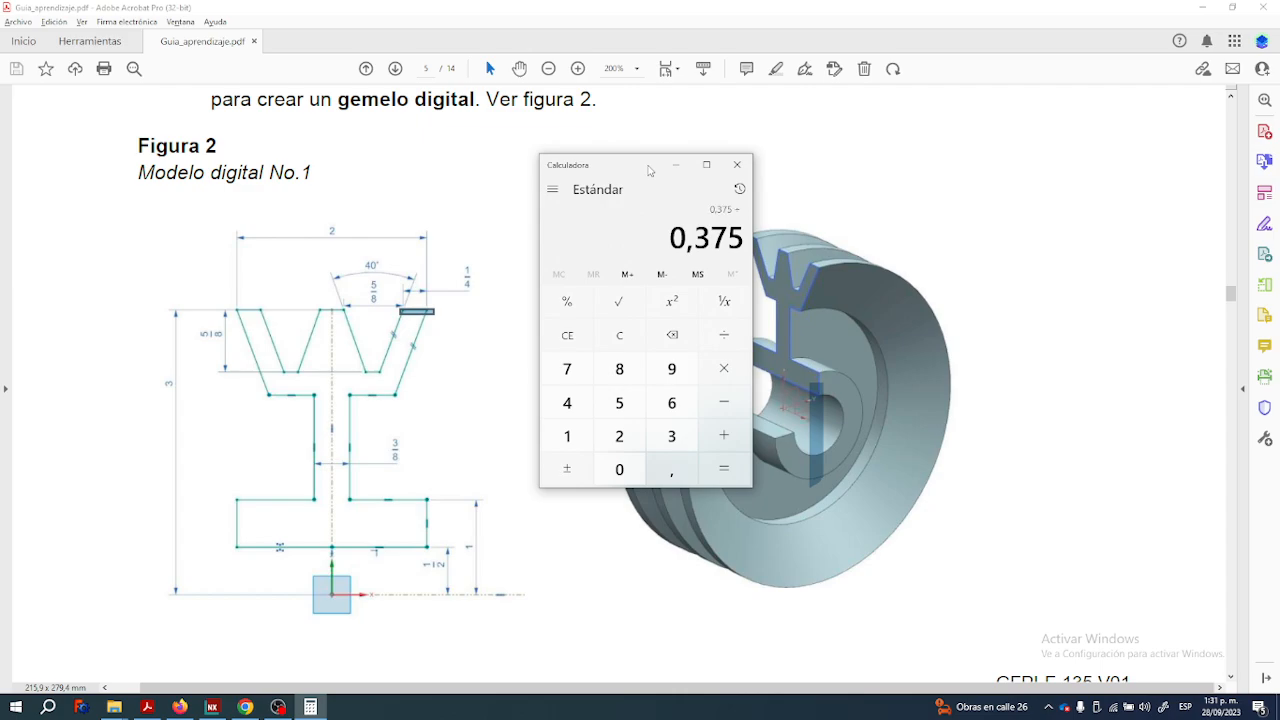
key(2)
key(Return)
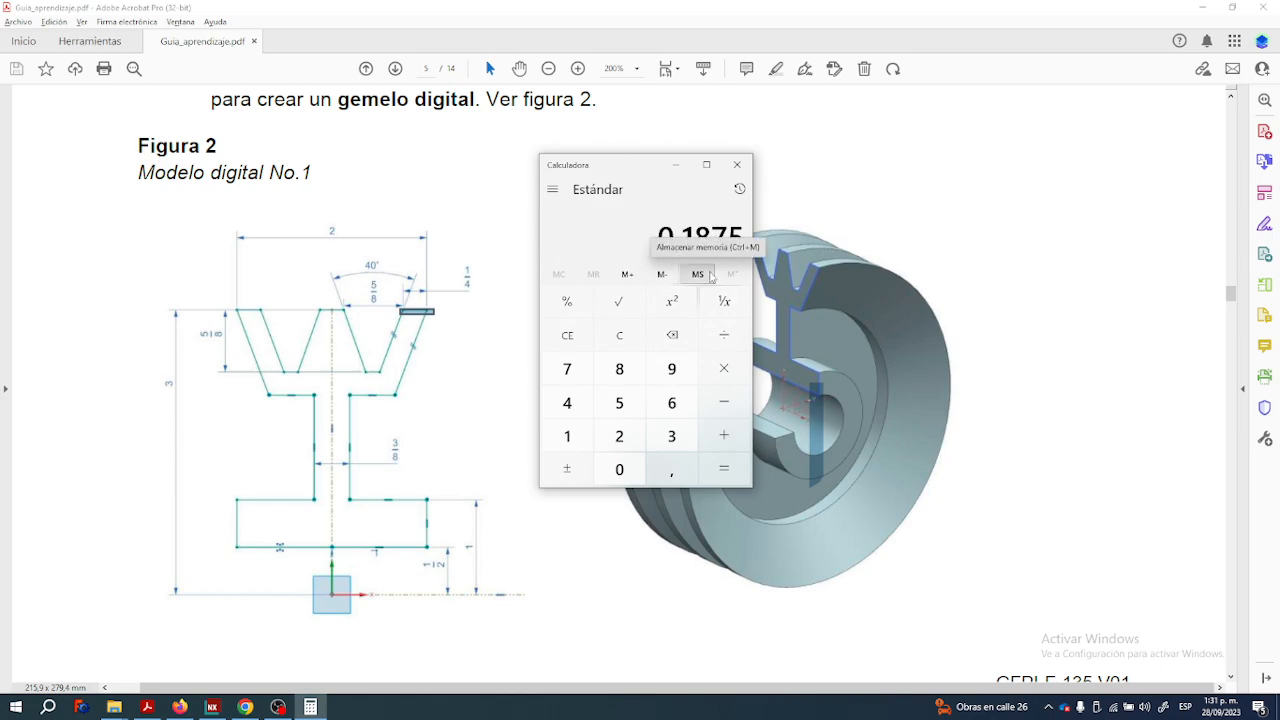
Return to NX and dimension the web's vertical edge 0.1875 from the vertical axis.
click(212, 707)
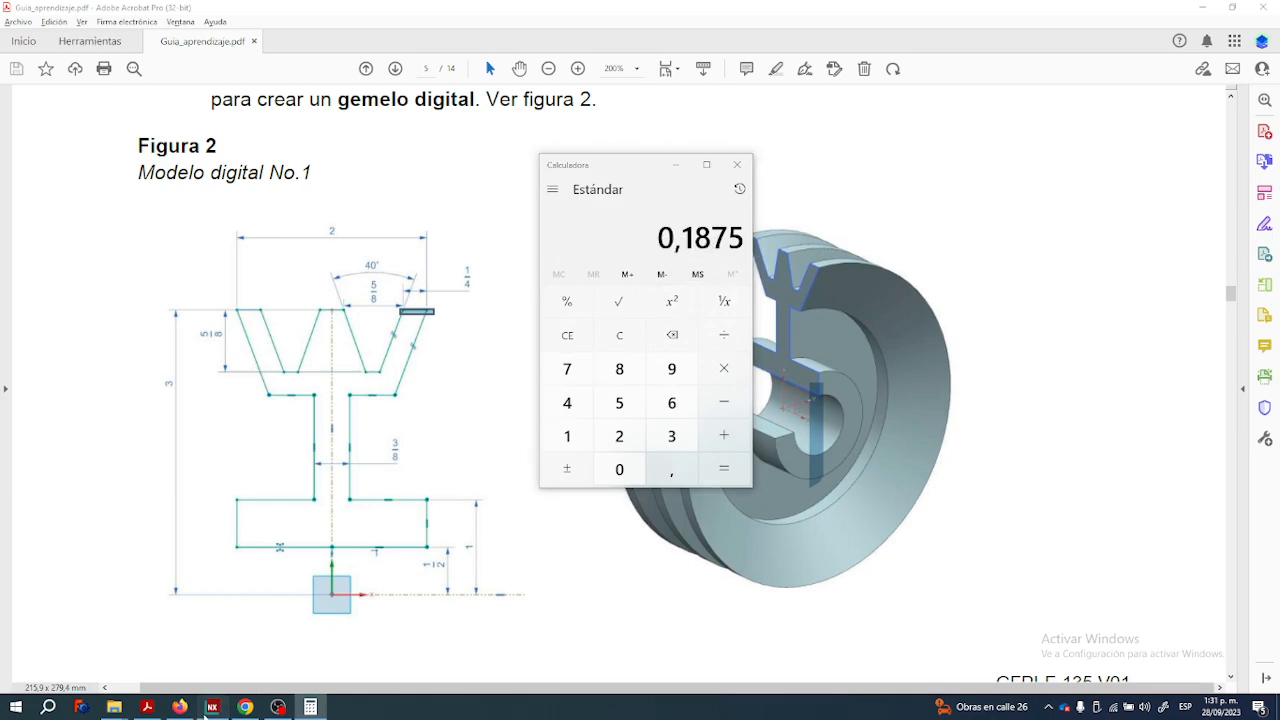
click(470, 449)
click(503, 459)
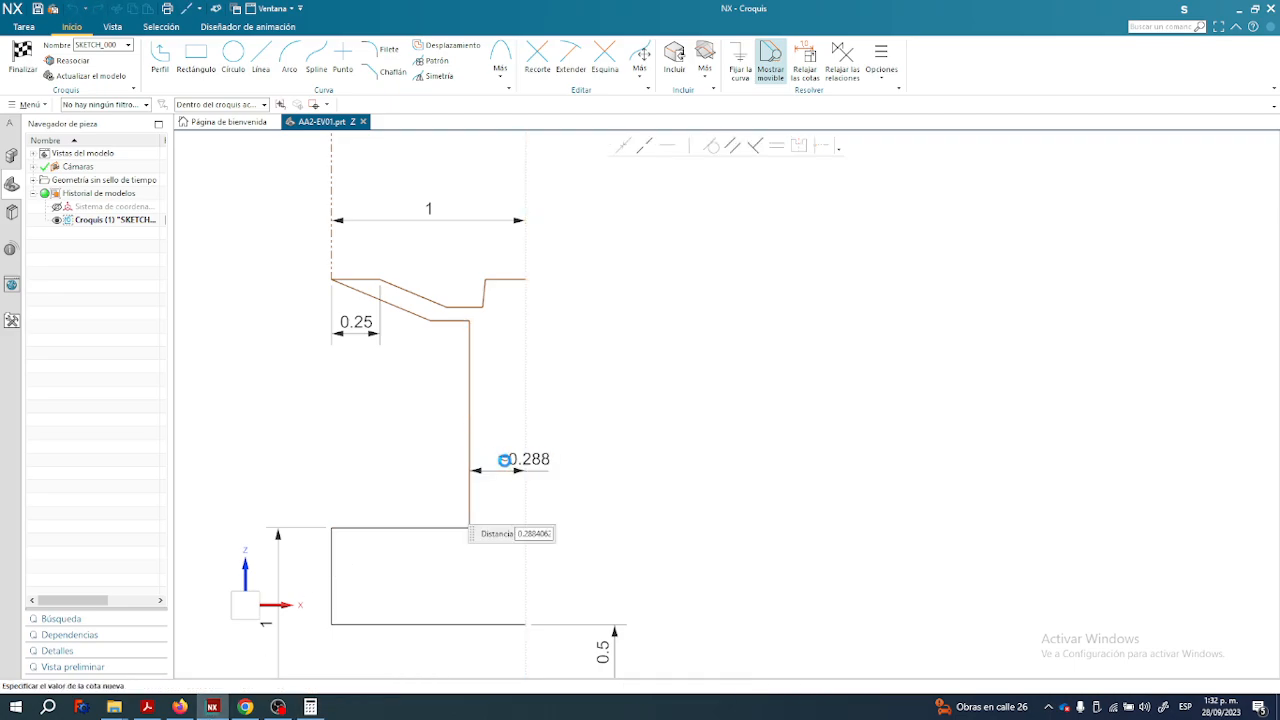
text(0.187)
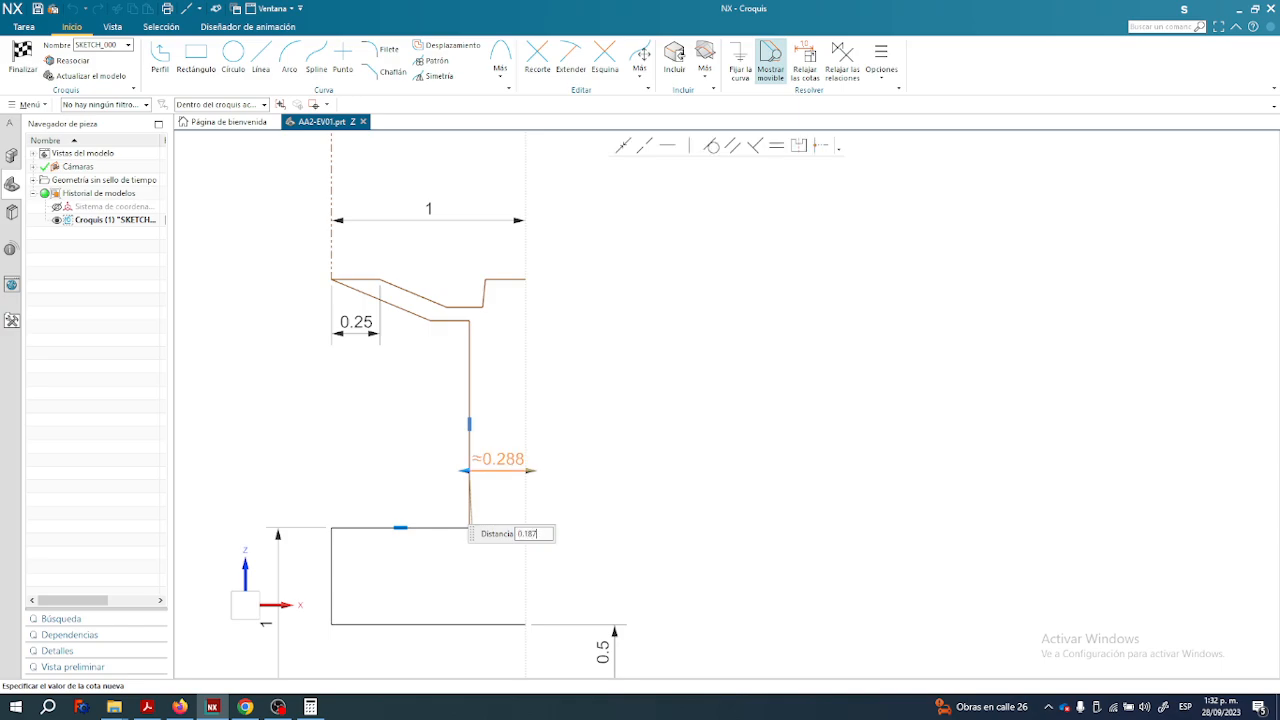
text(5)
key(Return)
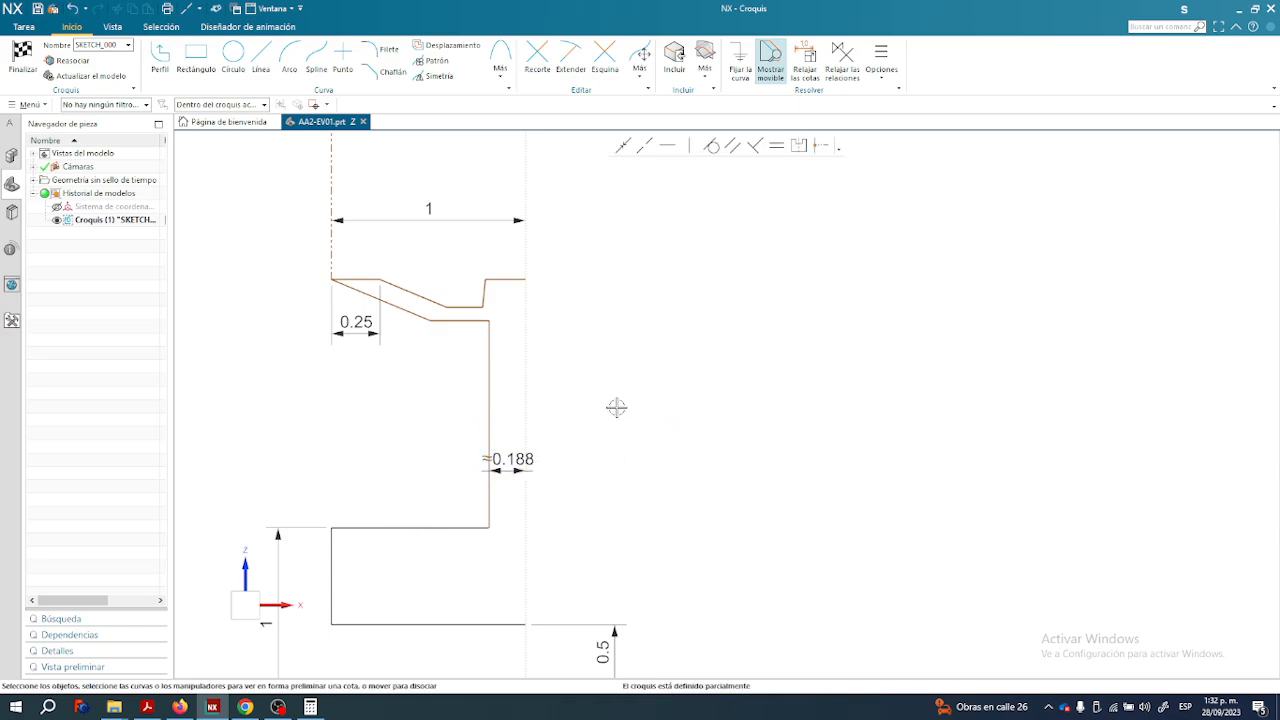
Check the overall height in the PDF figure, dimension the rim's top edge 3 above the horizontal axis, and place the dimension beyond the vertical axis.
key(alt+Tab)
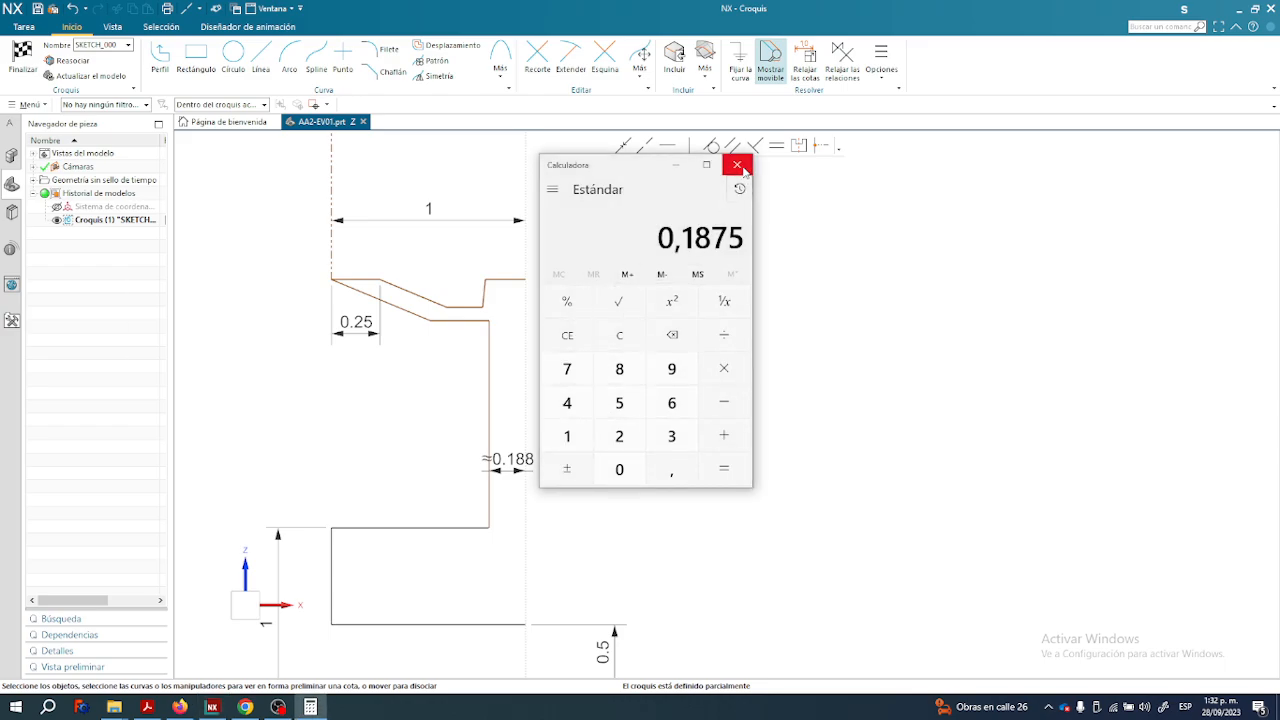
click(147, 707)
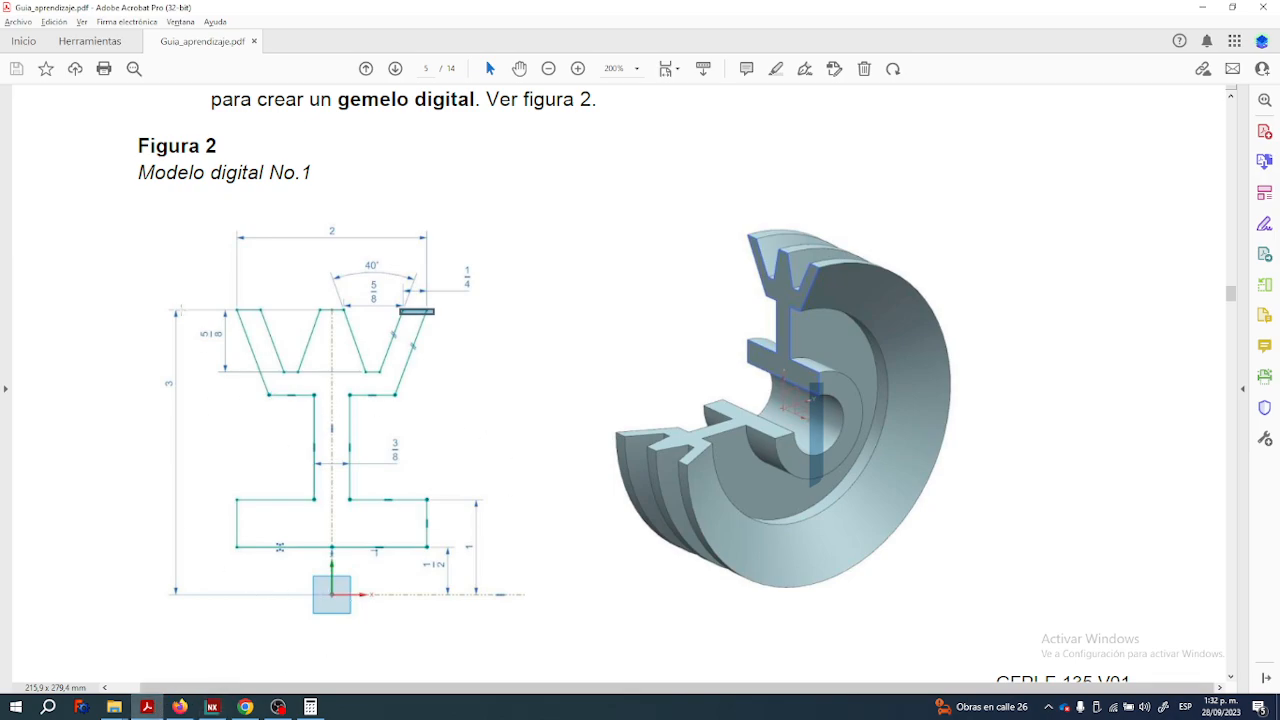
key(alt+Tab)
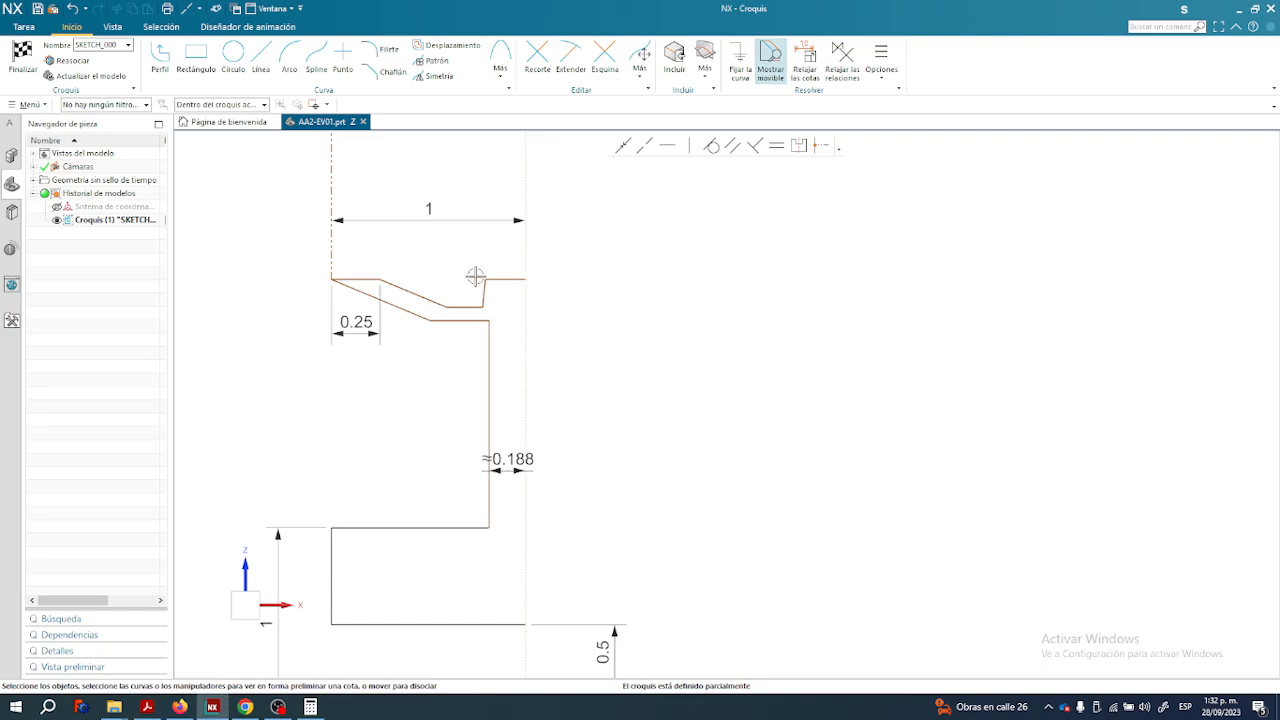
shift+middle_drag(566, 594, 565, 504)
click(579, 631)
click(507, 418)
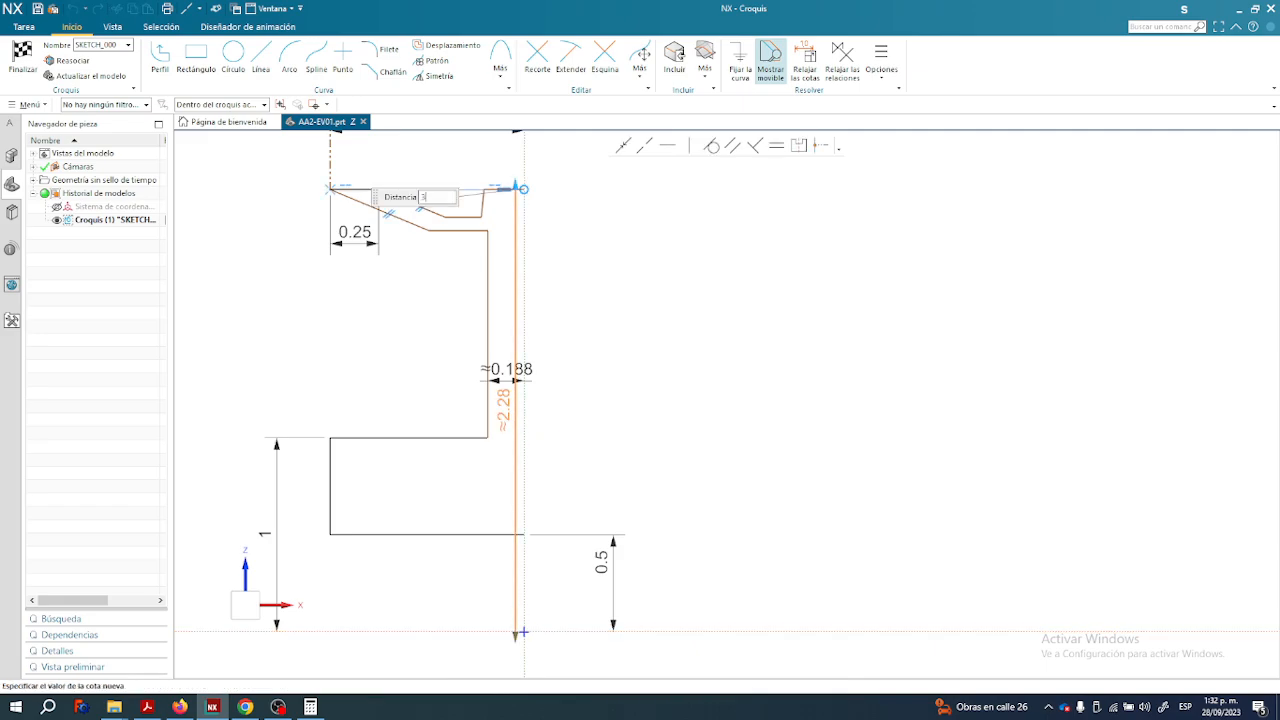
drag(515, 355, 640, 349)
scroll(706, 402, down, 2)
shift+middle_drag(577, 237, 506, 286)
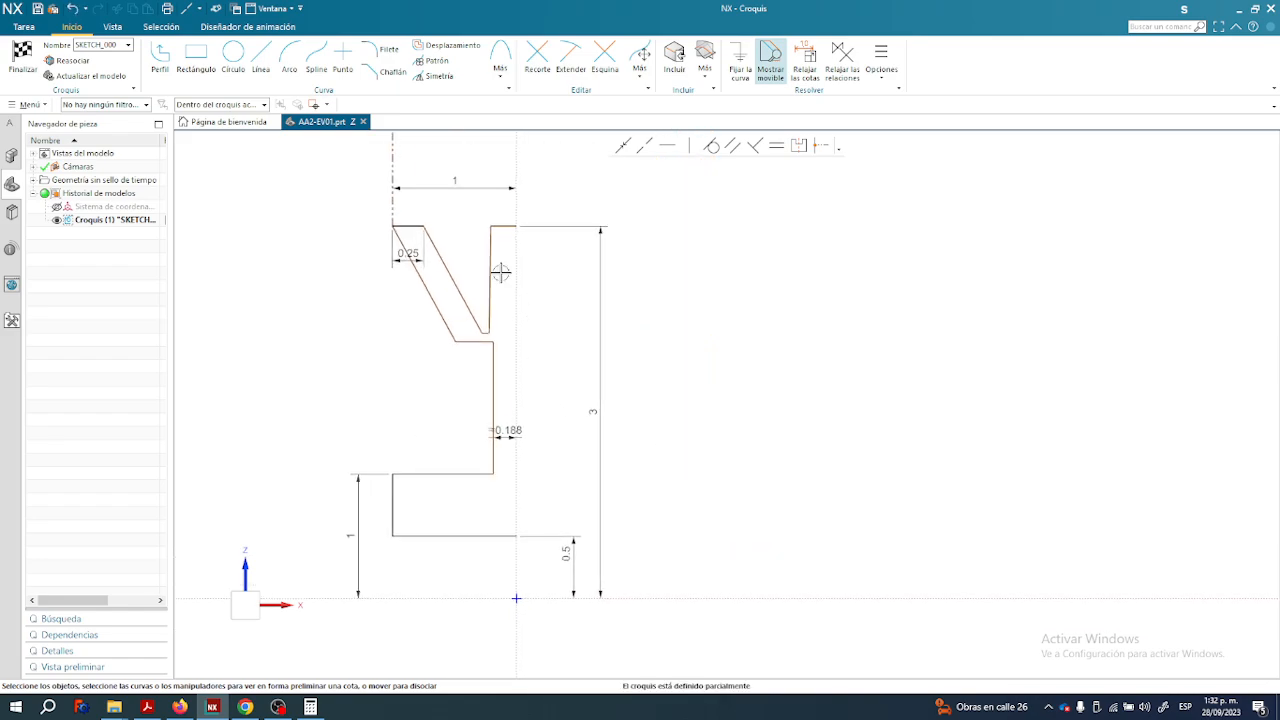
Move the groove's inner top corner toward the vertical axis, to about 0.106 from it.
scroll(495, 254, up, 2)
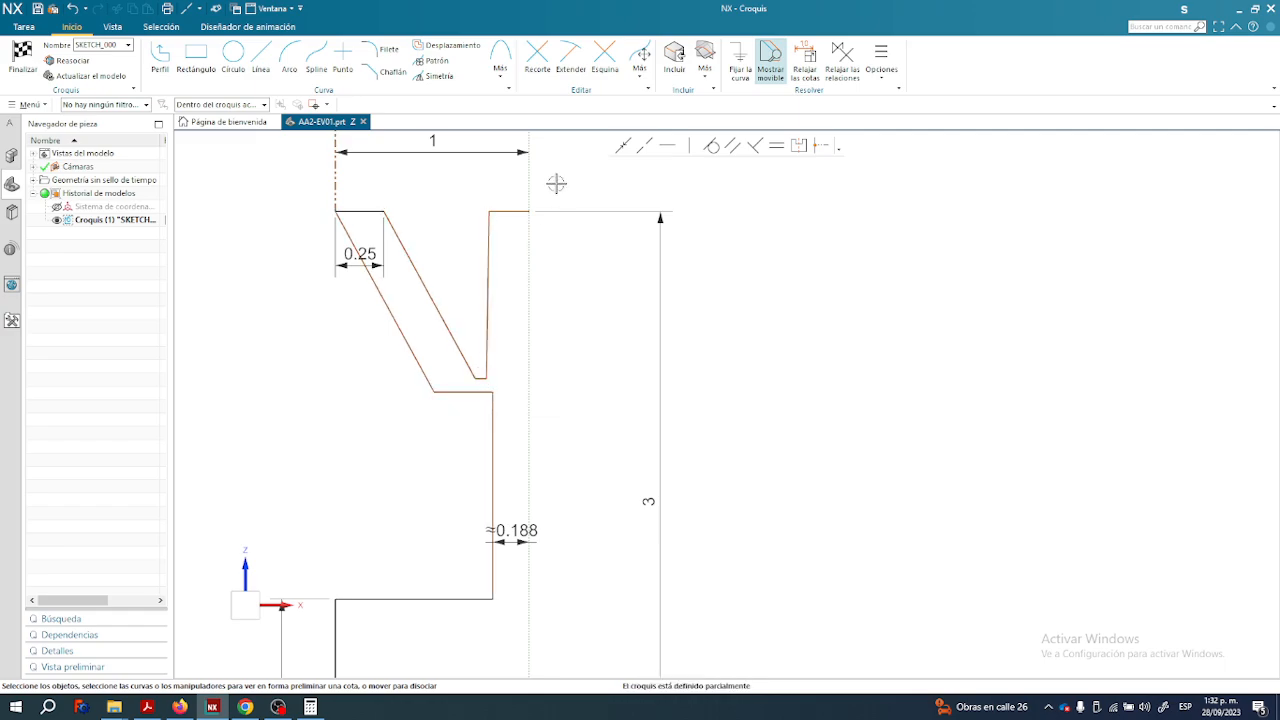
click(490, 210)
drag(490, 210, 509, 211)
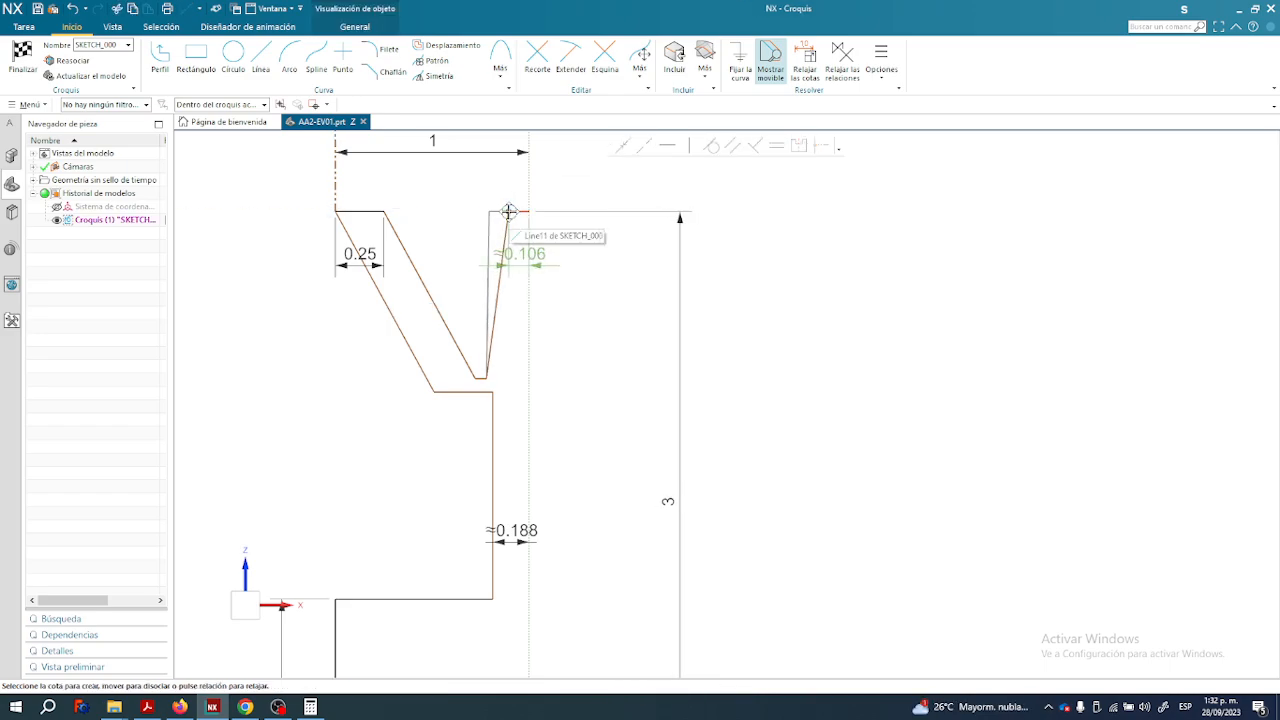
Raise the groove floor by its inner corner so that it is wider and lies well above the rim's underside.
click(486, 376)
scroll(487, 375, up, 2)
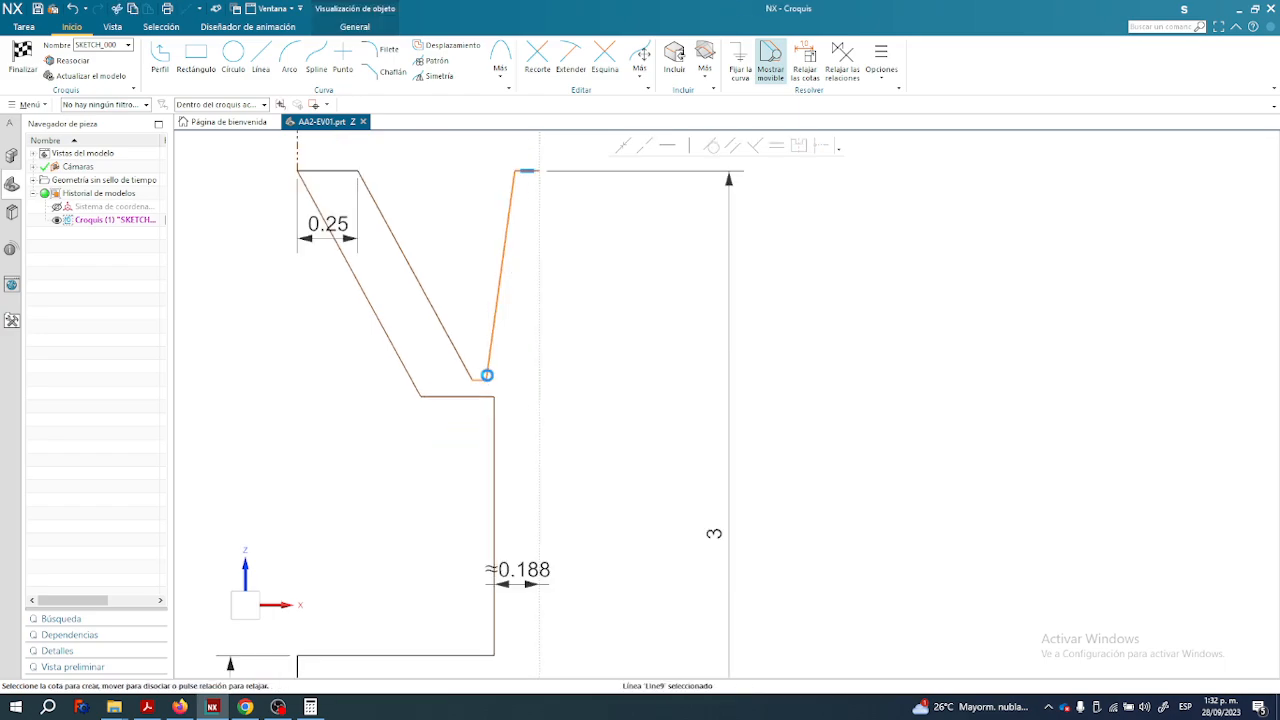
scroll(486, 375, up, 3)
key(Escape)
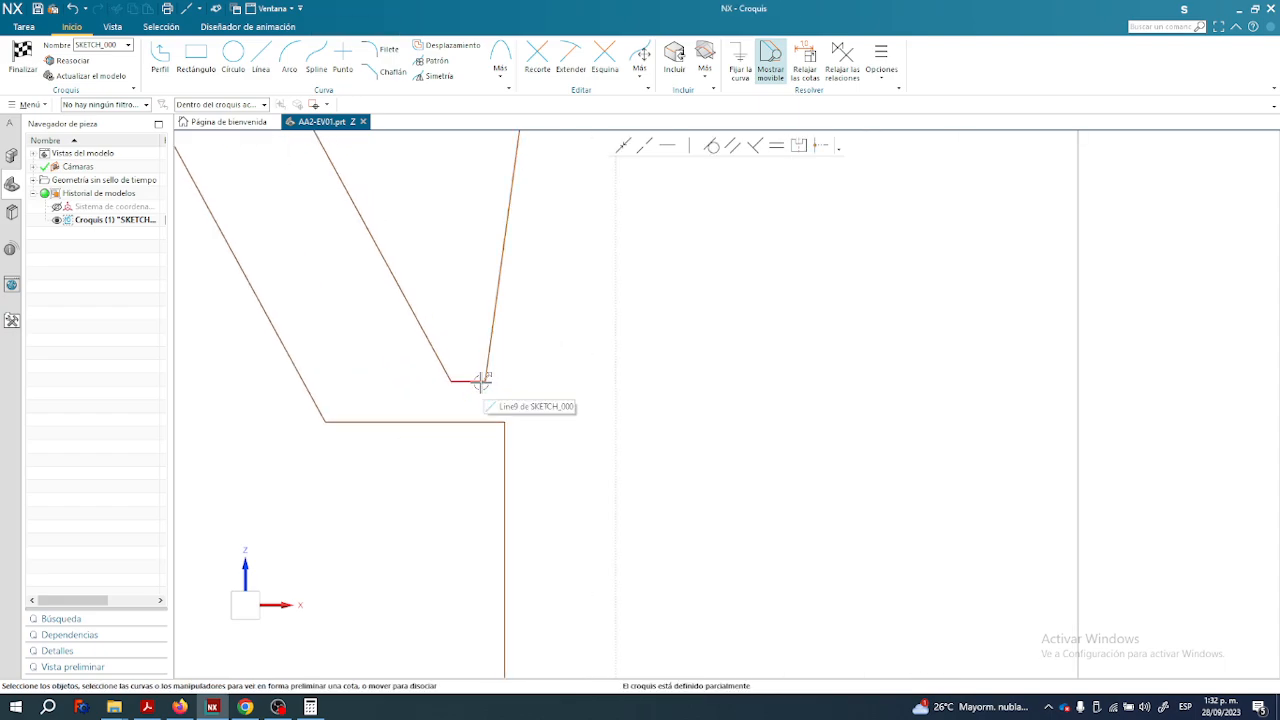
click(483, 380)
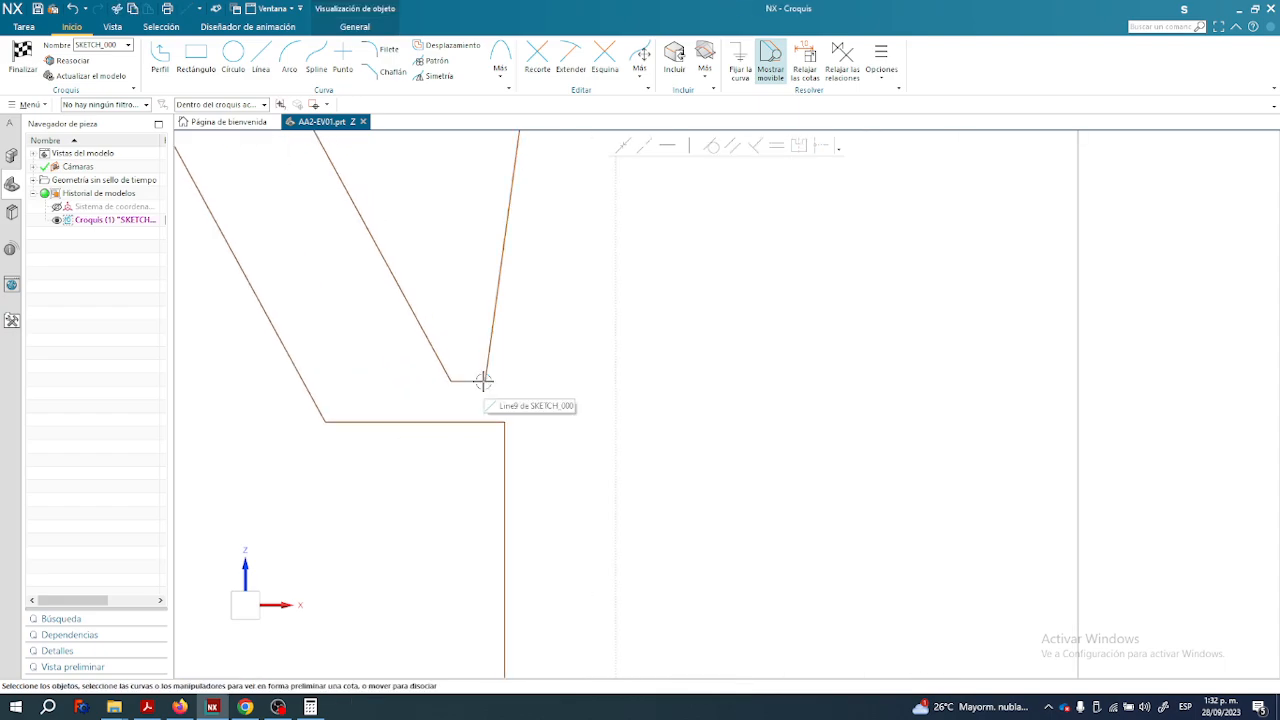
key(Escape)
drag(485, 380, 480, 251)
scroll(494, 282, down, 2)
scroll(510, 300, down, 3)
scroll(477, 314, up, 4)
scroll(511, 312, down, 1)
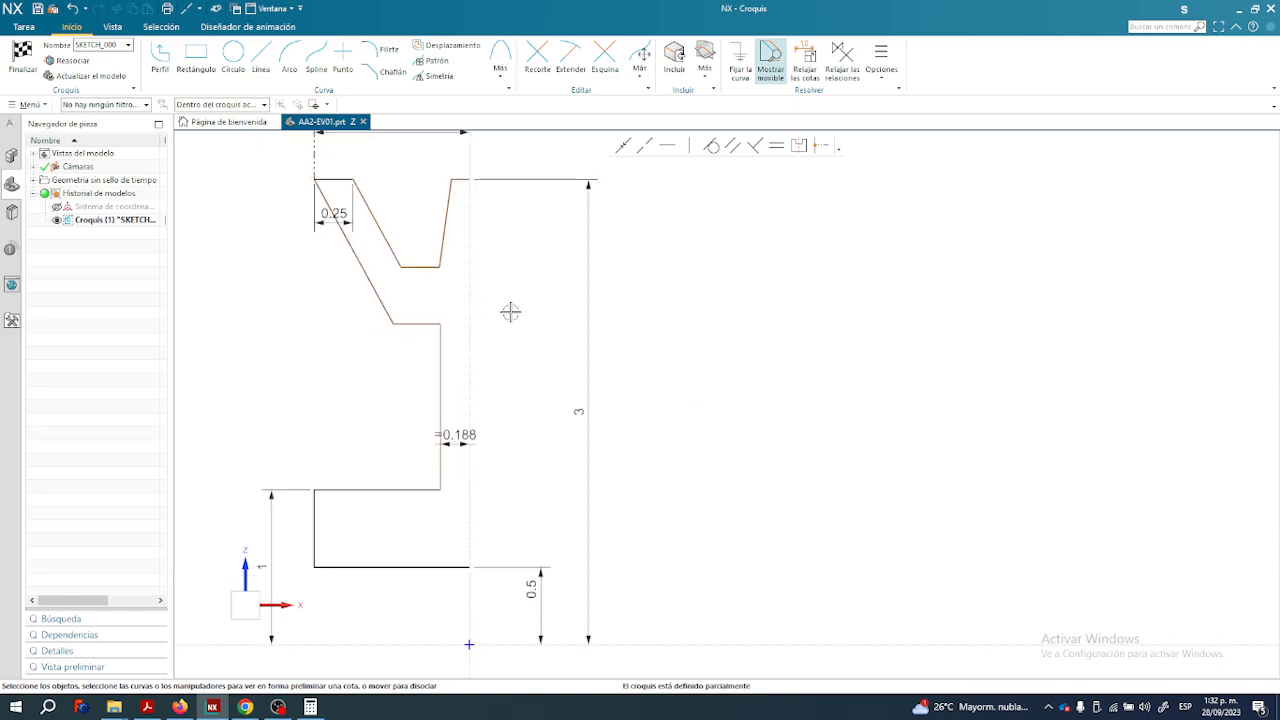
Switch to the PDF guide to check the groove depth in Figura 2, and compute 5/8 in the calculator.
shift+middle_drag(511, 312, 526, 327)
key(alt+Tab)
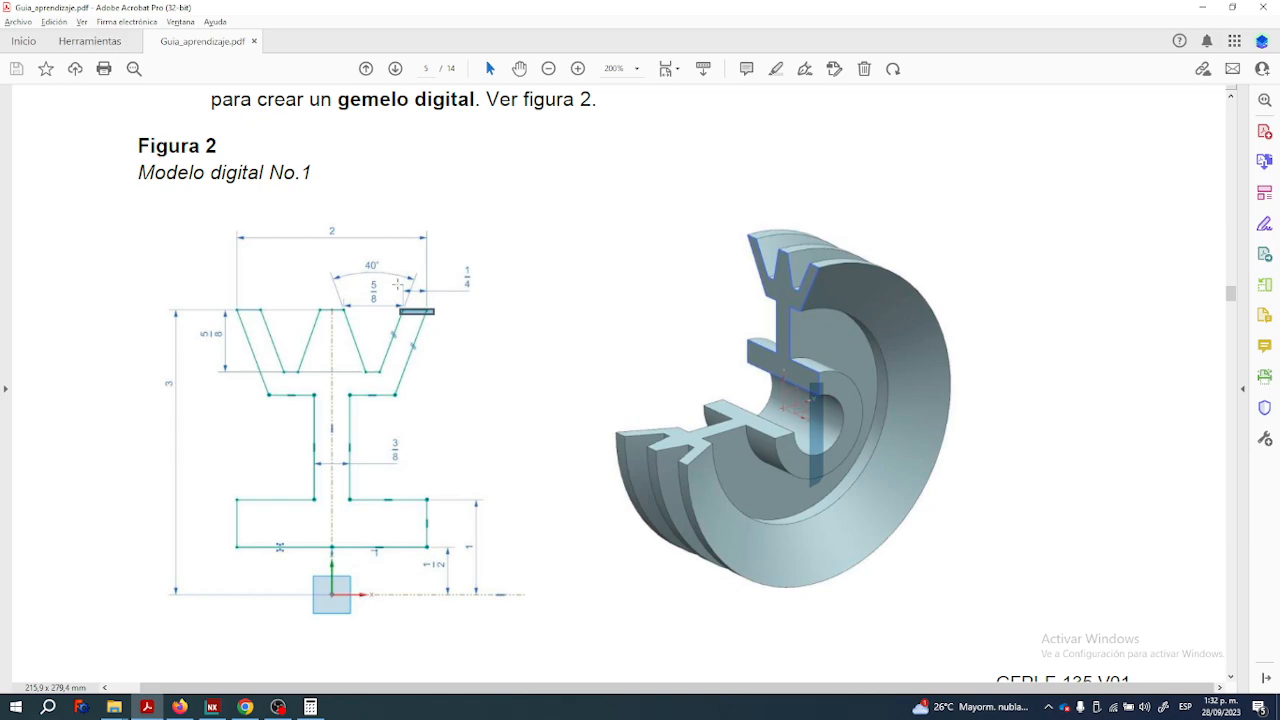
click(313, 708)
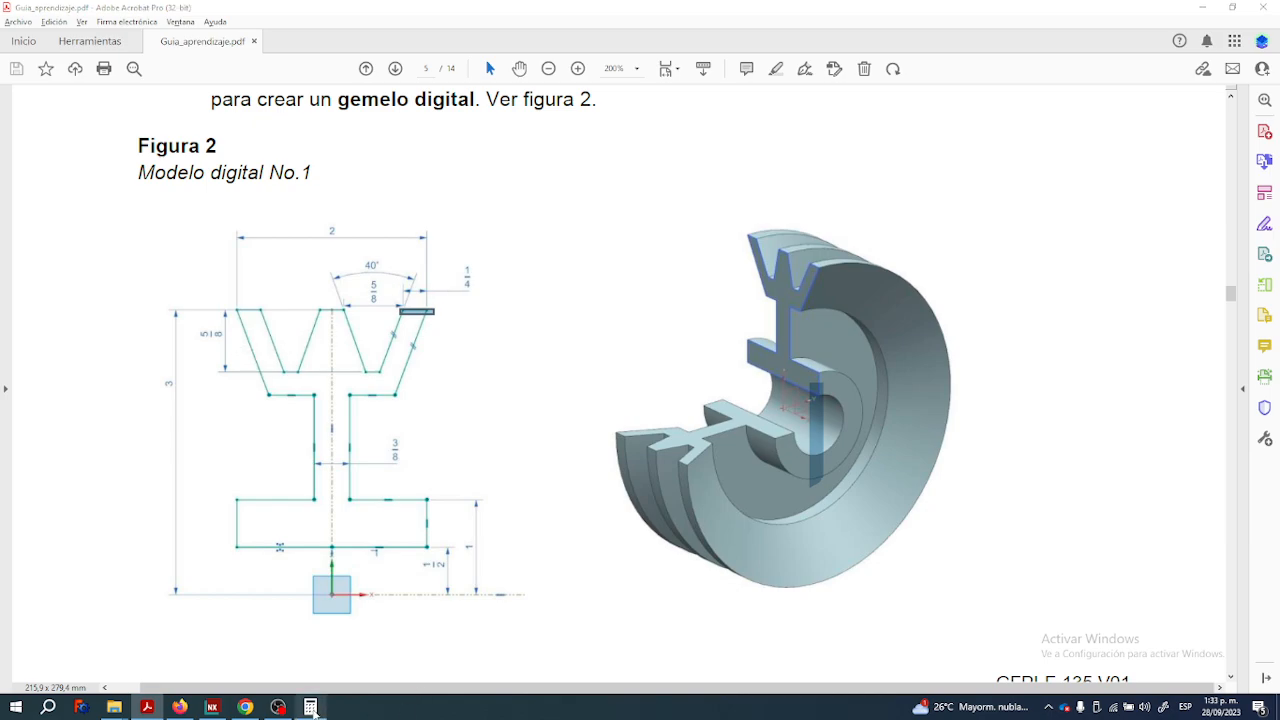
key(Escape)
text(5/8)
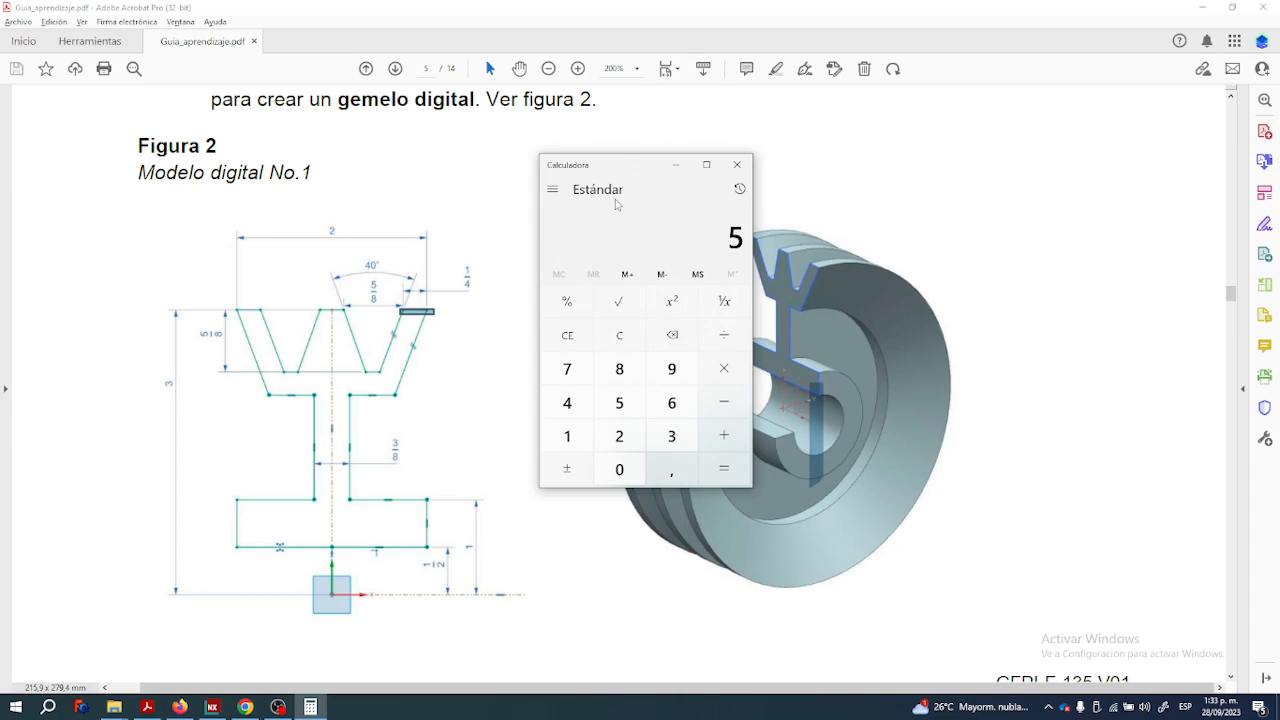
key(Return)
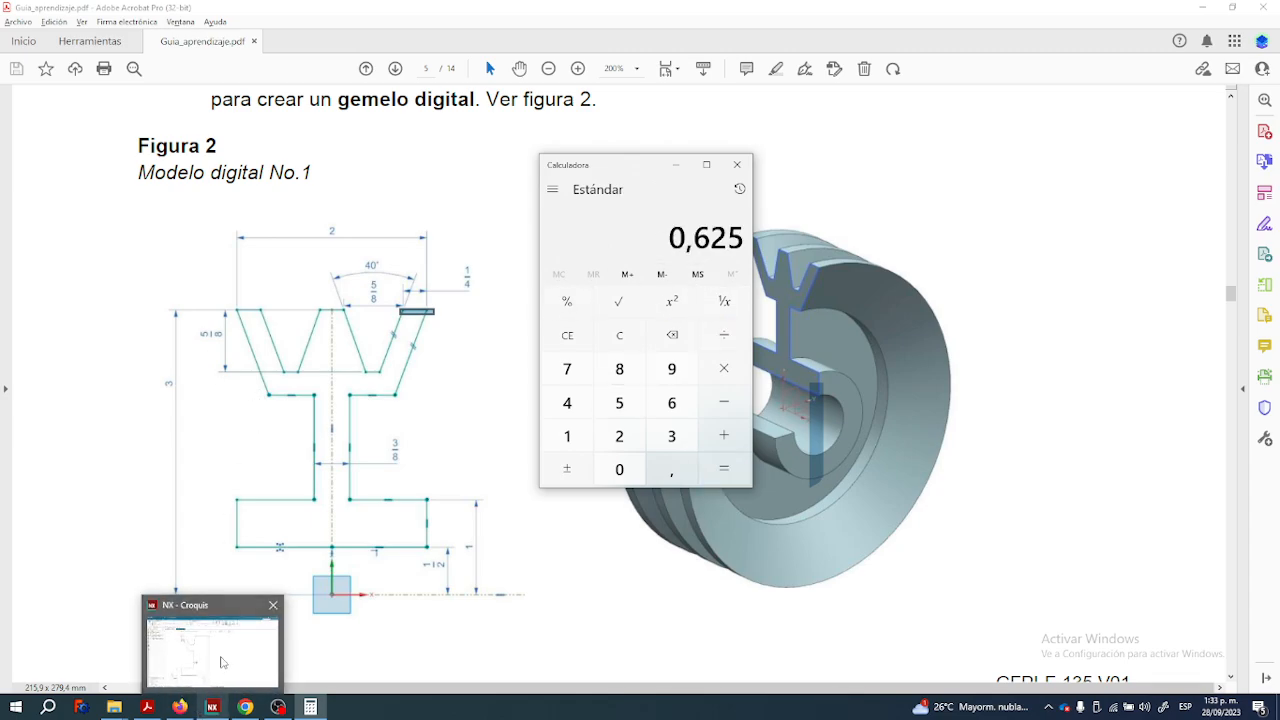
Return to NX, dimension the groove depth from the rim's top edge to the groove floor as 0.625, and place the dimension outside the profile.
click(211, 707)
scroll(328, 206, up, 1)
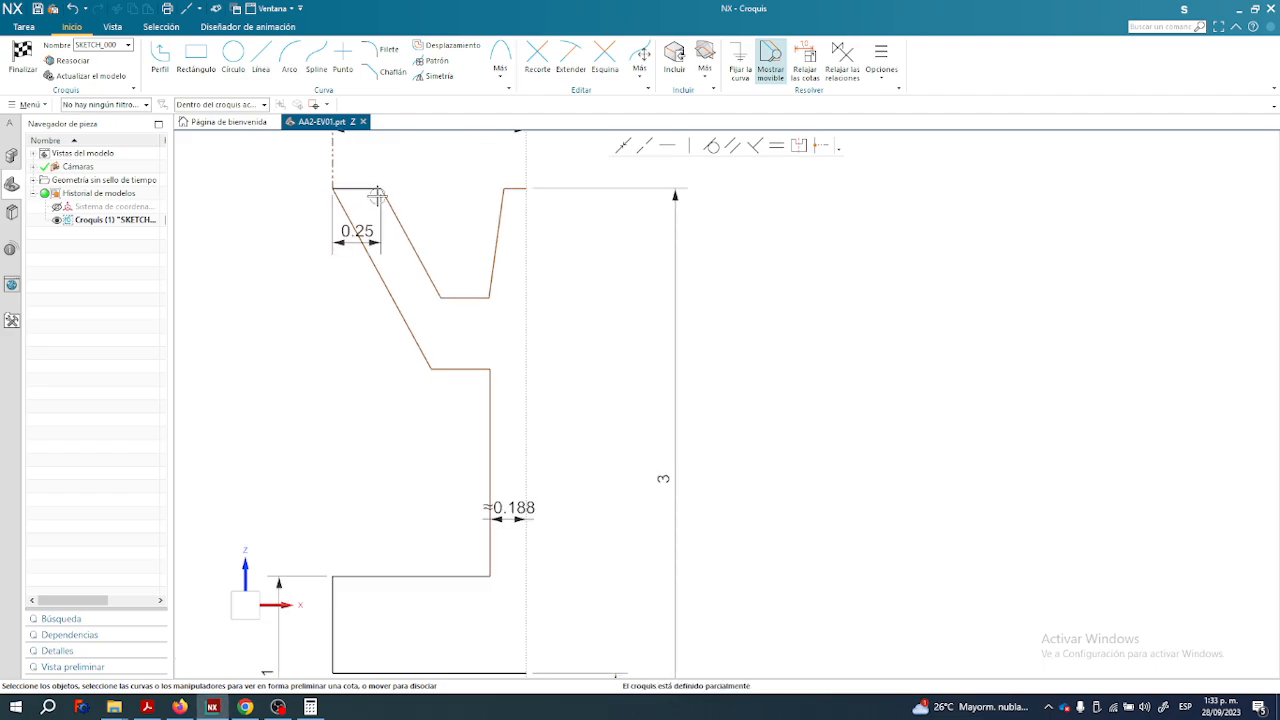
click(358, 188)
click(465, 296)
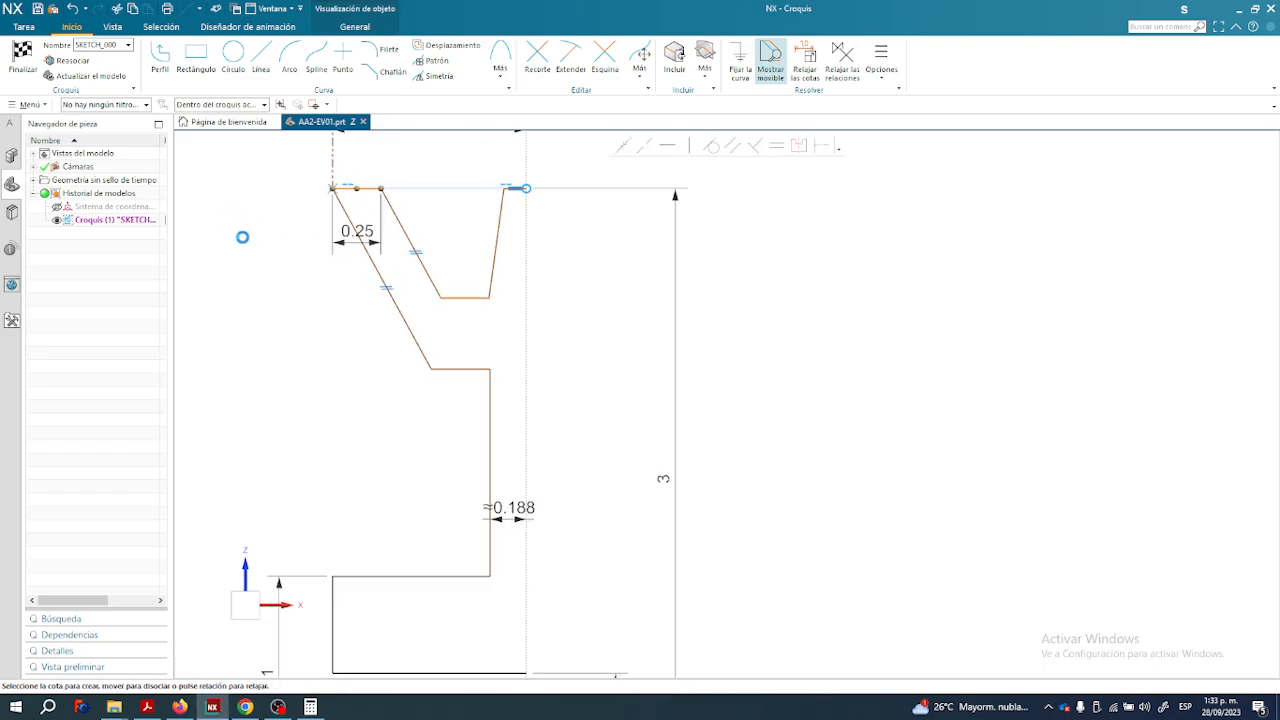
click(478, 258)
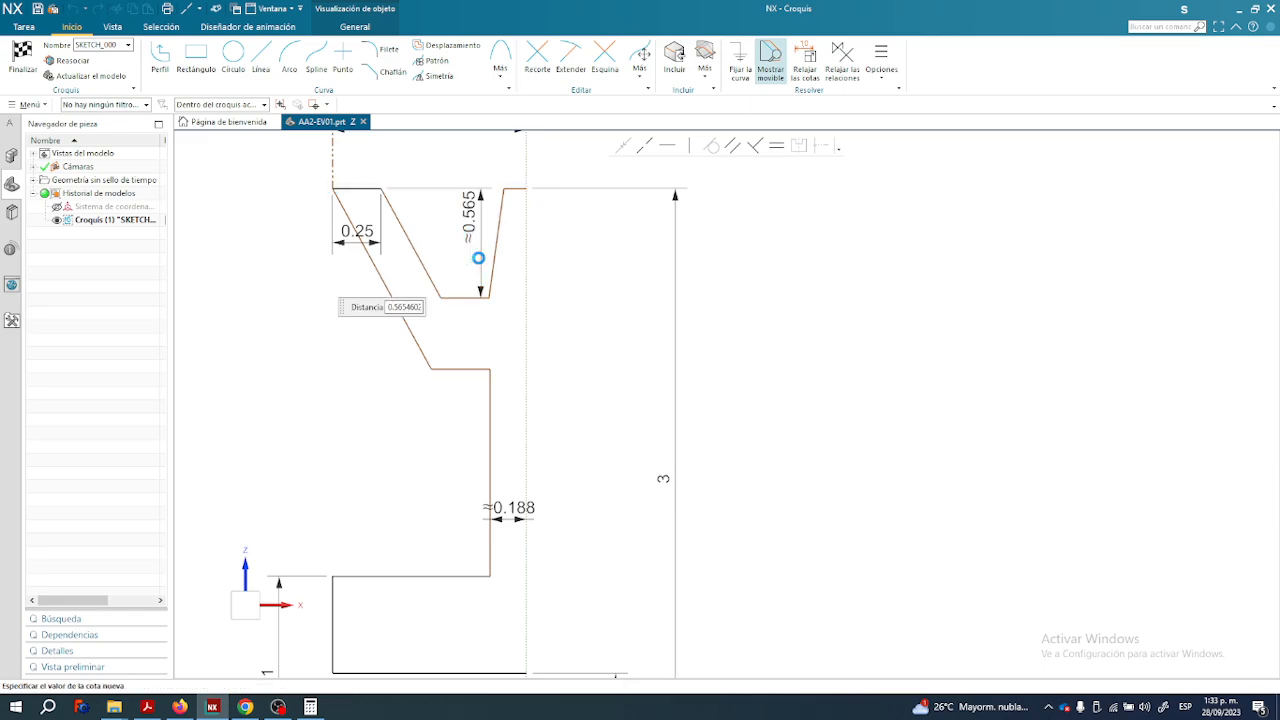
text(0.625)
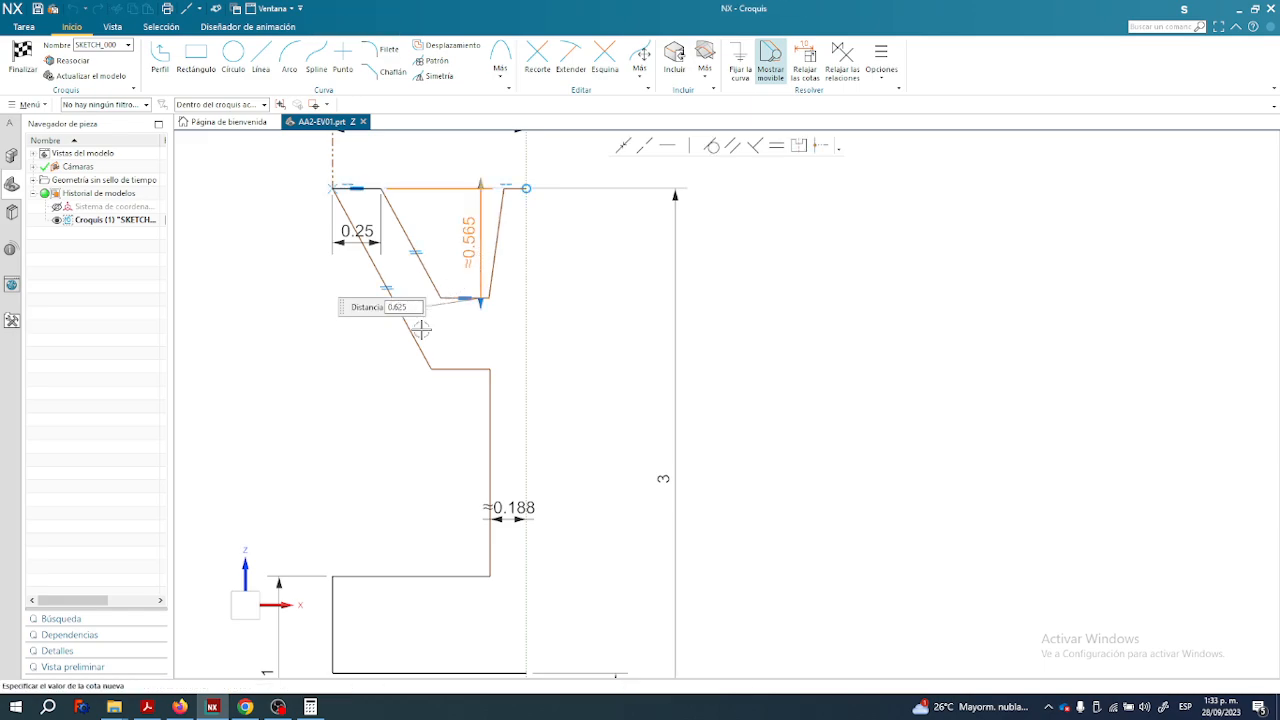
key(Return)
drag(484, 246, 297, 258)
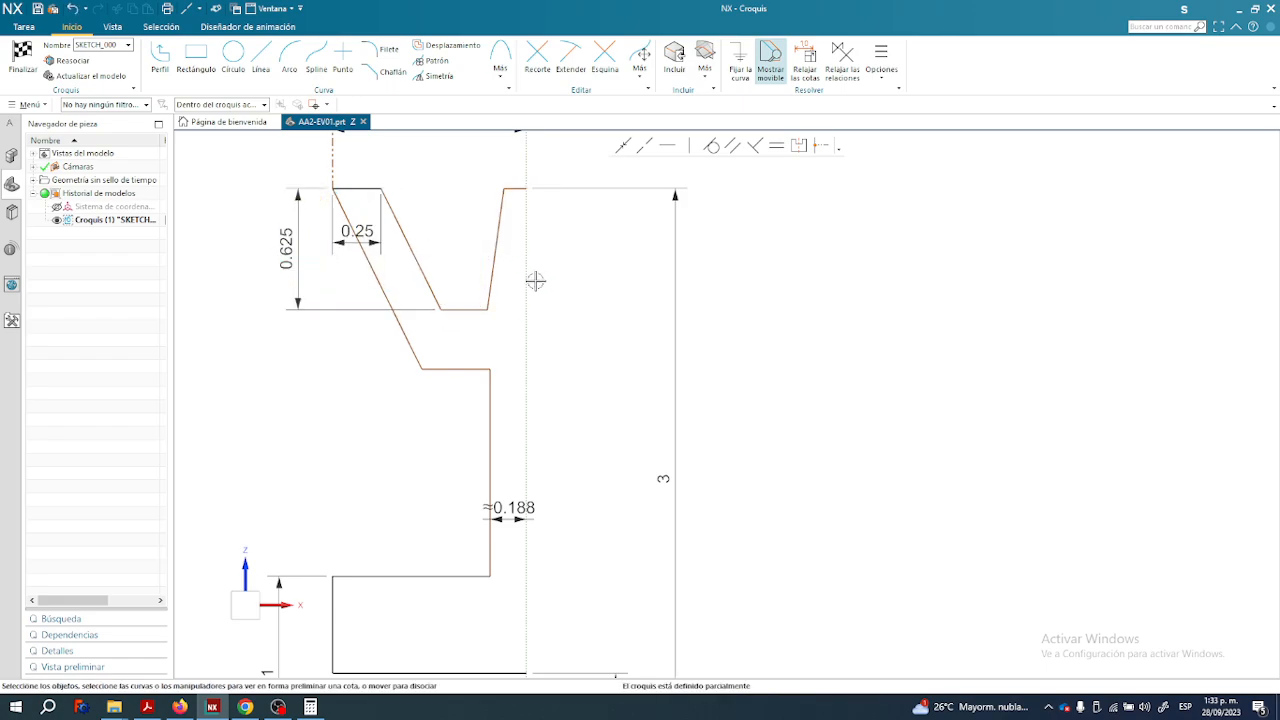
Switch to the PDF guide and examine Figura 2 for the dimensions around the grooves and the rim's underside.
scroll(535, 281, down, 1)
scroll(573, 287, up, 1)
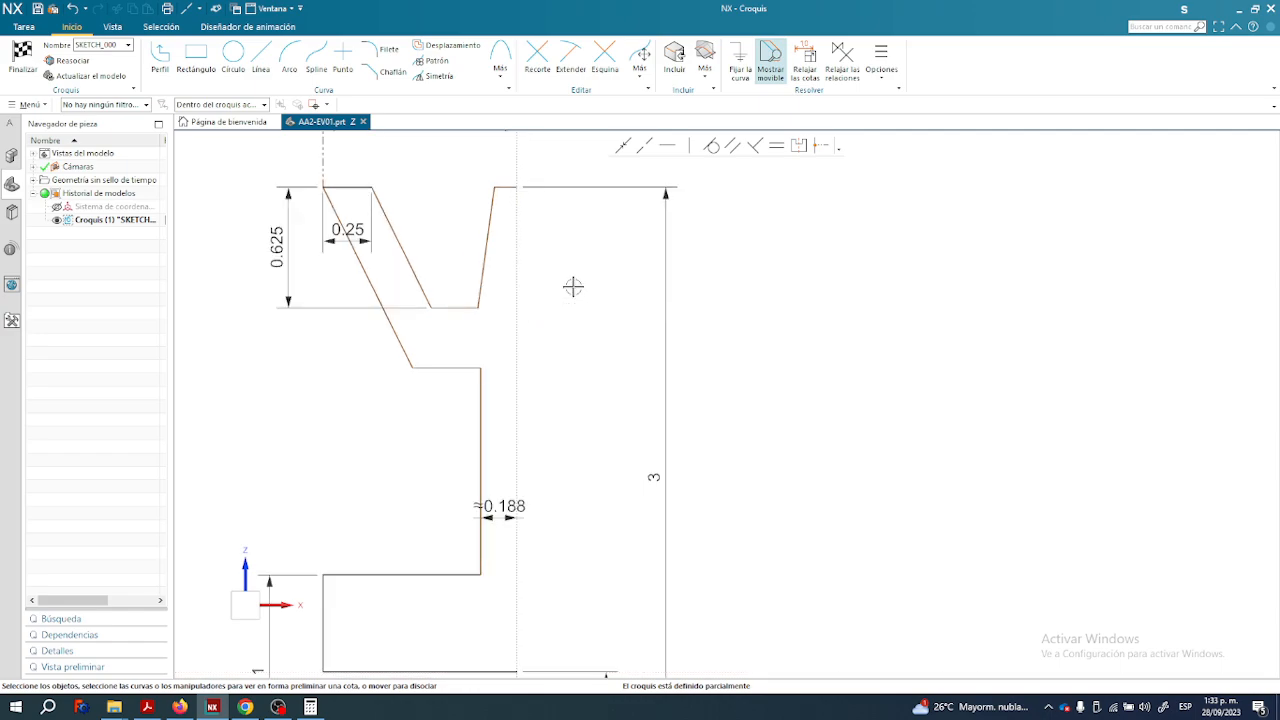
scroll(573, 287, down, 1)
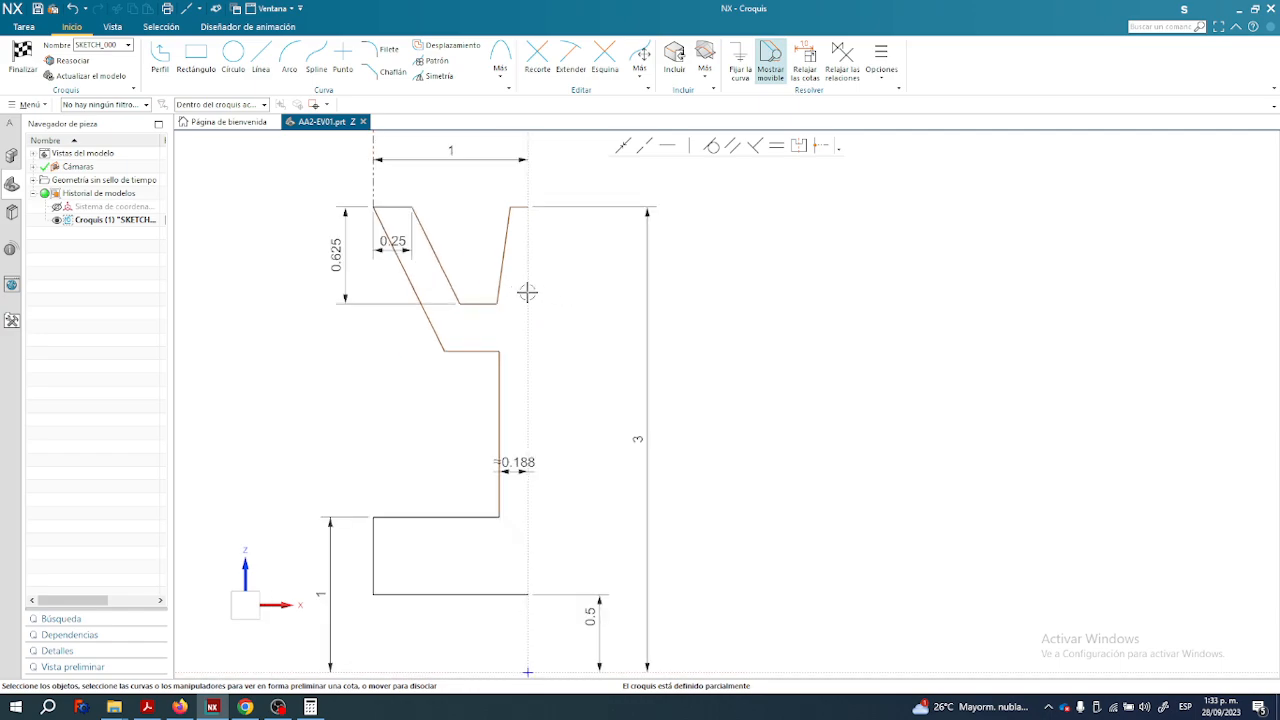
shift+middle_drag(550, 298, 516, 310)
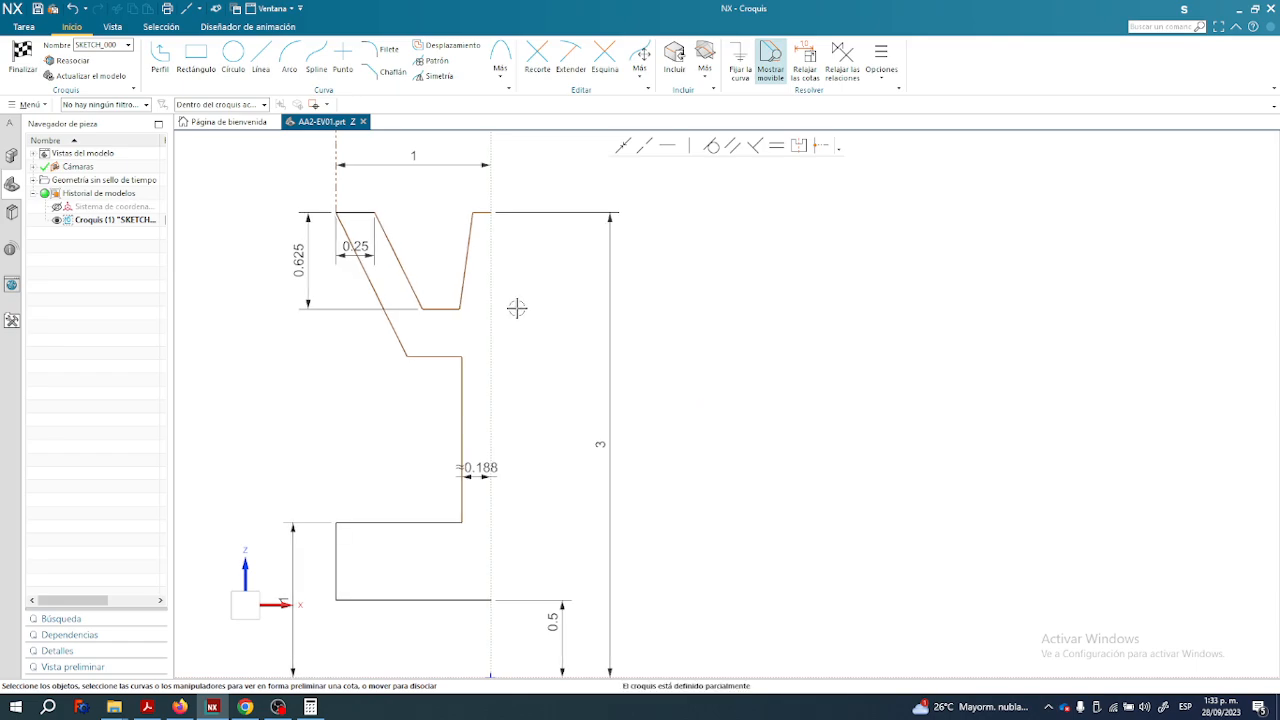
key(alt+Tab)
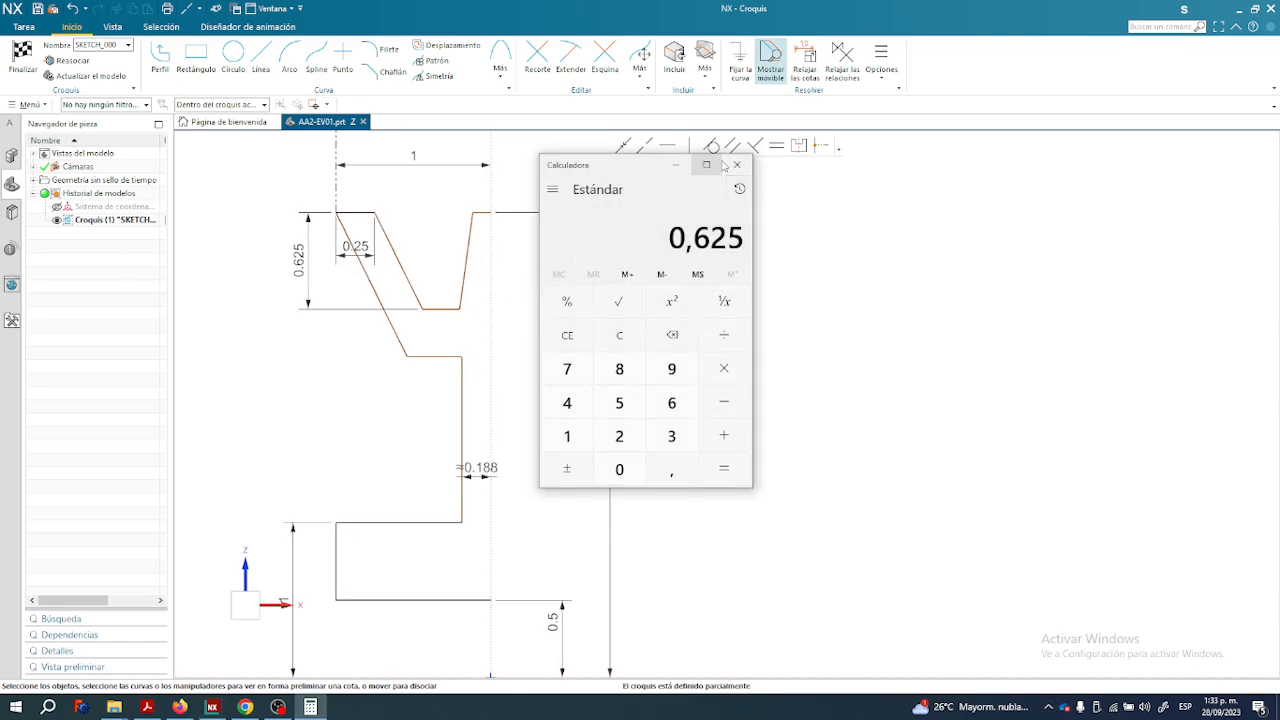
click(147, 707)
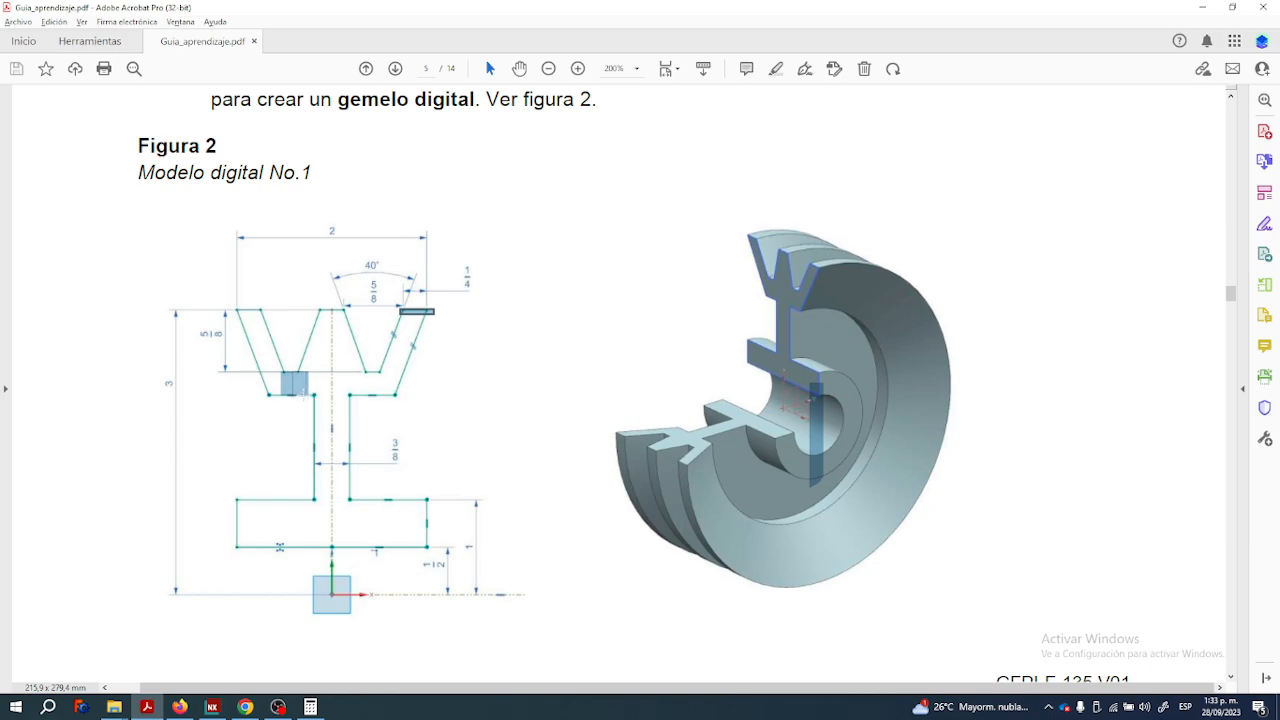
click(298, 385)
click(455, 304)
click(405, 333)
drag(454, 260, 478, 300)
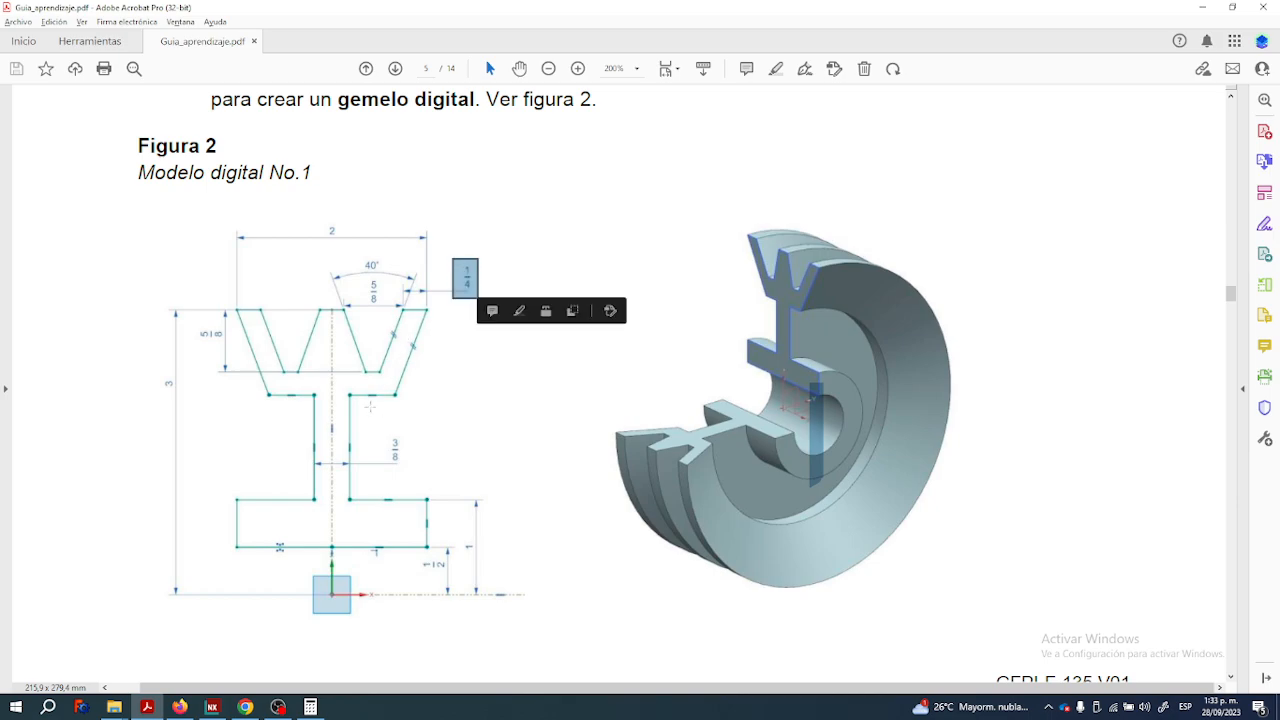
click(452, 325)
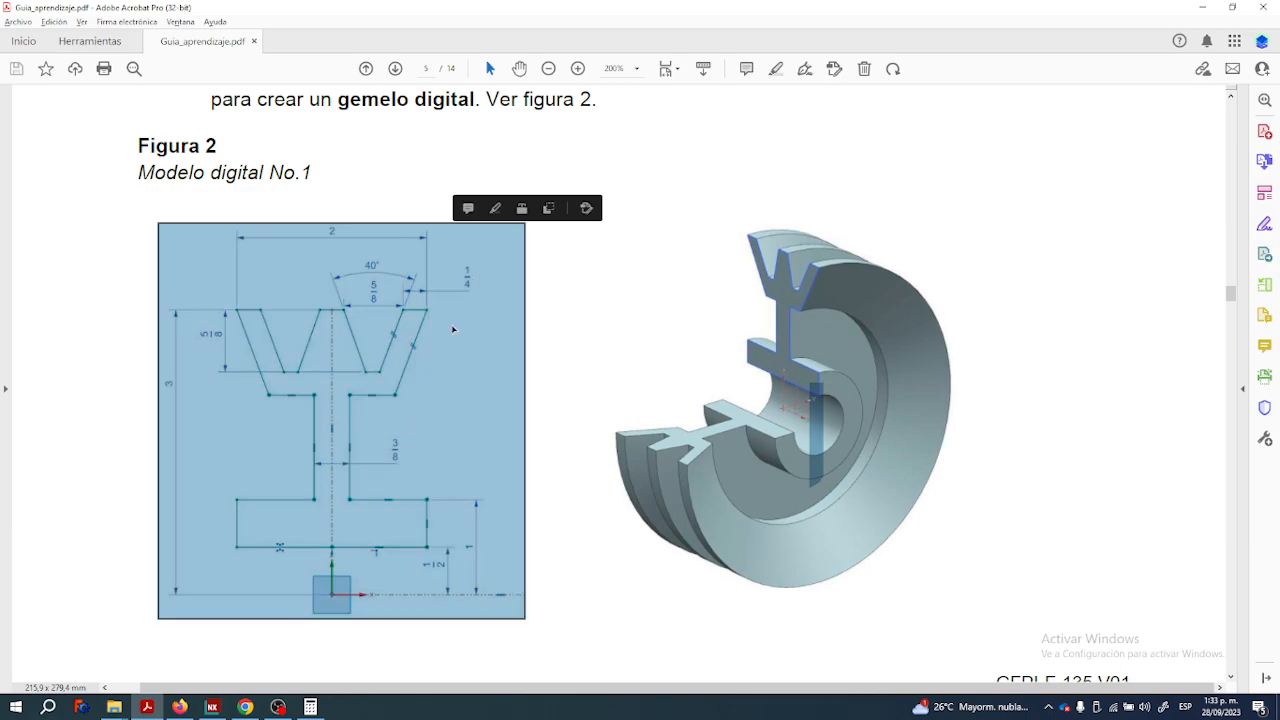
click(453, 329)
key(alt+Tab)
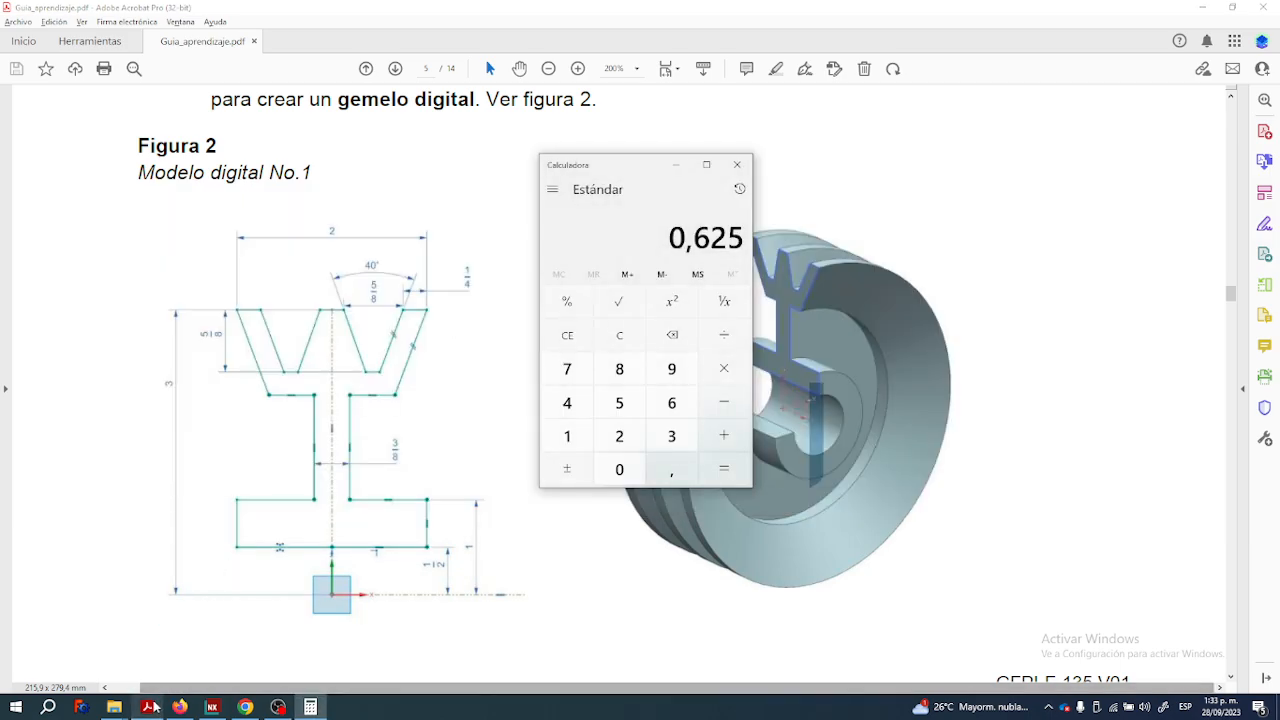
Back in NX, dimension the rim's underside 0.25 below the groove floor and place the dimension outside the profile.
mouse_move(212, 707)
click(201, 675)
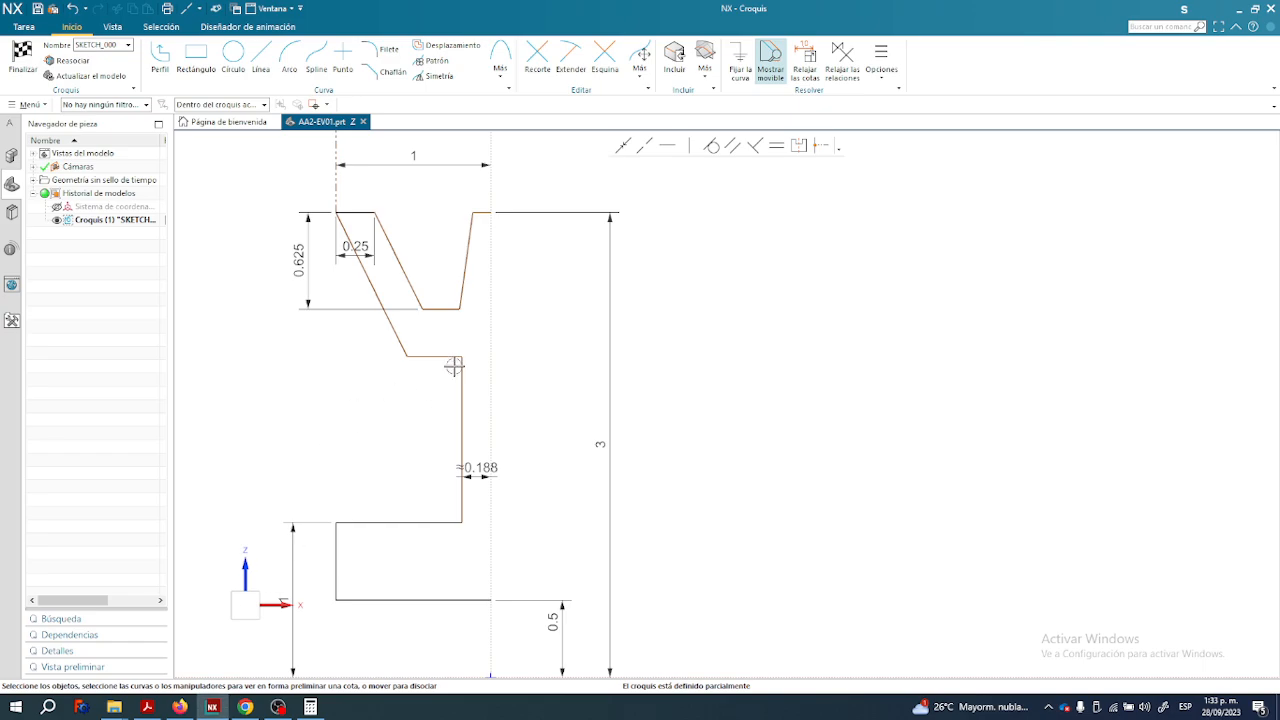
click(434, 355)
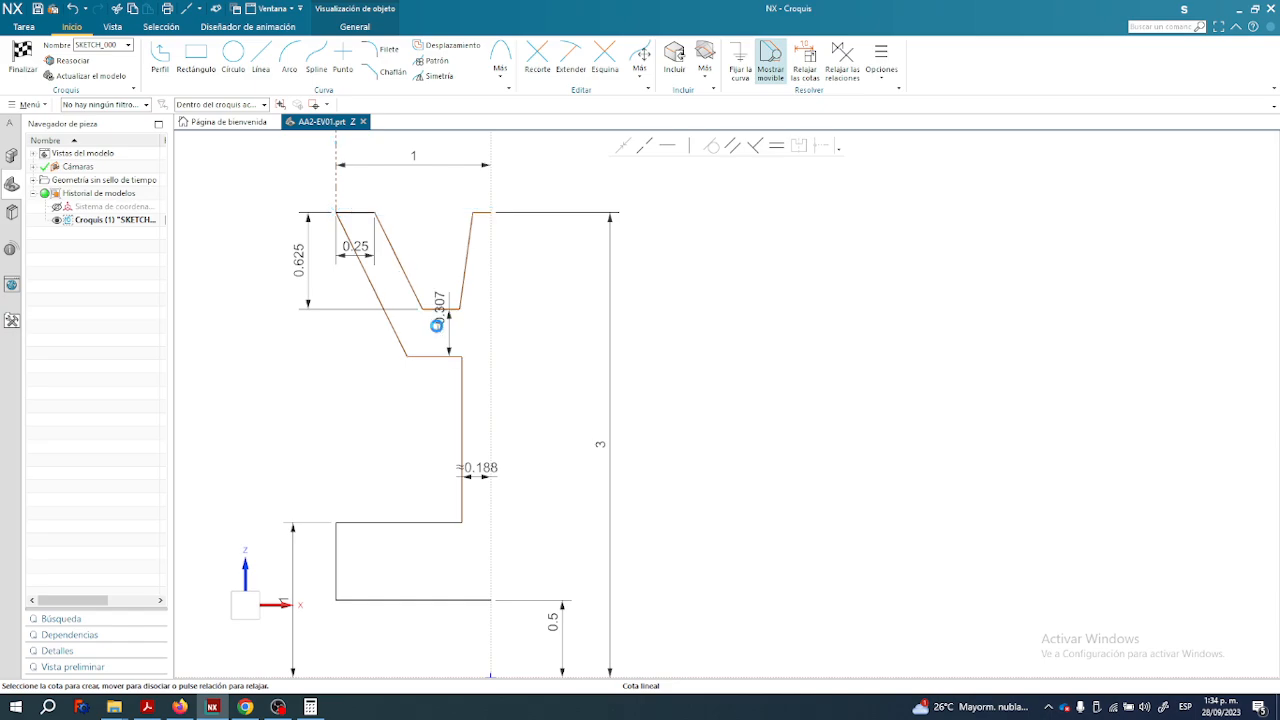
click(440, 323)
key(Return)
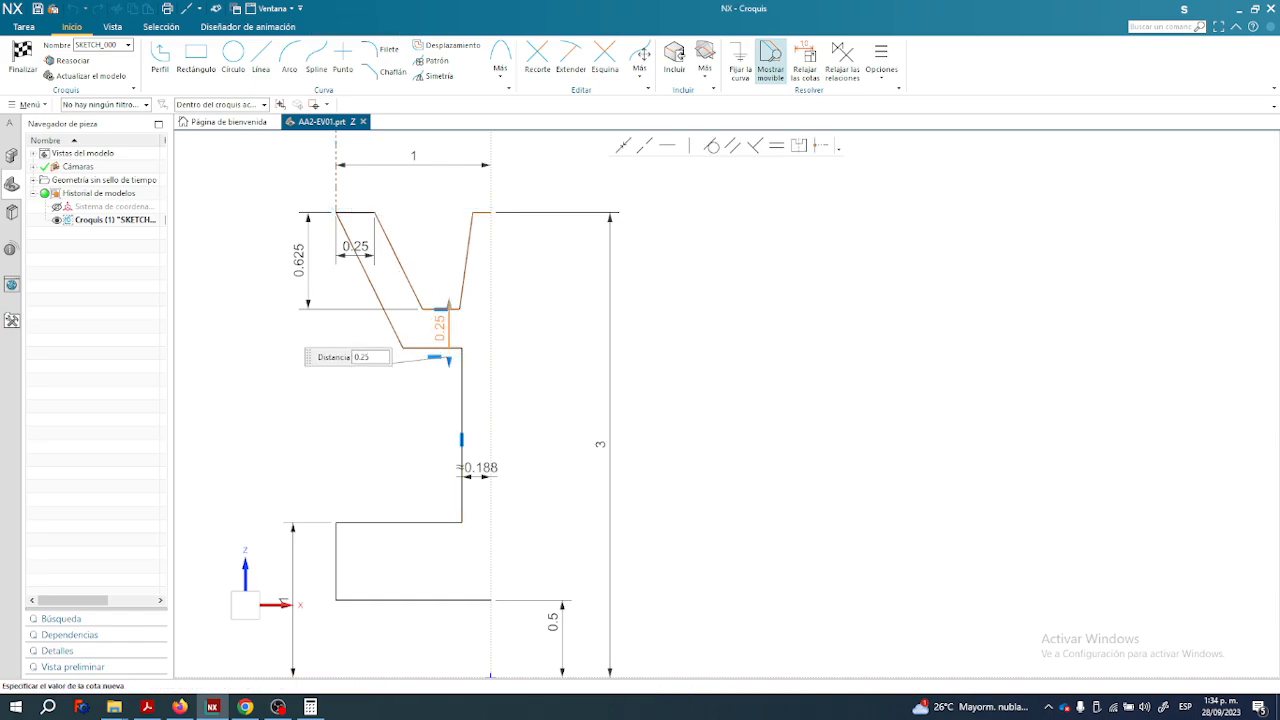
middle_click(672, 365)
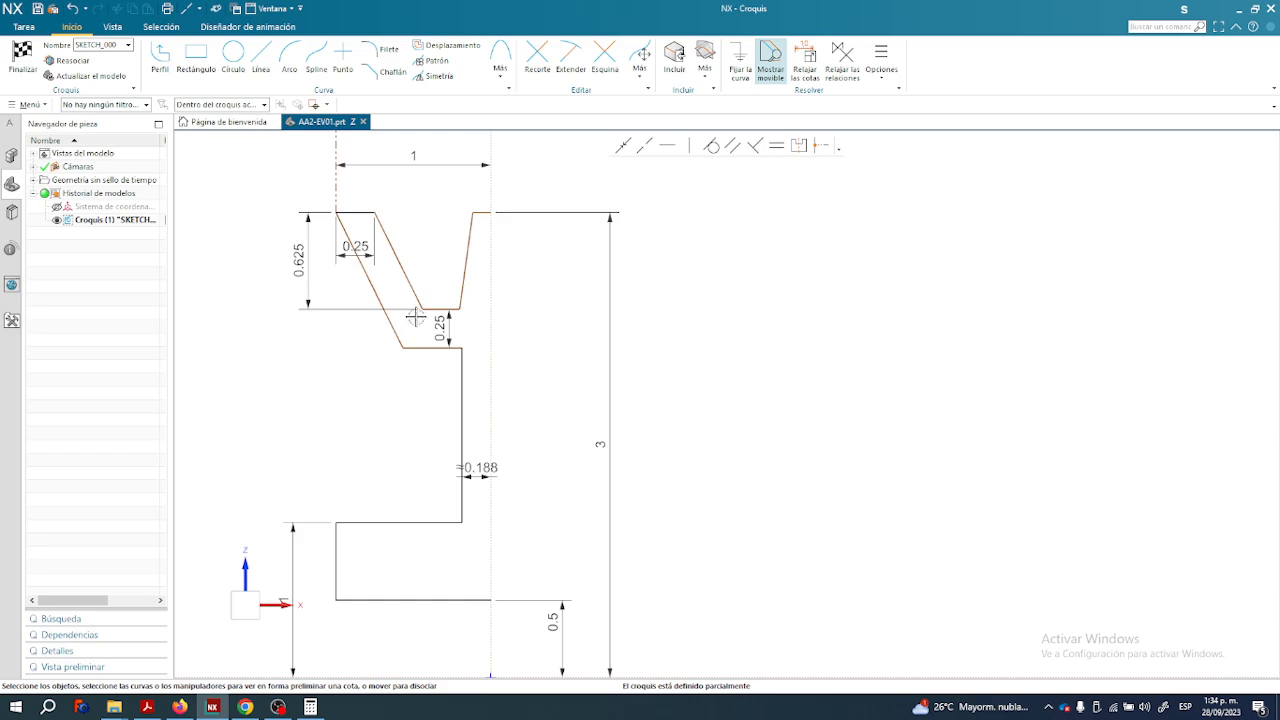
drag(441, 325, 322, 333)
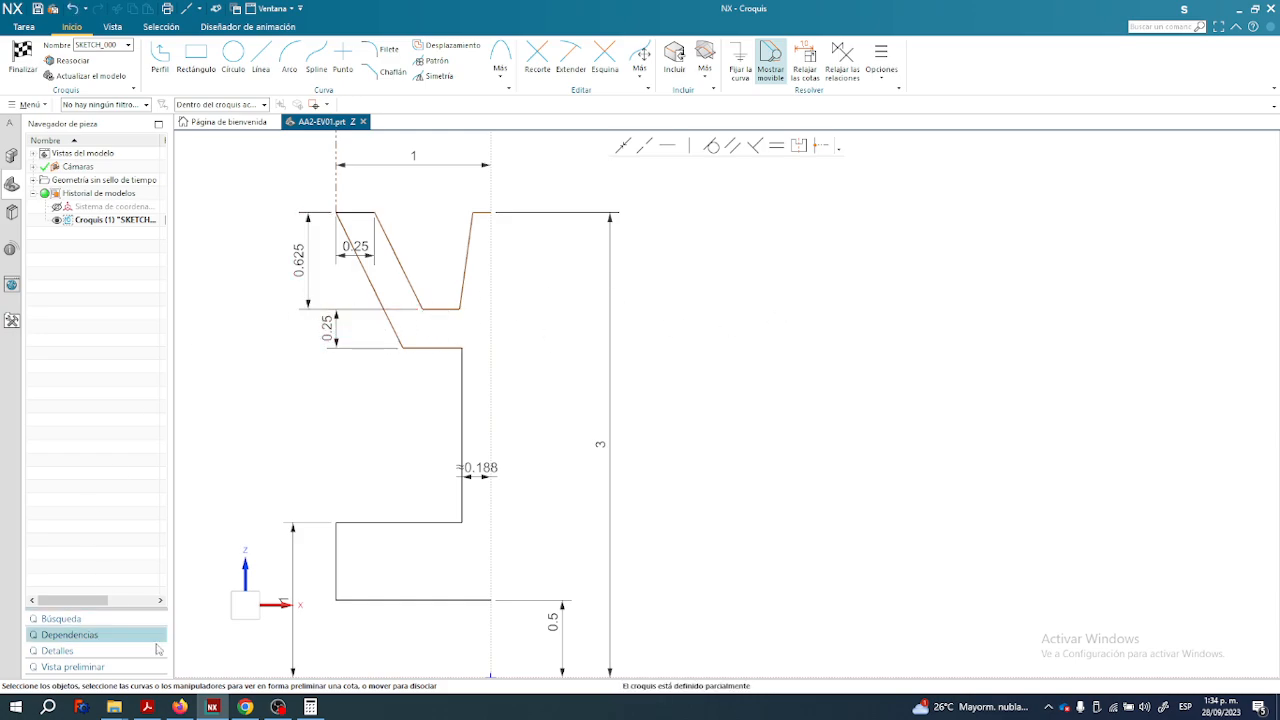
Recheck Figura 2 in the PDF, then in NX draw a vertical line about 0.83 long from the groove floor's midpoint and make it a reference line.
click(147, 707)
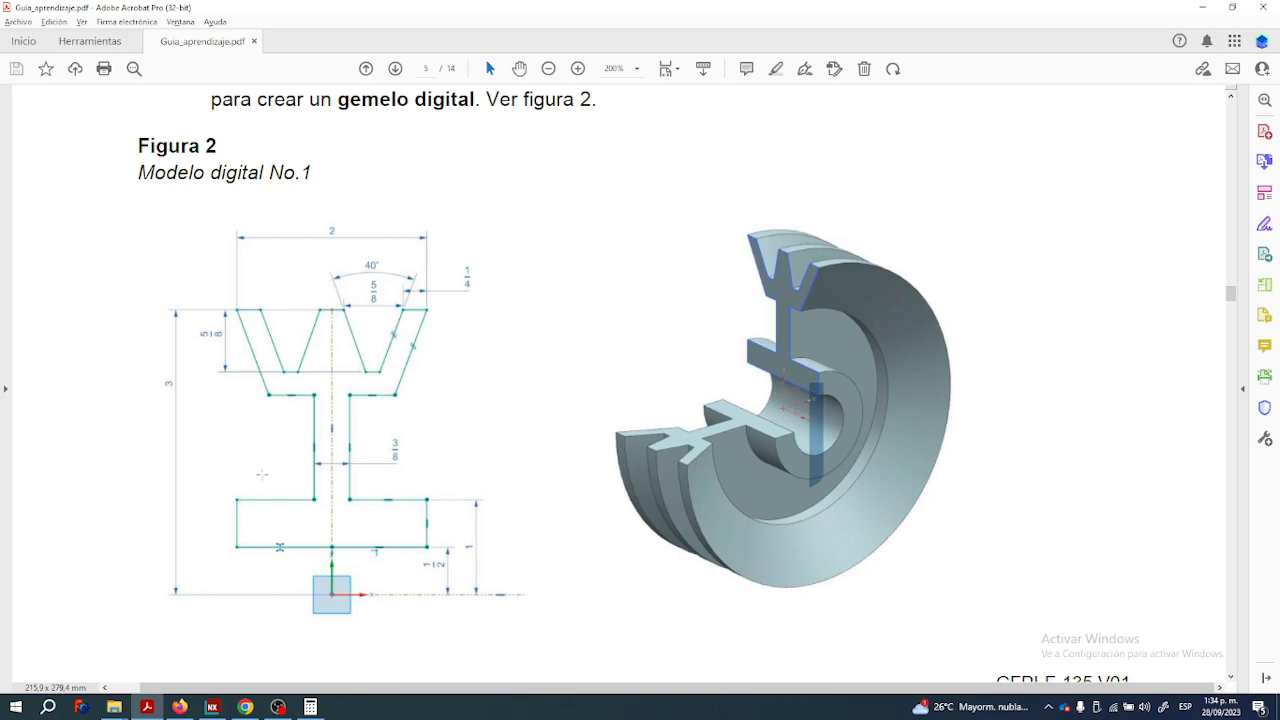
mouse_move(212, 707)
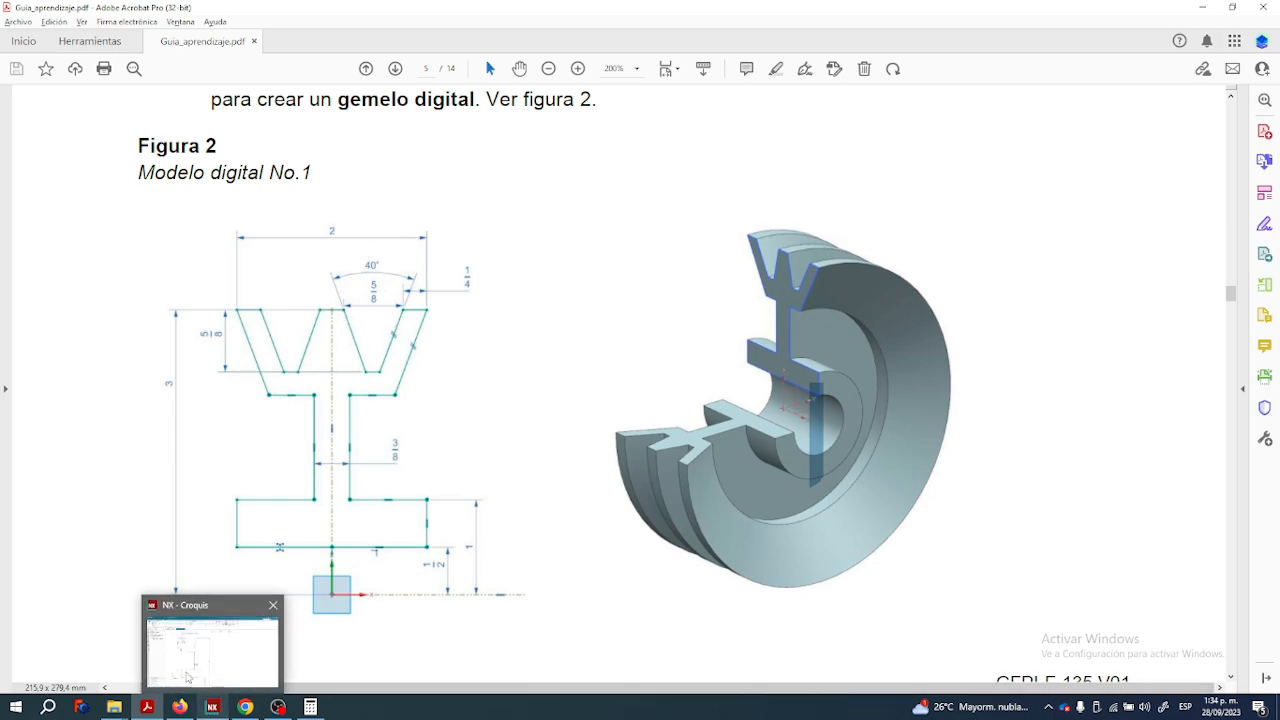
click(189, 670)
scroll(521, 330, up, 1)
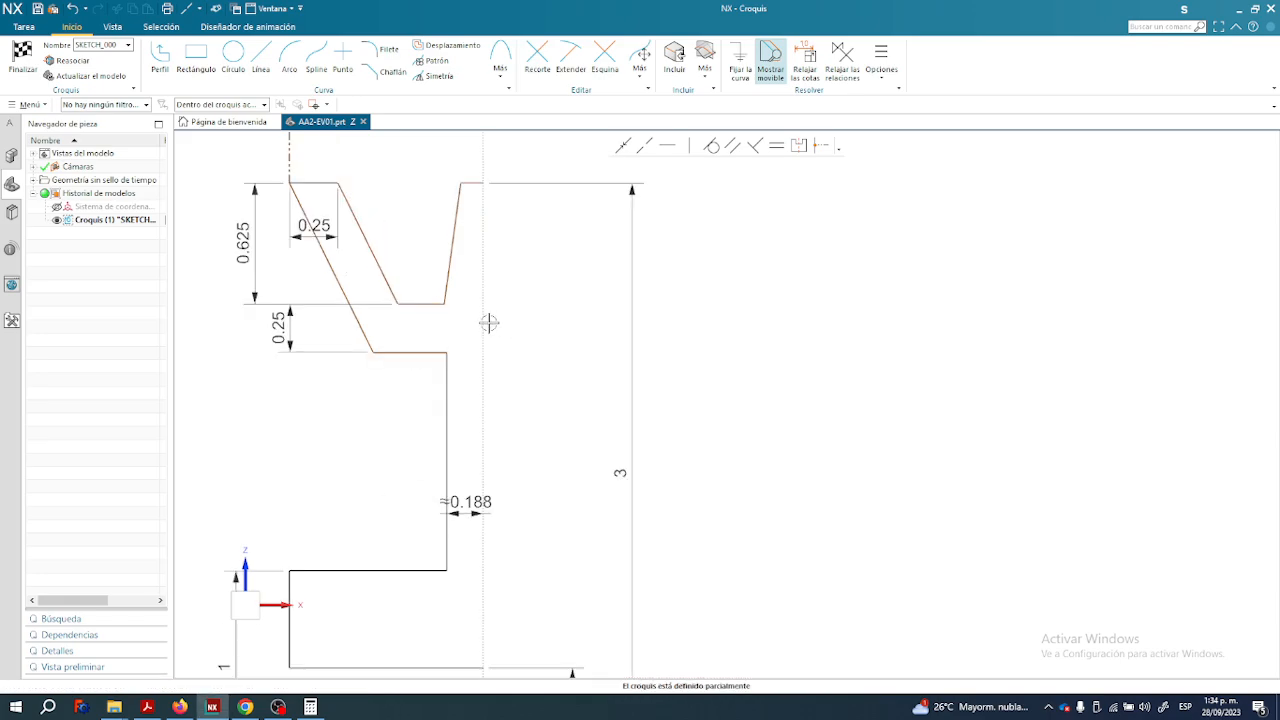
shift+middle_drag(489, 322, 486, 383)
click(262, 51)
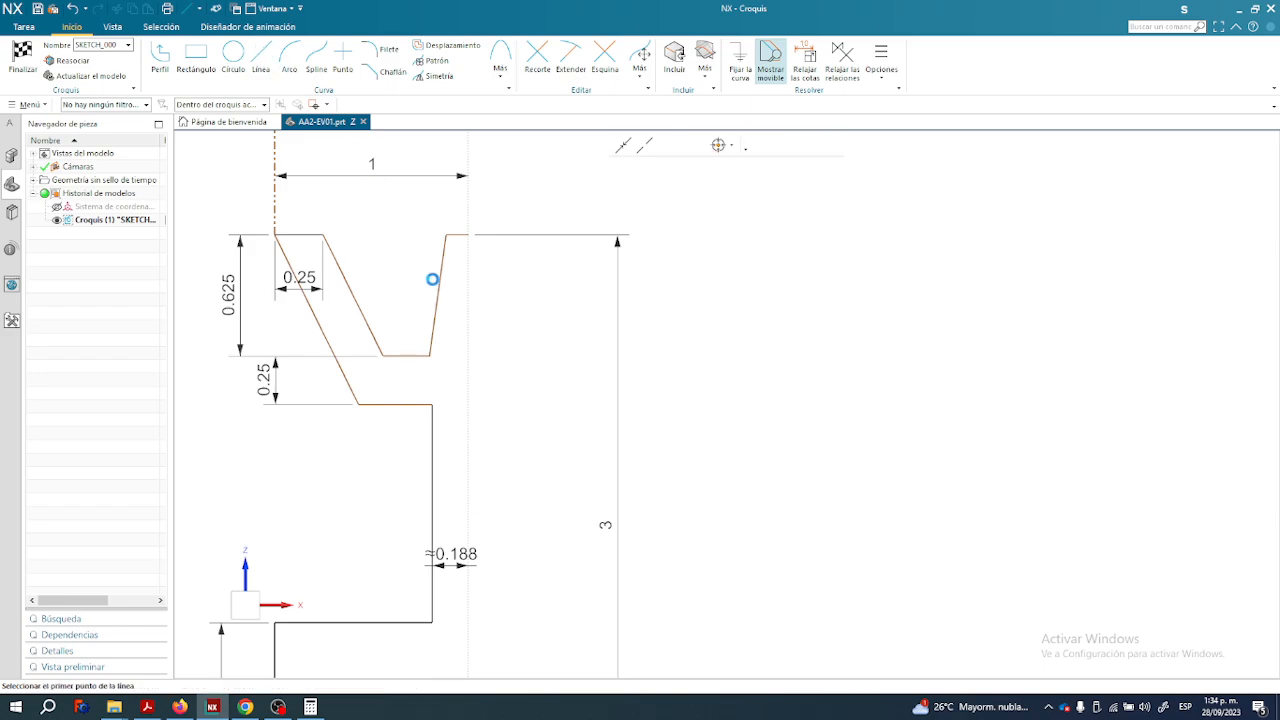
click(406, 356)
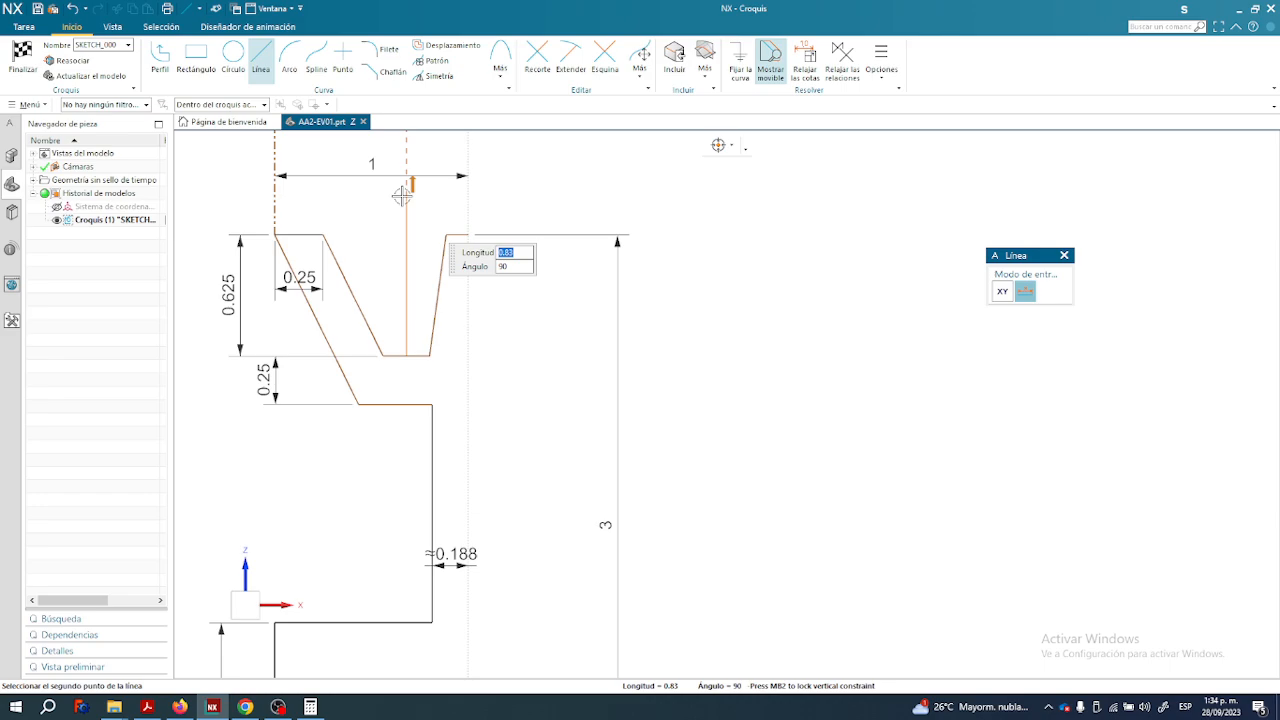
click(402, 196)
key(Escape)
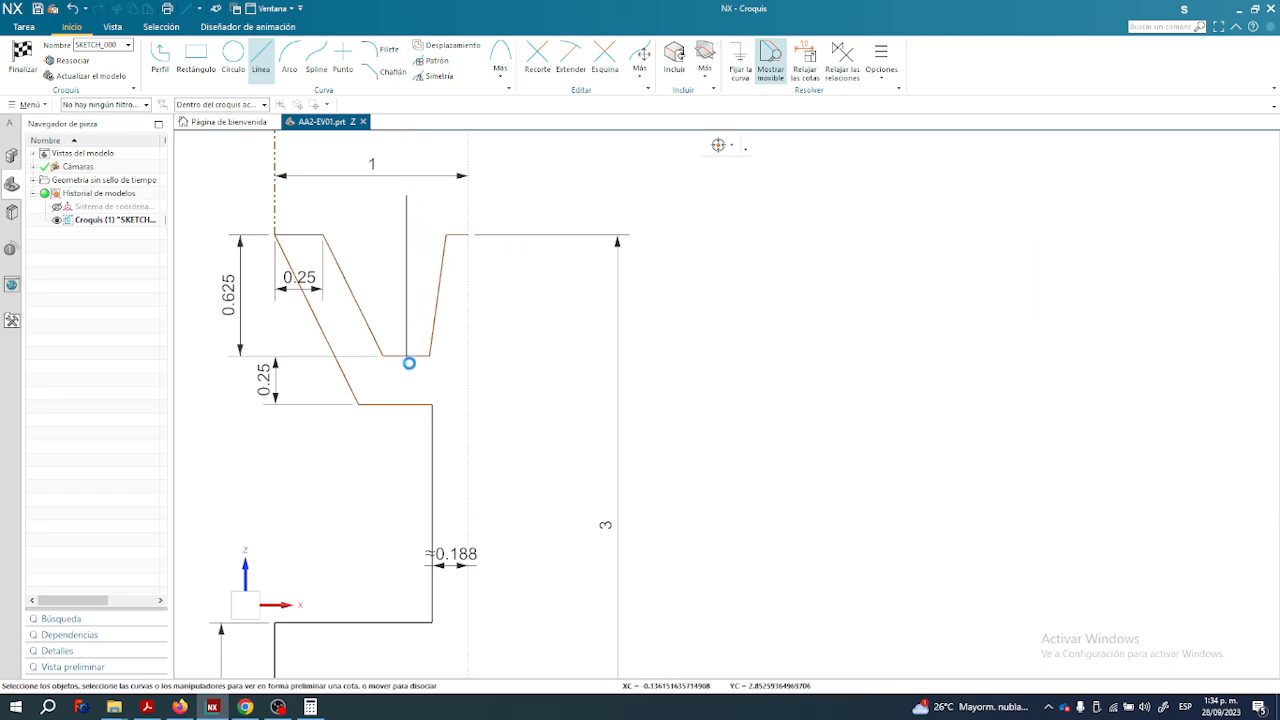
click(408, 334)
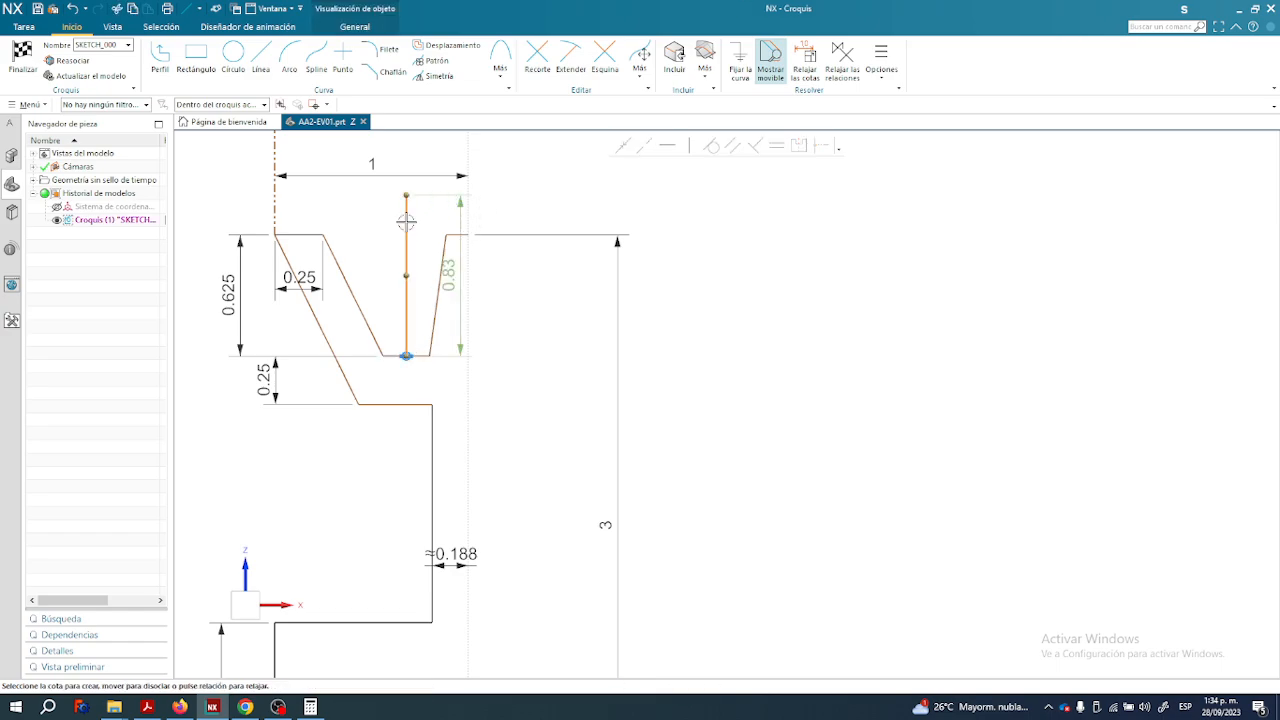
click(431, 201)
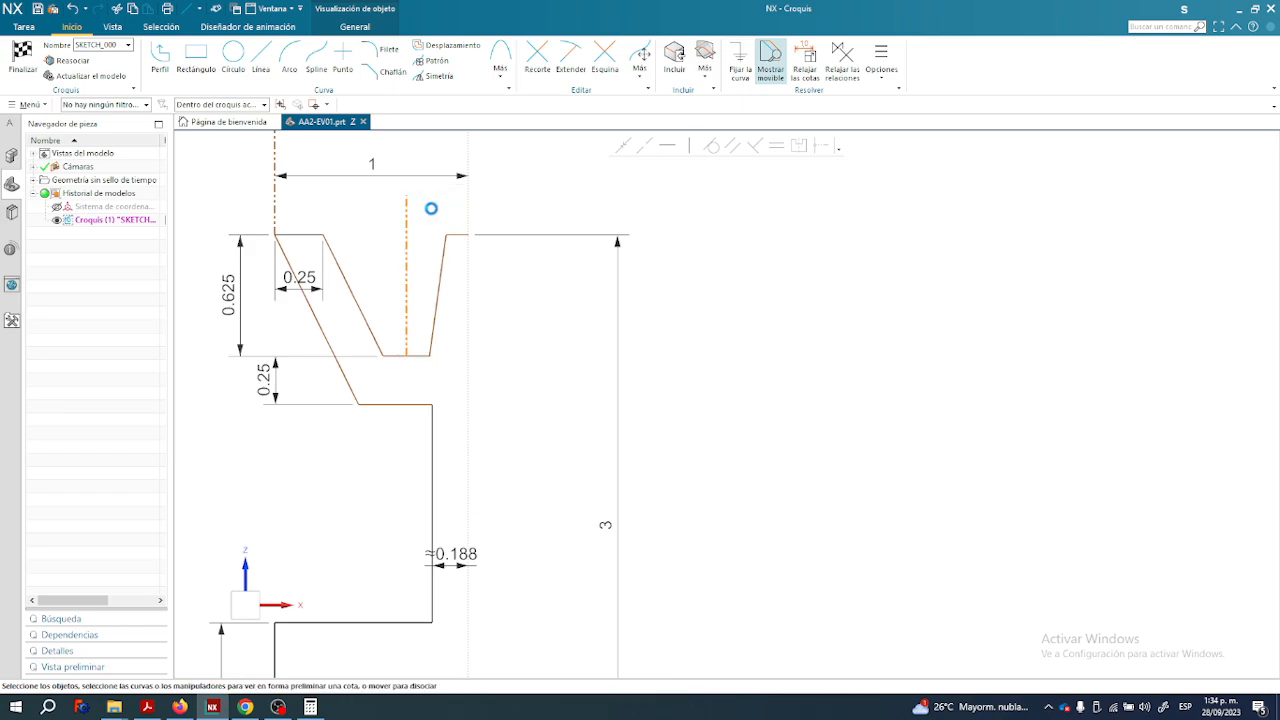
Dimension the groove's inner flank at 20° from the vertical reference line, and move the flank's lower corner outward to narrow the groove floor.
click(442, 256)
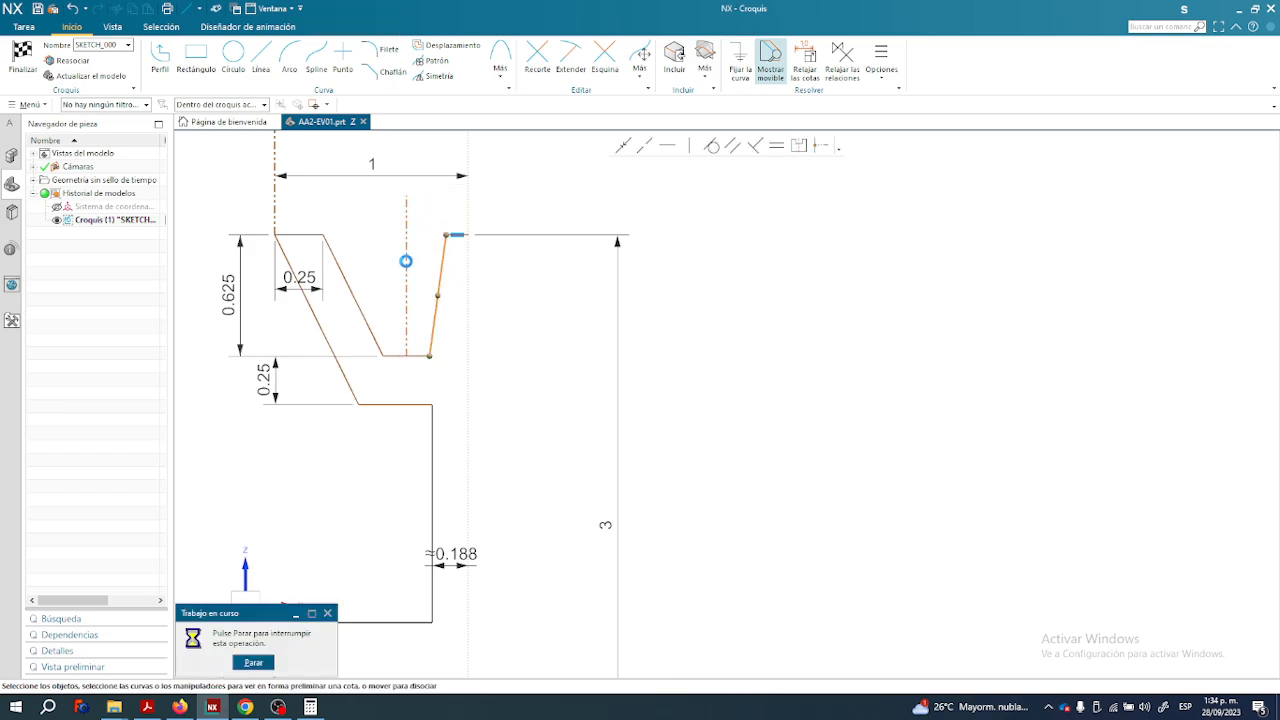
click(405, 261)
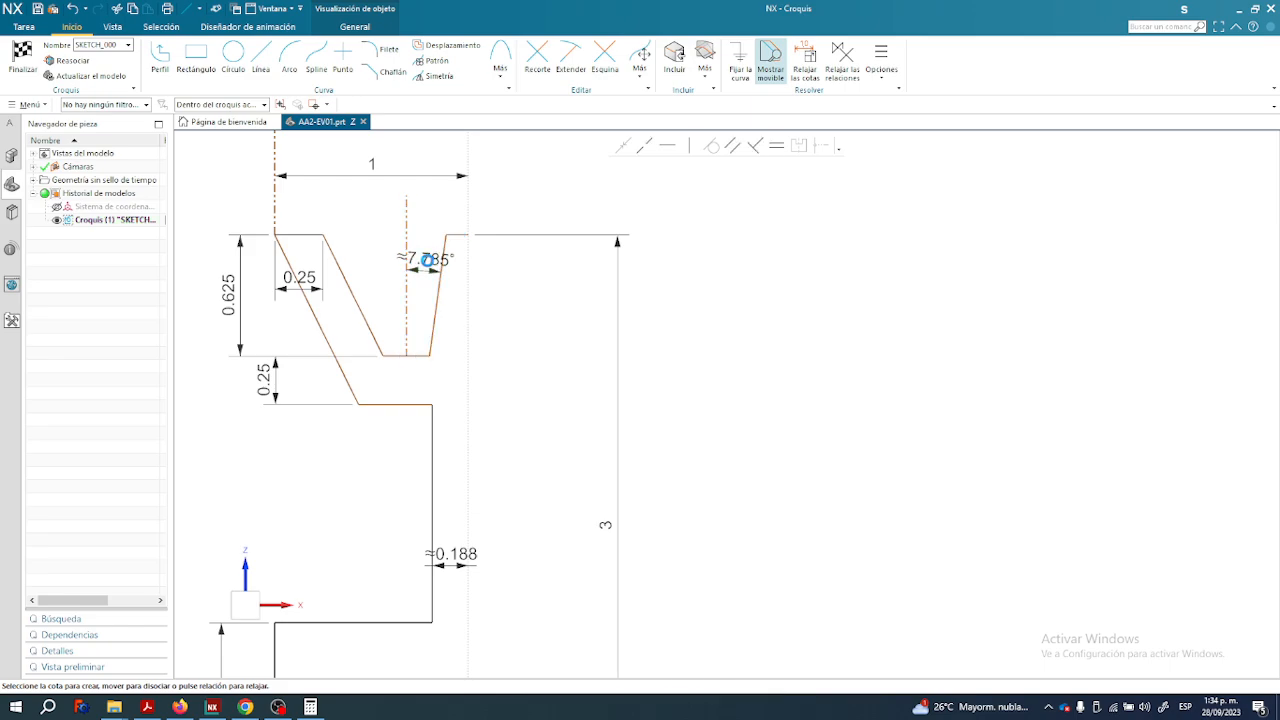
click(427, 260)
text(2)
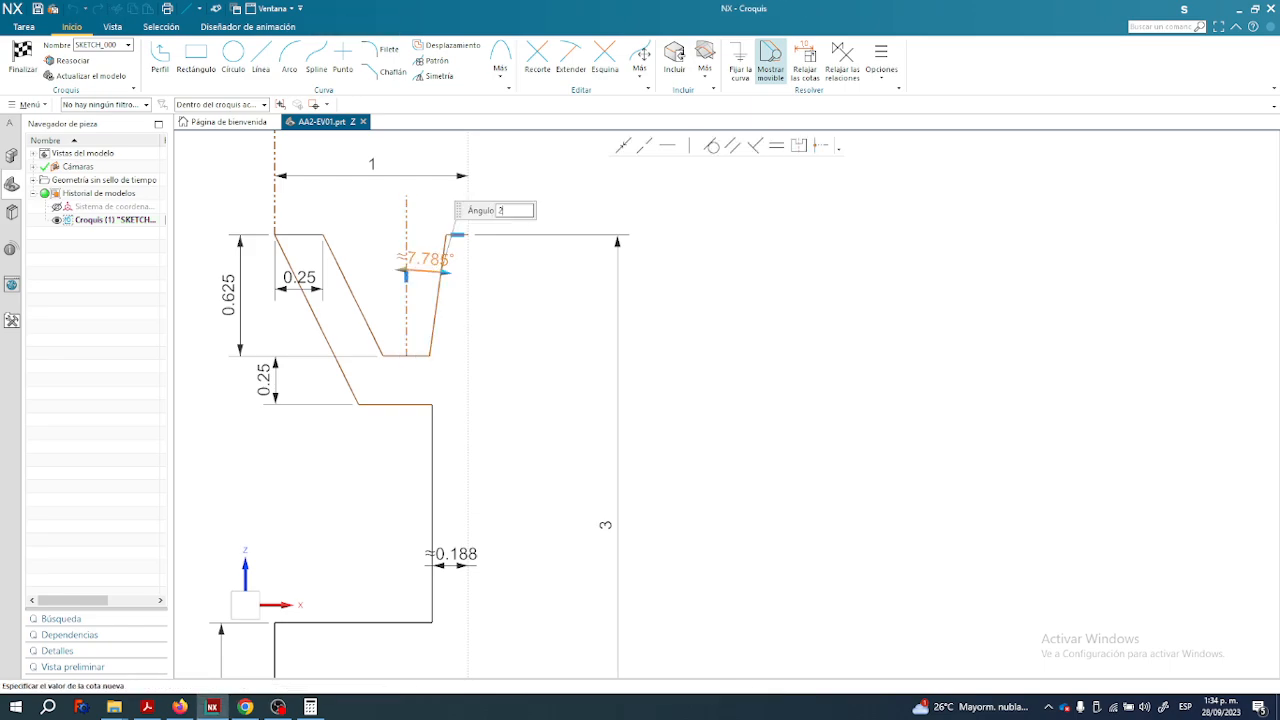
key(Return)
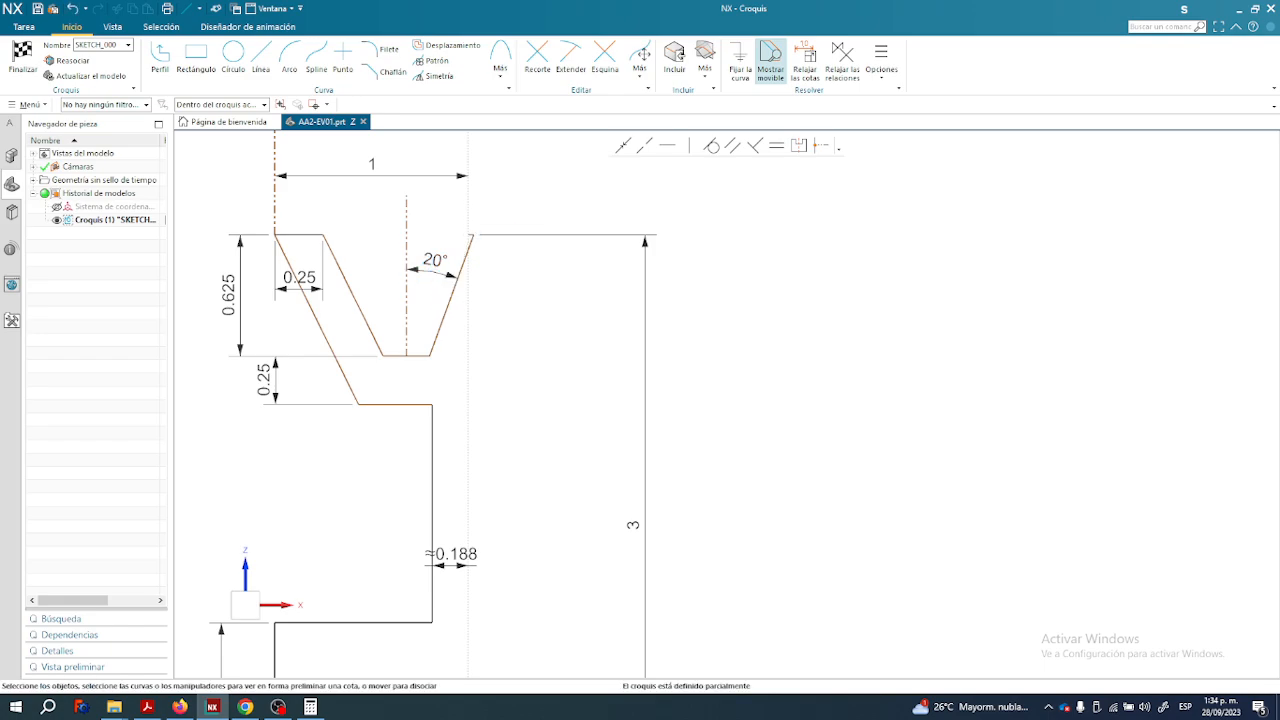
scroll(446, 332, up, 1)
drag(428, 351, 413, 343)
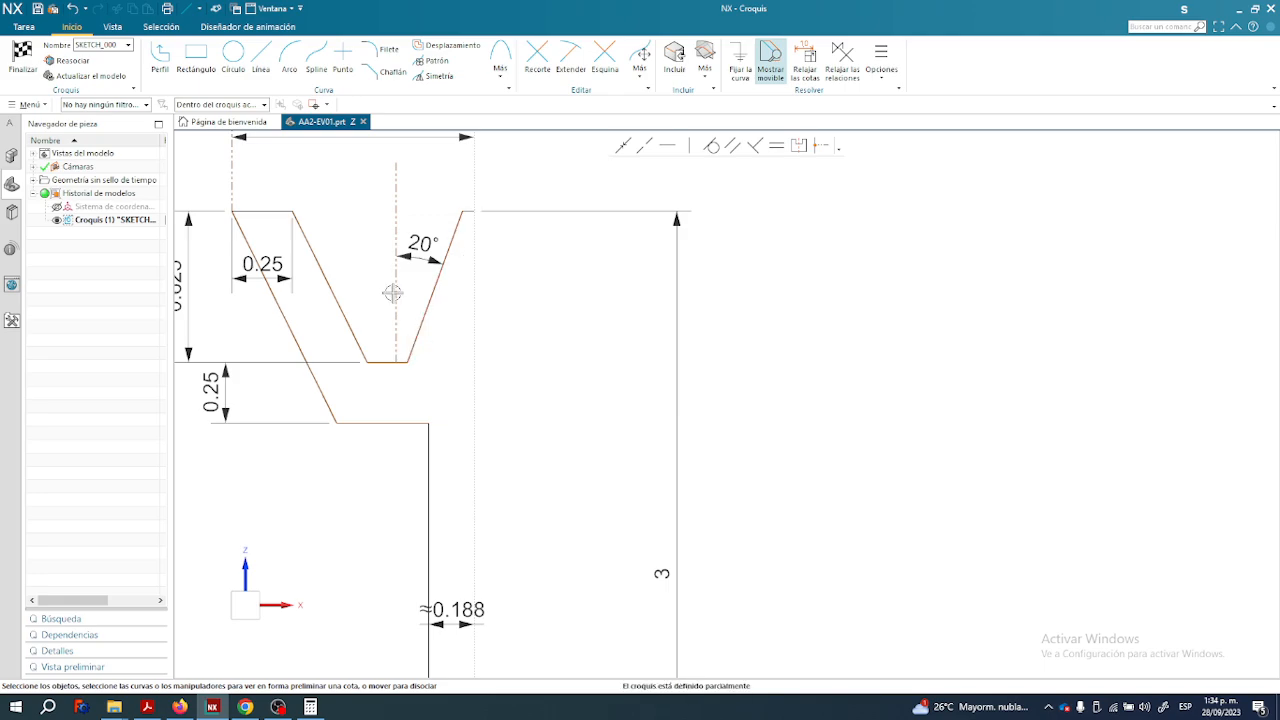
Dimension the angle between the groove's two flanks at 40°.
shift+middle_drag(403, 306, 398, 349)
scroll(398, 350, up, 2)
mouse_move(459, 402)
shift+middle_down()
mouse_move(525, 415)
mouse_move(539, 435)
mouse_move(515, 448)
shift+middle_up()
scroll(515, 410, down, 1)
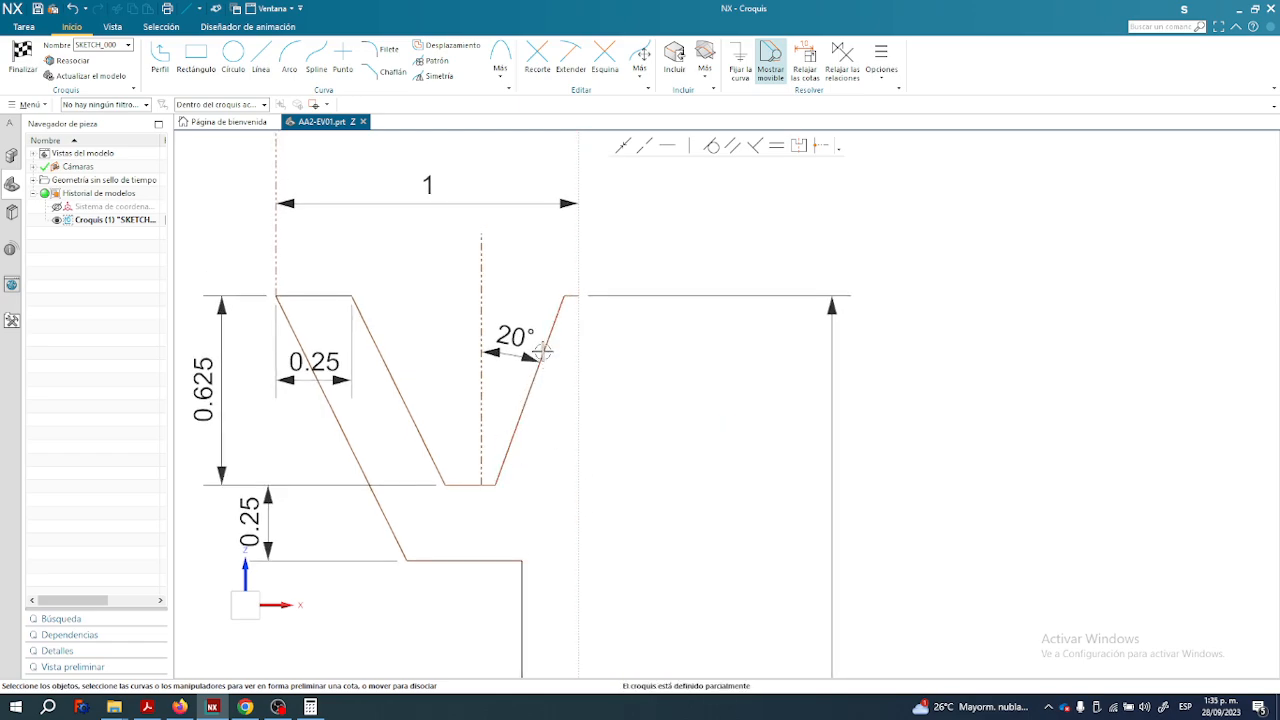
click(550, 337)
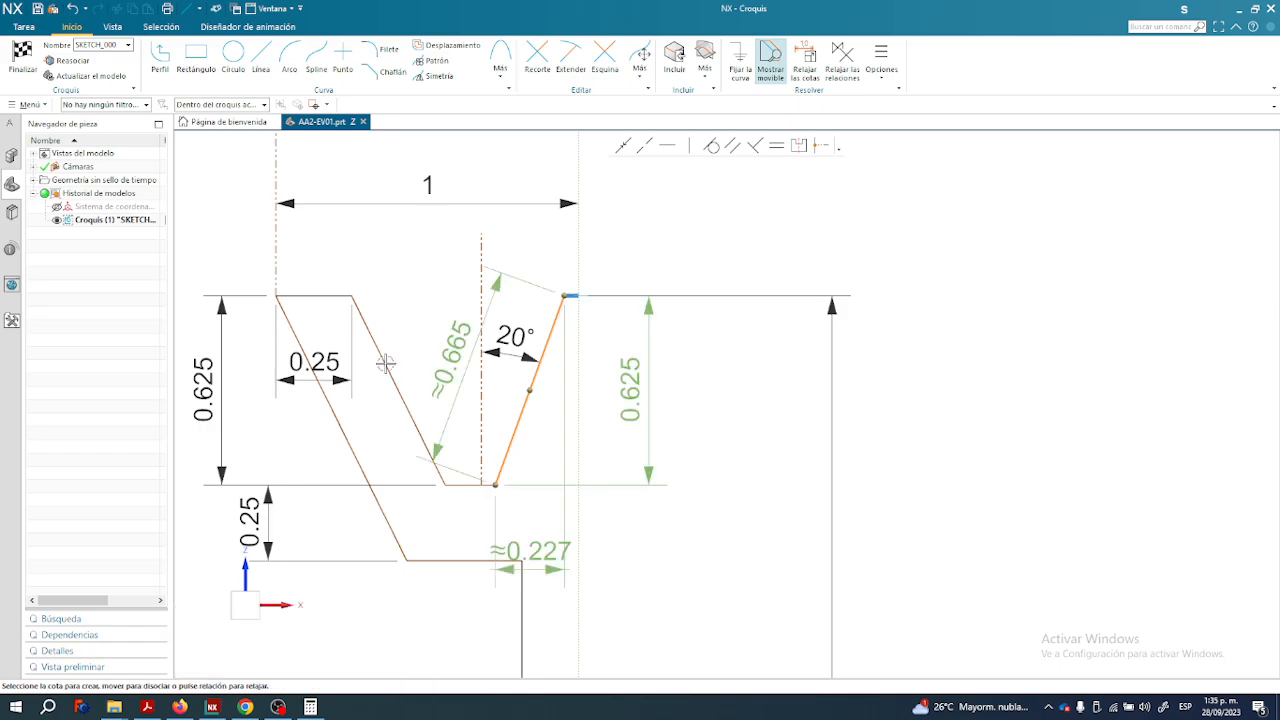
click(385, 362)
click(462, 303)
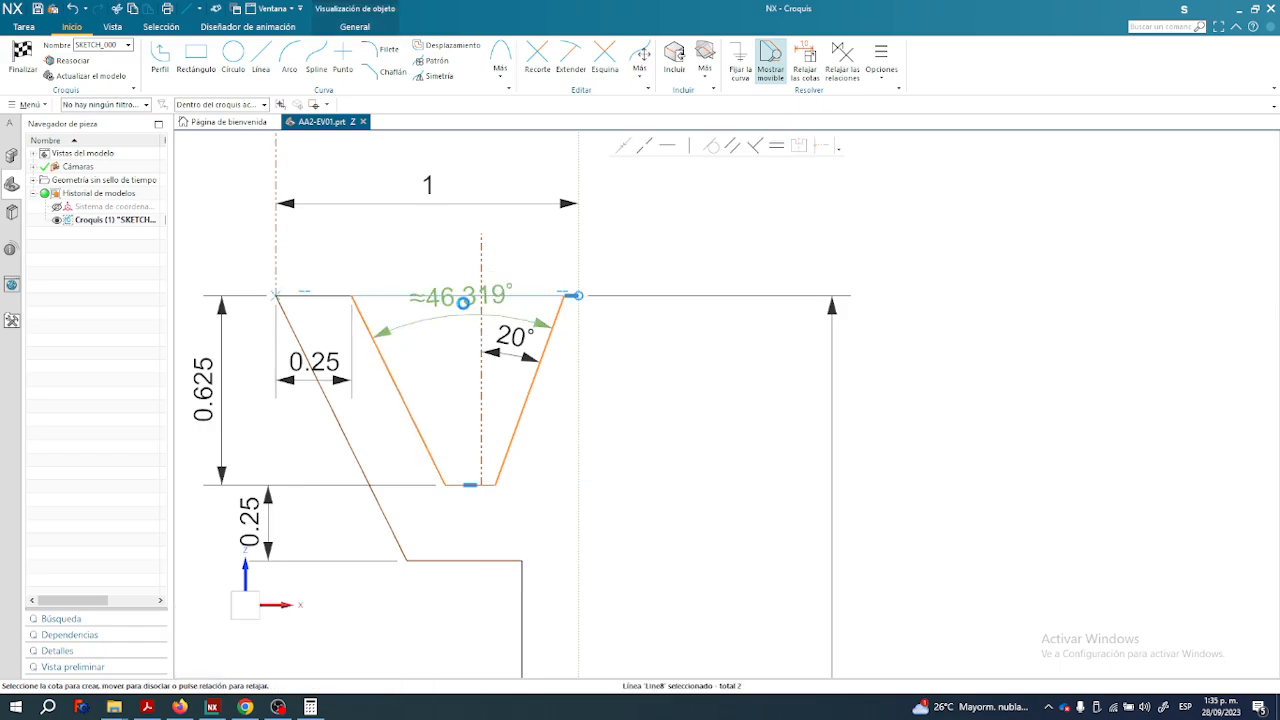
text(4)
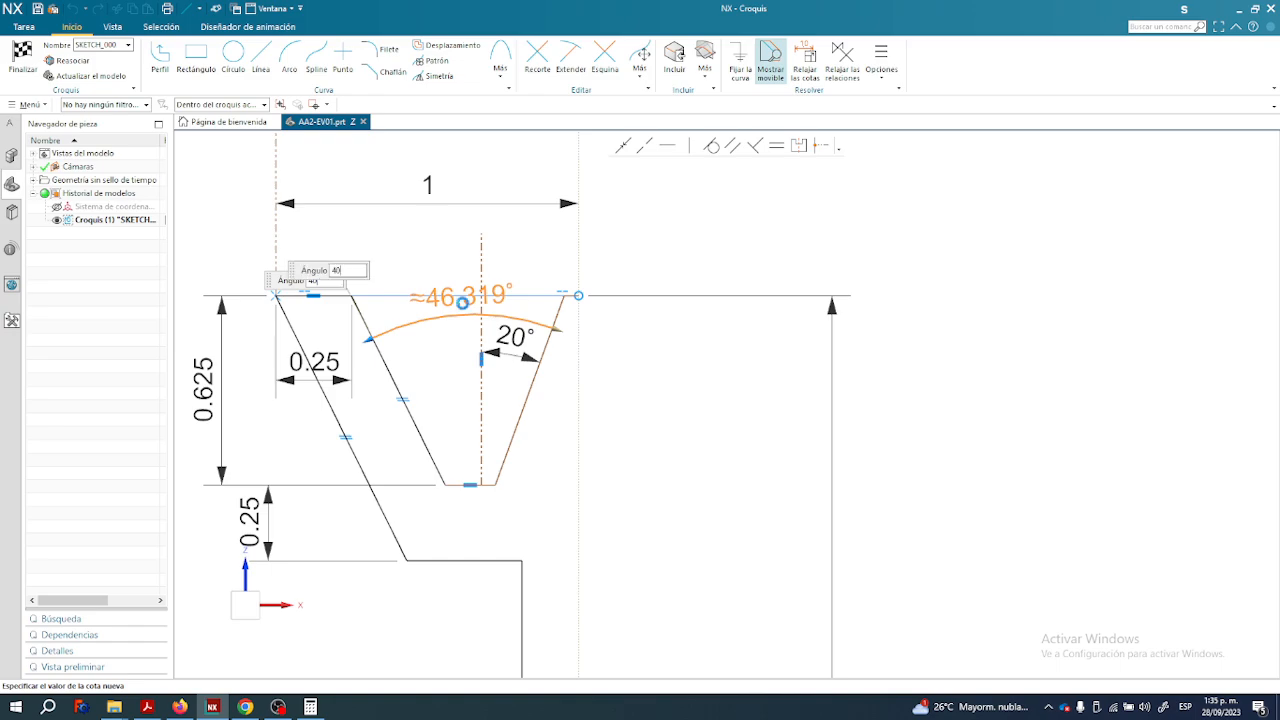
text(0)
key(Return)
key(Escape)
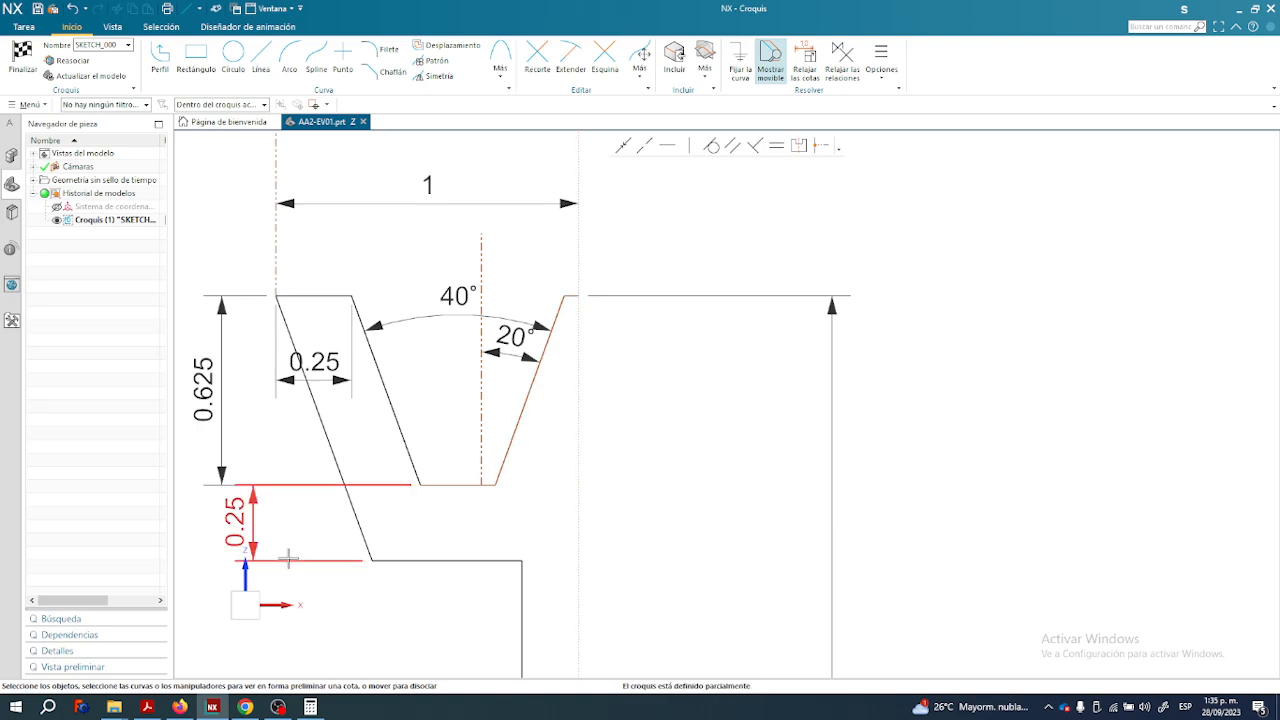
Recheck Figura 2 in the PDF guide, then in NX make the groove's outer flank symmetric to the inner flank about the vertical reference line.
click(150, 707)
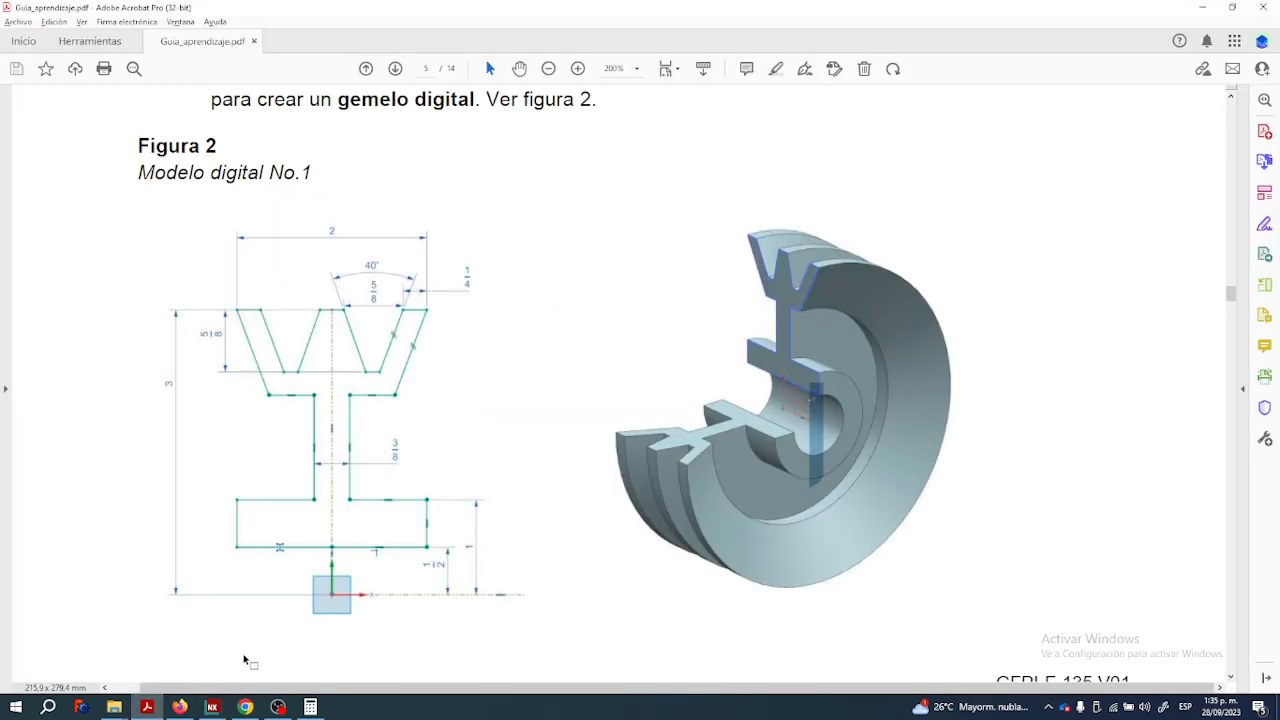
click(212, 707)
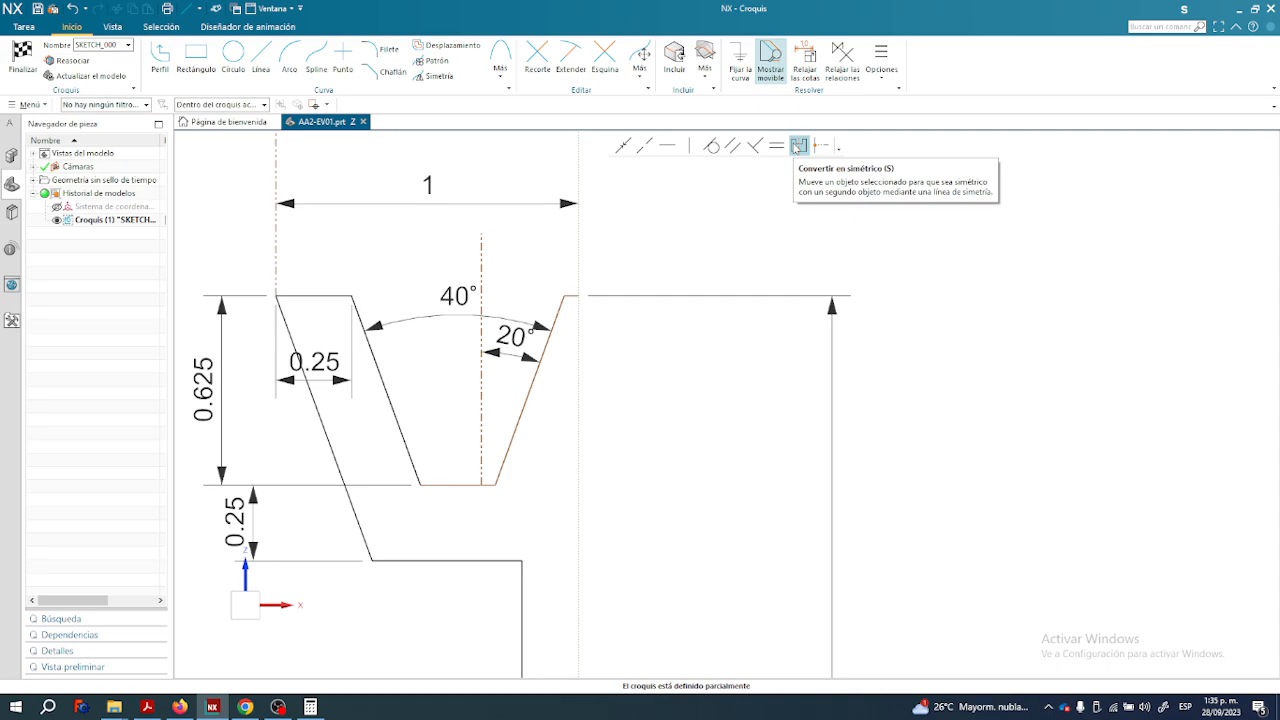
click(799, 146)
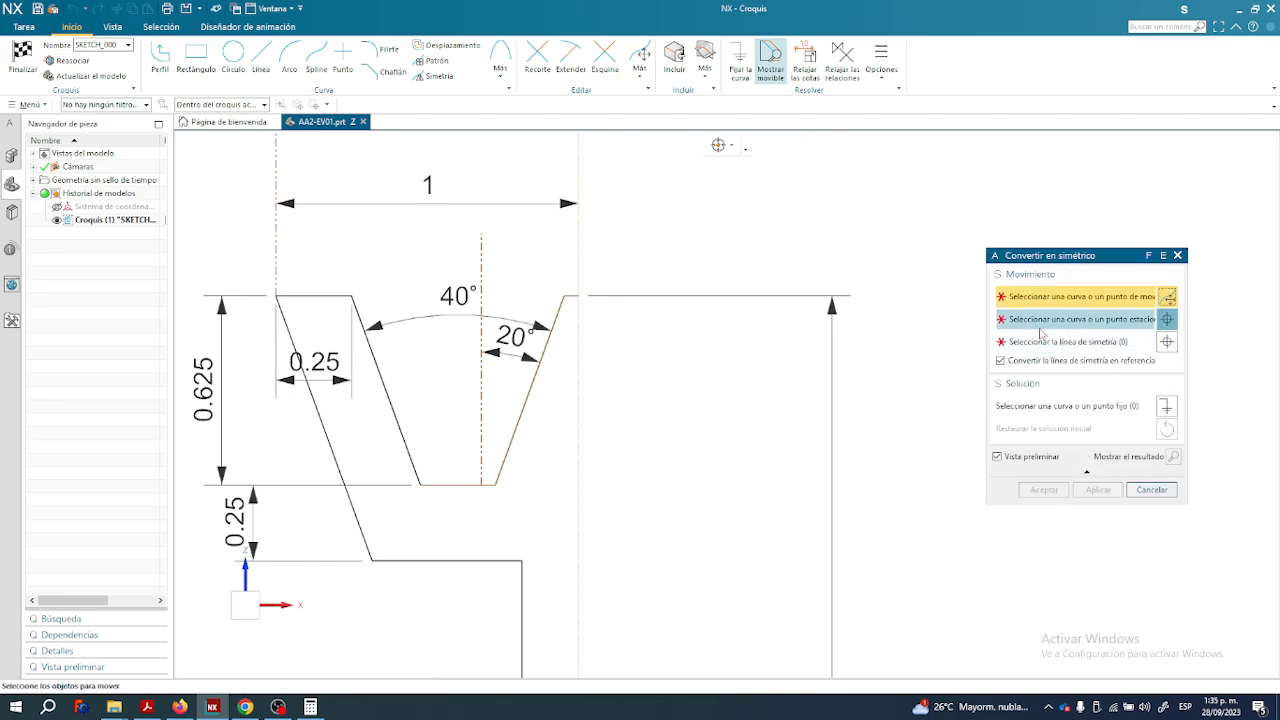
click(386, 390)
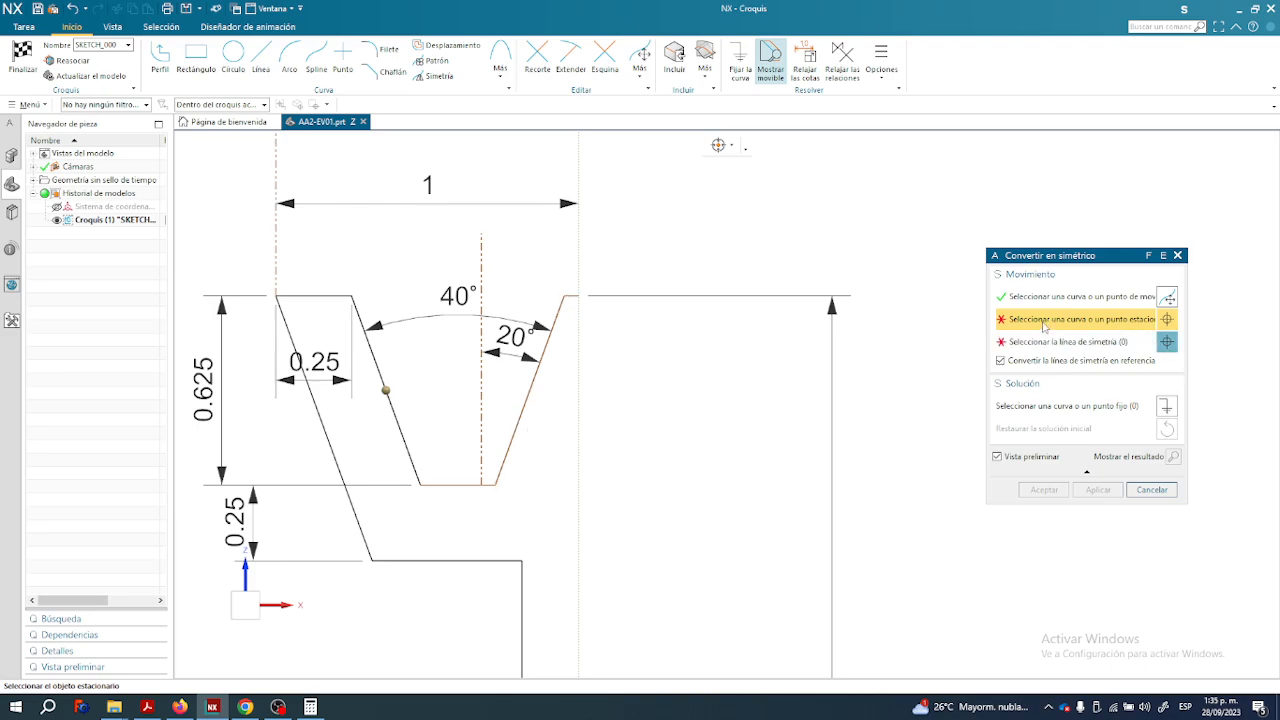
click(529, 390)
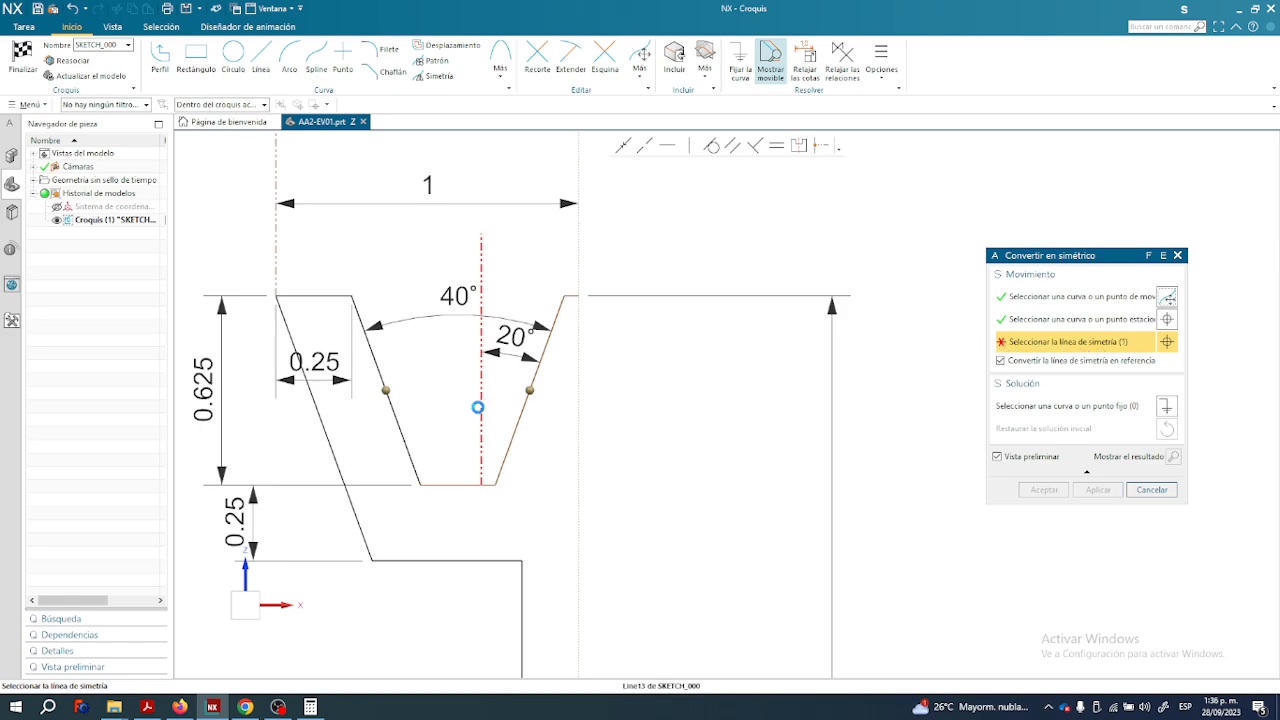
click(481, 408)
click(1098, 489)
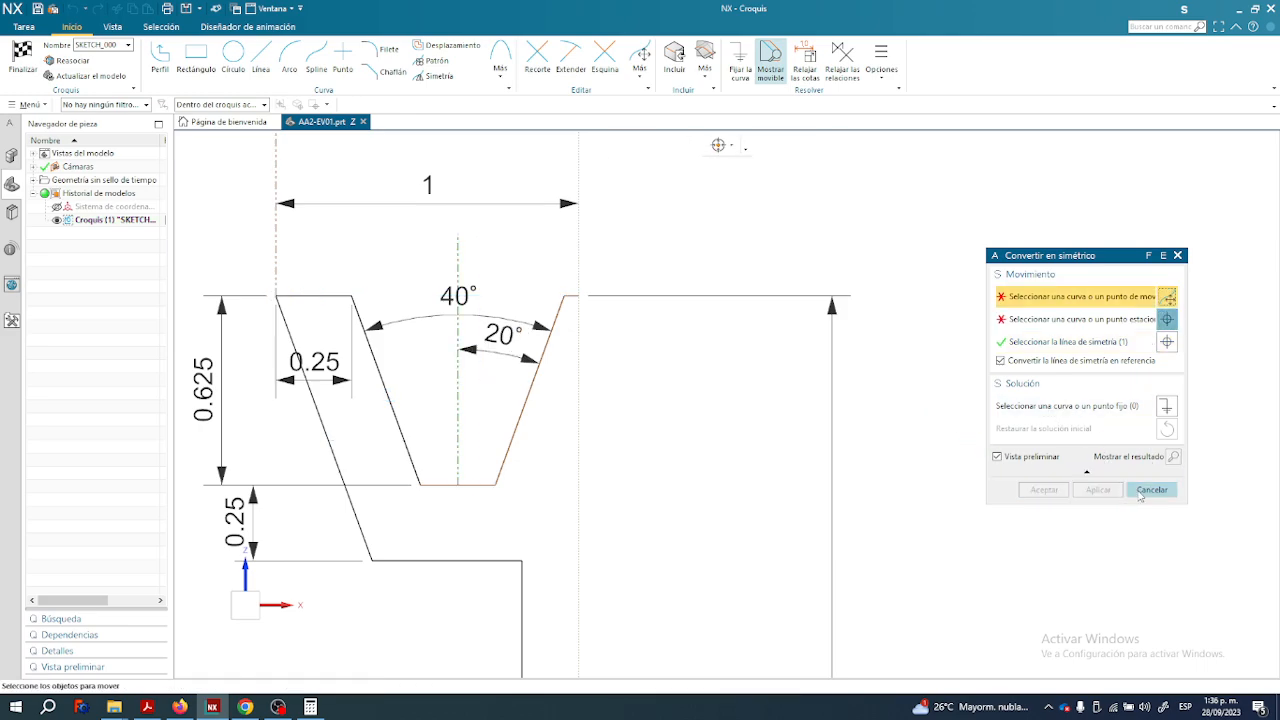
click(1177, 256)
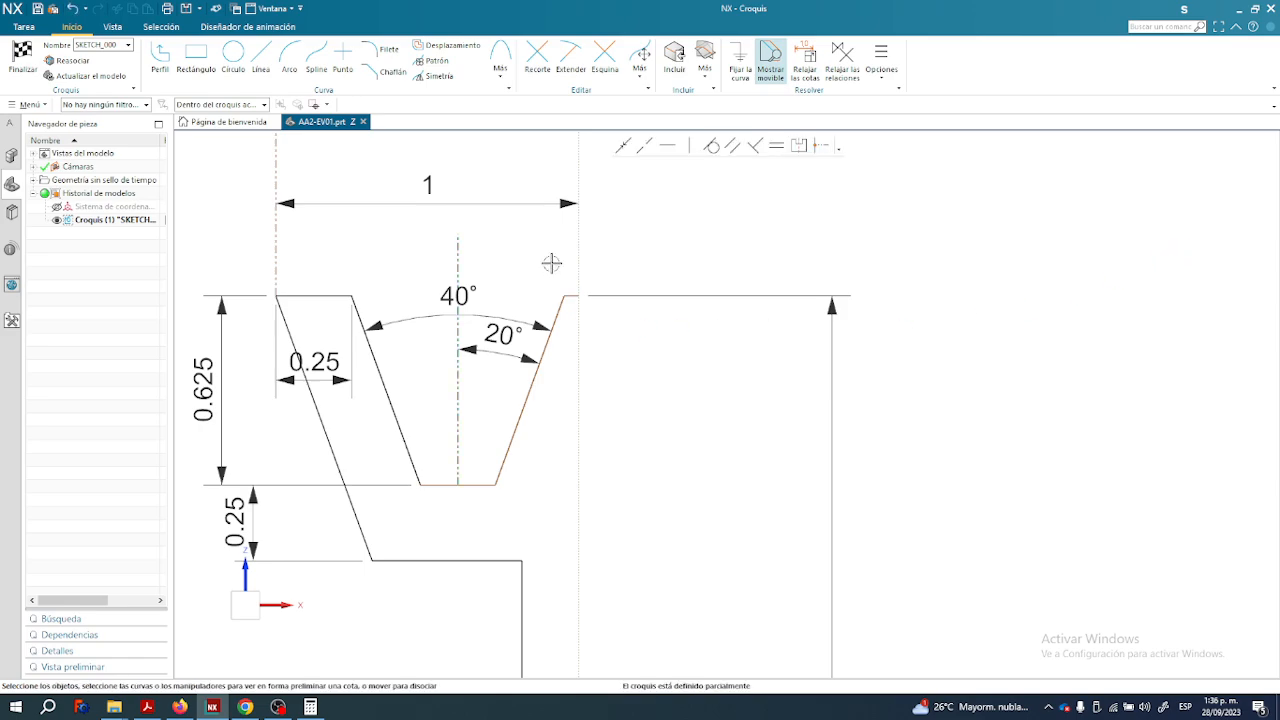
Delete the 20° dimension between the reference line and the inner flank, and shift that flank inward to narrow the groove floor.
mouse_move(507, 452)
mouse_down()
mouse_move(532, 454)
mouse_move(497, 446)
mouse_move(553, 467)
mouse_up()
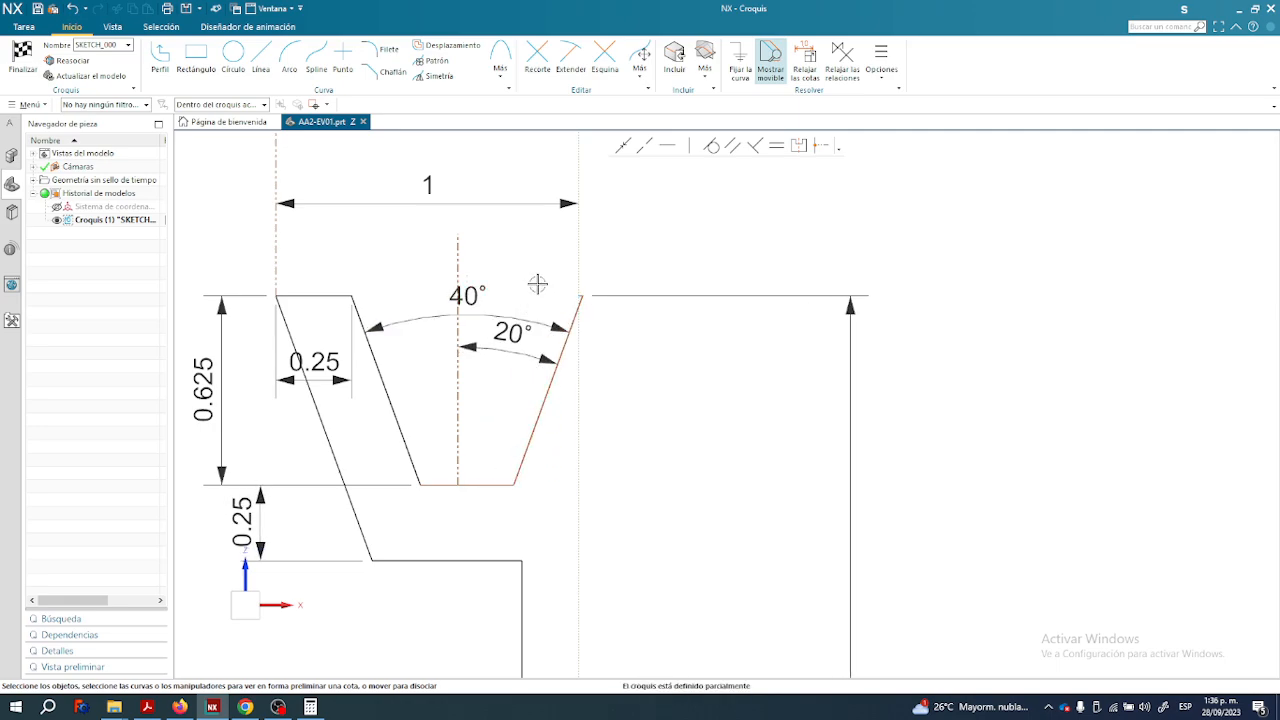
click(563, 331)
key(Delete)
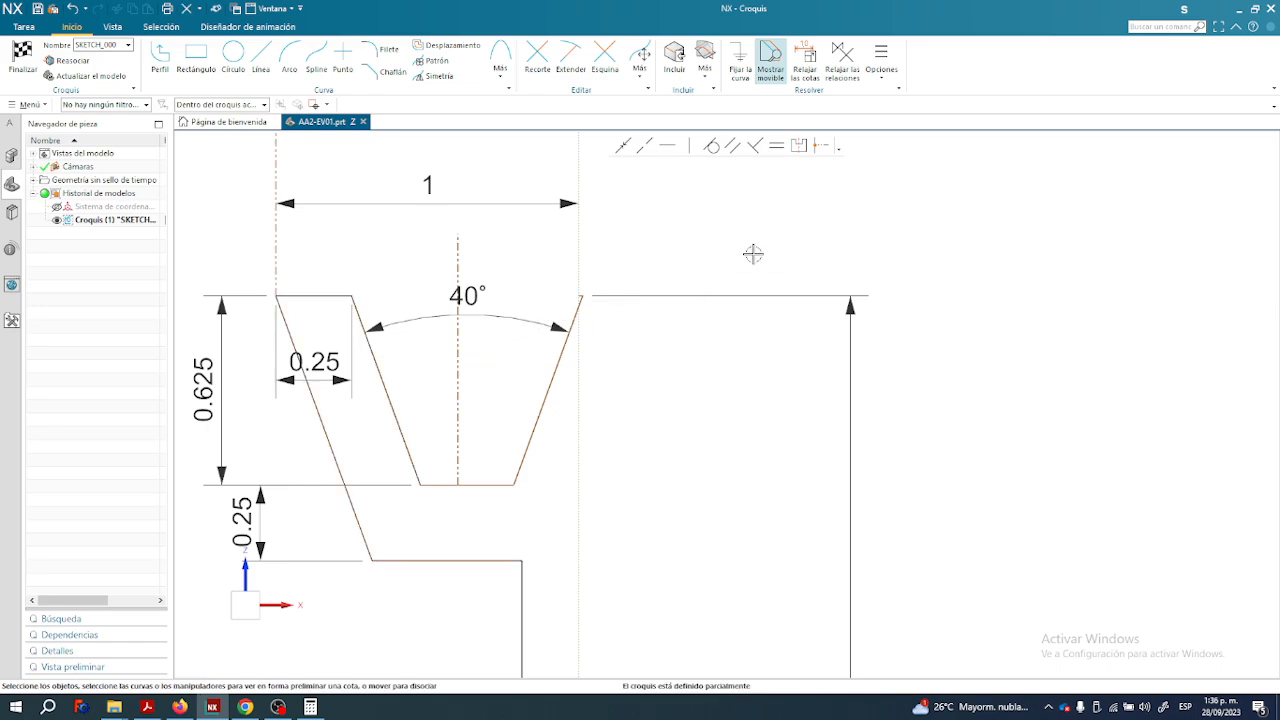
drag(550, 379, 523, 380)
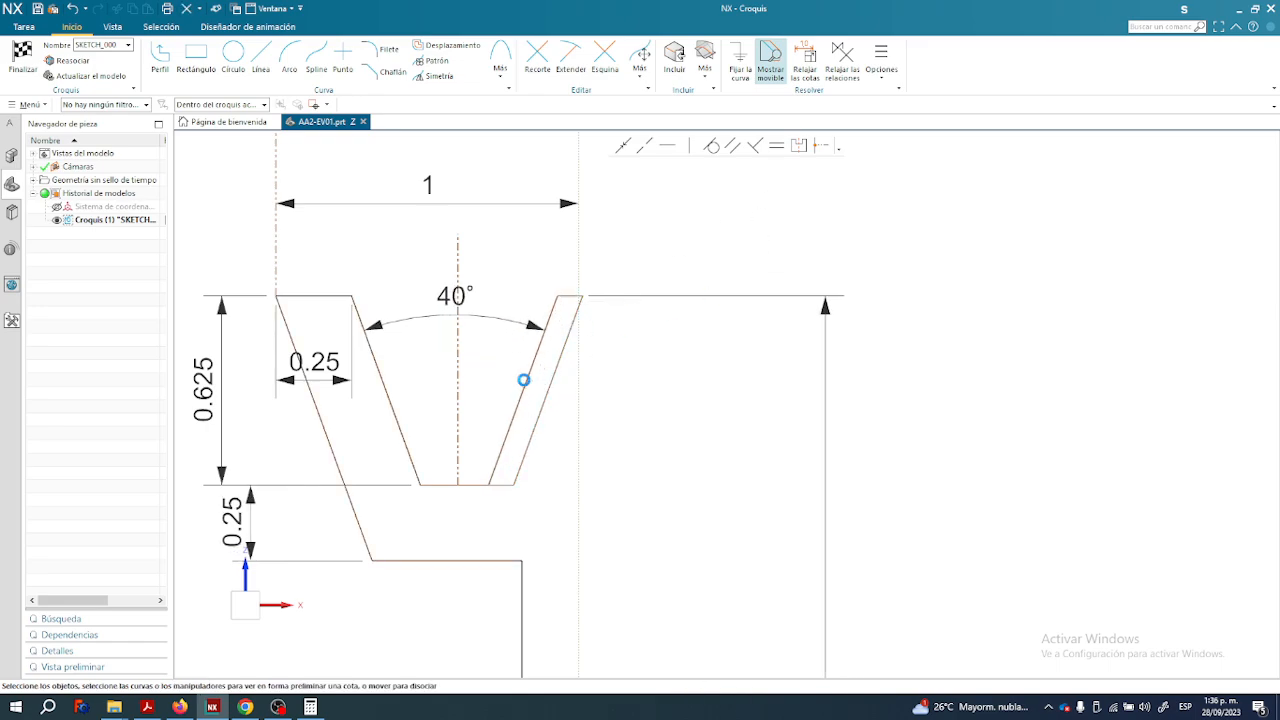
Make the groove's two flanks symmetric about the vertical reference line again, and move the inner flank slightly toward that line.
click(799, 146)
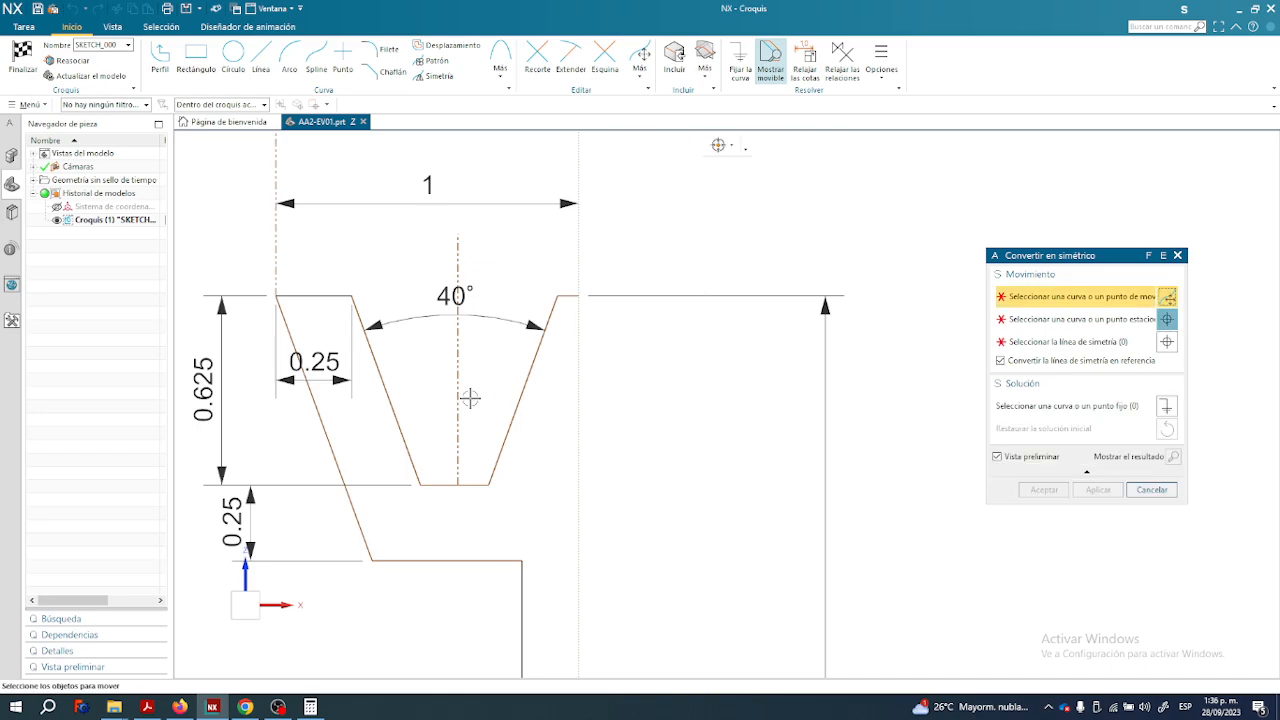
click(380, 369)
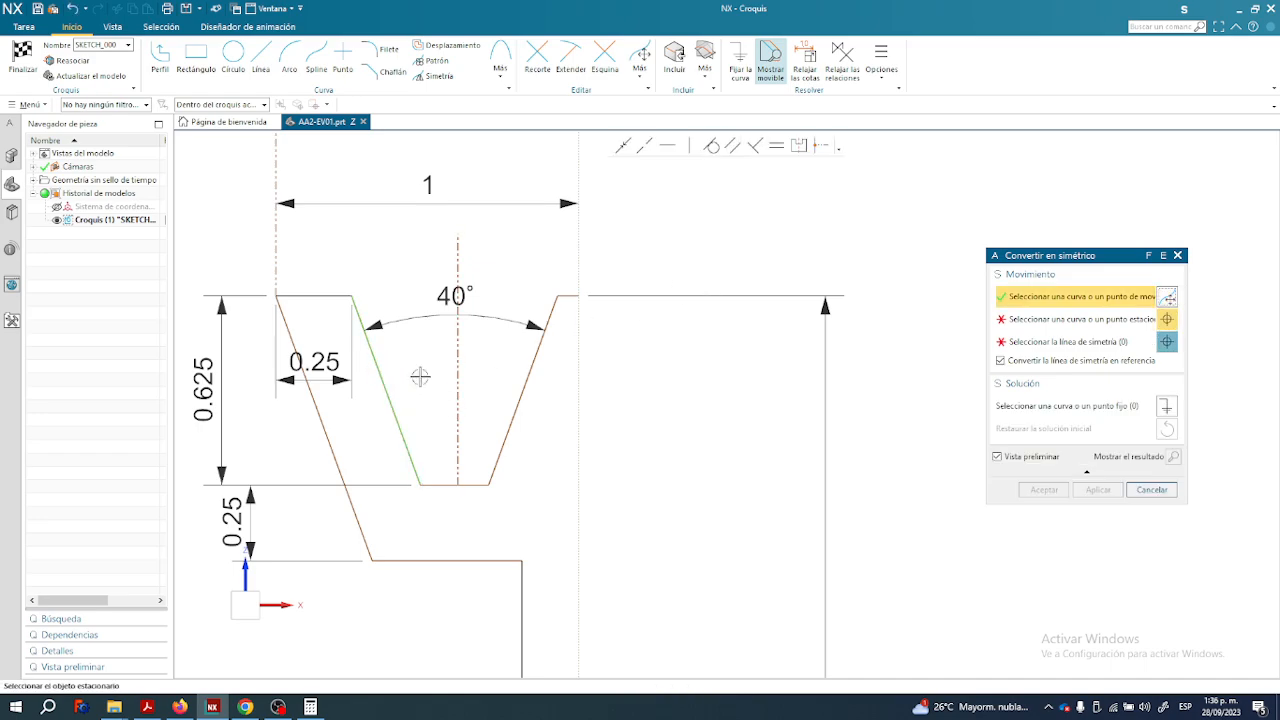
click(536, 356)
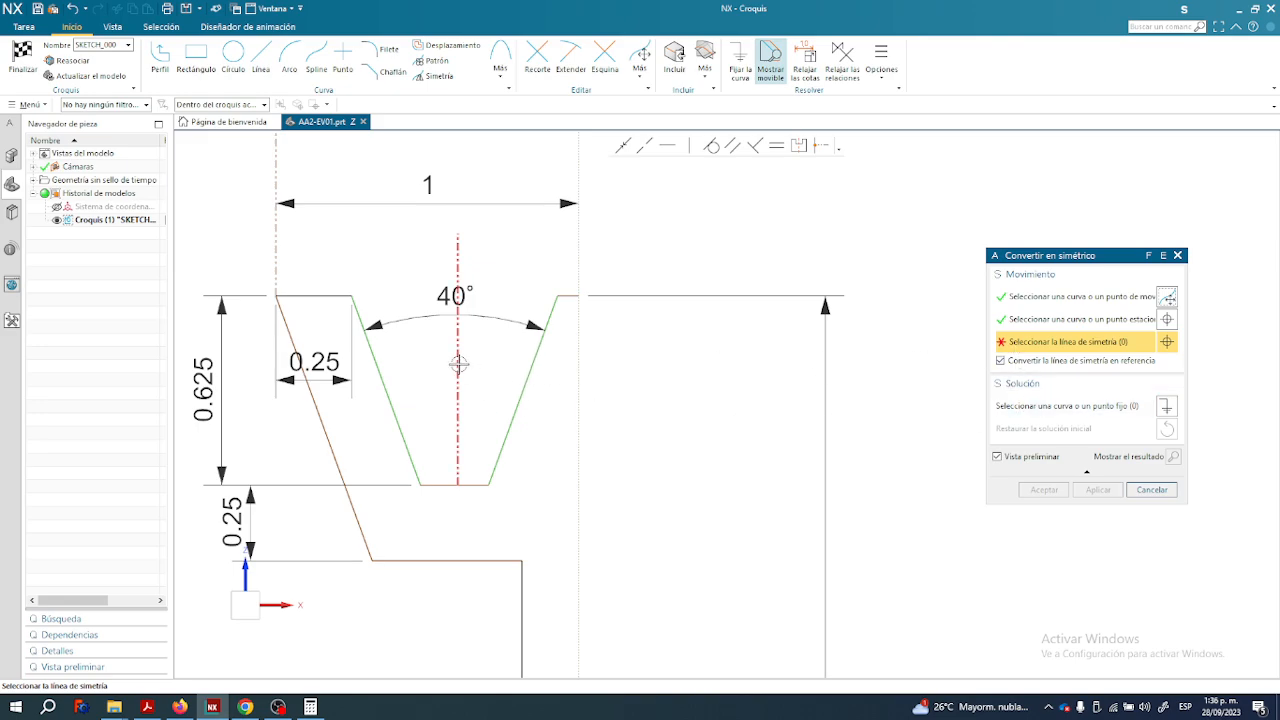
click(457, 363)
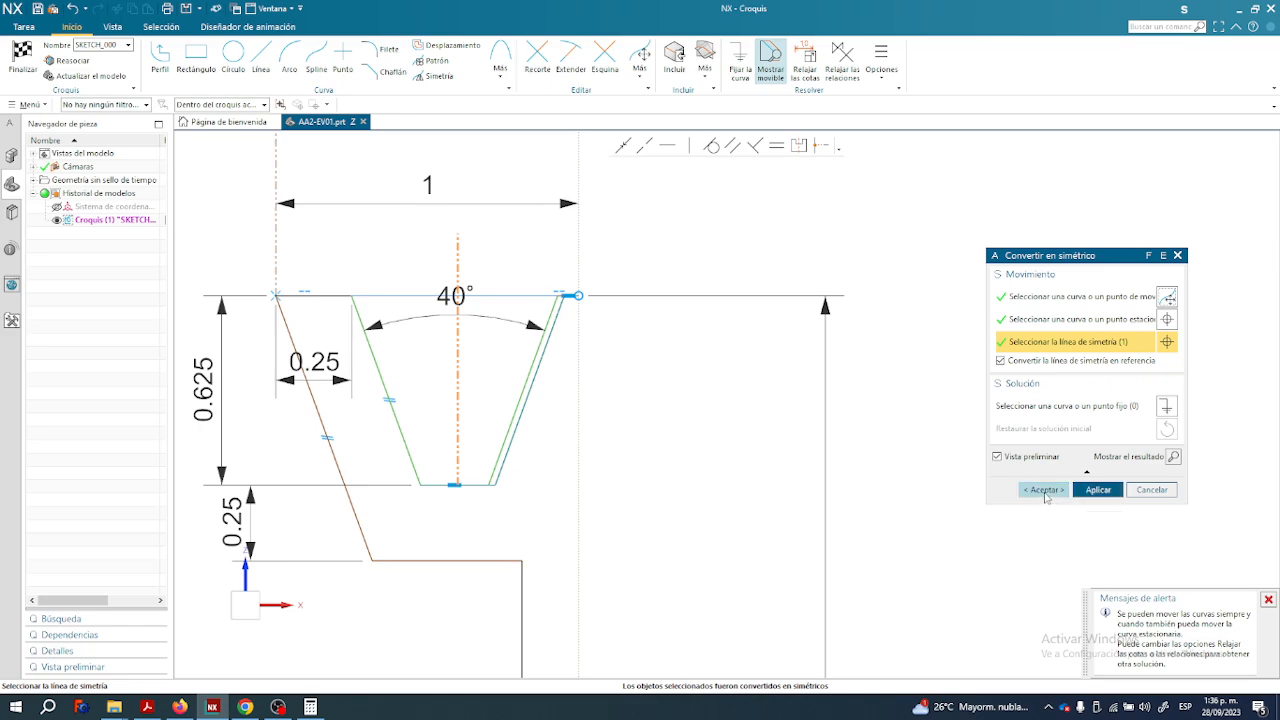
click(1098, 489)
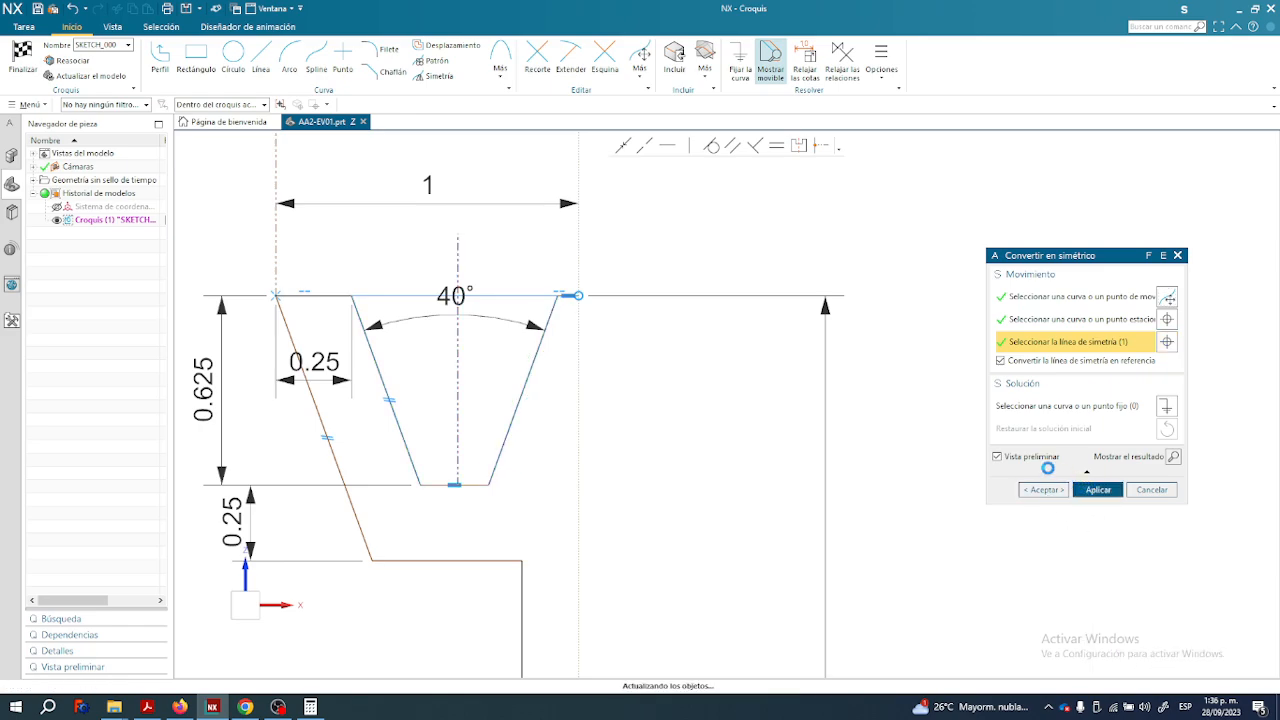
click(1178, 255)
mouse_move(533, 380)
mouse_down()
mouse_move(494, 374)
mouse_move(537, 377)
mouse_move(518, 380)
mouse_up()
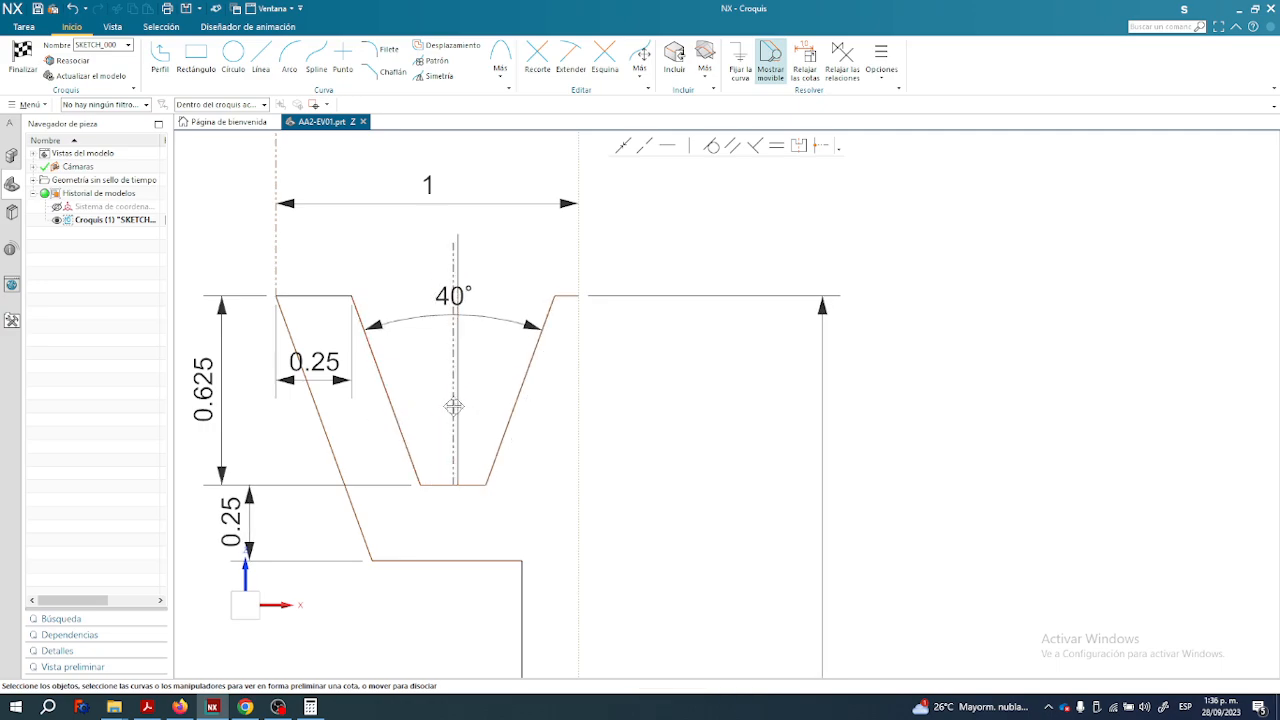
Try to align the vertical reference line with the groove floor using the midpoint alignment relation.
click(819, 147)
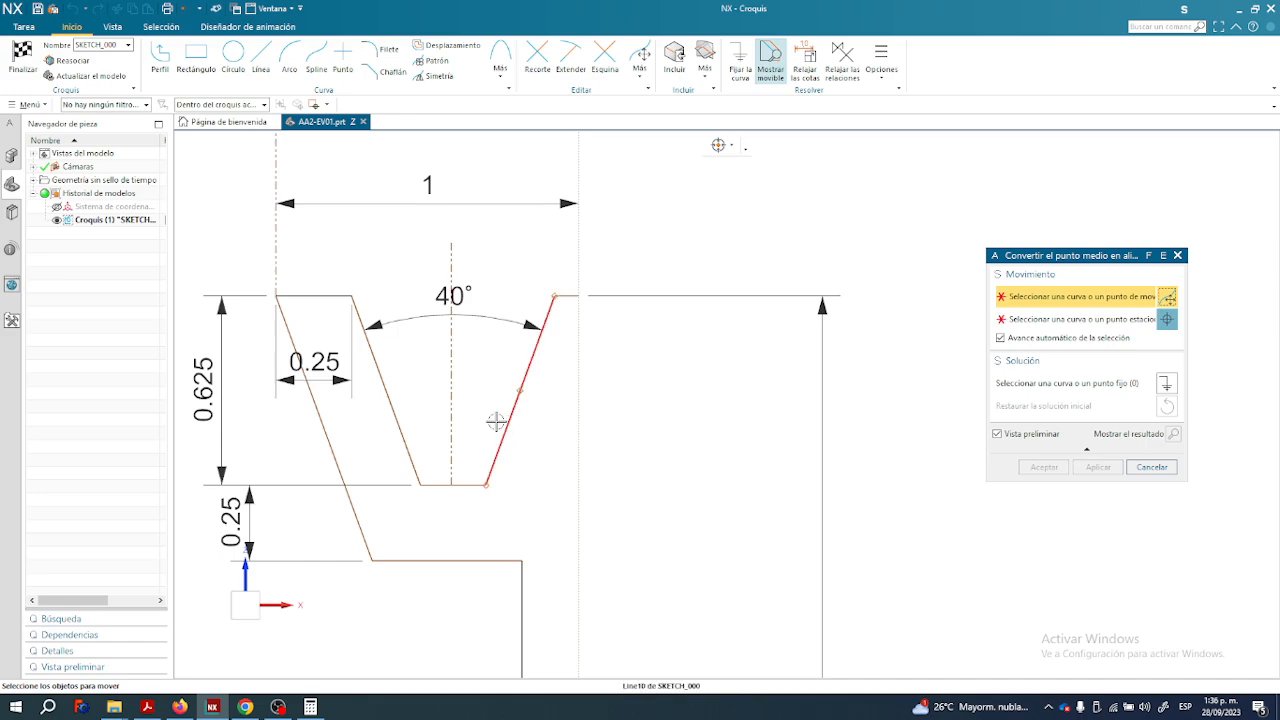
click(451, 426)
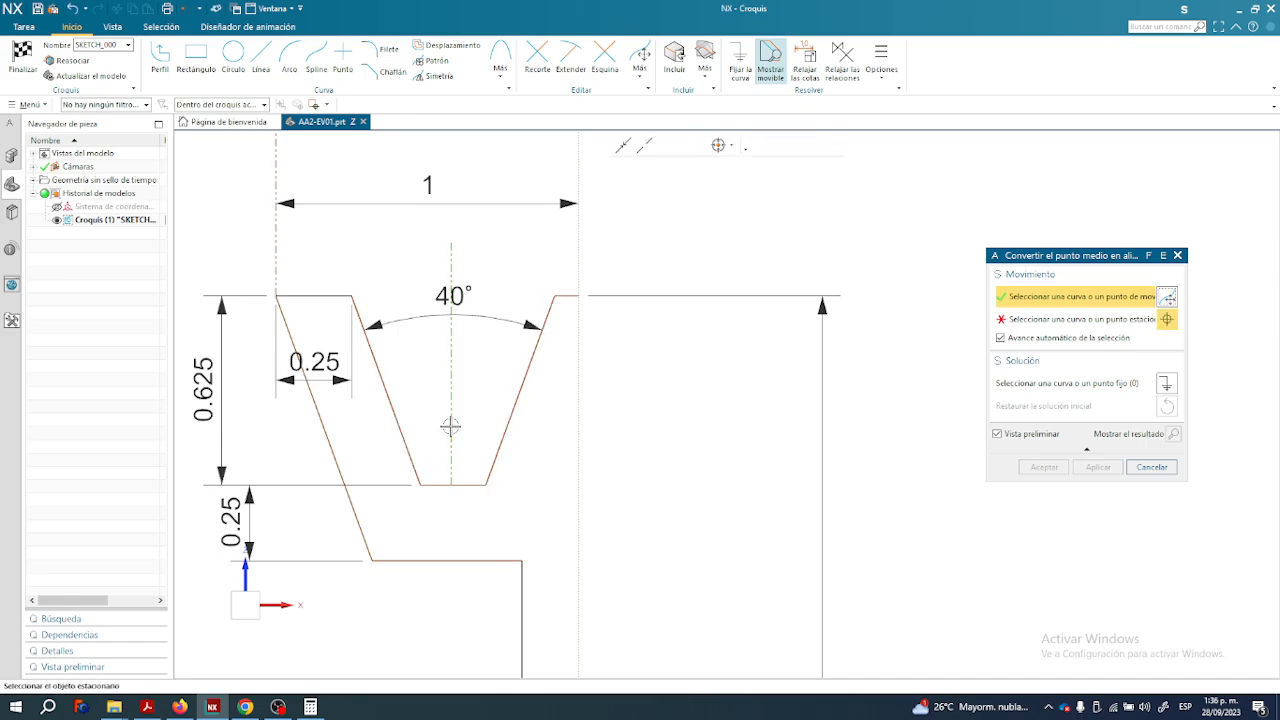
scroll(460, 486, up, 2)
scroll(455, 486, up, 2)
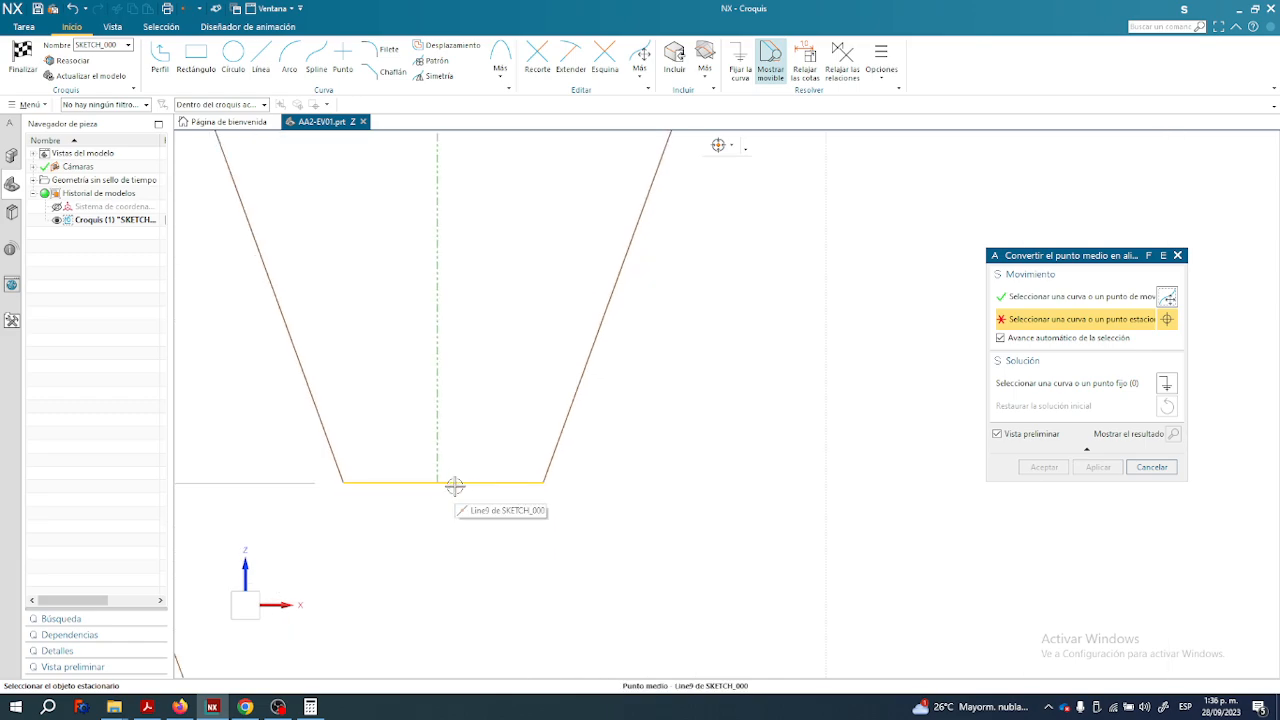
click(443, 481)
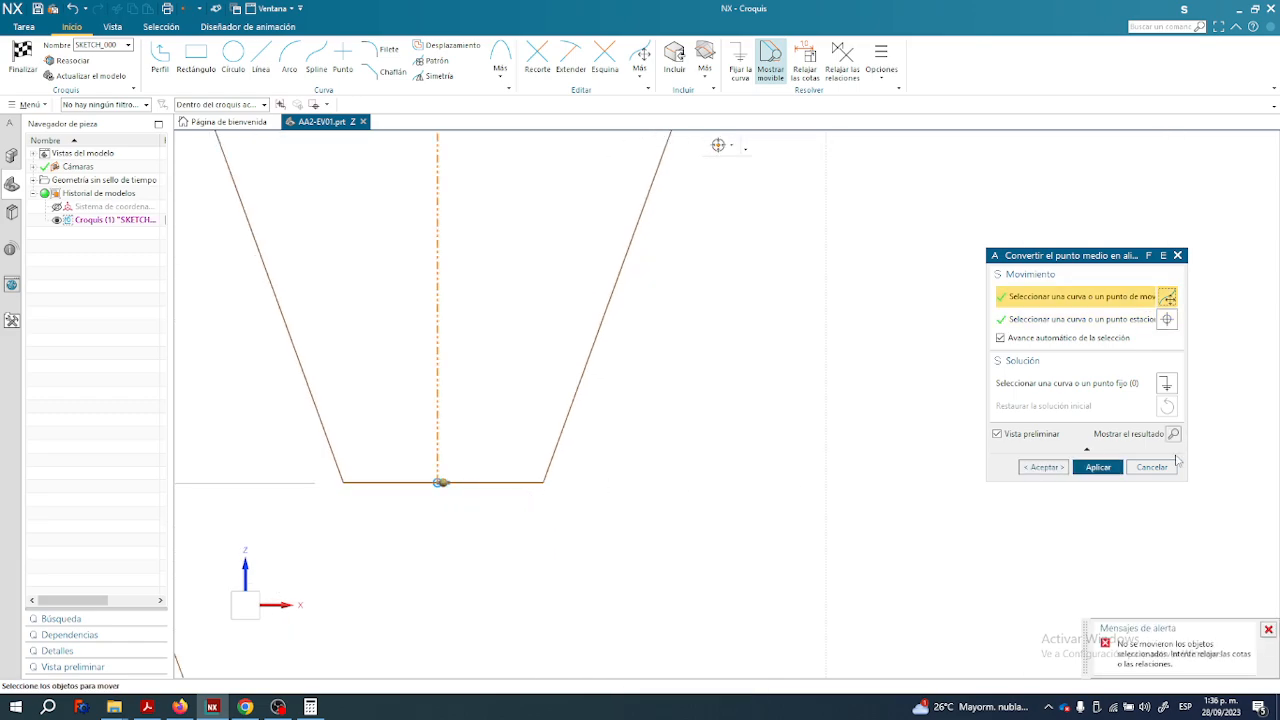
click(1098, 467)
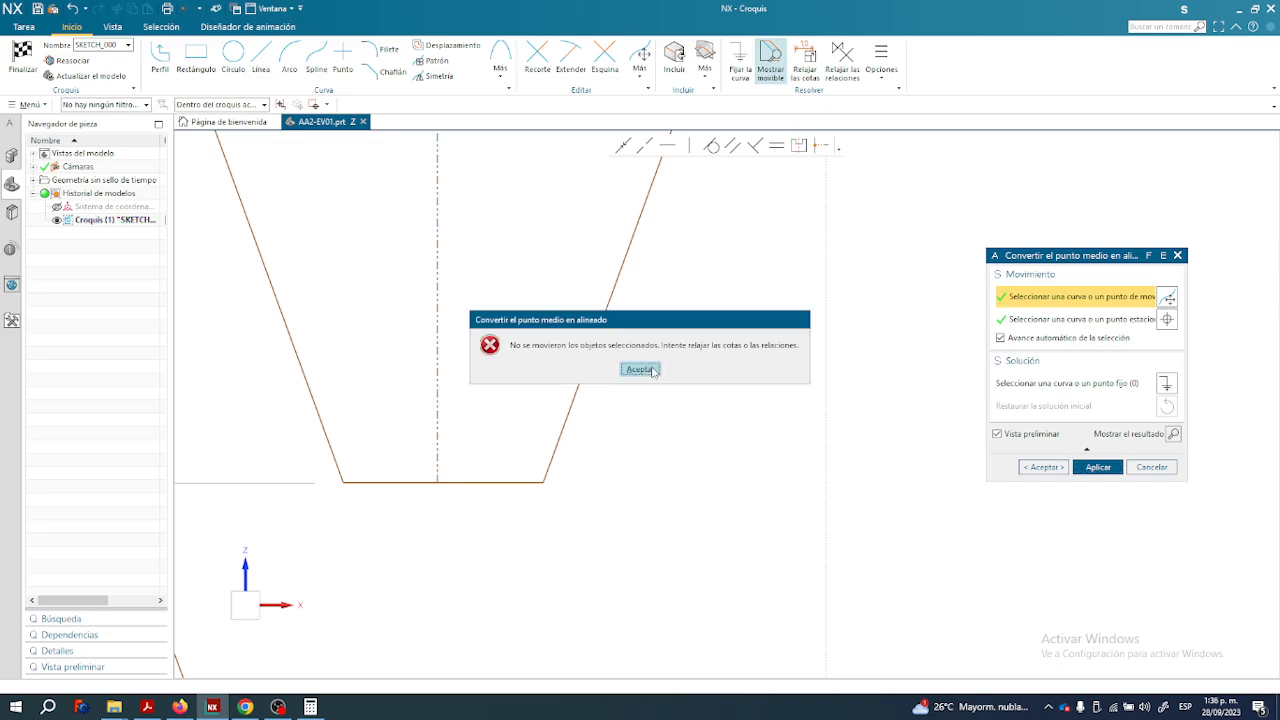
click(639, 369)
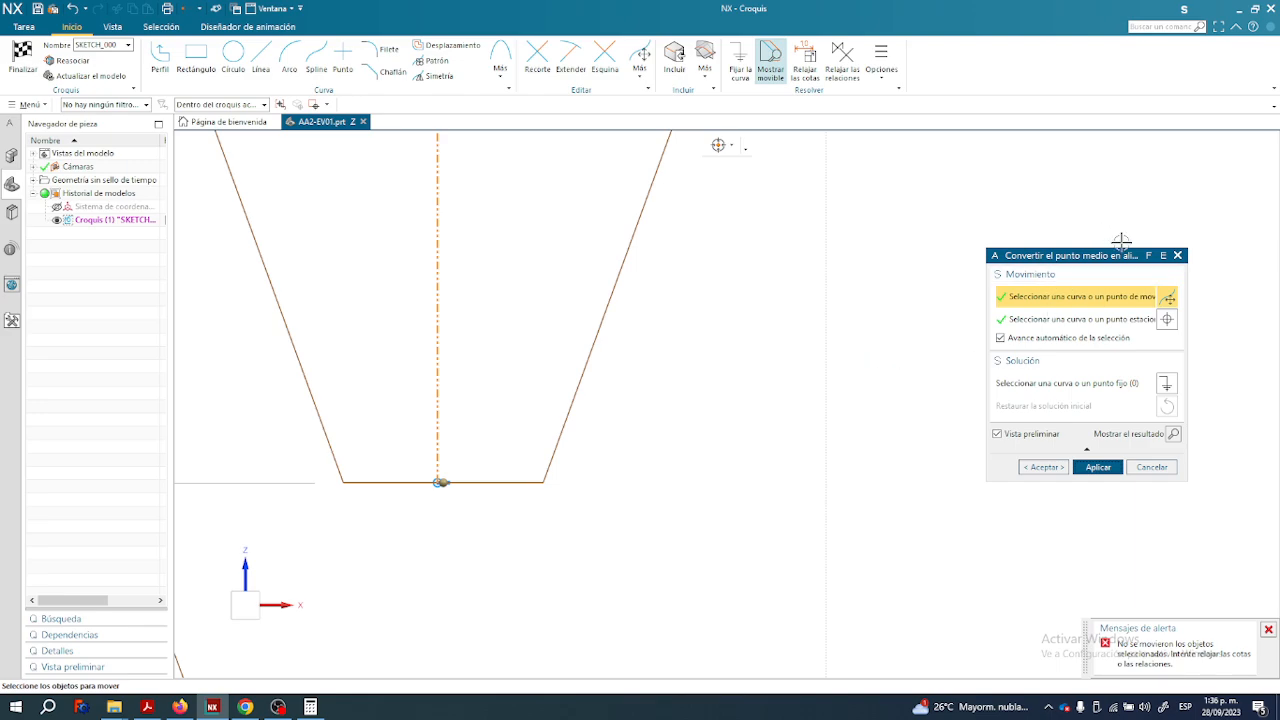
click(1178, 255)
Add a 20° angular dimension between the groove's vertical reference line and its inner flank, and shift that flank slightly toward the line.
scroll(455, 340, down, 6)
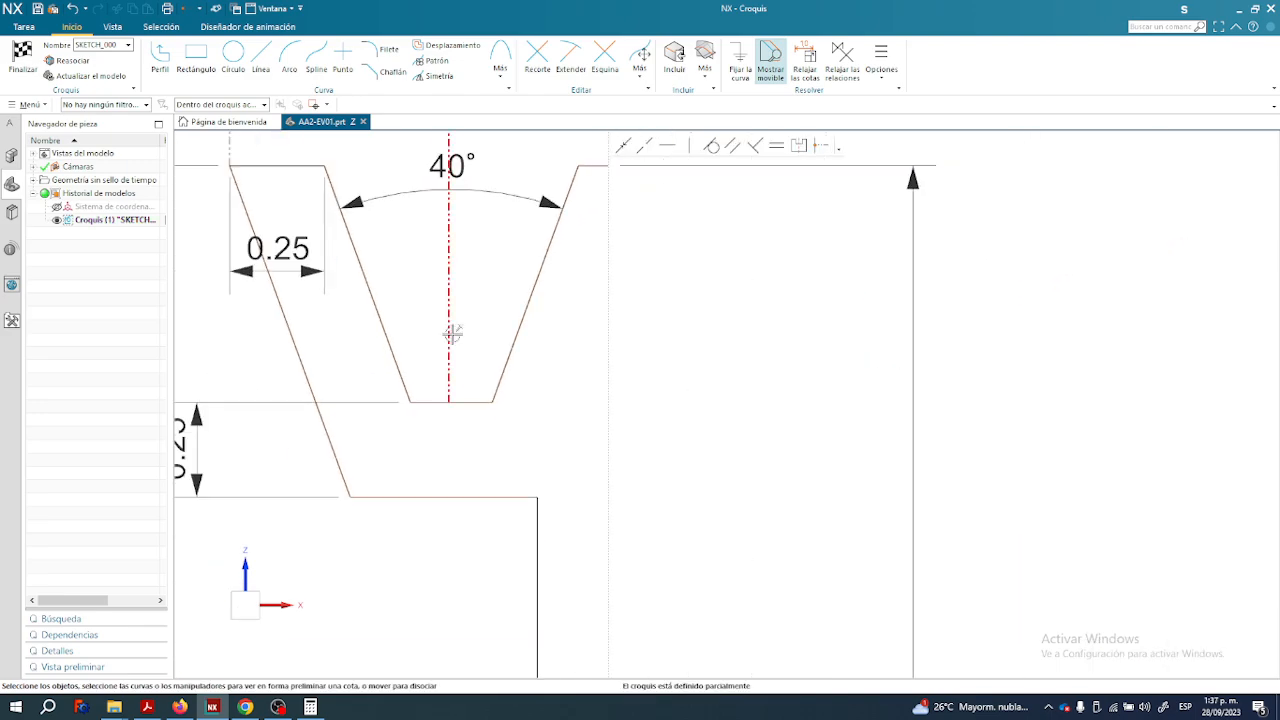
scroll(388, 239, up, 2)
scroll(388, 239, down, 3)
scroll(340, 241, up, 2)
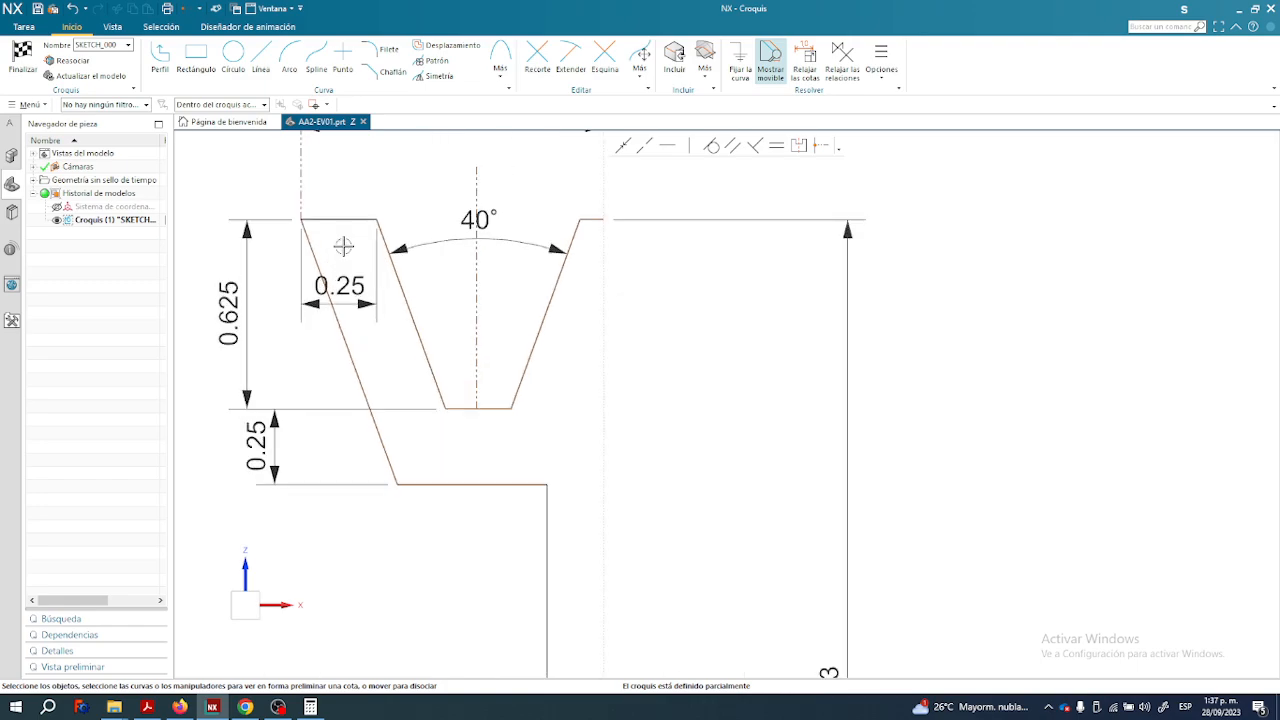
scroll(445, 320, down, 2)
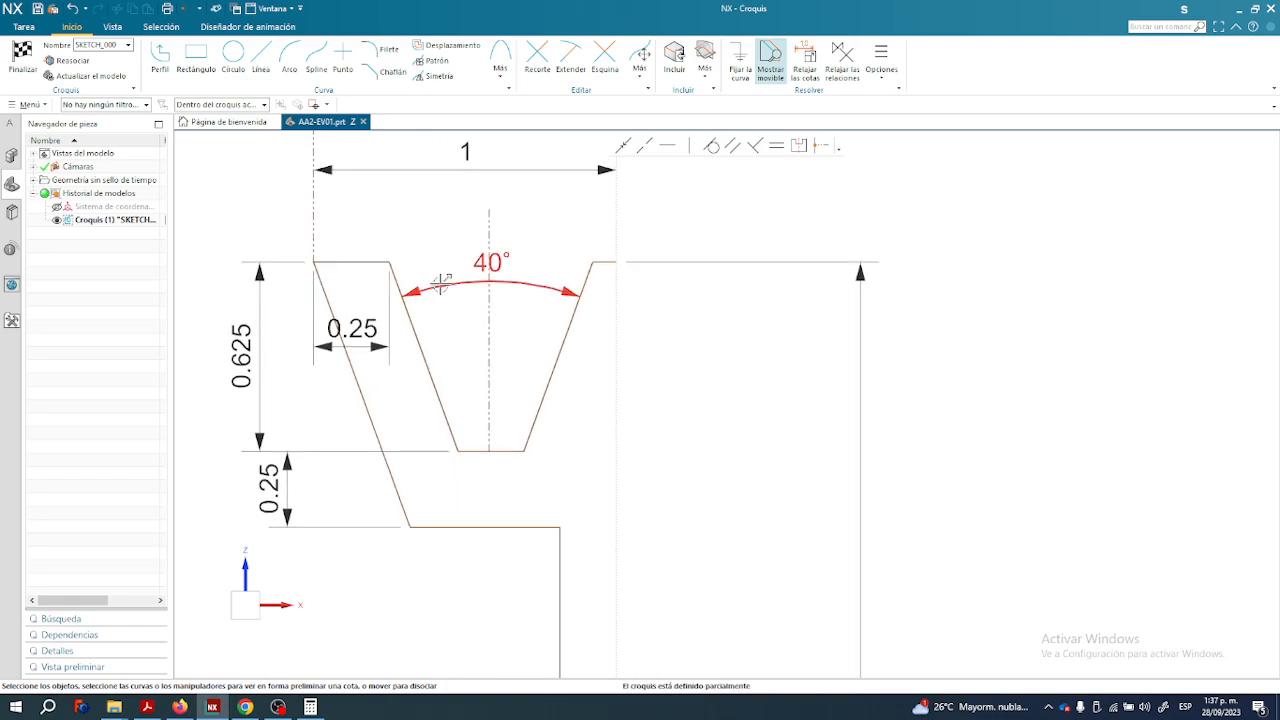
scroll(466, 345, up, 2)
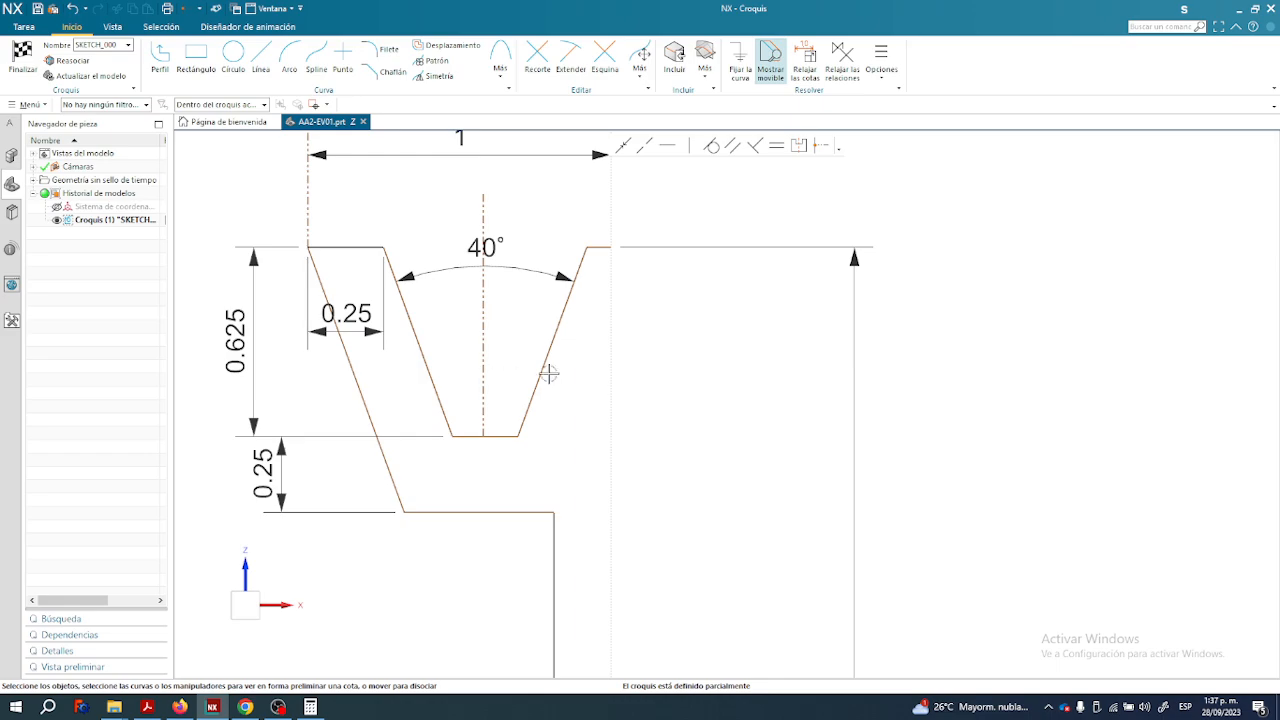
scroll(474, 415, up, 1)
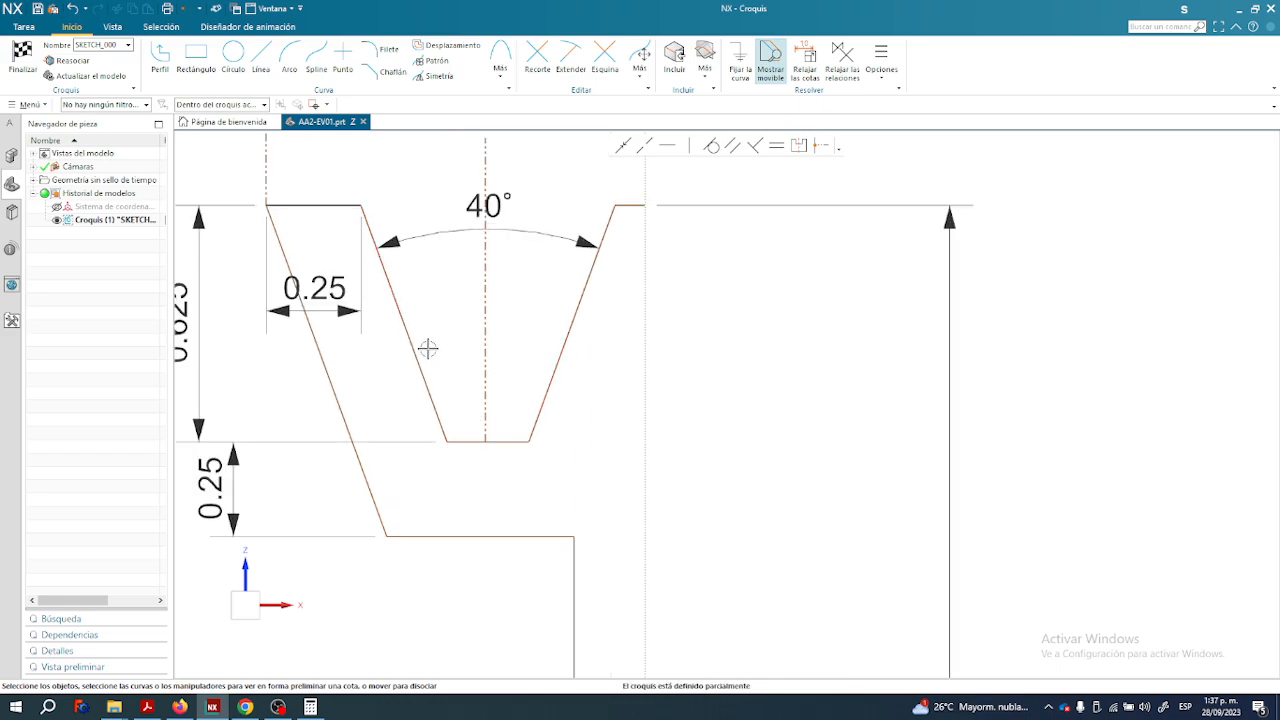
shift+middle_drag(428, 363, 460, 394)
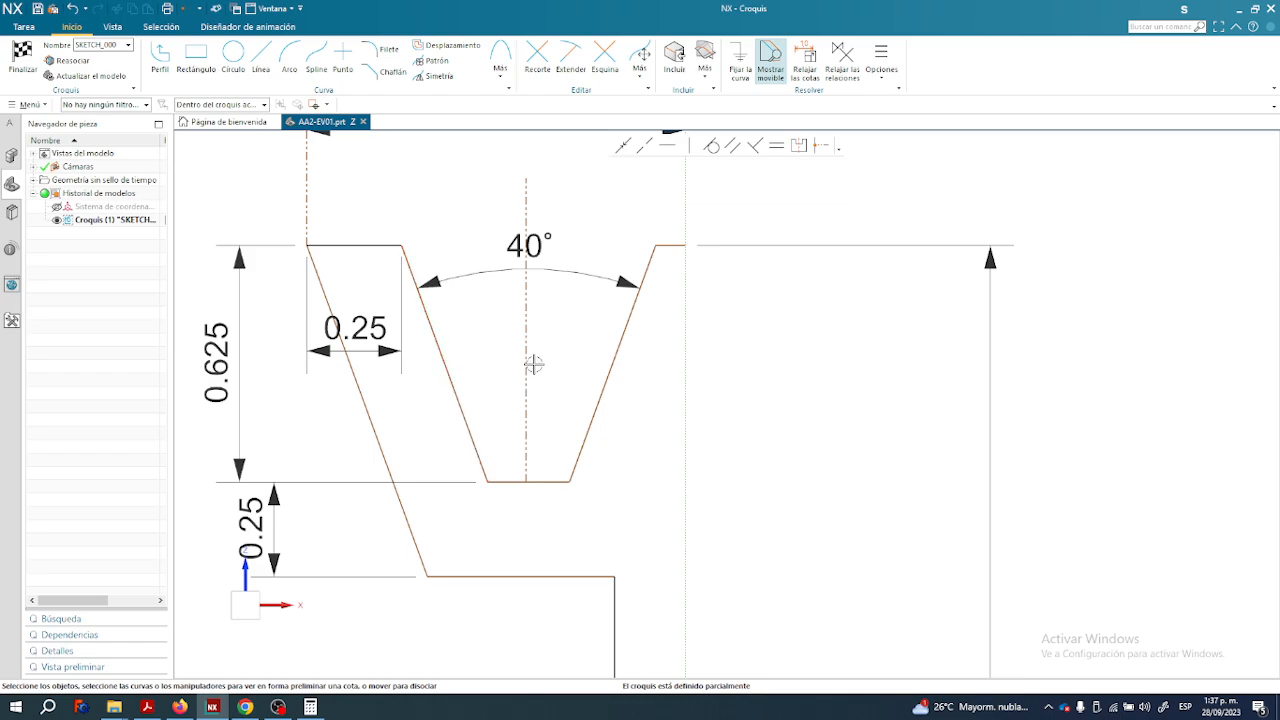
click(595, 407)
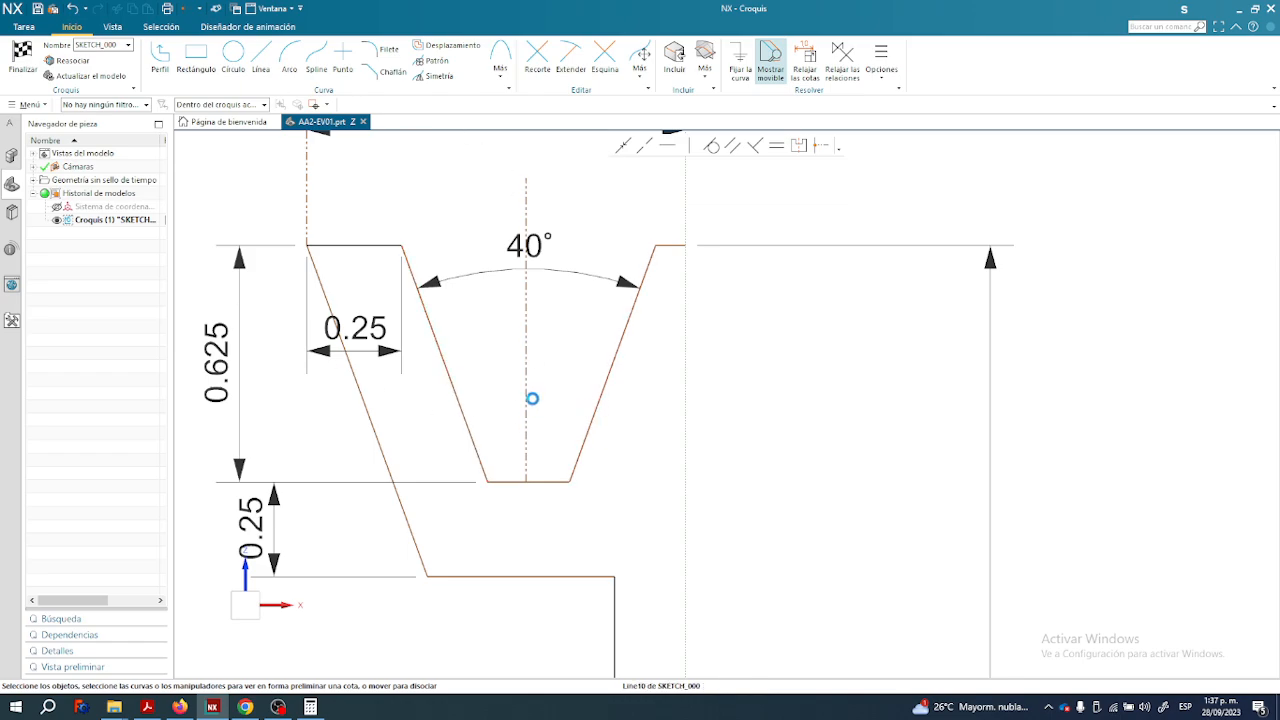
click(525, 392)
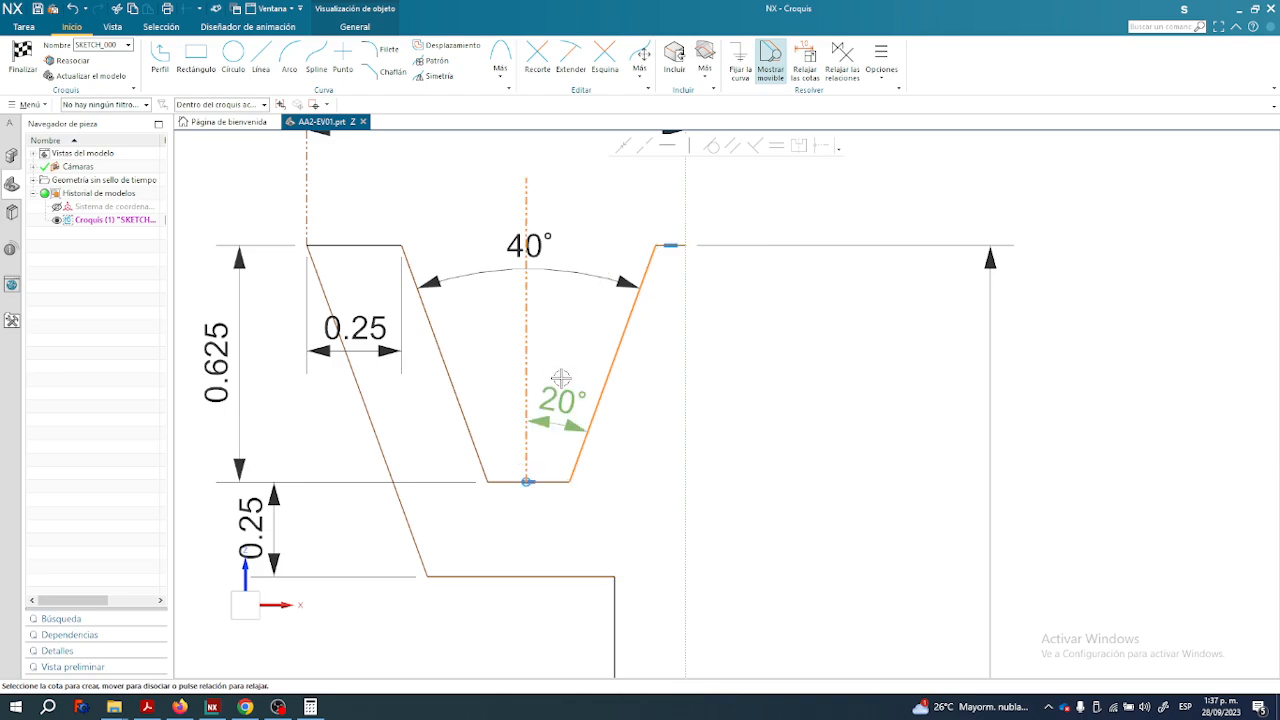
click(564, 396)
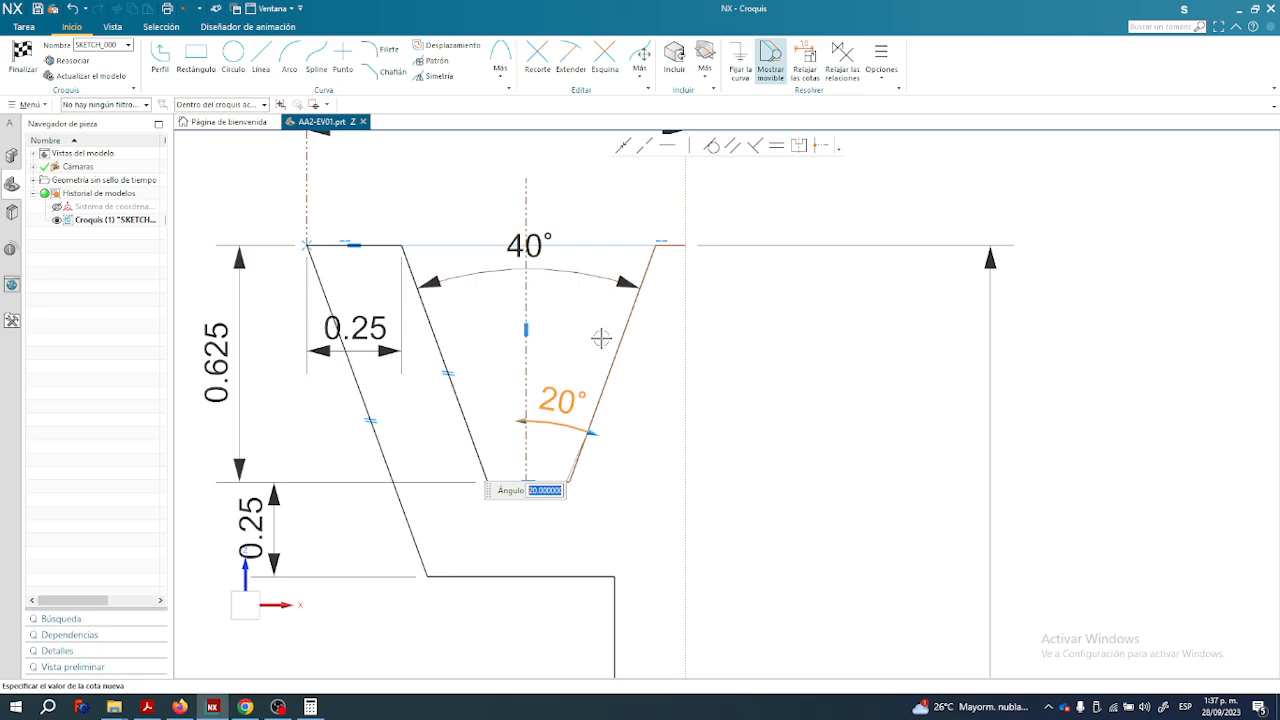
click(745, 410)
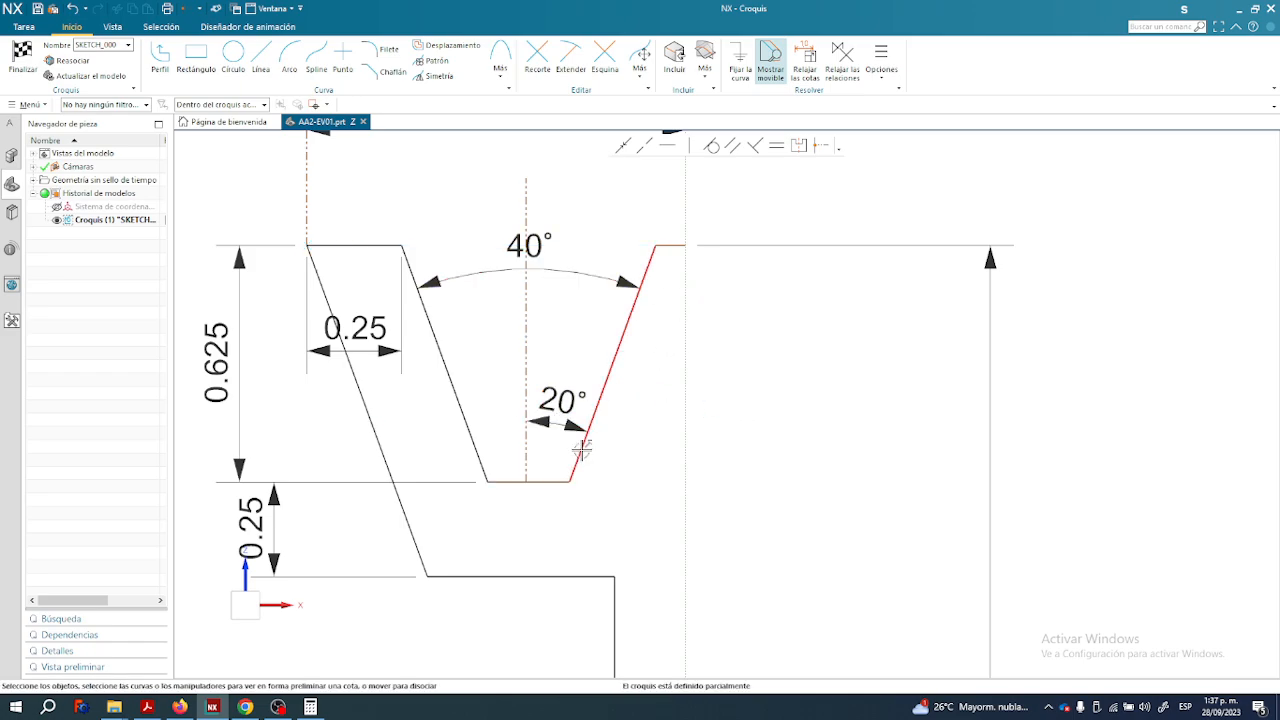
drag(612, 445, 595, 408)
Switch to the PDF guide to recheck the groove and land widths in Figura 2, and return to NX.
click(147, 707)
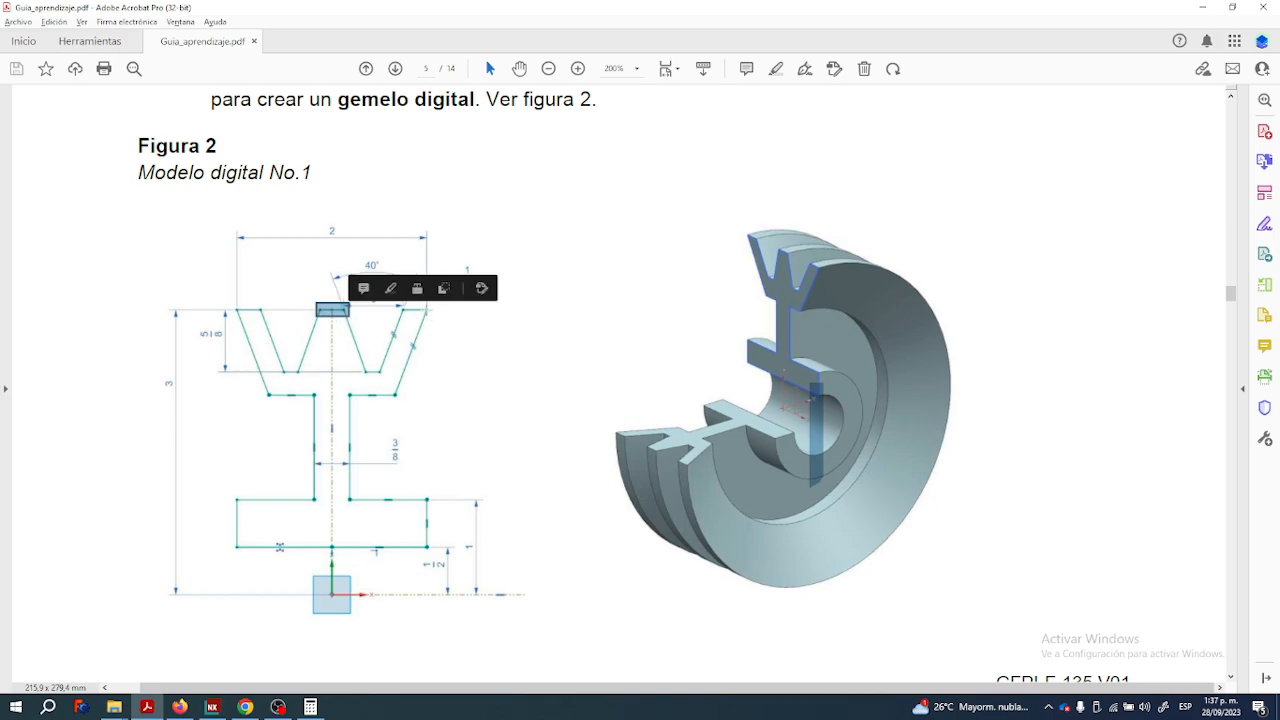
click(425, 315)
click(419, 318)
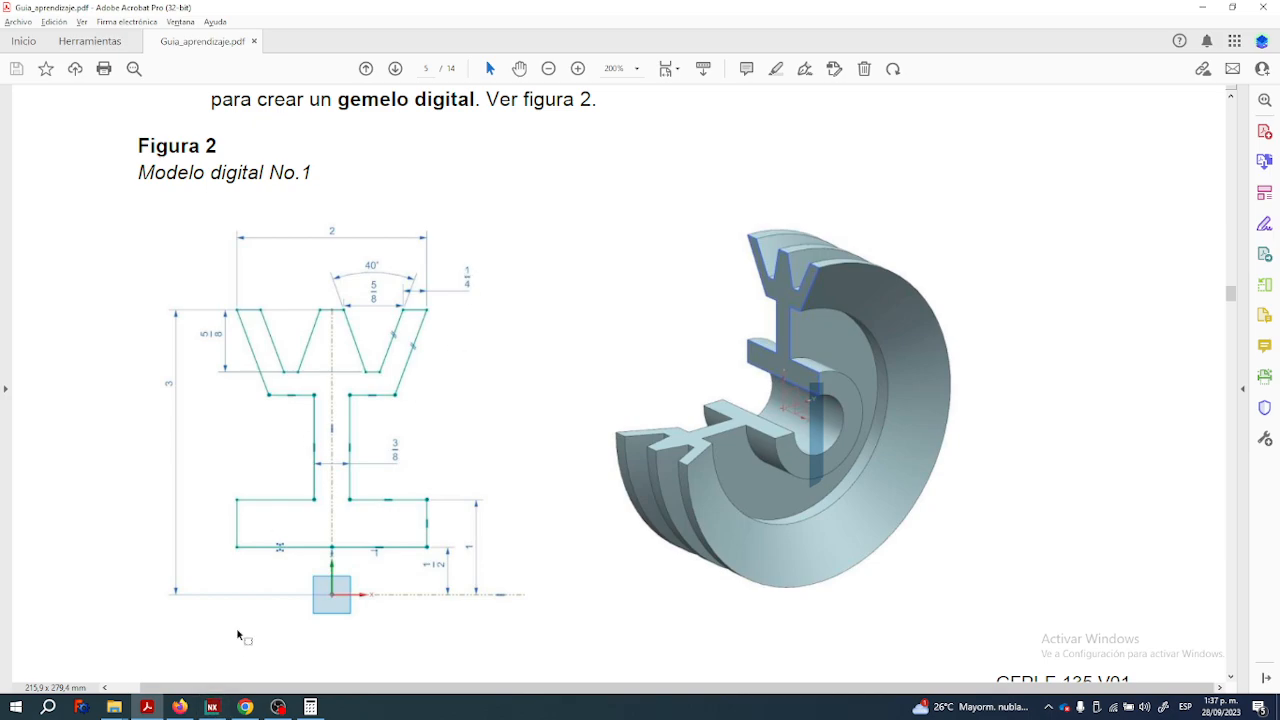
click(212, 707)
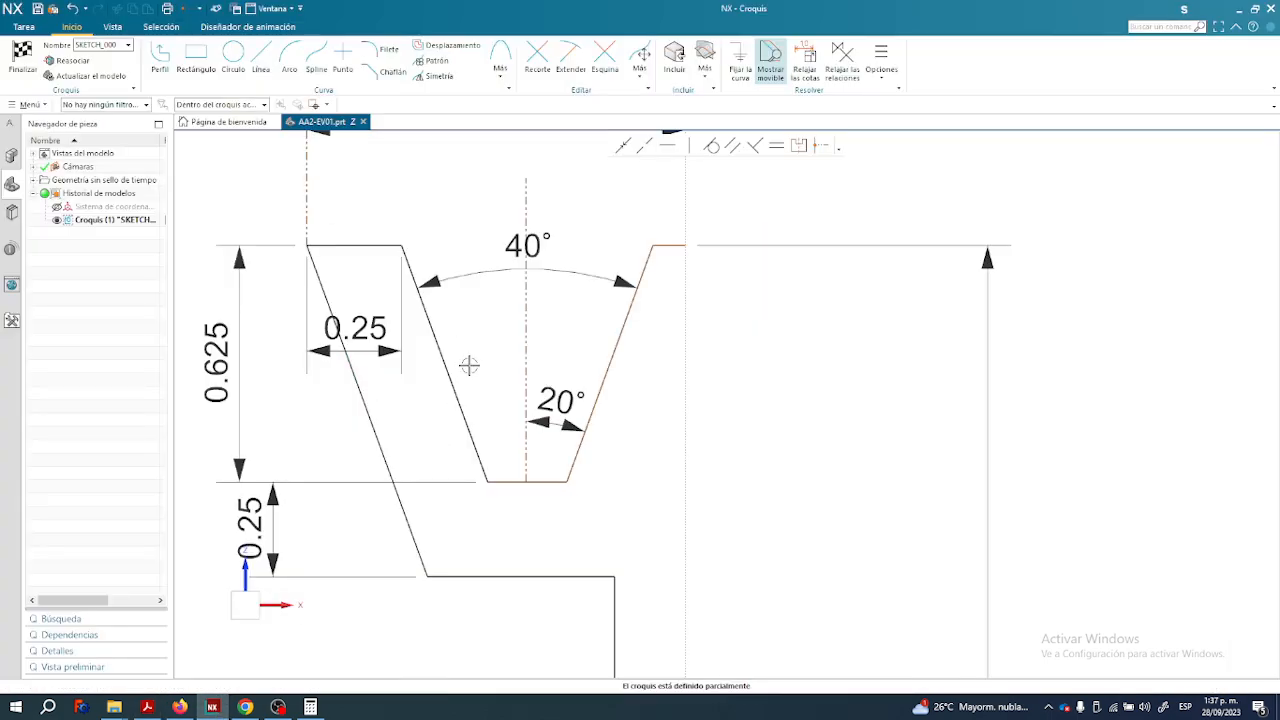
Calculate half of the 0.25 land width with the calculator and return to the NX sketch.
click(311, 707)
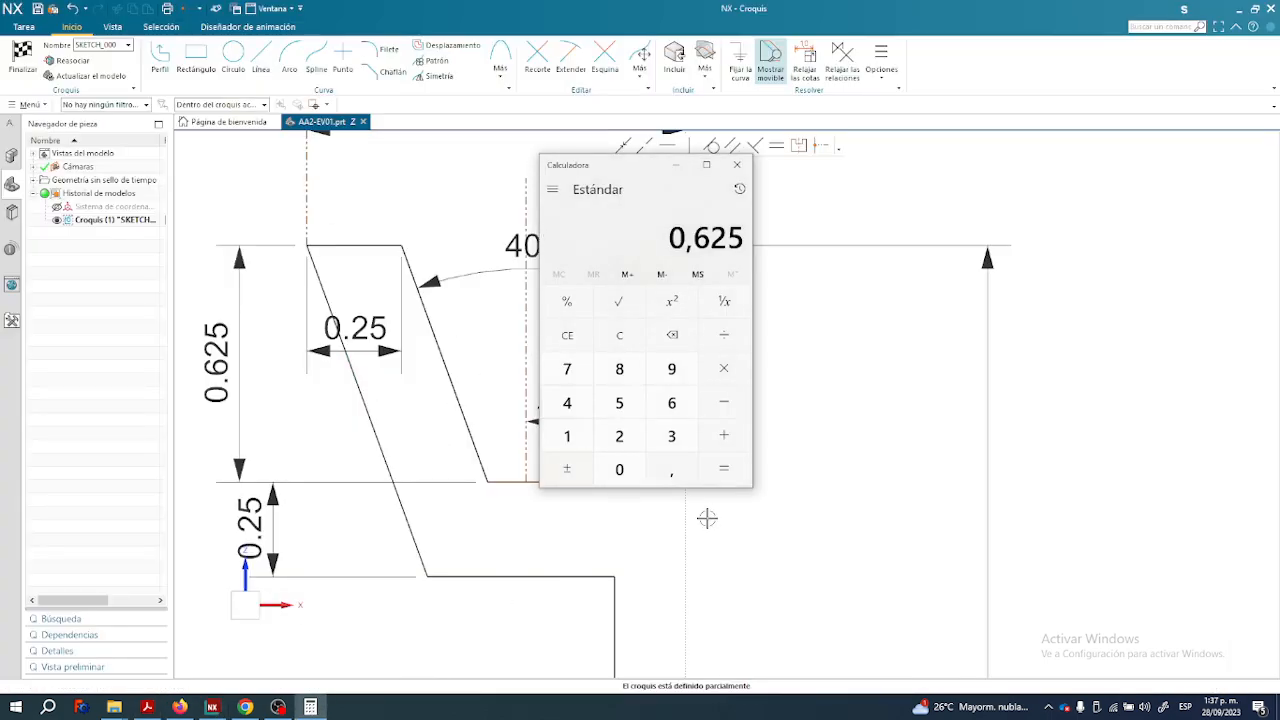
text(0,25)
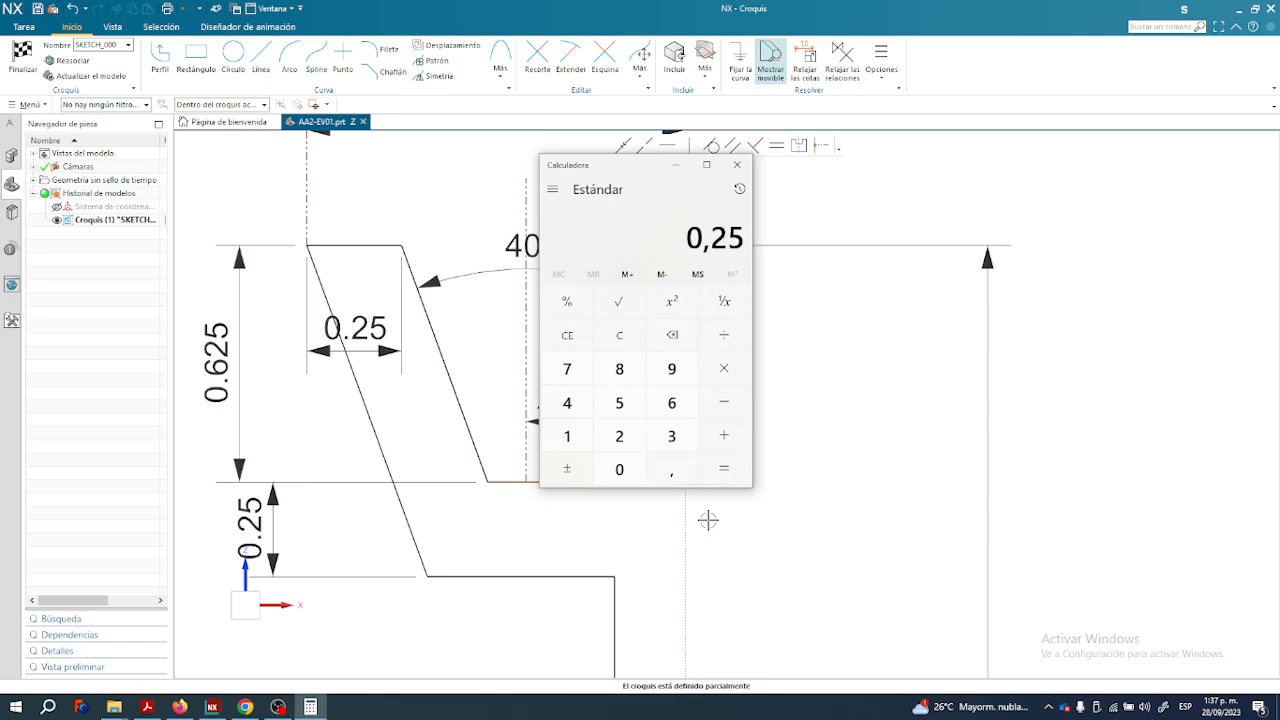
text(/2)
key(Return)
click(935, 190)
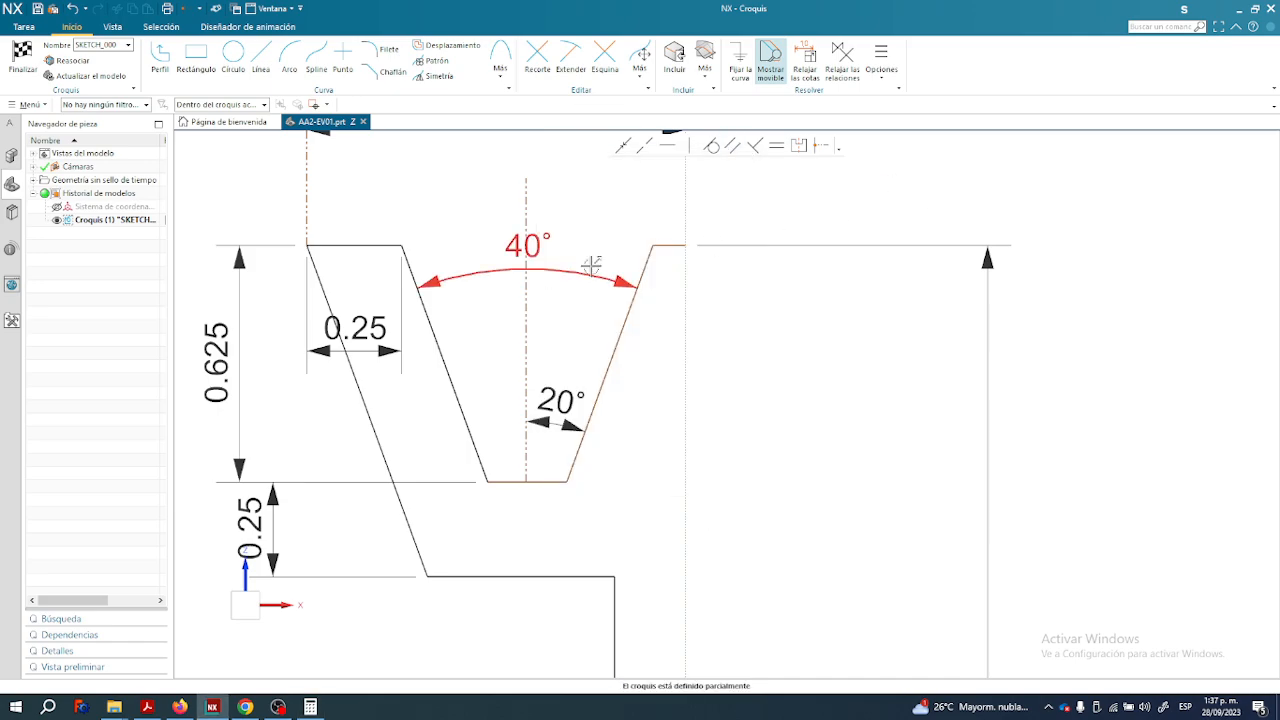
Dimension the short top land between the groove's inner flank and the profile's centreline at 0.125.
click(671, 214)
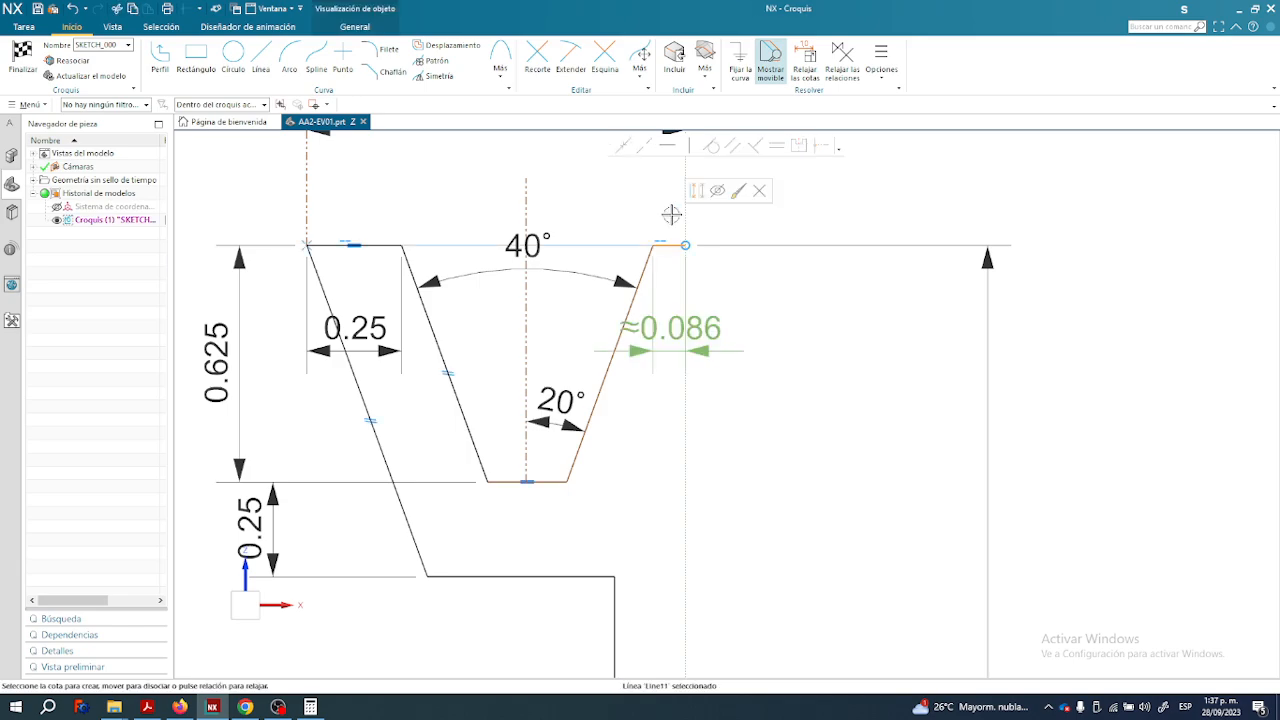
click(679, 323)
text(0.125)
key(Return)
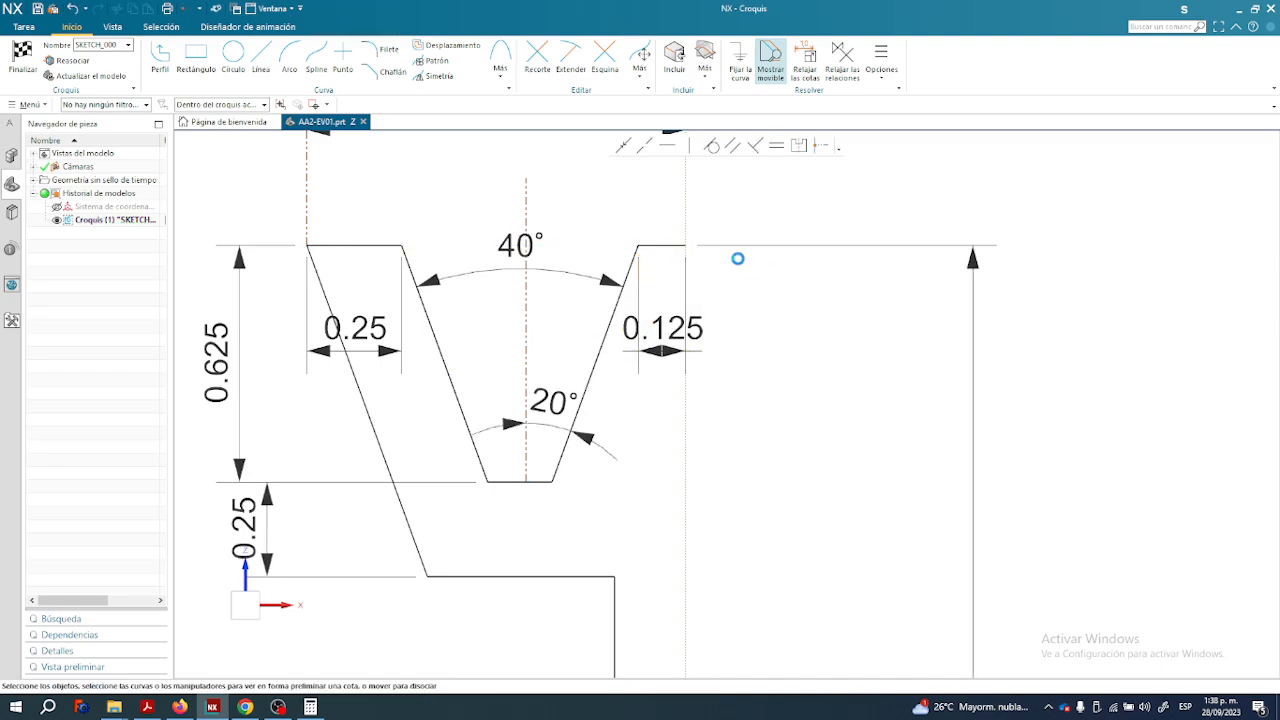
Delete the groove's vertical reference line together with its 20° dimension, and undo that deletion.
scroll(522, 479, up, 2)
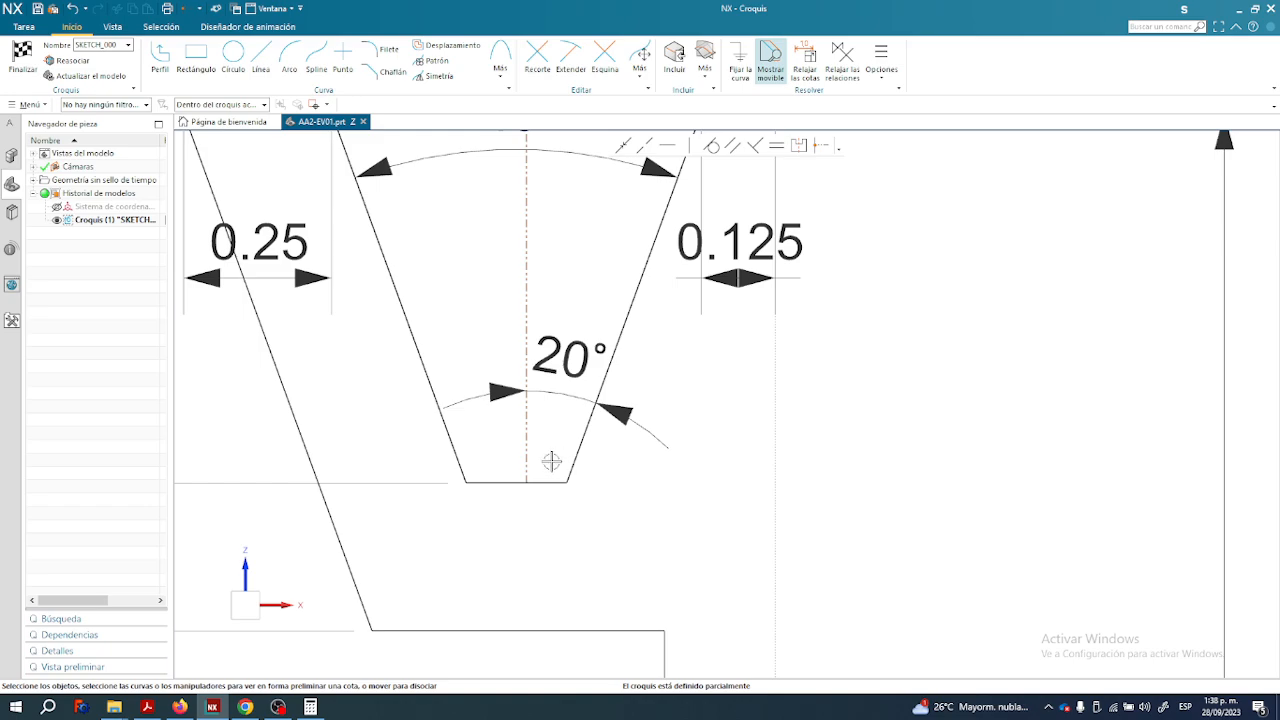
scroll(534, 451, down, 2)
scroll(540, 449, up, 2)
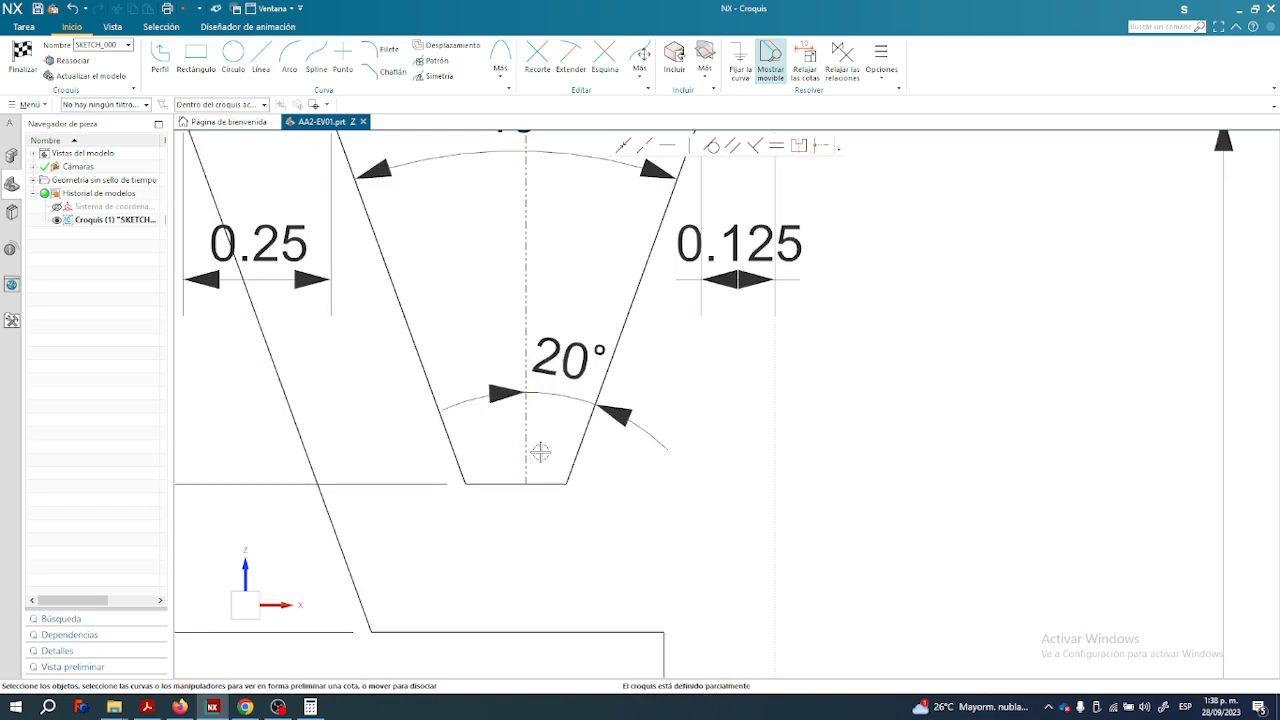
scroll(540, 452, down, 2)
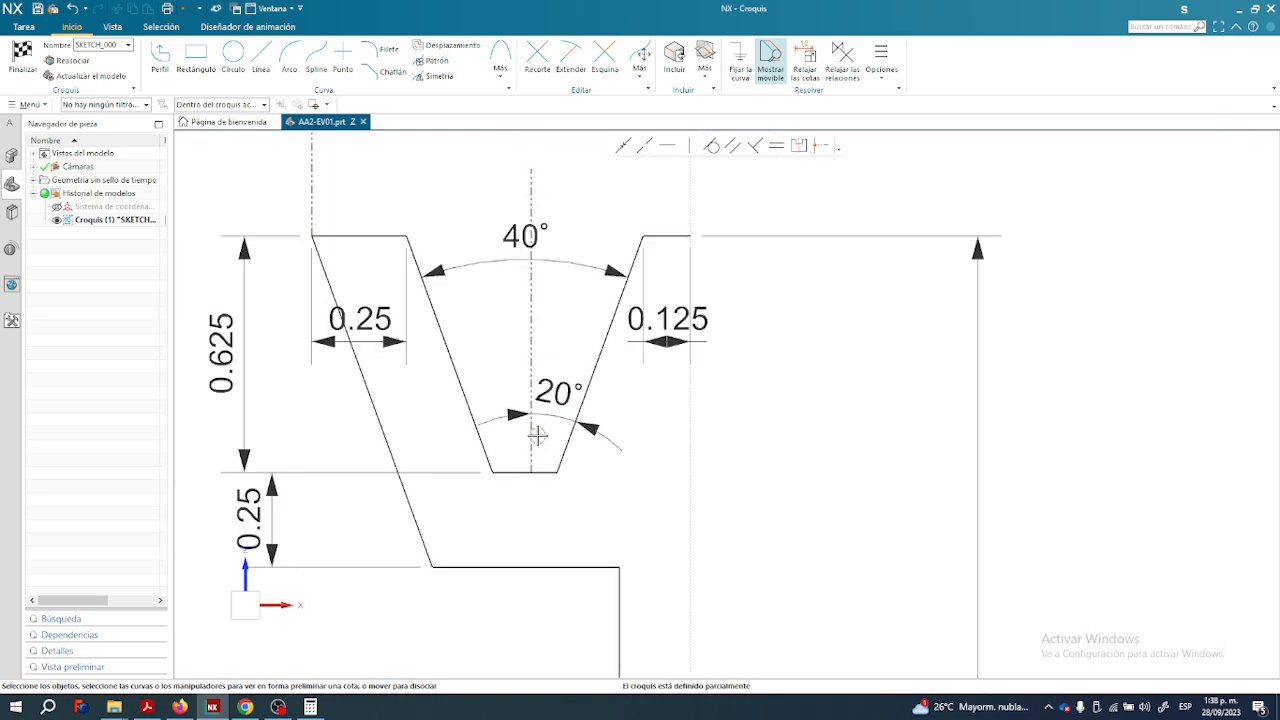
click(532, 311)
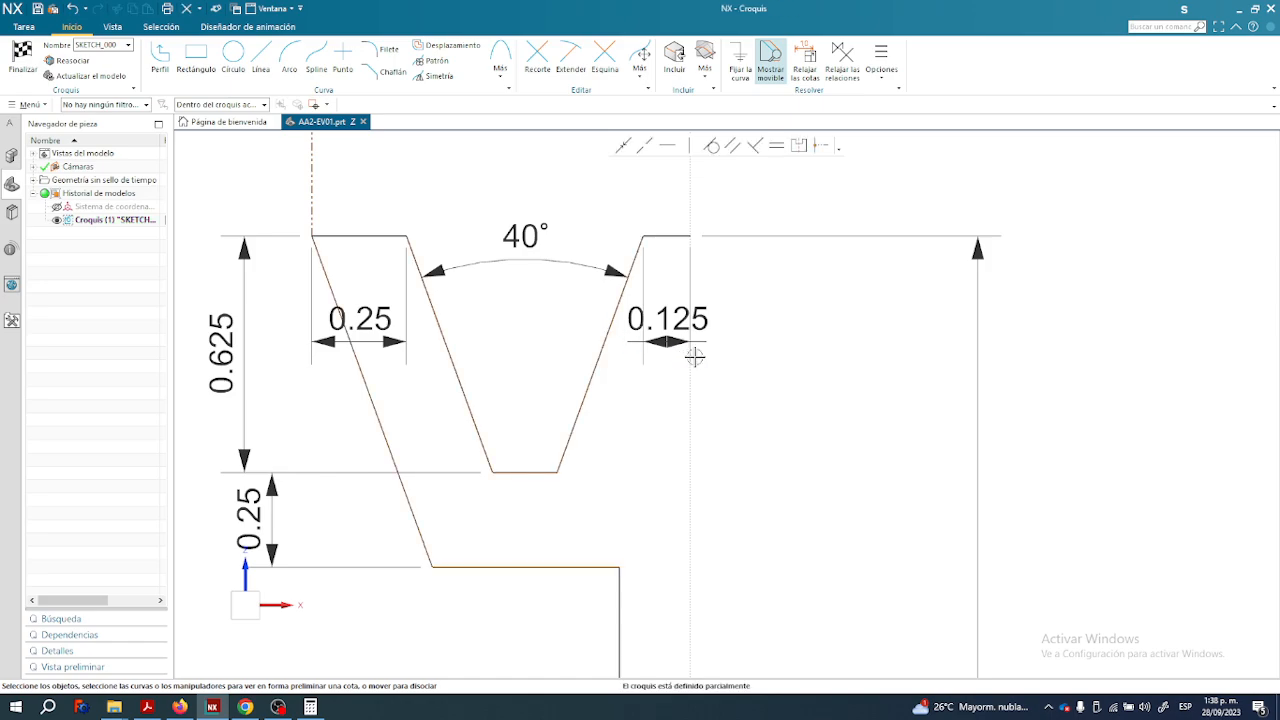
scroll(699, 359, down, 1)
scroll(699, 360, up, 1)
key(ctrl+z)
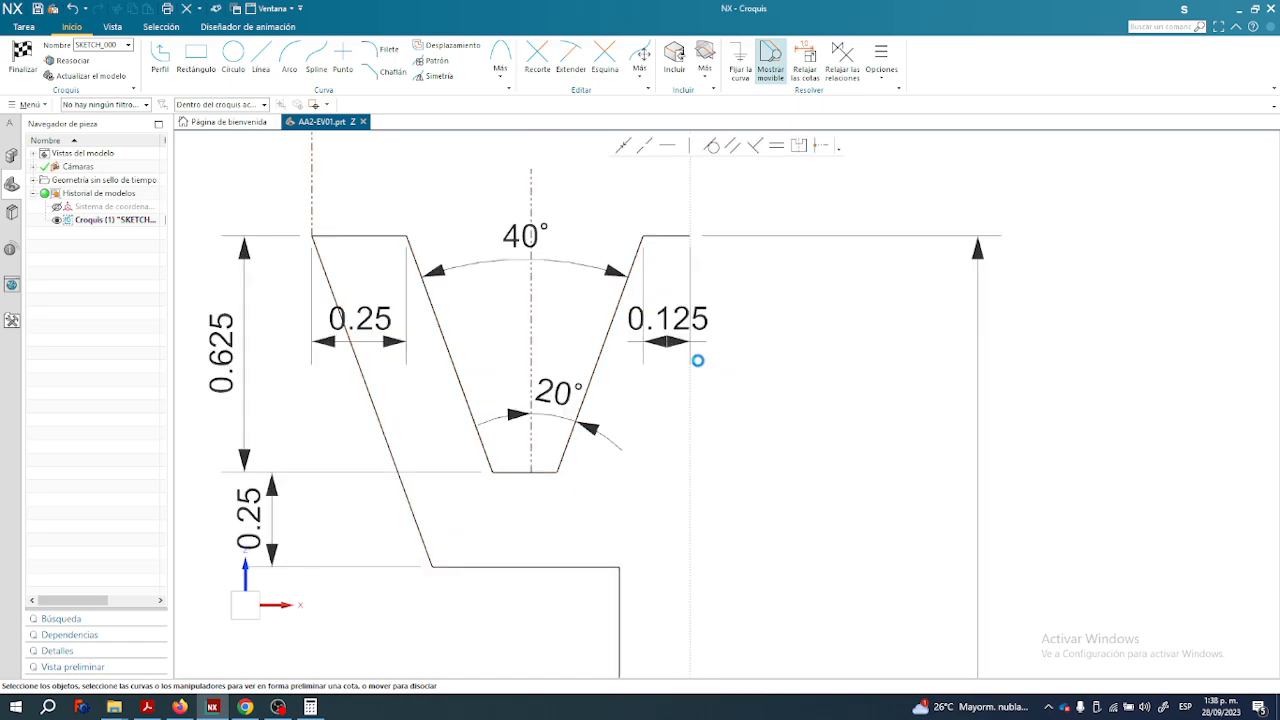
Move the vertical reference line sideways along the groove floor, and select the floor line to inspect its relations.
scroll(514, 449, down, 1)
scroll(519, 452, up, 2)
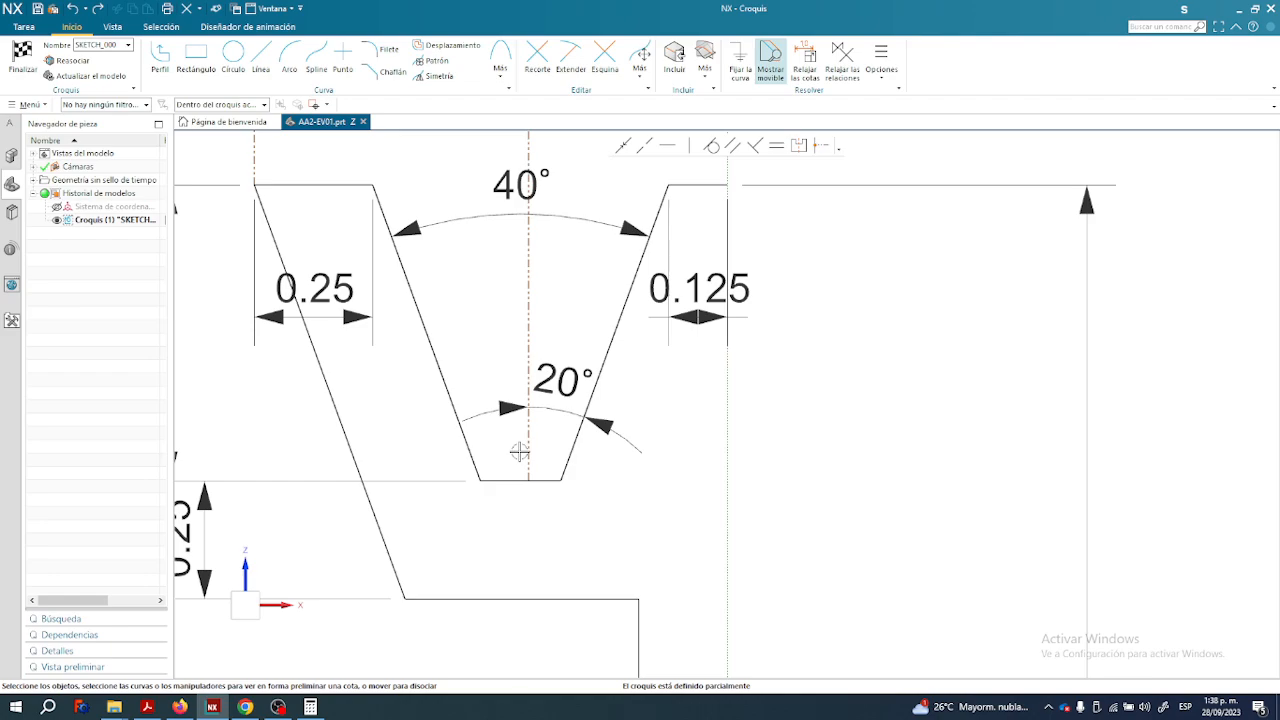
scroll(513, 446, up, 1)
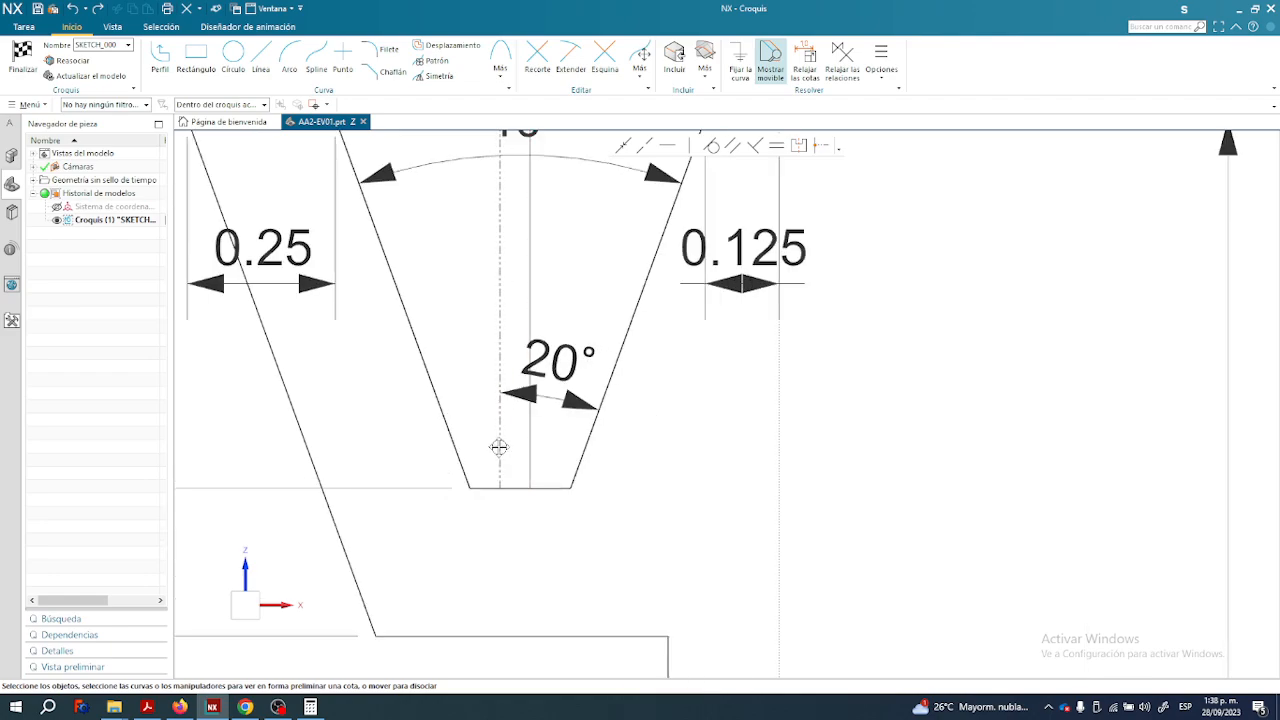
mouse_move(516, 450)
mouse_down()
mouse_move(505, 456)
mouse_move(534, 457)
mouse_up()
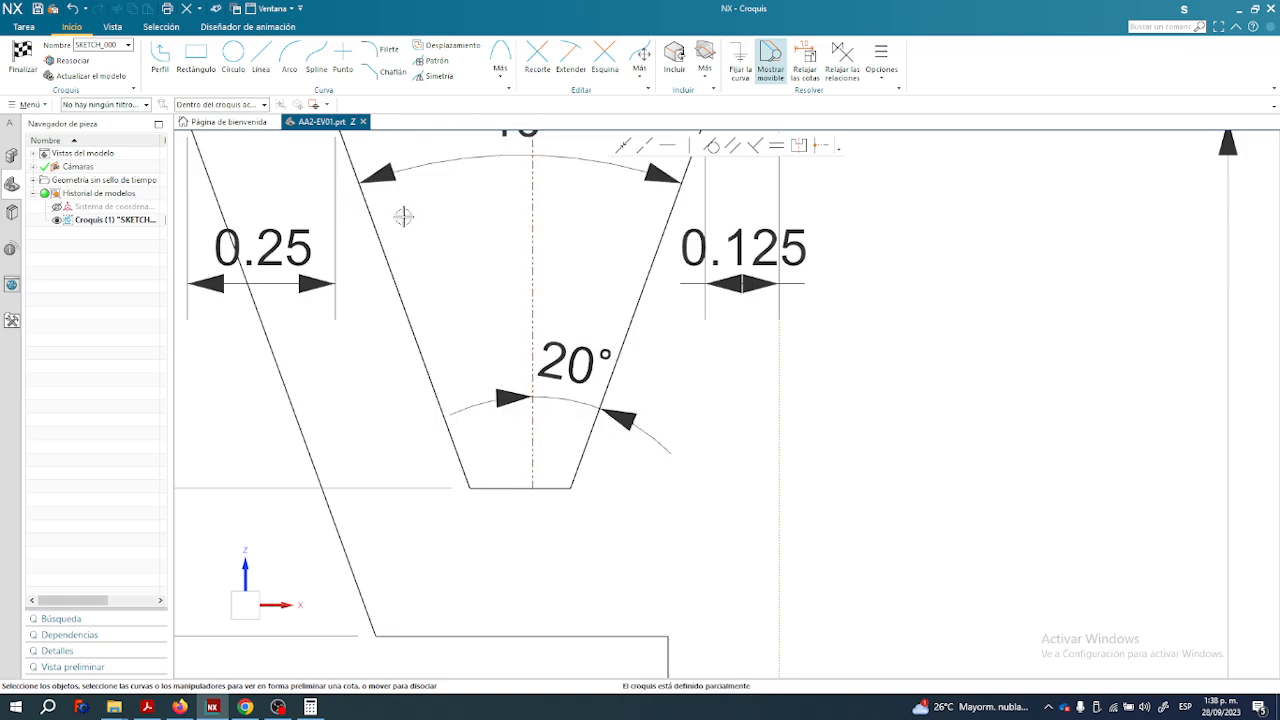
click(495, 491)
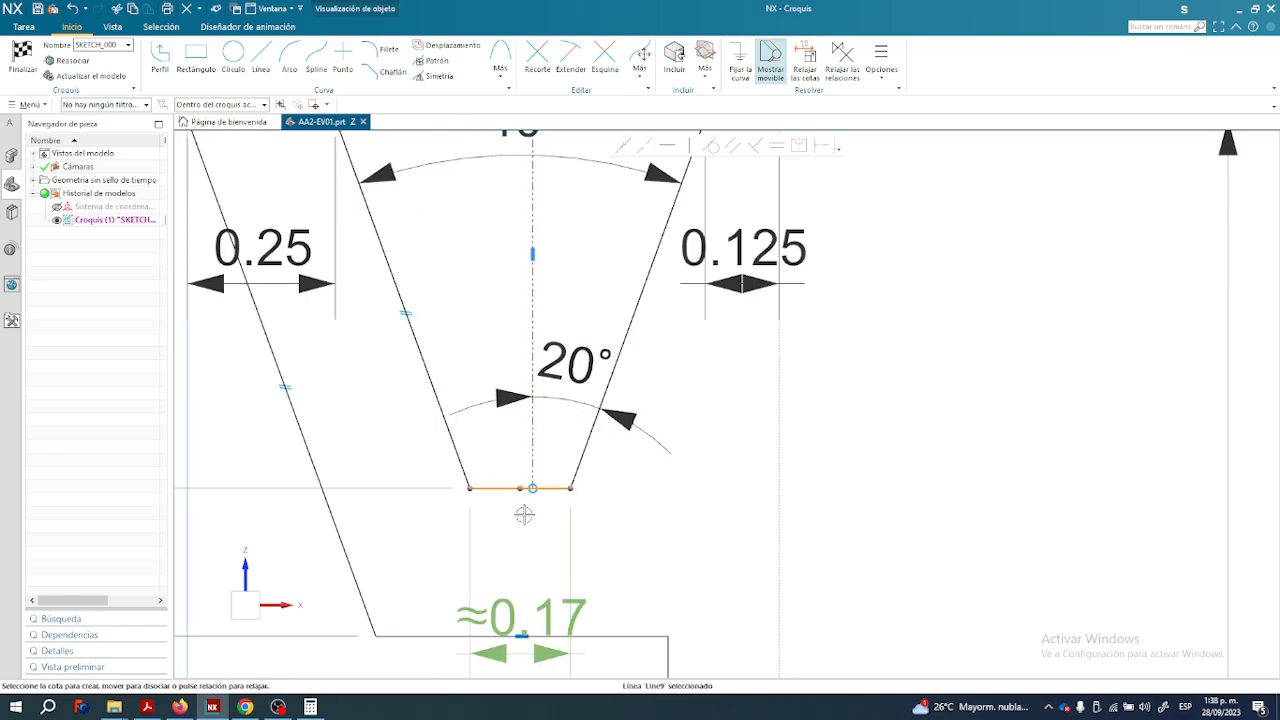
scroll(563, 570, down, 2)
key(Escape)
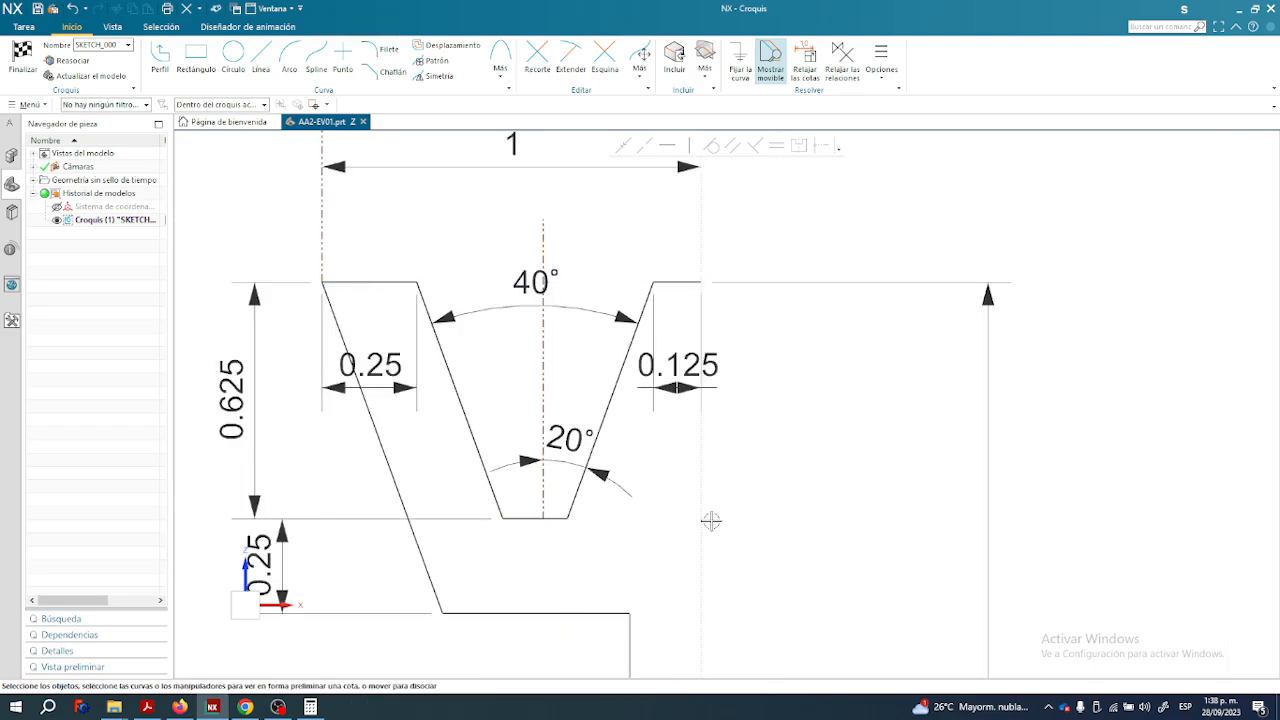
Try to align the vertical reference line with the groove floor's midpoint using the midpoint-alignment relation, and cancel.
scroll(717, 526, down, 3)
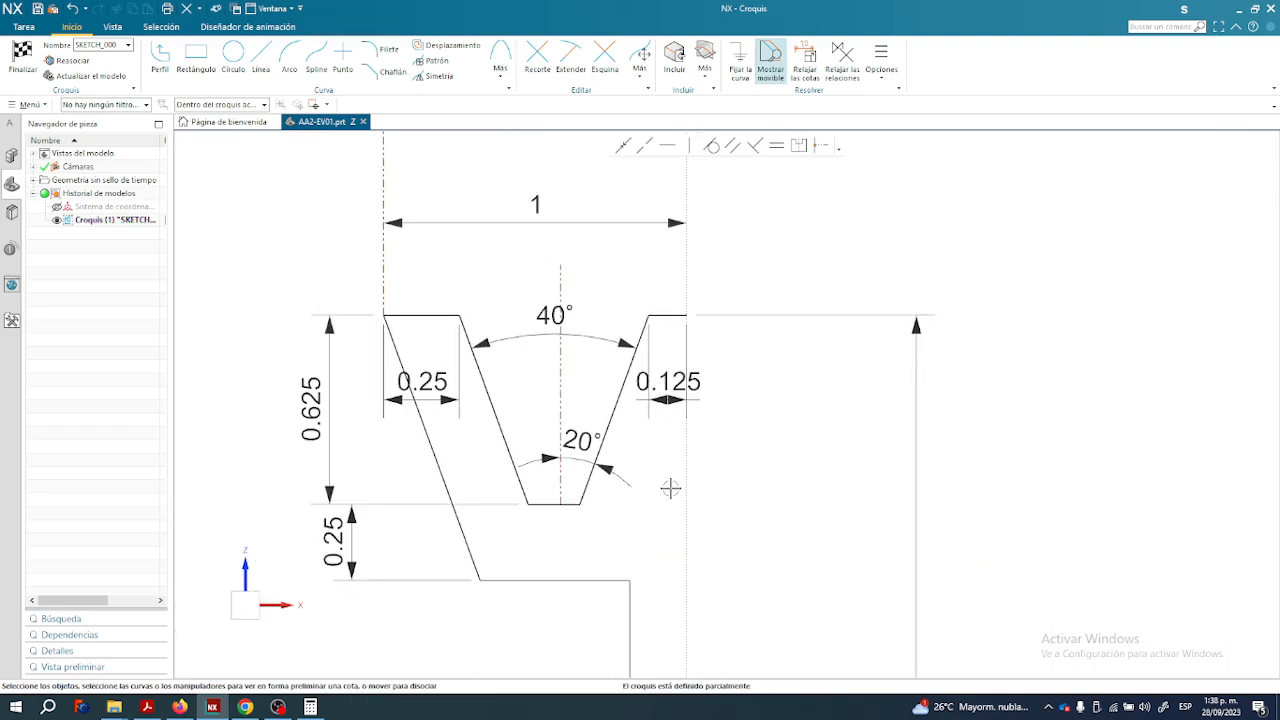
scroll(663, 486, up, 1)
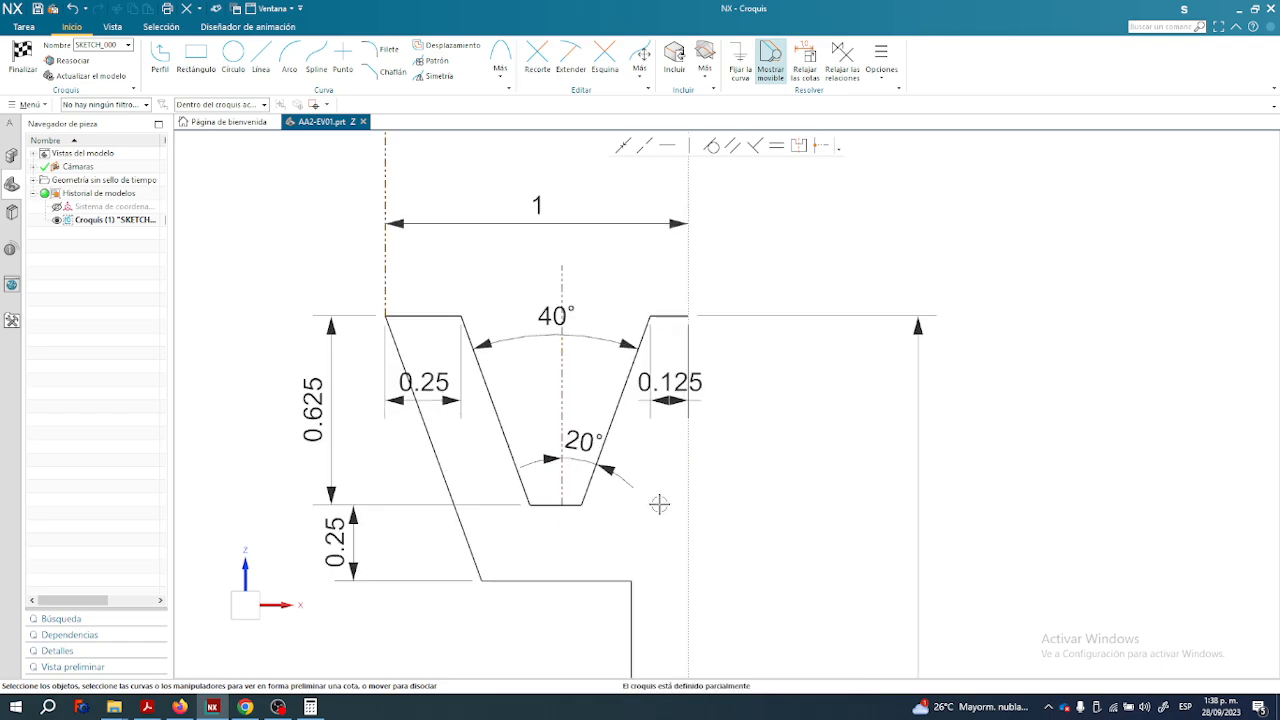
scroll(597, 434, up, 1)
scroll(546, 385, up, 2)
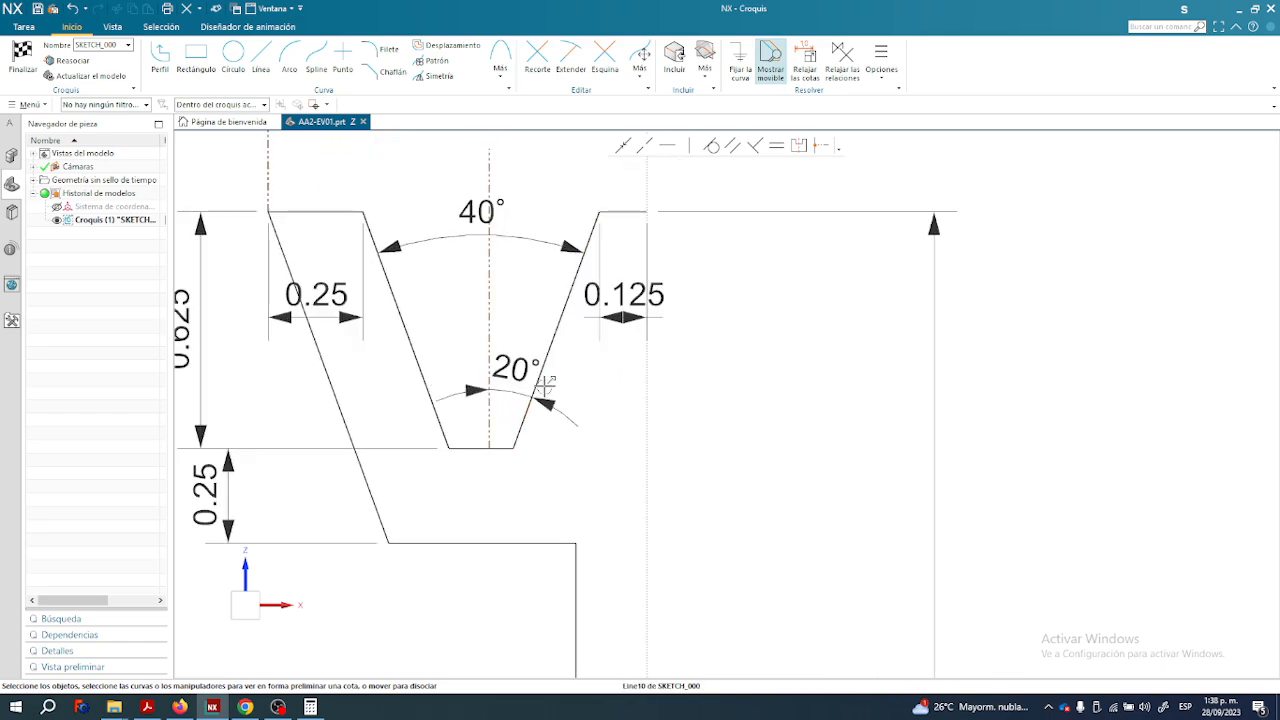
scroll(545, 385, up, 1)
shift+middle_drag(560, 397, 532, 476)
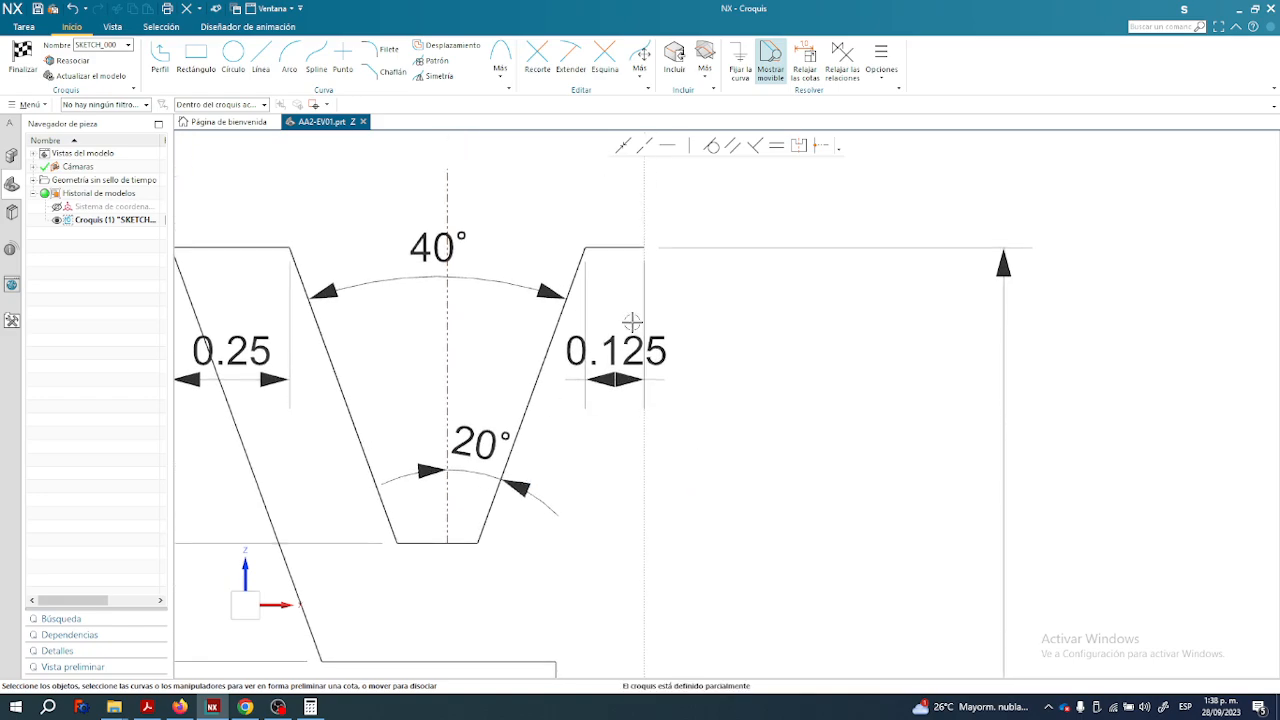
click(839, 147)
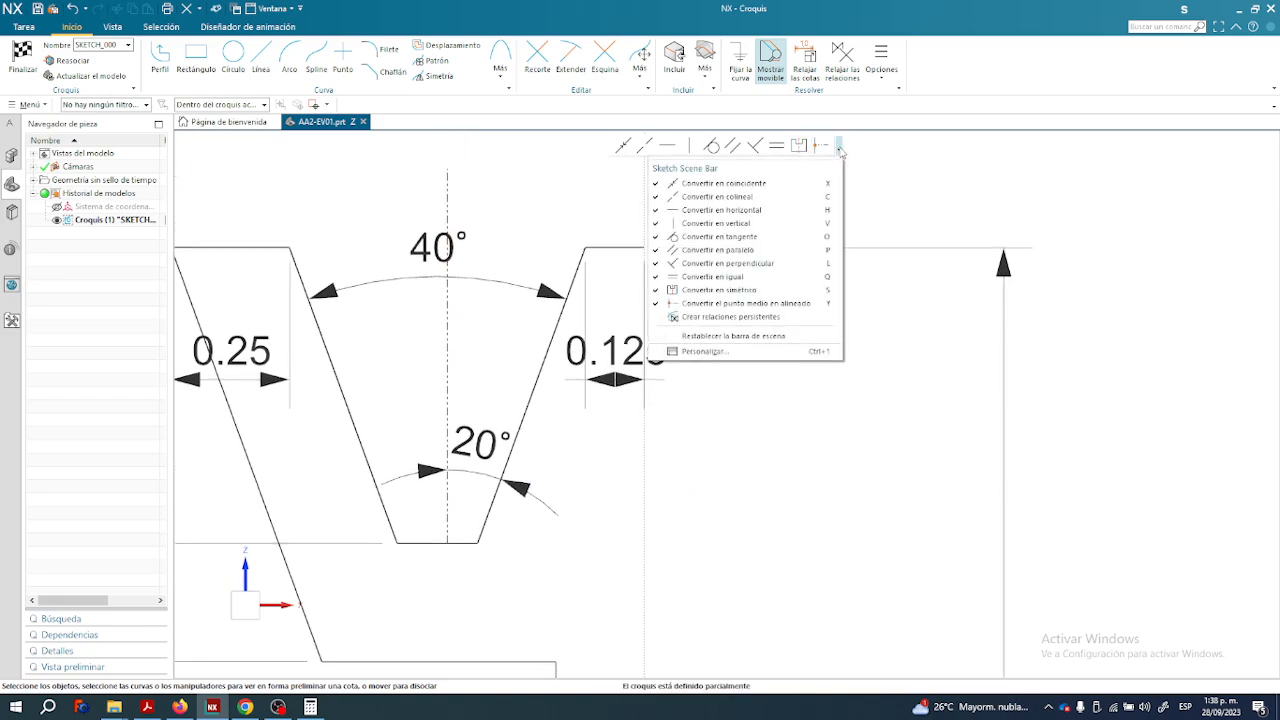
click(820, 145)
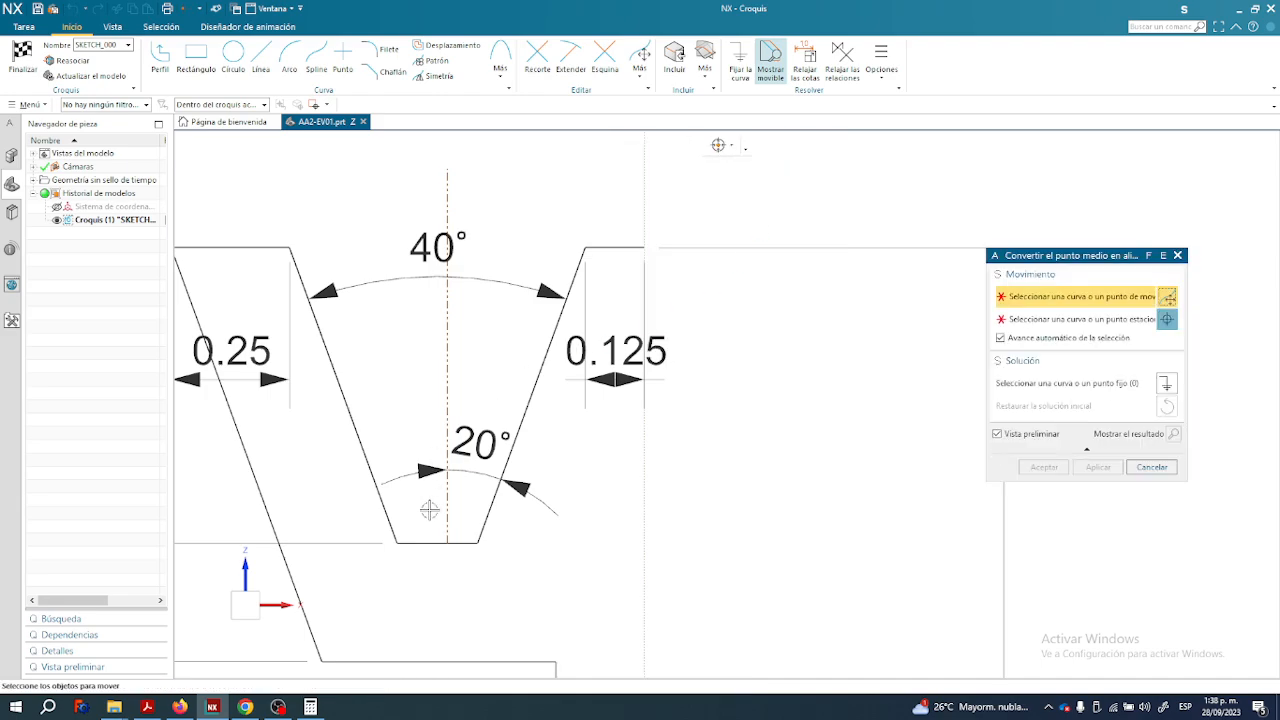
click(448, 523)
click(437, 543)
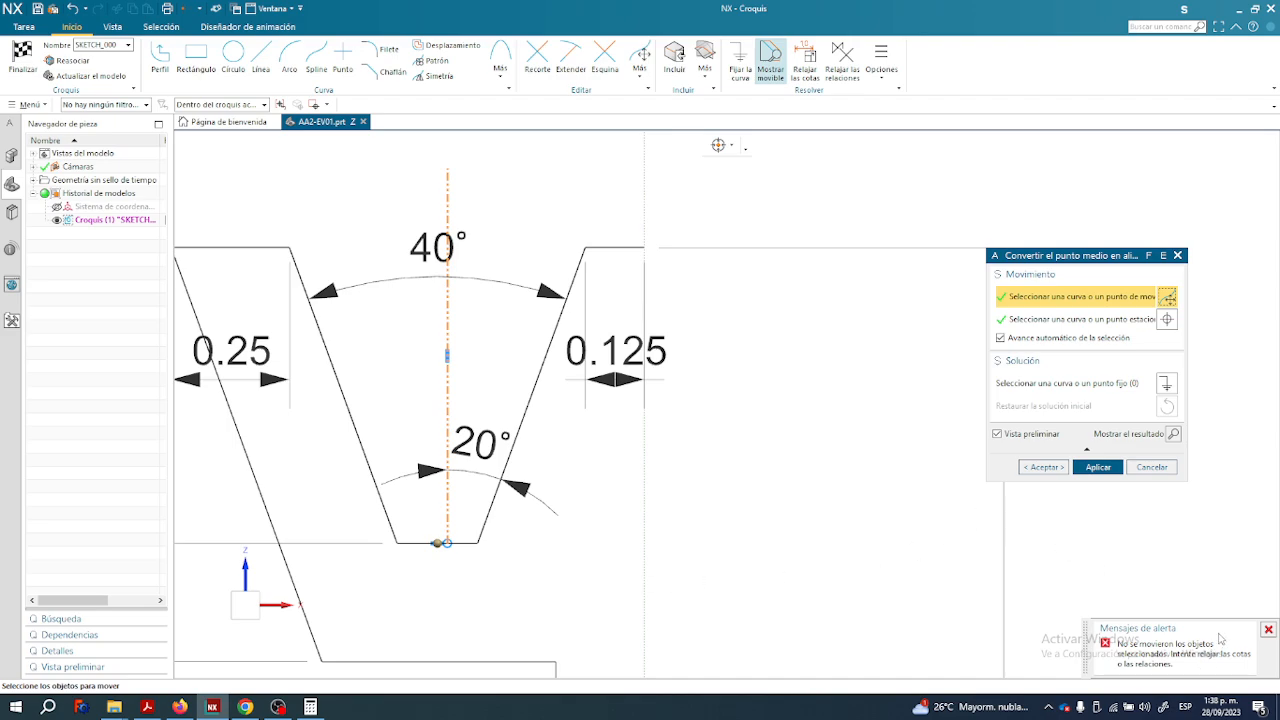
click(1152, 467)
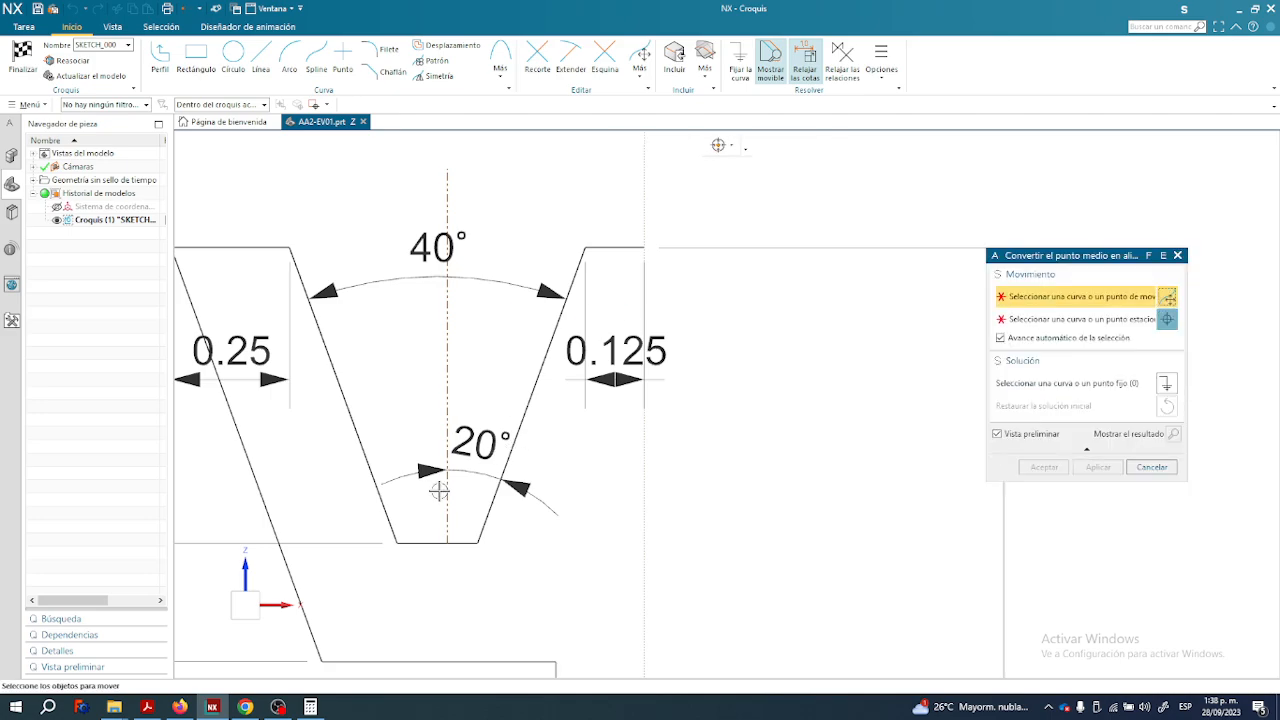
Try the midpoint alignment between the reference line and the groove floor again with dimensions relaxed, and turn that relaxation off.
click(446, 495)
click(438, 543)
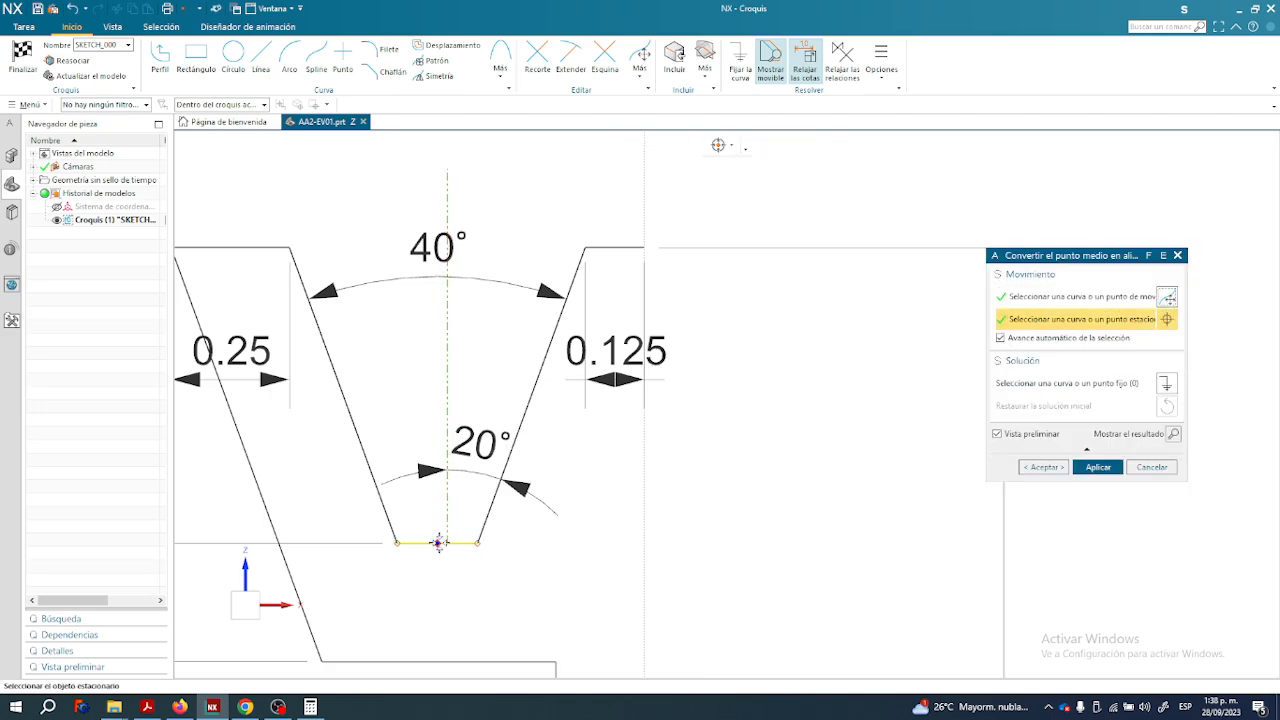
click(1100, 470)
click(637, 374)
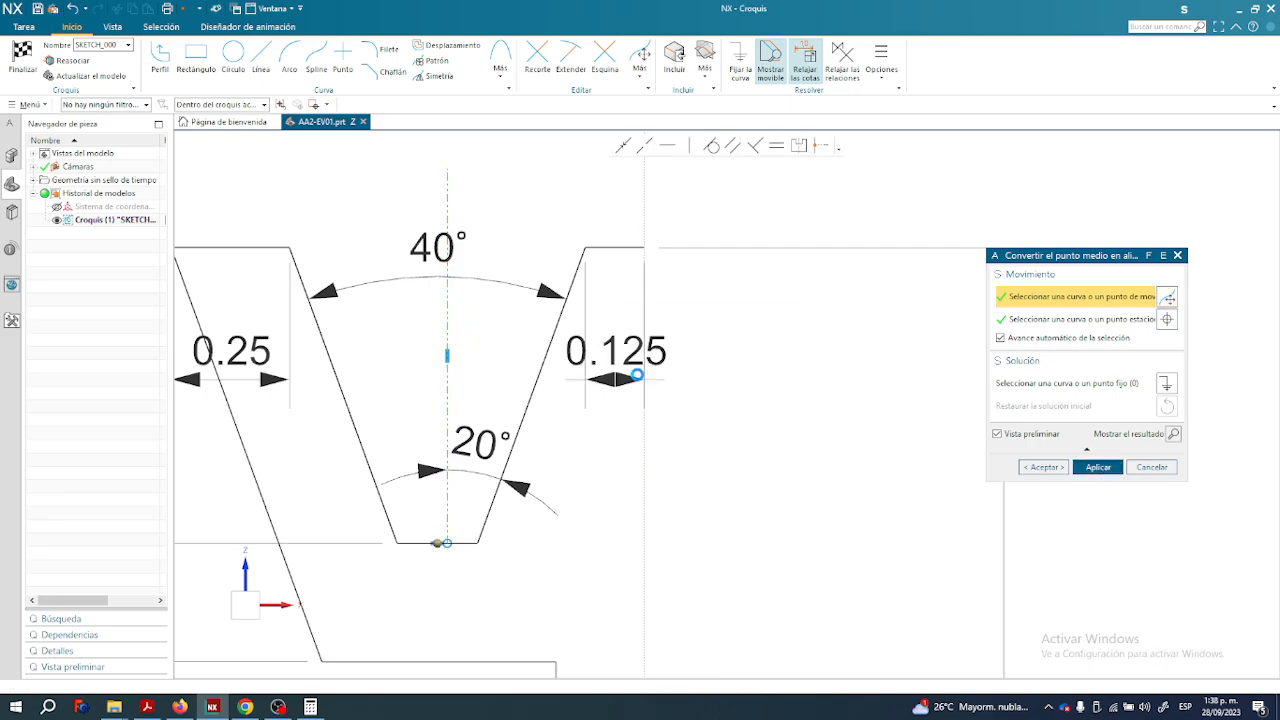
click(806, 70)
click(1151, 467)
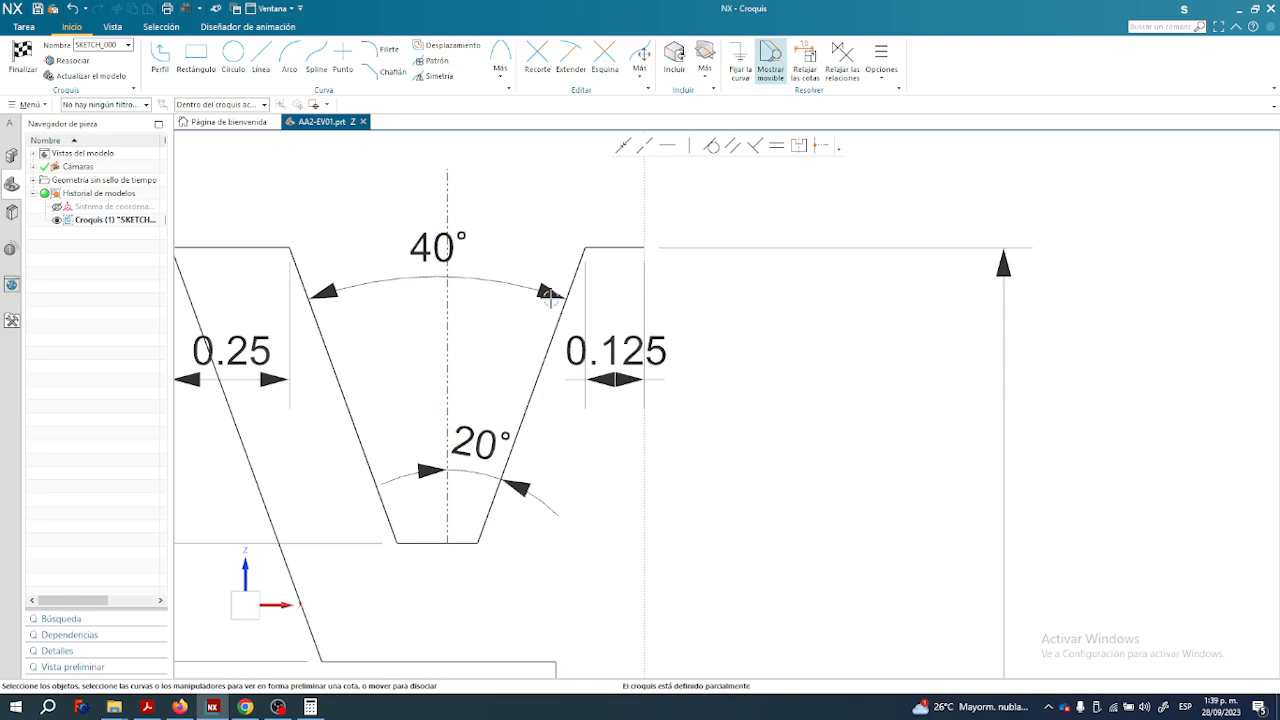
Move the vertical reference line sideways along the groove floor, keeping its lower end on the floor line.
click(445, 540)
scroll(449, 542, down, 1)
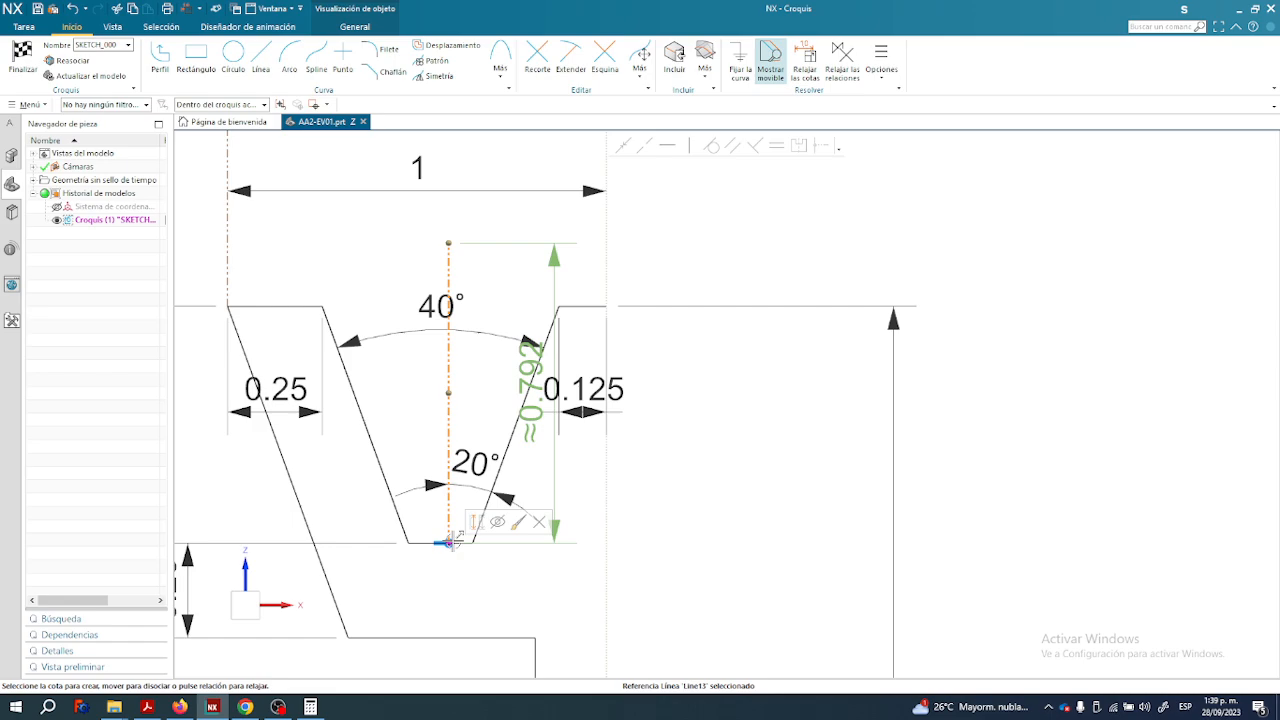
scroll(450, 540, up, 2)
scroll(445, 535, up, 2)
drag(440, 525, 420, 525)
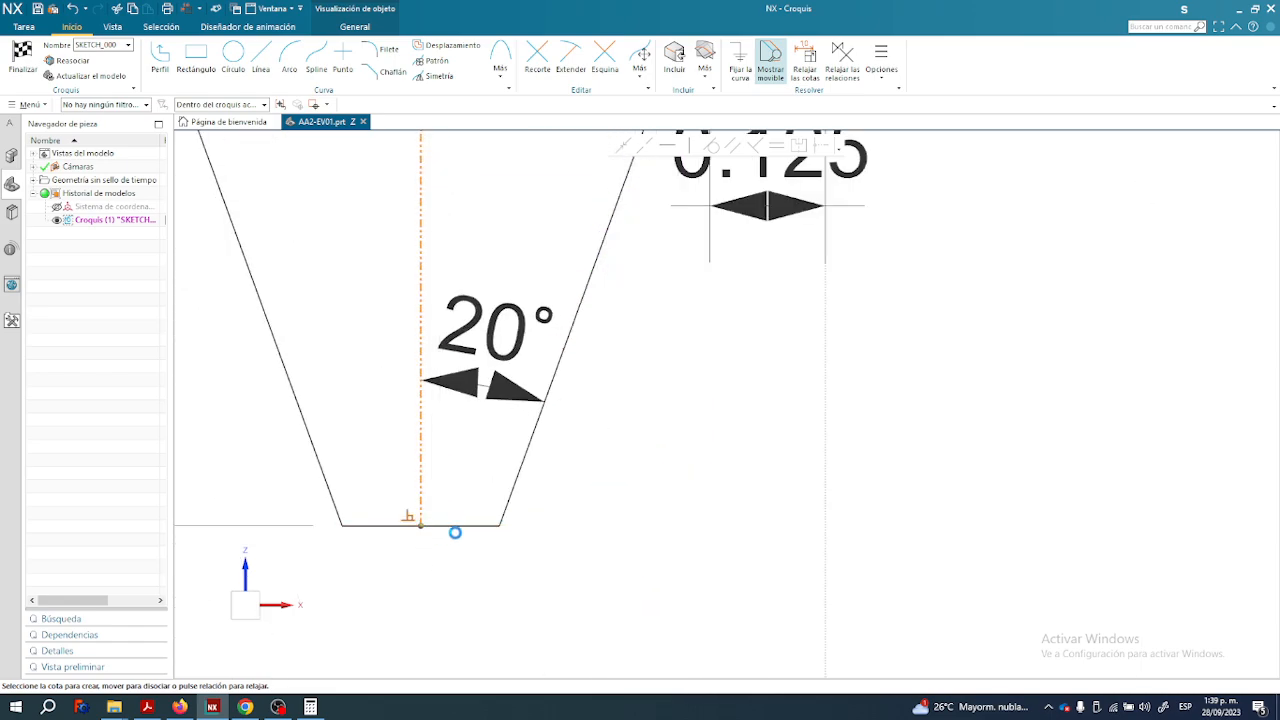
scroll(457, 529, down, 3)
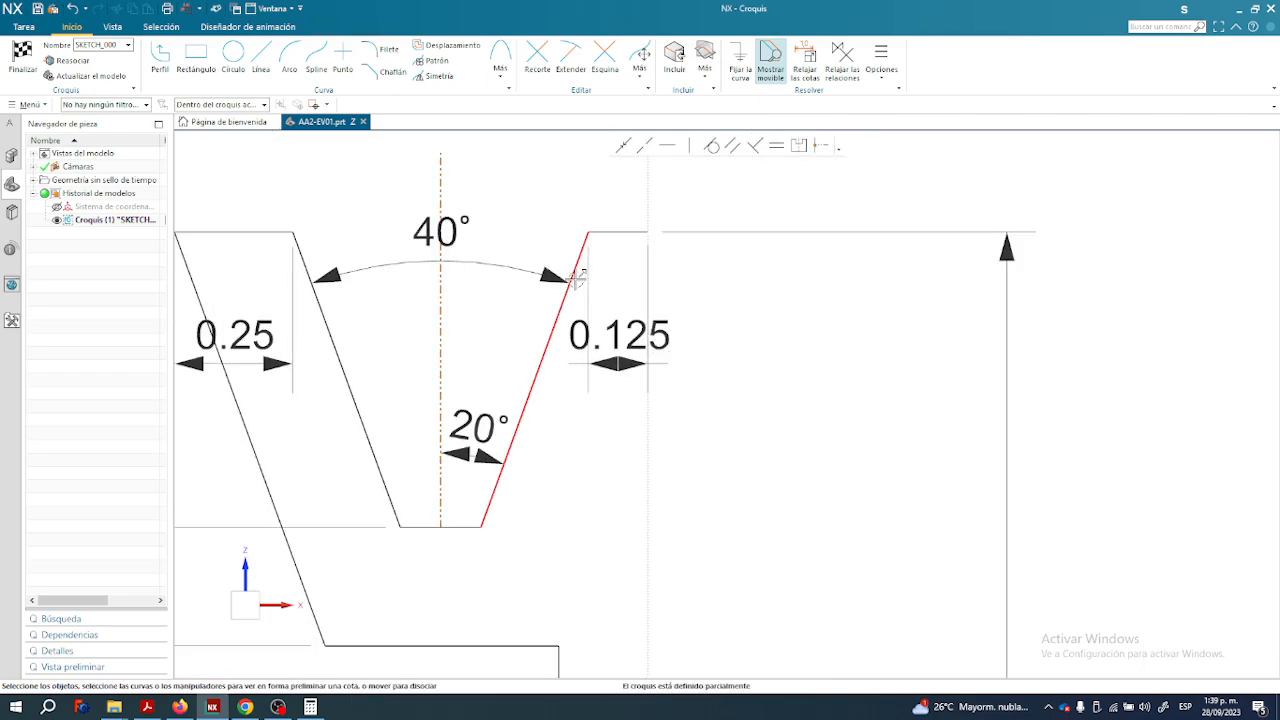
shift+middle_drag(532, 348, 553, 377)
mouse_move(460, 497)
mouse_down()
mouse_move(429, 491)
mouse_move(449, 491)
mouse_up()
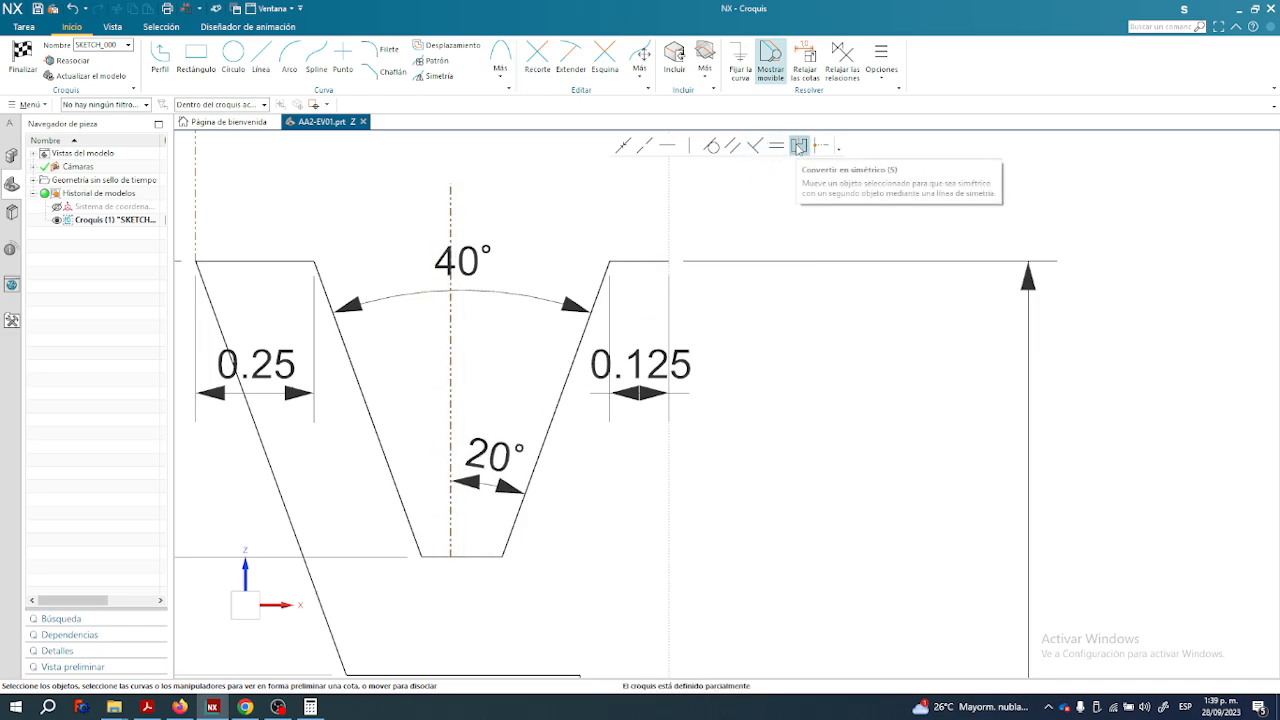
Make the groove's two flanks symmetric about the vertical reference line, and shift the line sideways to test the relation.
click(356, 376)
click(558, 386)
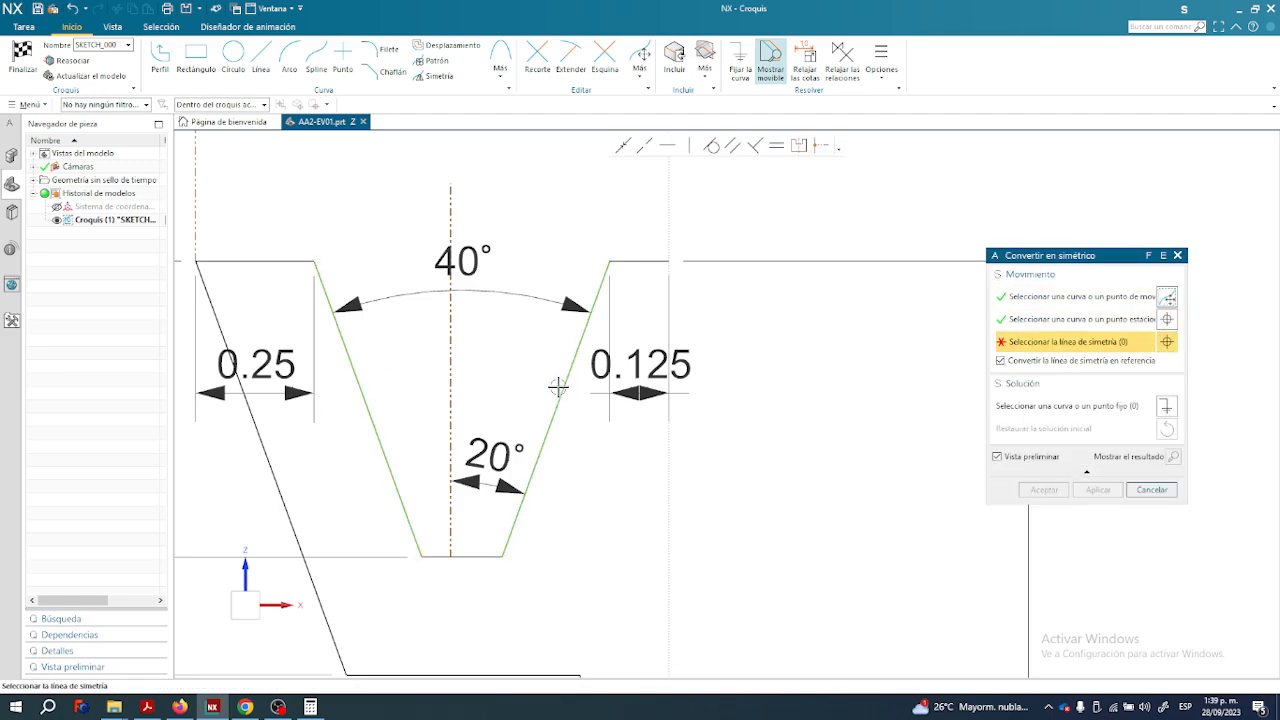
click(451, 407)
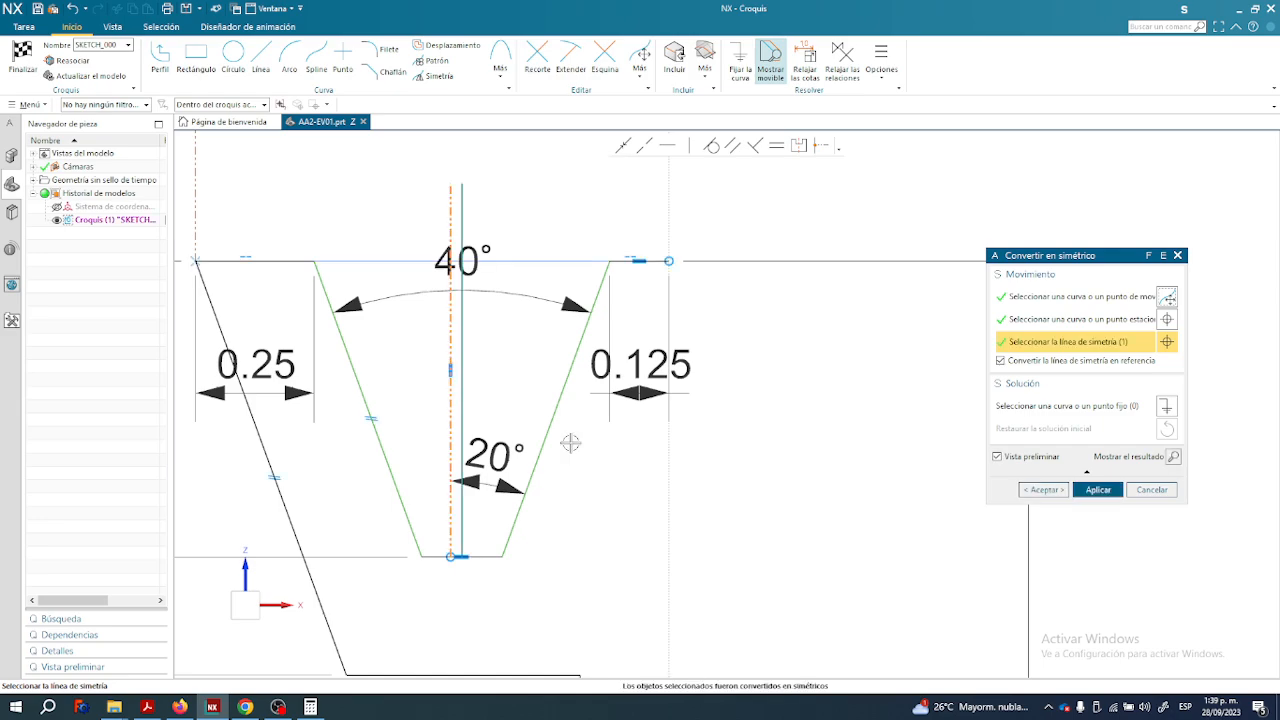
click(1098, 489)
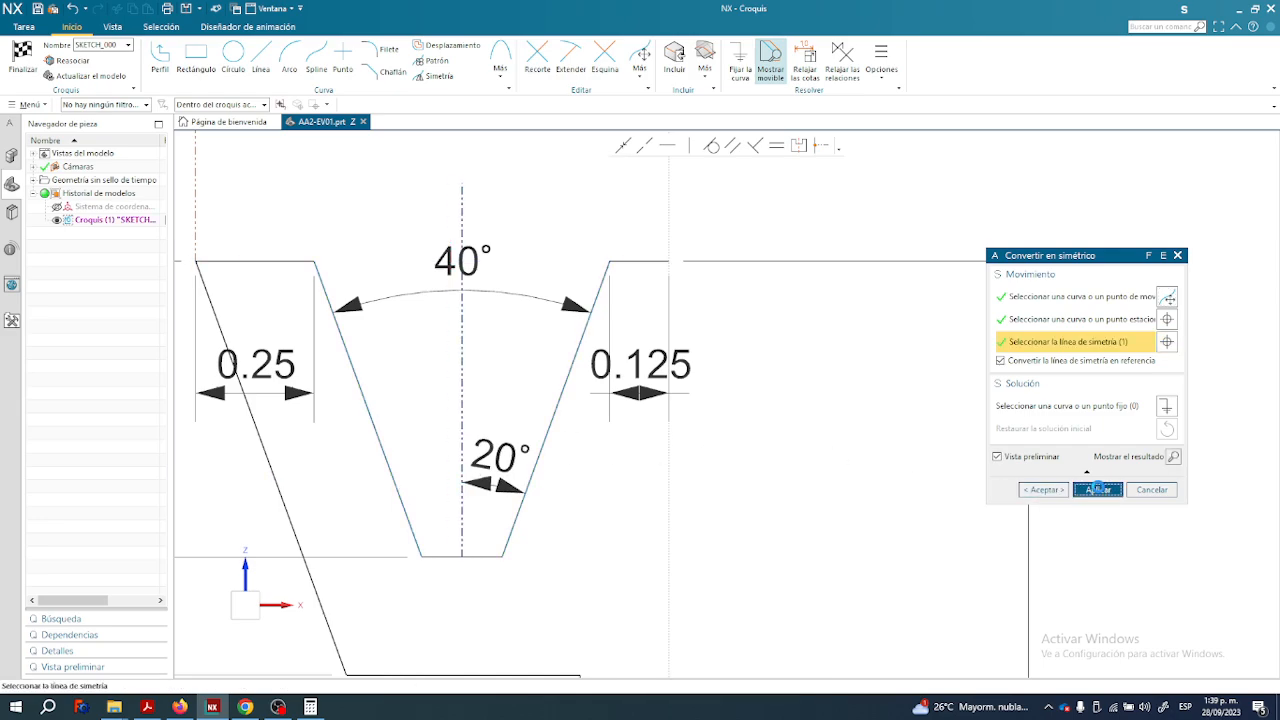
click(1178, 256)
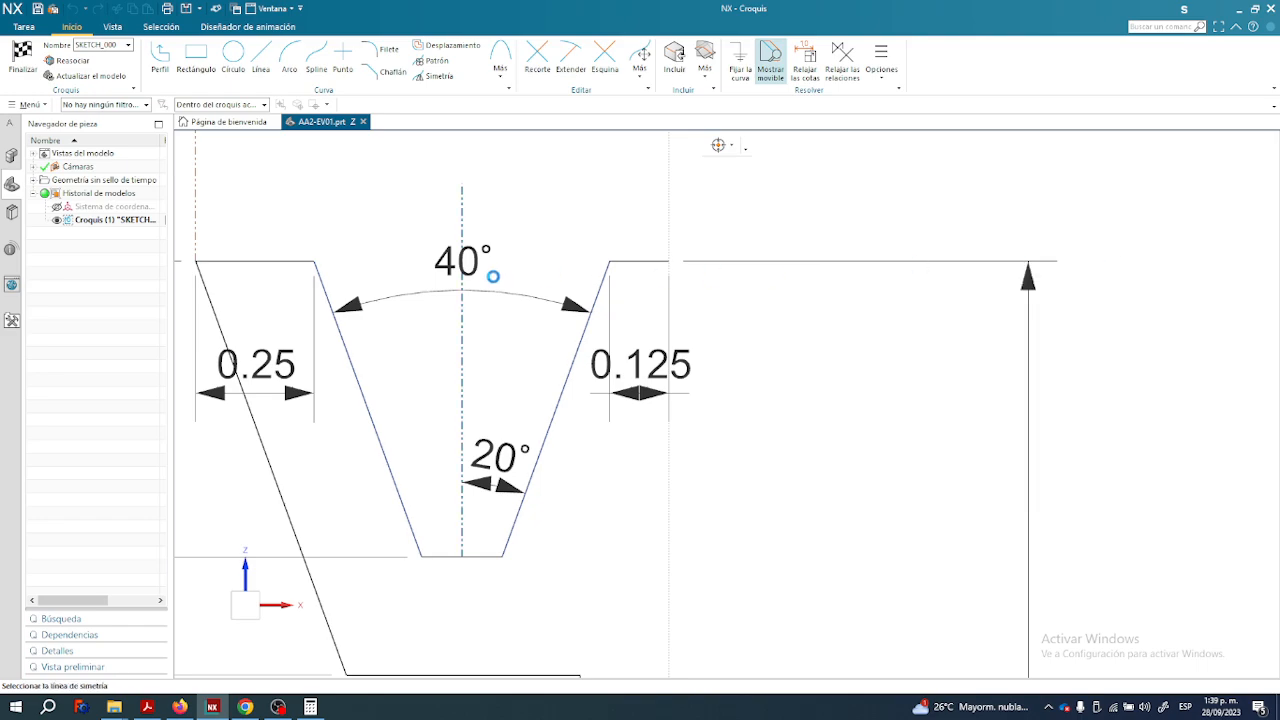
mouse_move(462, 215)
mouse_down()
mouse_move(421, 217)
mouse_move(471, 223)
mouse_move(450, 225)
mouse_up()
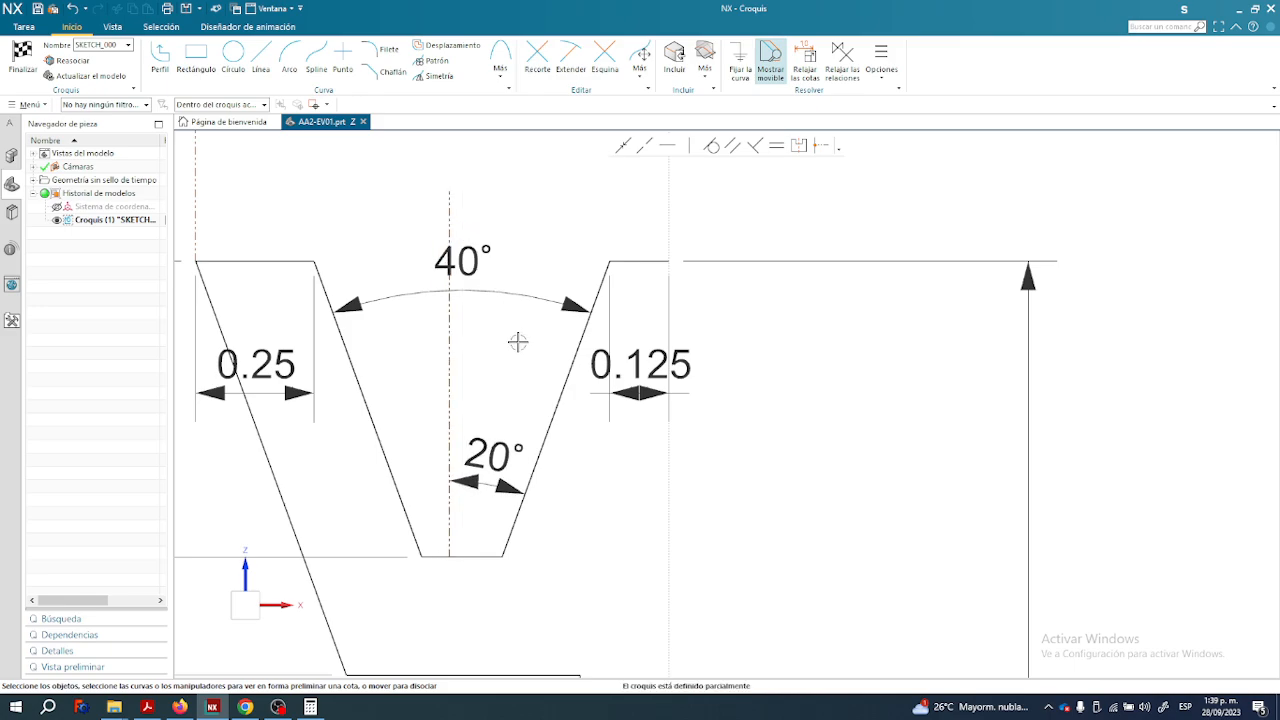
Move the 0.25 dimension of the outer top land above the profile, clear of the slanted edge.
scroll(518, 342, down, 3)
mouse_move(535, 394)
shift+middle_down()
mouse_move(476, 367)
mouse_move(455, 300)
shift+middle_up()
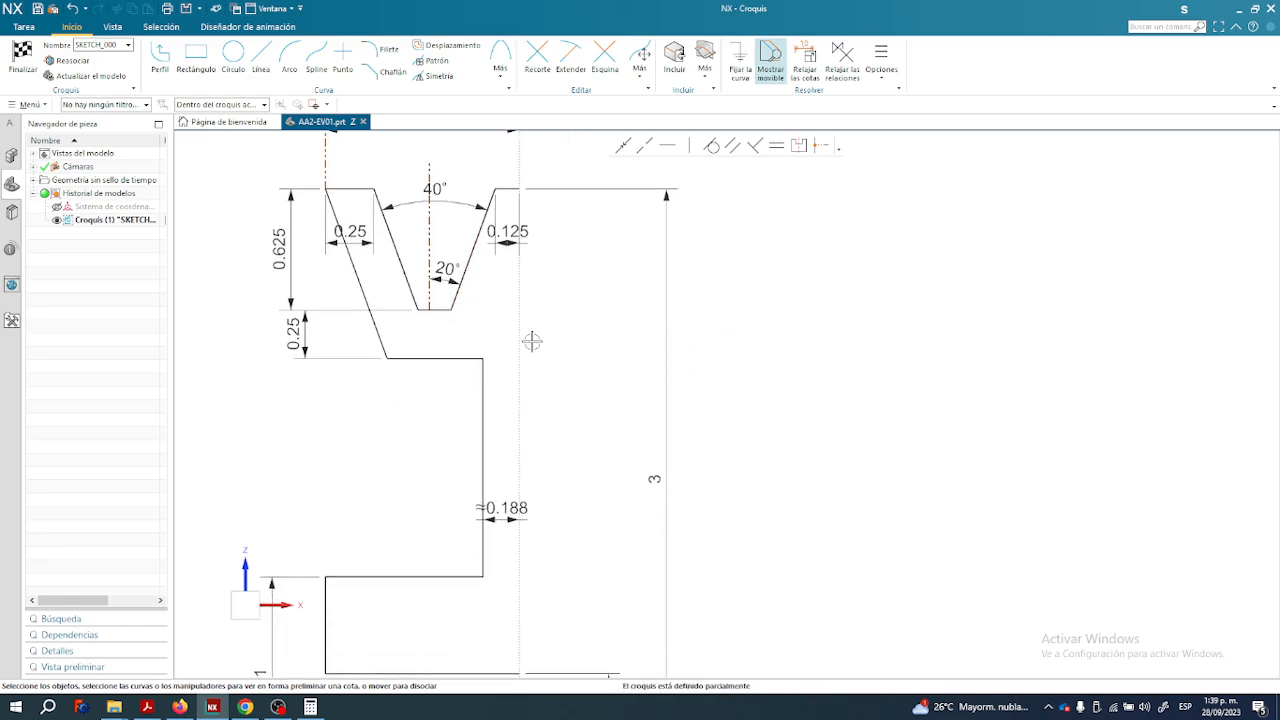
scroll(531, 342, down, 2)
scroll(471, 277, up, 4)
shift+middle_drag(433, 259, 506, 326)
drag(390, 297, 465, 250)
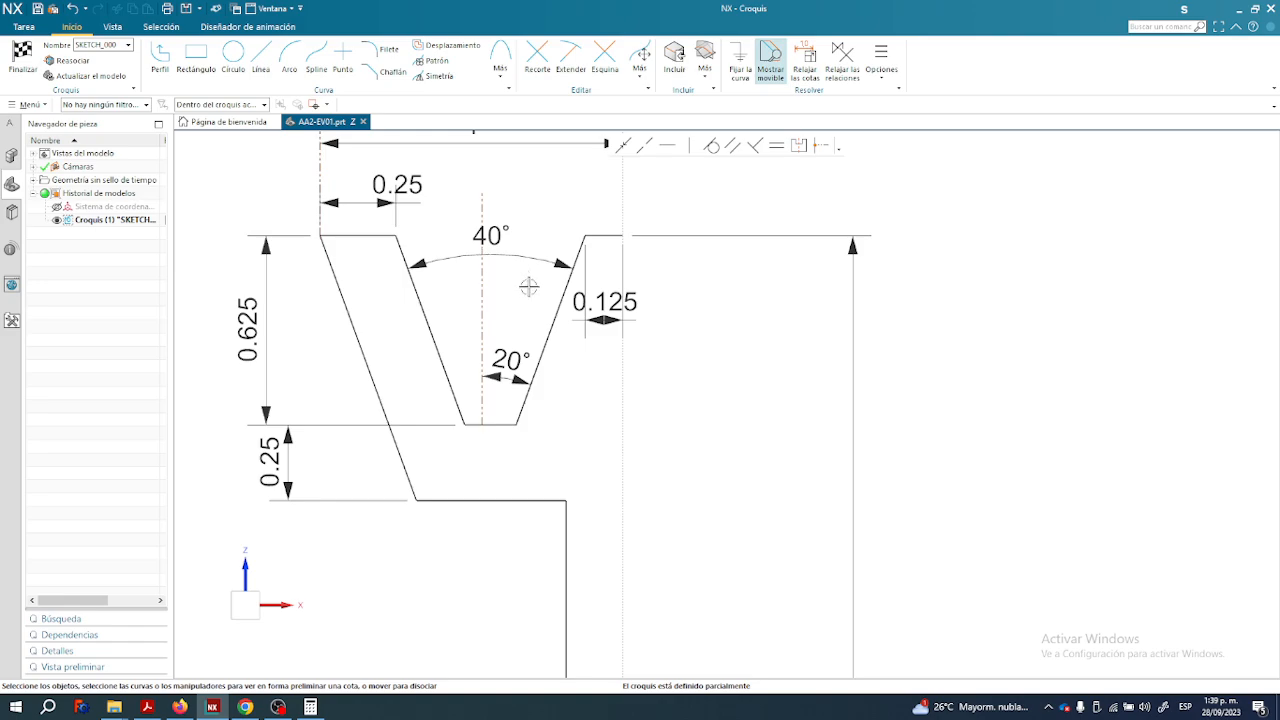
click(839, 146)
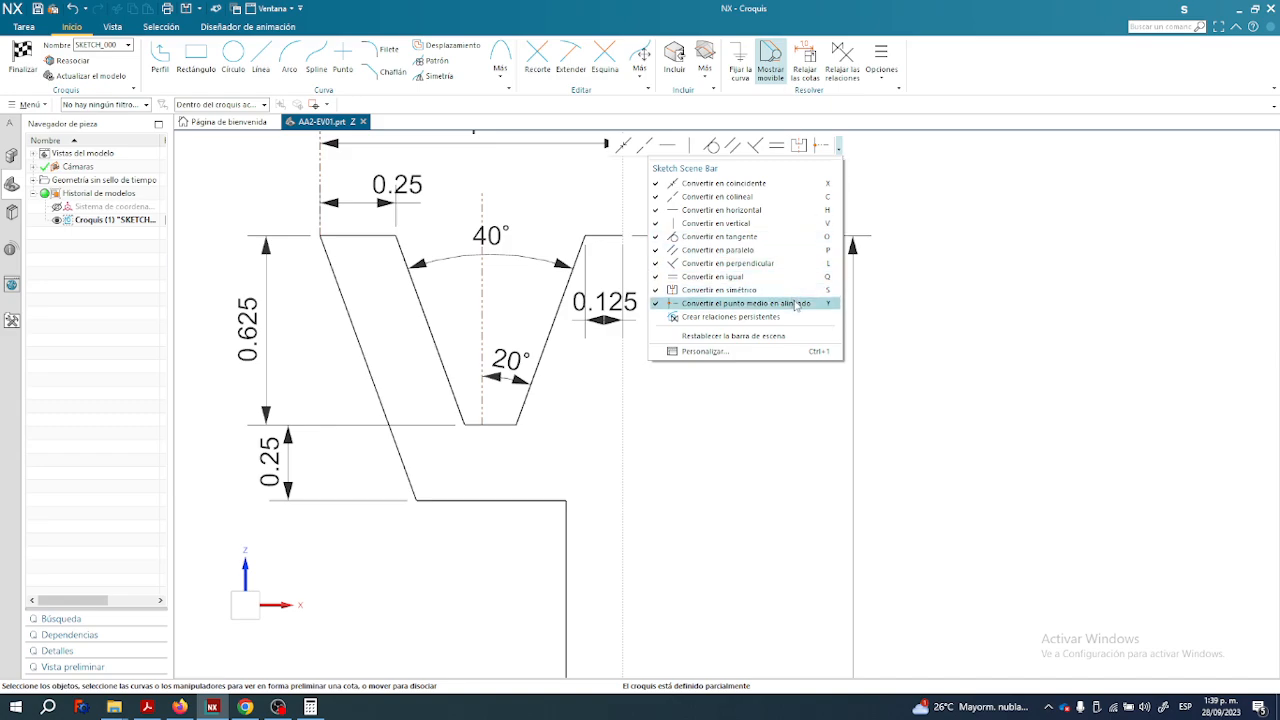
click(495, 465)
mouse_move(495, 417)
middle_down()
mouse_move(486, 446)
mouse_move(457, 437)
mouse_move(464, 446)
mouse_move(457, 432)
mouse_move(514, 411)
mouse_move(540, 465)
middle_up()
key(F8)
scroll(503, 386, down, 1)
scroll(509, 400, up, 1)
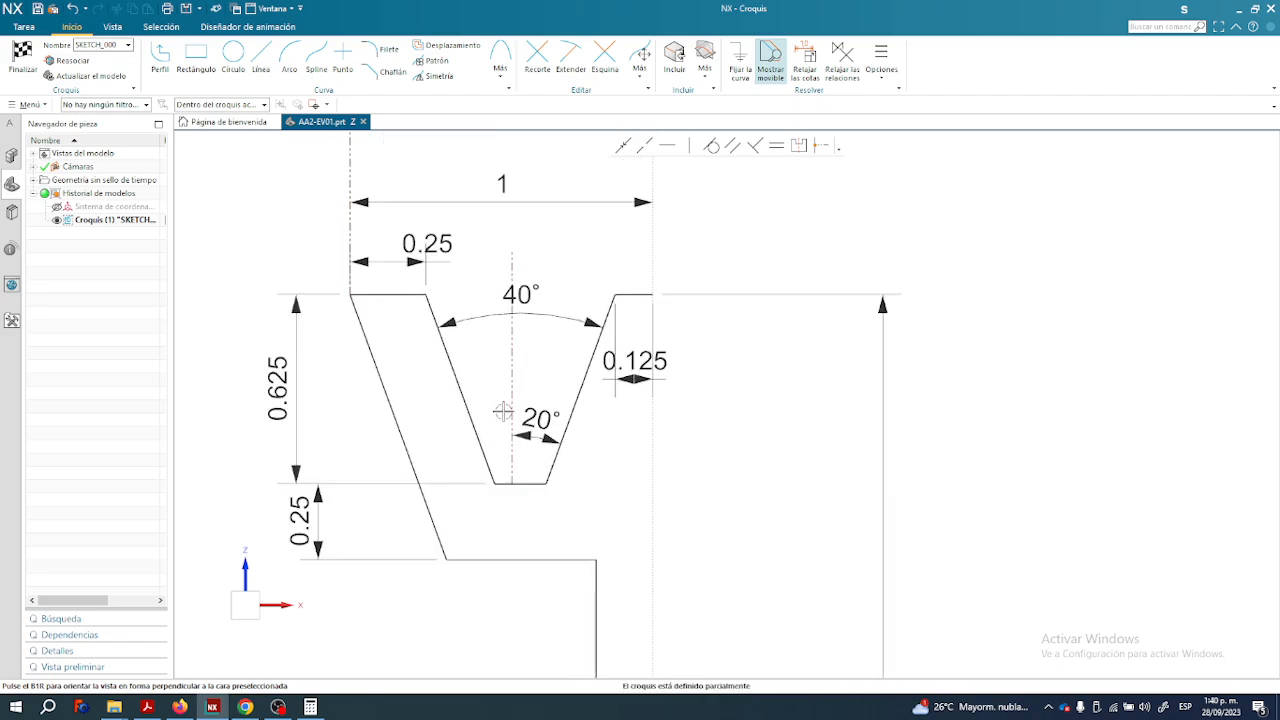
Check the horizontal distance from the reference line's lower end to the floor's inner corner, without creating a dimension.
scroll(525, 420, up, 1)
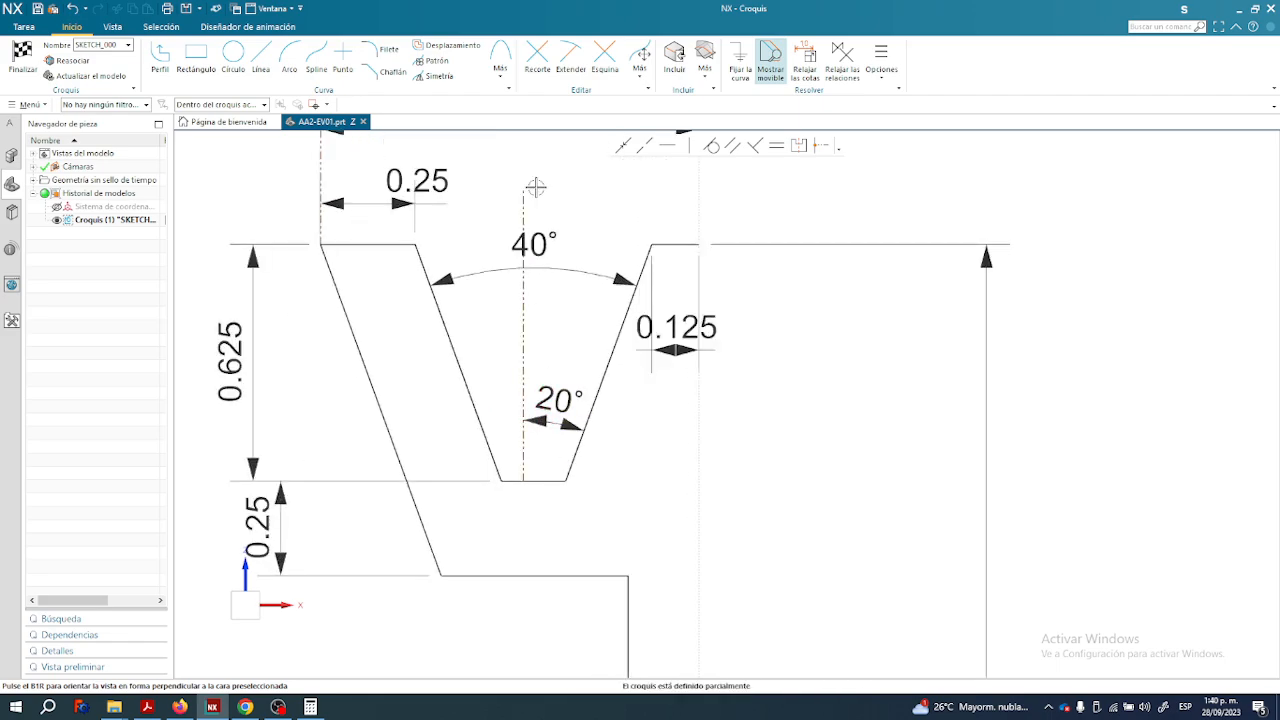
scroll(538, 490, up, 2)
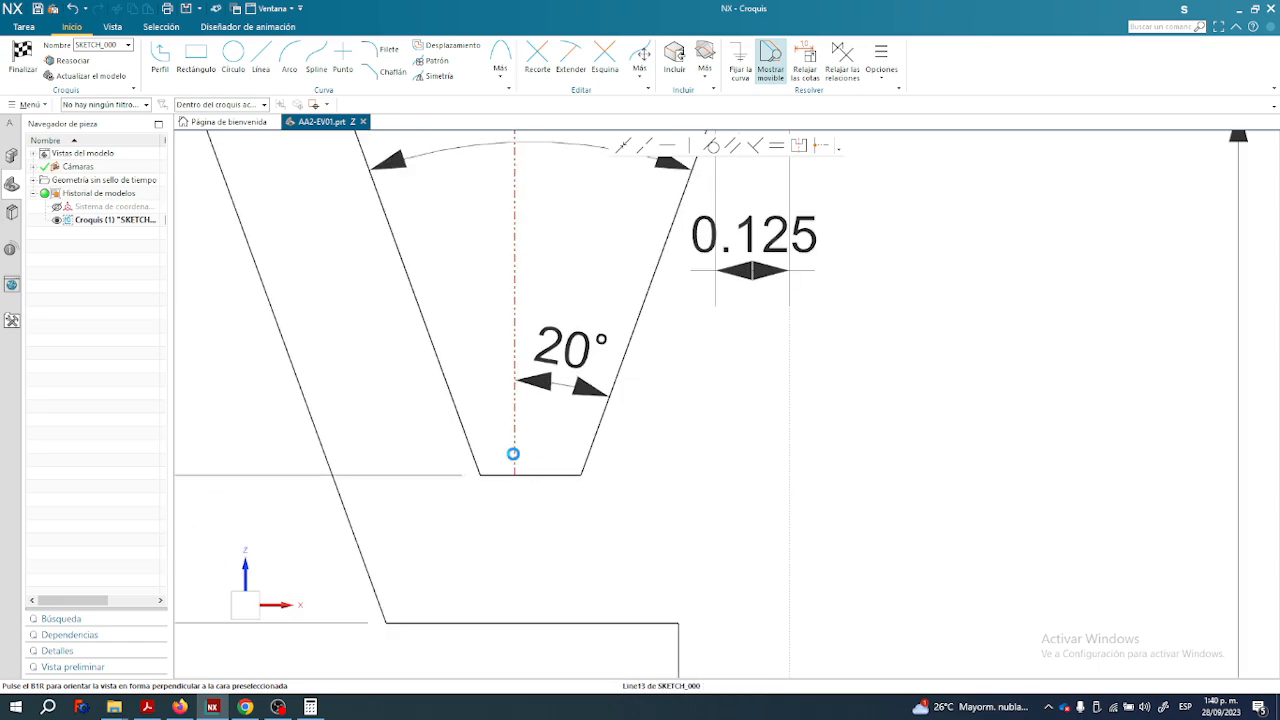
click(582, 476)
click(582, 475)
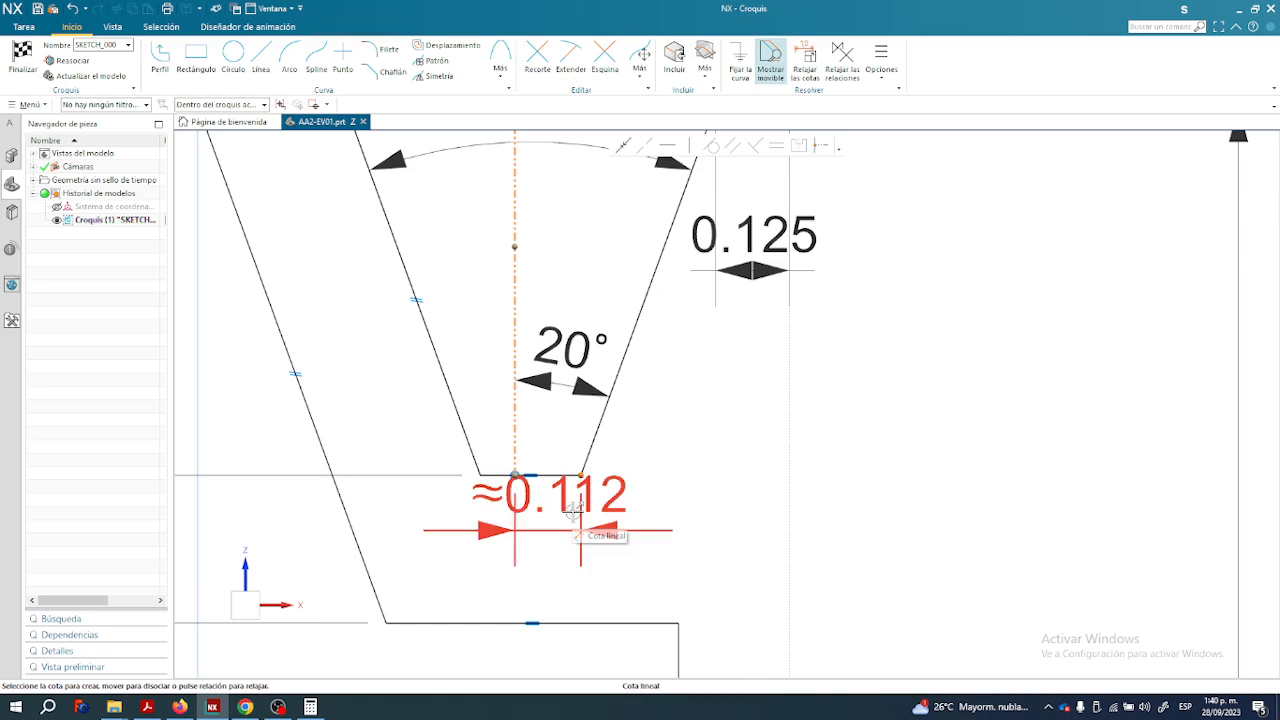
key(Escape)
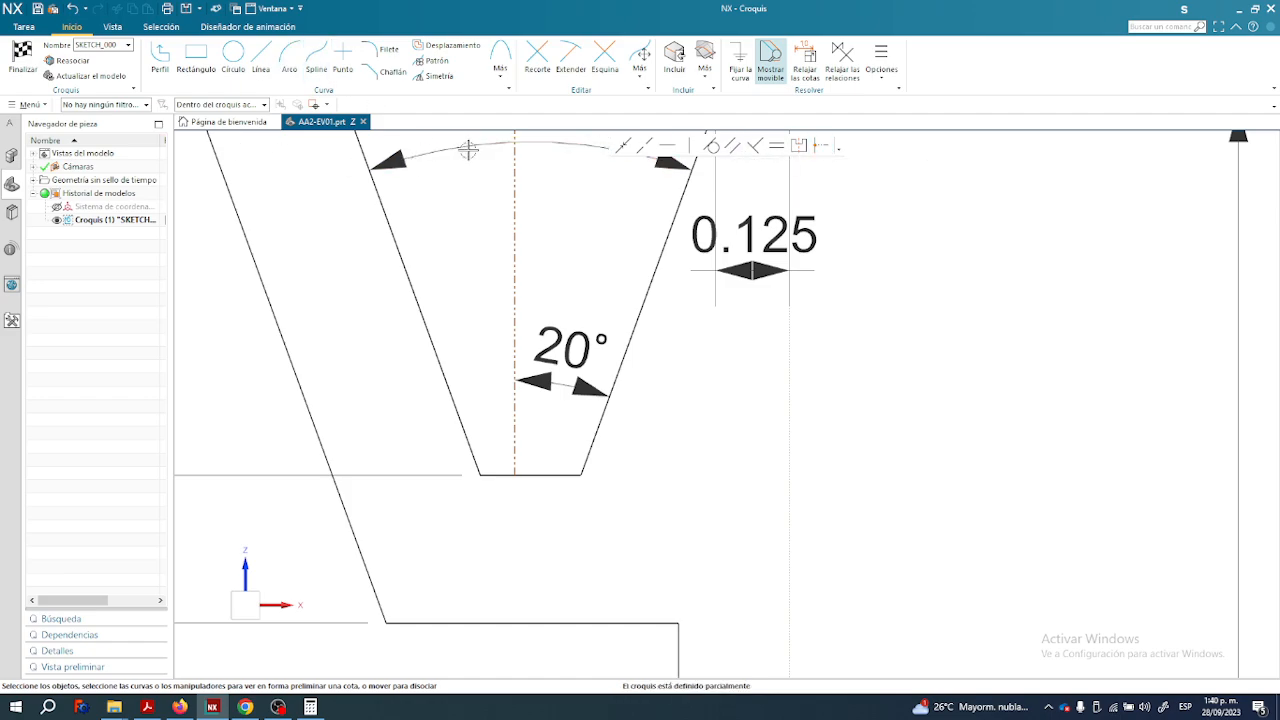
Start a new line in the groove area of the sketch.
click(261, 55)
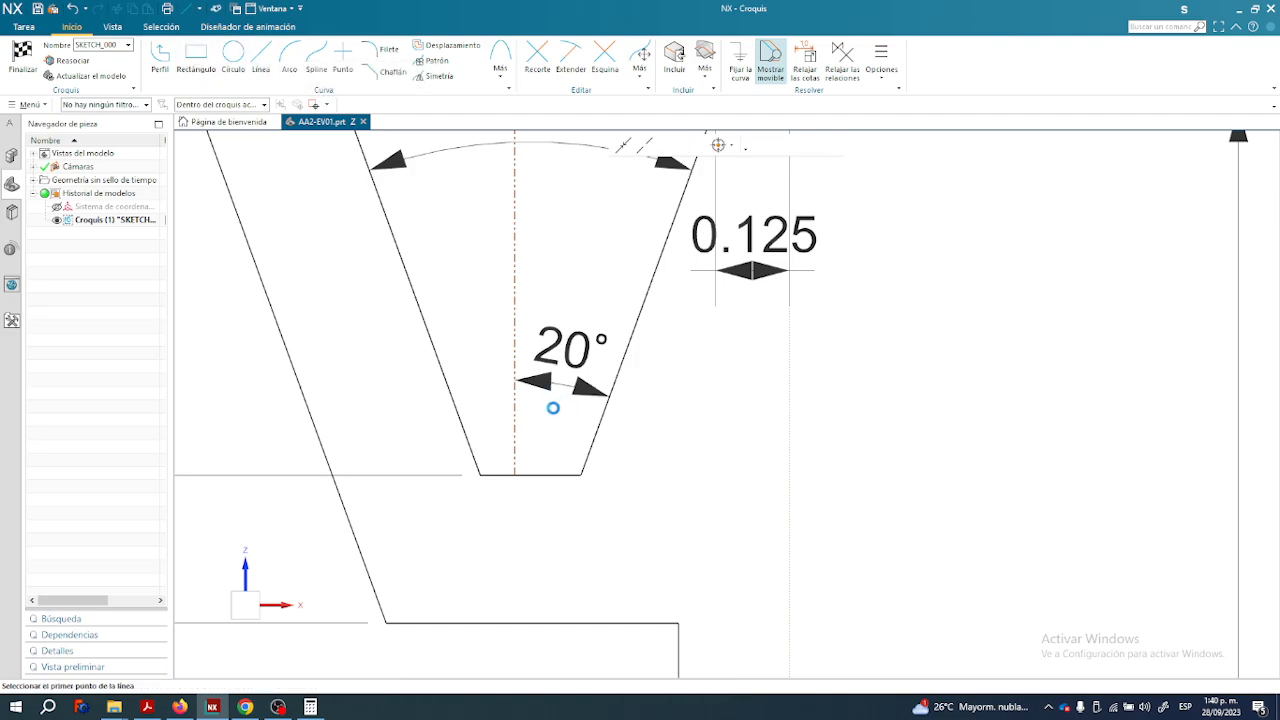
click(532, 474)
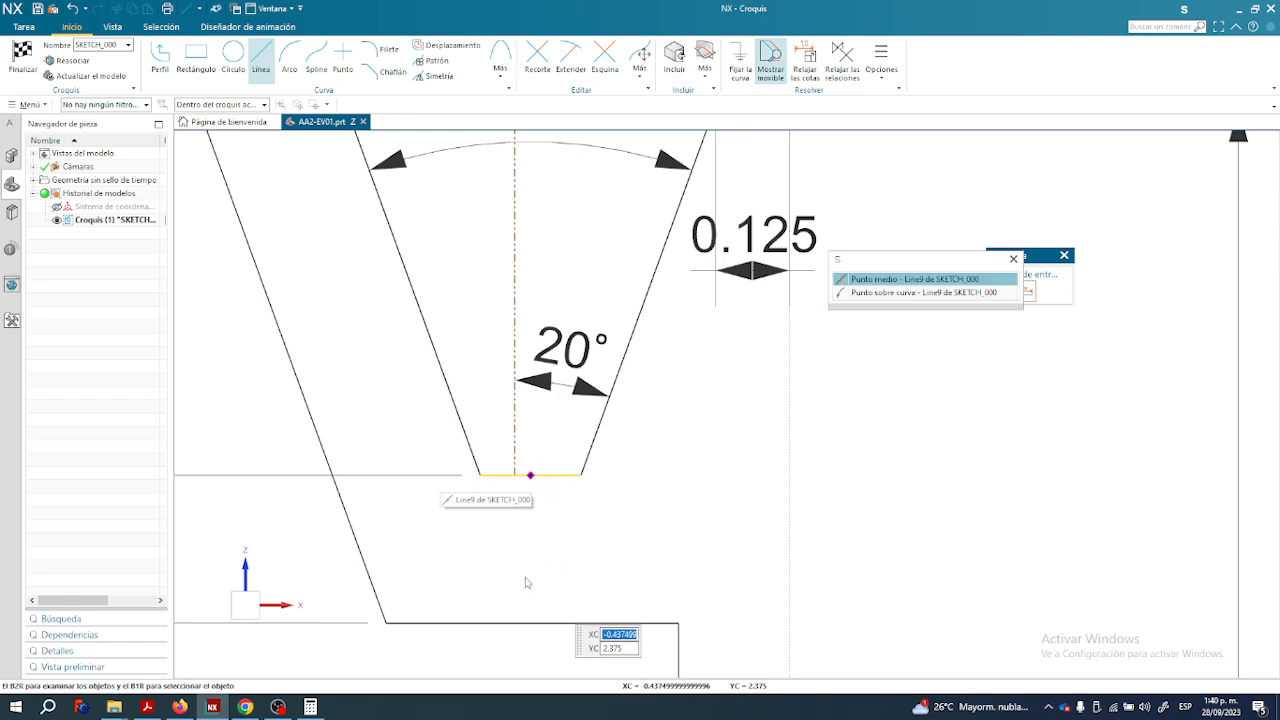
key(Escape)
key(Escape)
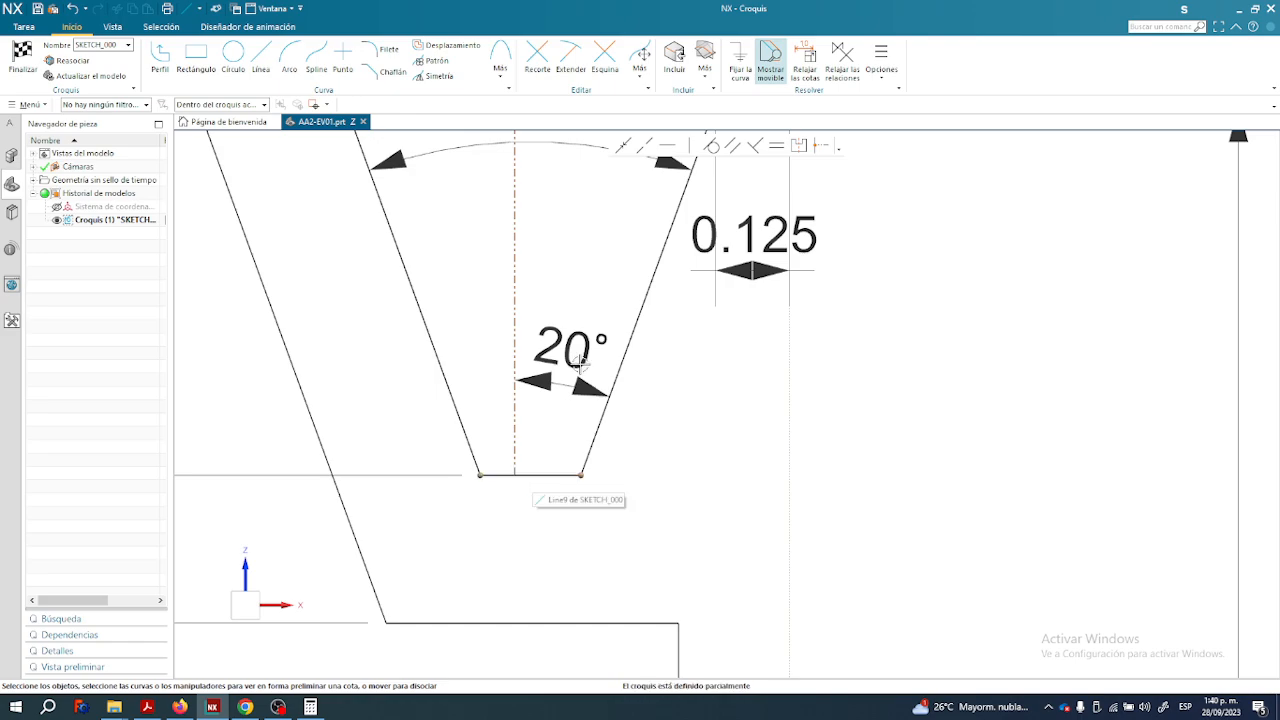
Make the V-groove's vertical centre line coincident with the midpoint of the groove's bottom edge, and pull the line sideways to test the relation.
click(622, 147)
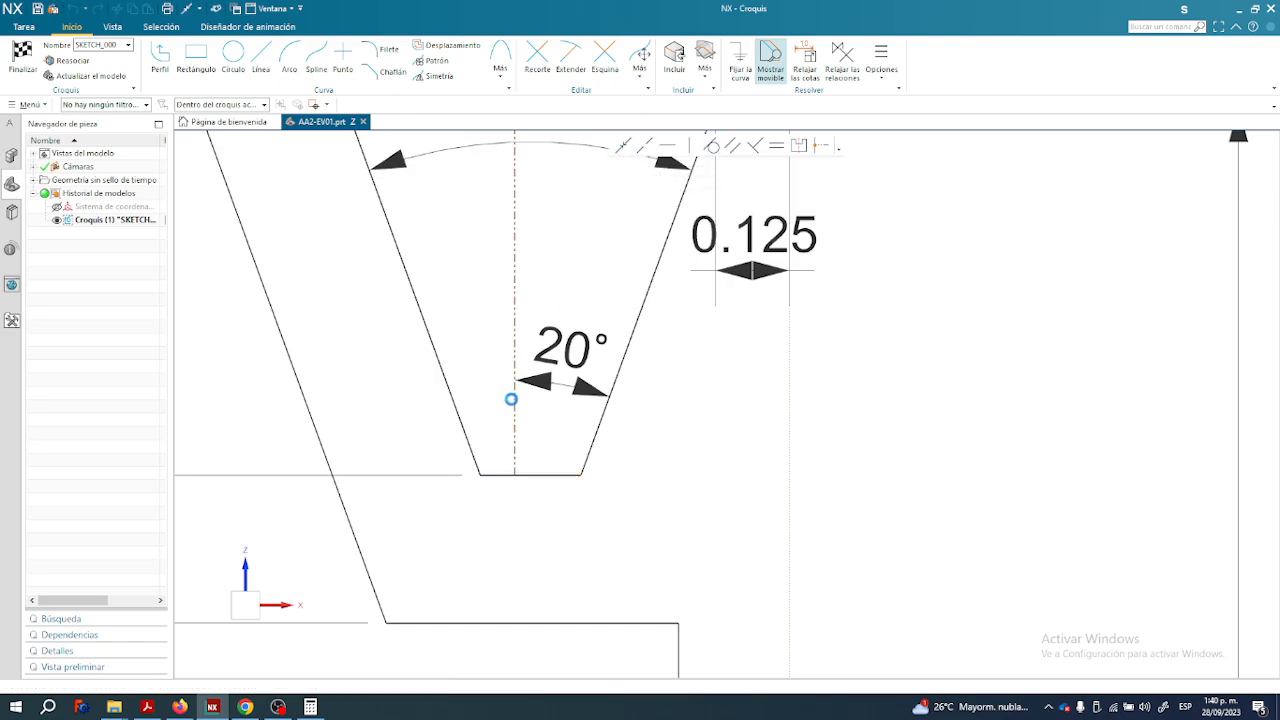
click(516, 462)
click(530, 475)
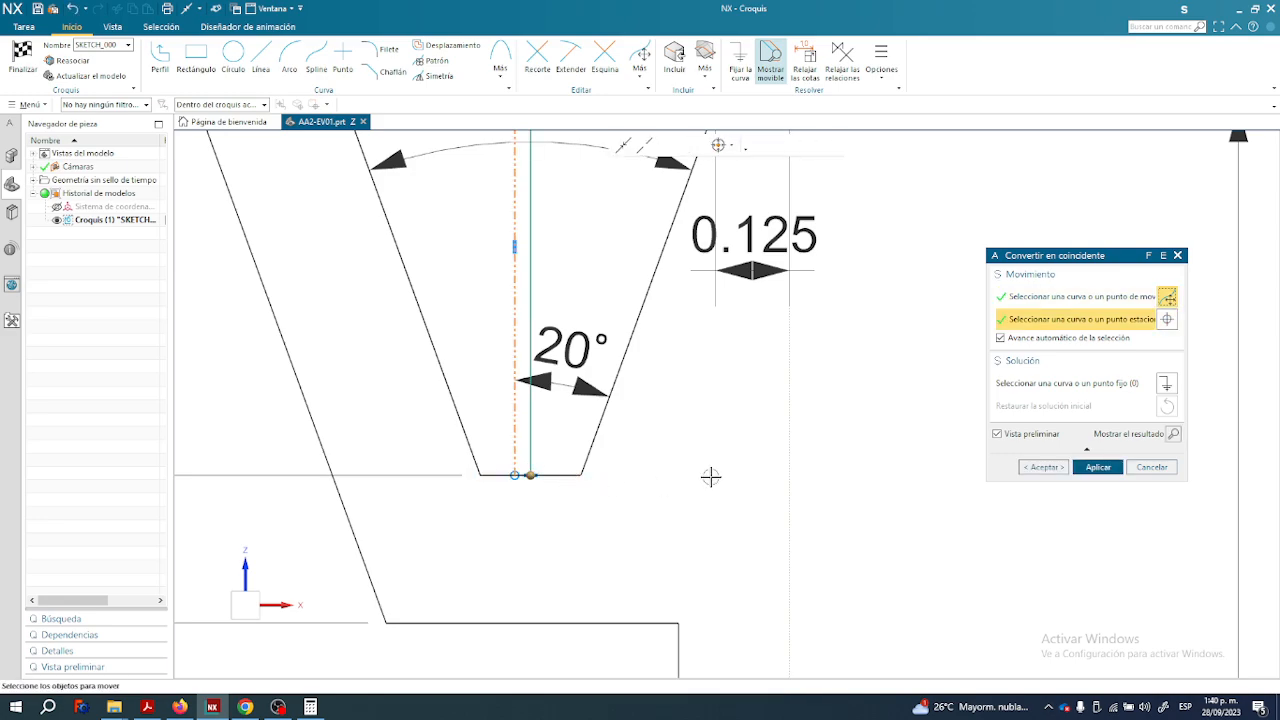
click(1098, 470)
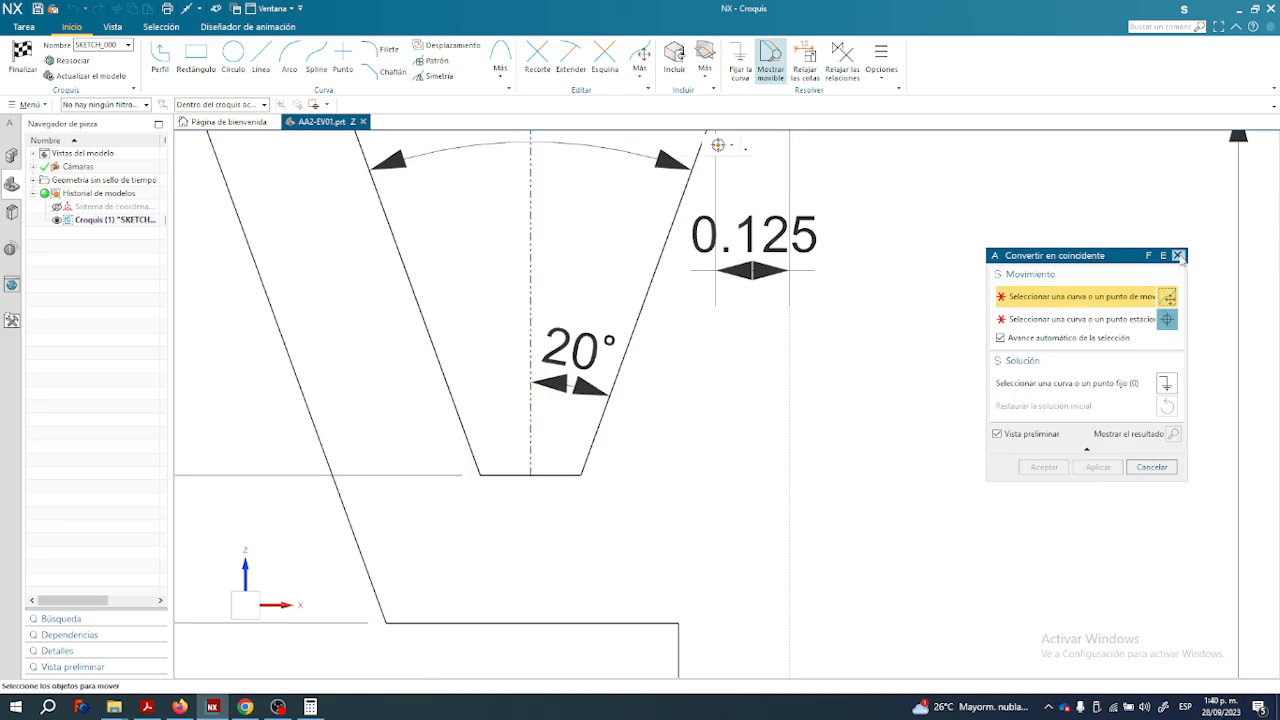
click(1179, 256)
click(529, 310)
mouse_move(541, 297)
mouse_down()
mouse_move(565, 297)
mouse_move(553, 297)
mouse_up()
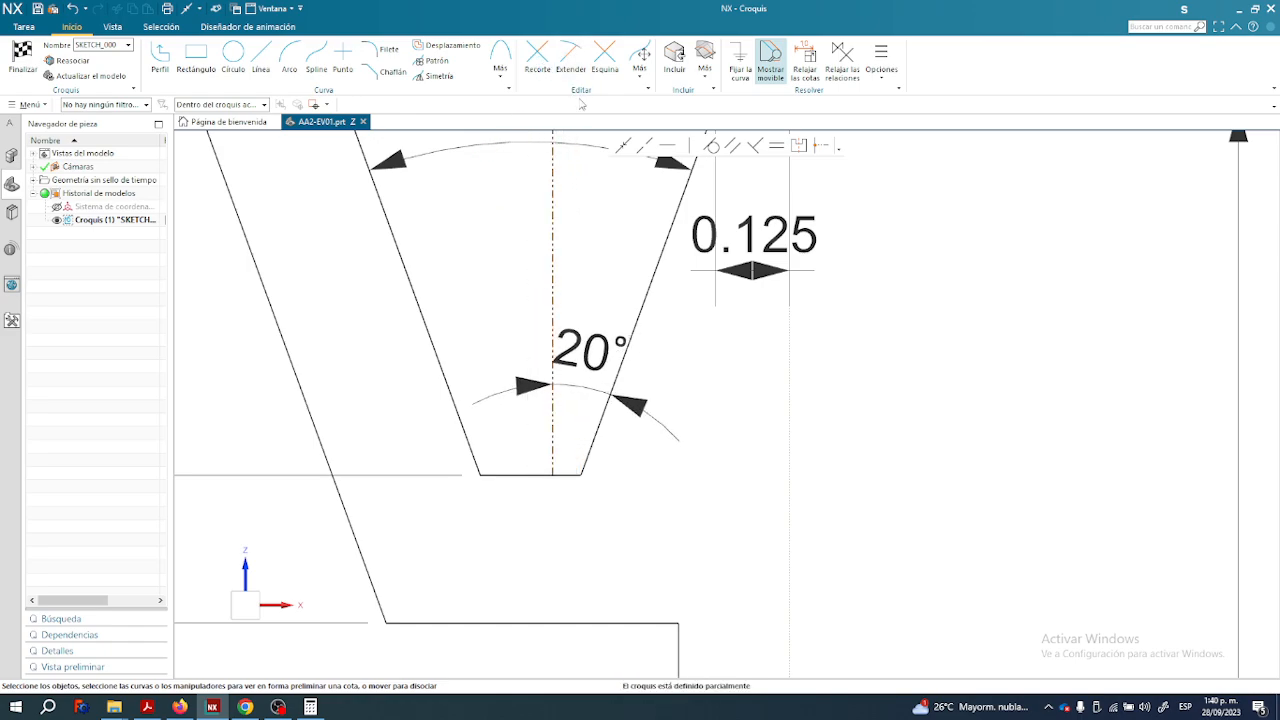
Reapply the coincidence between the V-groove's centre line and the bottom edge's midpoint, and test it again by pulling the line off.
click(622, 145)
click(551, 430)
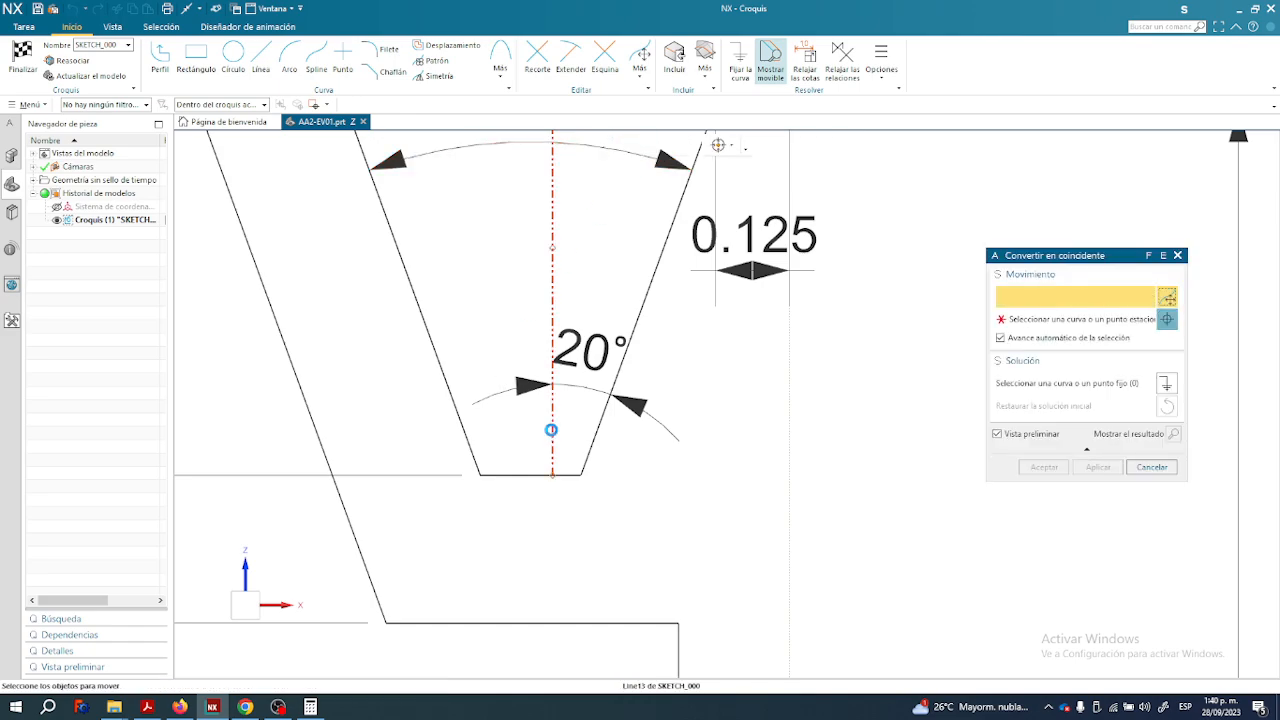
click(530, 476)
click(1044, 467)
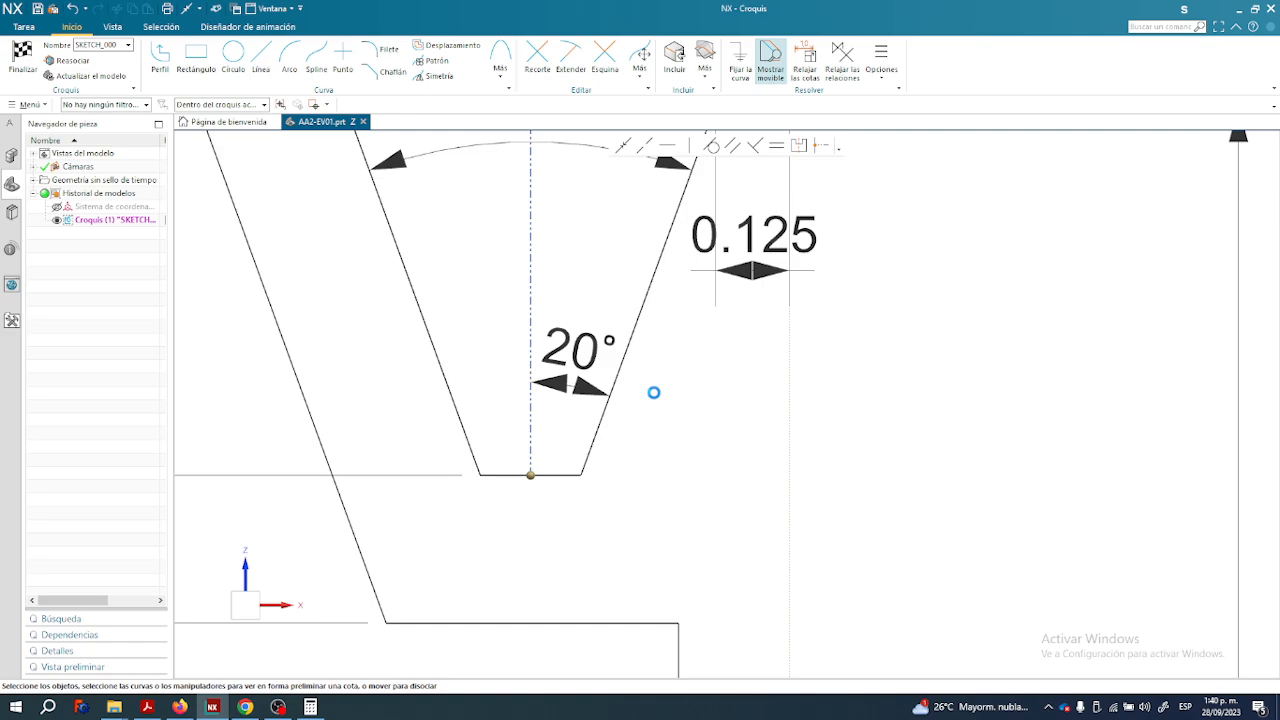
drag(582, 295, 548, 293)
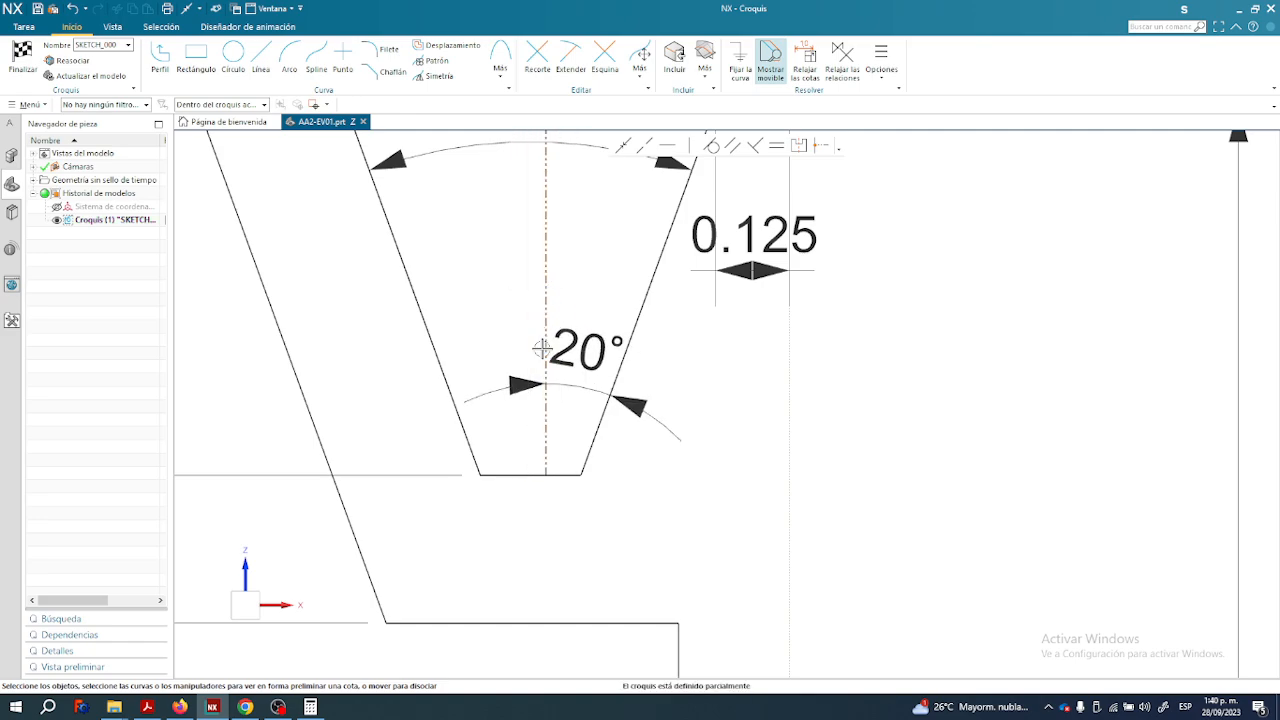
Reposition the 0.125 and 0.25 width dimensions above the profile so that their texts stand clear of the geometry.
scroll(543, 343, up, 2)
scroll(551, 366, down, 4)
scroll(503, 400, down, 3)
mouse_move(560, 352)
shift+middle_down()
mouse_move(563, 281)
mouse_move(567, 347)
shift+middle_up()
drag(527, 250, 584, 188)
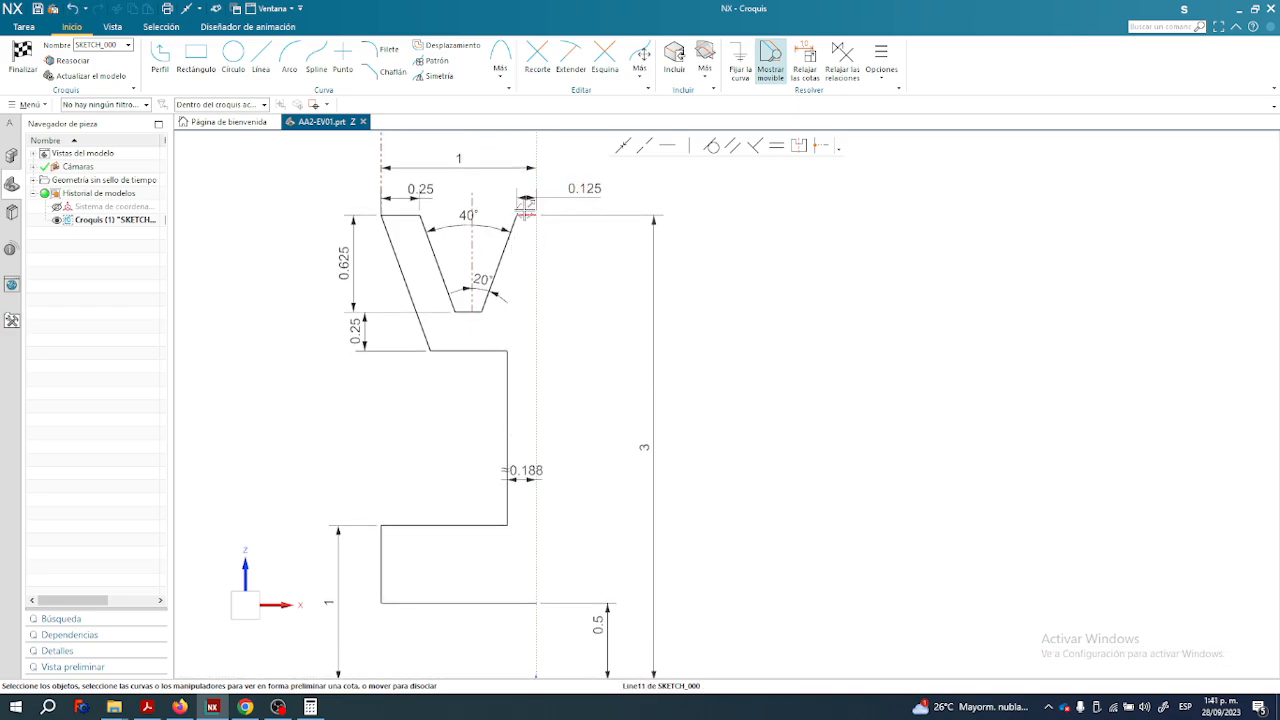
scroll(524, 216, up, 2)
drag(370, 180, 331, 174)
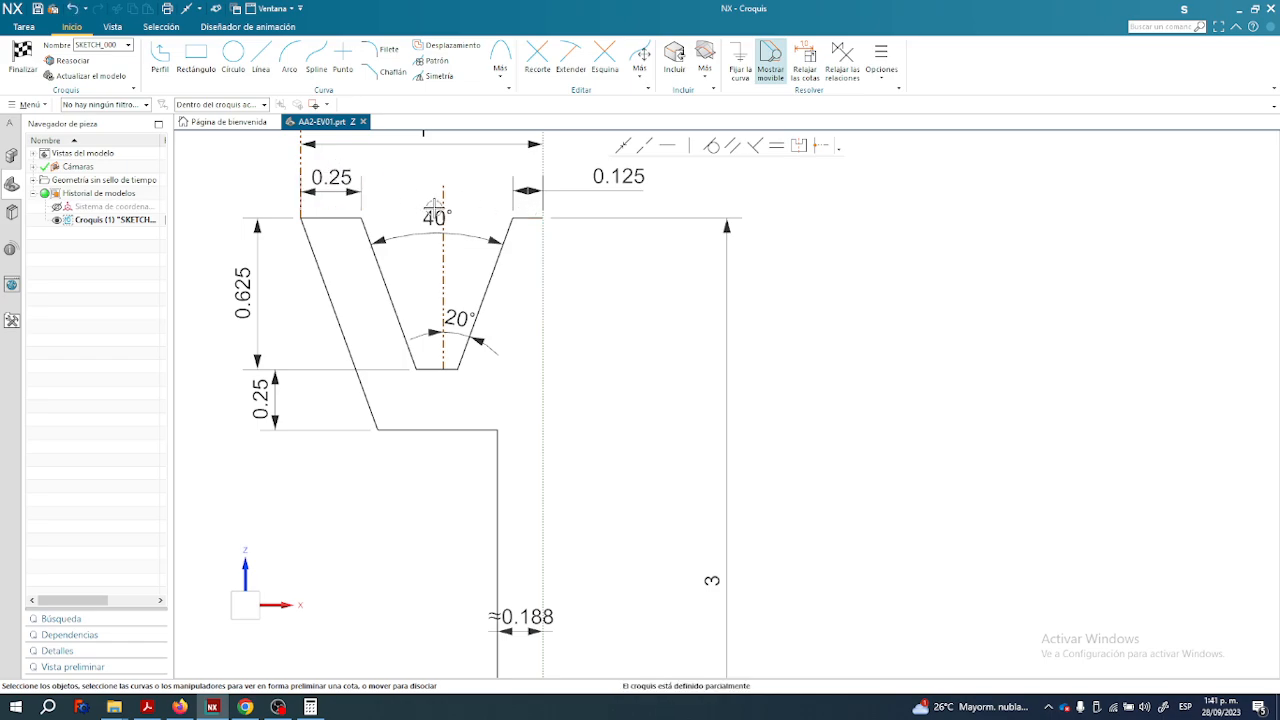
scroll(555, 332, down, 2)
shift+middle_drag(557, 347, 474, 336)
scroll(403, 354, up, 2)
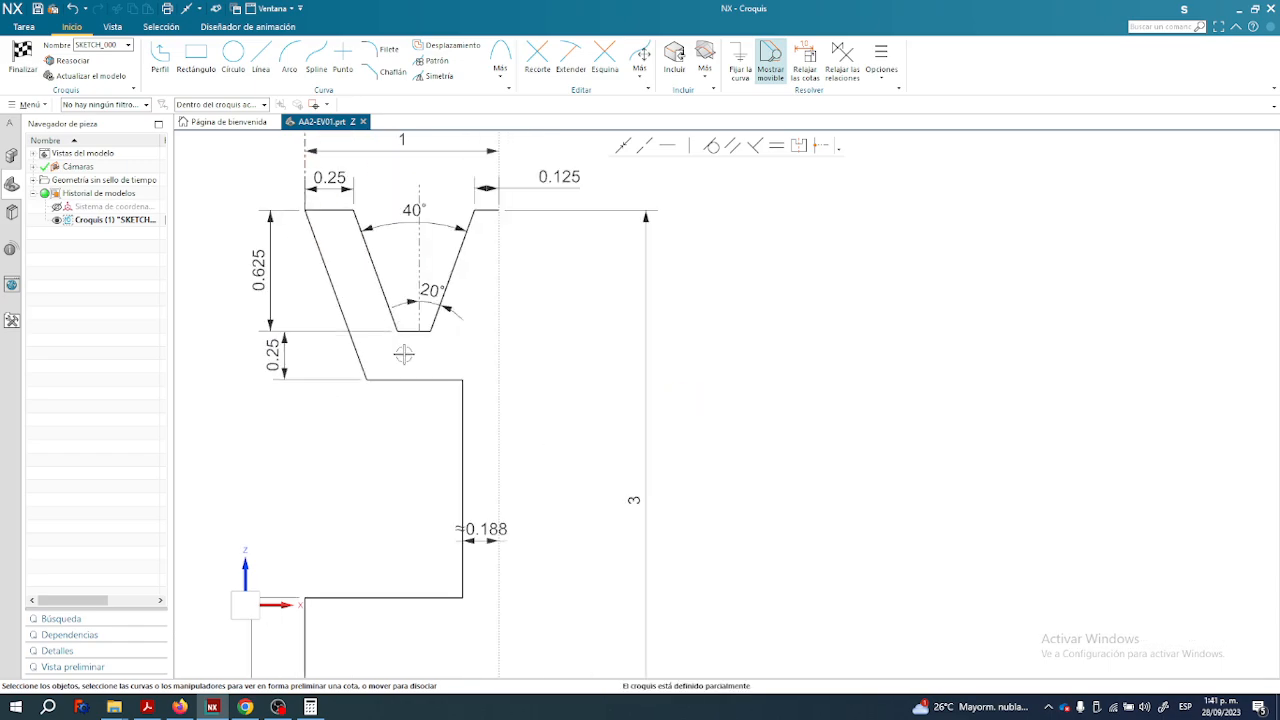
scroll(403, 354, down, 2)
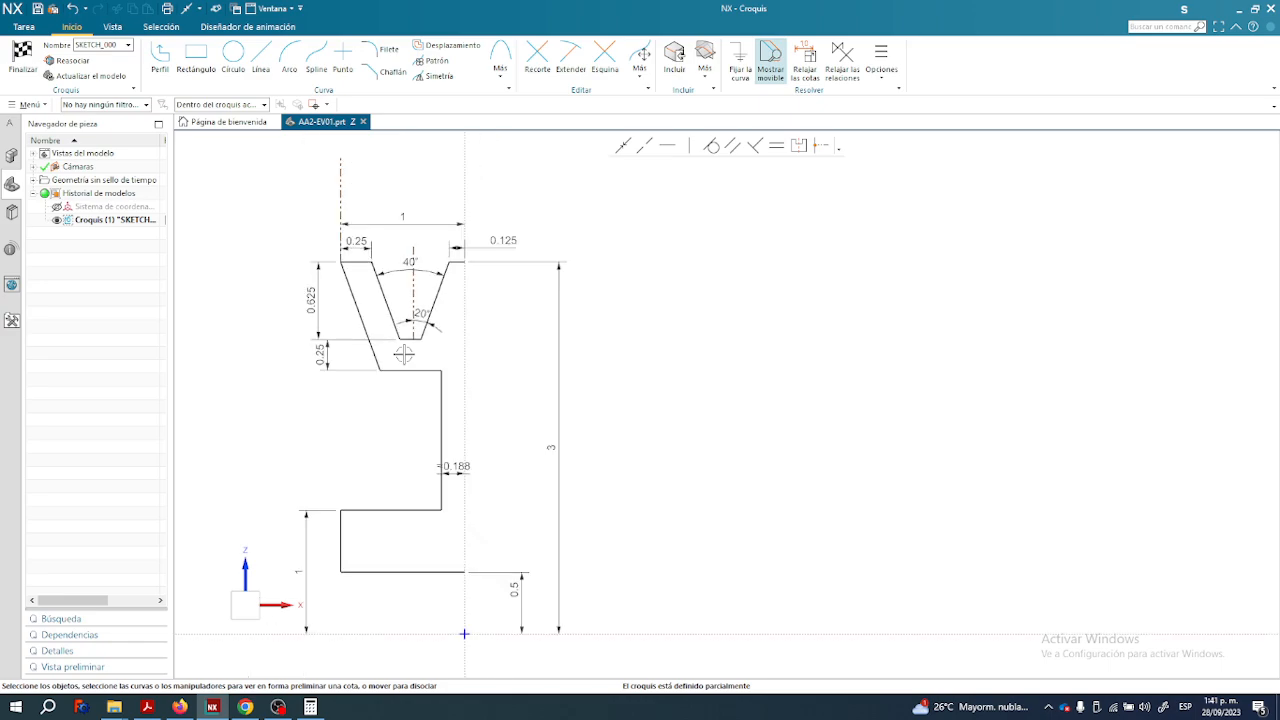
mouse_move(445, 368)
shift+middle_down()
mouse_move(470, 369)
mouse_move(459, 369)
shift+middle_up()
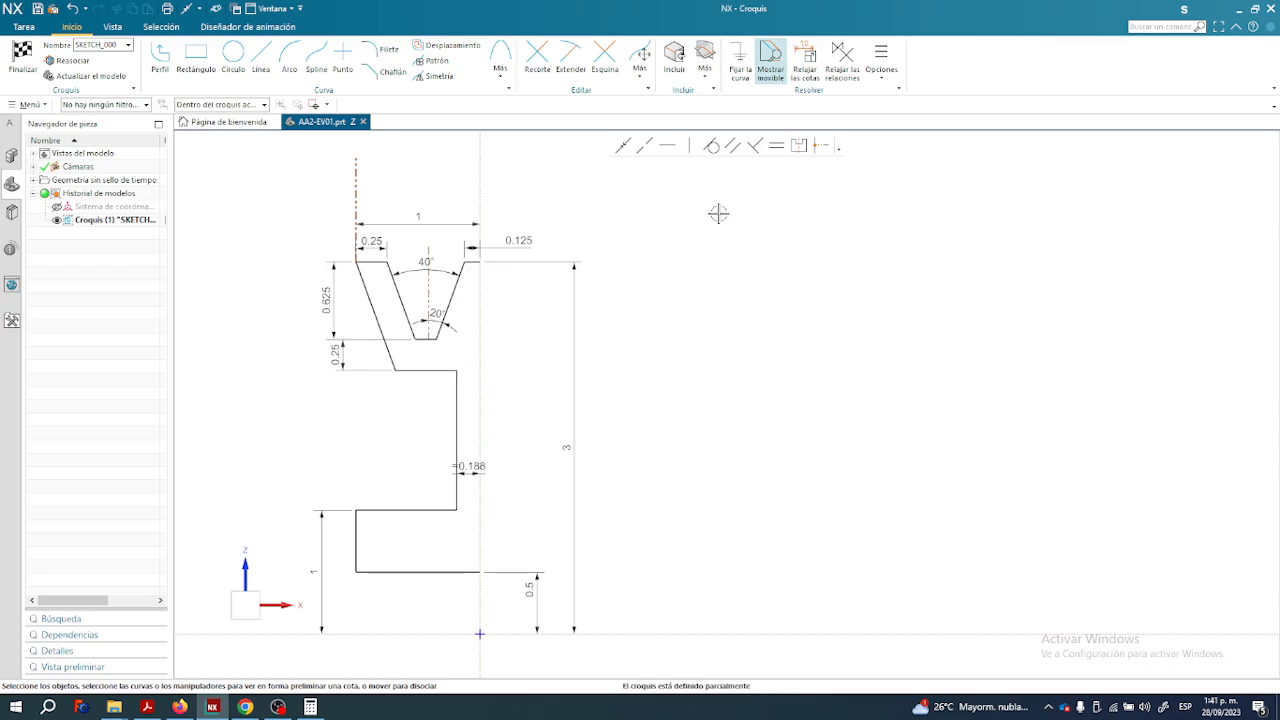
click(398, 290)
scroll(422, 291, up, 1)
key(Escape)
scroll(440, 298, down, 2)
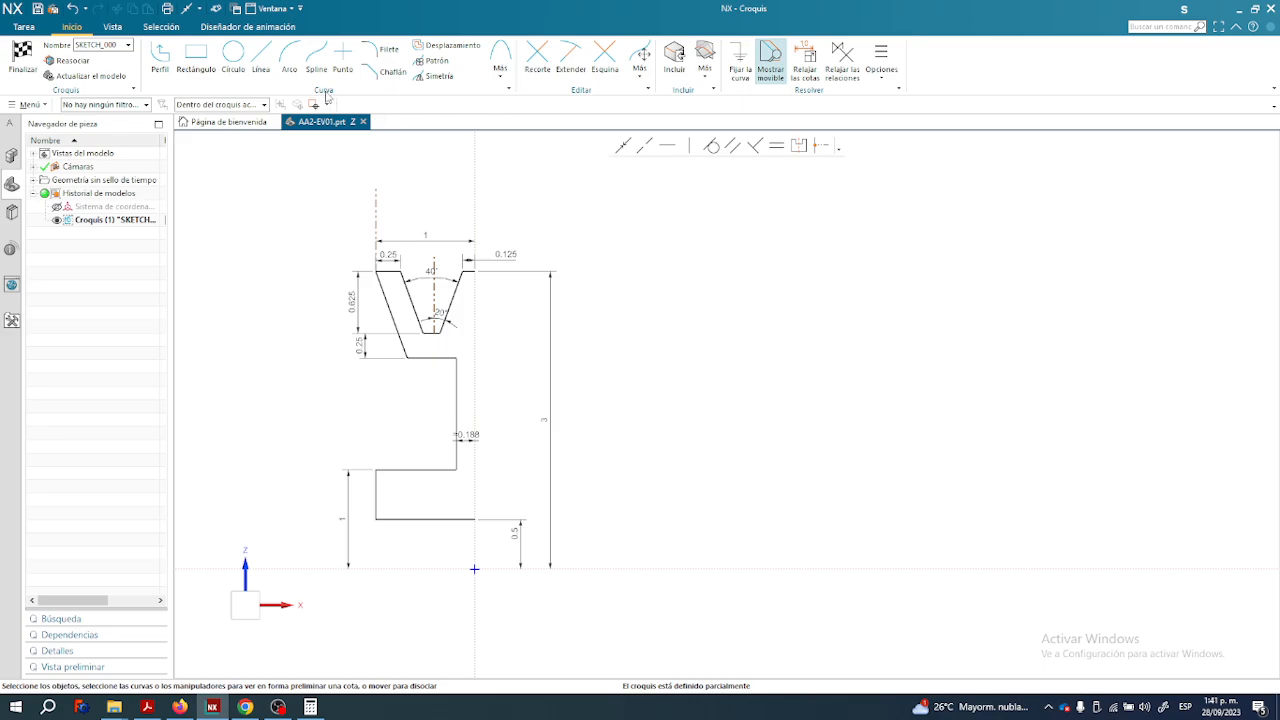
Mirror the connected curves of the half profile about the sketch's vertical axis to complete the symmetric section.
click(440, 77)
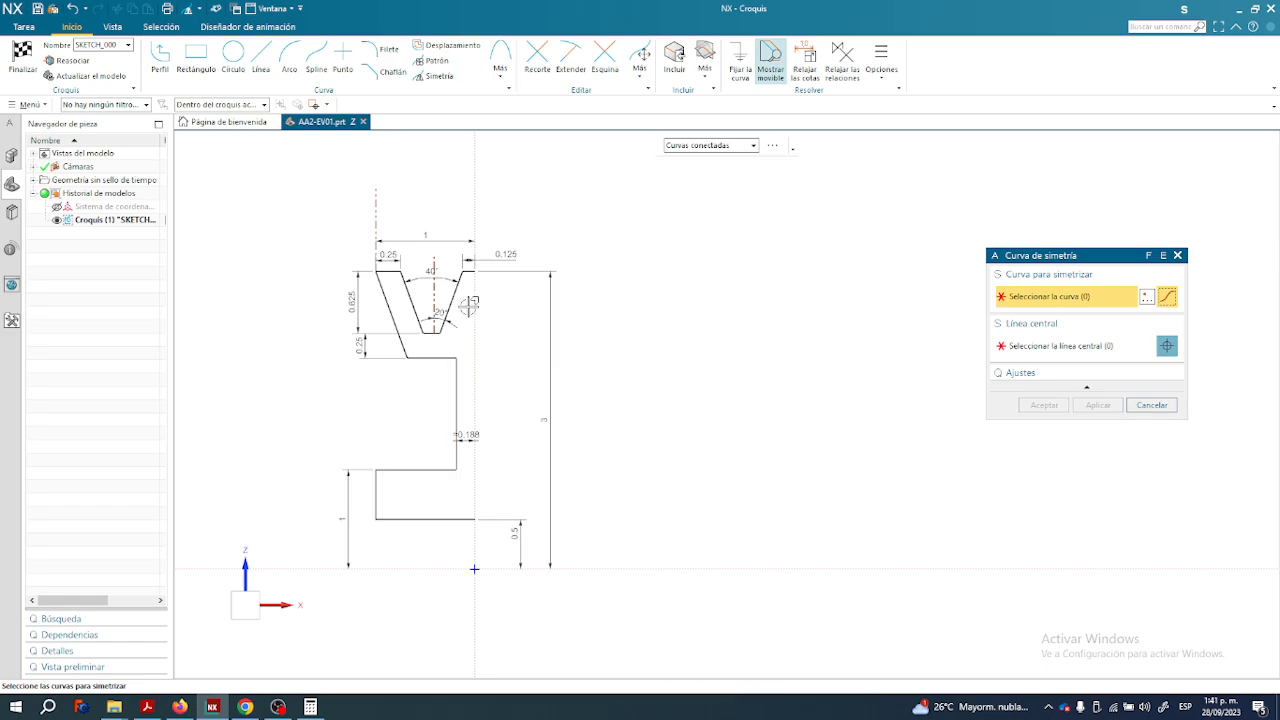
scroll(469, 305, up, 2)
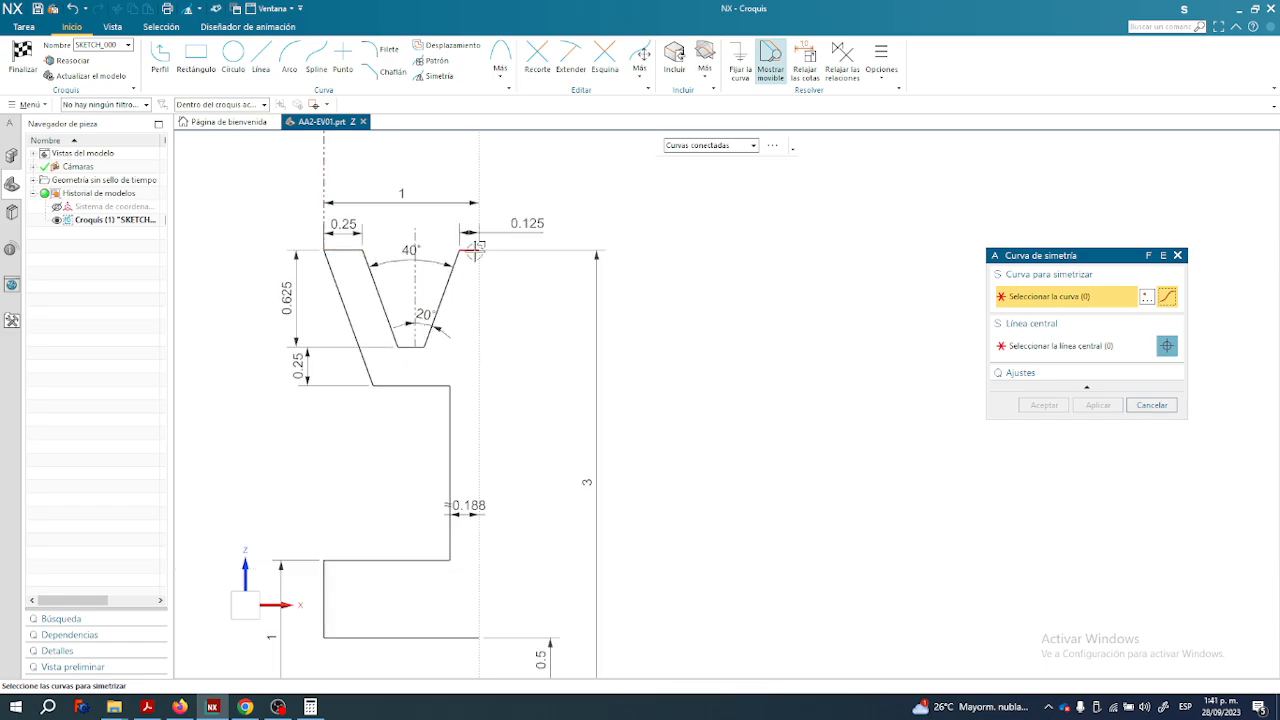
click(440, 294)
click(365, 358)
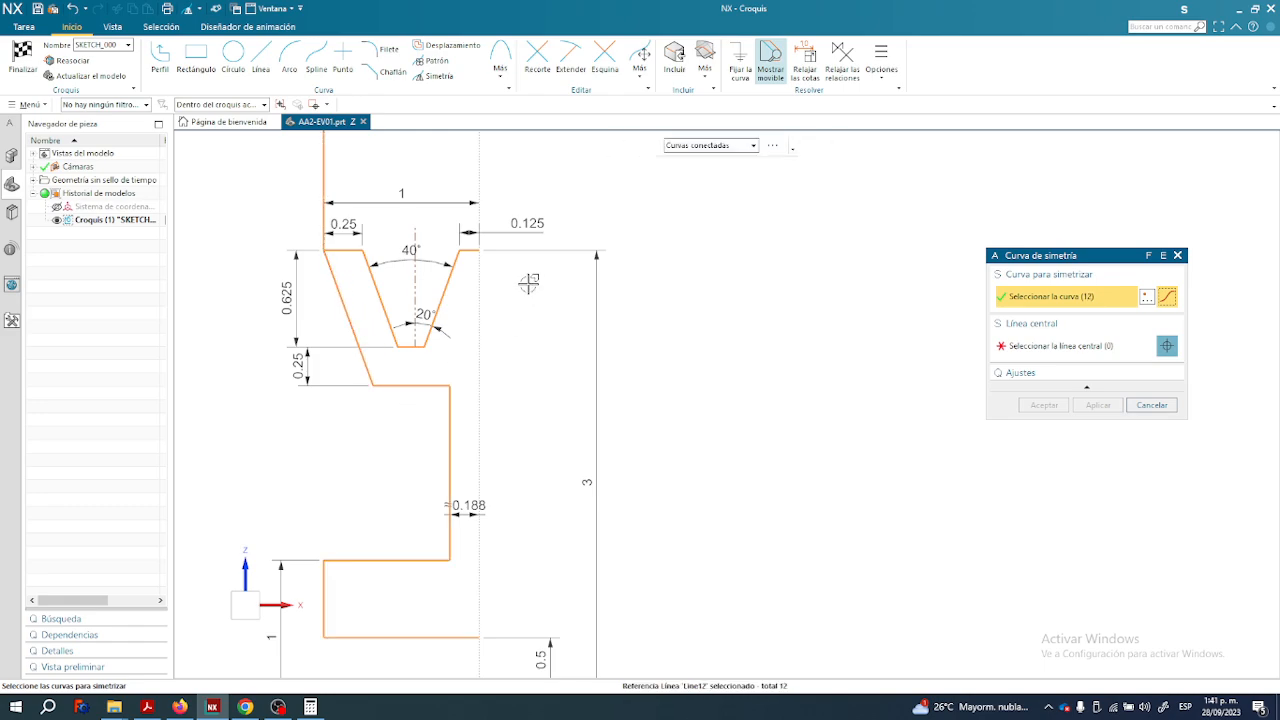
scroll(500, 377, down, 1)
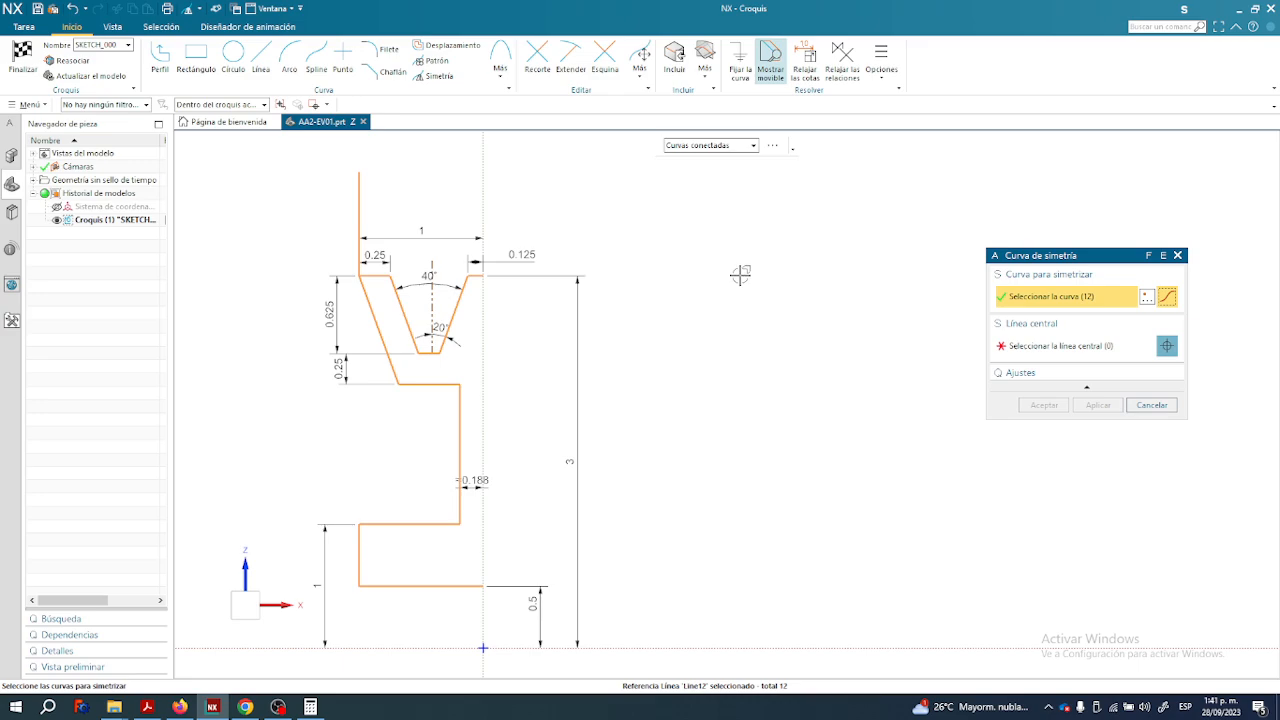
click(1035, 352)
click(482, 346)
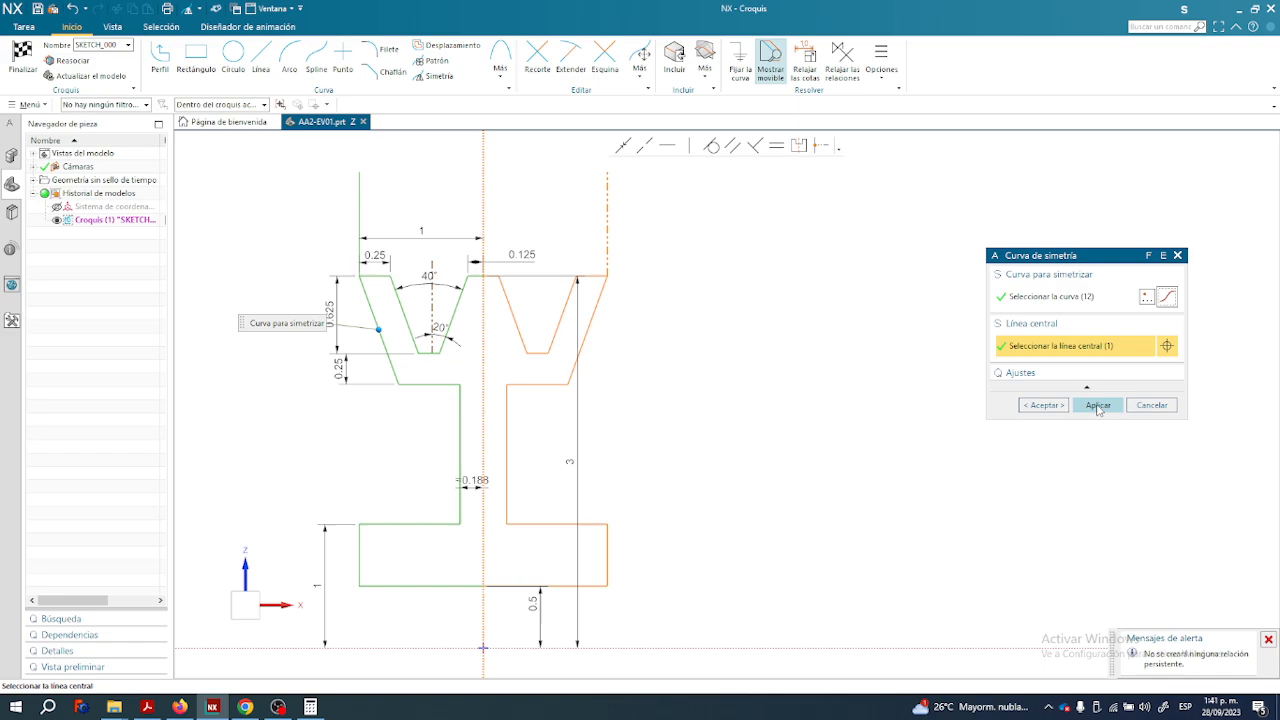
click(1096, 405)
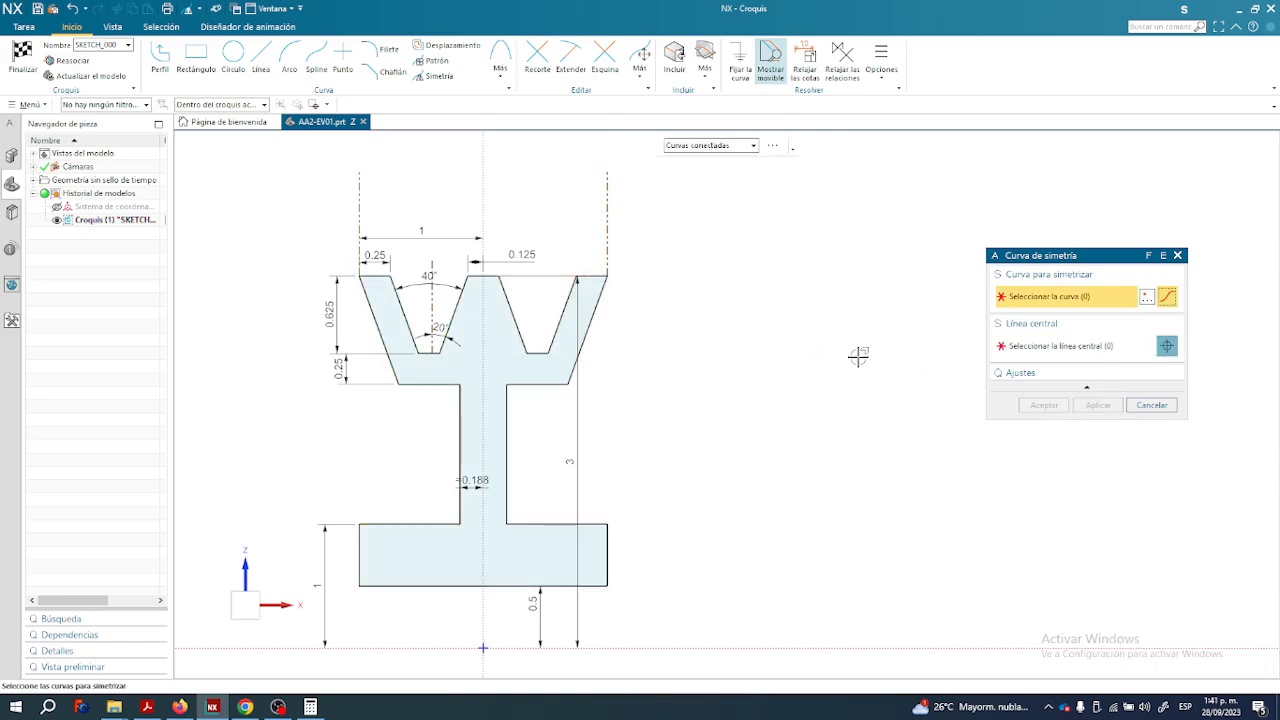
mouse_move(627, 389)
middle_down()
mouse_move(605, 430)
mouse_move(545, 436)
mouse_move(562, 437)
middle_up()
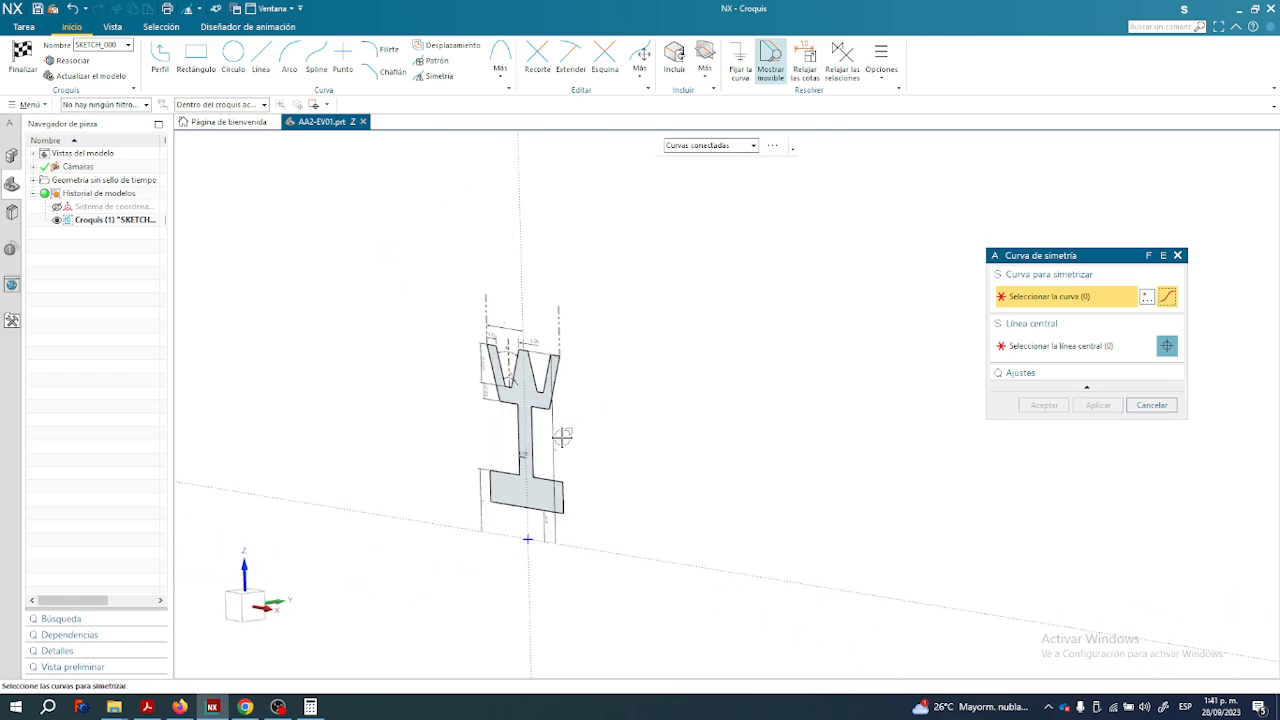
click(1176, 255)
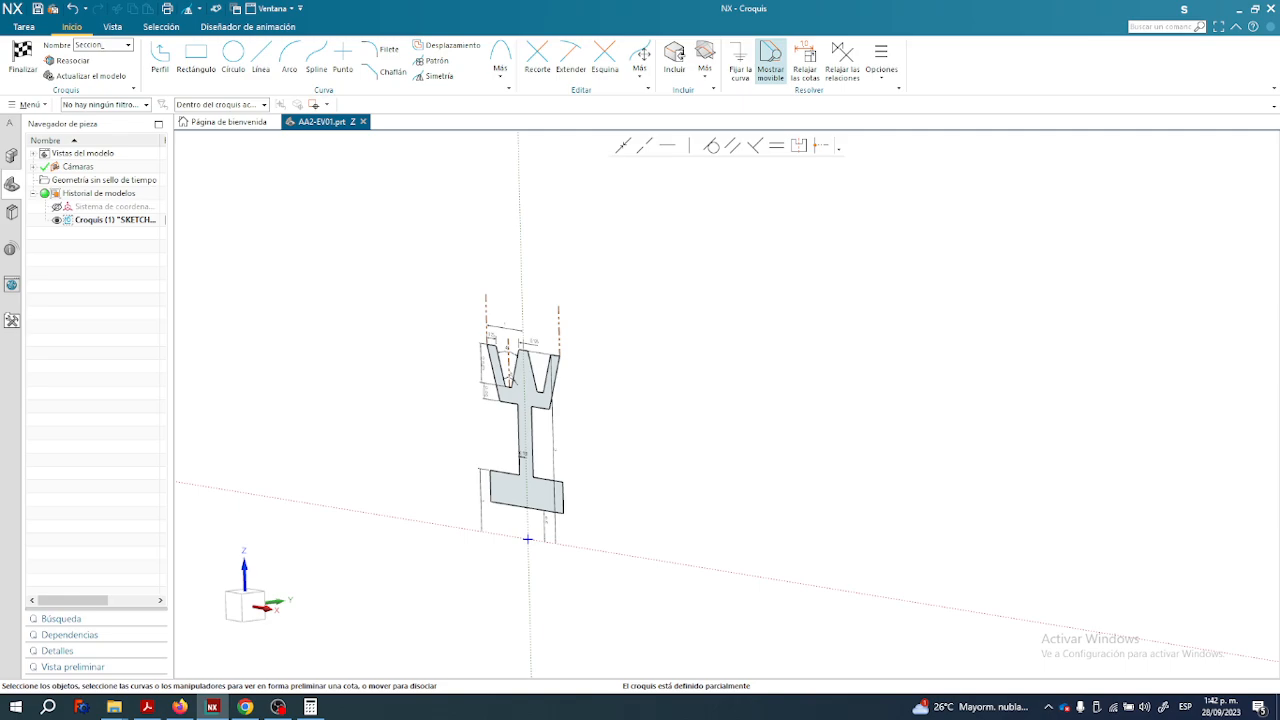
Rename the sketch as SECCION_FIGURA and finish the sketch.
key(Return)
click(22, 55)
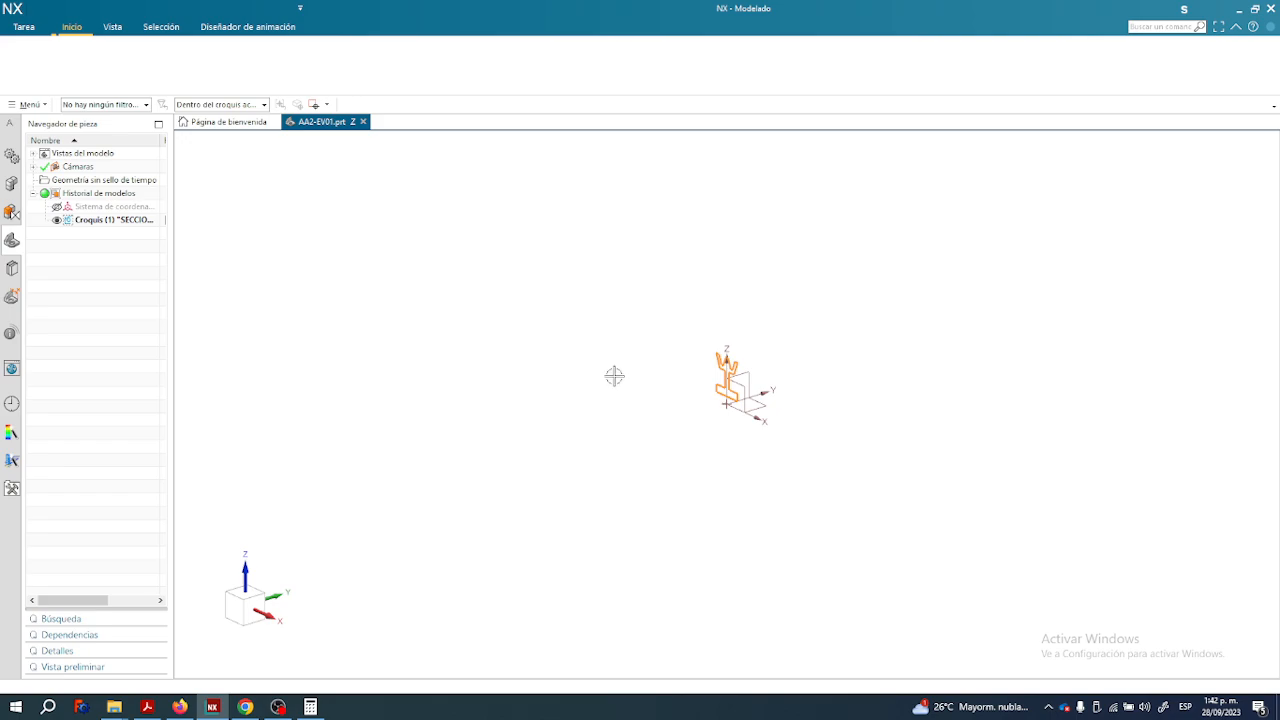
scroll(714, 380, up, 5)
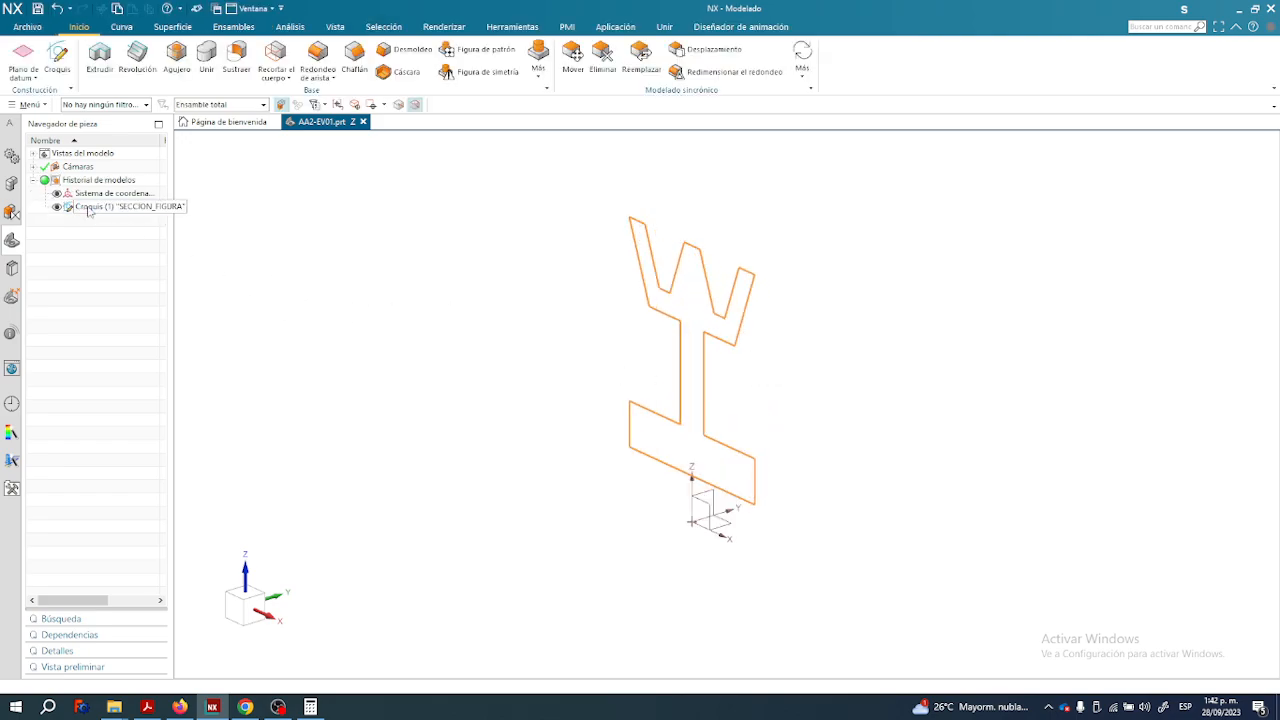
Widen the Part Navigator to inspect the SECCION_FIGURA sketch entry, and save the part.
drag(173, 251, 236, 251)
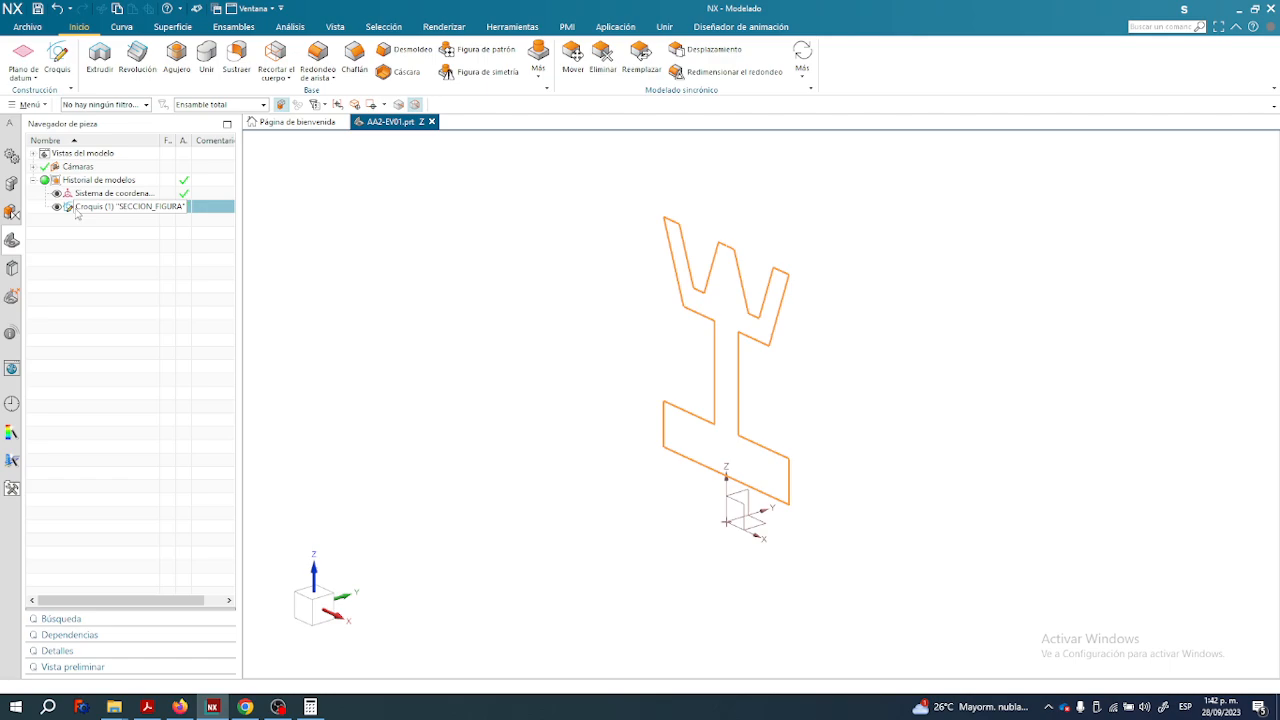
click(101, 211)
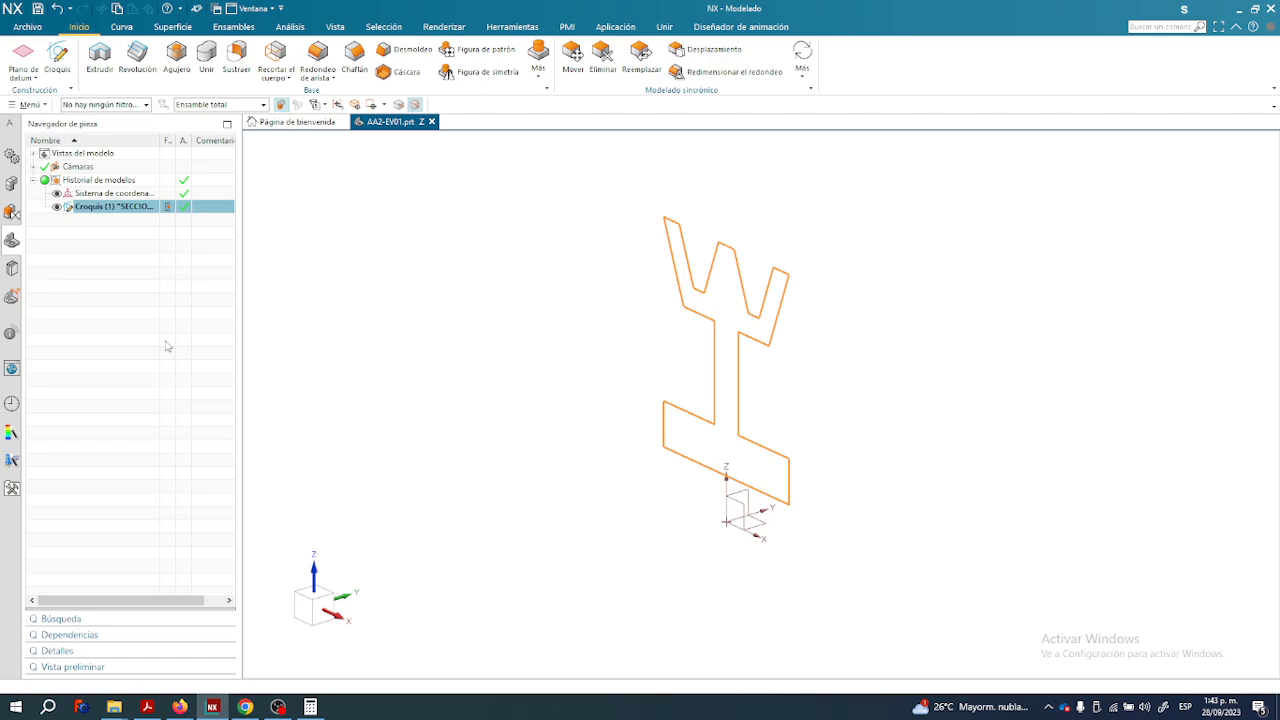
click(556, 364)
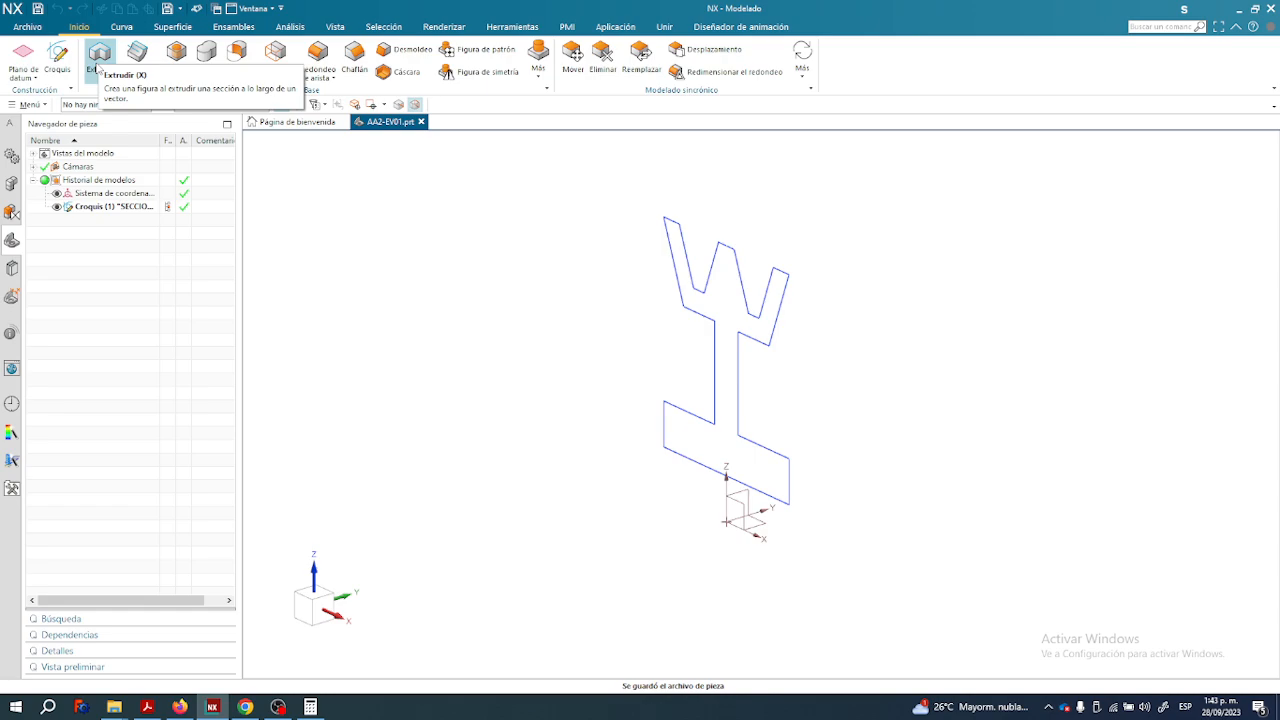
Preview an extrusion of the section profile with an end distance of 2.3 in, and cancel it.
click(98, 62)
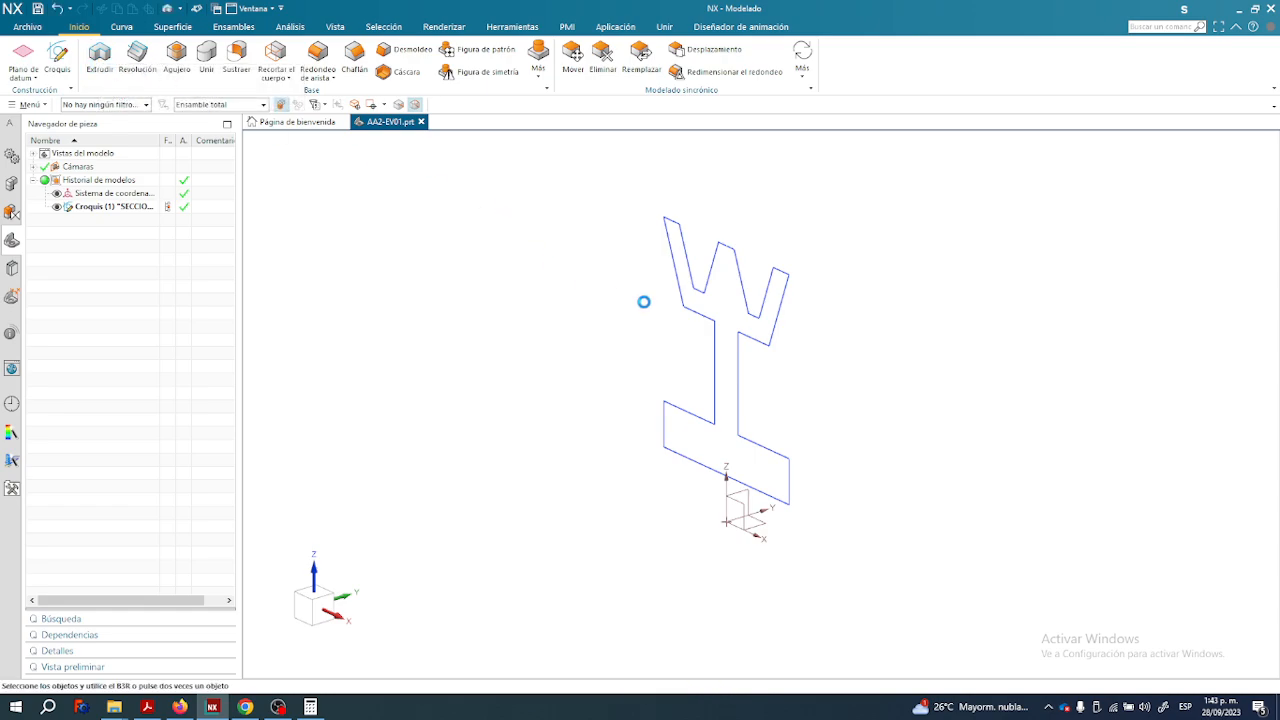
click(709, 292)
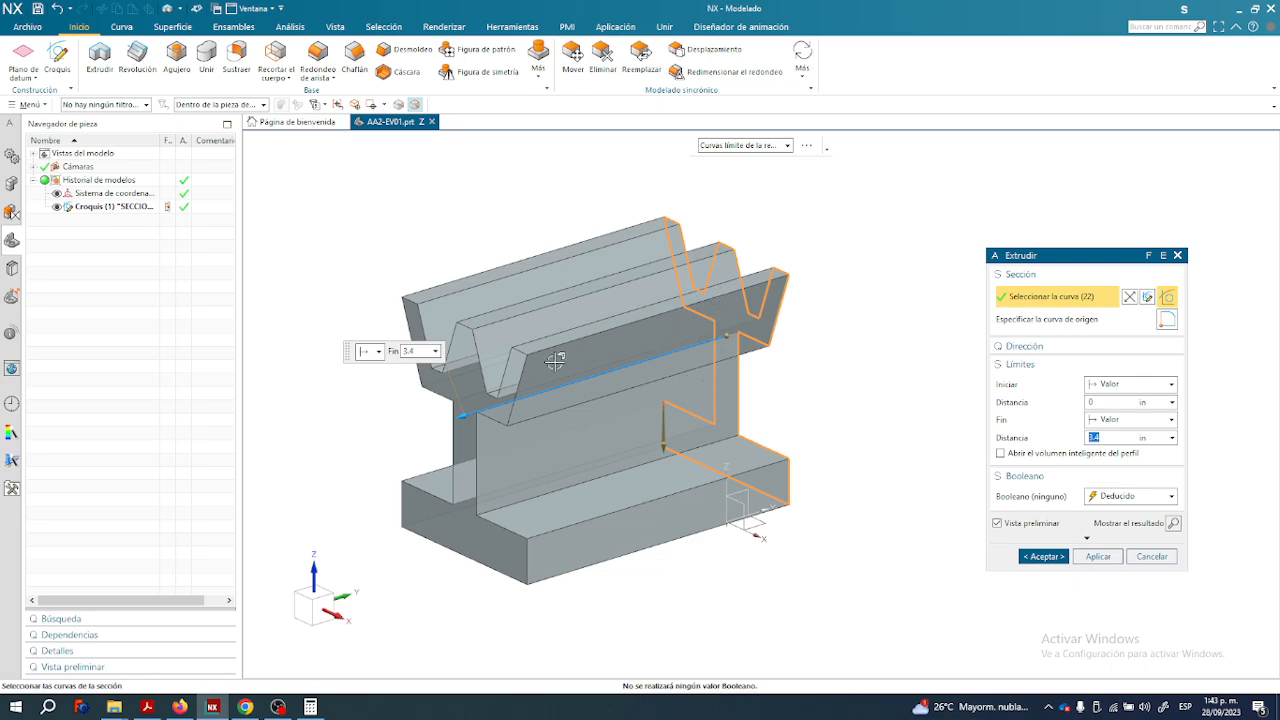
drag(458, 419, 545, 406)
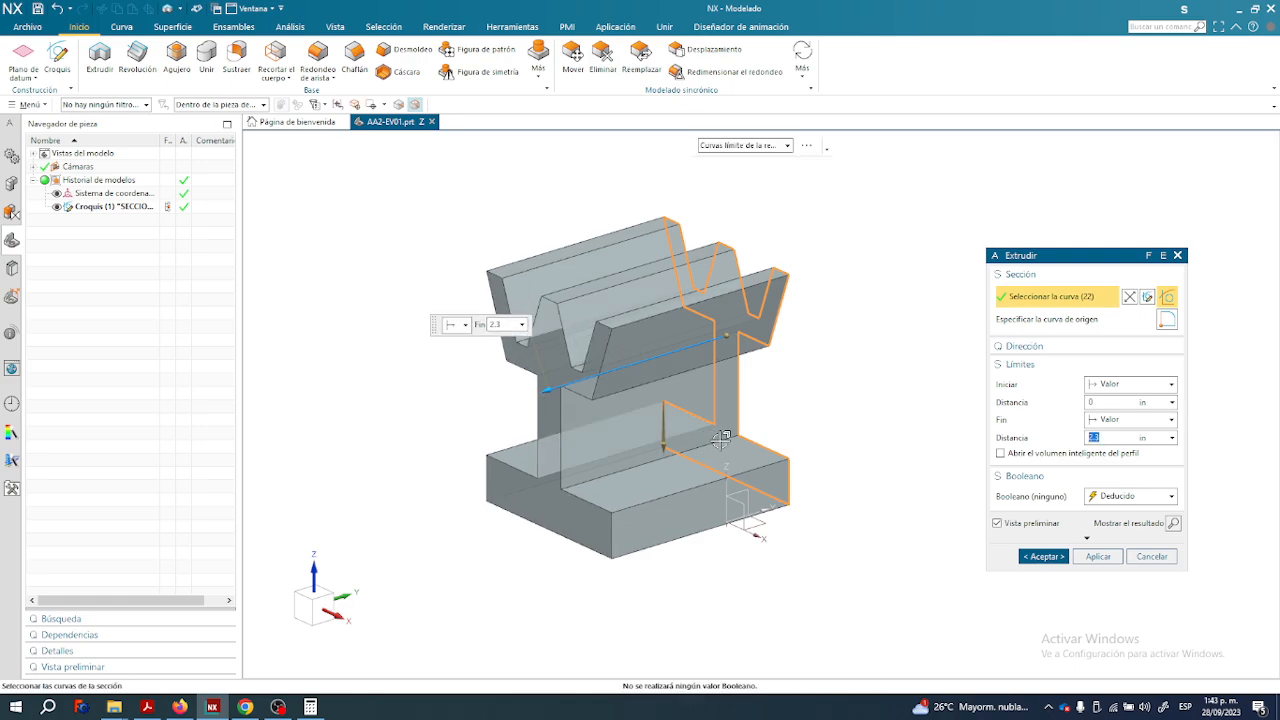
middle_drag(745, 463, 716, 478)
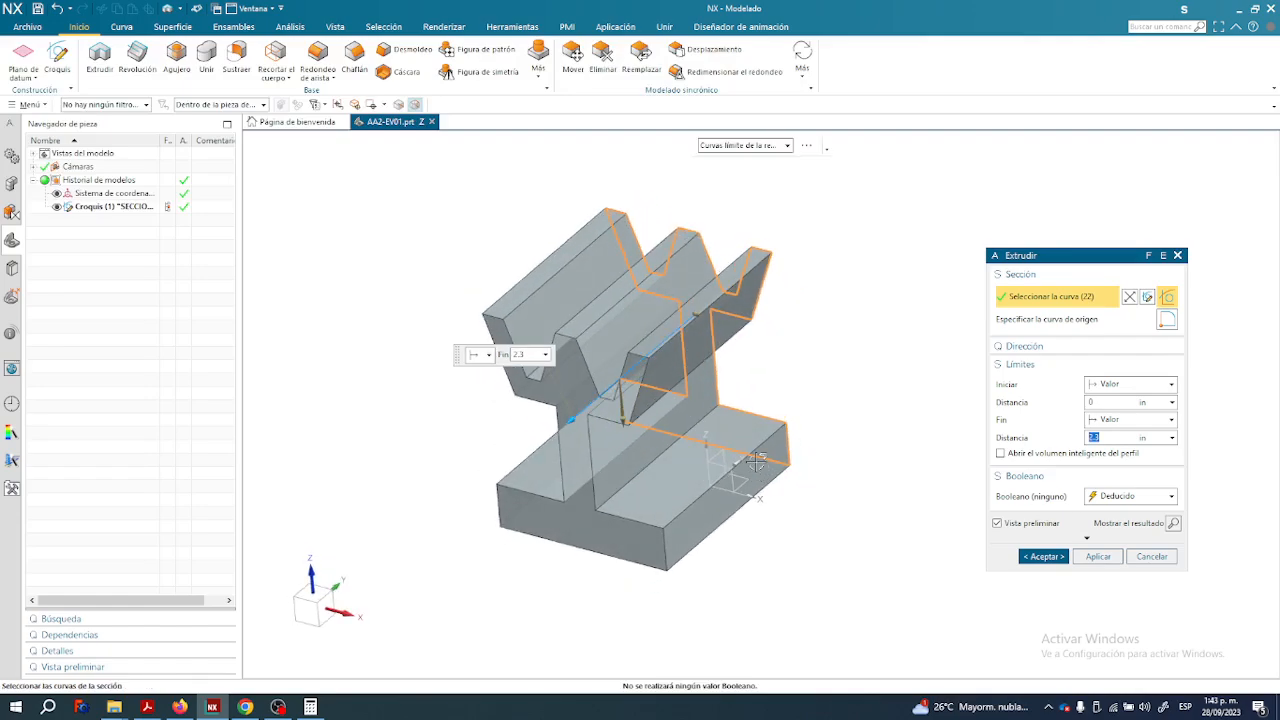
click(1178, 255)
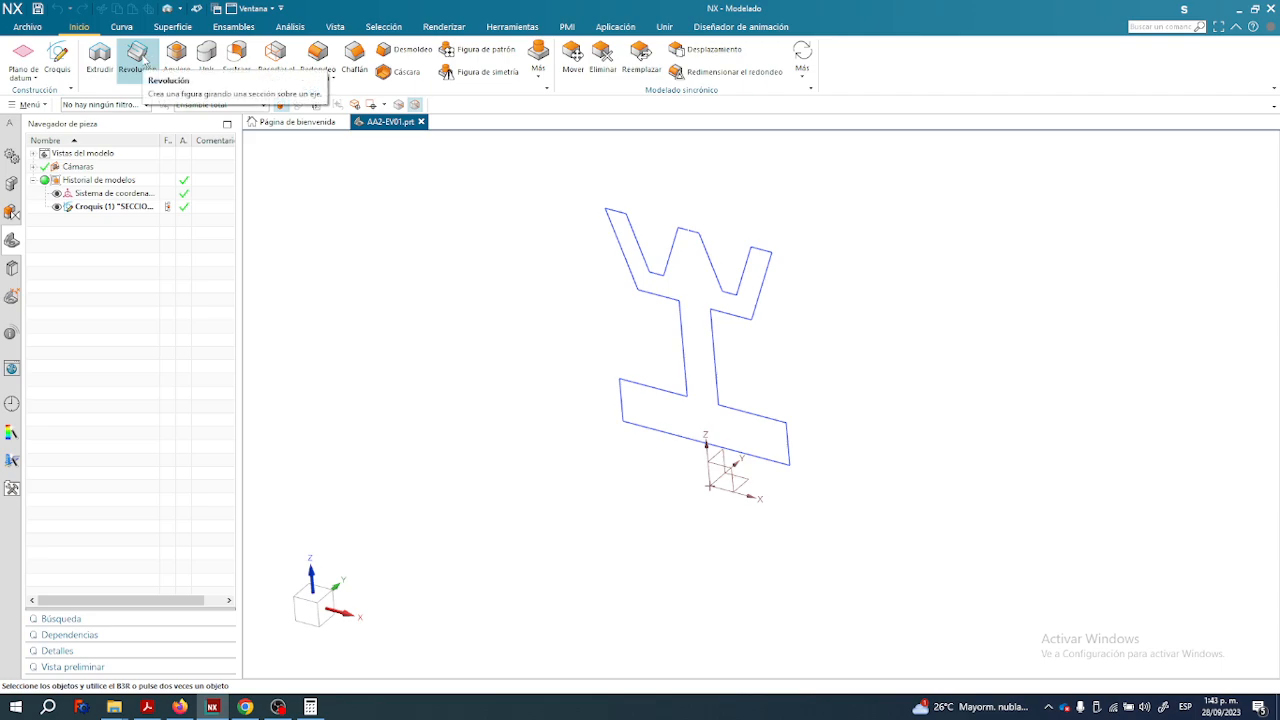
Start a Revolve feature and select the closed SECCION_FIGURA profile as its section.
click(137, 63)
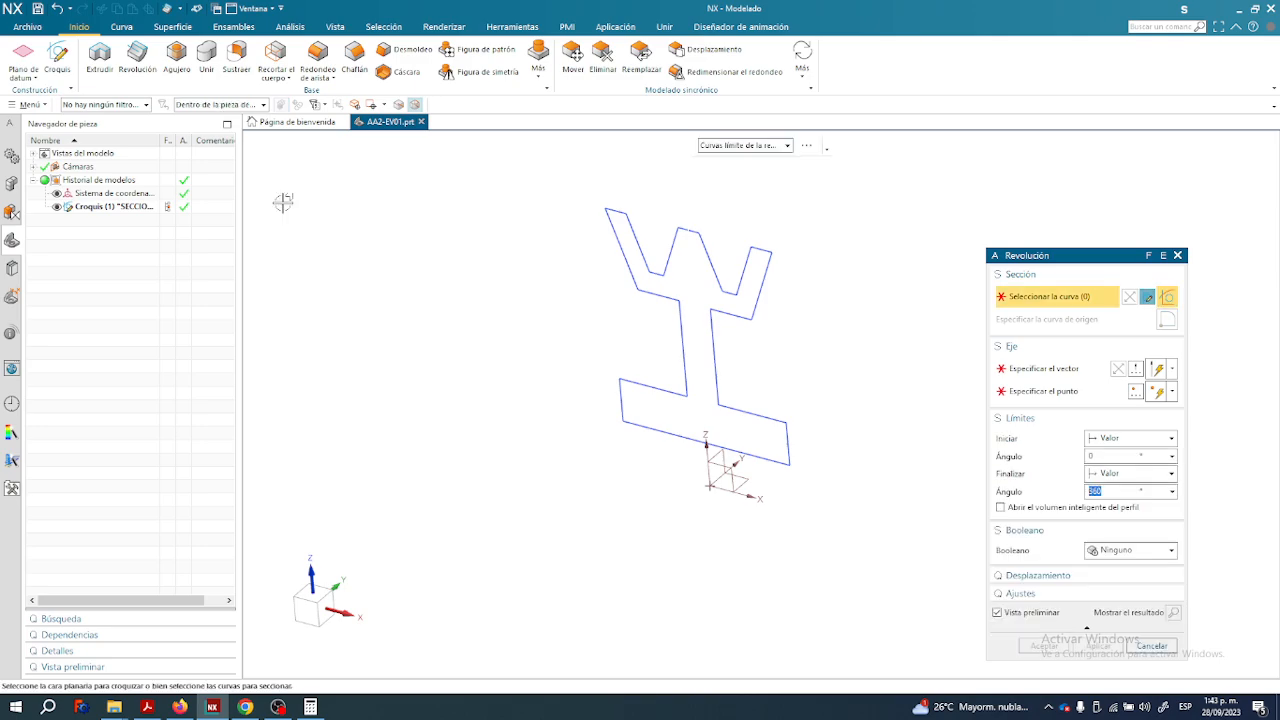
drag(1034, 255, 970, 177)
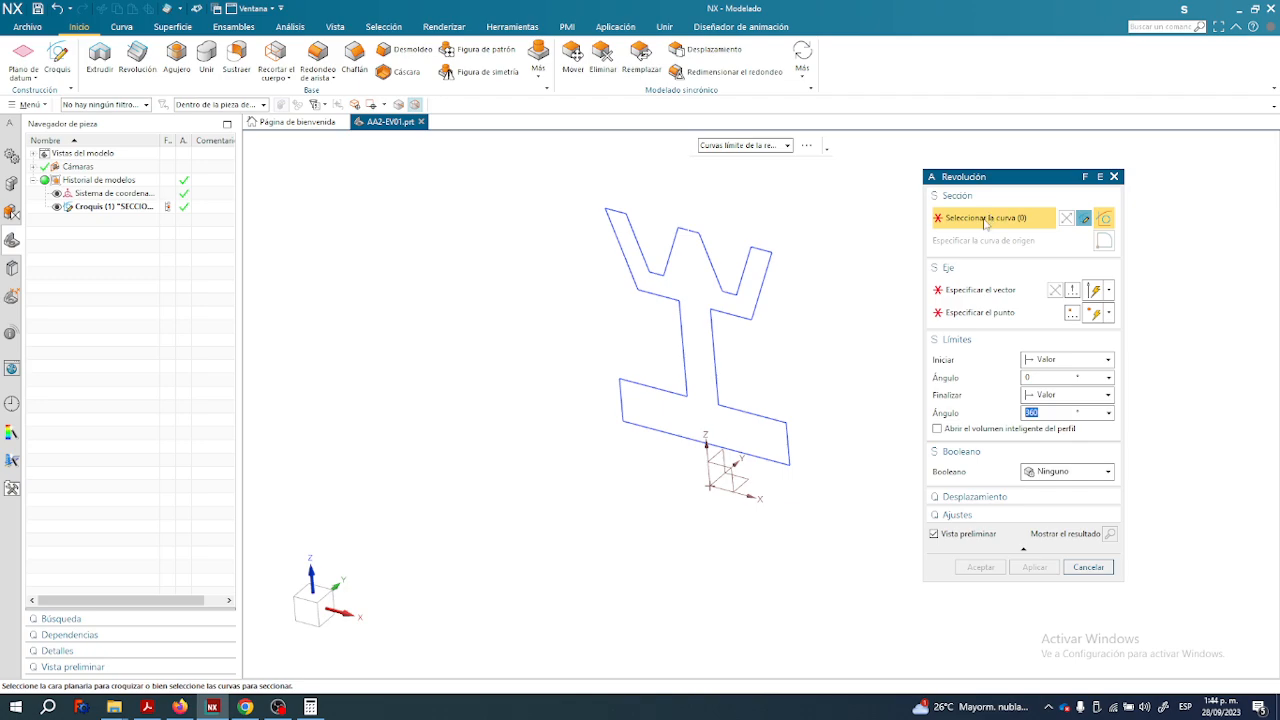
click(766, 263)
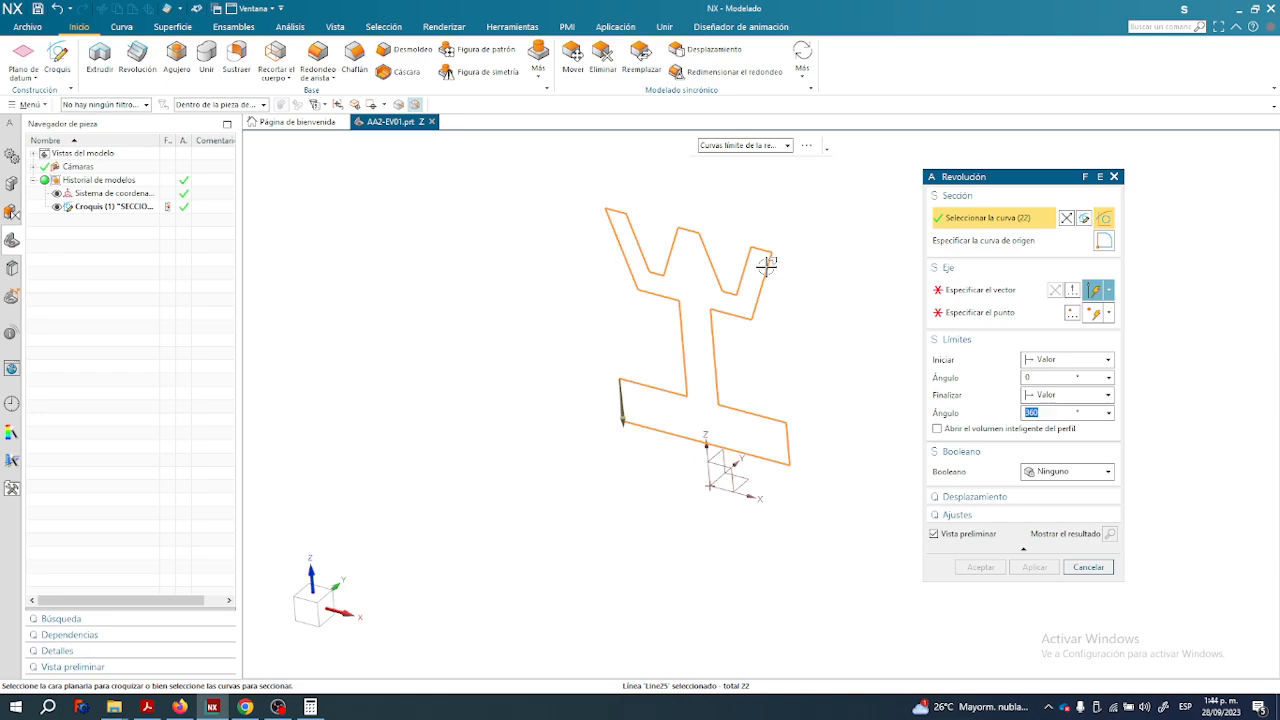
scroll(766, 328, up, 3)
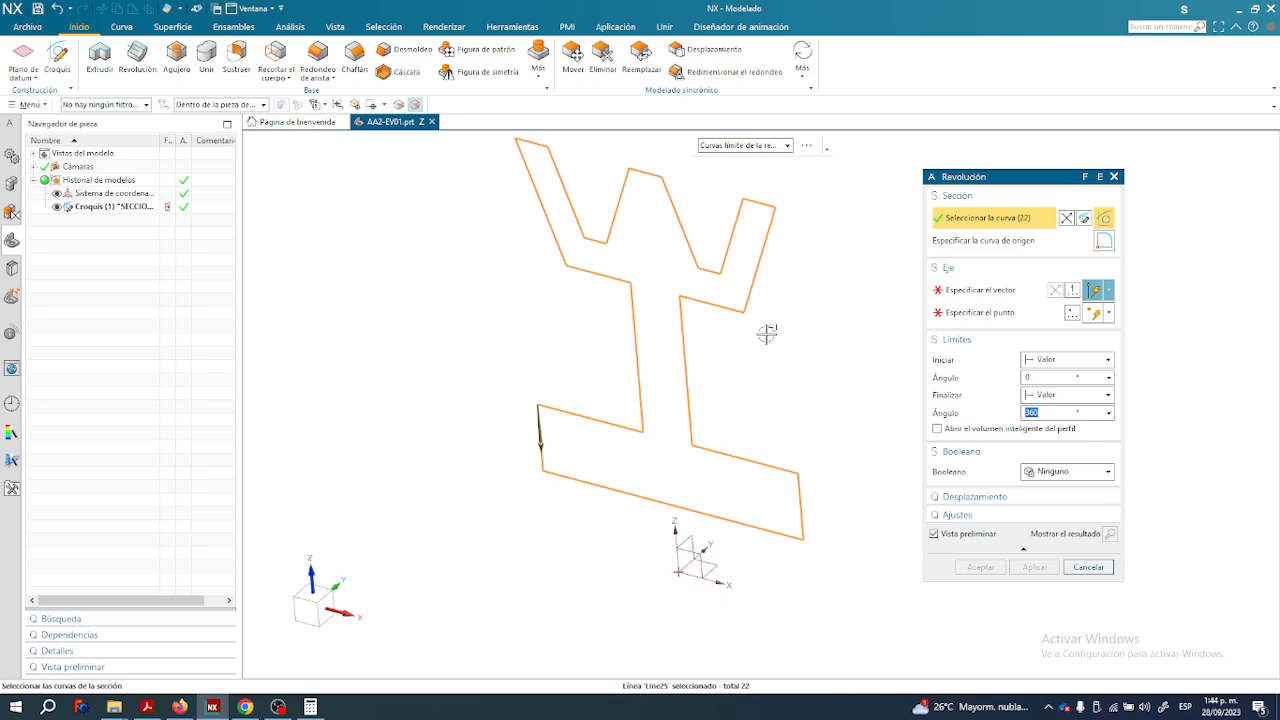
Set the X axis of the datum coordinate system as the revolve axis.
click(988, 290)
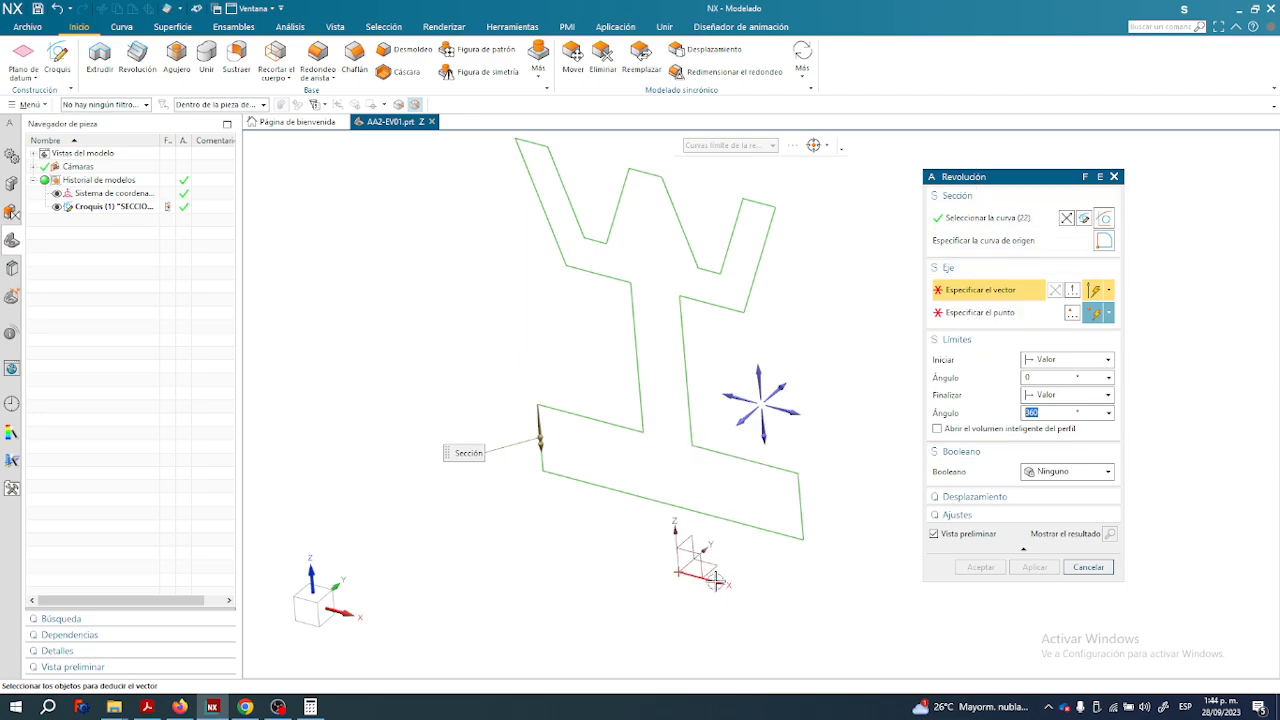
click(1108, 290)
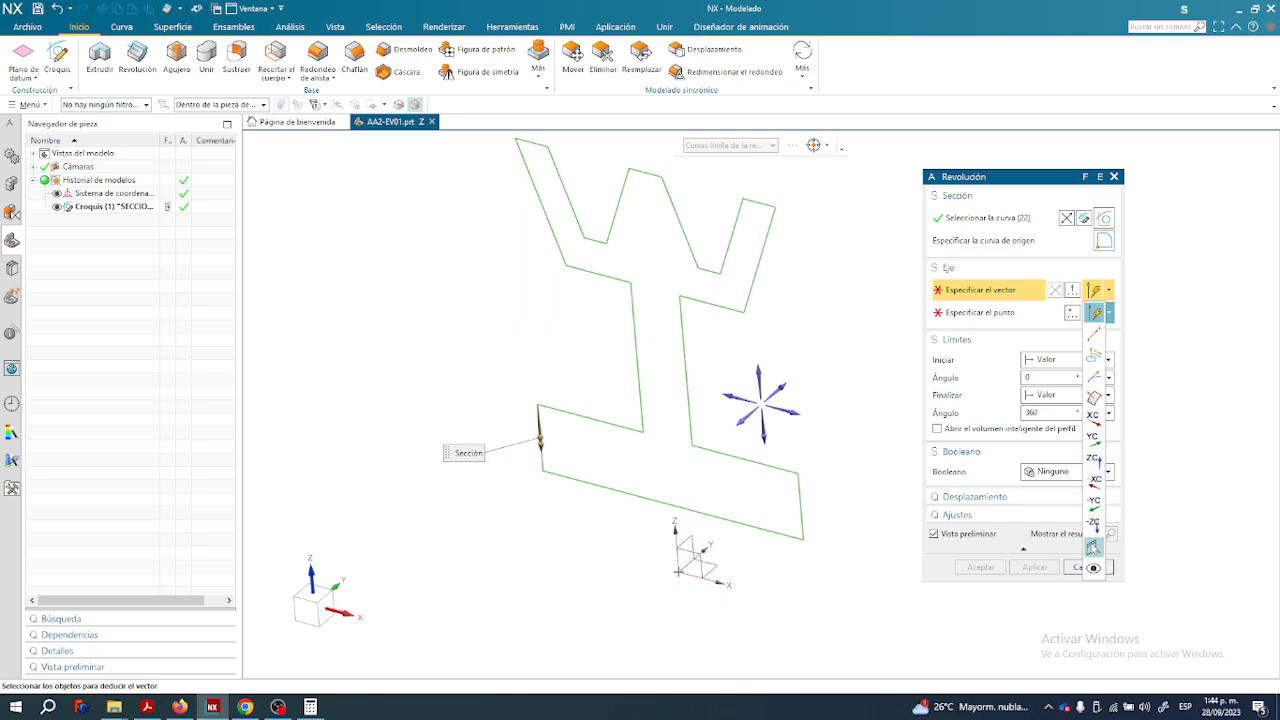
click(1019, 187)
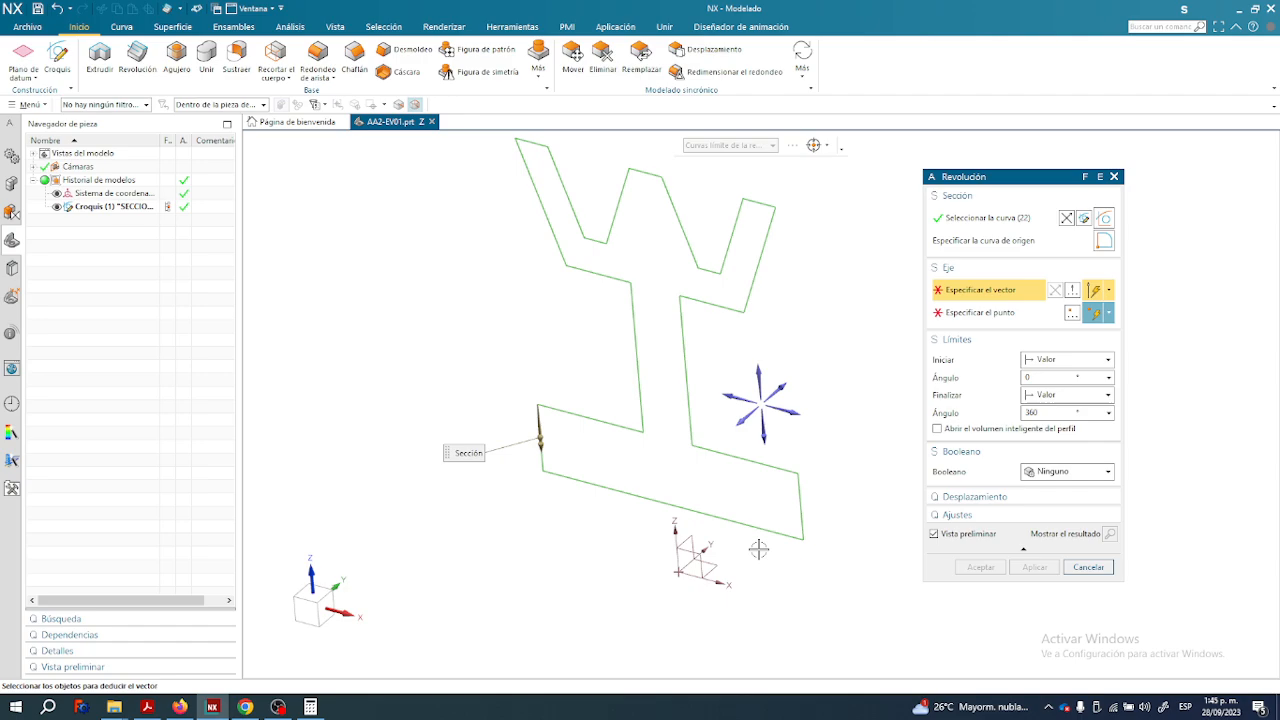
scroll(705, 578, up, 1)
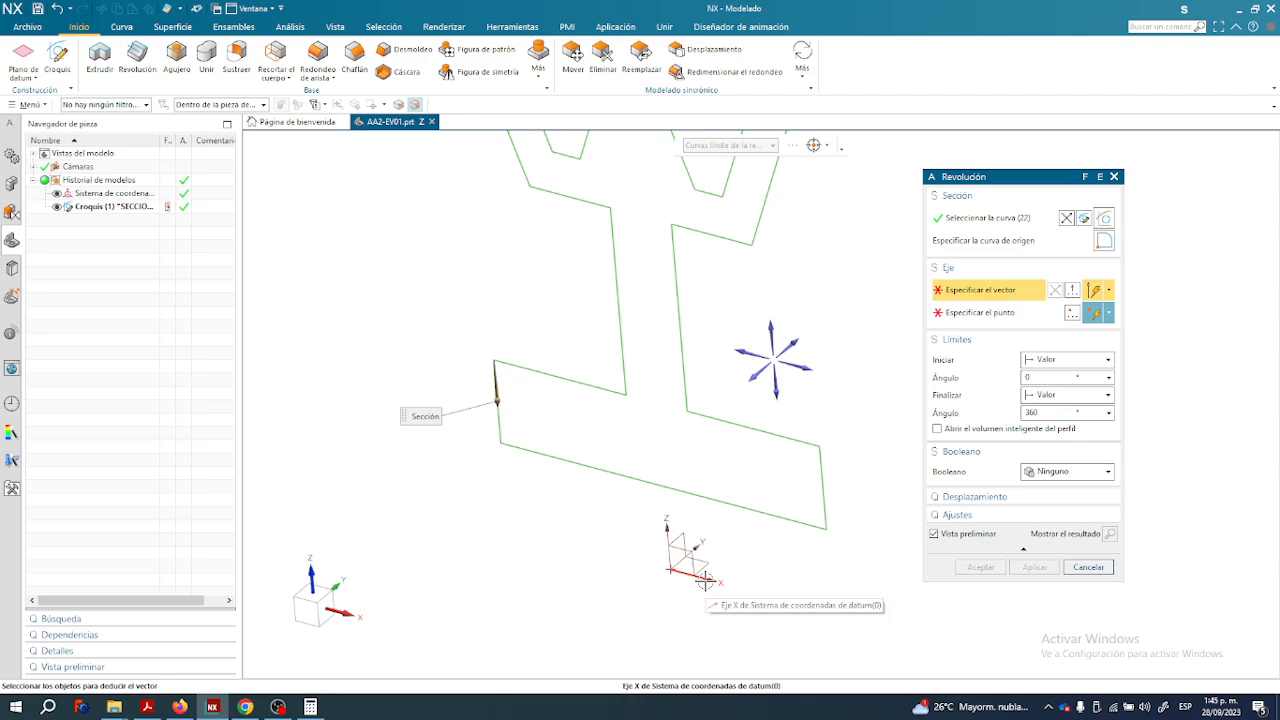
click(705, 579)
scroll(742, 537, down, 3)
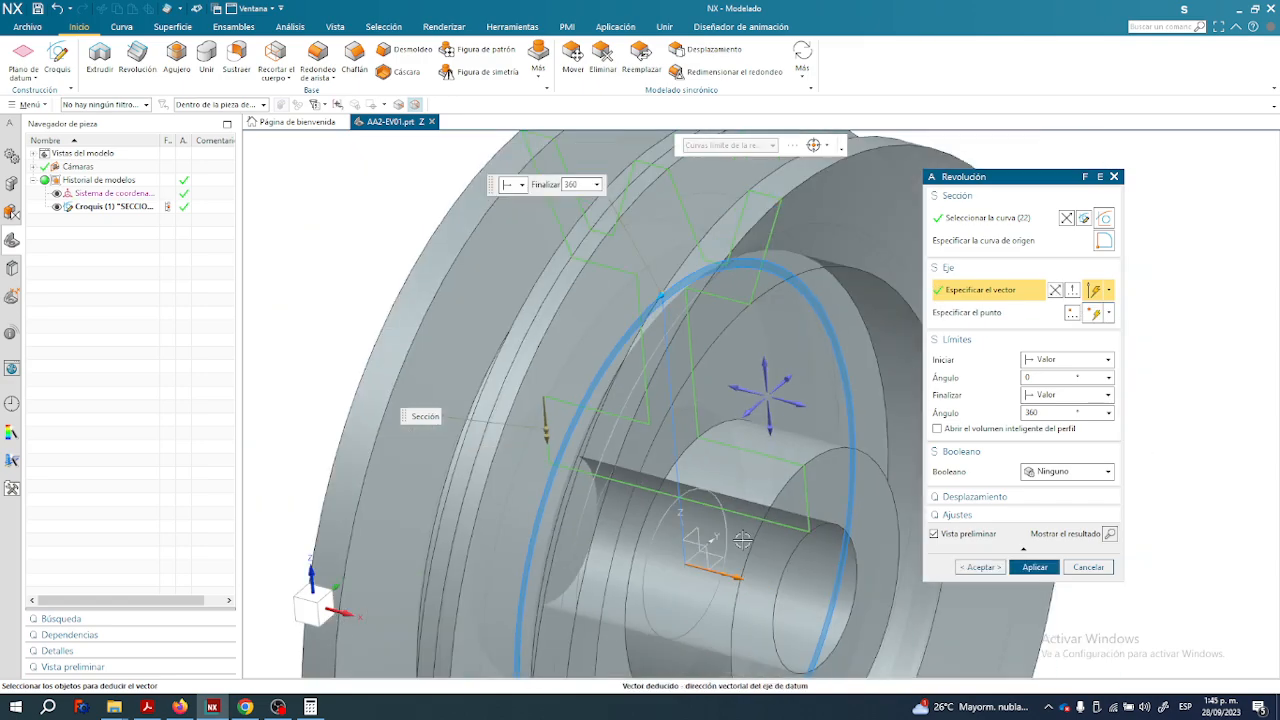
middle_drag(731, 513, 678, 459)
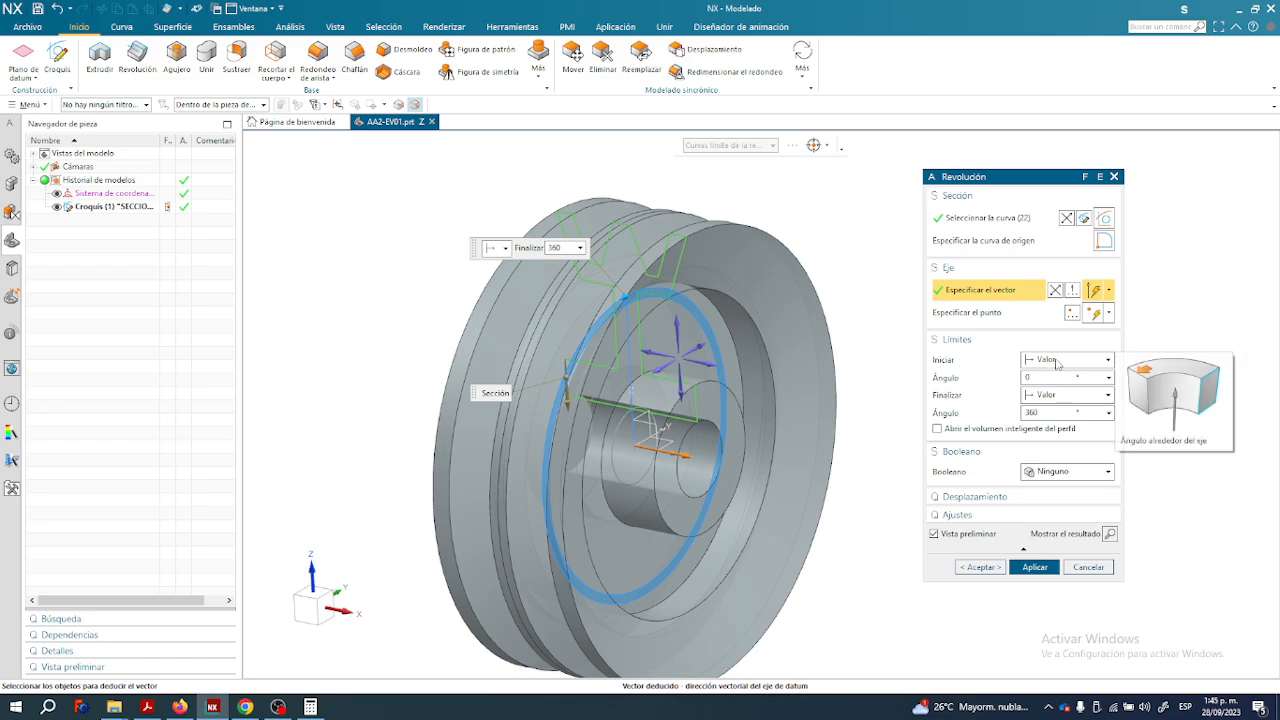
Consult Figura 2 in Guia_aprendizaje.pdf, and set the revolve's end angle to 270° in NX.
click(1022, 359)
click(1000, 356)
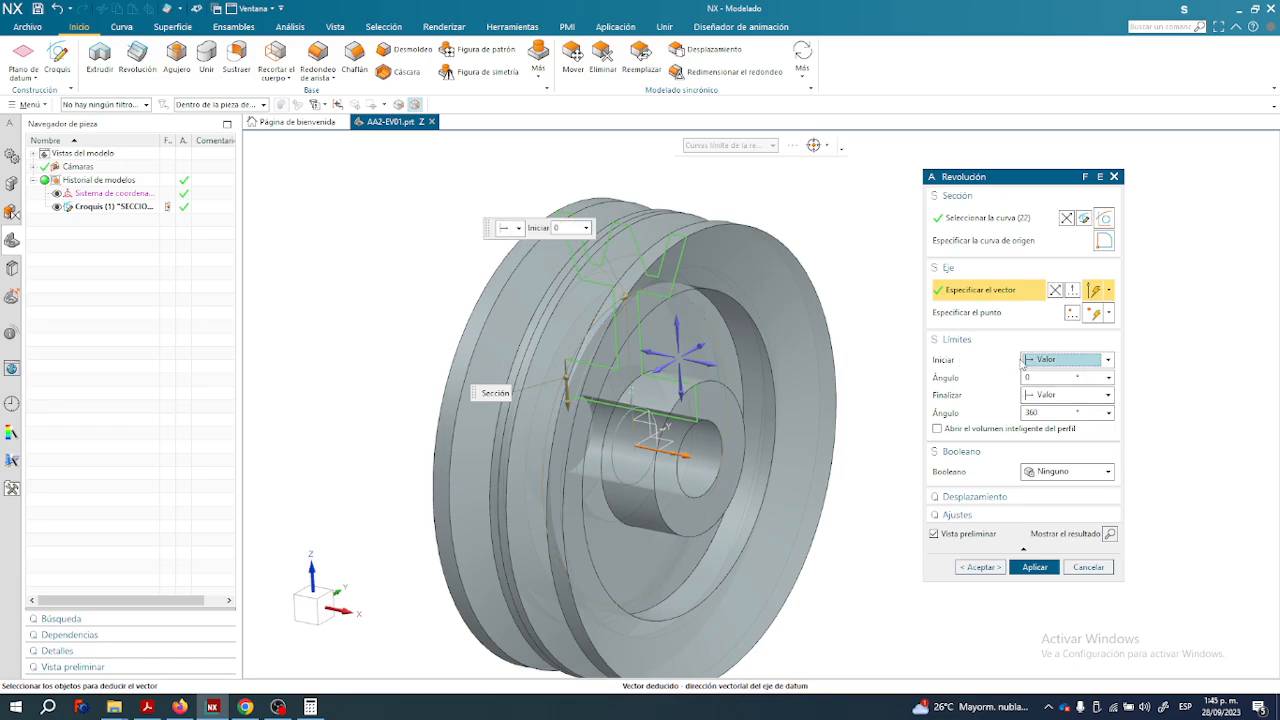
click(1040, 379)
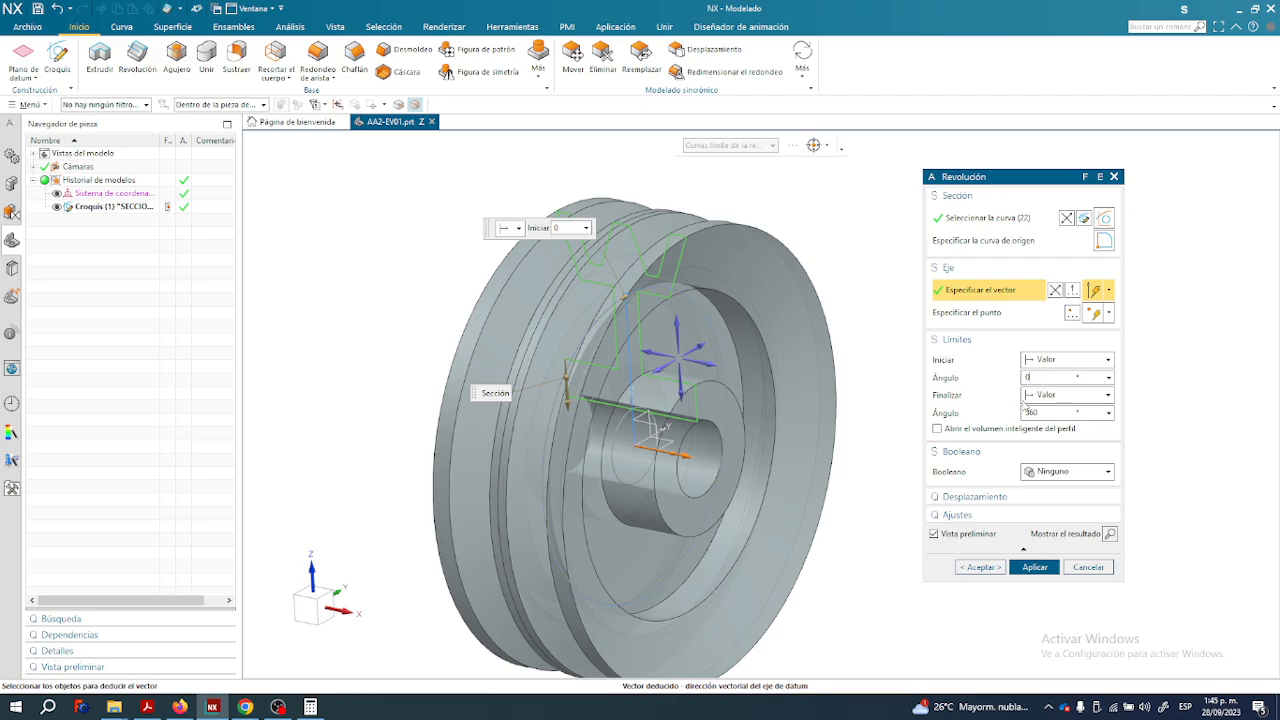
click(1056, 415)
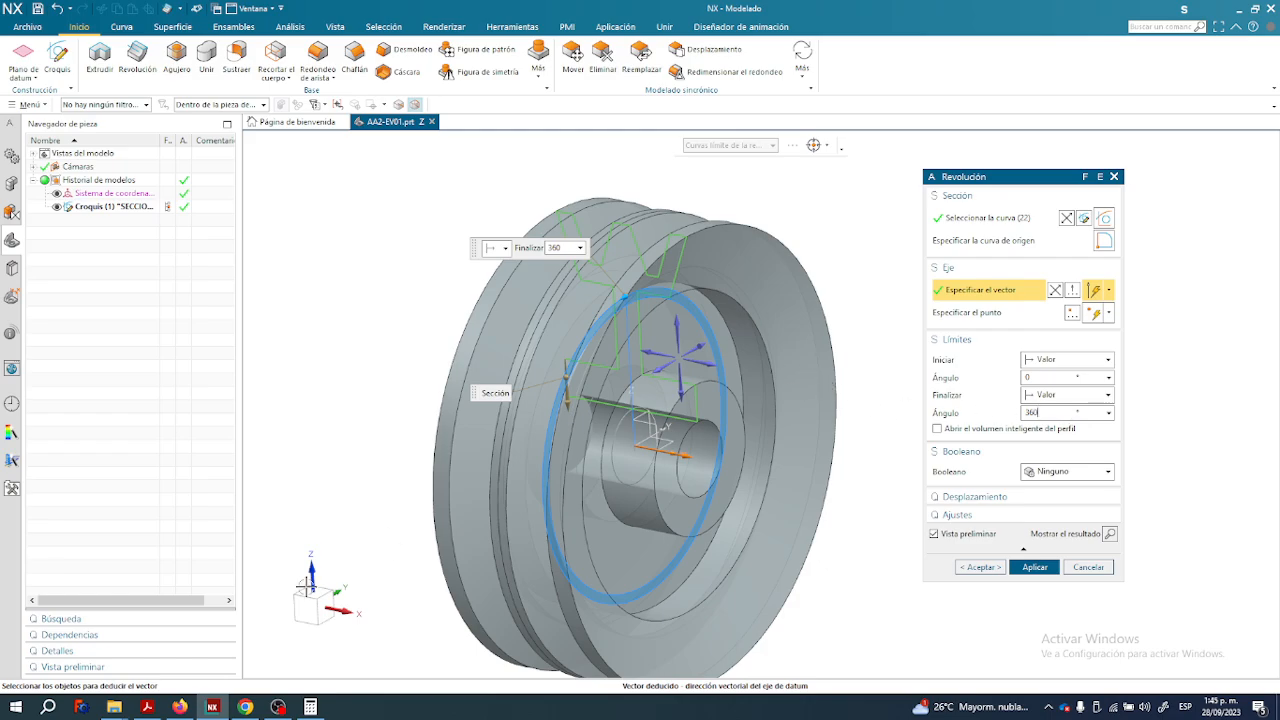
mouse_move(157, 707)
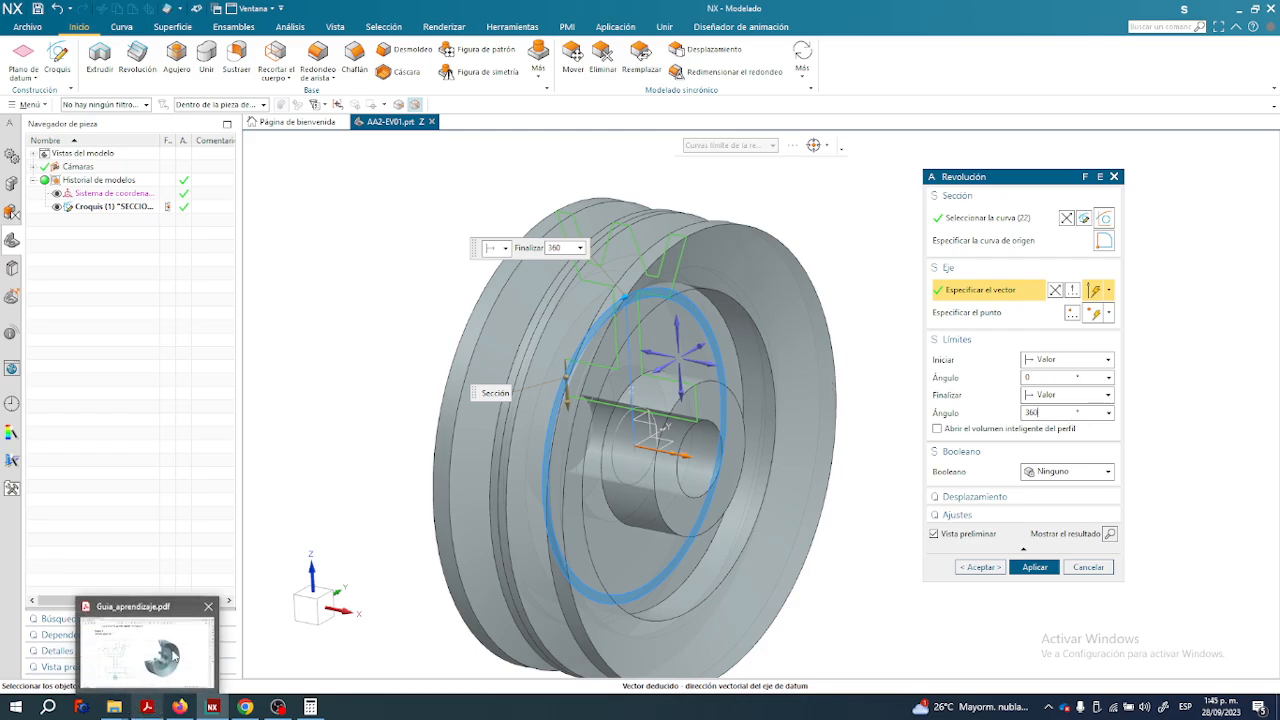
click(176, 658)
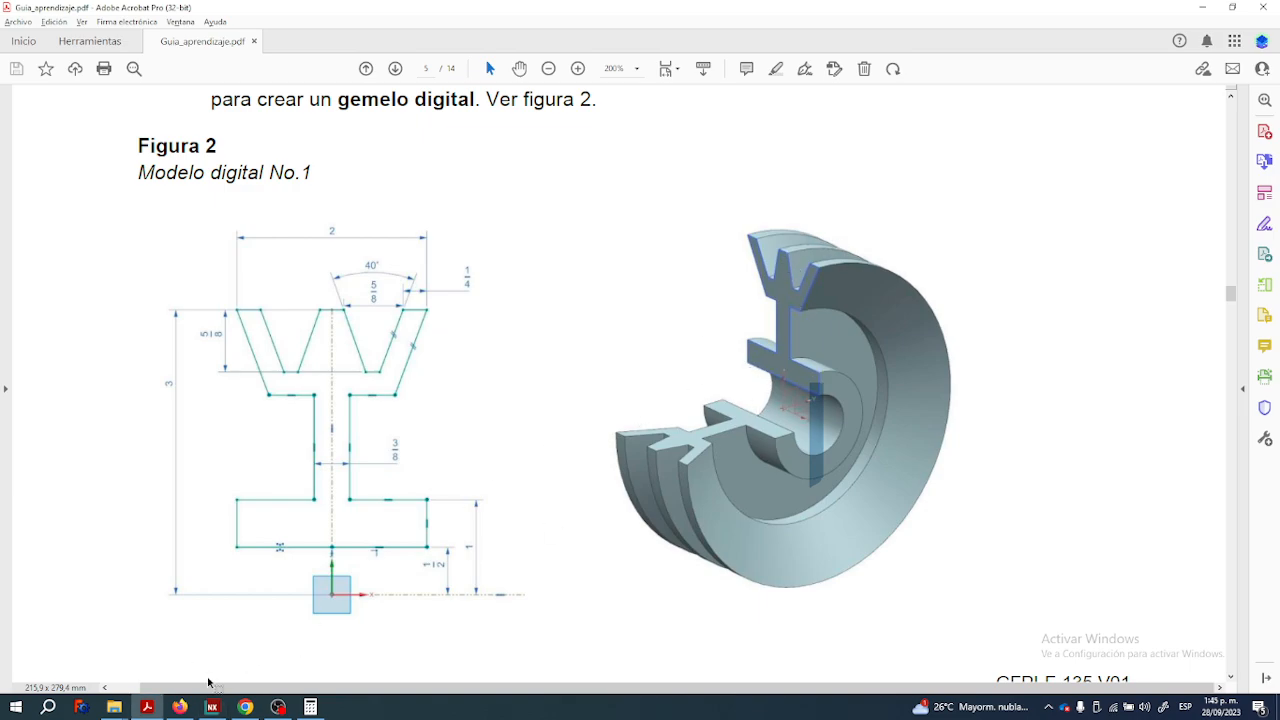
mouse_move(212, 707)
click(214, 643)
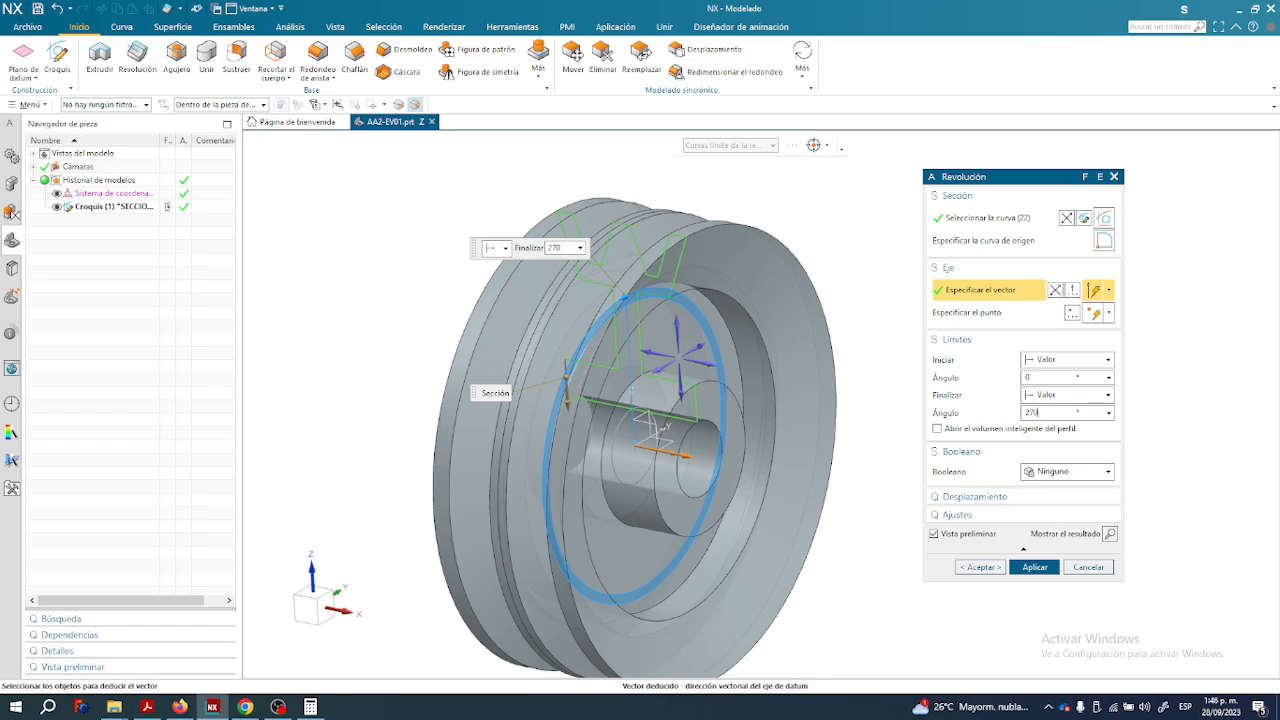
click(1068, 376)
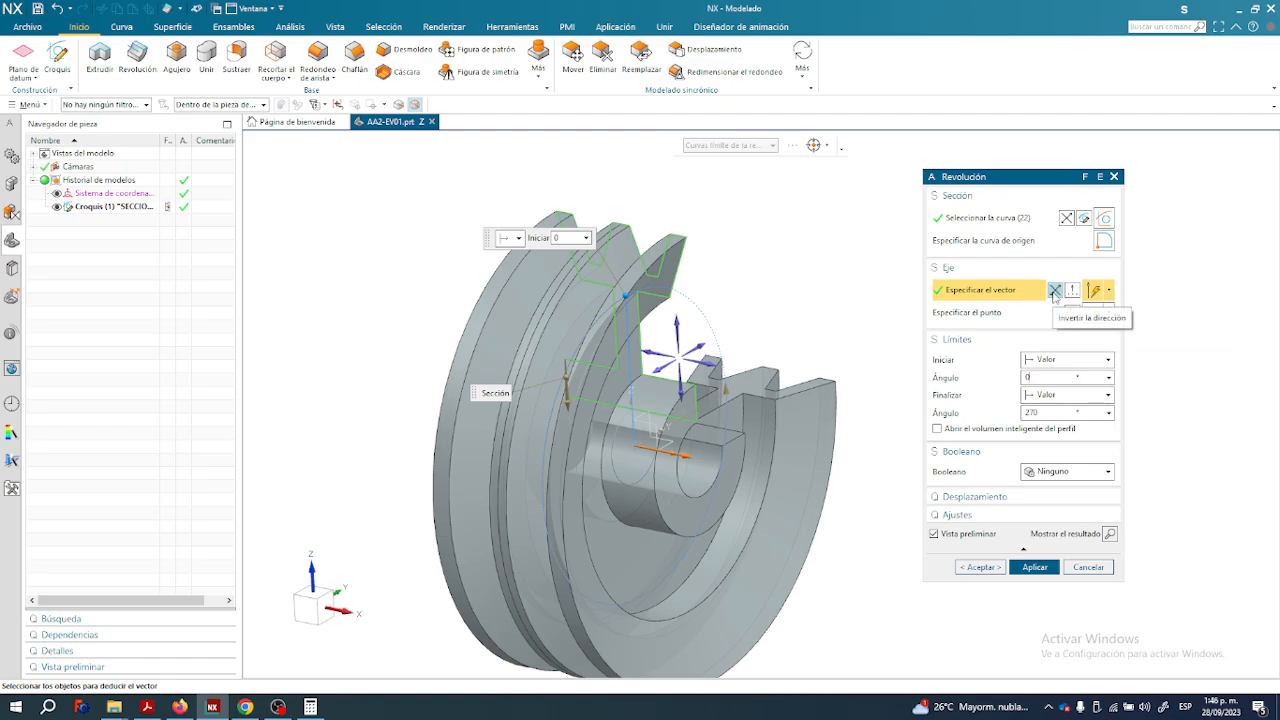
Reverse the direction of the revolve axis and inspect the cutaway preview.
click(1055, 291)
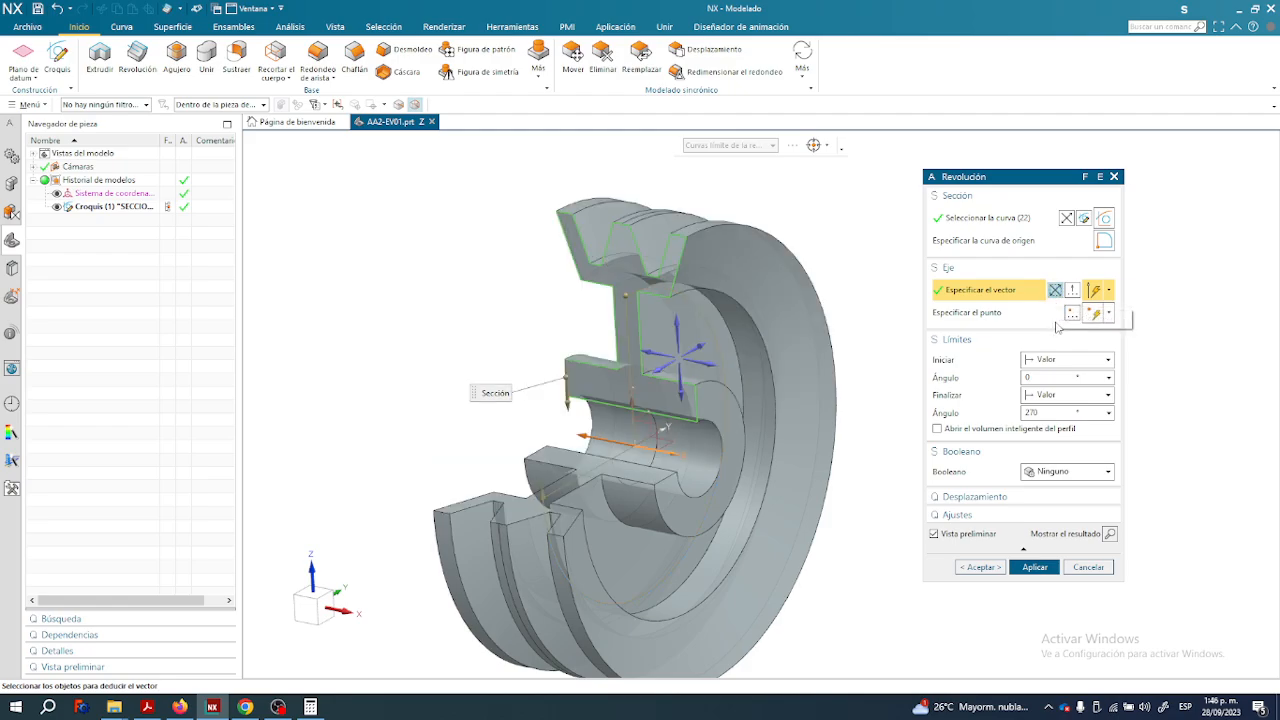
click(1055, 291)
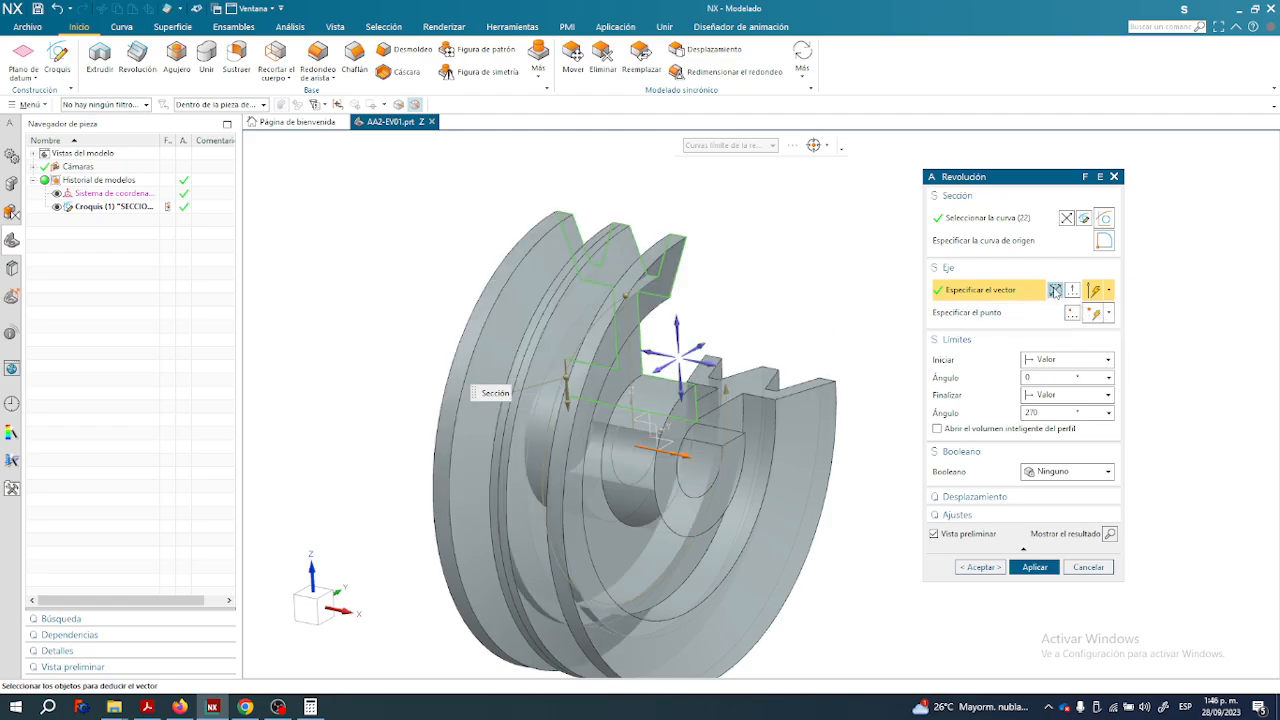
click(1055, 291)
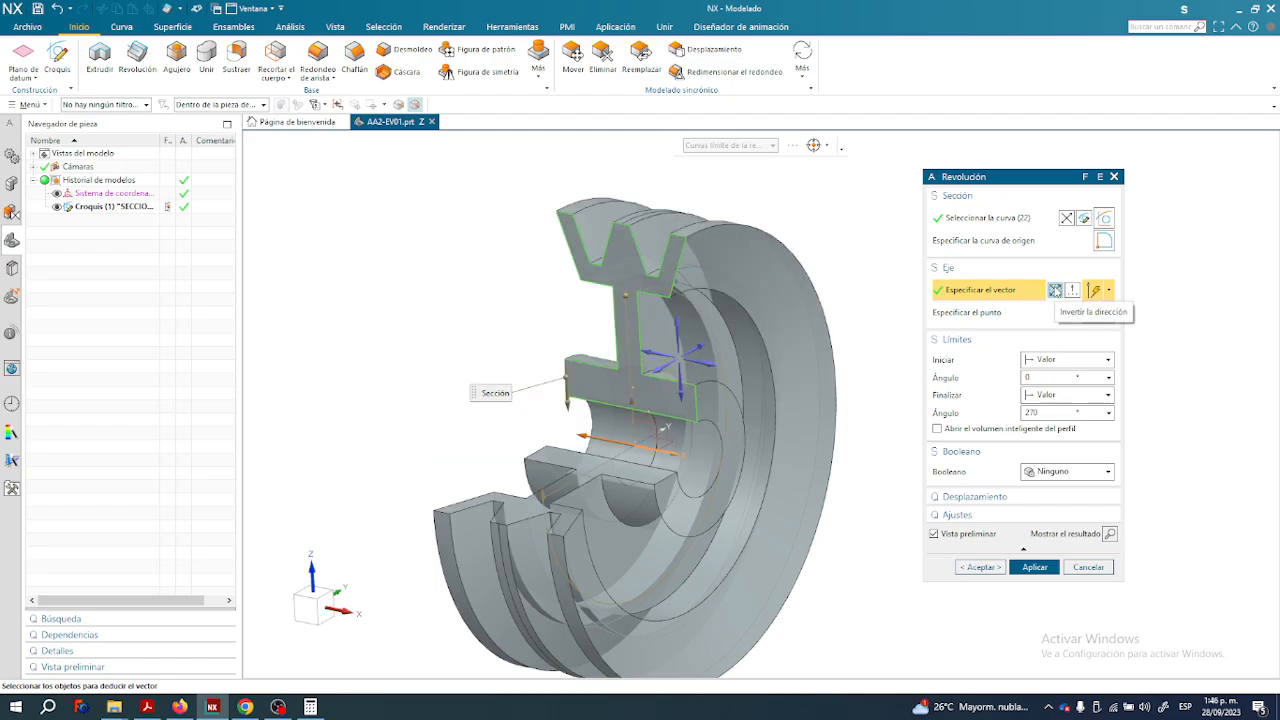
middle_drag(851, 466, 670, 374)
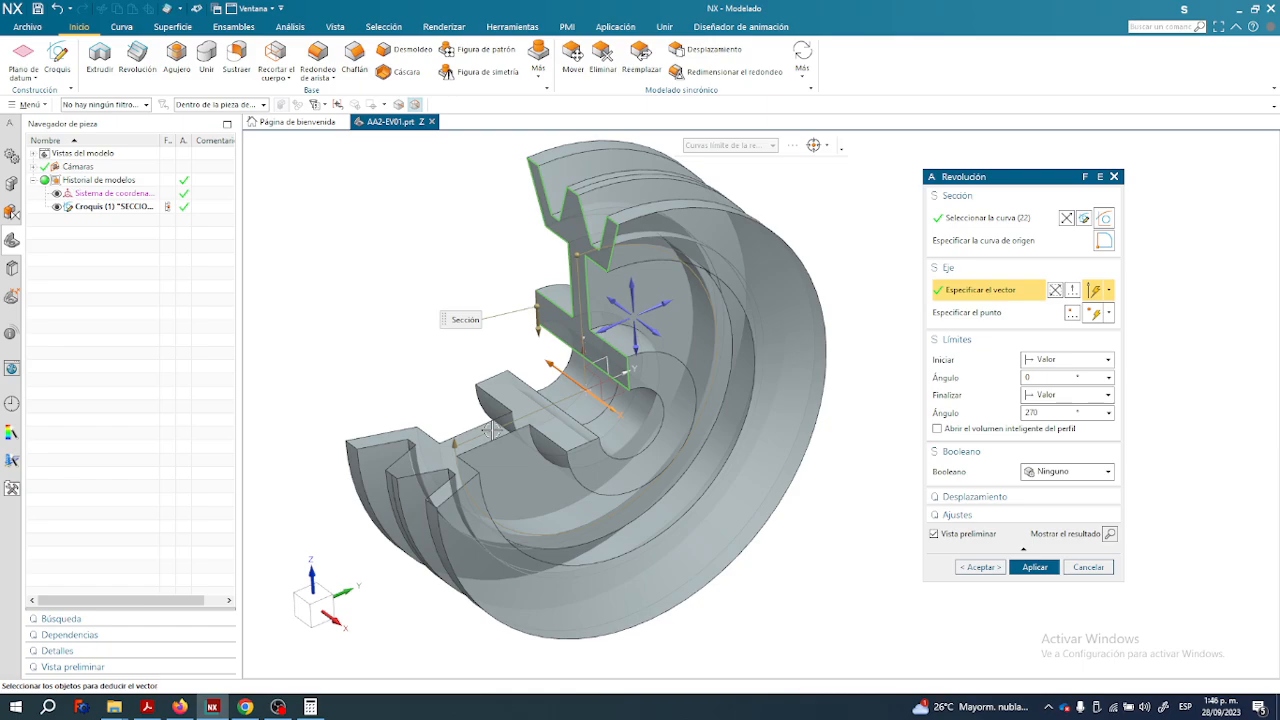
middle_drag(655, 387, 628, 431)
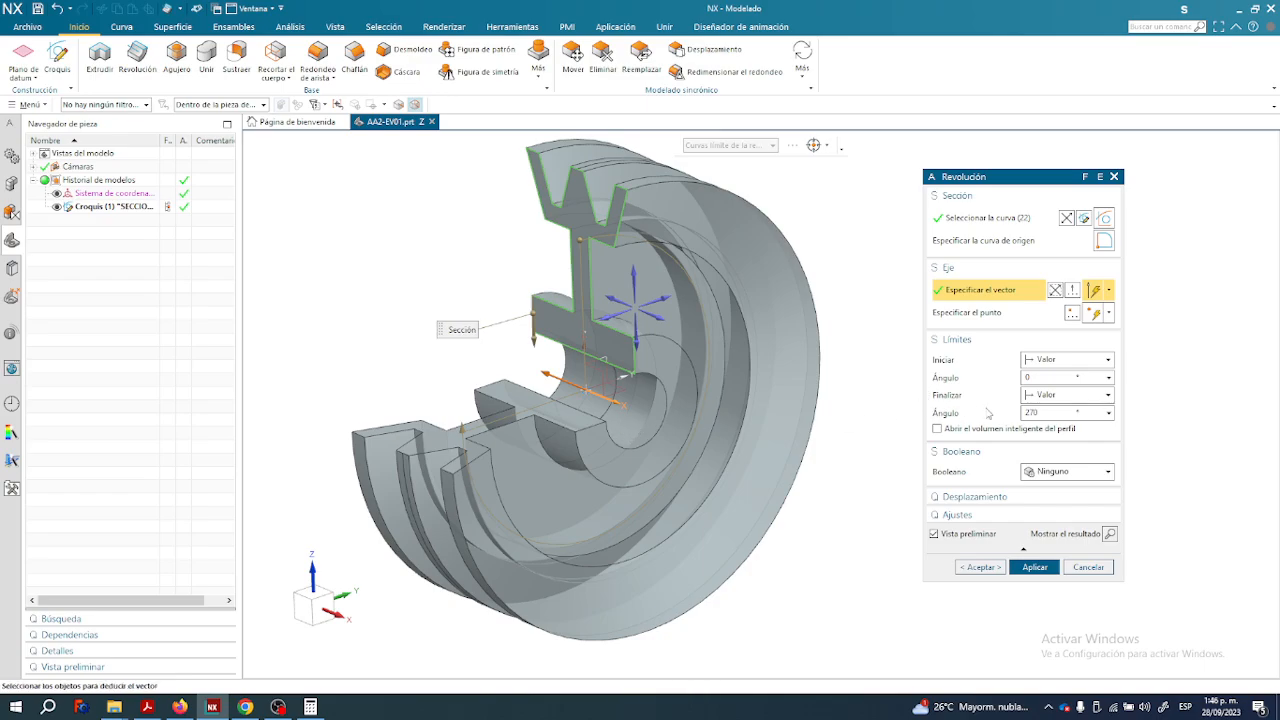
Set the revolve's end angle to 360°, keeping the start at 0°, and create the solid.
click(1109, 413)
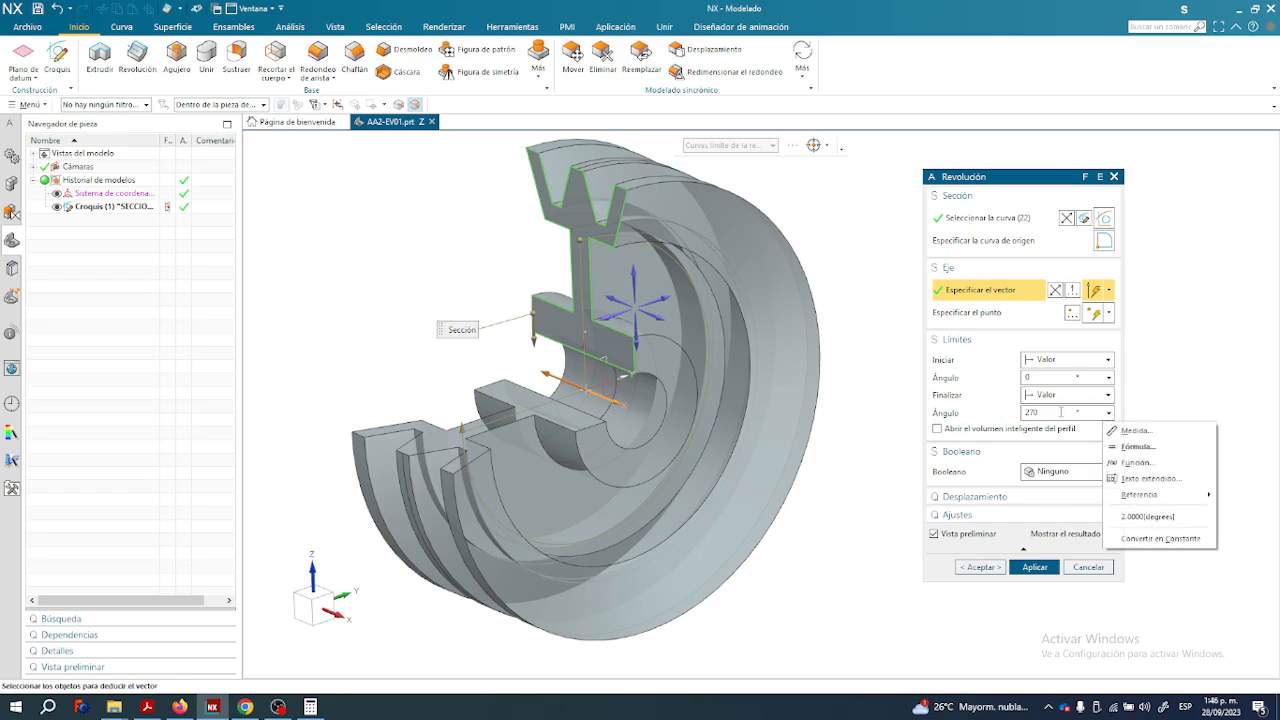
click(1061, 412)
text(360)
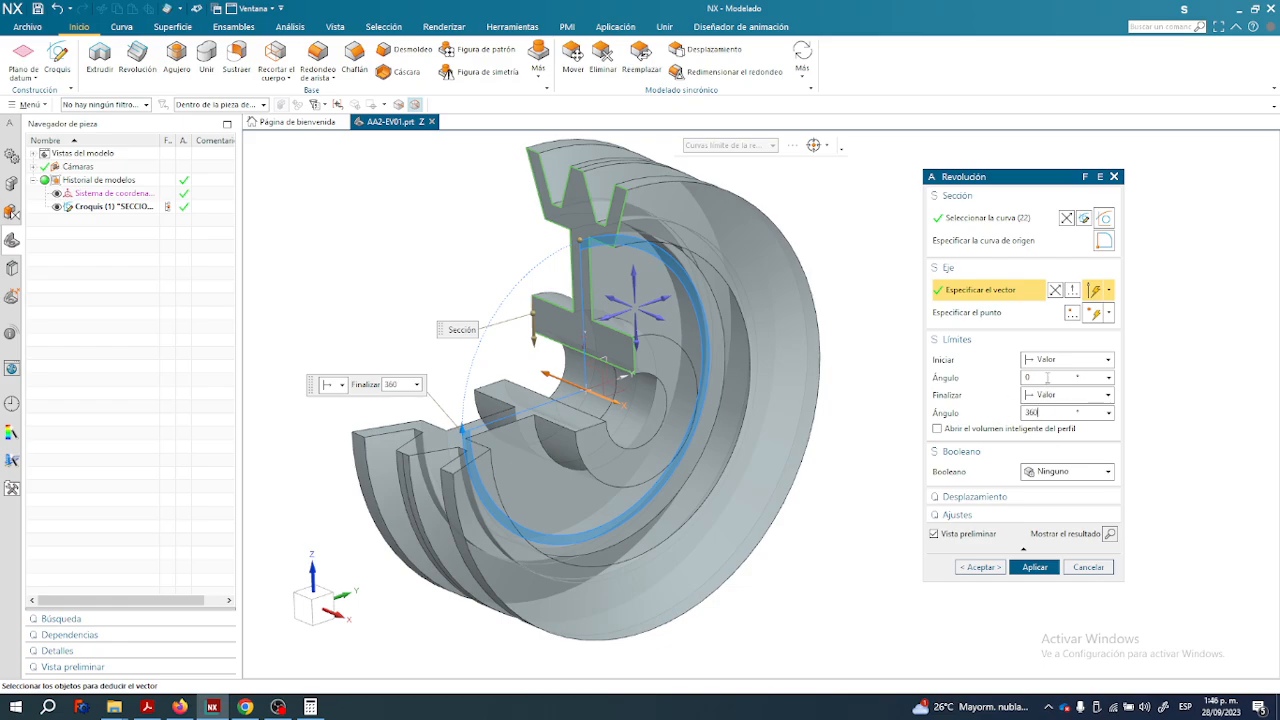
click(1047, 377)
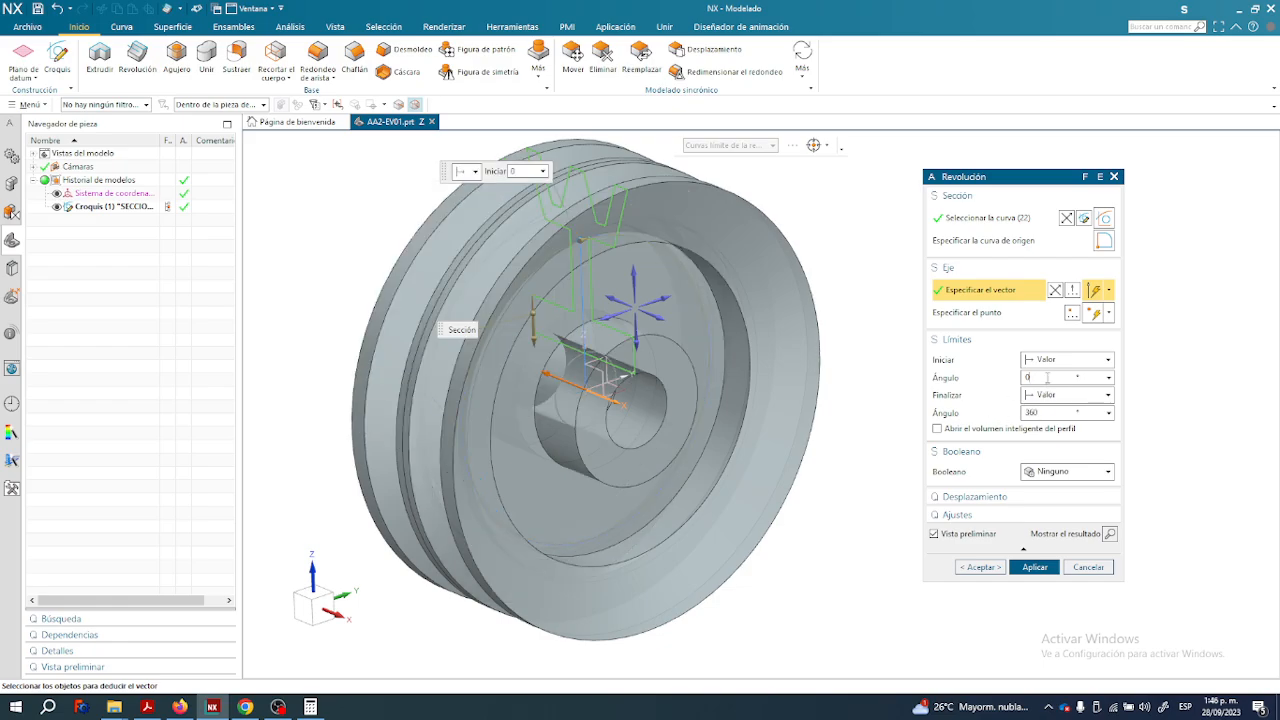
click(1035, 567)
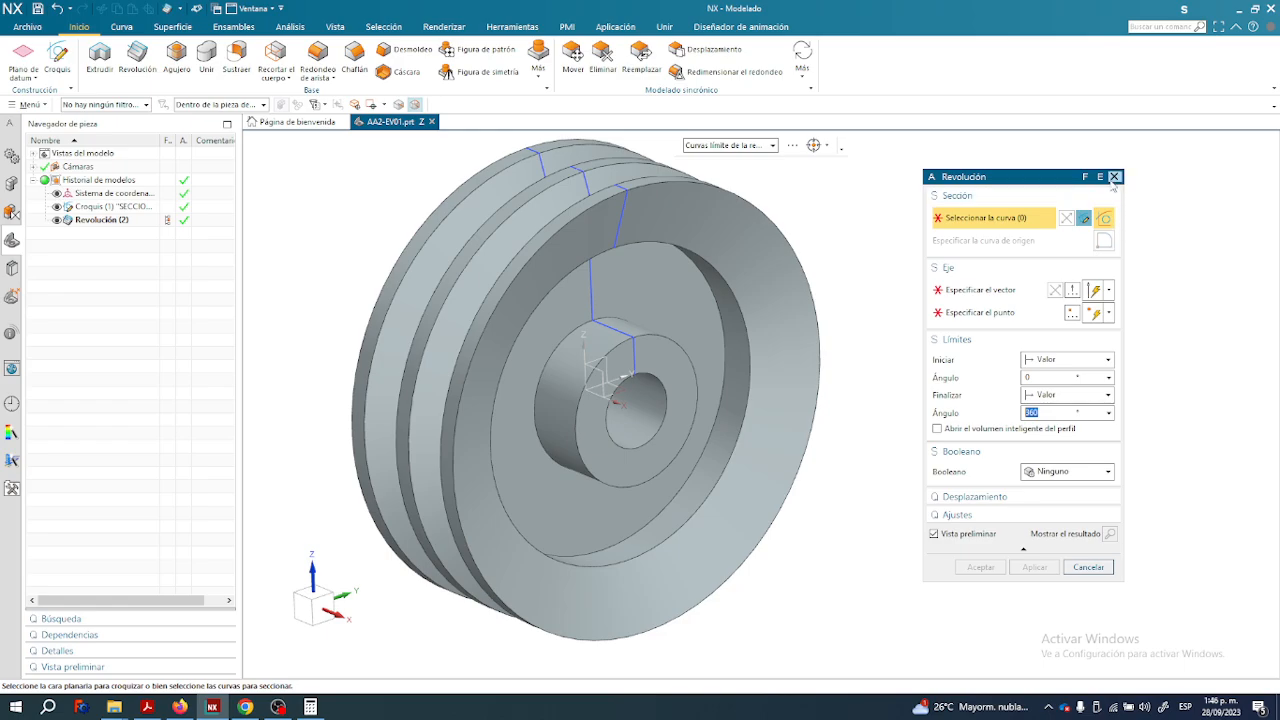
key(Escape)
middle_drag(614, 214, 577, 286)
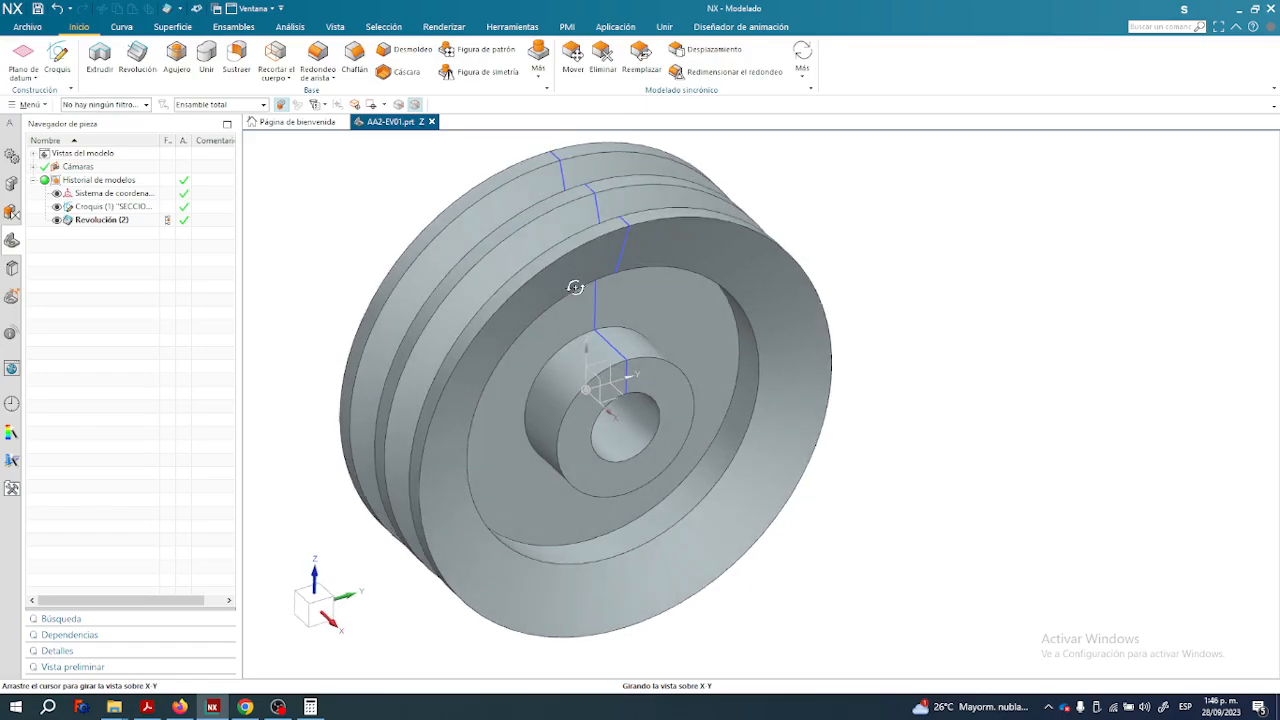
middle_drag(386, 229, 457, 249)
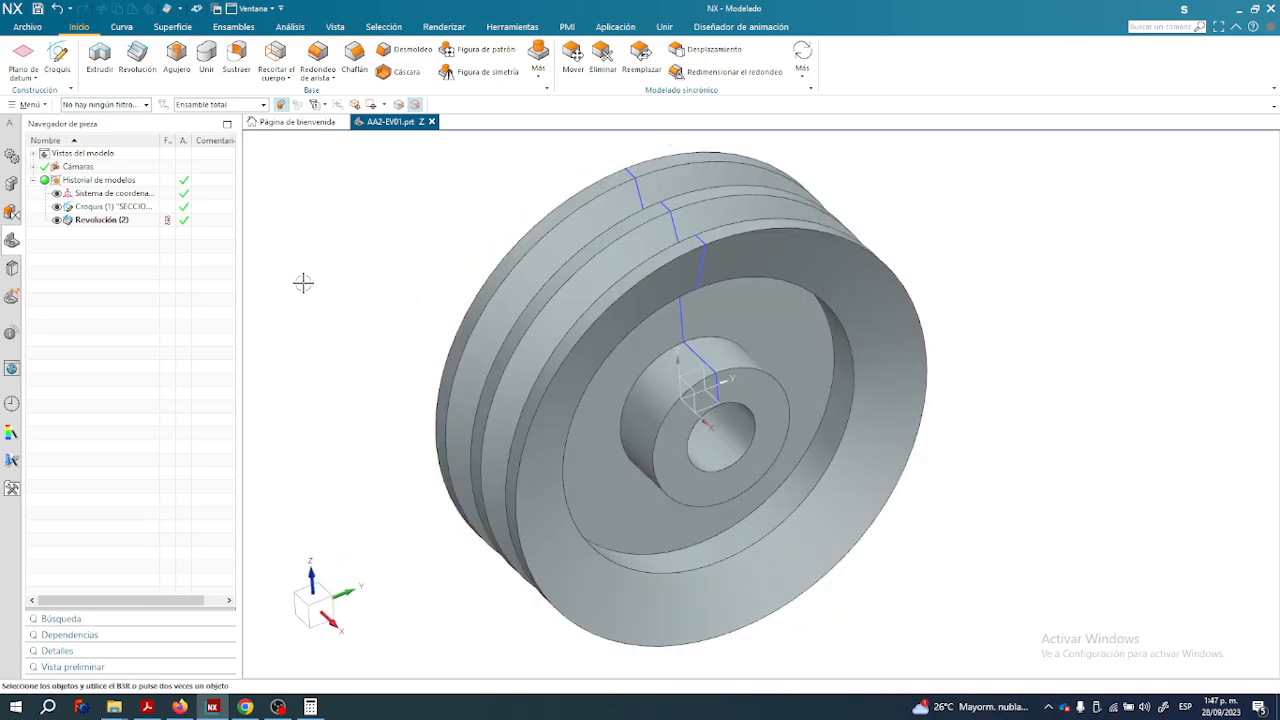
click(328, 27)
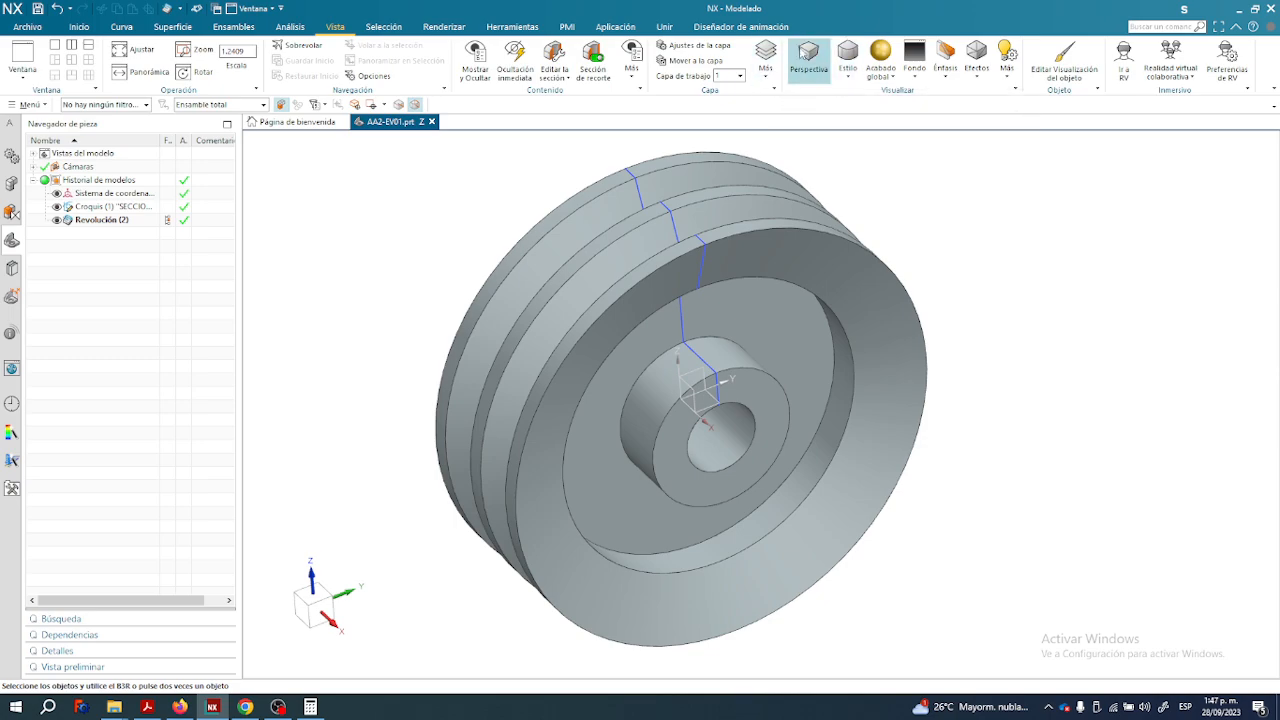
click(808, 58)
click(808, 55)
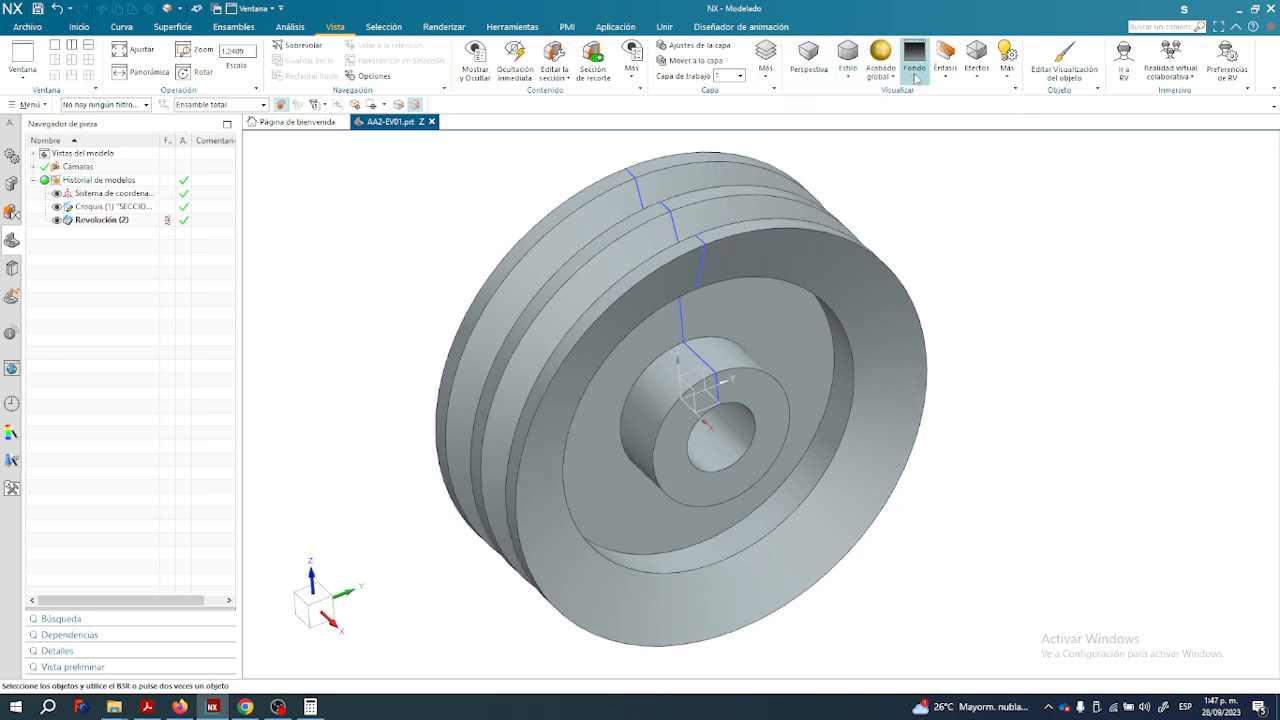
click(1008, 76)
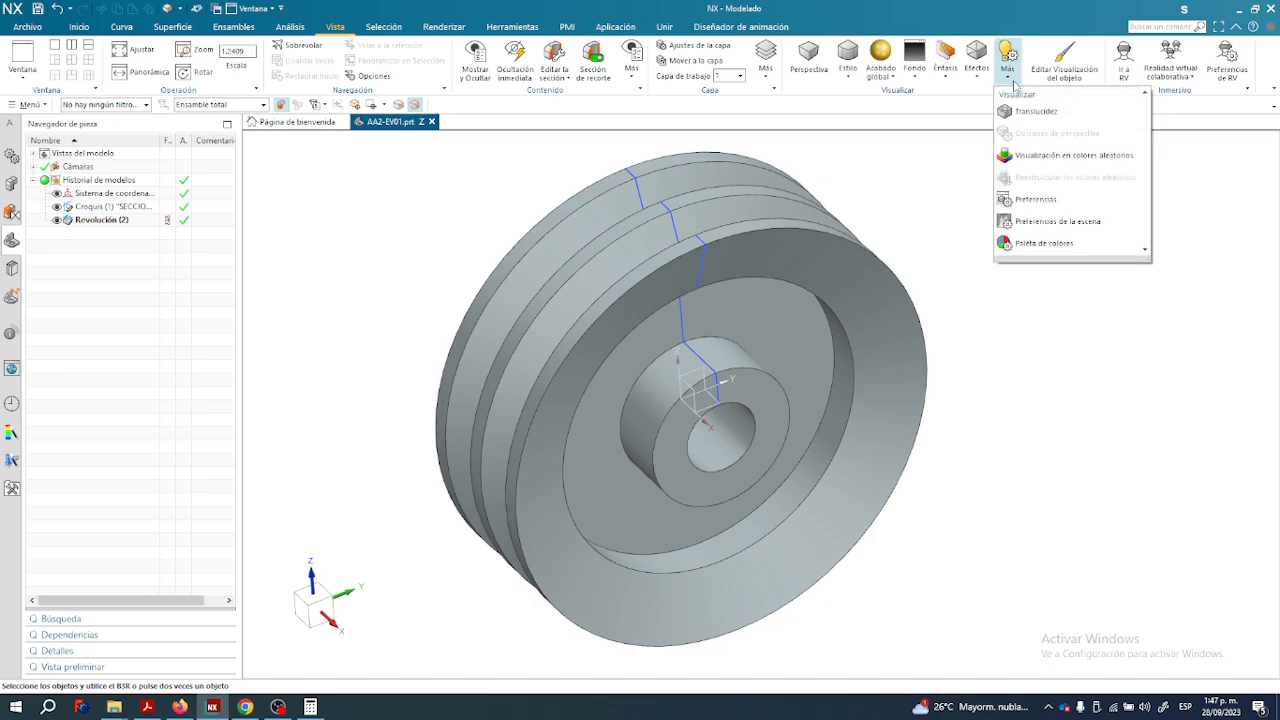
click(914, 60)
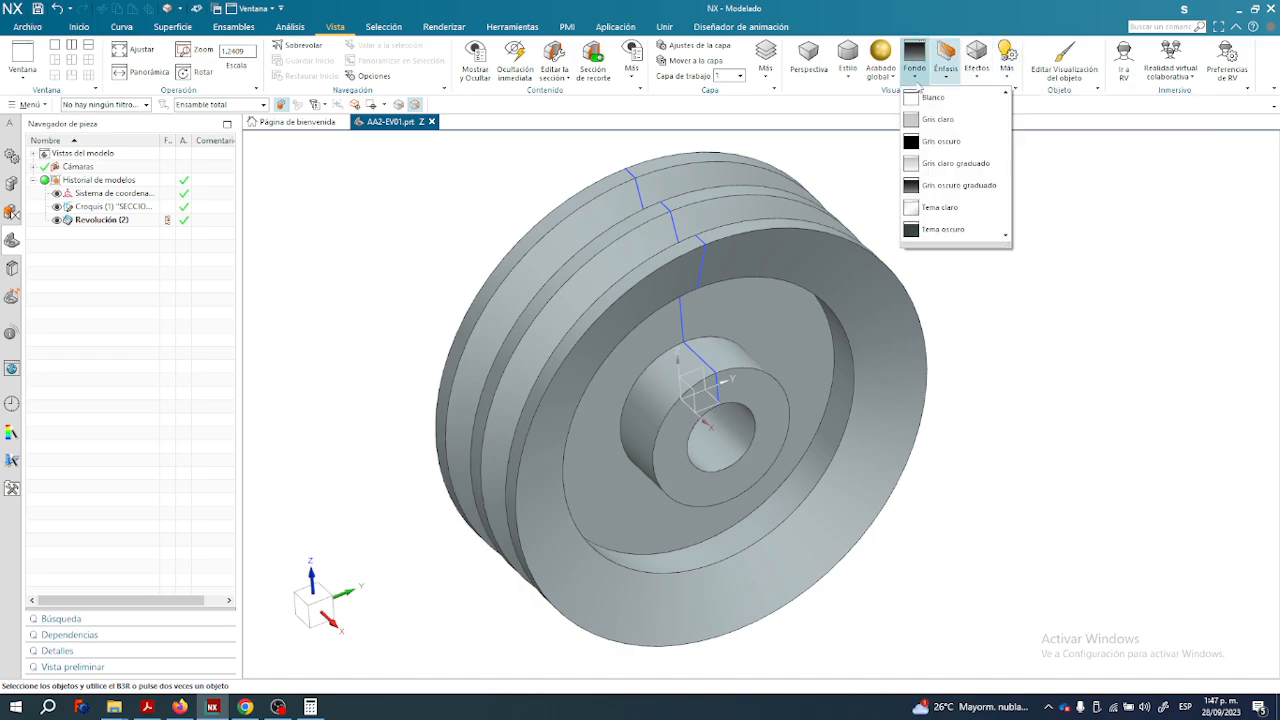
click(836, 188)
right_click(836, 188)
click(811, 155)
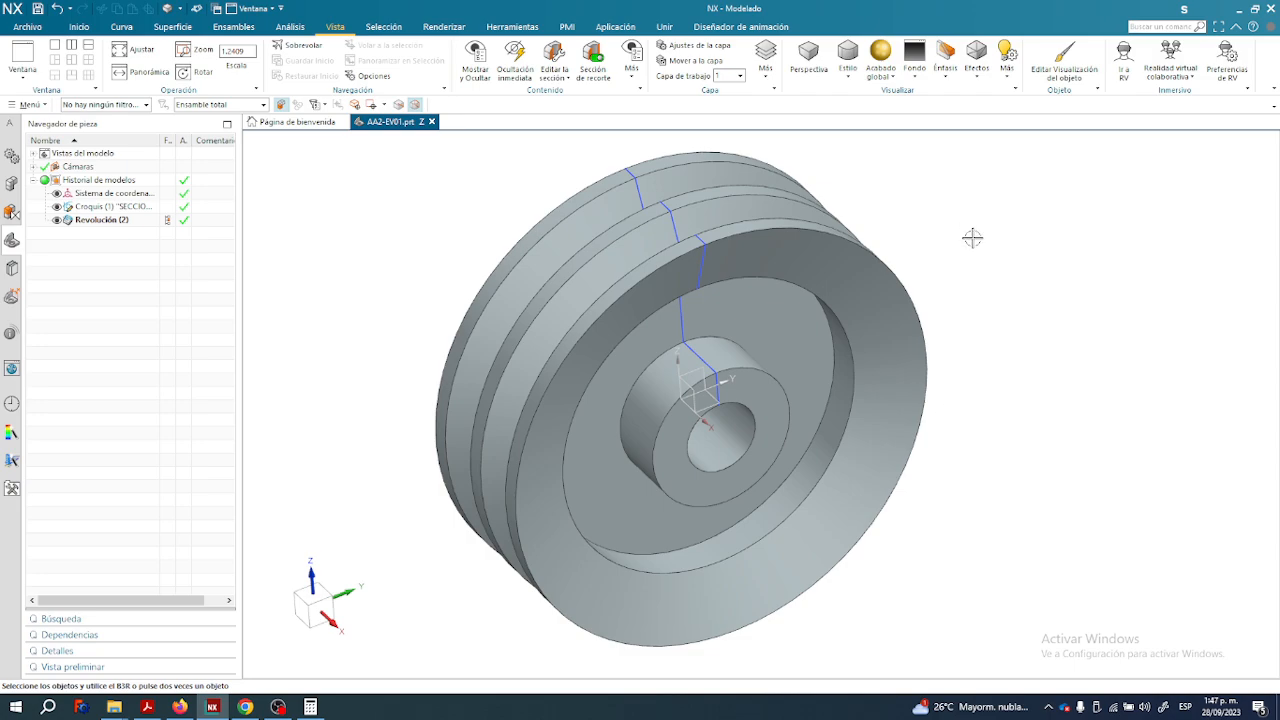
Orient the pulley to the isometric view and inspect it, and switch to the front view.
right_click(934, 186)
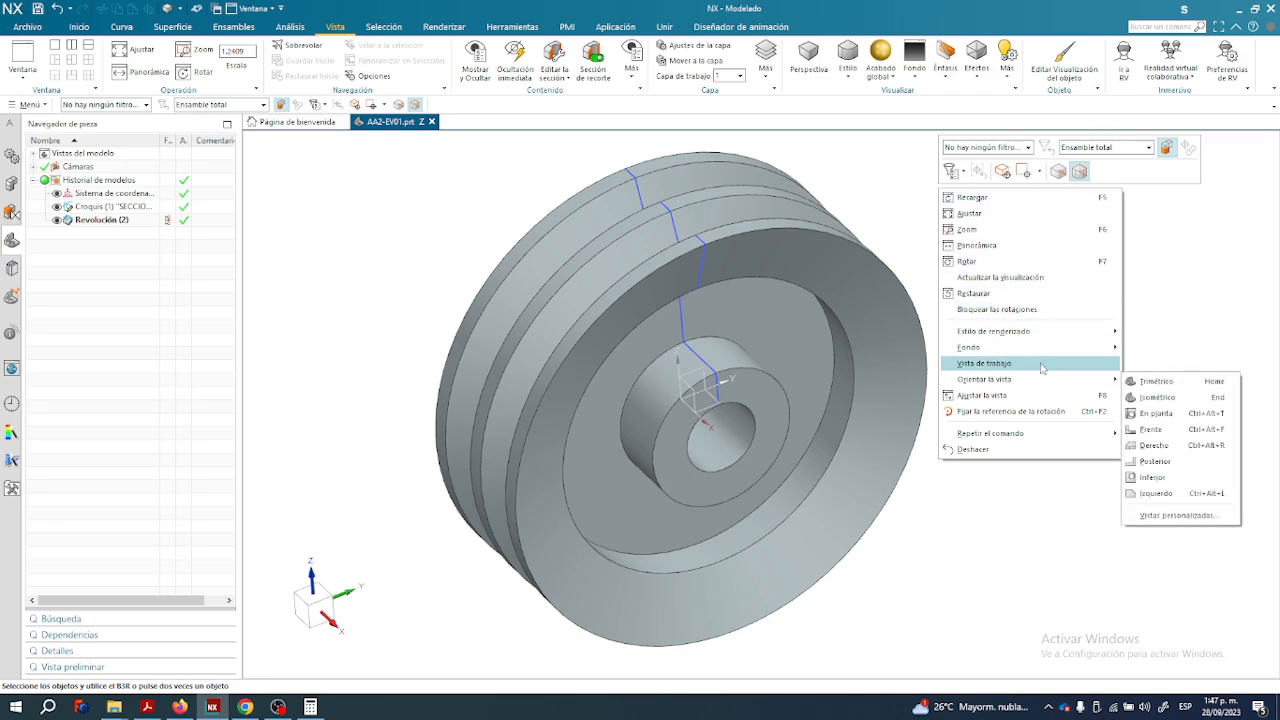
mouse_move(1046, 383)
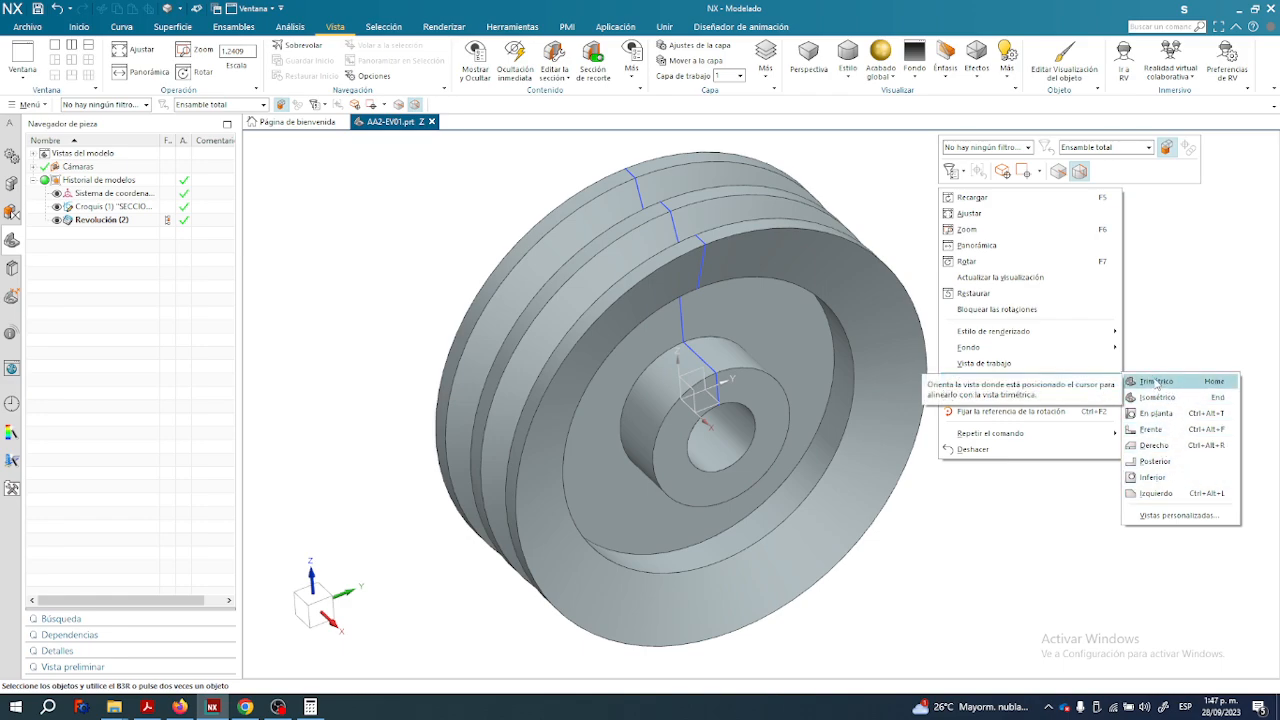
click(1174, 399)
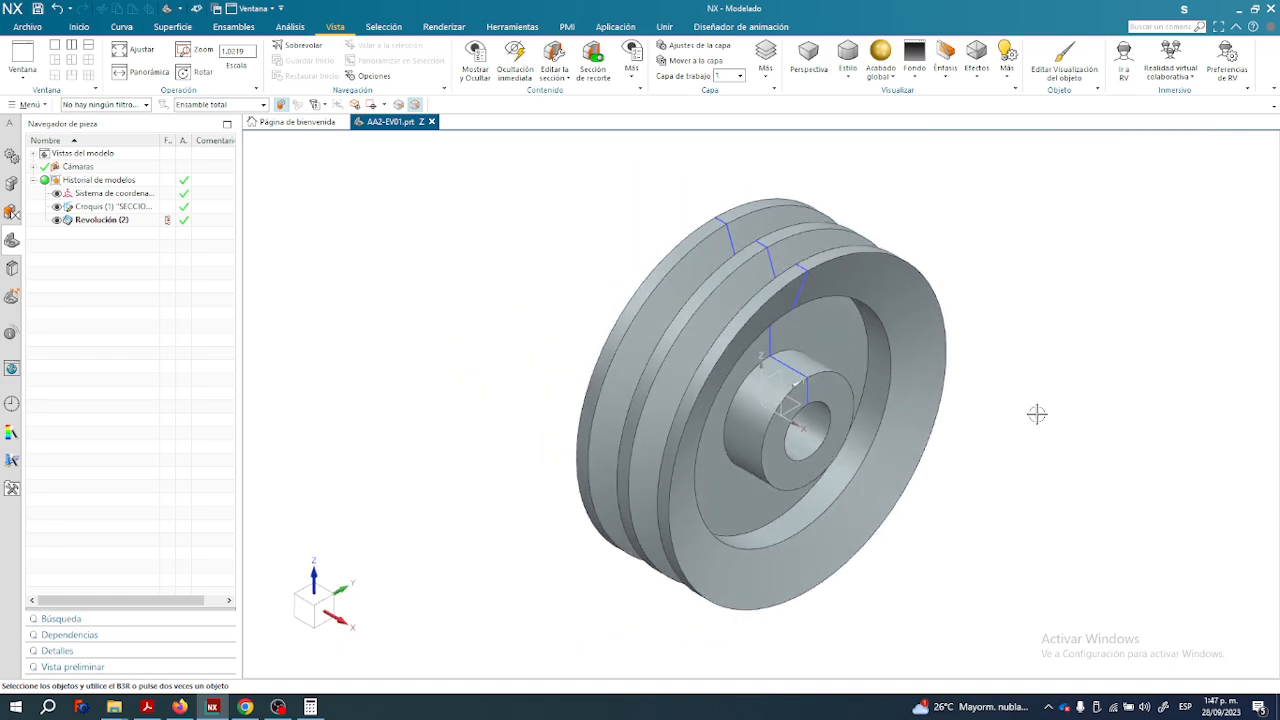
scroll(1037, 412, up, 1)
right_click(1030, 307)
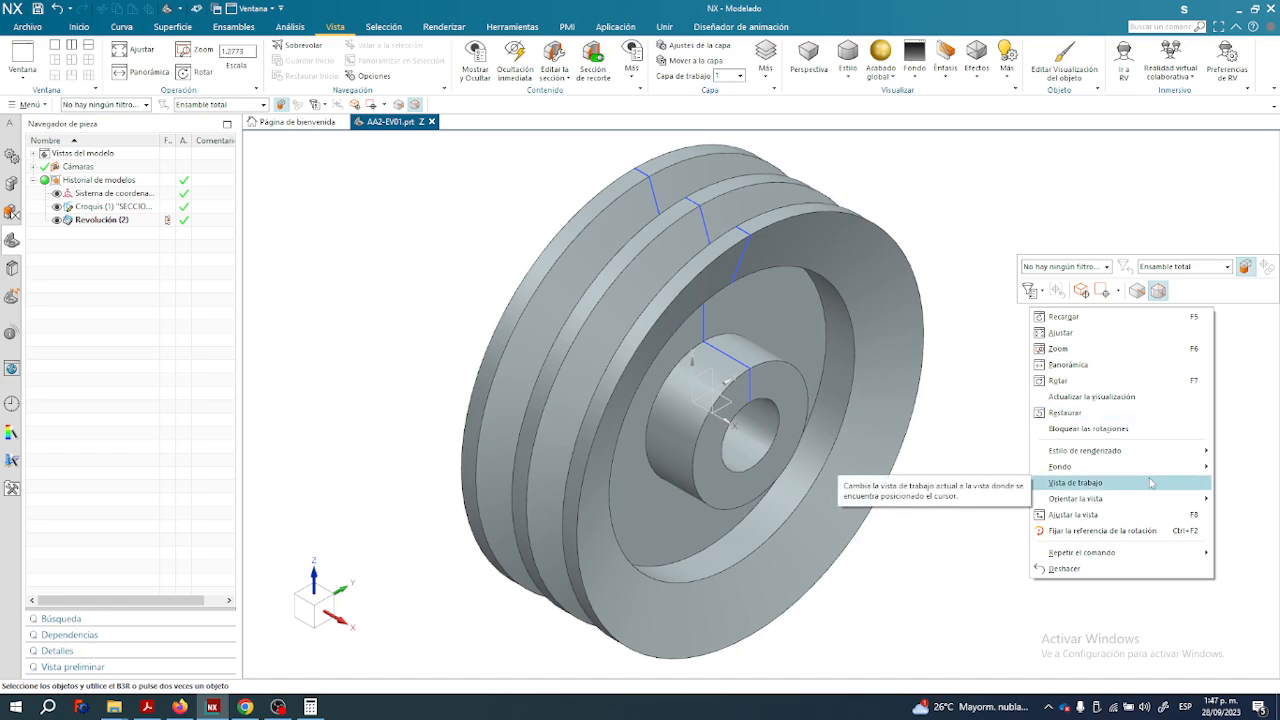
mouse_move(1154, 499)
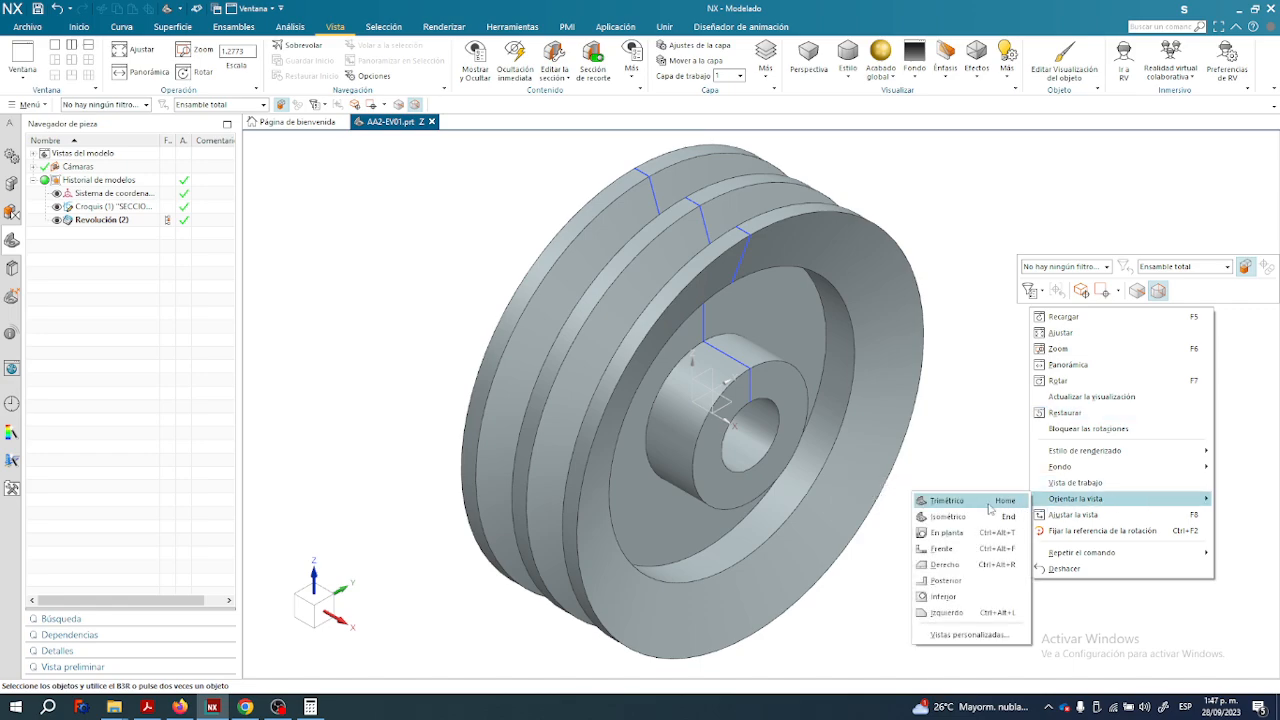
click(954, 559)
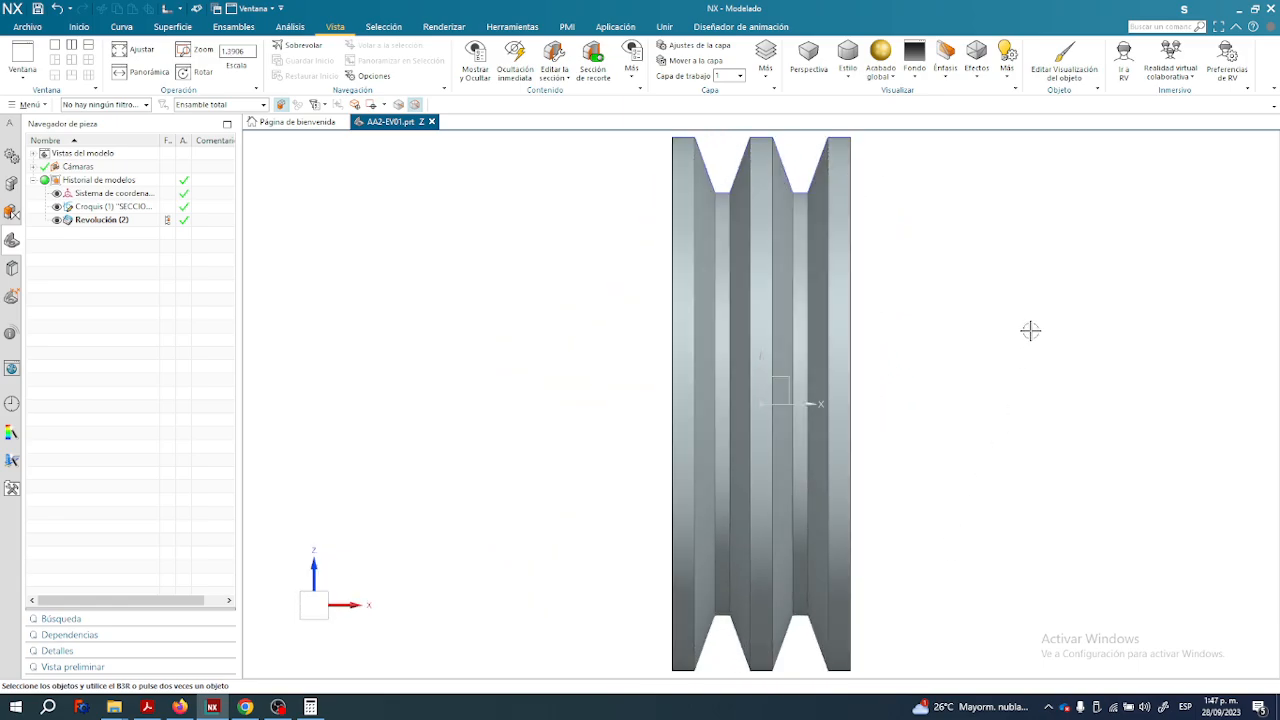
Inspect the pulley from the right view and from the top view.
right_click(1033, 196)
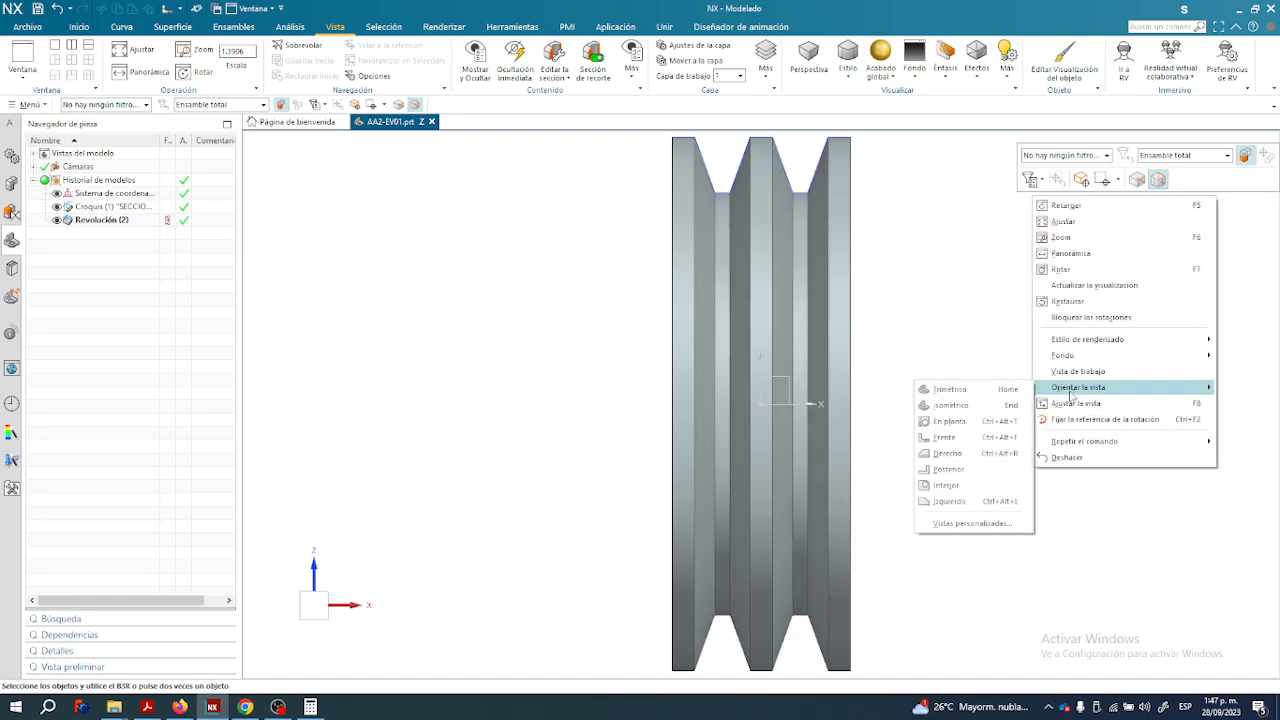
click(972, 453)
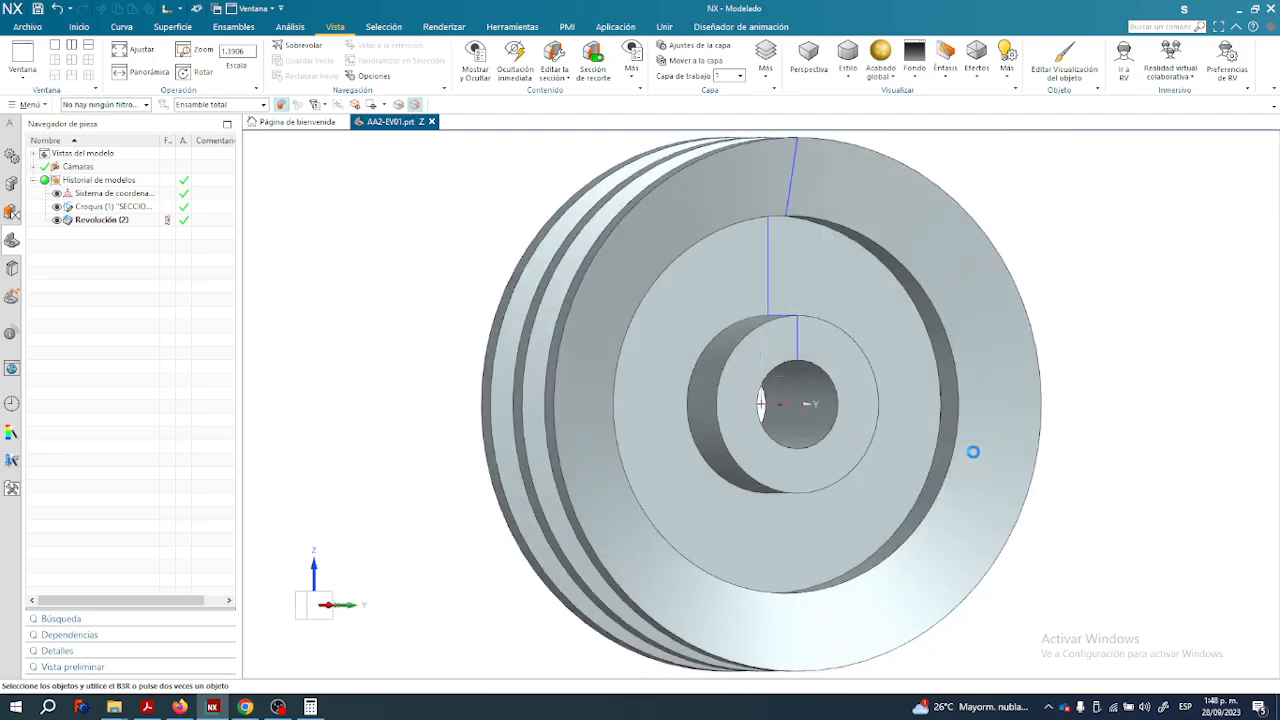
right_click(1105, 236)
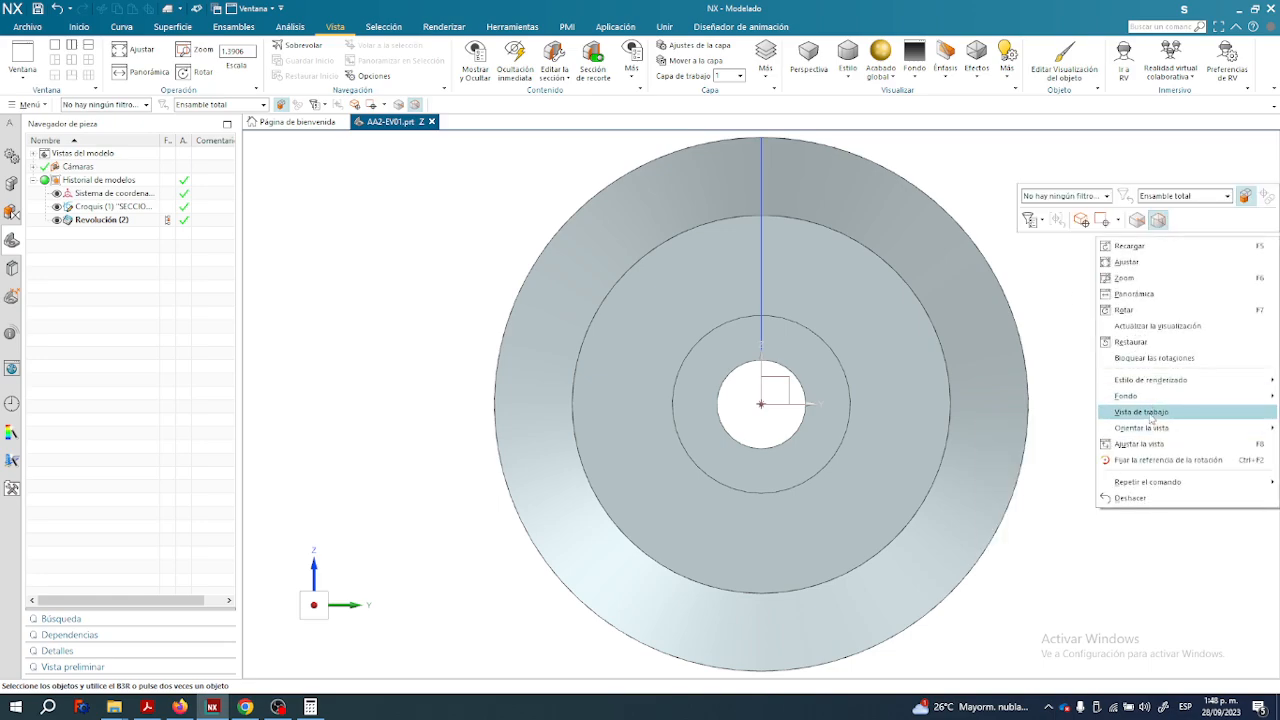
mouse_move(1141, 427)
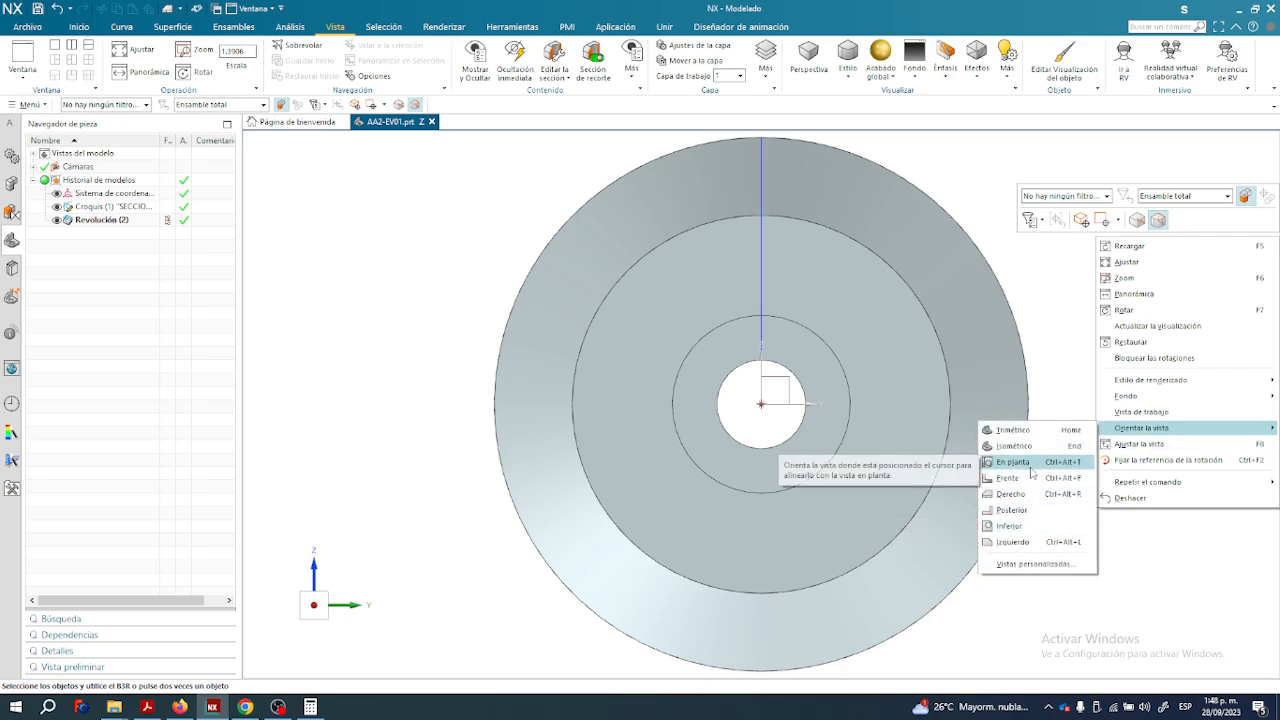
click(1025, 463)
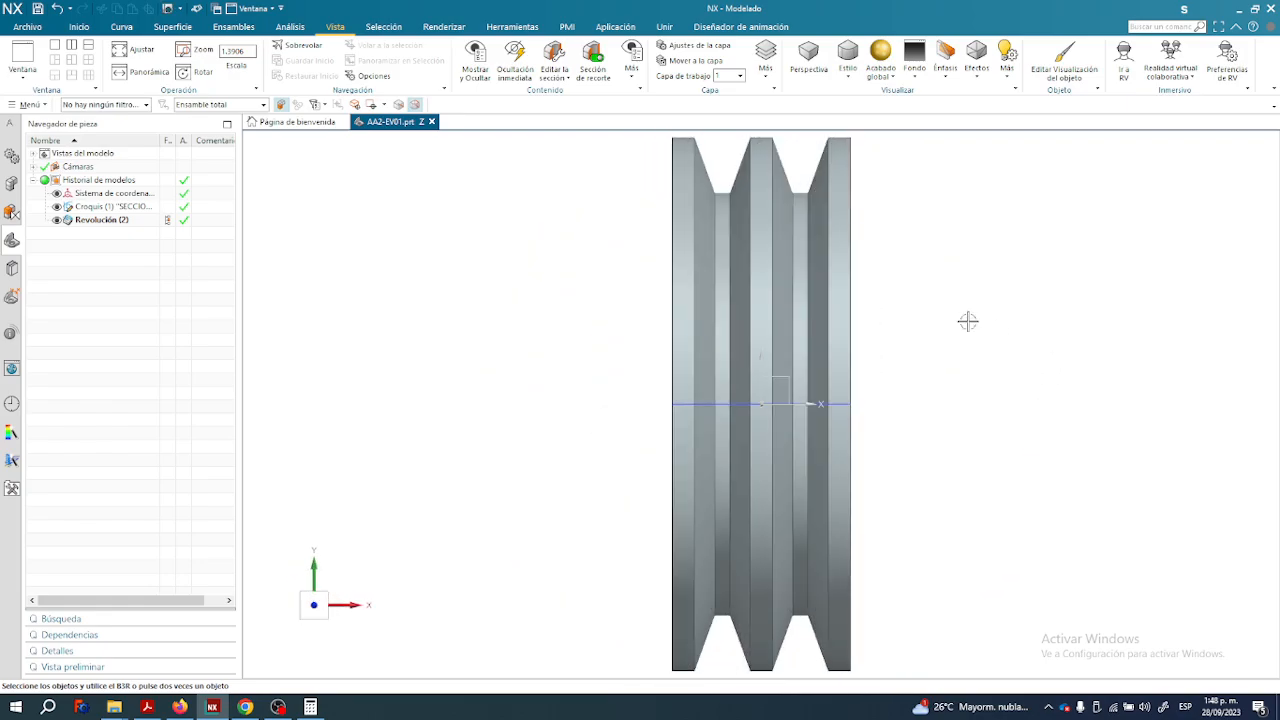
Return the pulley to the isometric view orientation.
right_click(1031, 296)
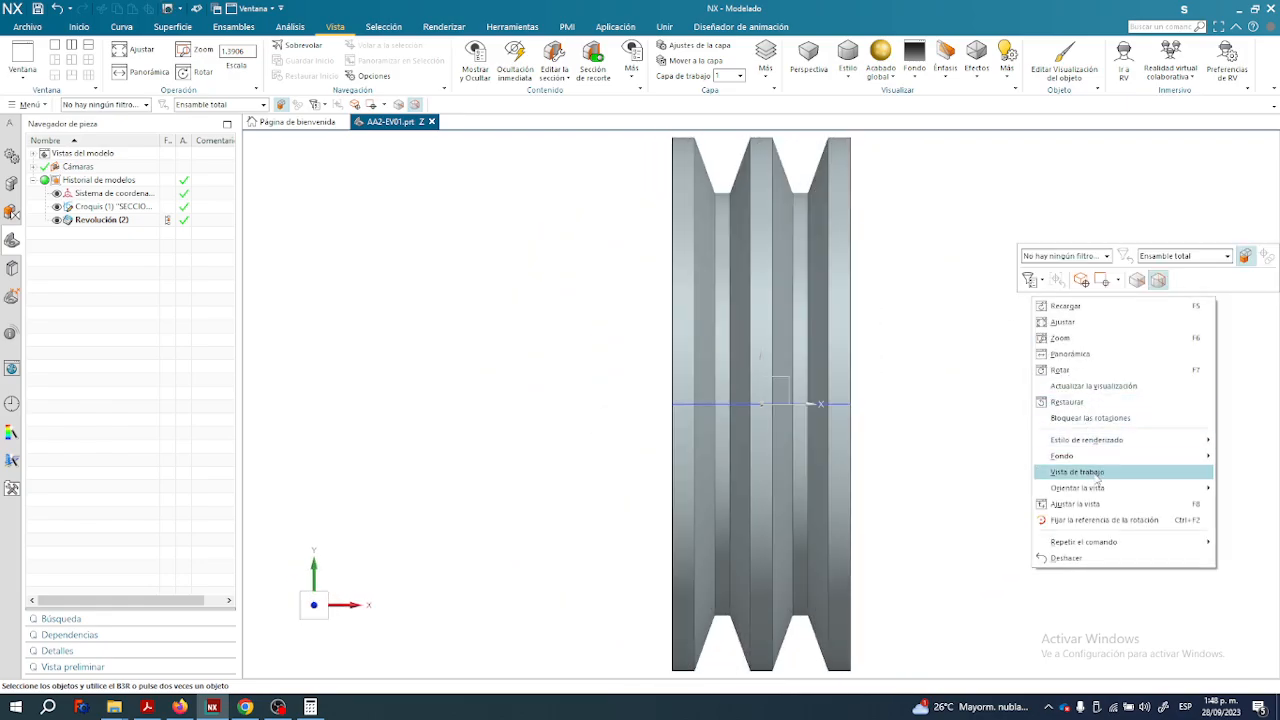
mouse_move(1090, 492)
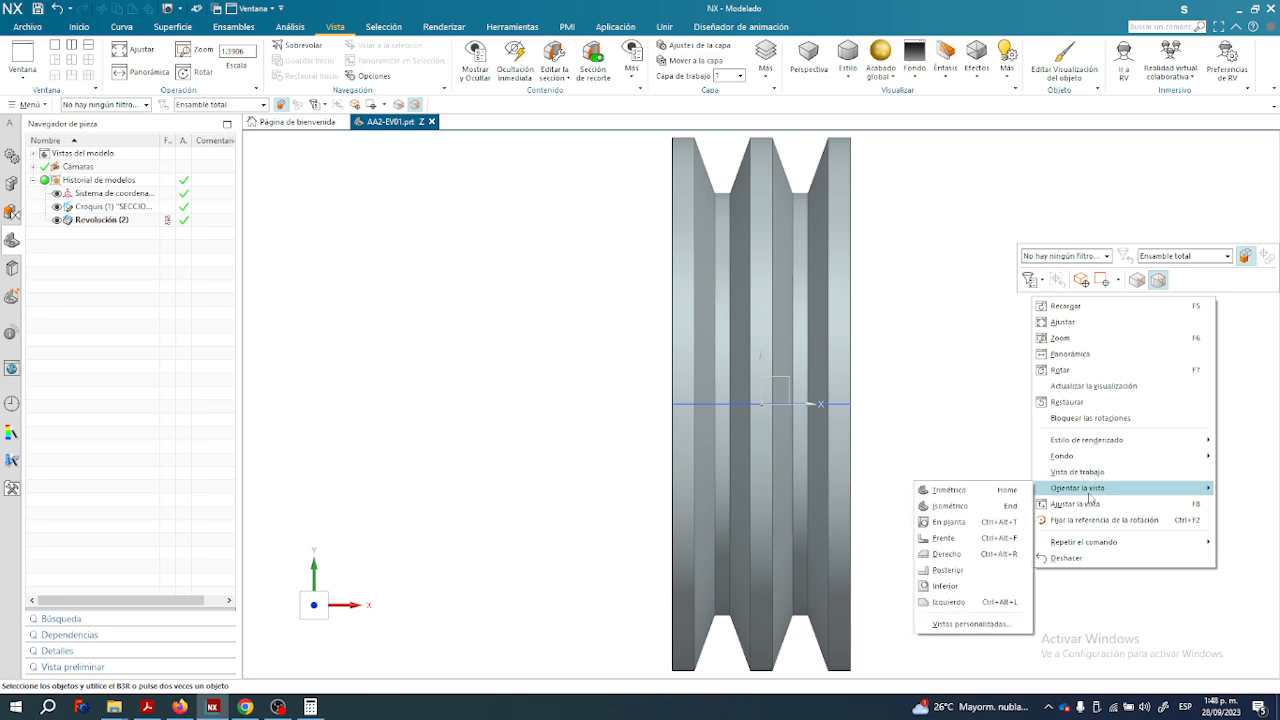
click(968, 539)
right_click(973, 404)
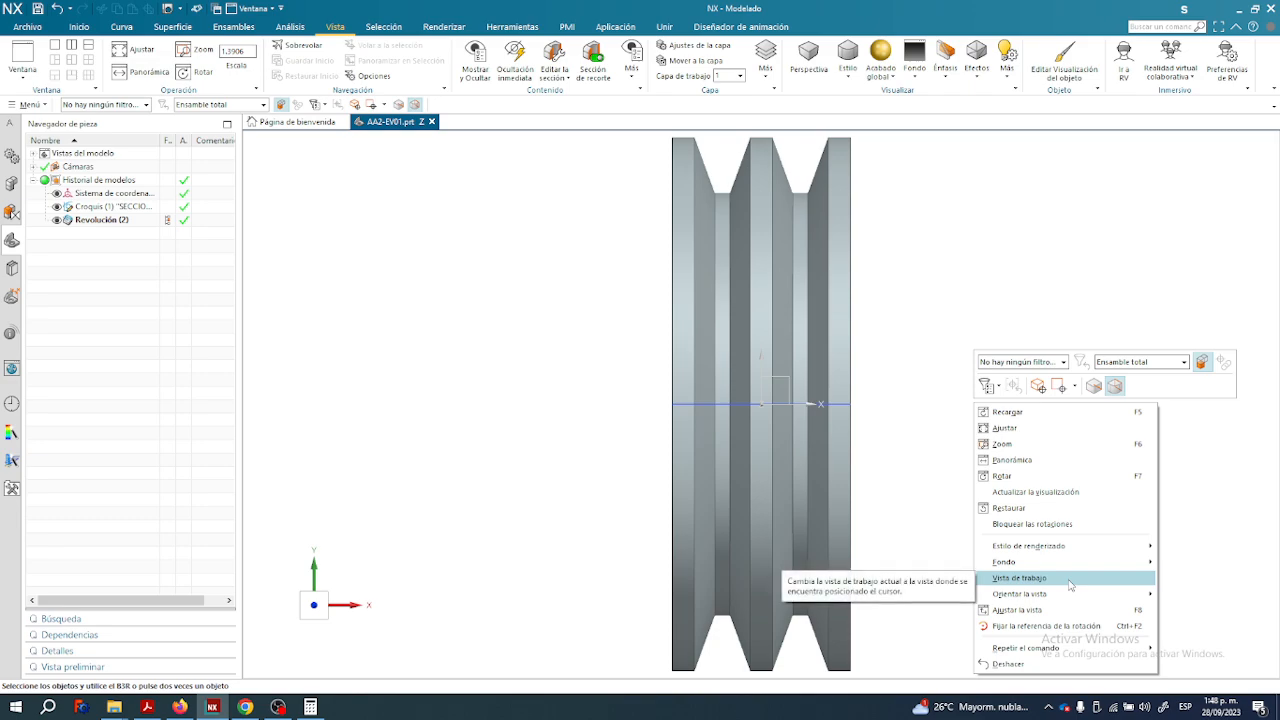
mouse_move(1070, 594)
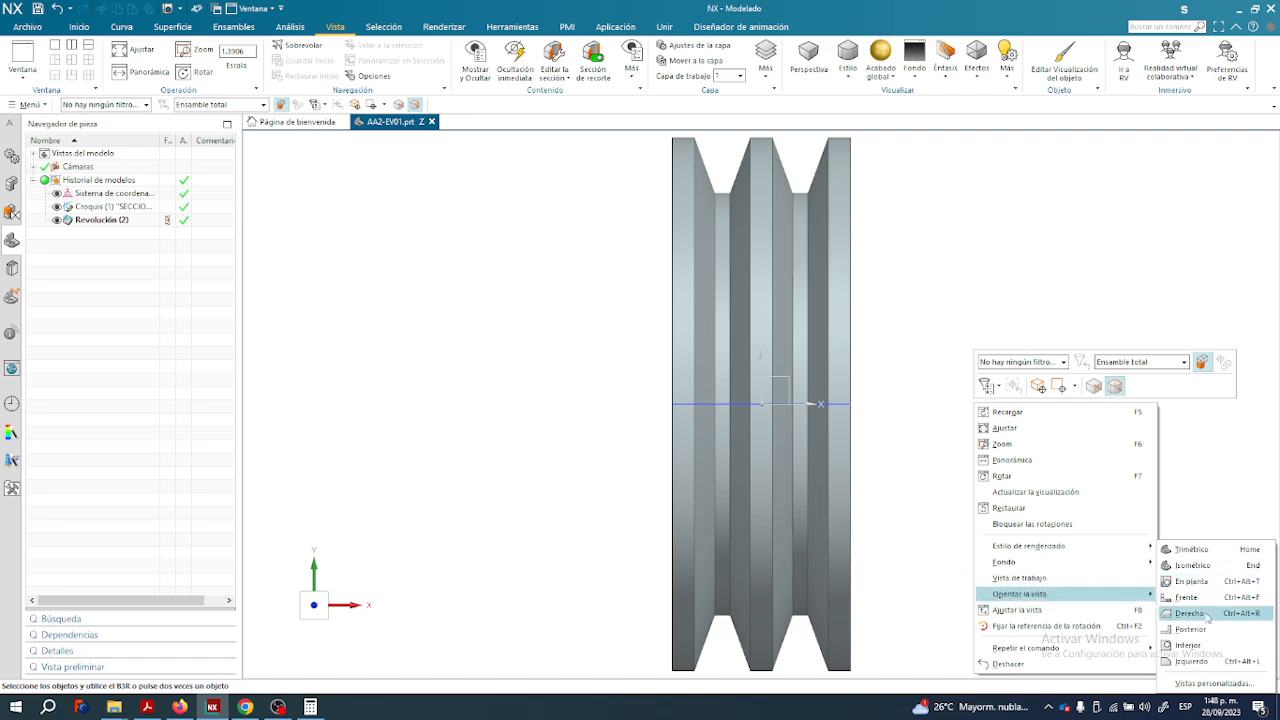
click(1192, 565)
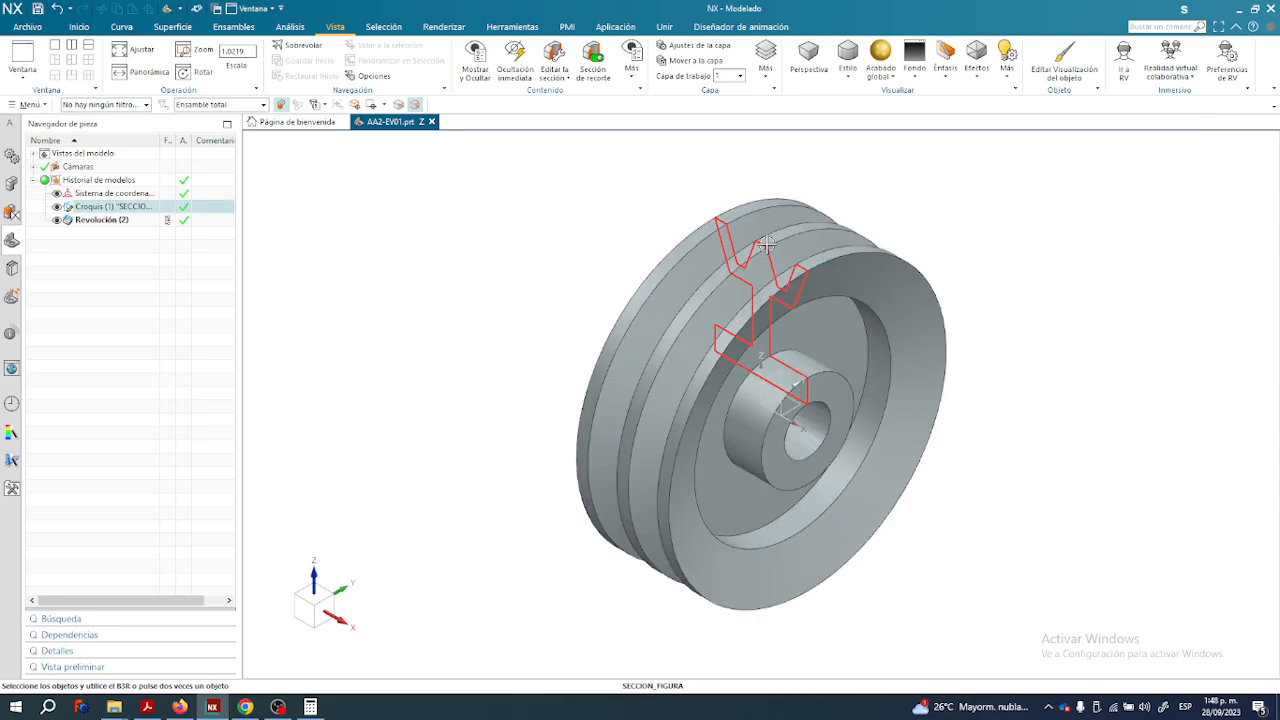
Hide the SECCION_FIGURA sketch, and expand the Cámaras and Vistas del modelo groups in the model tree.
click(57, 207)
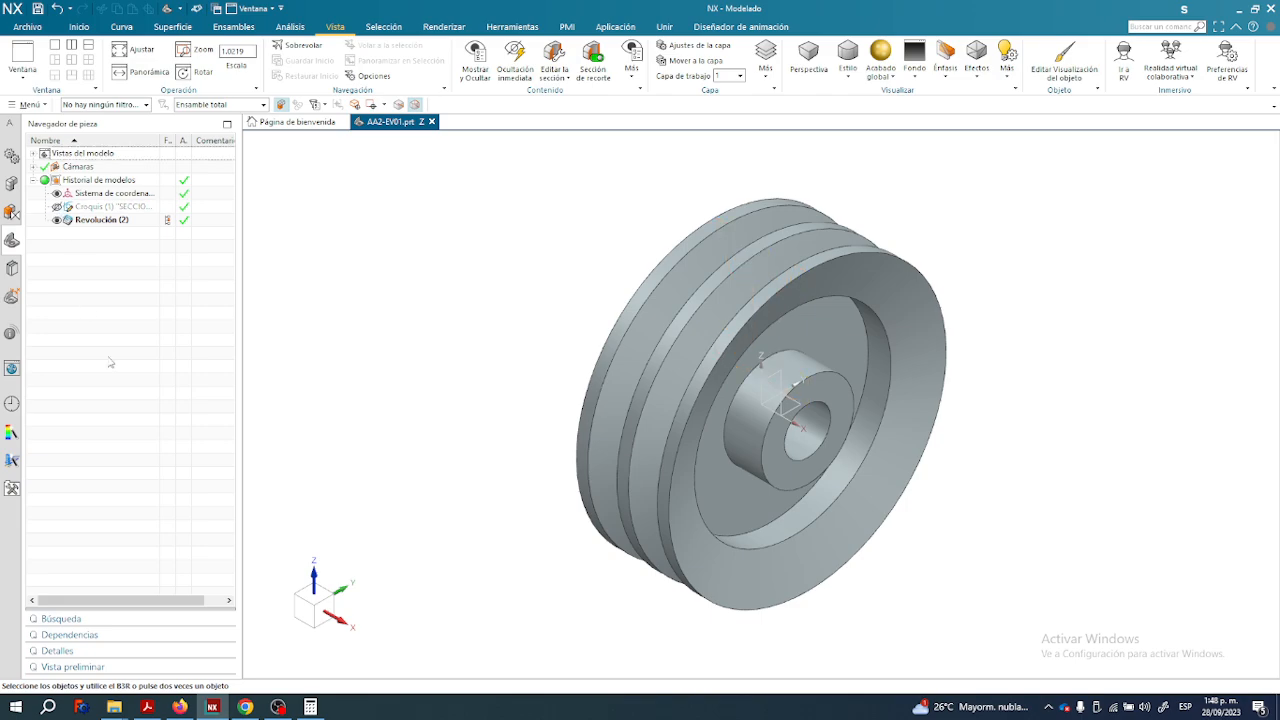
click(57, 207)
click(57, 207)
click(33, 167)
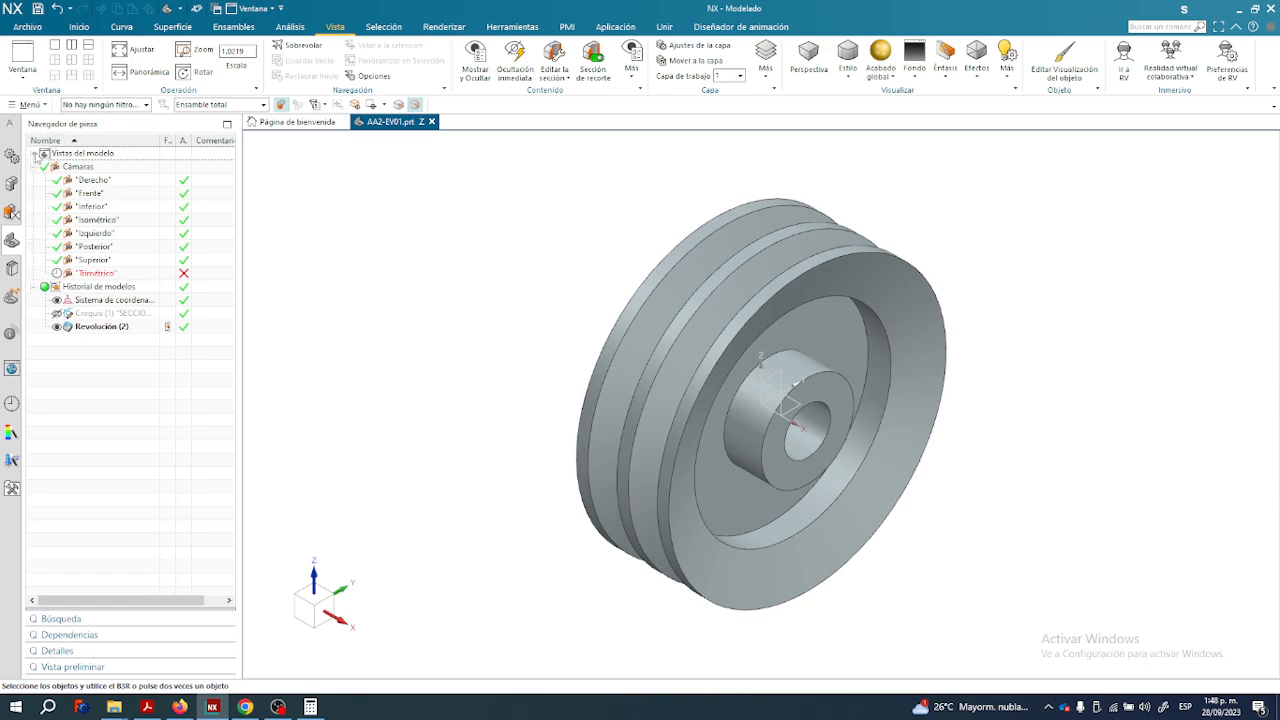
click(33, 153)
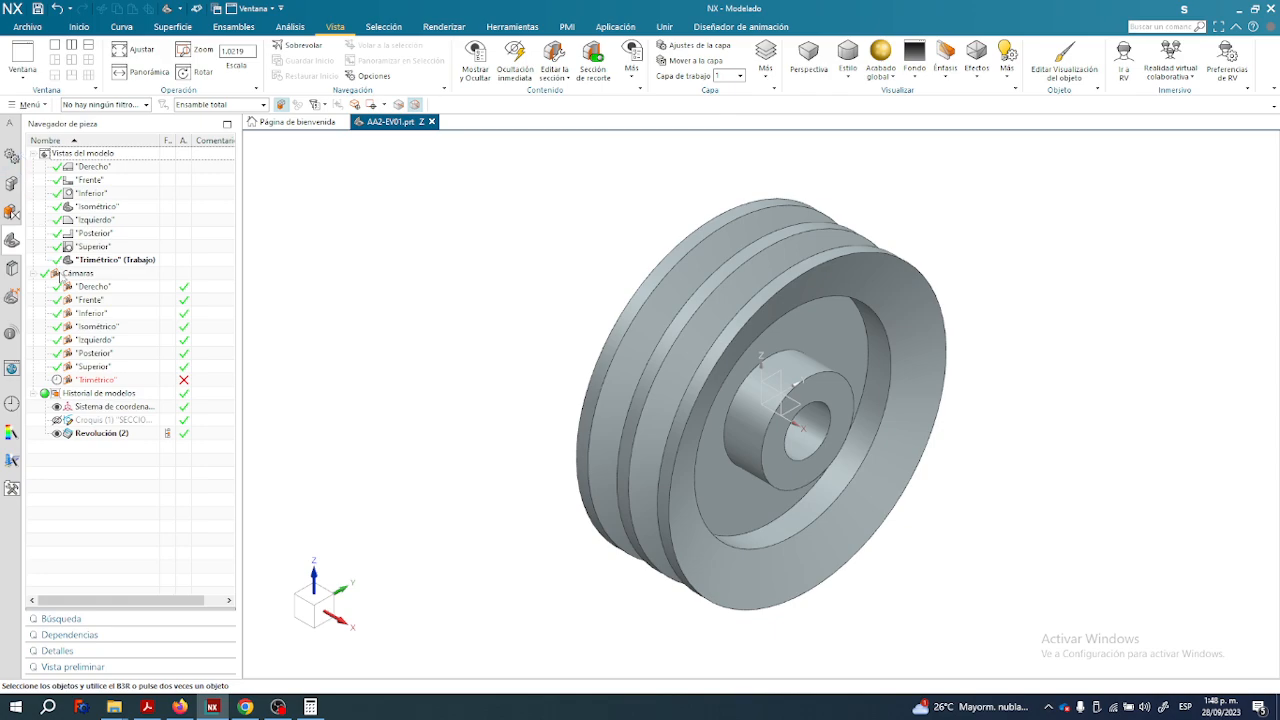
Toggle the visibility of the datum coordinate system to compare the pulley's display, leaving the datum shown.
right_click(796, 403)
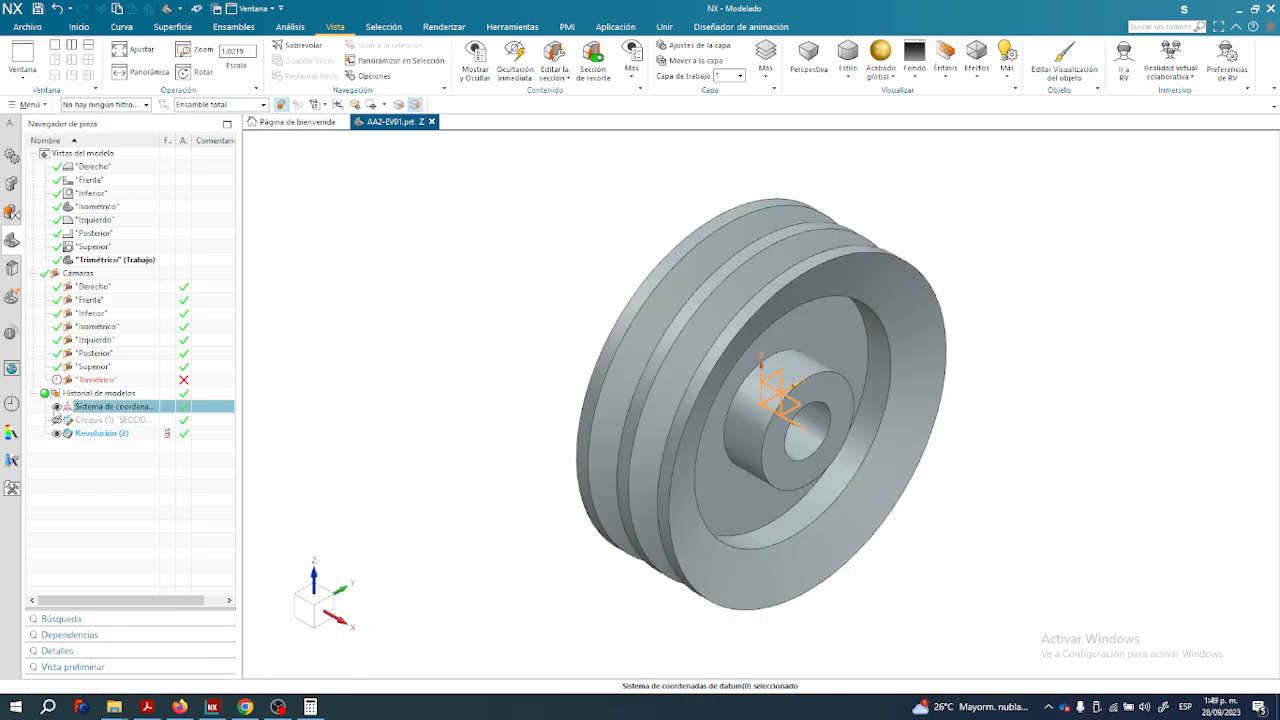
click(56, 407)
click(56, 407)
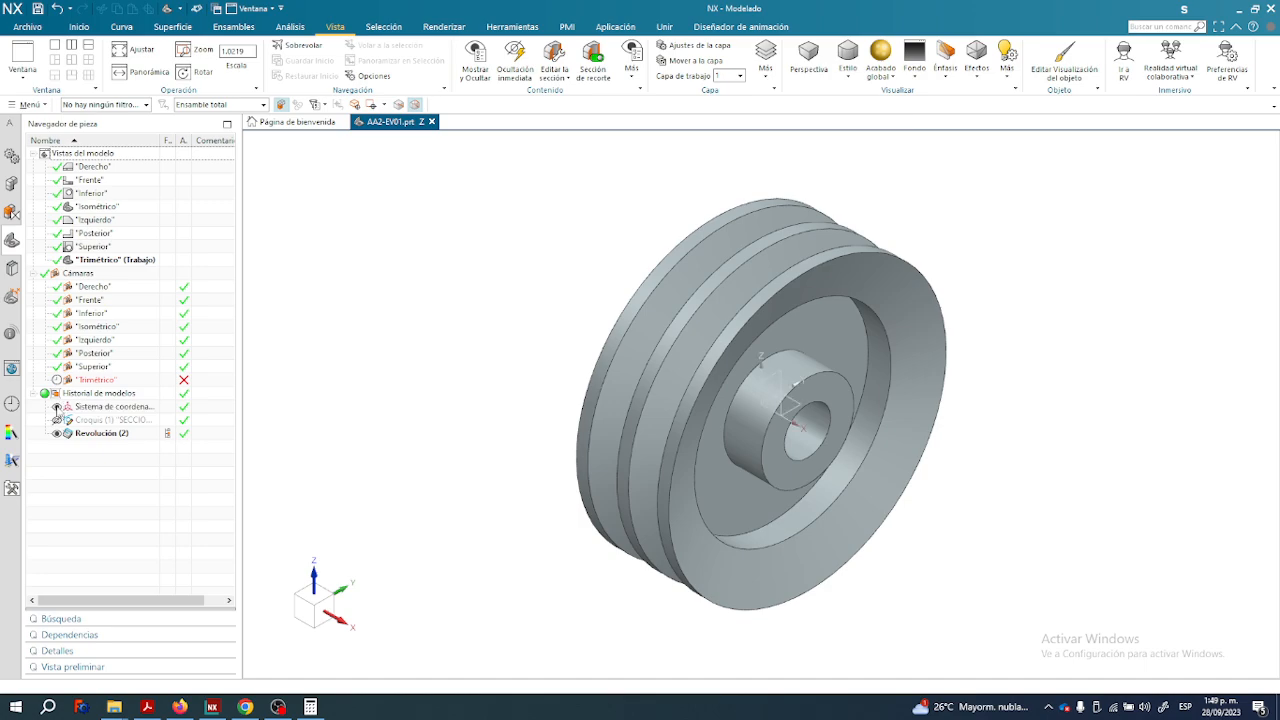
click(56, 407)
click(56, 407)
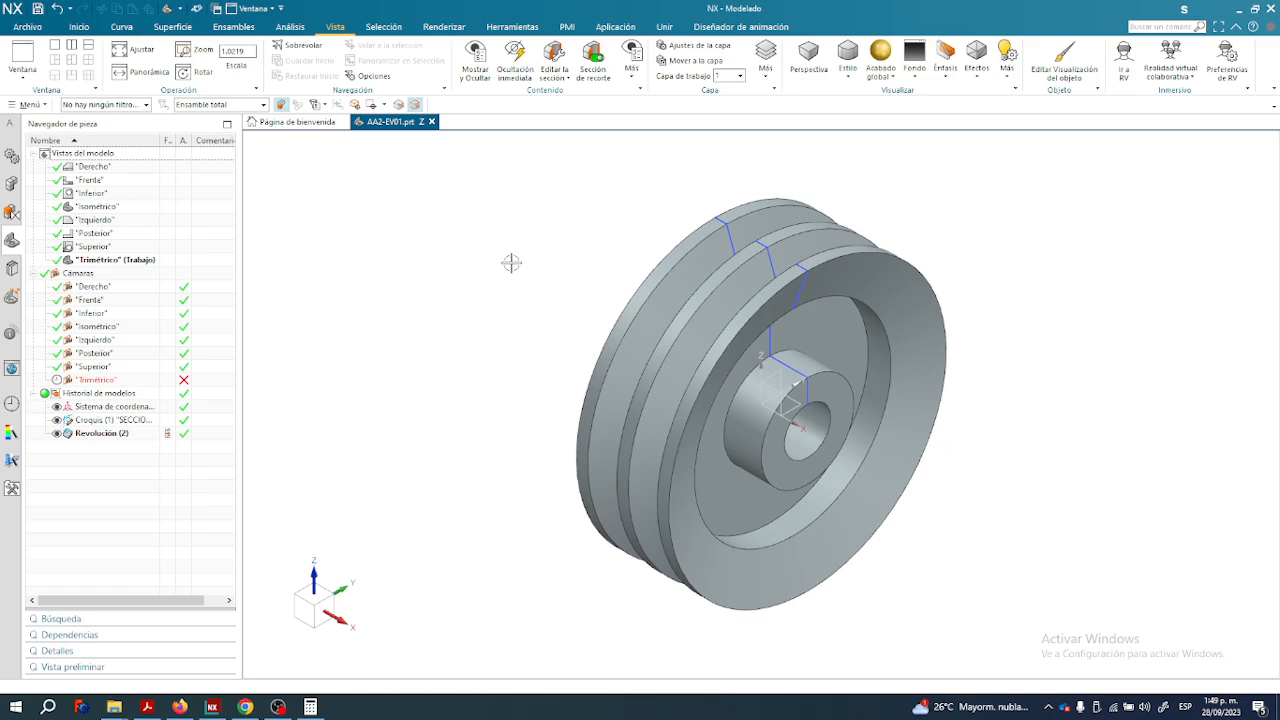
Hide the SECCION_FIGURA sketch again so only the pulley and datum are displayed, and save the part.
click(57, 420)
click(57, 420)
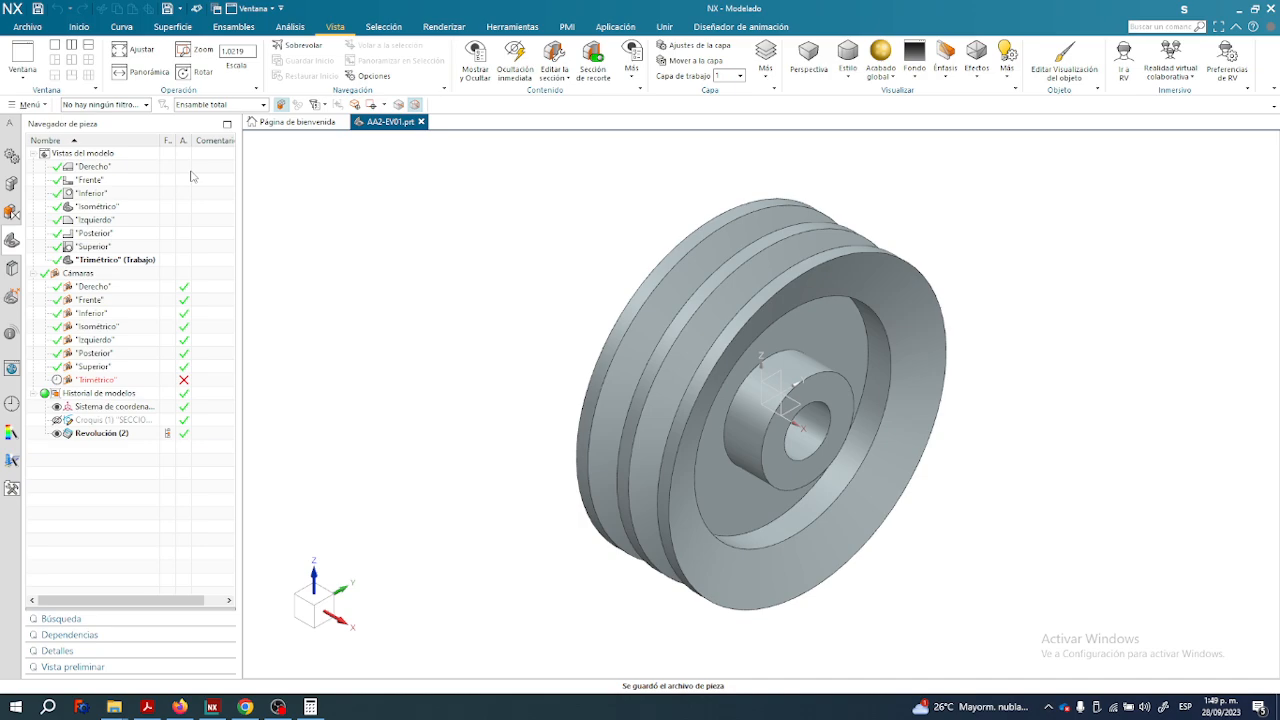
shift+middle_drag(506, 366, 444, 364)
scroll(469, 371, up, 1)
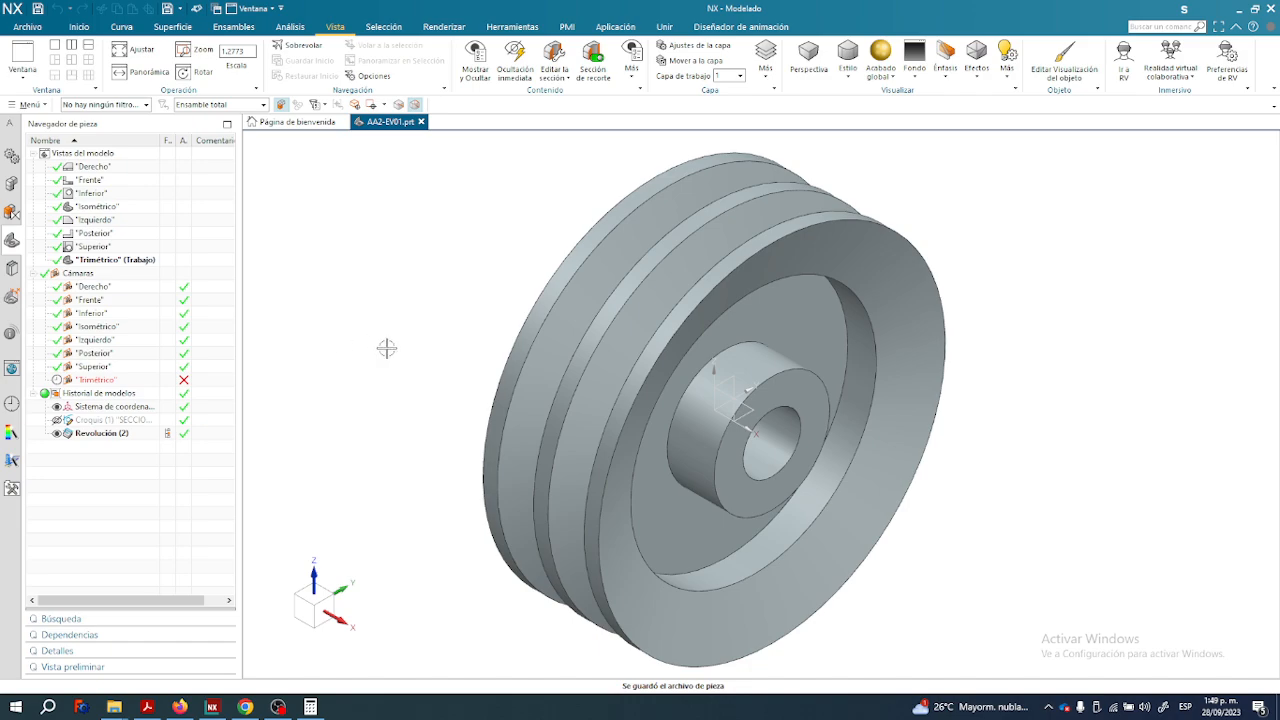
scroll(388, 345, down, 1)
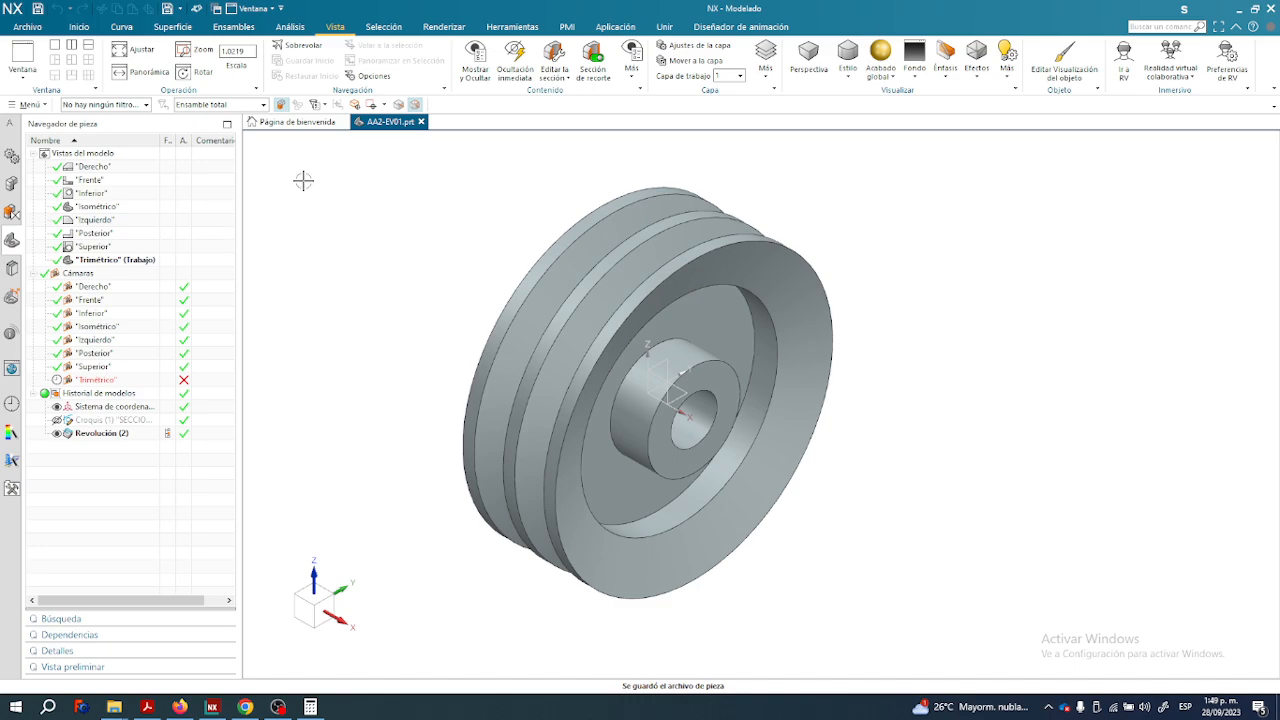
Save a copy of the part in the Documentos folder under the name AA2-EV01_V2.prt.
click(38, 28)
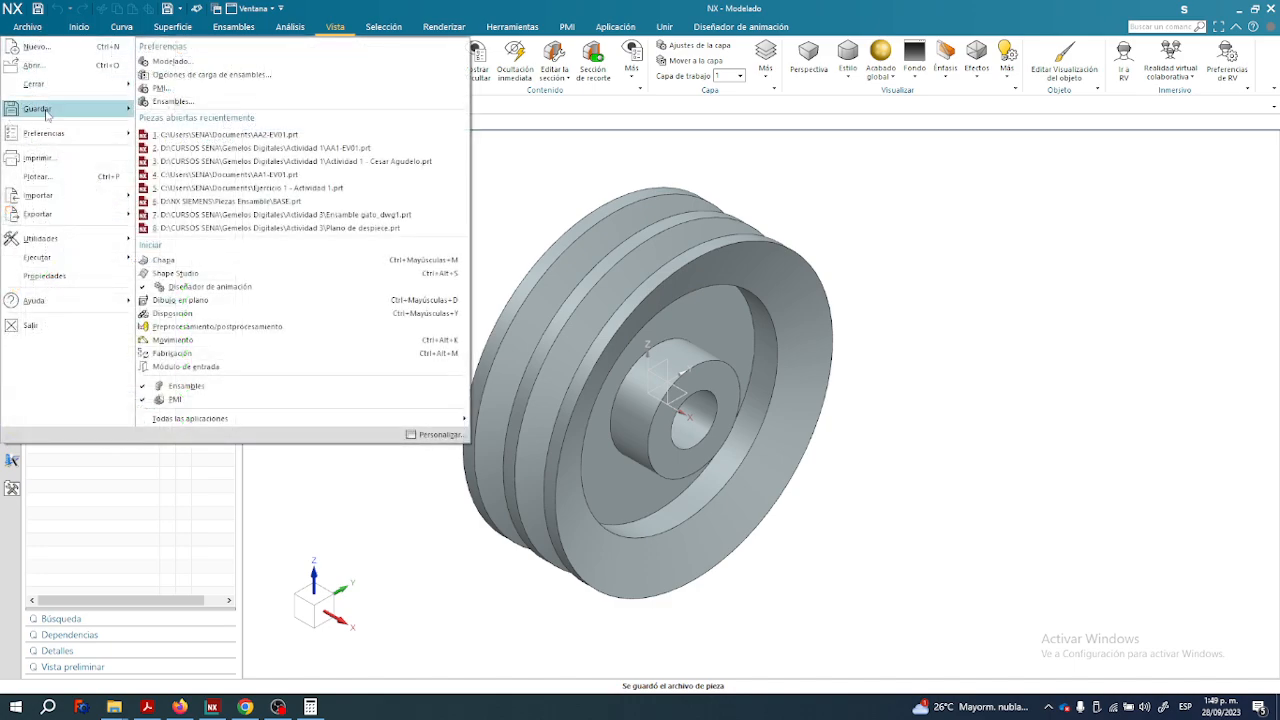
mouse_move(58, 119)
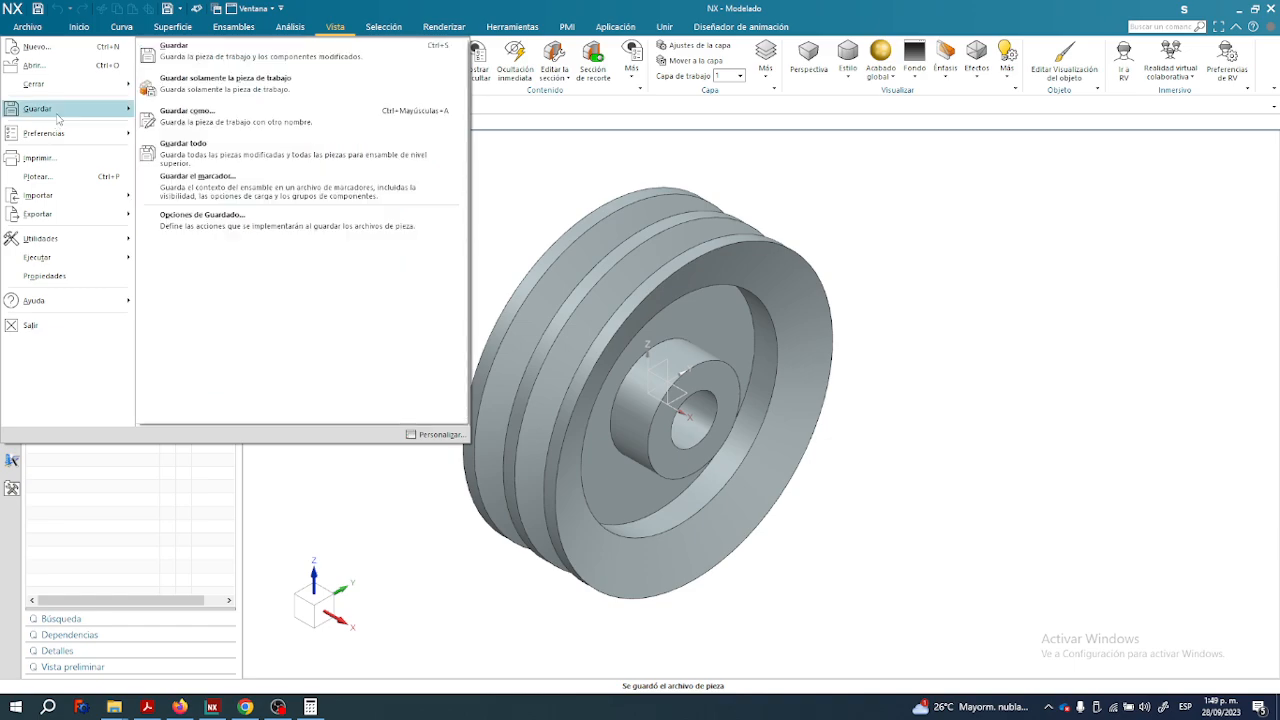
click(213, 119)
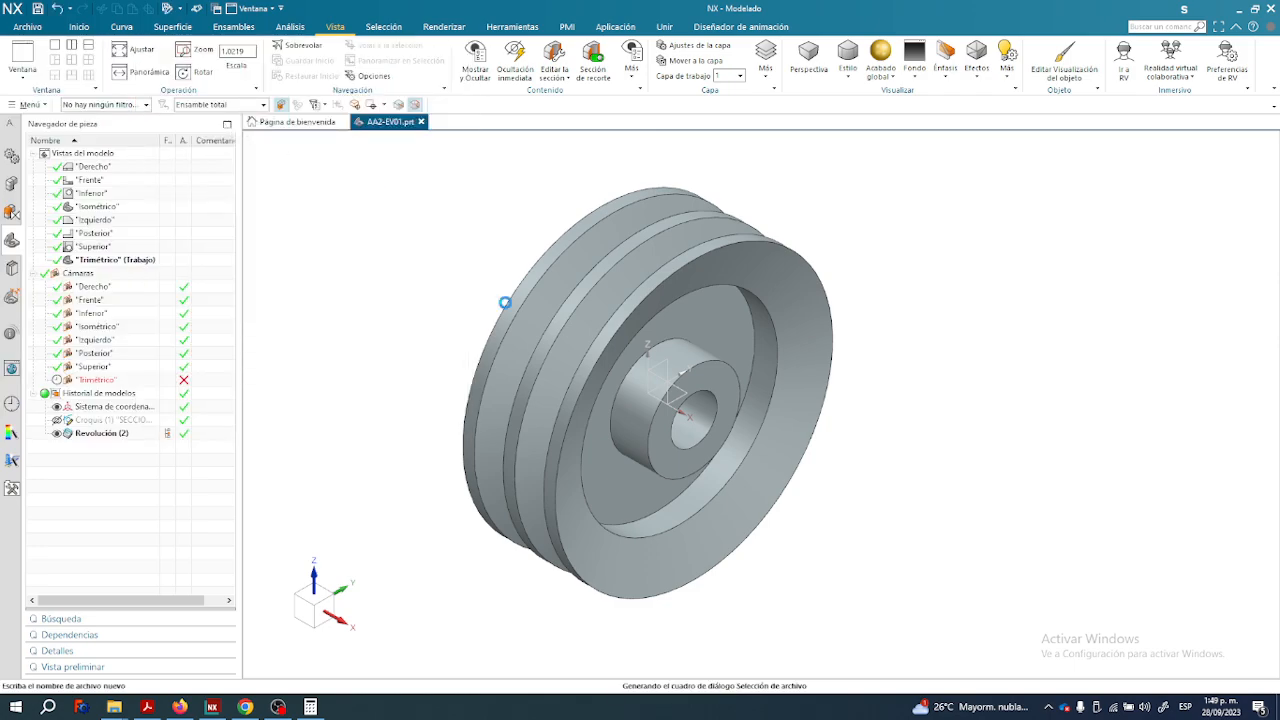
click(558, 464)
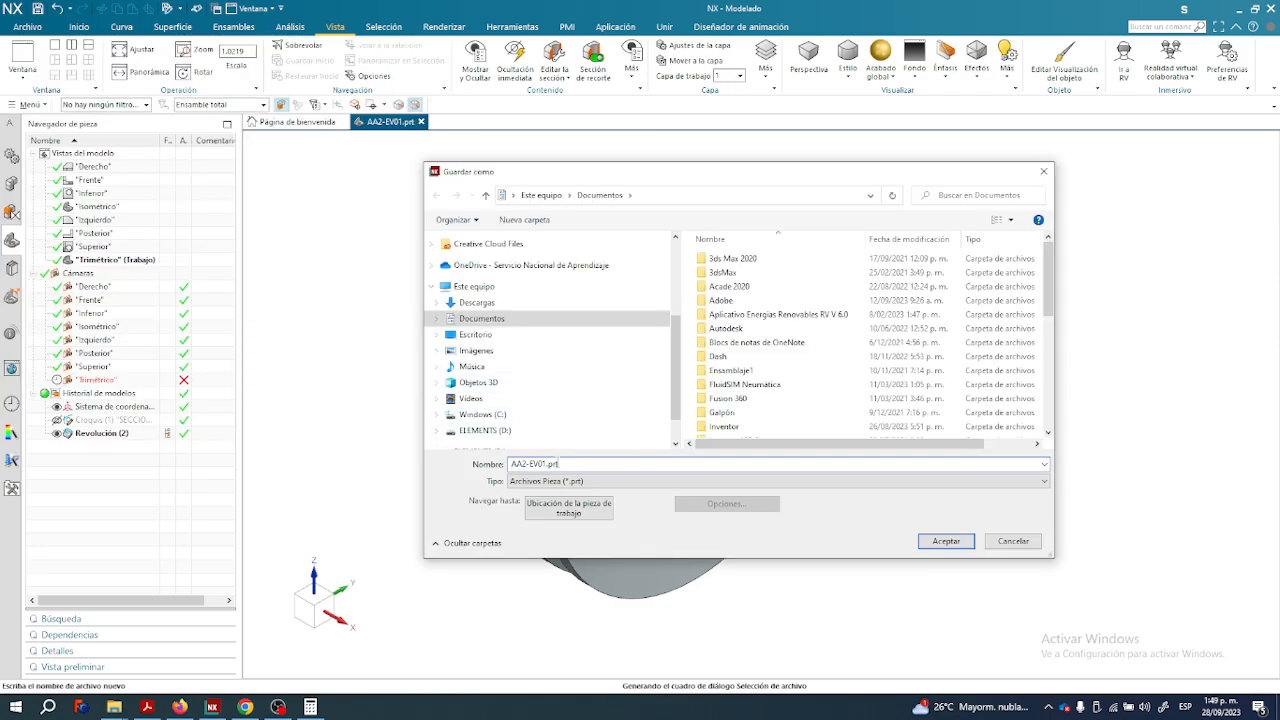
text(_V2)
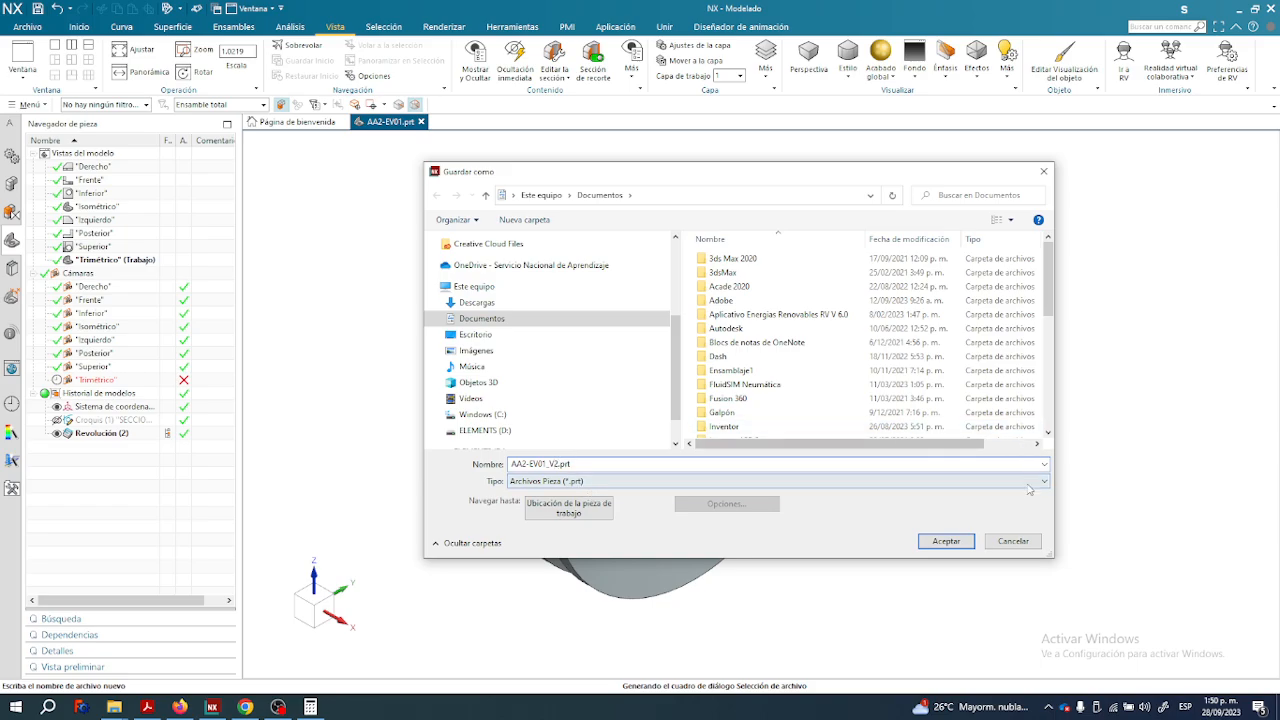
click(955, 546)
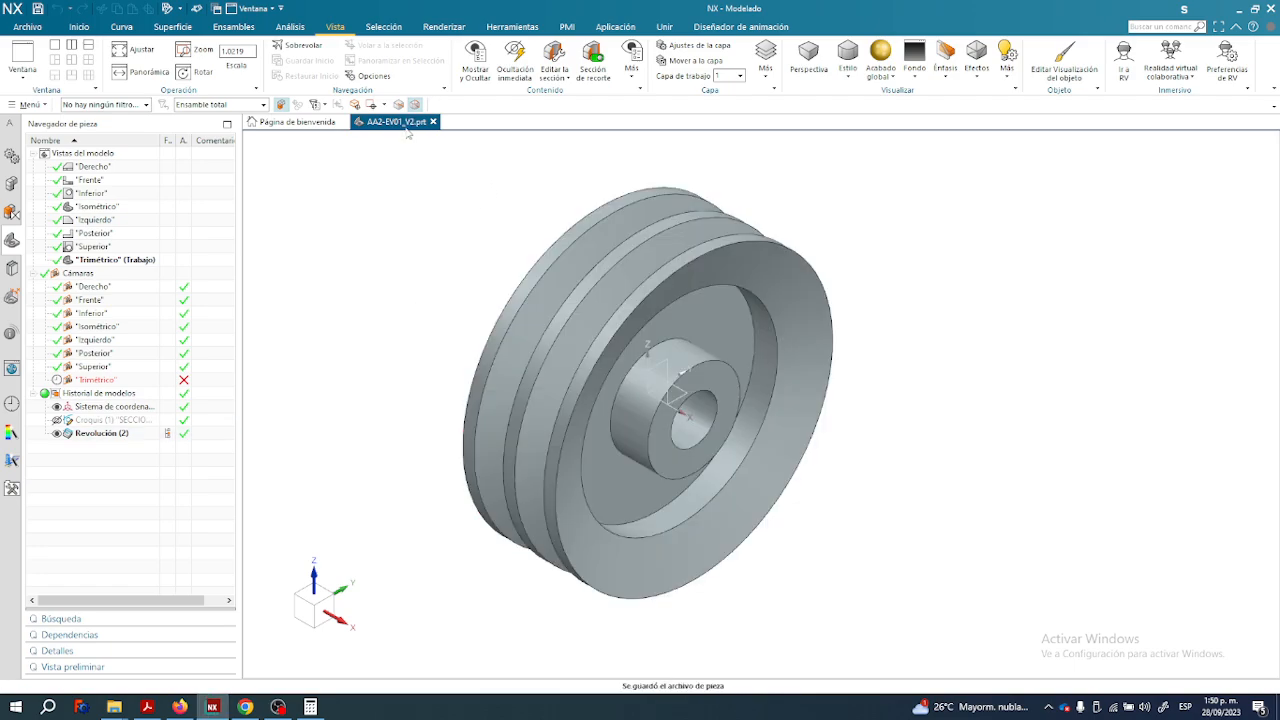
right_click(96, 436)
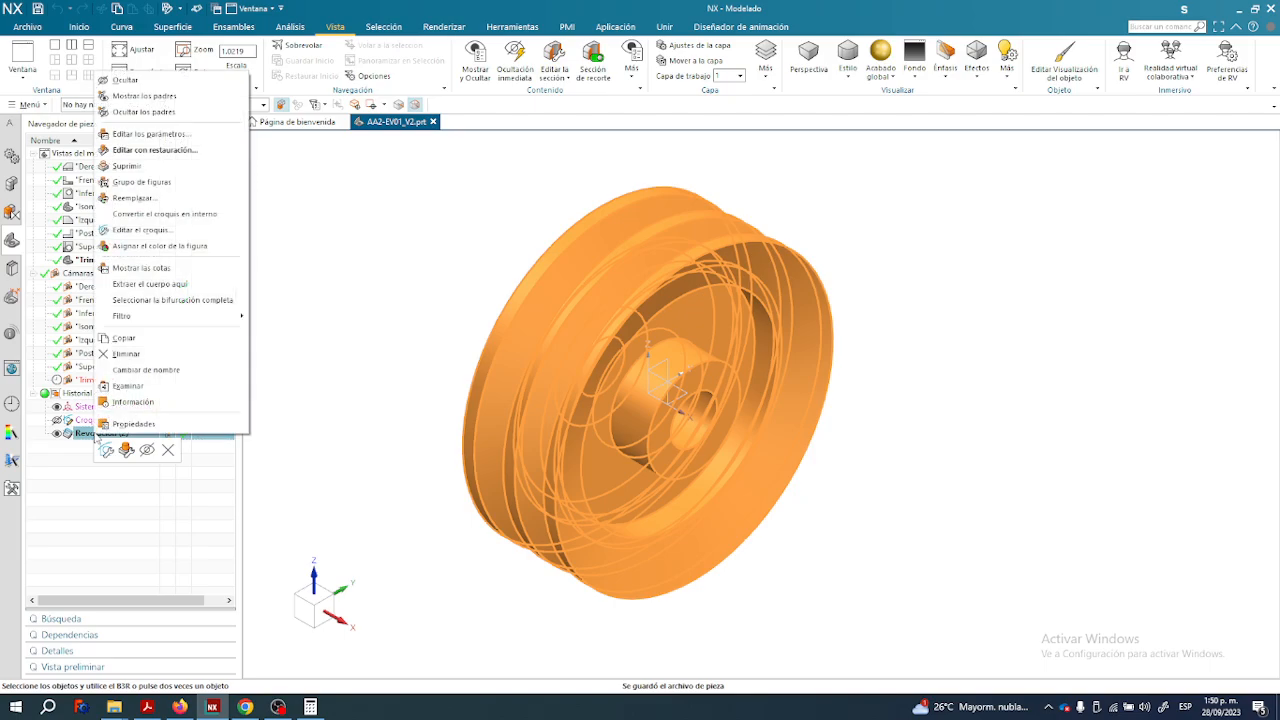
click(80, 437)
click(92, 436)
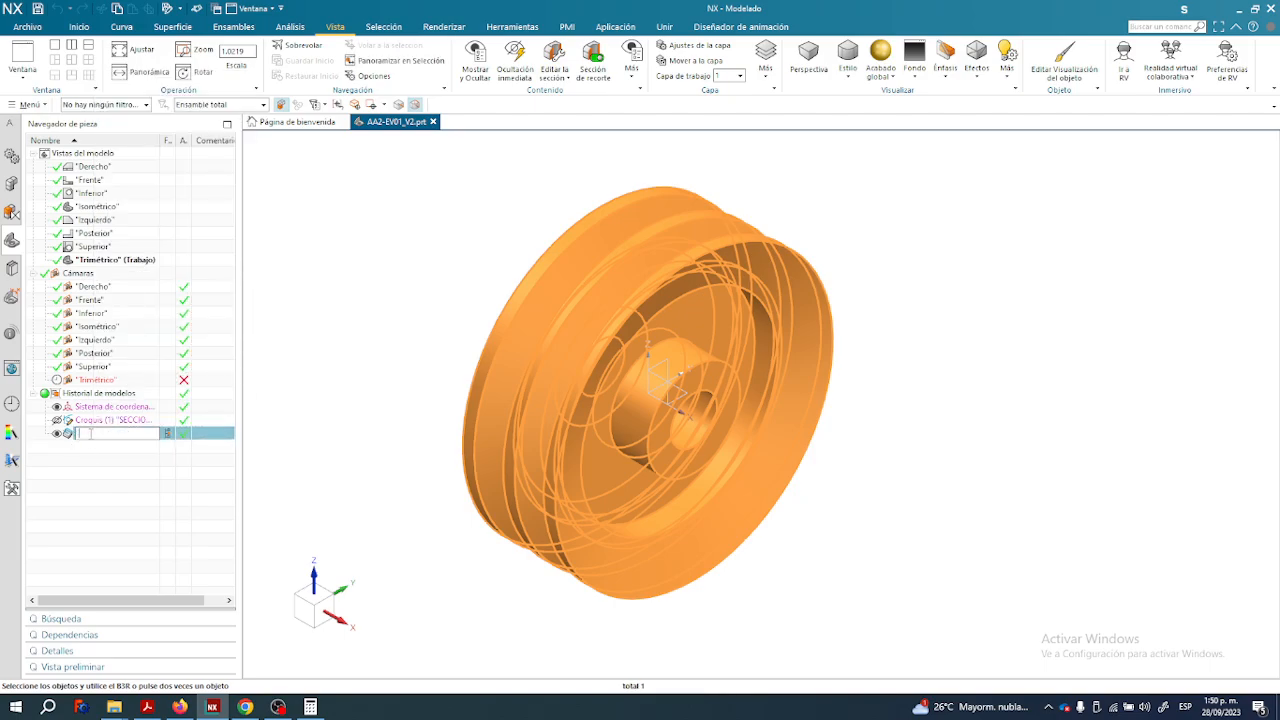
click(70, 436)
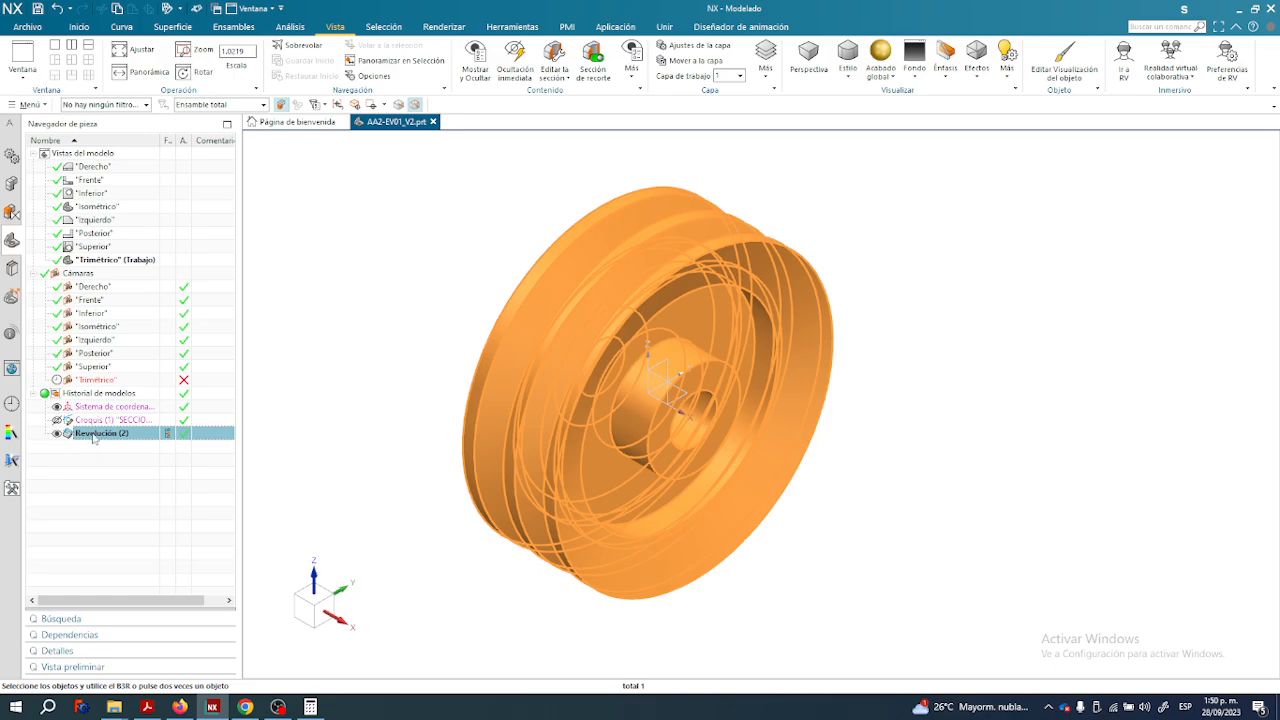
Edit the revolve feature's parameters, setting the end angle to 270°, and save the part.
right_click(103, 439)
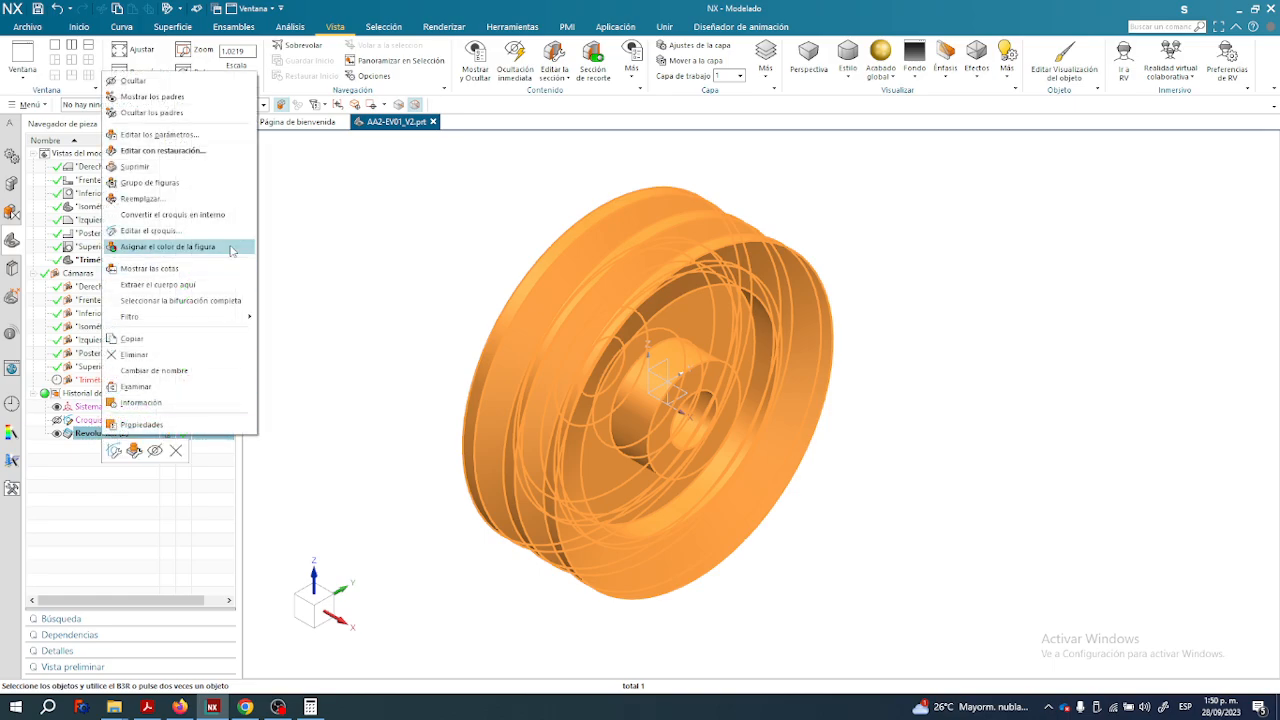
click(165, 136)
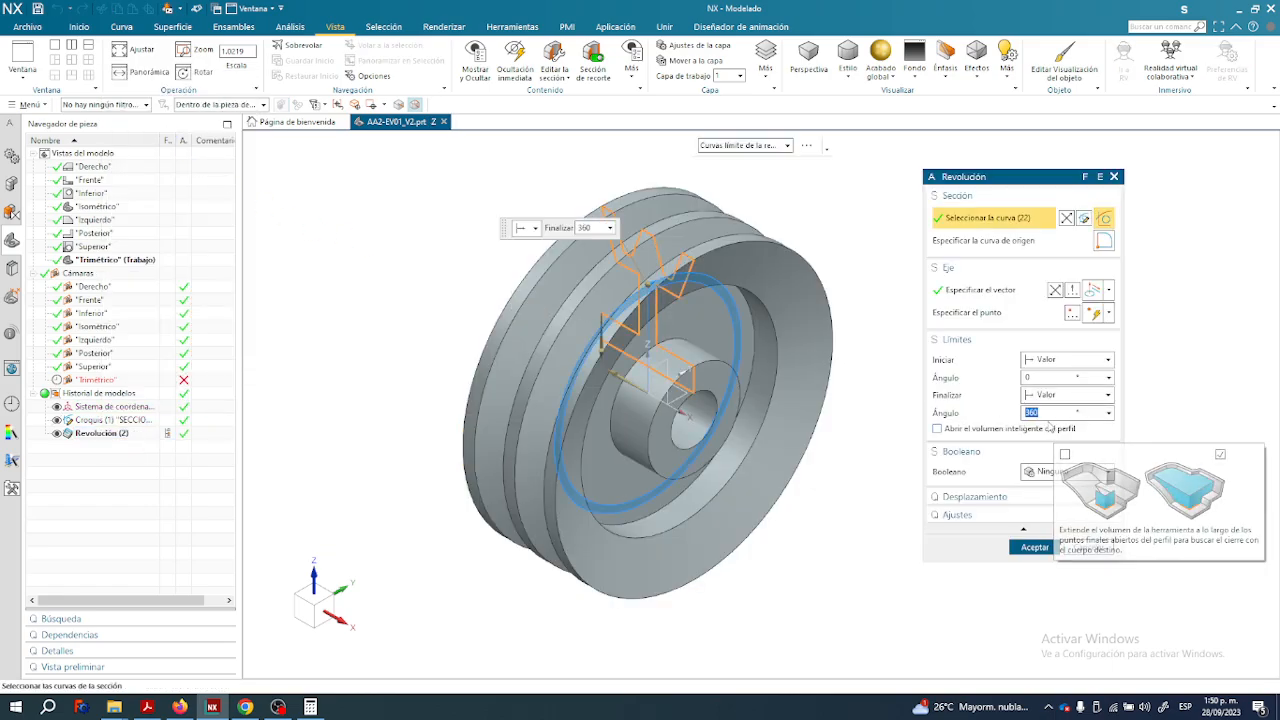
text(270)
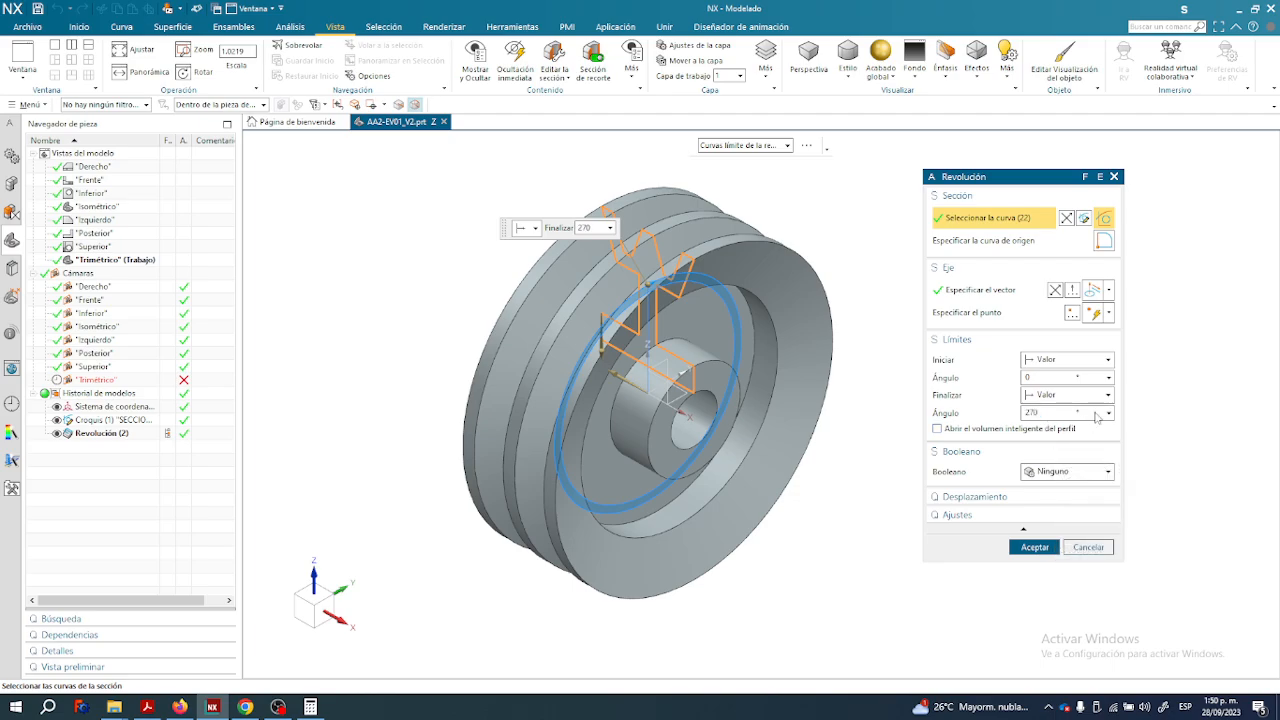
click(1059, 380)
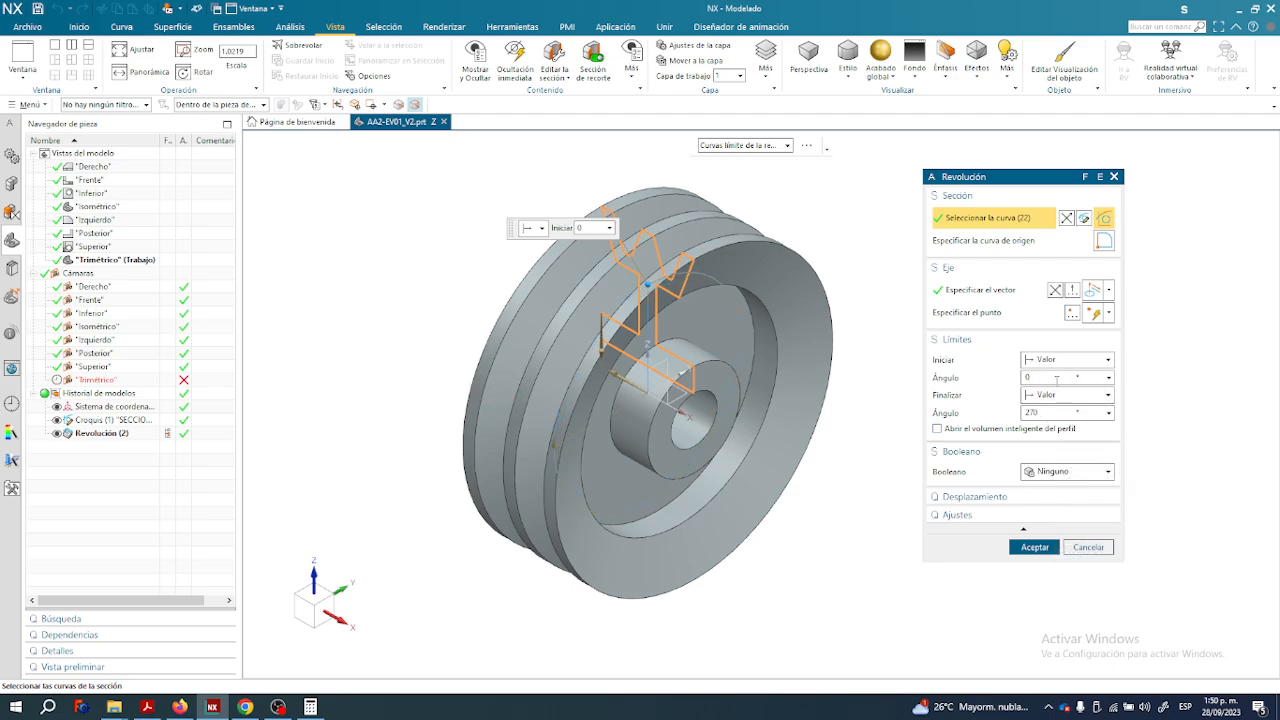
click(1037, 549)
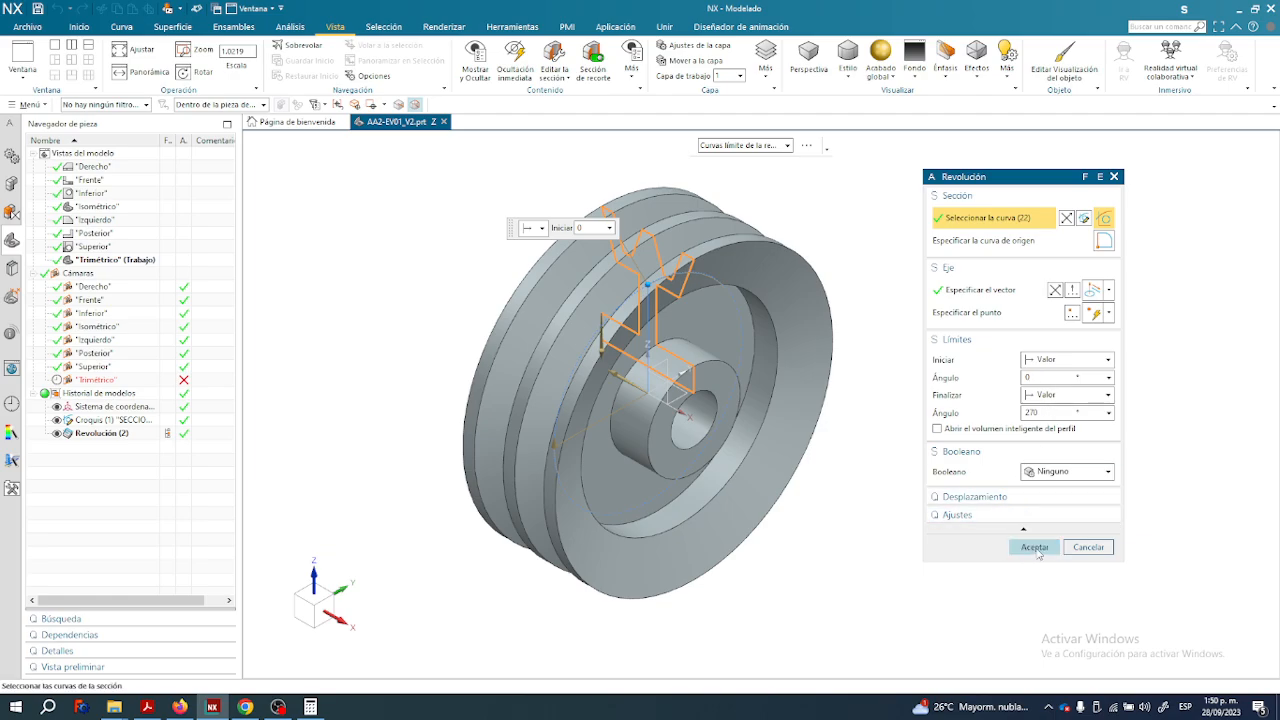
click(1066, 411)
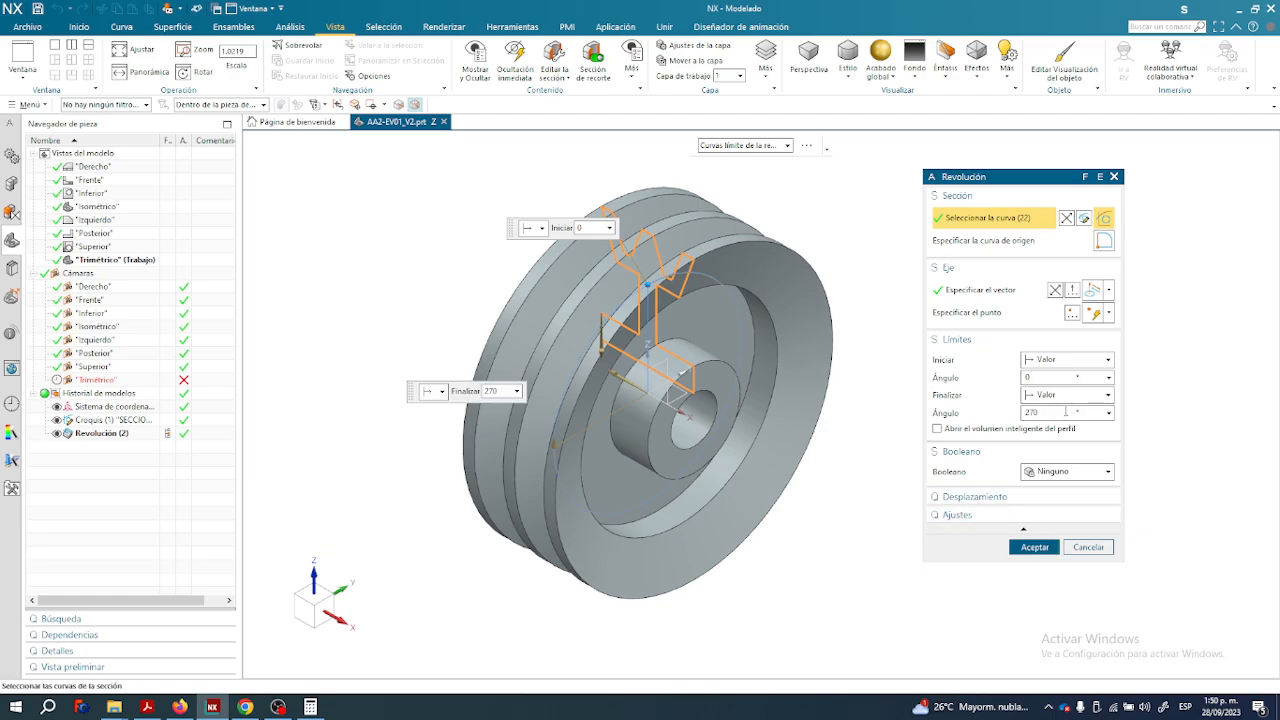
click(1035, 547)
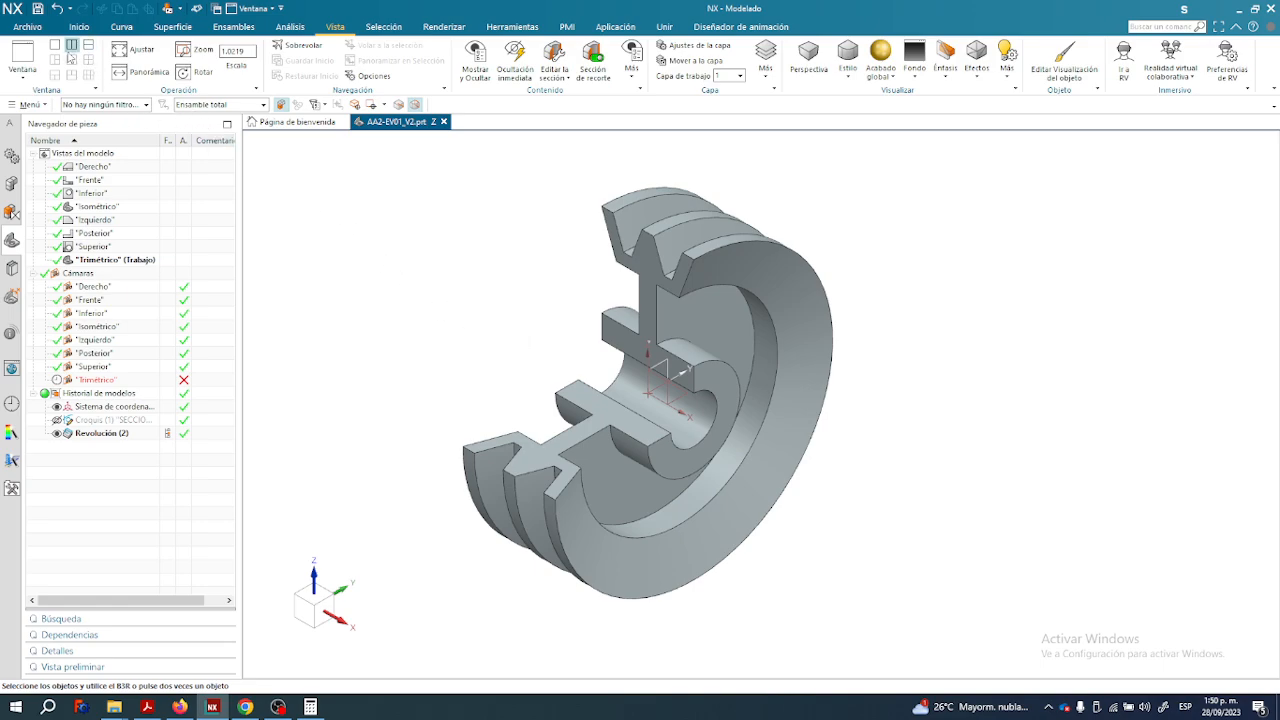
click(37, 8)
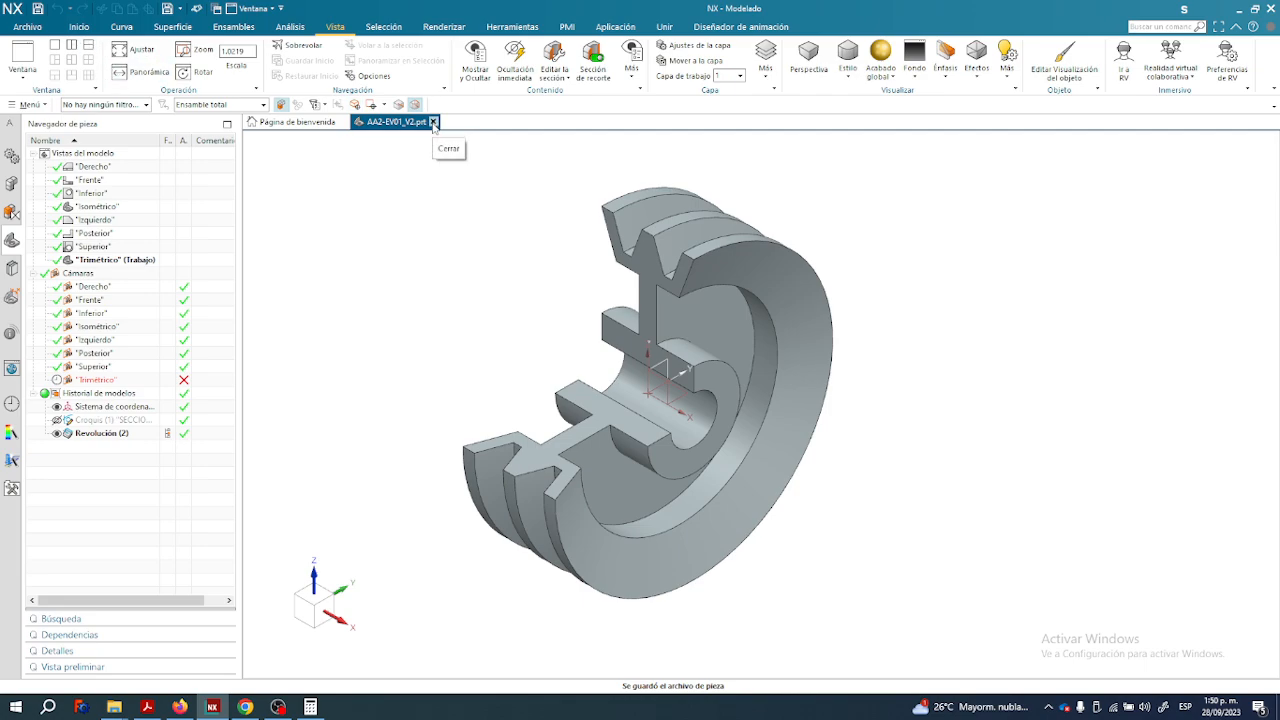
Edit the revolve feature's parameters again and set the end angle to 360°.
right_click(103, 437)
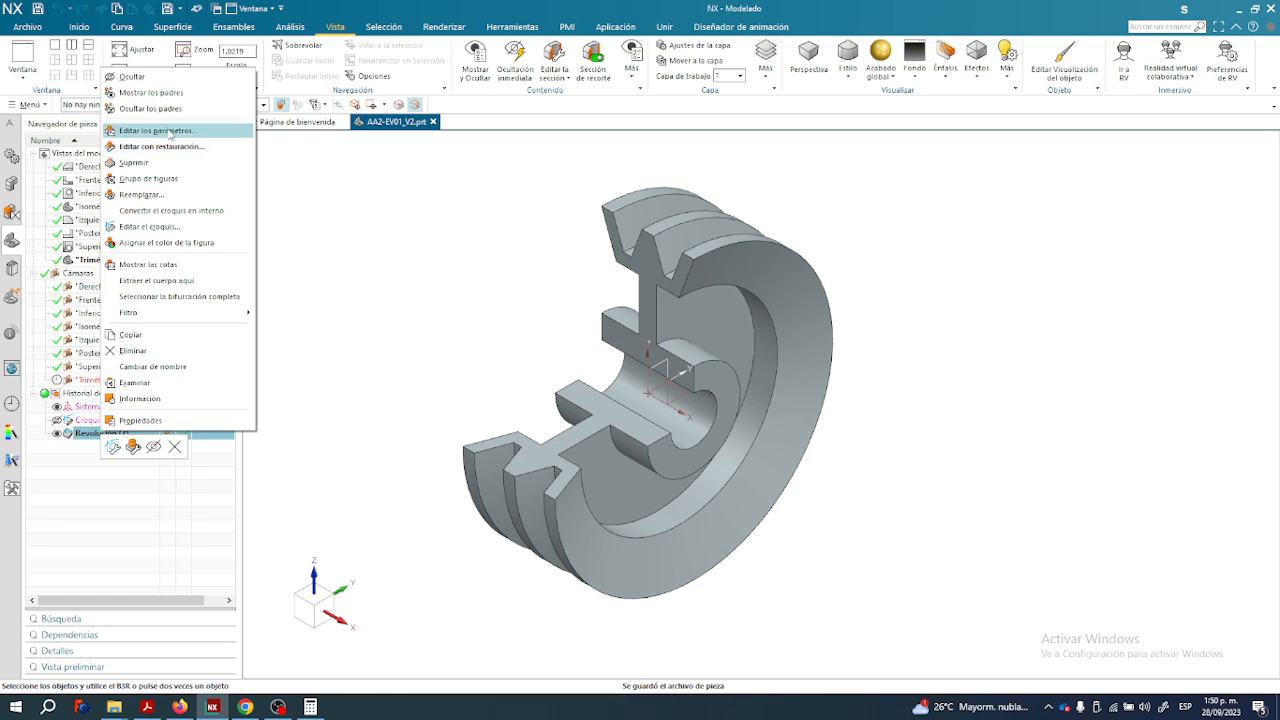
click(170, 132)
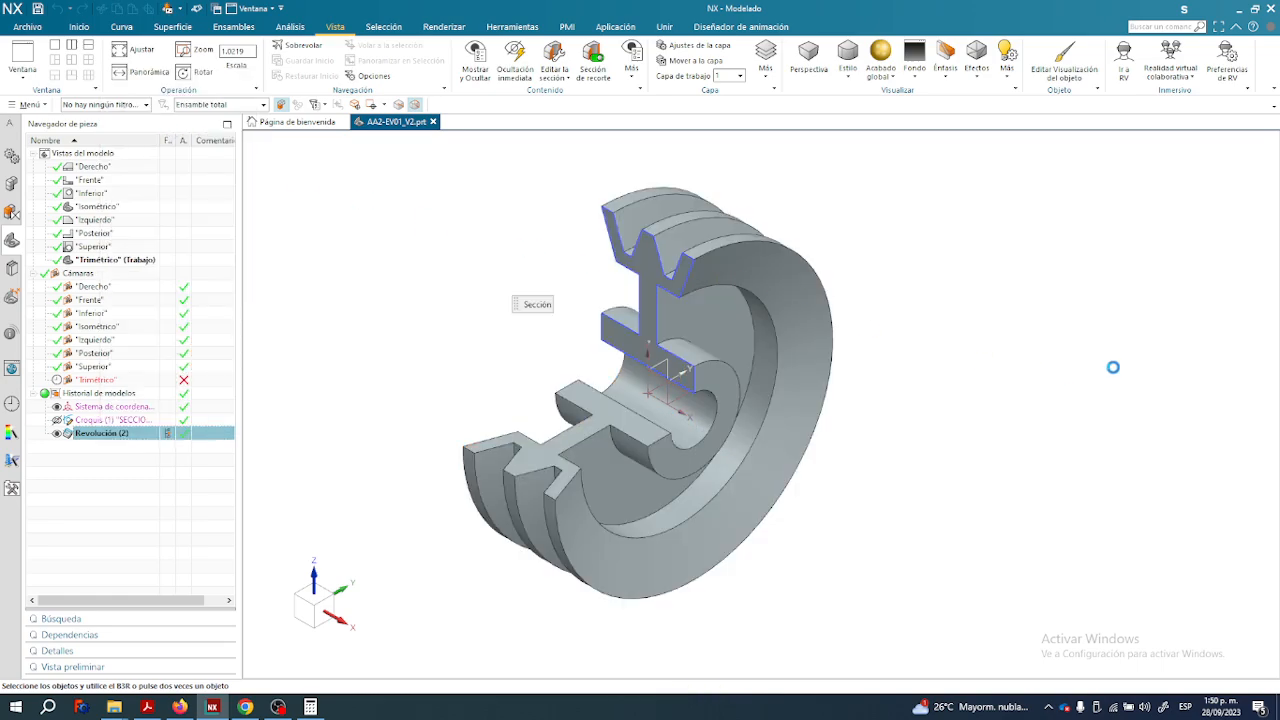
text(360)
click(1035, 547)
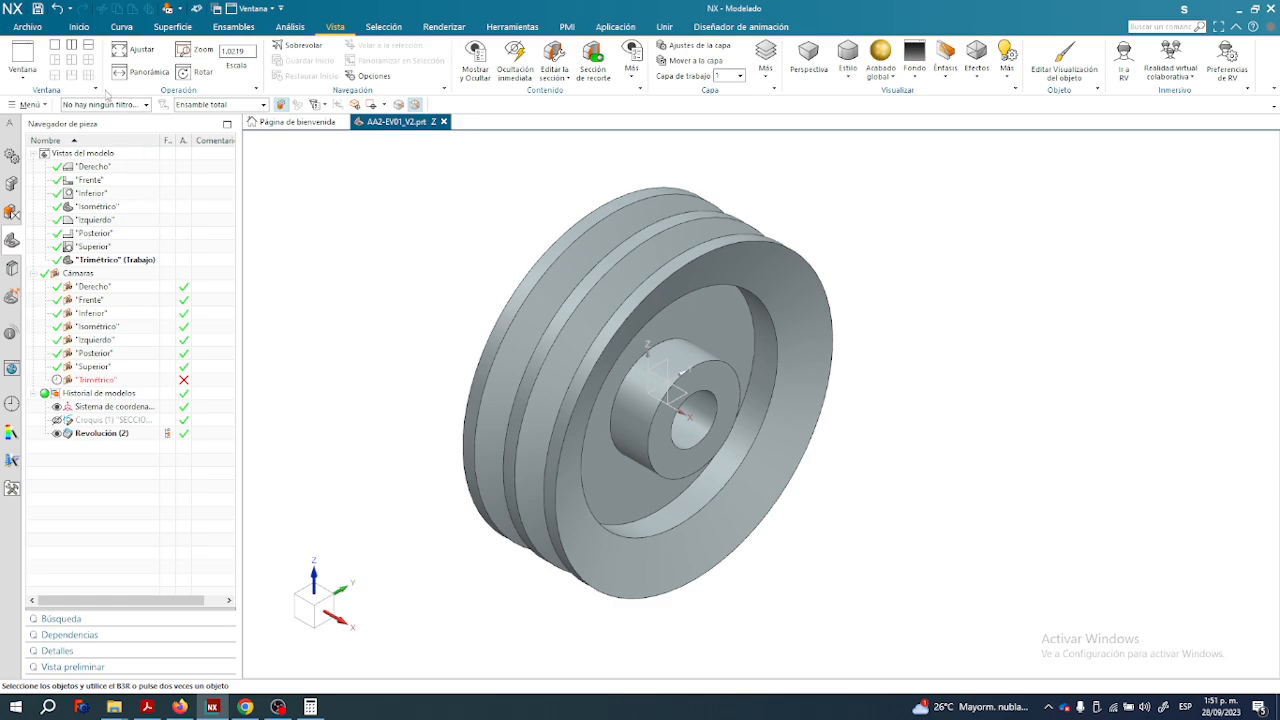
Create a new sketch on the Derecho principal plane of the pulley.
click(79, 27)
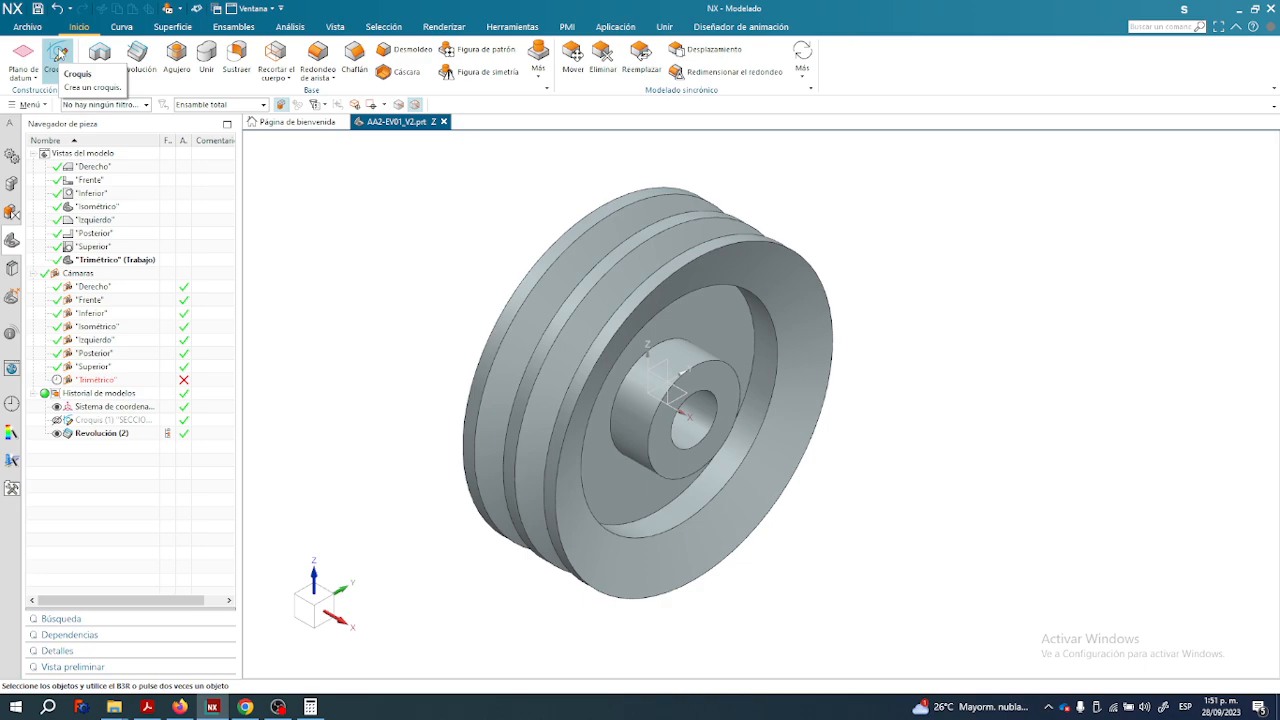
click(58, 53)
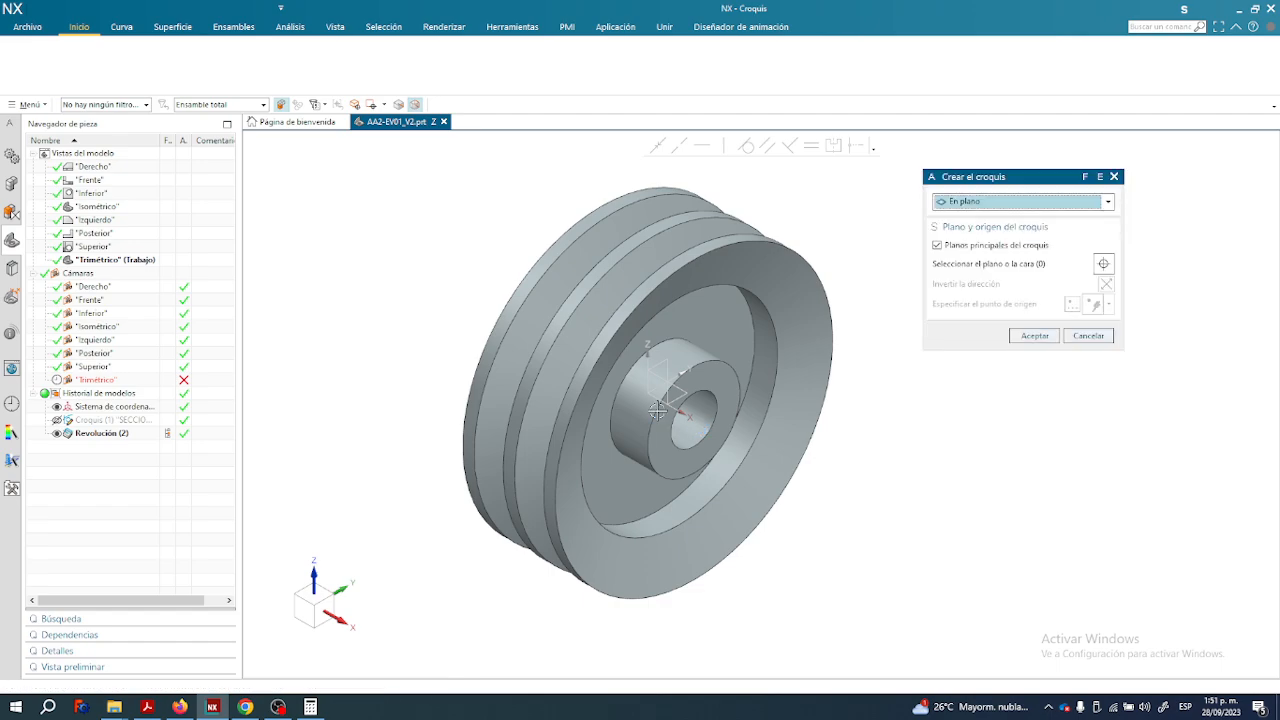
scroll(776, 405, up, 3)
scroll(778, 405, down, 5)
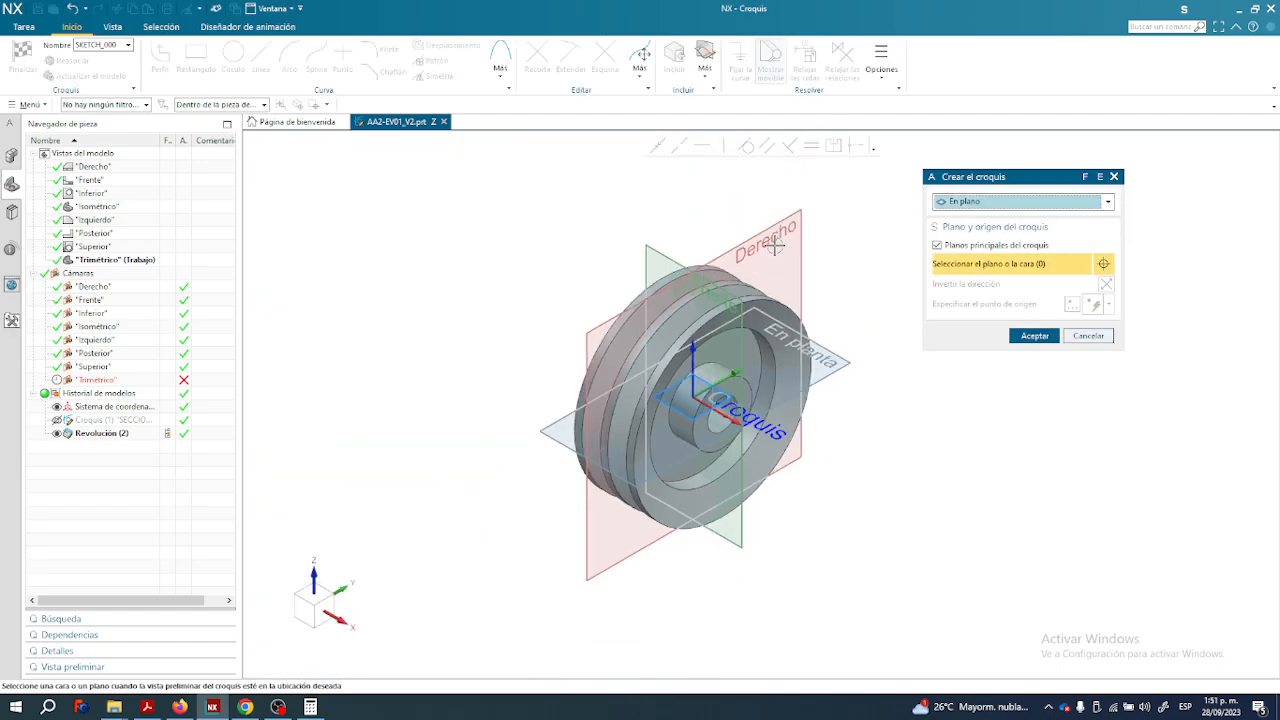
scroll(785, 254, up, 2)
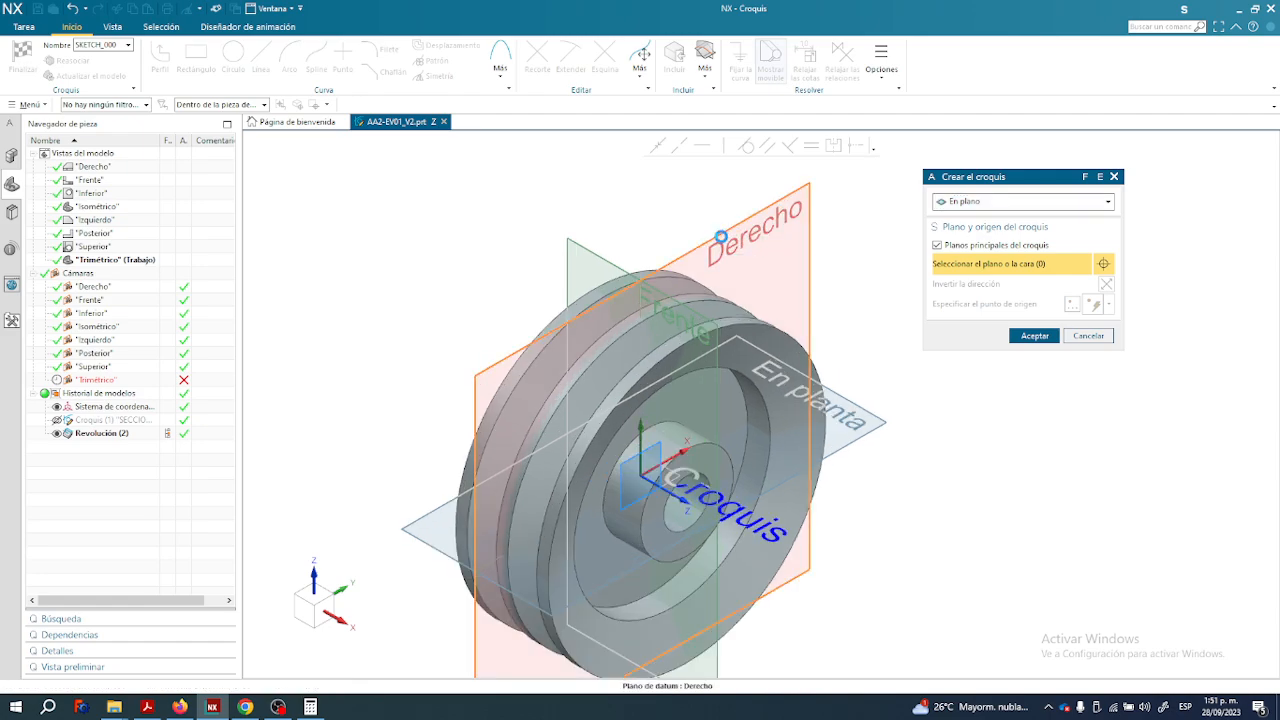
click(716, 231)
mouse_move(716, 355)
middle_down()
mouse_move(769, 333)
mouse_move(694, 348)
mouse_move(737, 272)
mouse_move(780, 300)
middle_up()
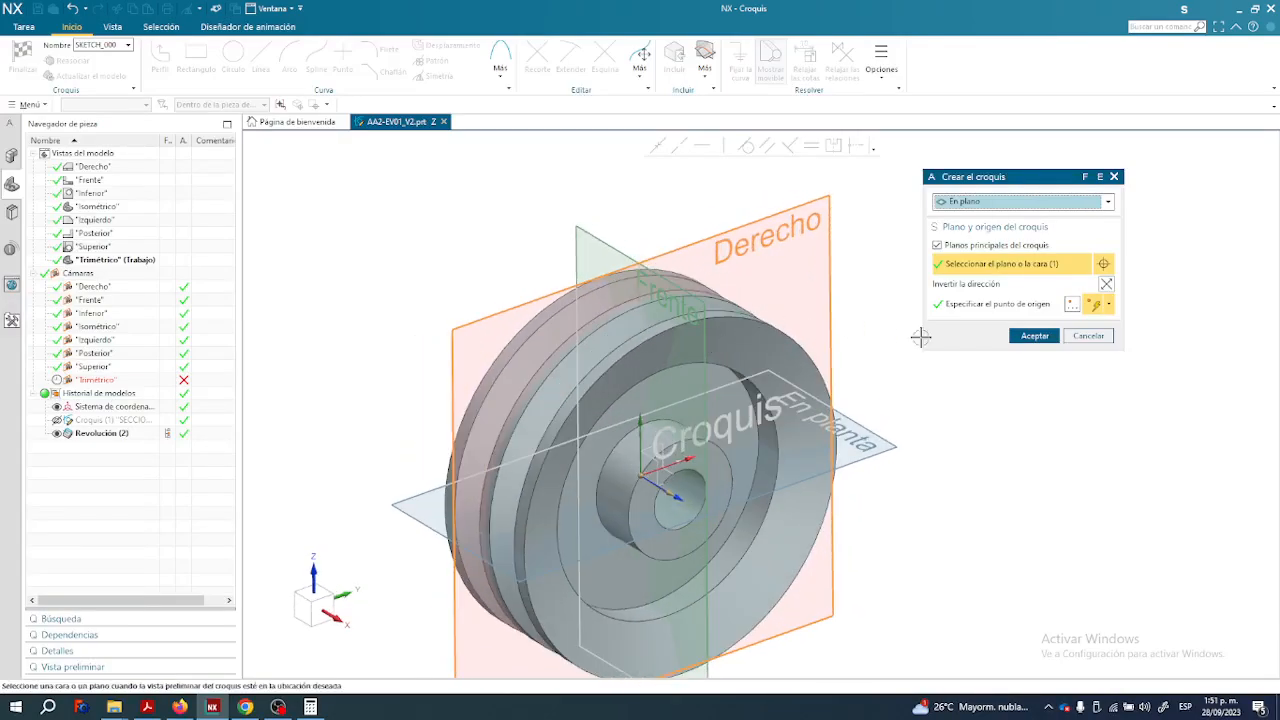
click(1030, 335)
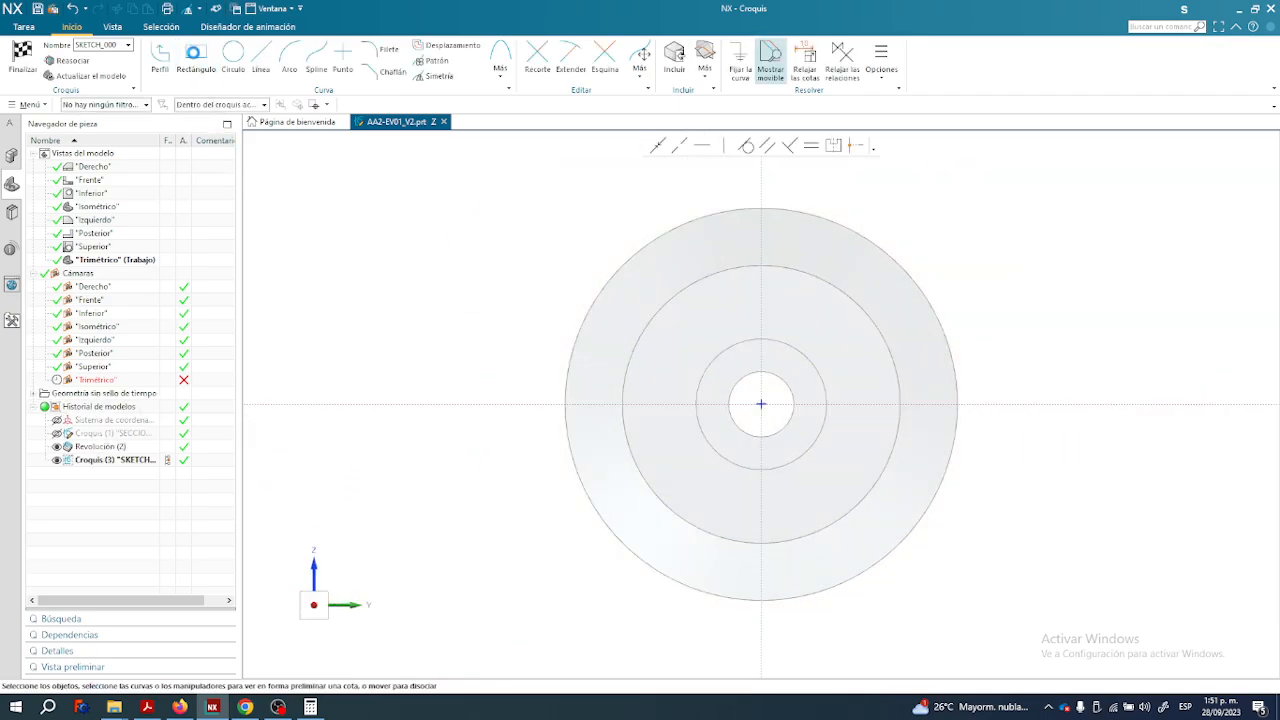
Sketch a two-point rectangle about 4.05 in wide and 3.65 in high from the sketch origin, covering the pulley's negative-Y, positive-Z quadrant.
click(196, 60)
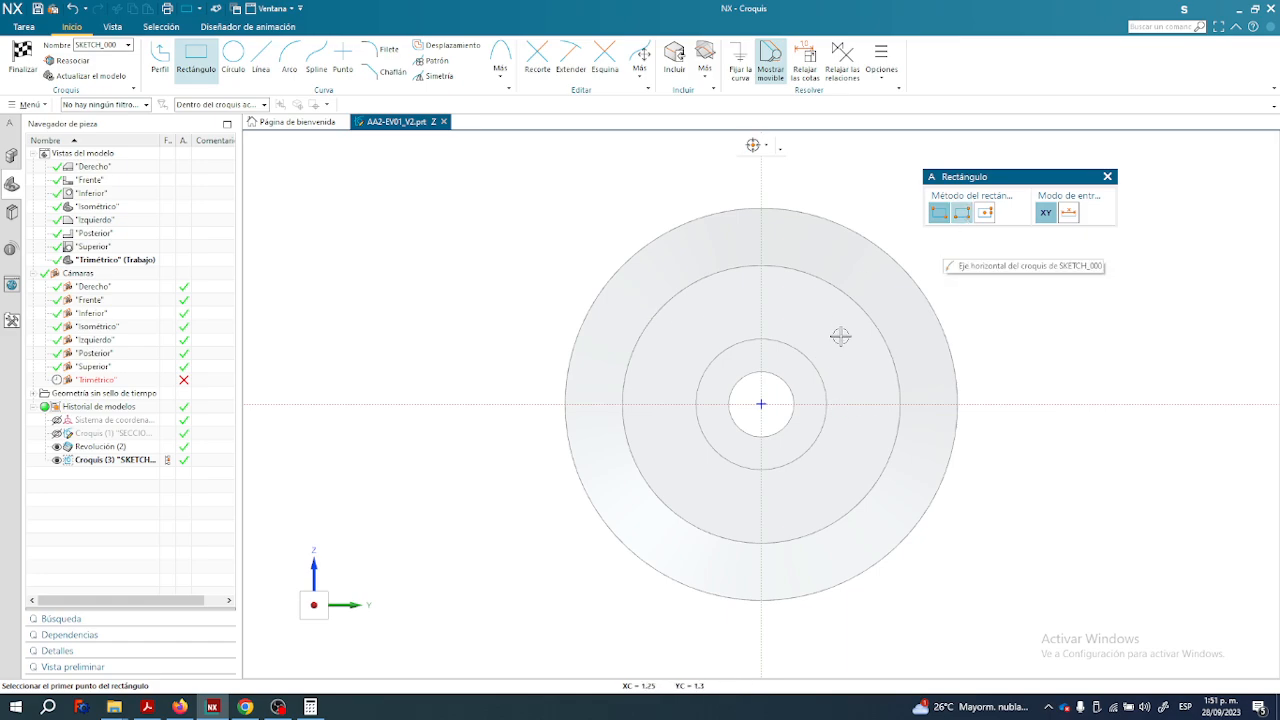
click(762, 404)
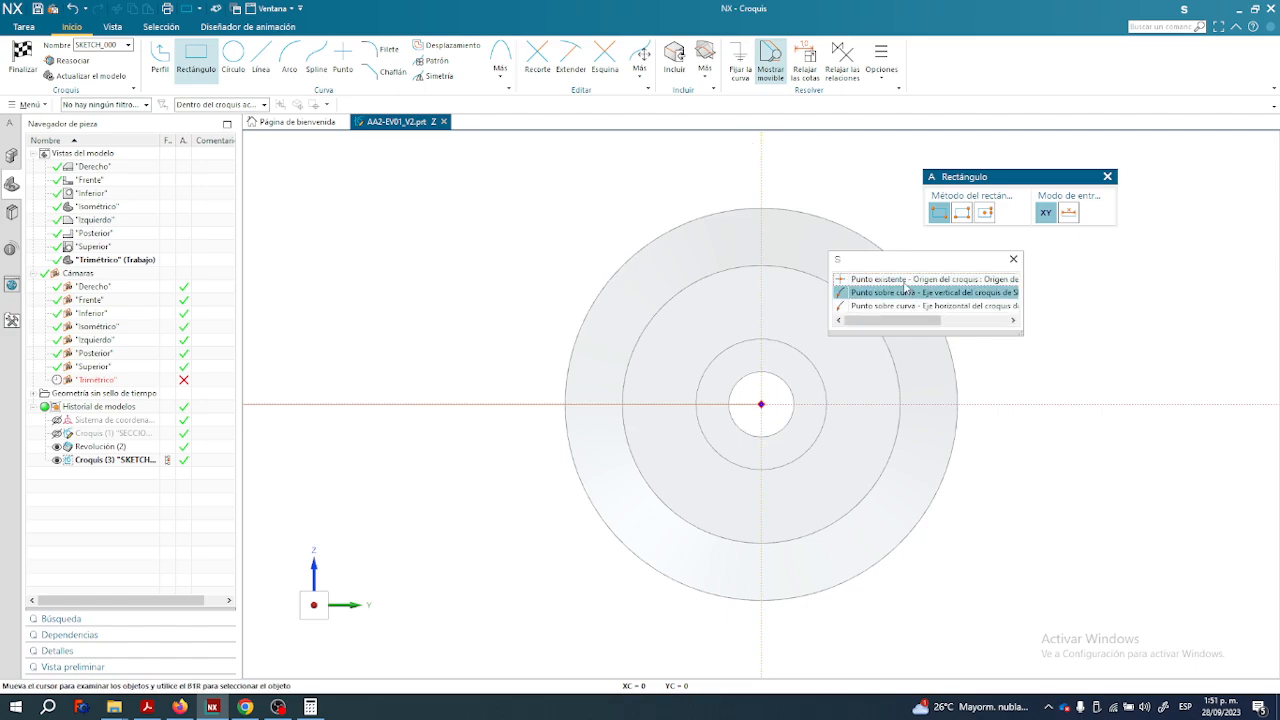
click(880, 287)
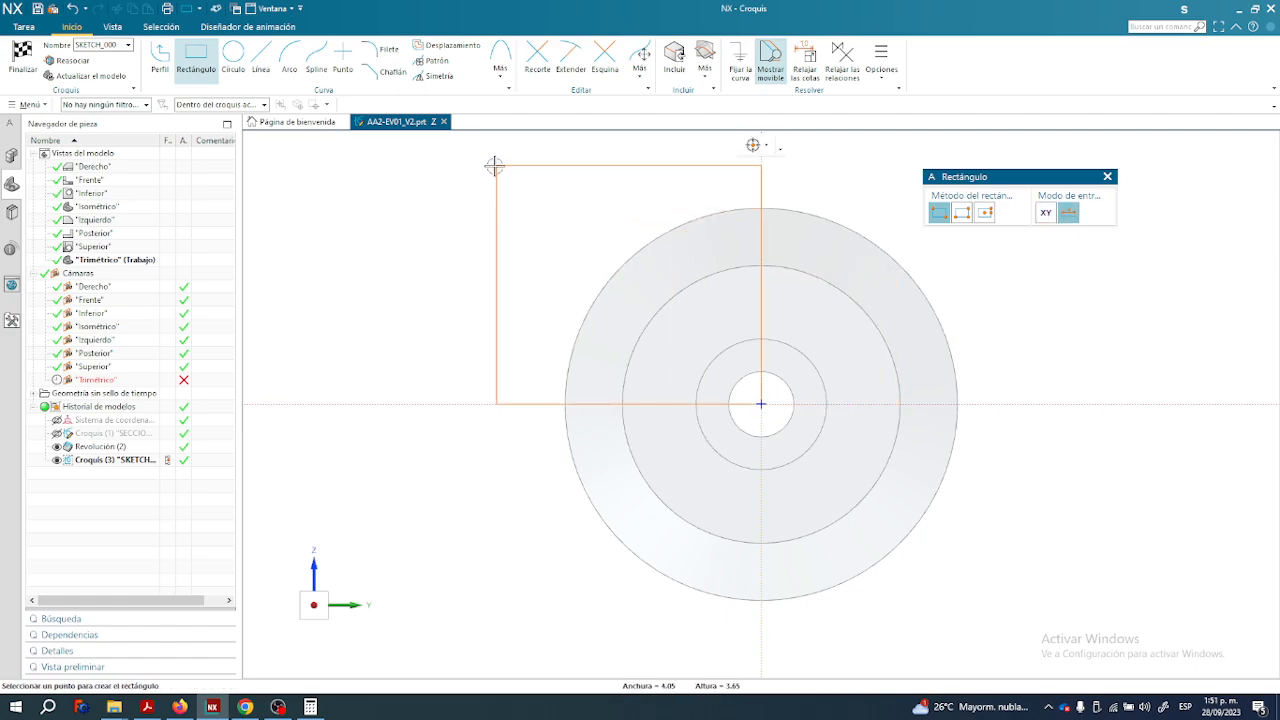
click(493, 165)
middle_drag(571, 287, 608, 302)
Name the rectangle sketch Corte and finish it.
right_click(855, 180)
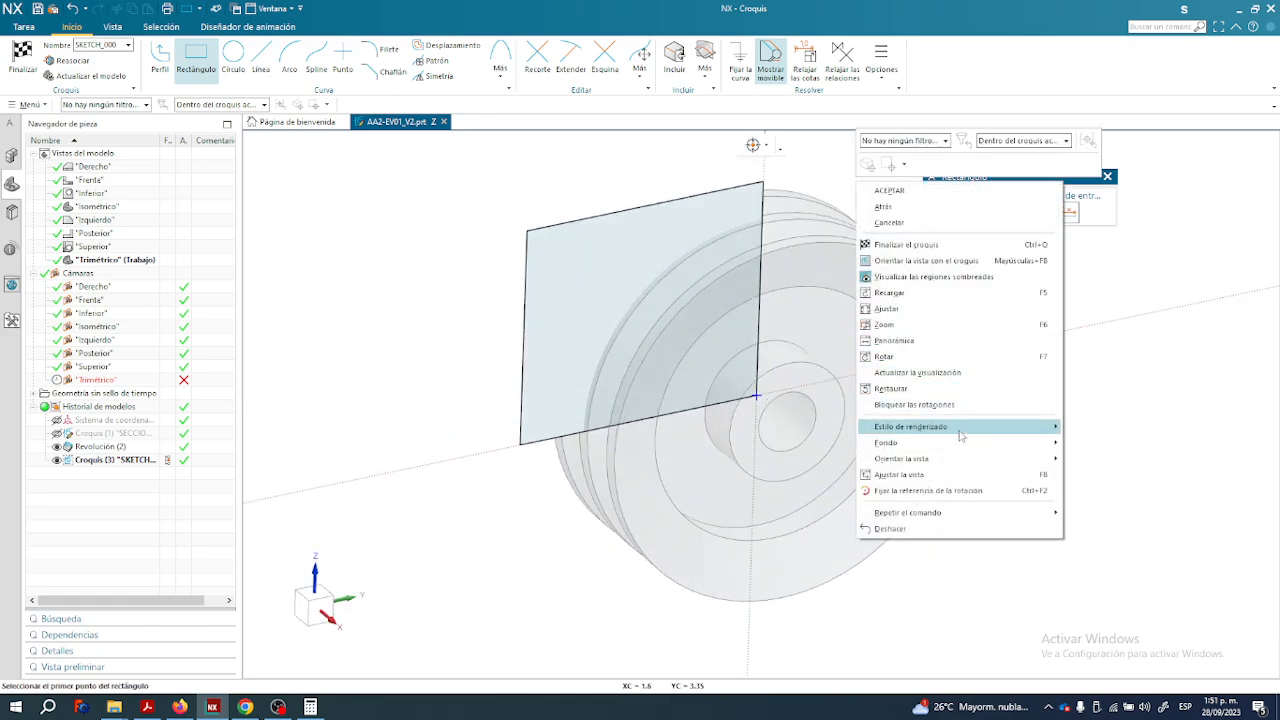
mouse_move(1022, 466)
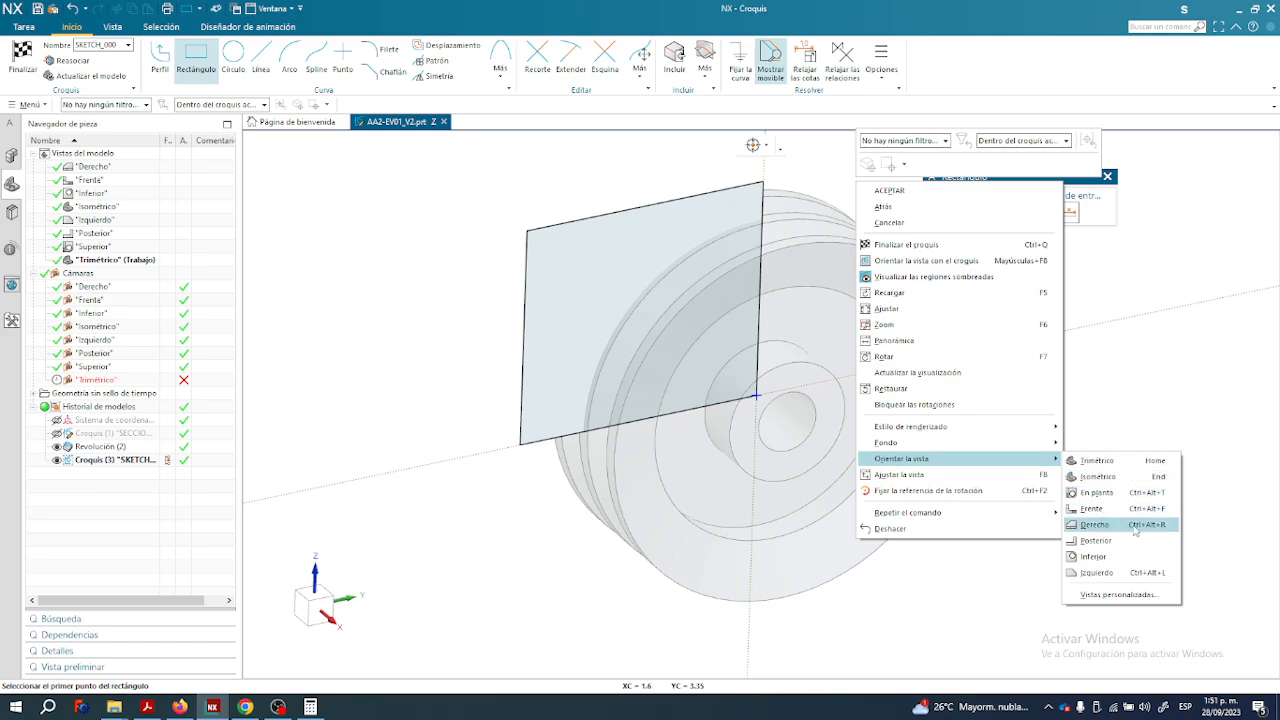
click(1127, 481)
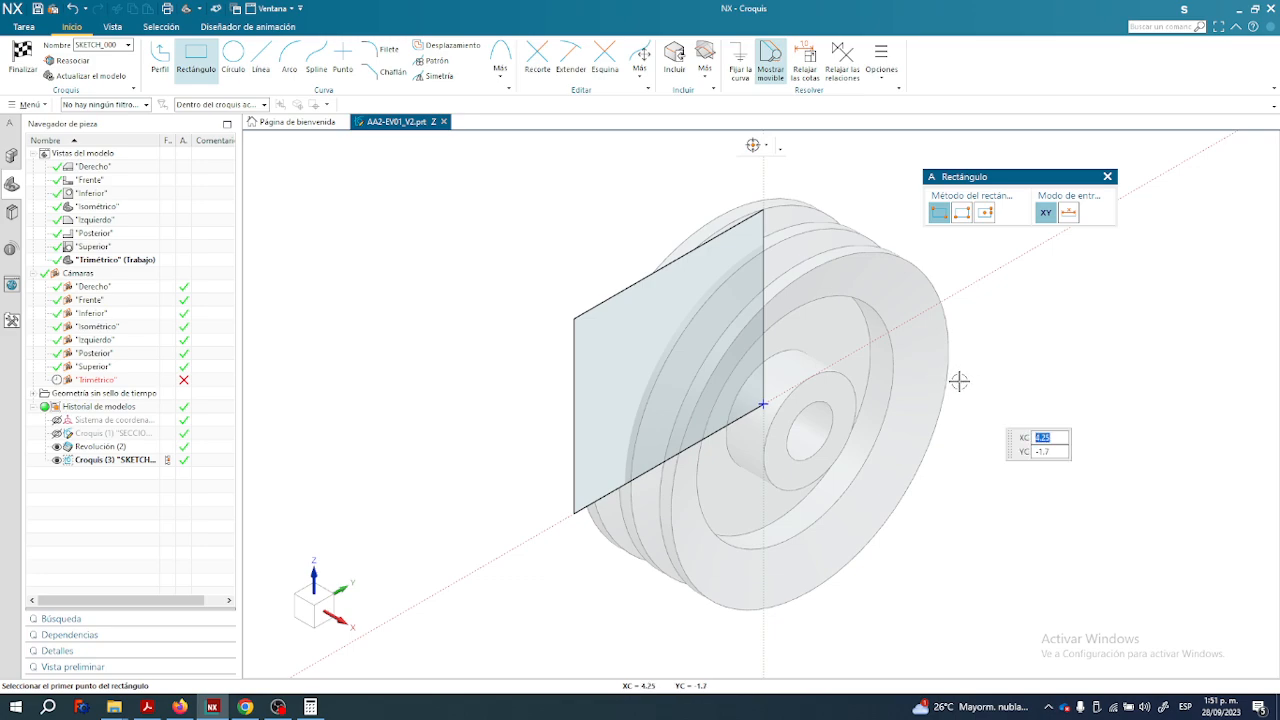
mouse_move(957, 399)
middle_down()
mouse_move(988, 391)
mouse_move(988, 403)
mouse_move(935, 402)
middle_up()
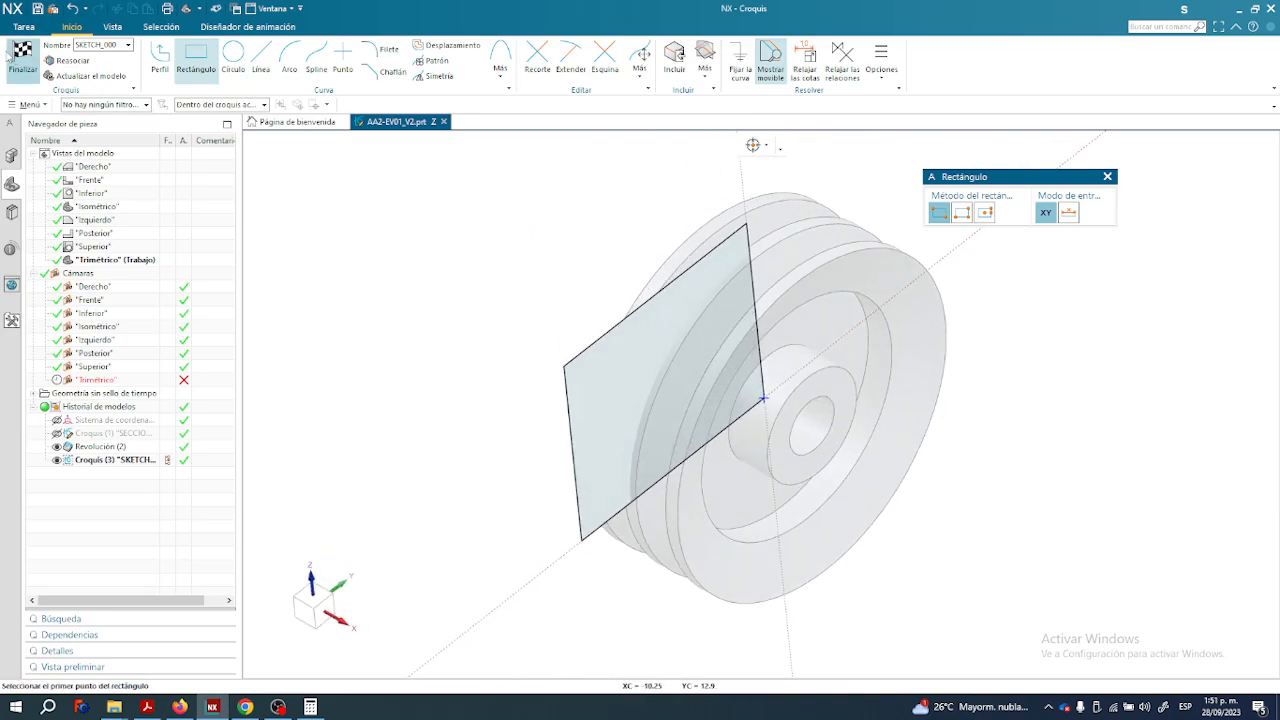
double_click(94, 45)
text(Corte)
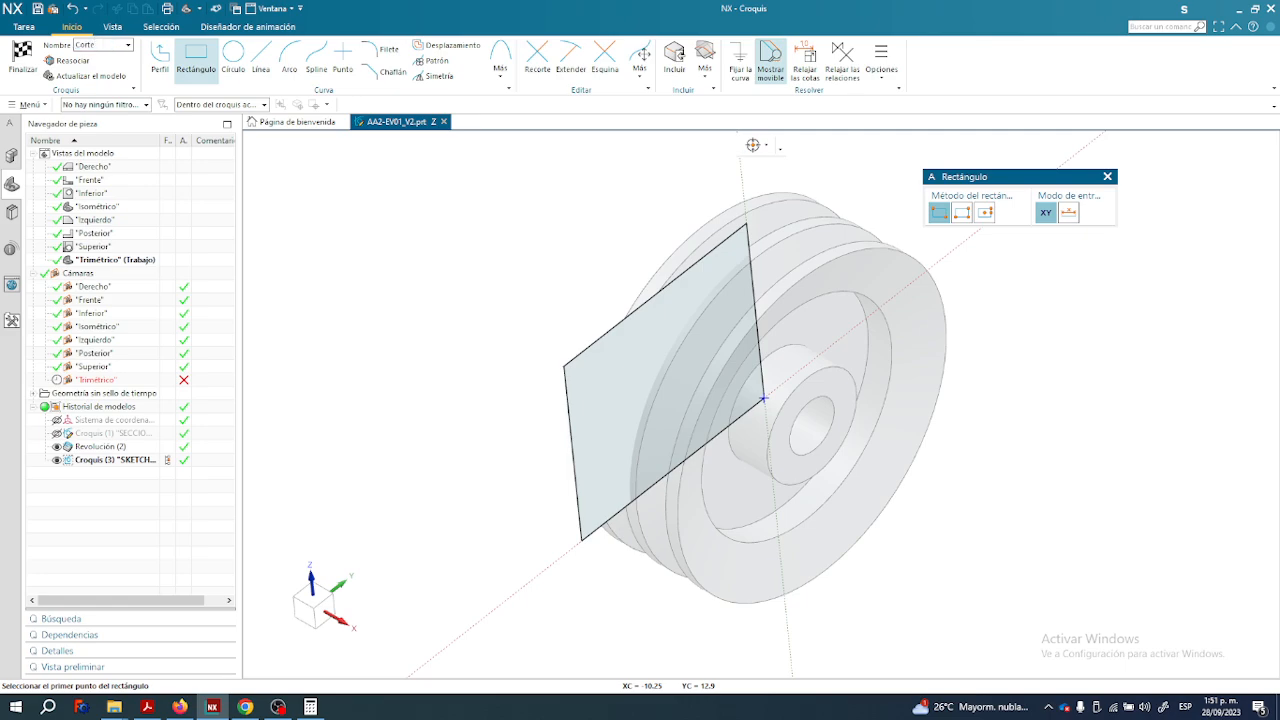
key(Return)
click(14, 58)
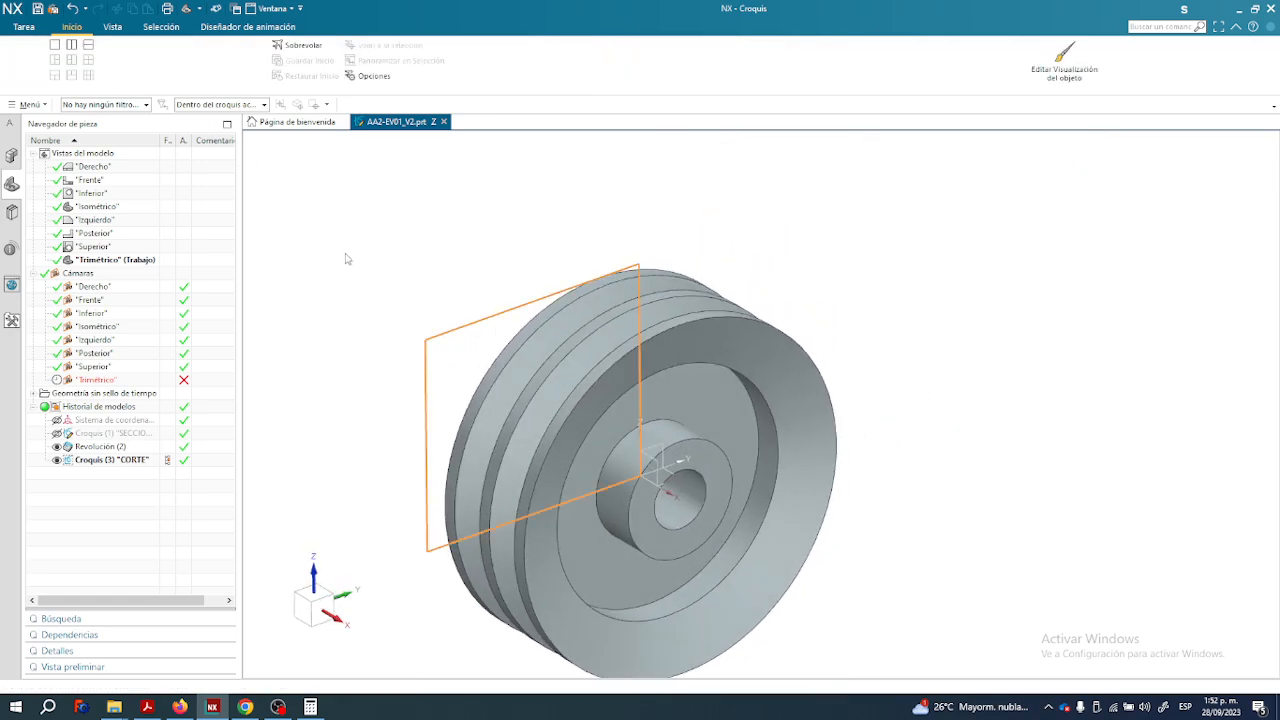
Select the CORTE sketch as the section and start an Extrude from it.
click(107, 461)
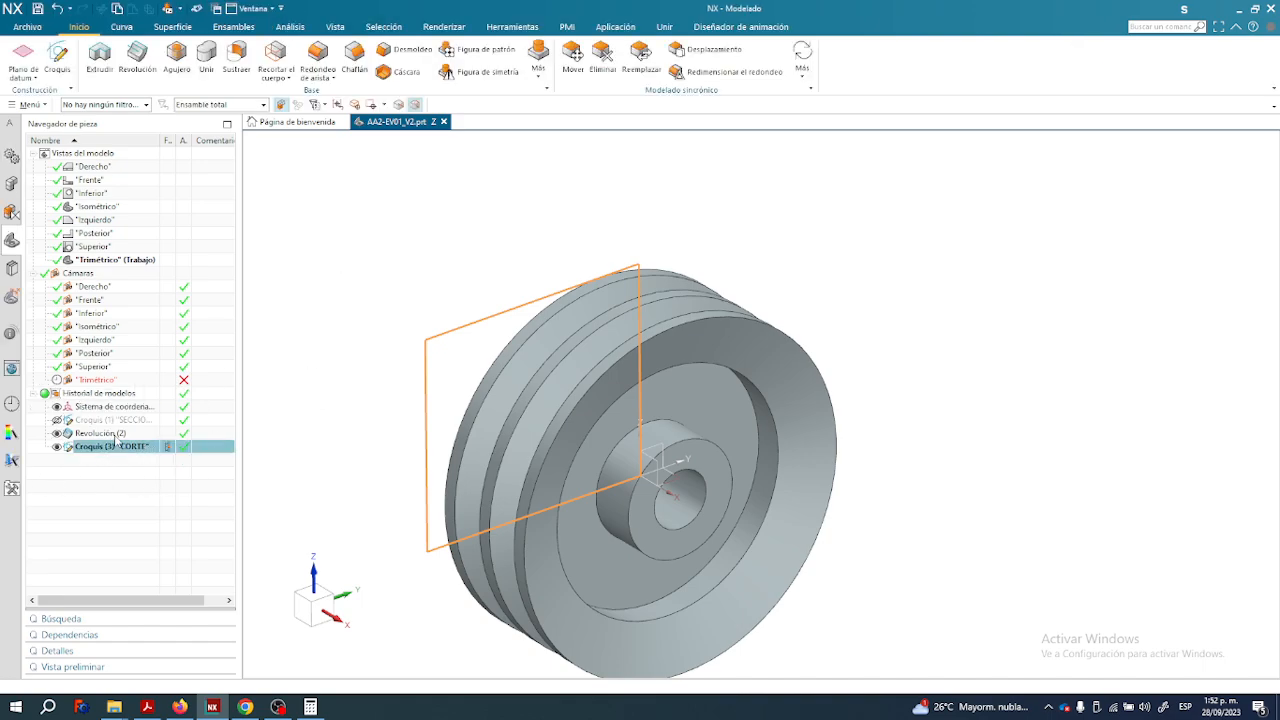
click(139, 471)
click(121, 452)
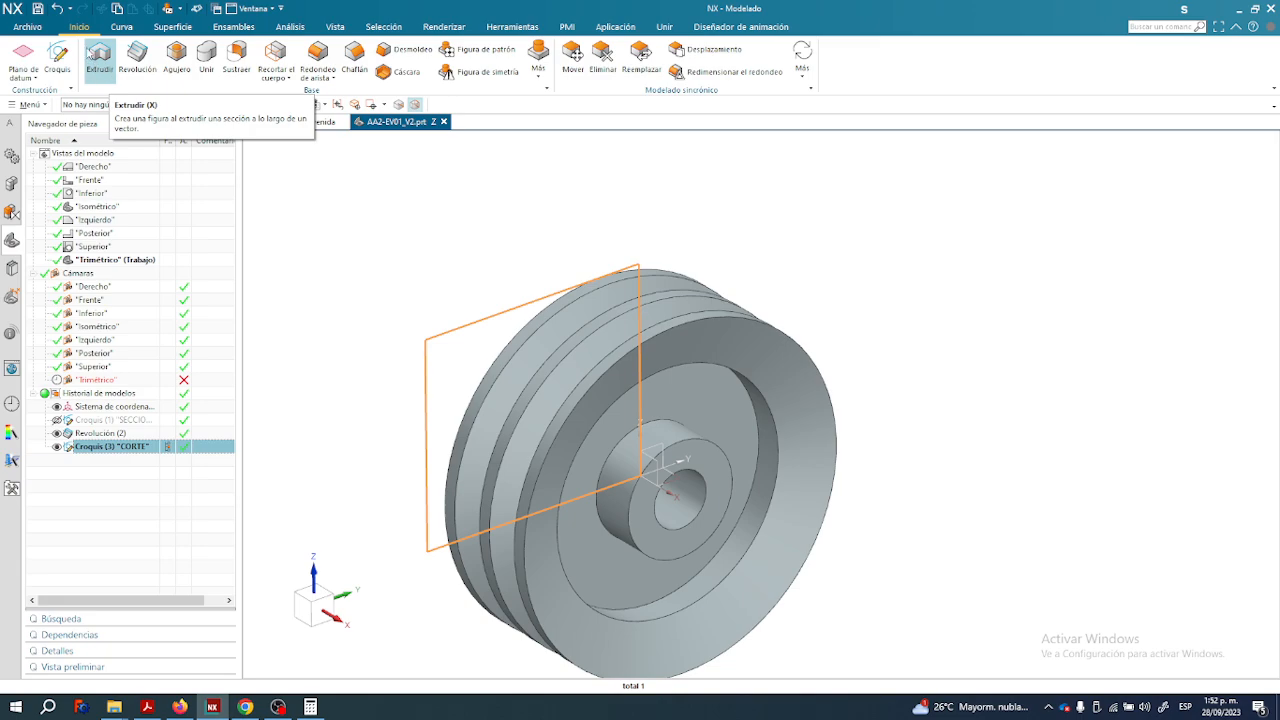
click(100, 60)
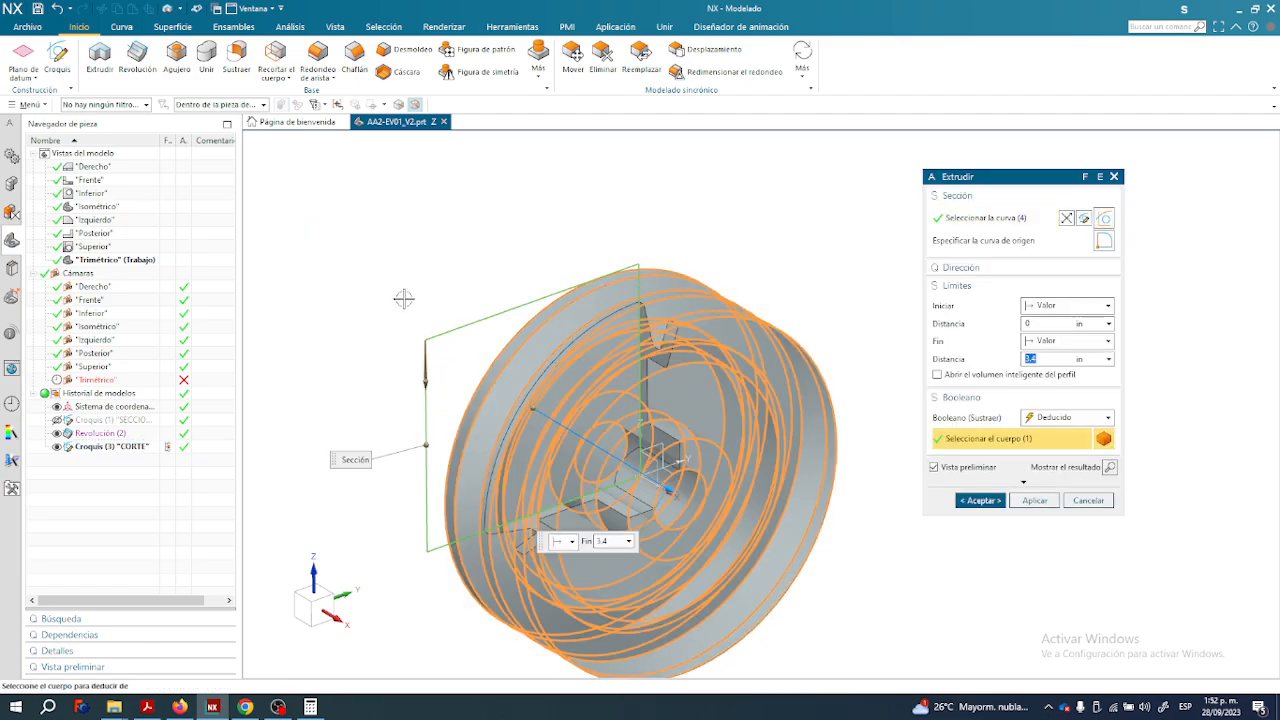
Examine the extrusion preview of the CORTE section against the pulley body from several angles.
mouse_move(467, 325)
middle_down()
mouse_move(492, 345)
mouse_move(466, 329)
middle_up()
scroll(434, 437, up, 2)
scroll(449, 494, down, 2)
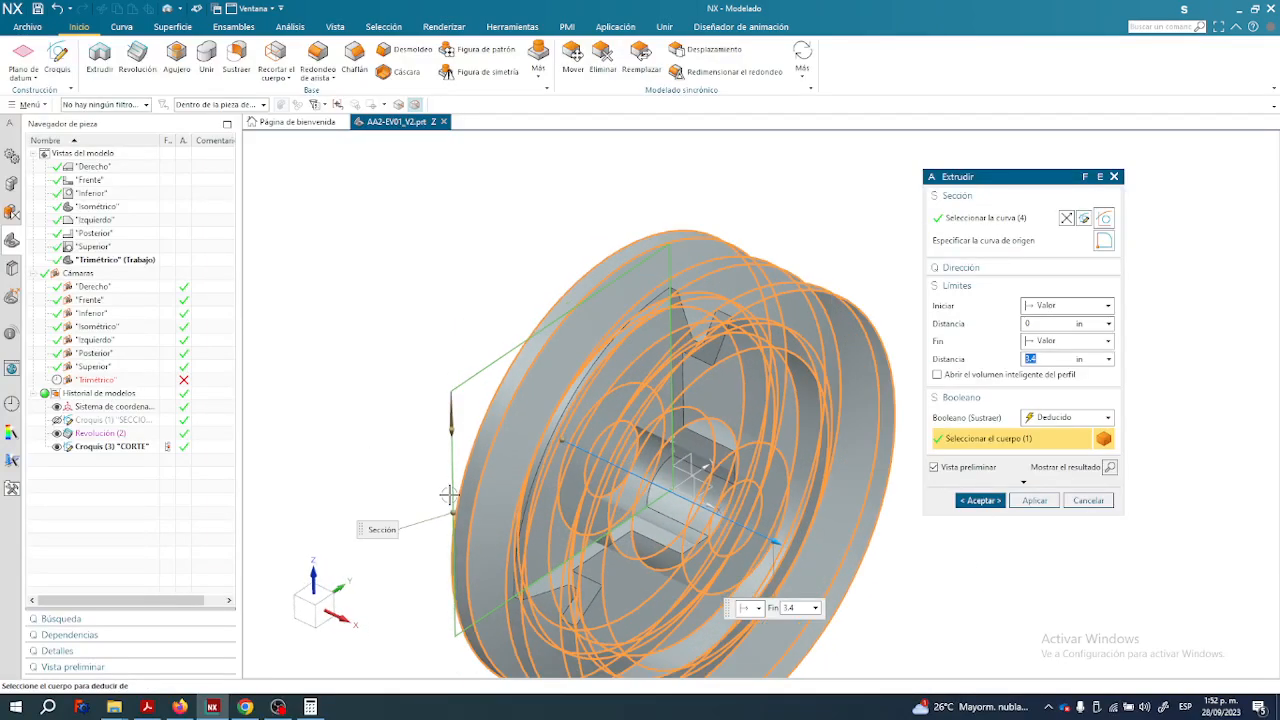
shift+middle_drag(424, 465, 401, 372)
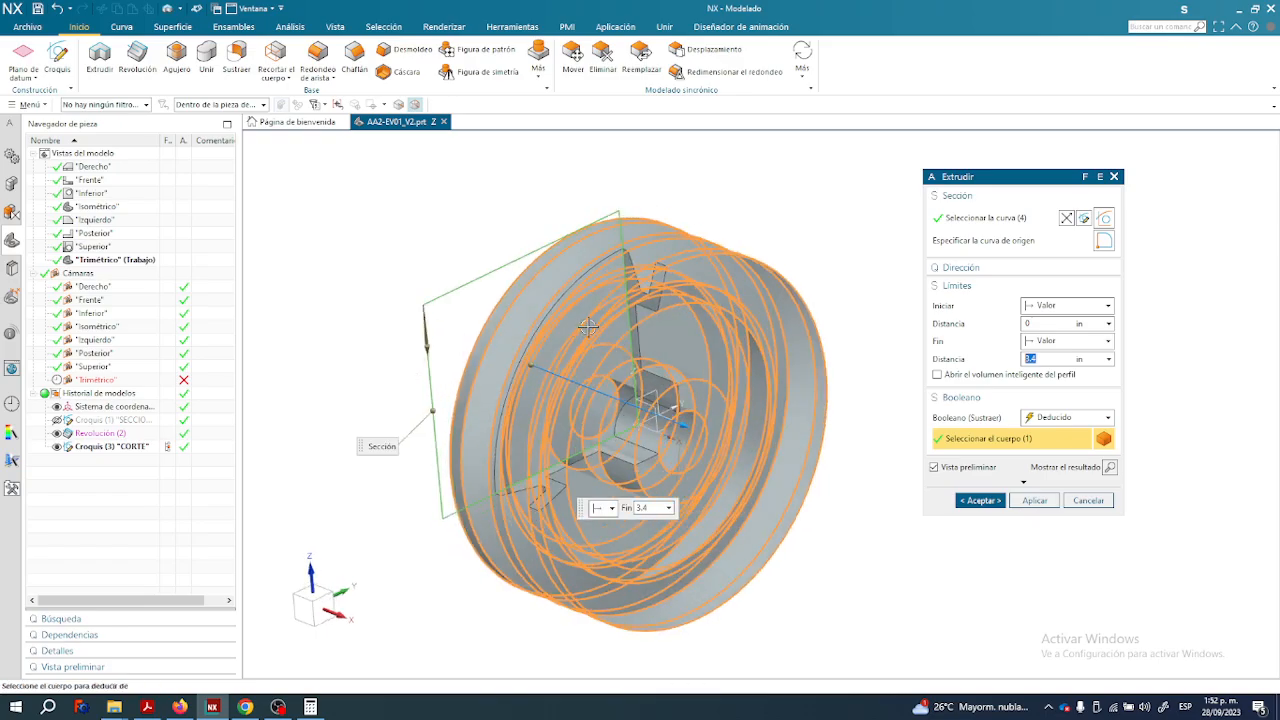
scroll(600, 336, down, 2)
scroll(600, 338, up, 3)
mouse_move(620, 322)
middle_down()
mouse_move(580, 341)
mouse_move(614, 307)
mouse_move(678, 288)
mouse_move(623, 315)
middle_up()
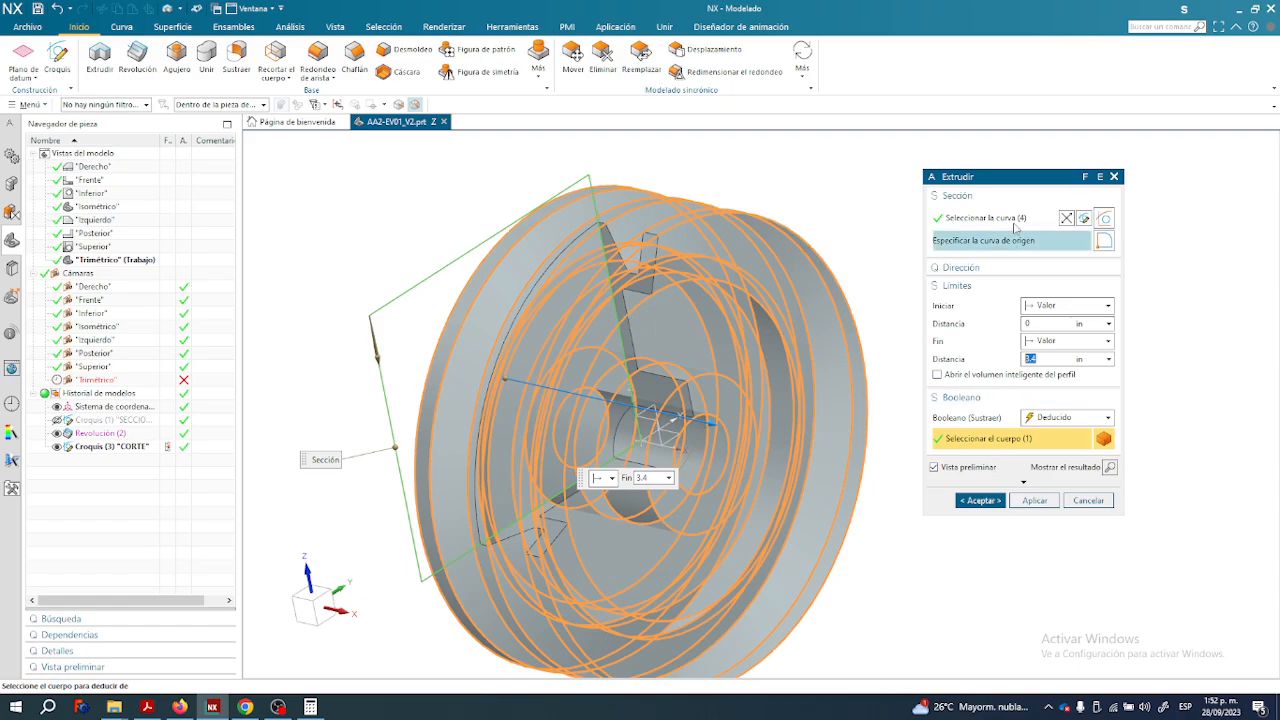
drag(999, 199, 1013, 205)
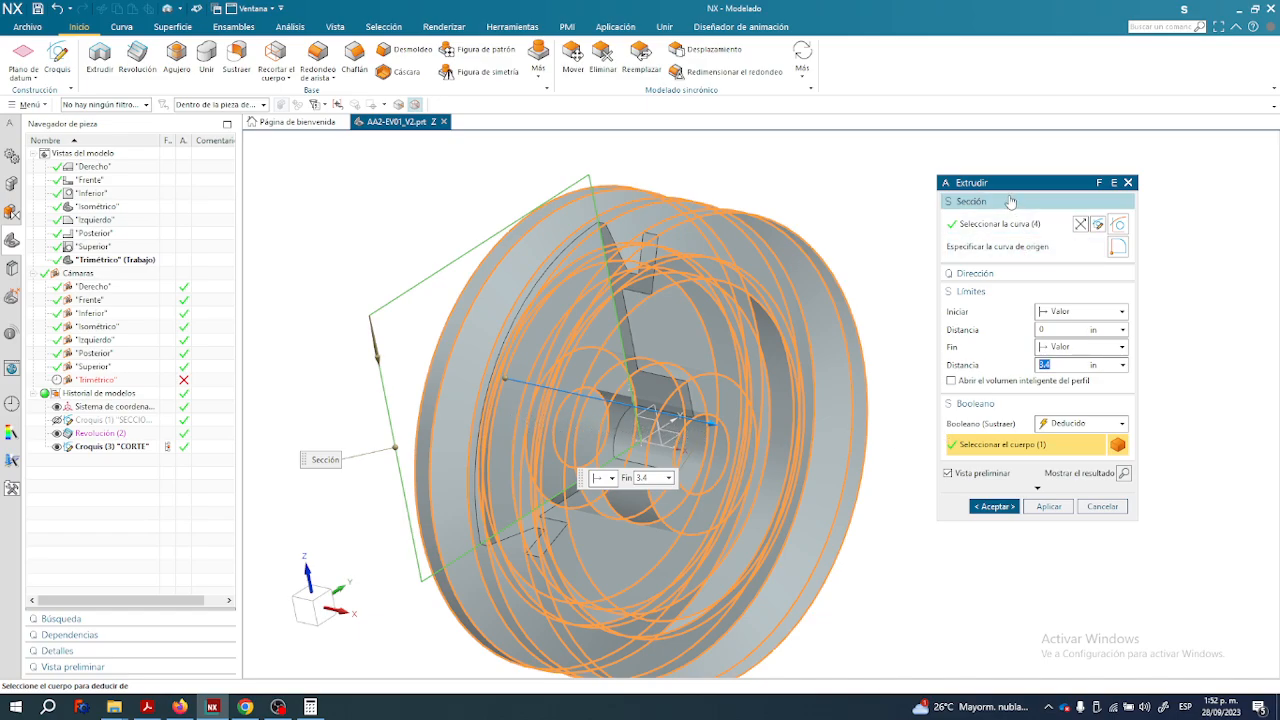
drag(1020, 200, 1010, 192)
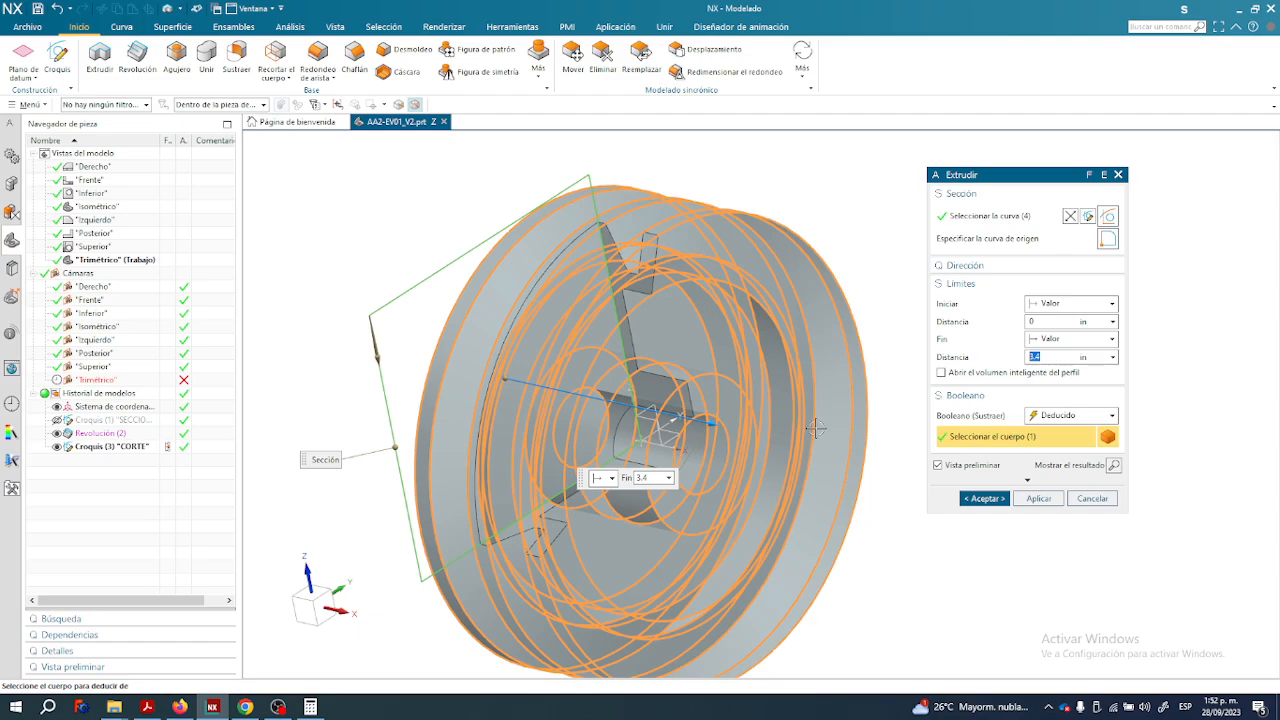
middle_drag(712, 434, 712, 465)
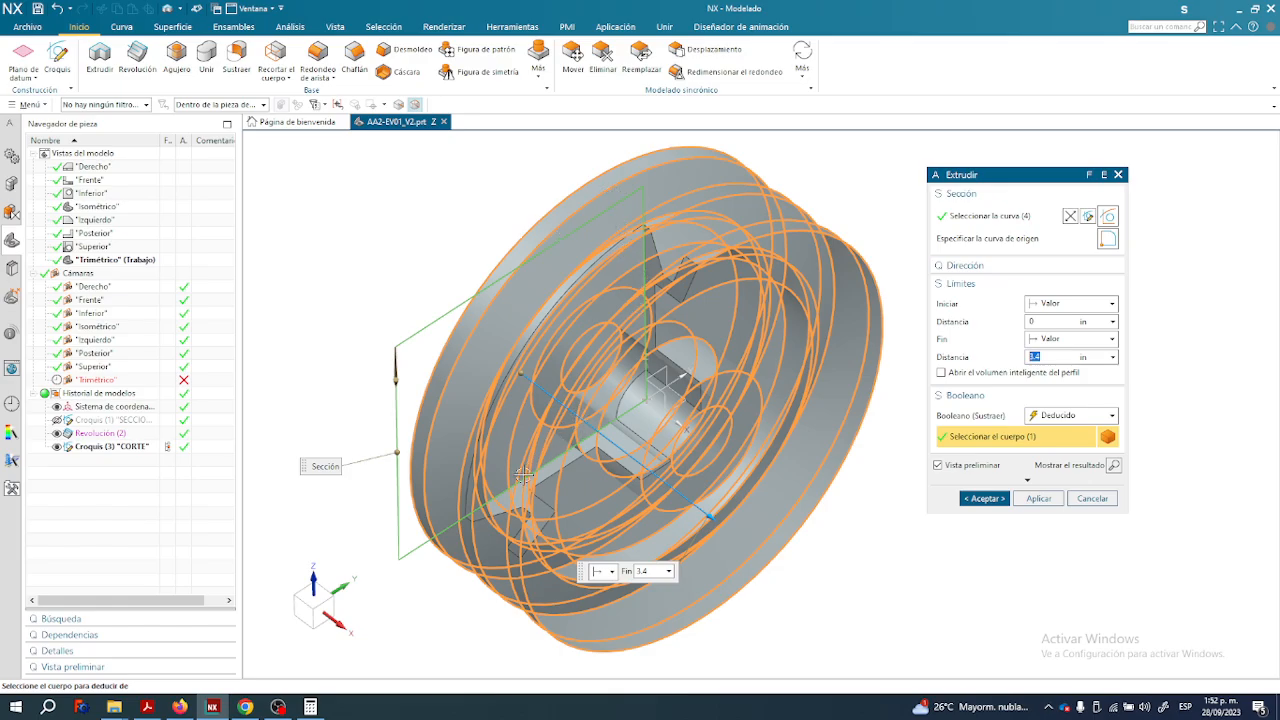
middle_drag(627, 444, 788, 392)
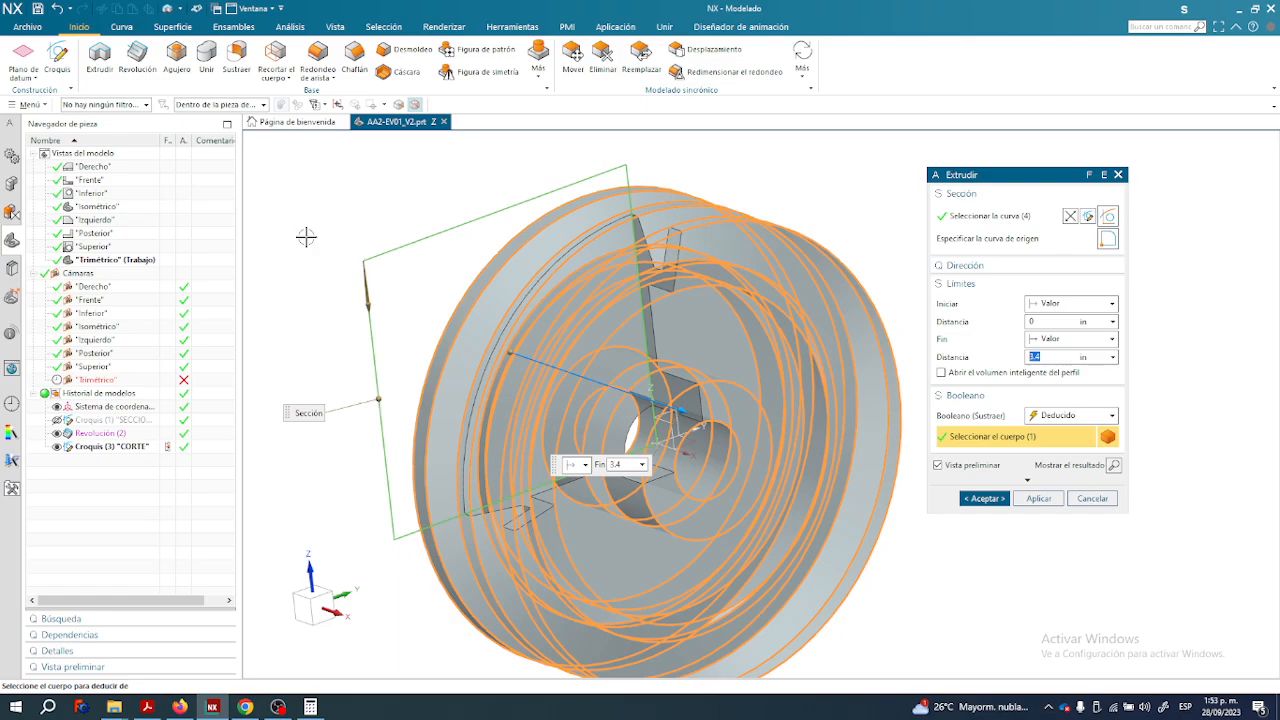
Set the extrusion's Boolean operation to Unir with the revolved pulley body.
click(1066, 416)
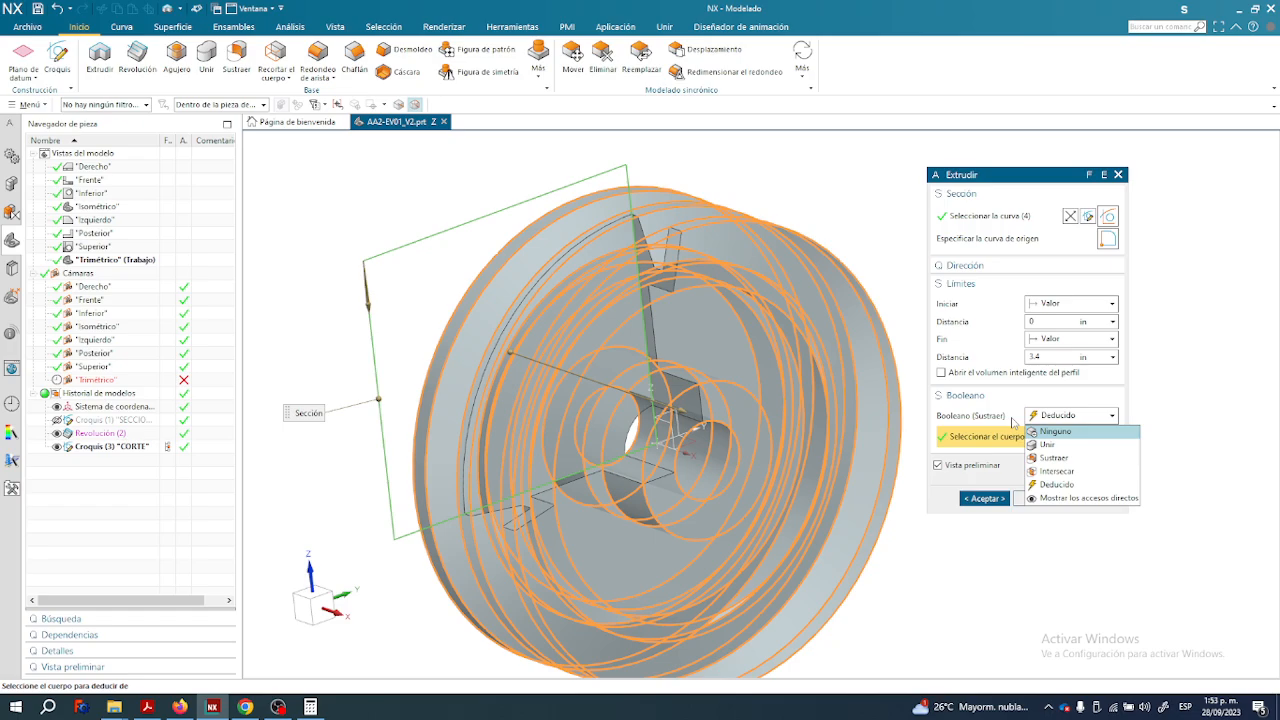
click(1074, 446)
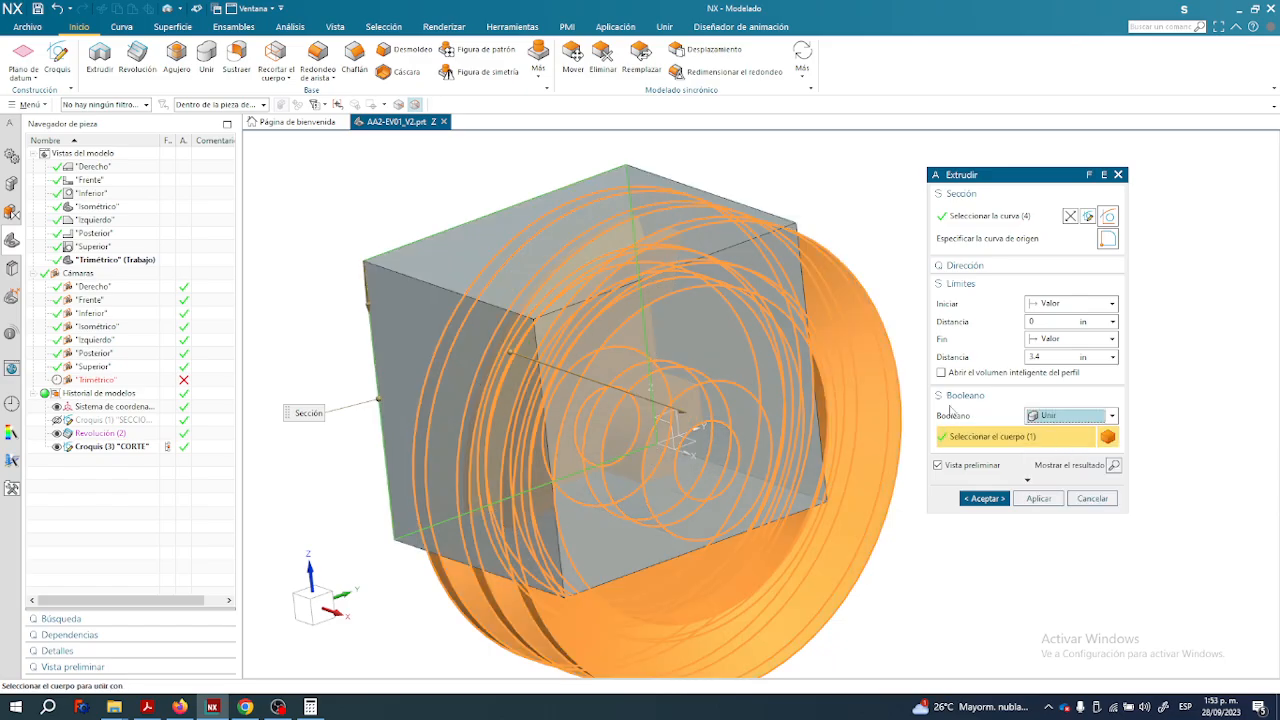
middle_drag(649, 390, 825, 330)
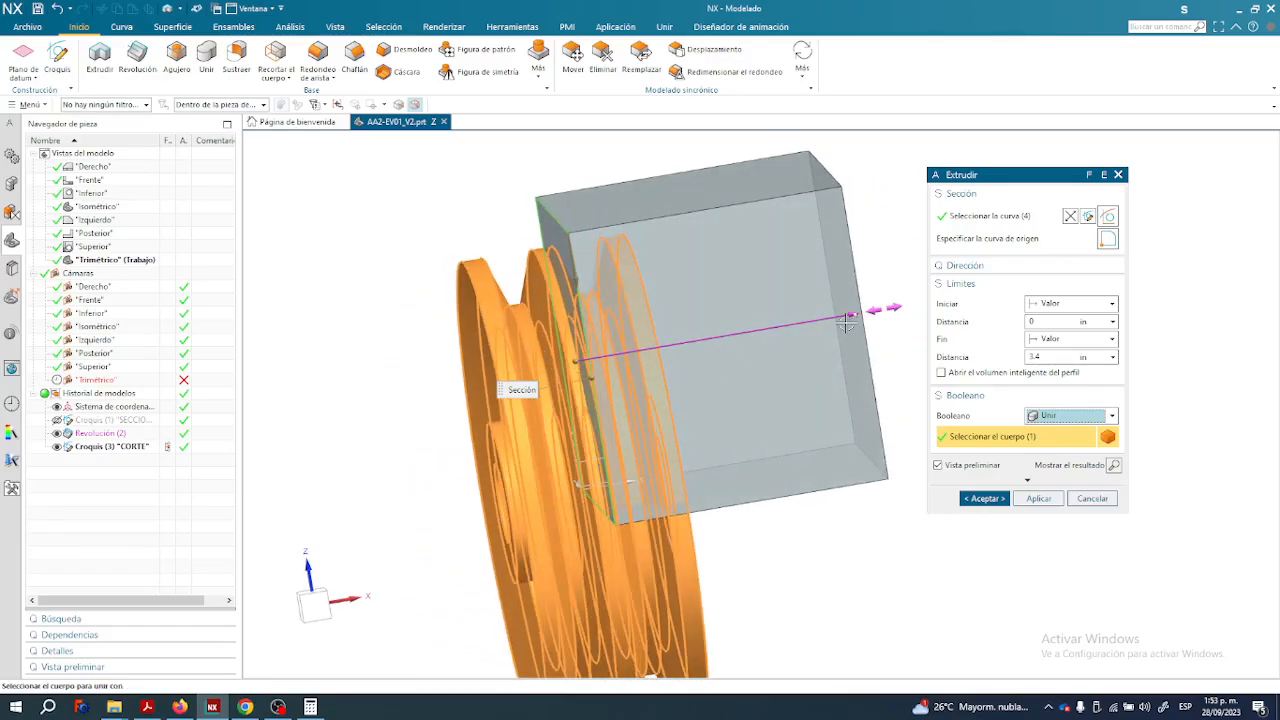
Set the extrusion's end distance to 1 in, apply the feature and close the Extrude dialog.
drag(824, 323, 786, 333)
middle_drag(798, 405, 740, 422)
double_click(1033, 357)
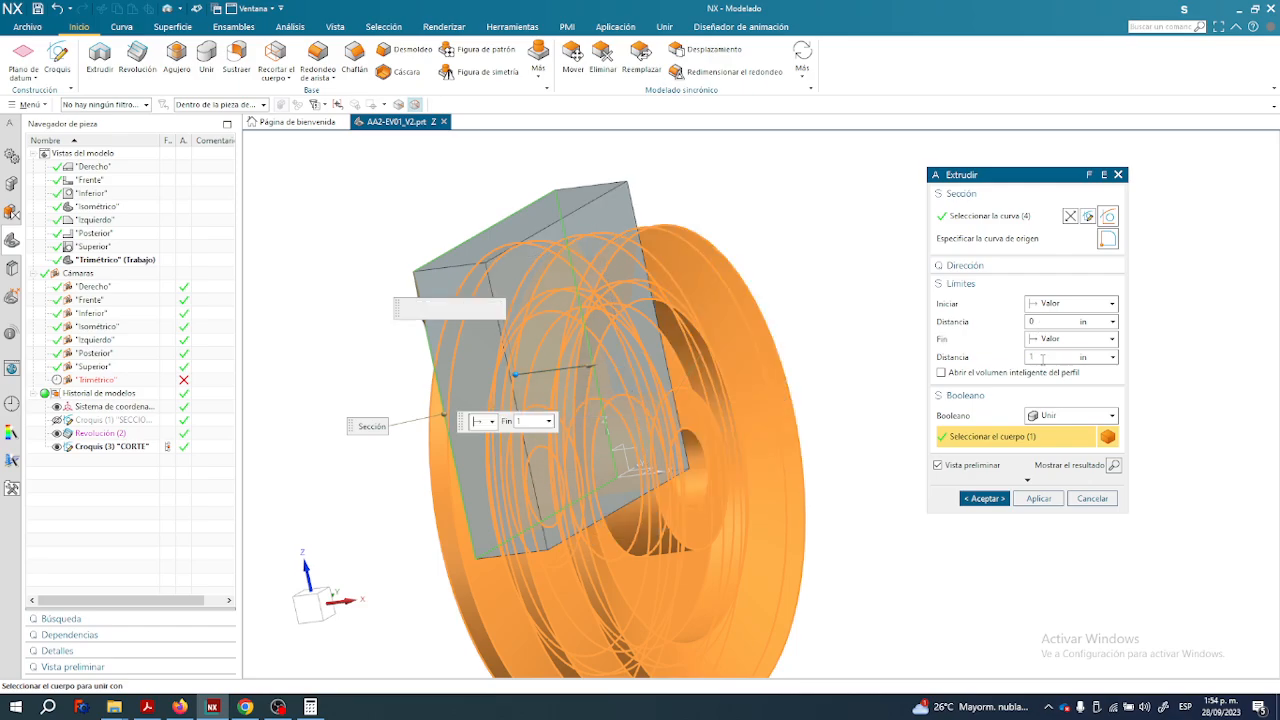
middle_drag(857, 405, 985, 416)
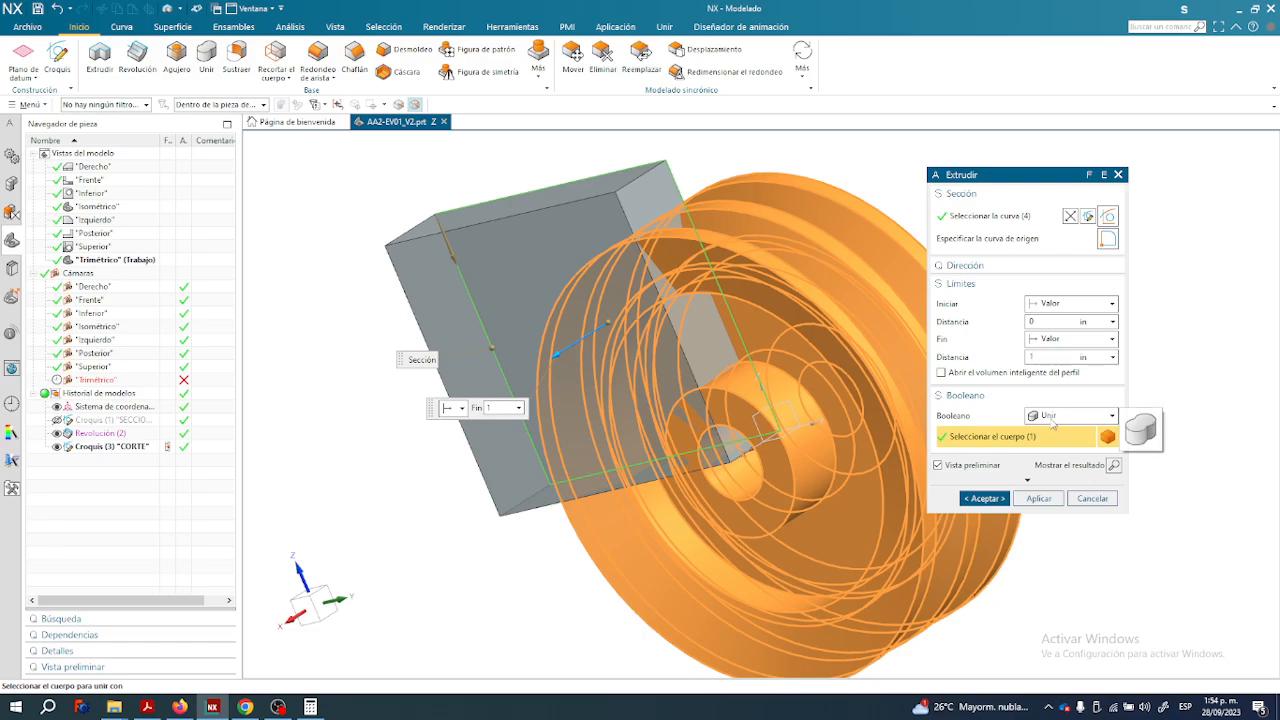
click(1038, 498)
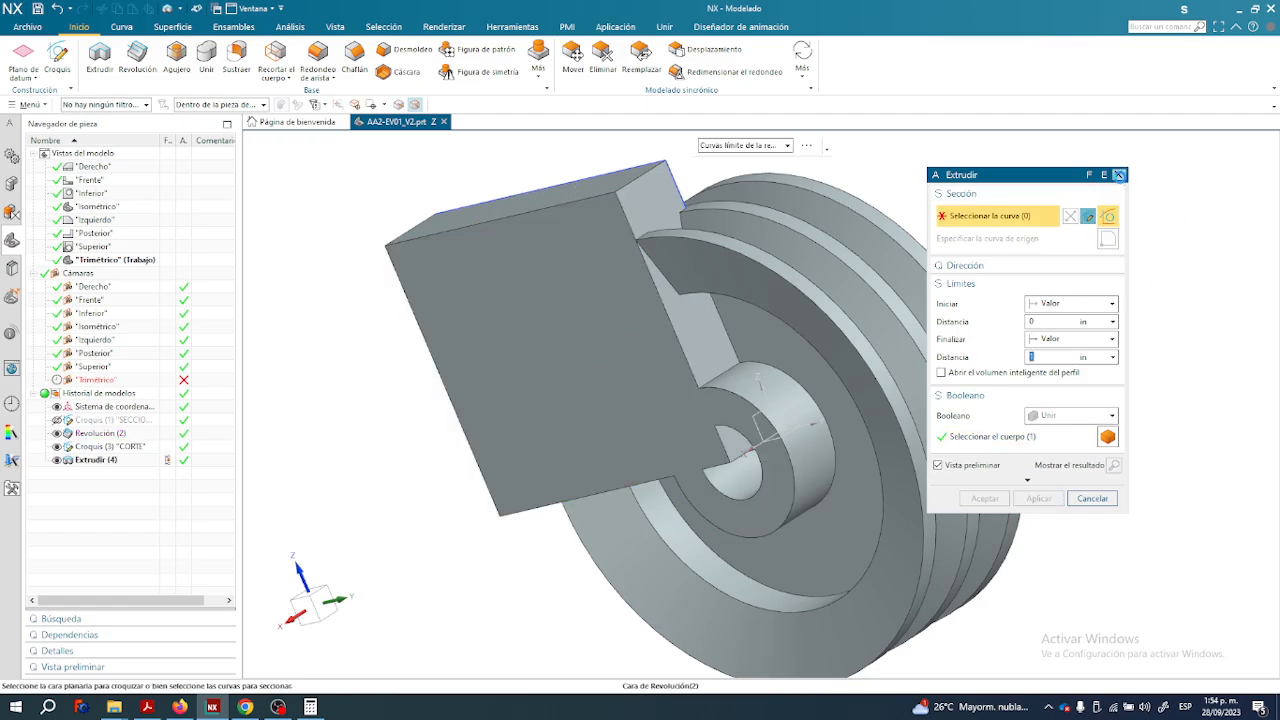
click(1118, 175)
middle_drag(663, 349, 947, 422)
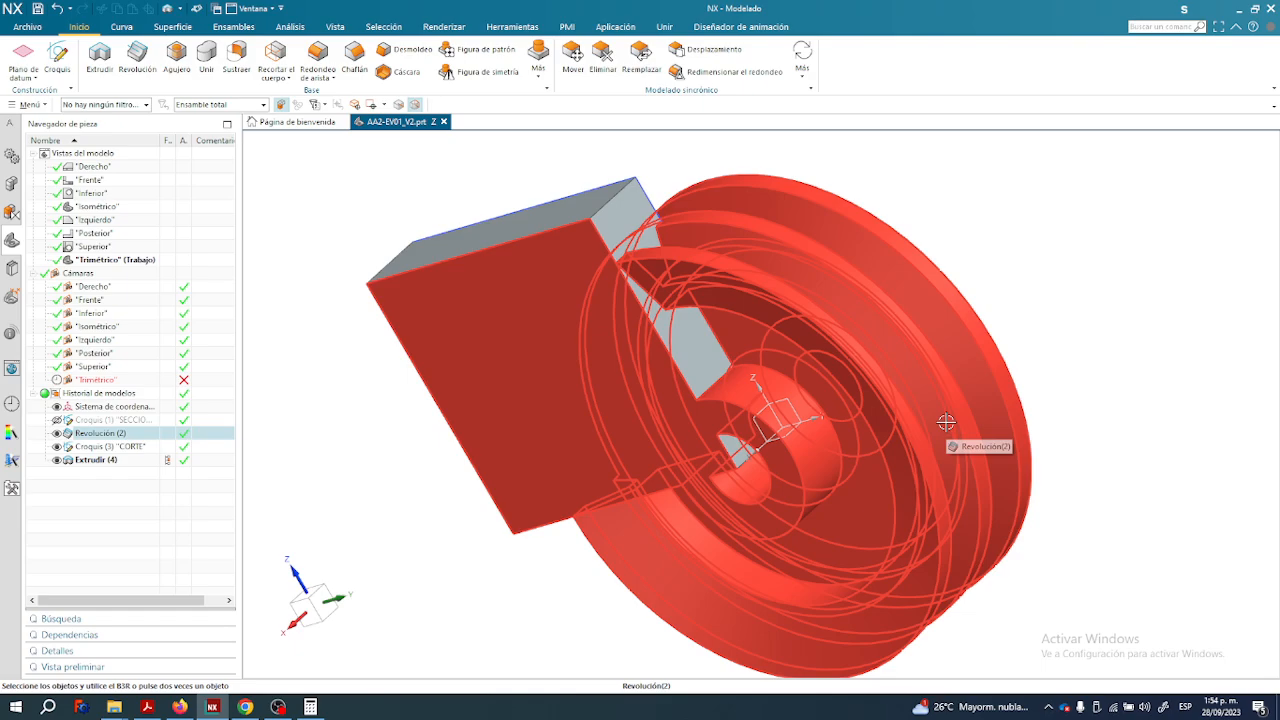
middle_drag(447, 361, 519, 318)
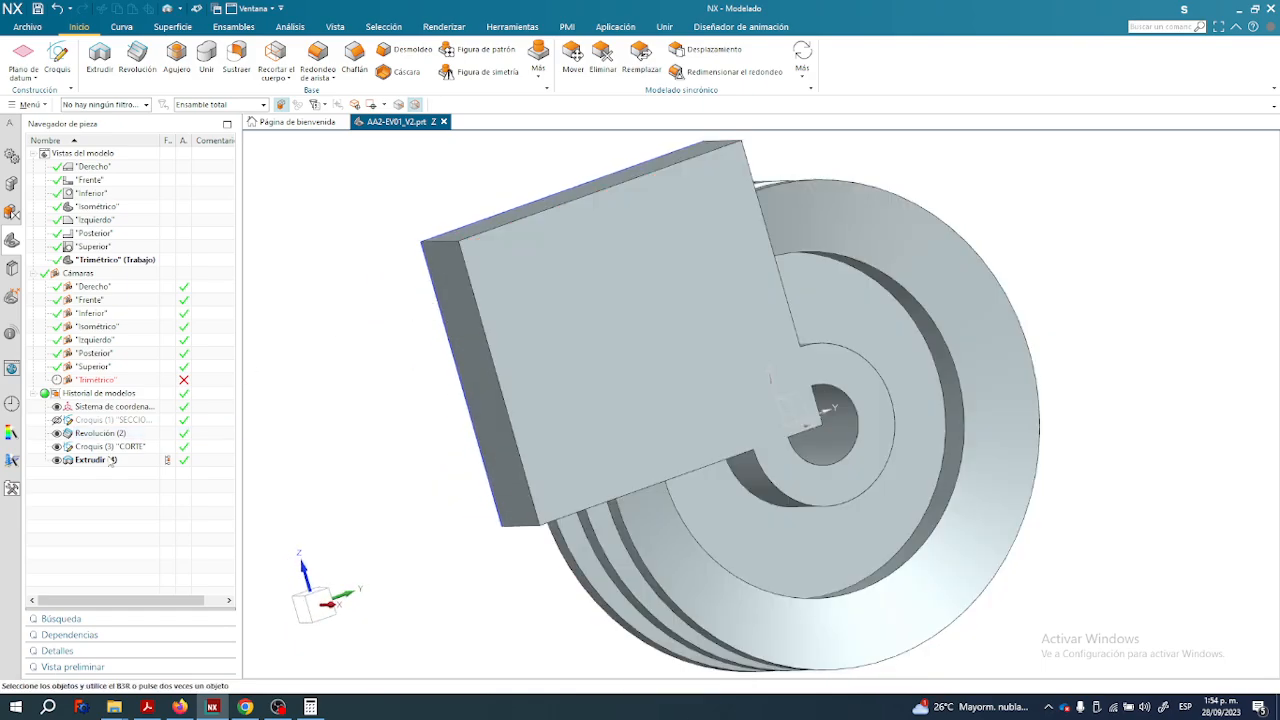
Edit the extrude feature's parameters and change its Boolean operation to Sustraer to cut the pulley.
right_click(112, 460)
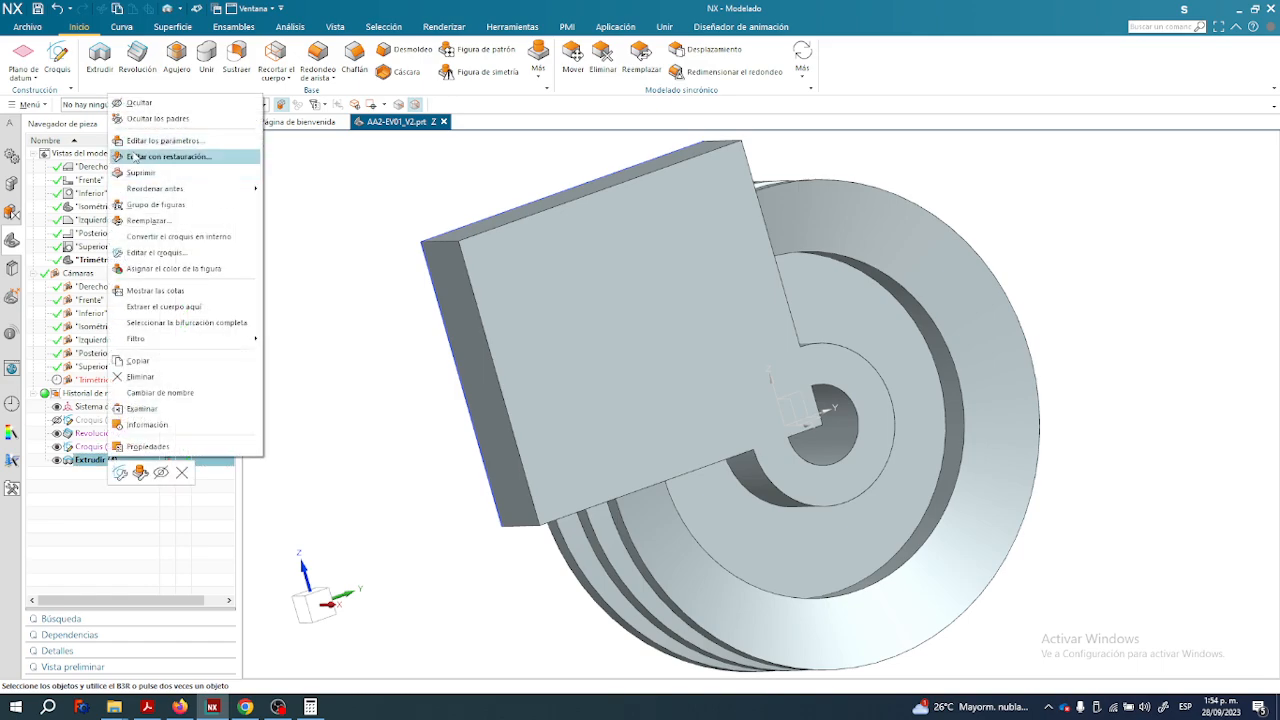
click(146, 142)
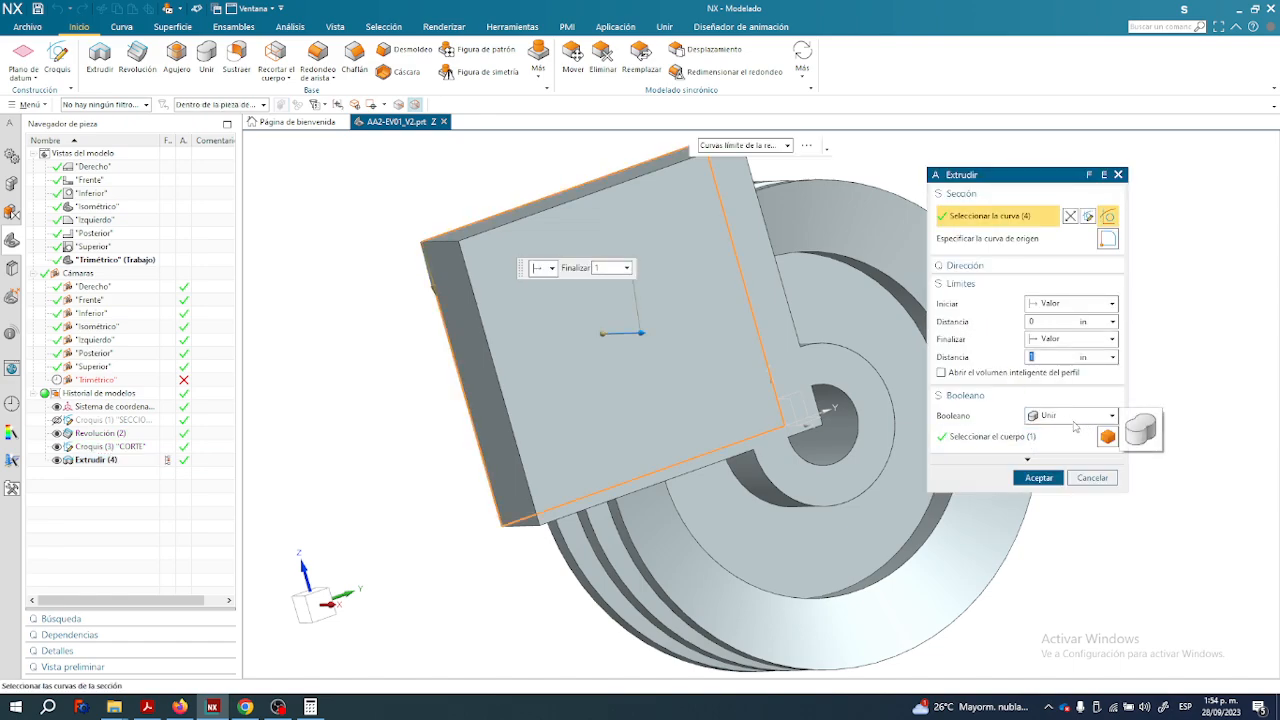
click(1085, 418)
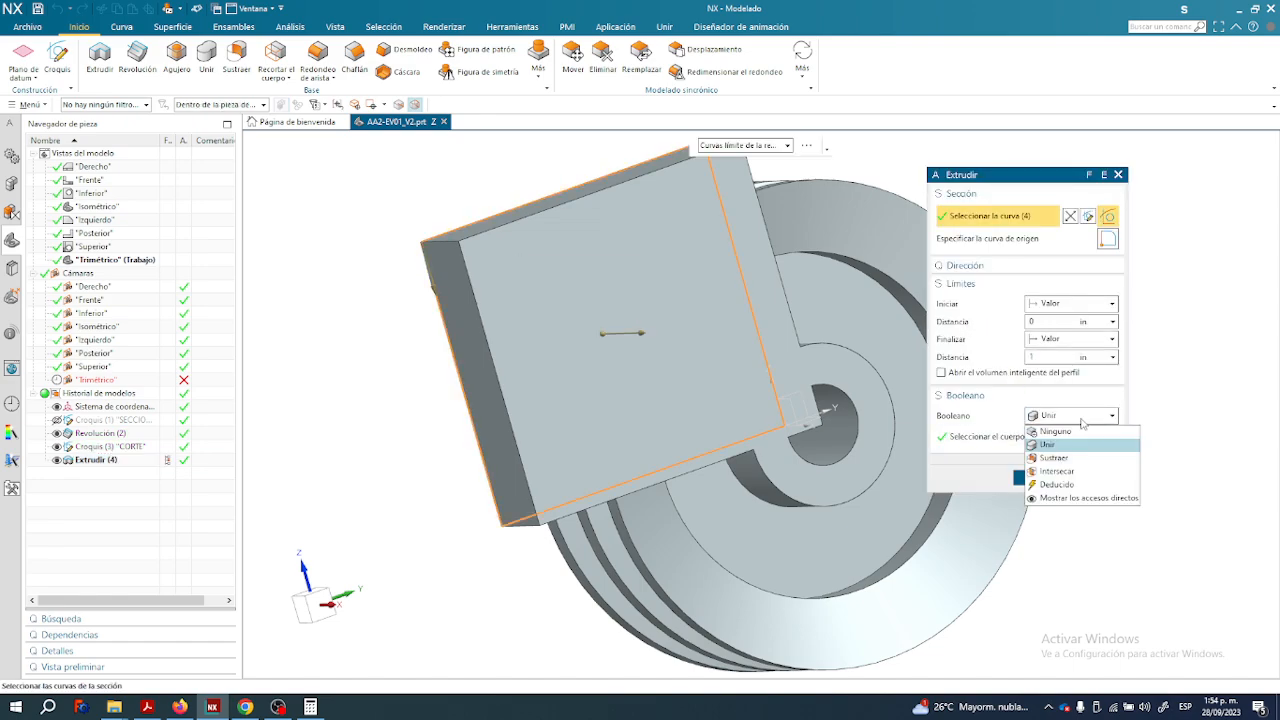
click(1078, 458)
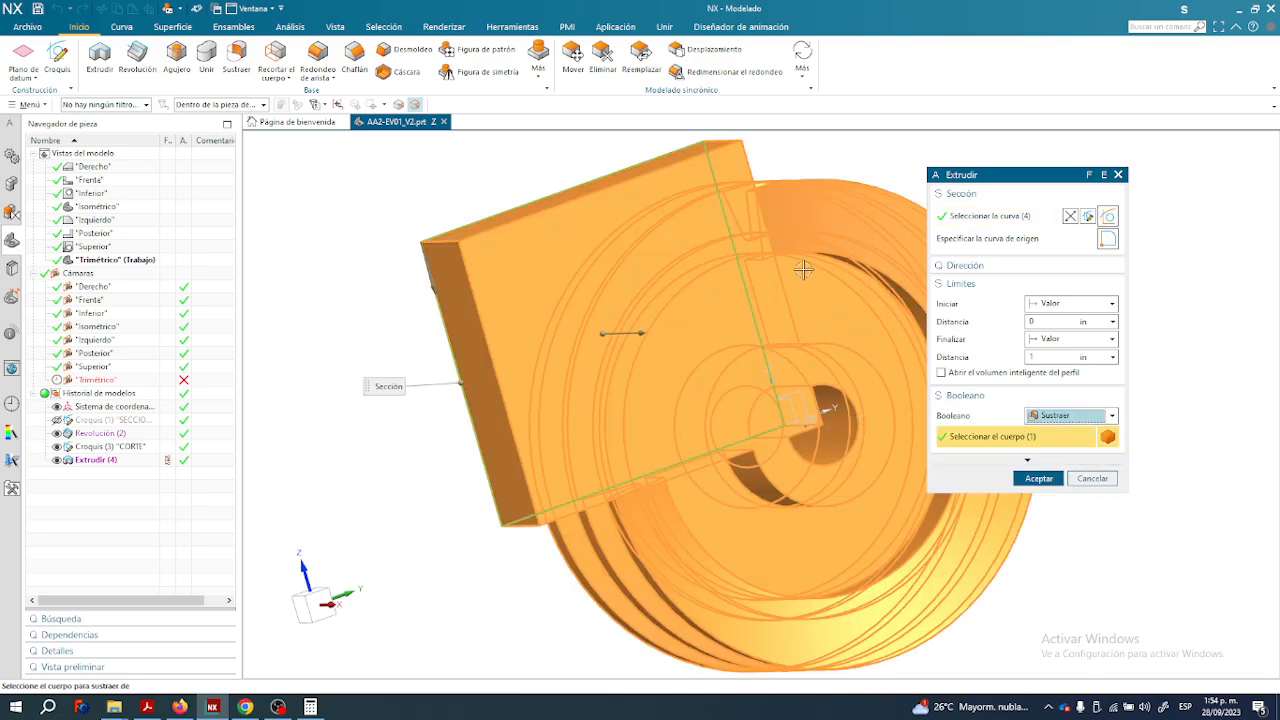
middle_drag(853, 351, 760, 372)
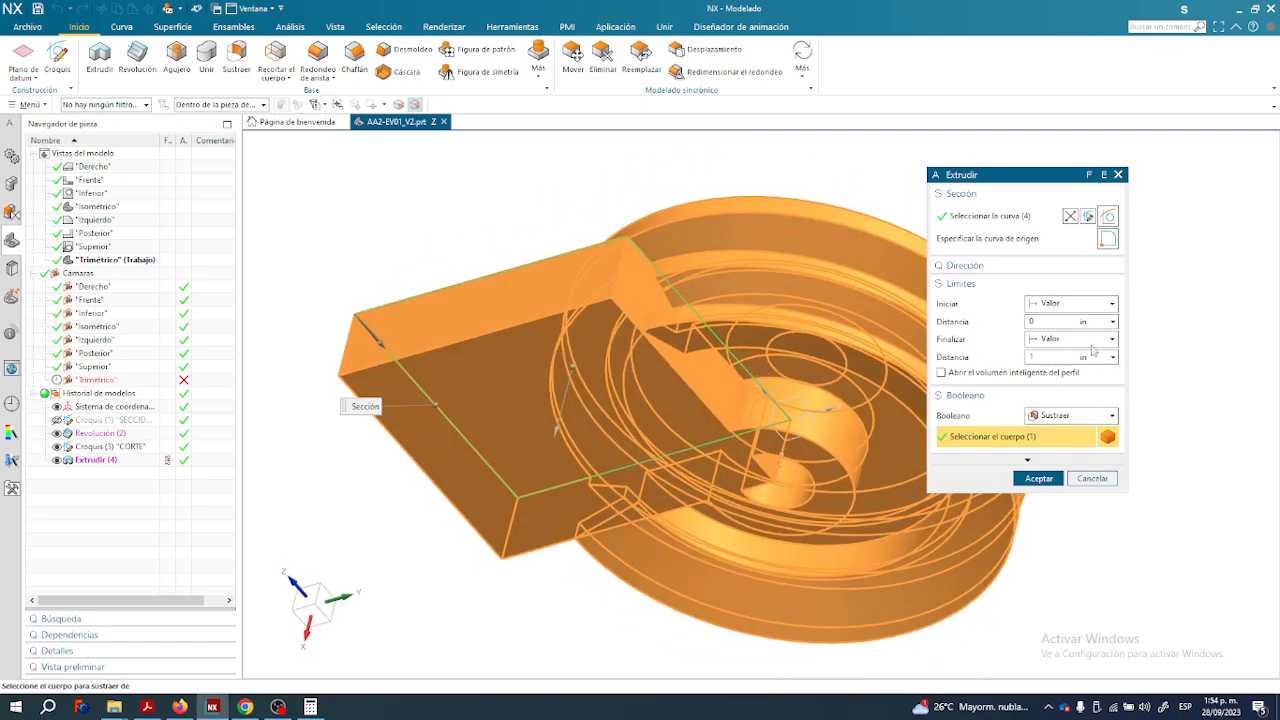
middle_drag(621, 391, 681, 366)
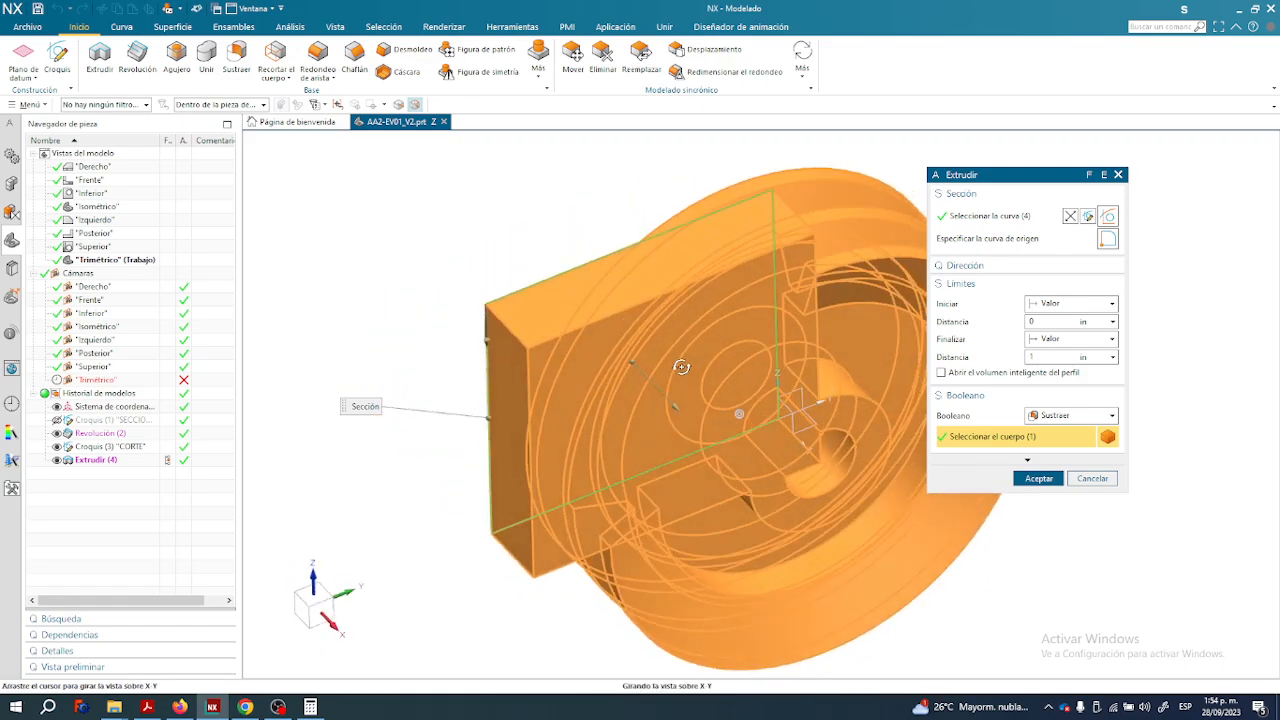
click(1038, 479)
middle_drag(1090, 228, 1127, 331)
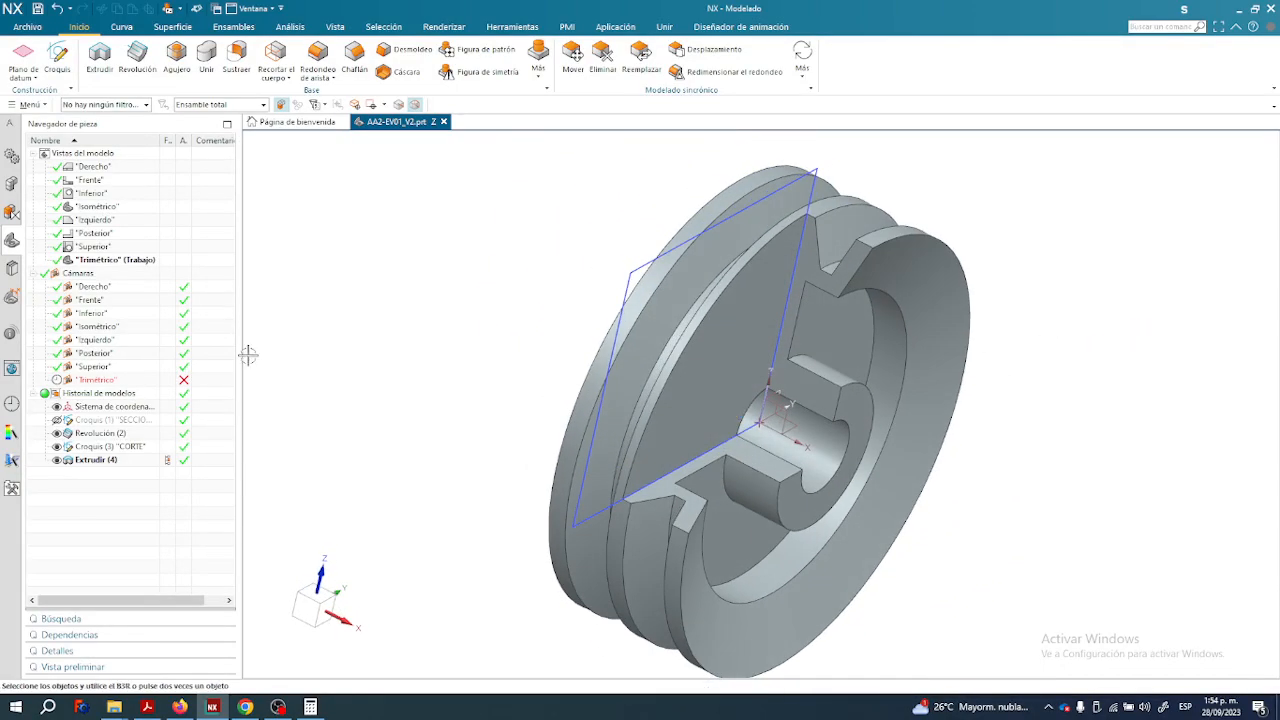
Edit the extrude cut's parameters again and set its end limit to Valor simétrico.
right_click(114, 463)
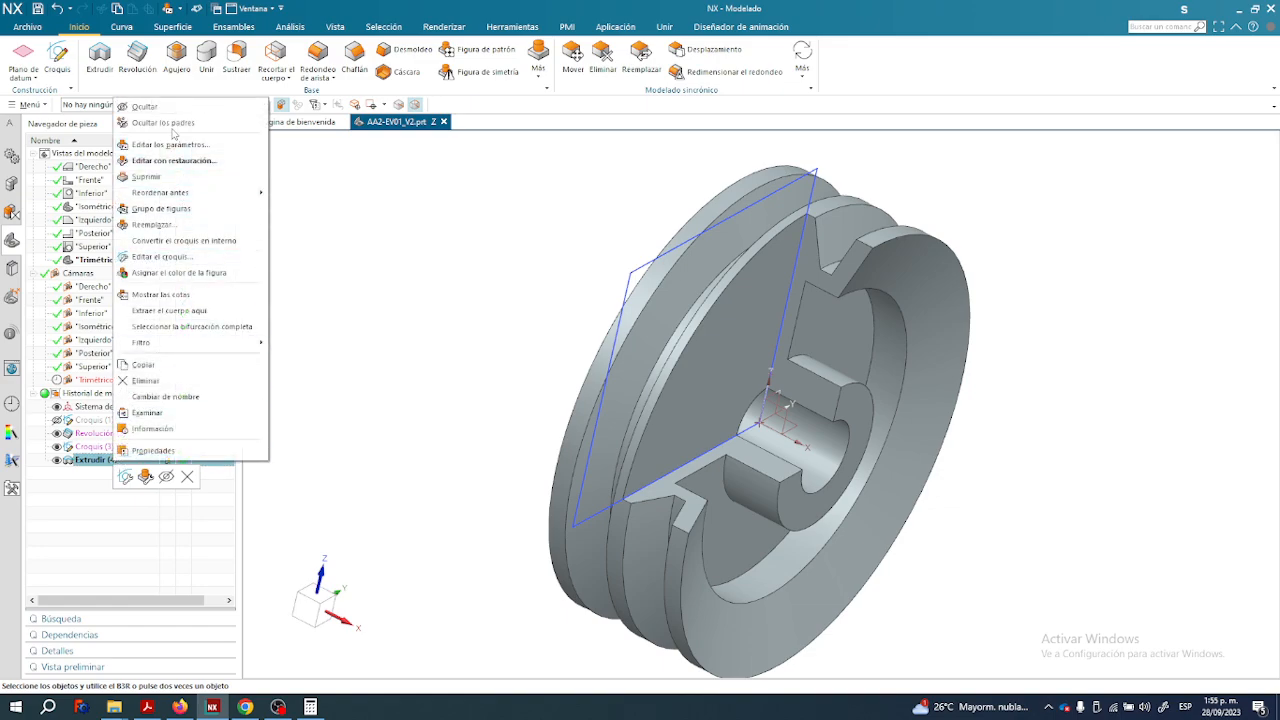
click(167, 144)
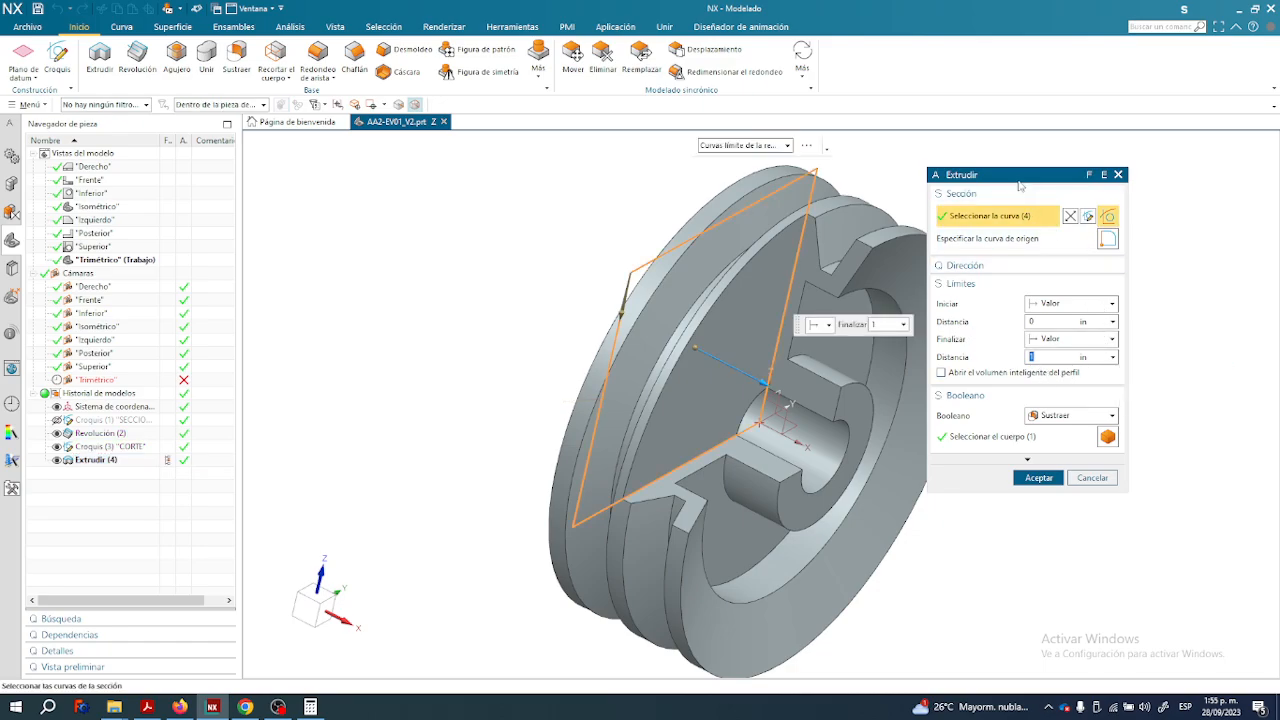
drag(1018, 175, 1066, 196)
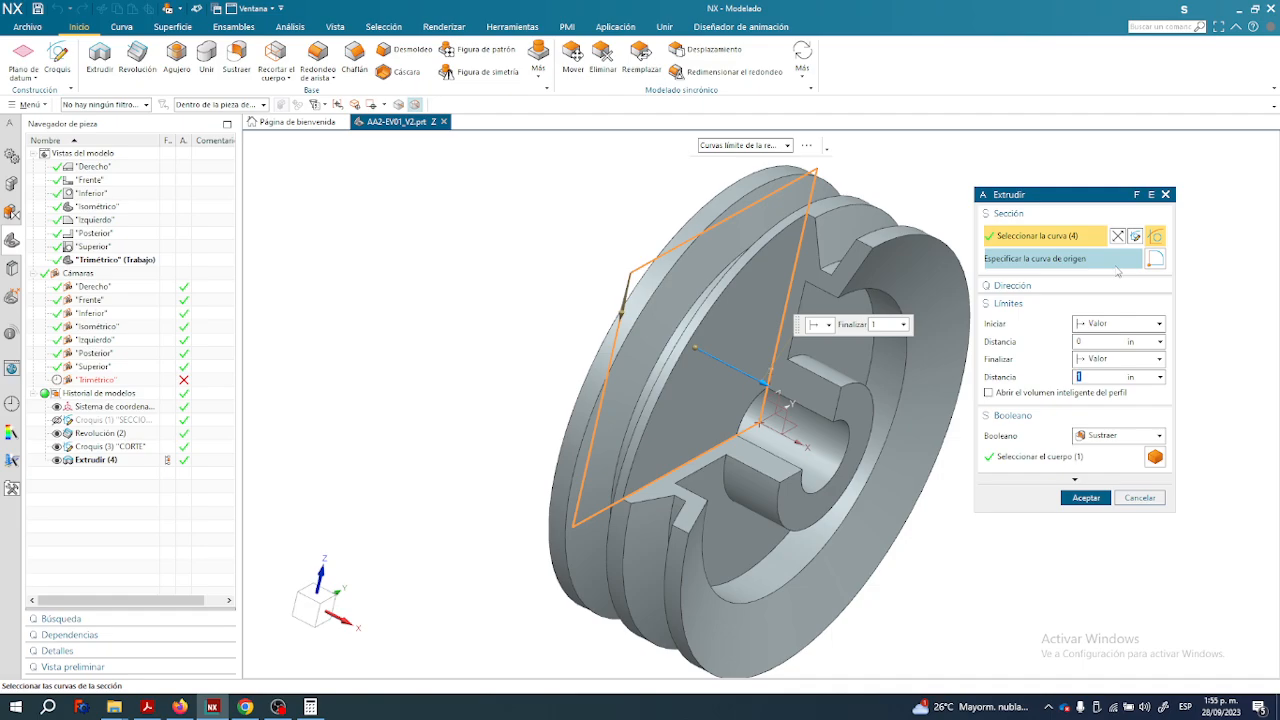
click(1142, 323)
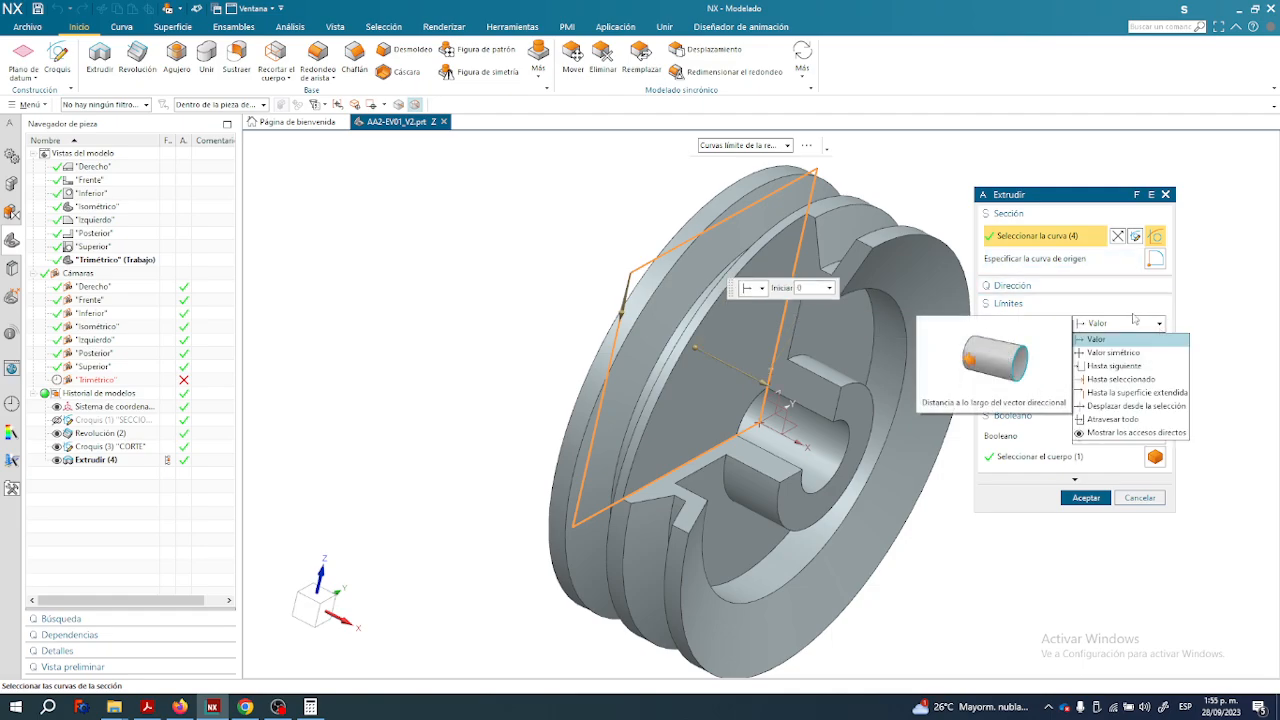
click(1144, 324)
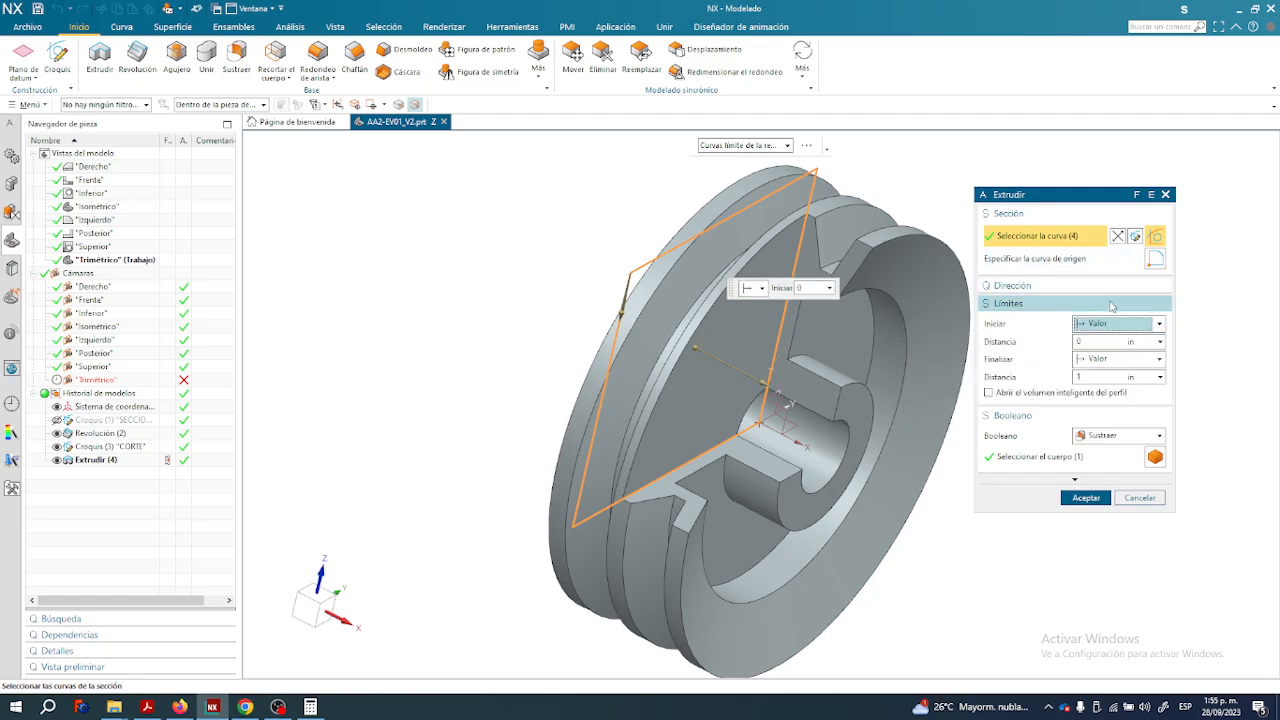
click(1162, 379)
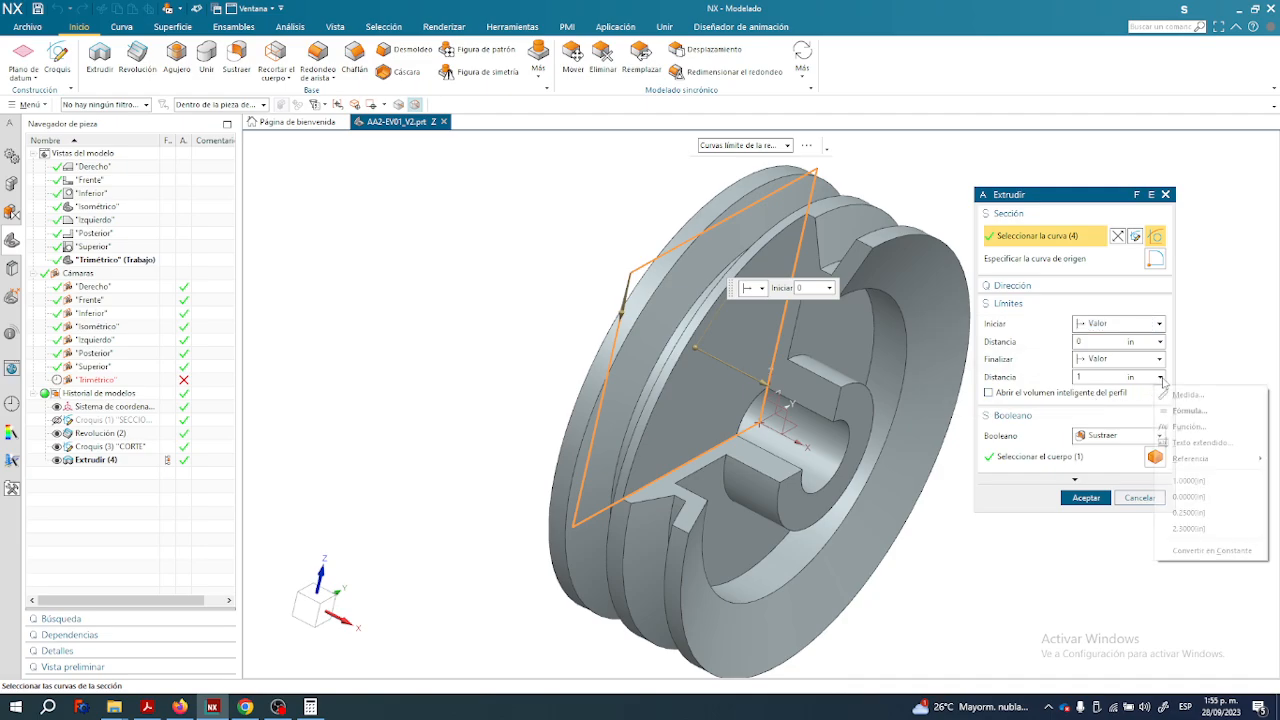
click(1159, 359)
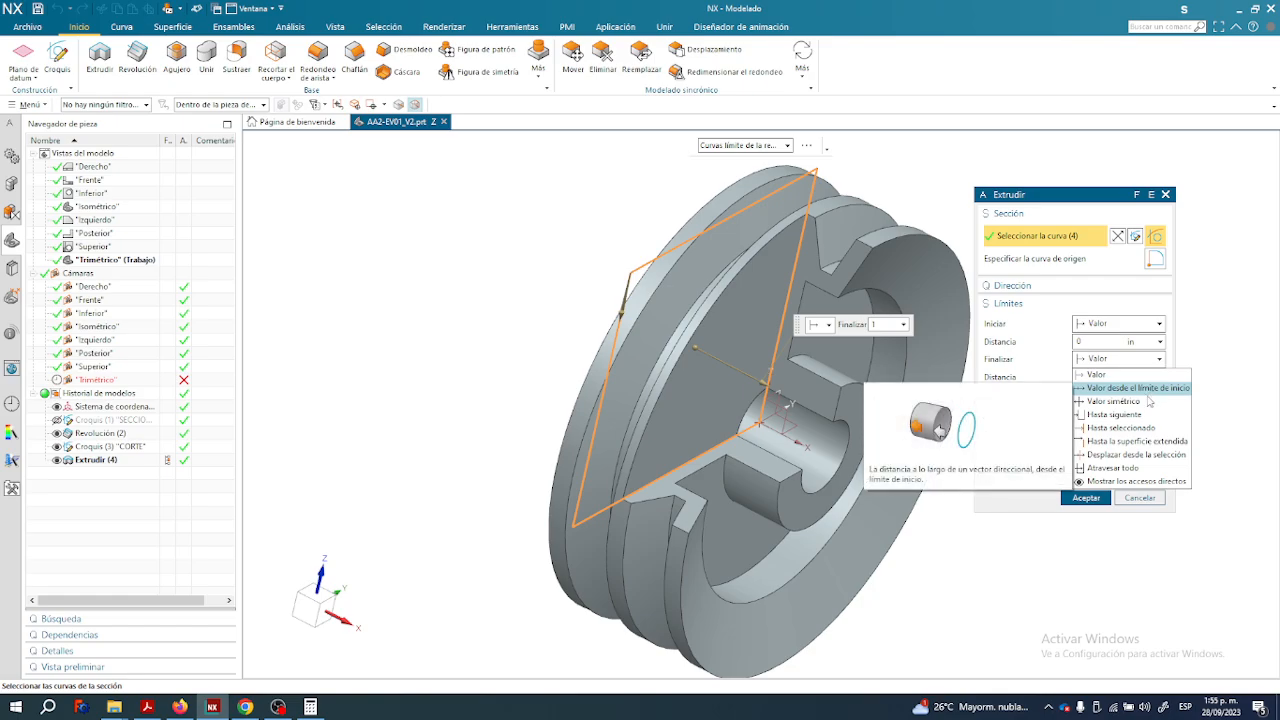
click(1132, 401)
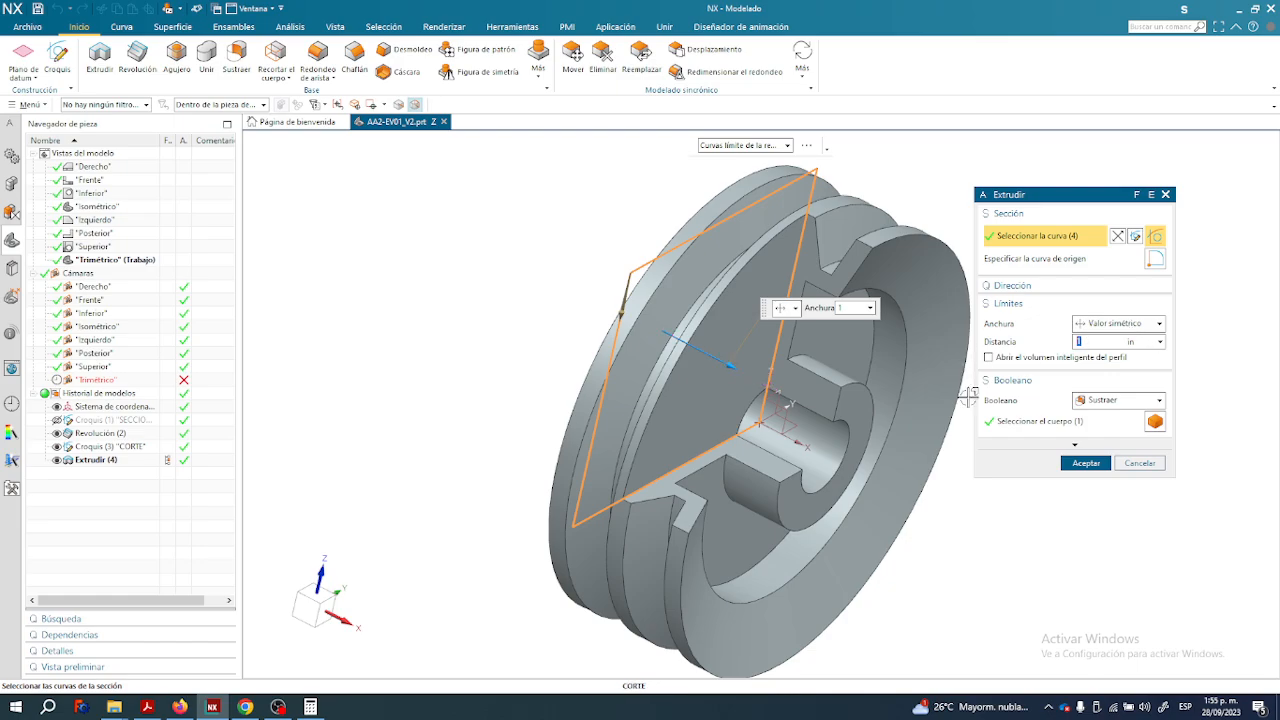
middle_drag(741, 399, 838, 340)
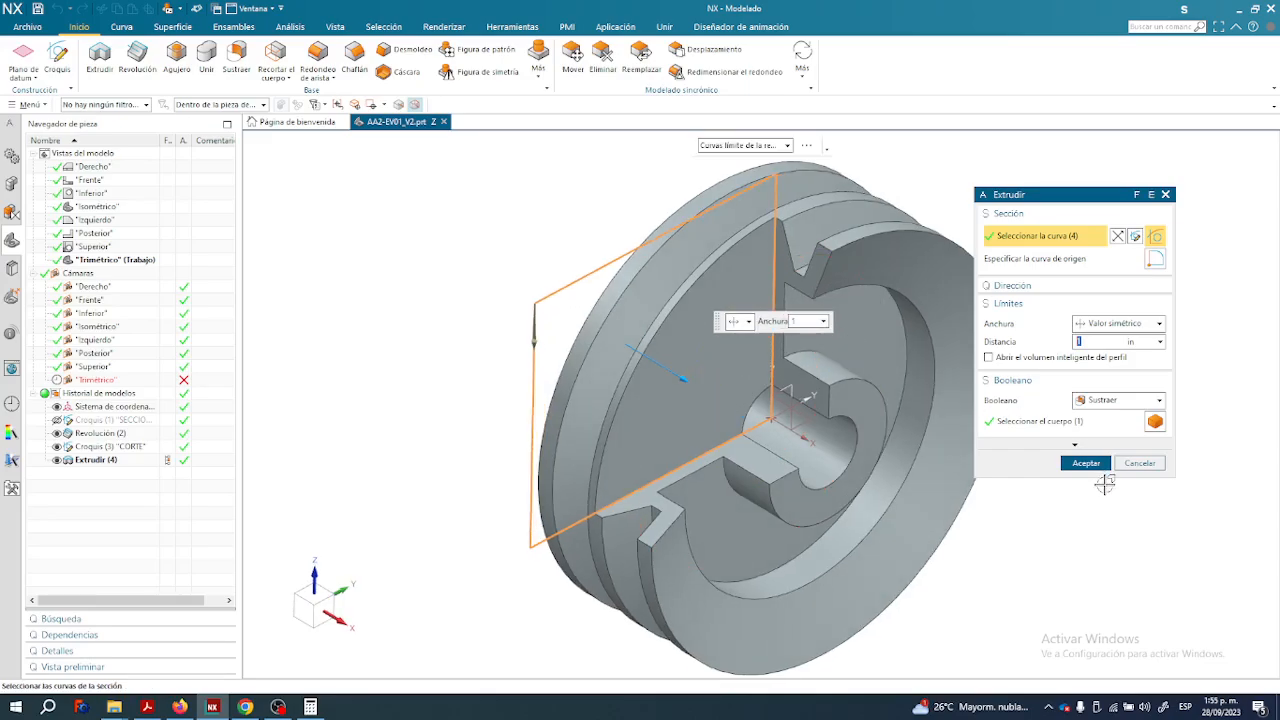
click(1080, 463)
mouse_move(657, 422)
middle_down()
mouse_move(705, 421)
mouse_move(657, 422)
mouse_move(680, 420)
middle_up()
scroll(776, 236, up, 3)
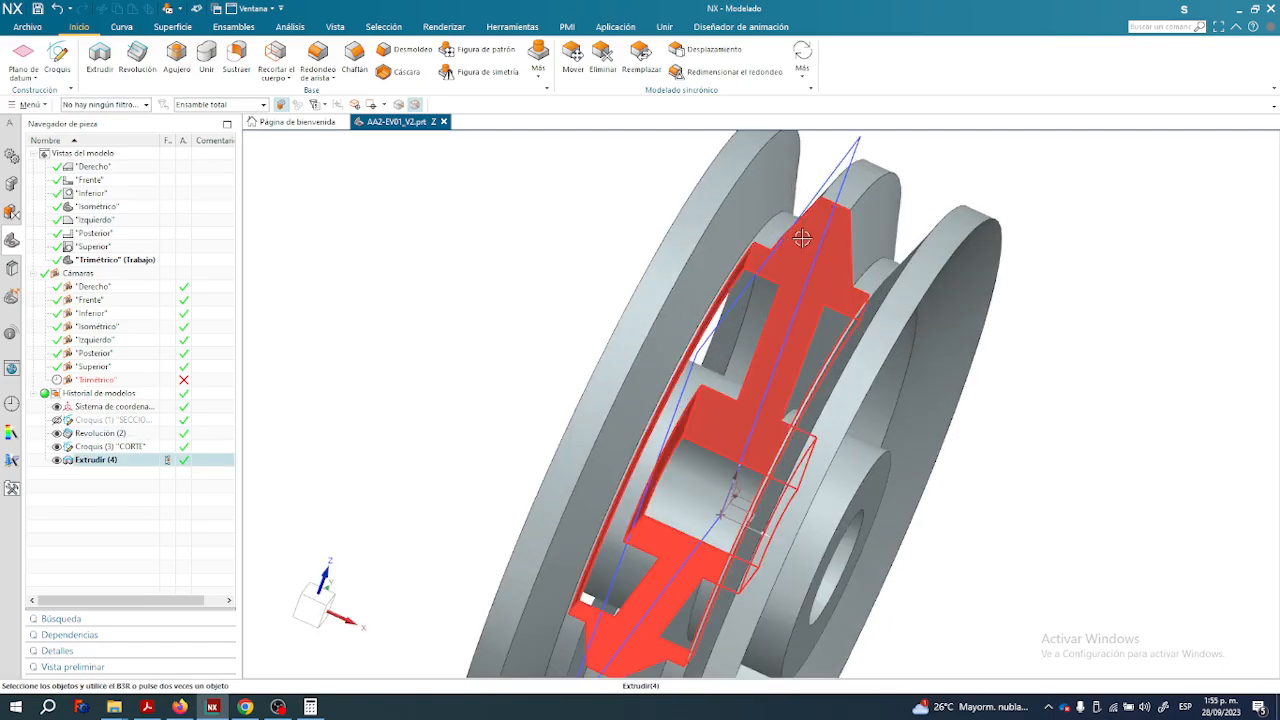
Edit the extrude cut's parameters and set its symmetric distance to 2 in, so it cuts across the pulley's width.
middle_drag(859, 191, 868, 190)
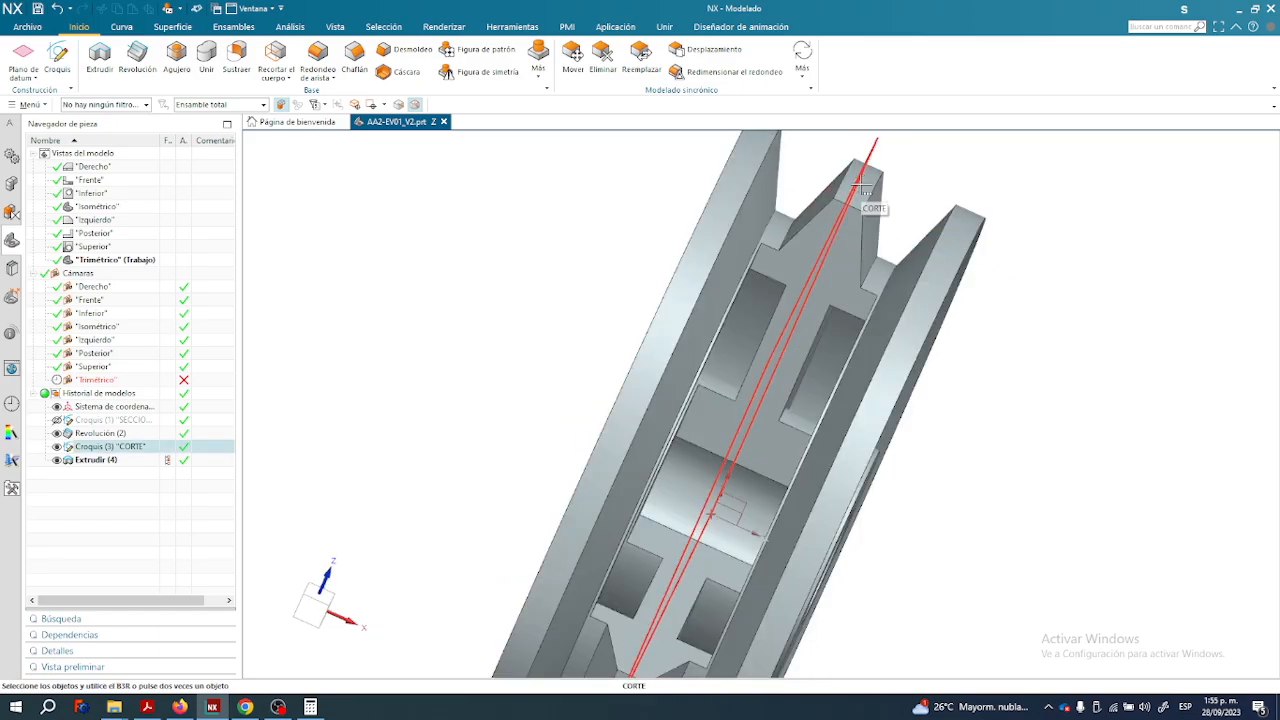
click(114, 463)
right_click(110, 460)
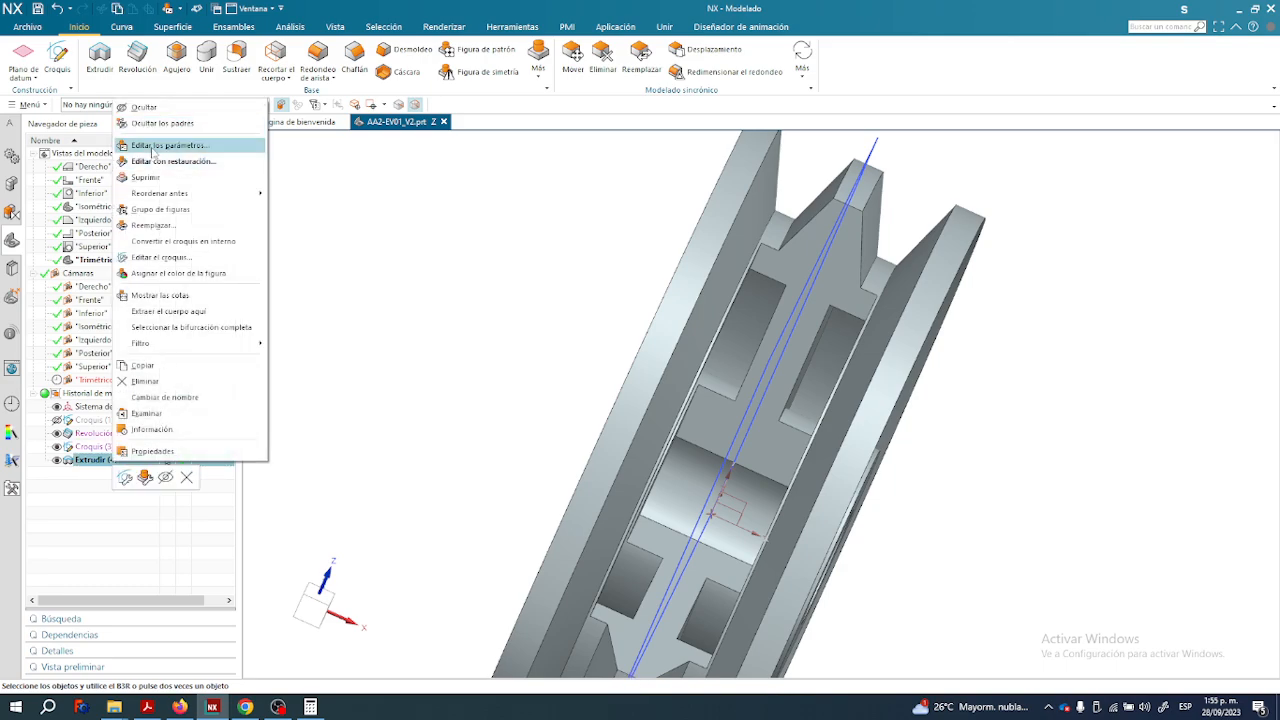
click(177, 145)
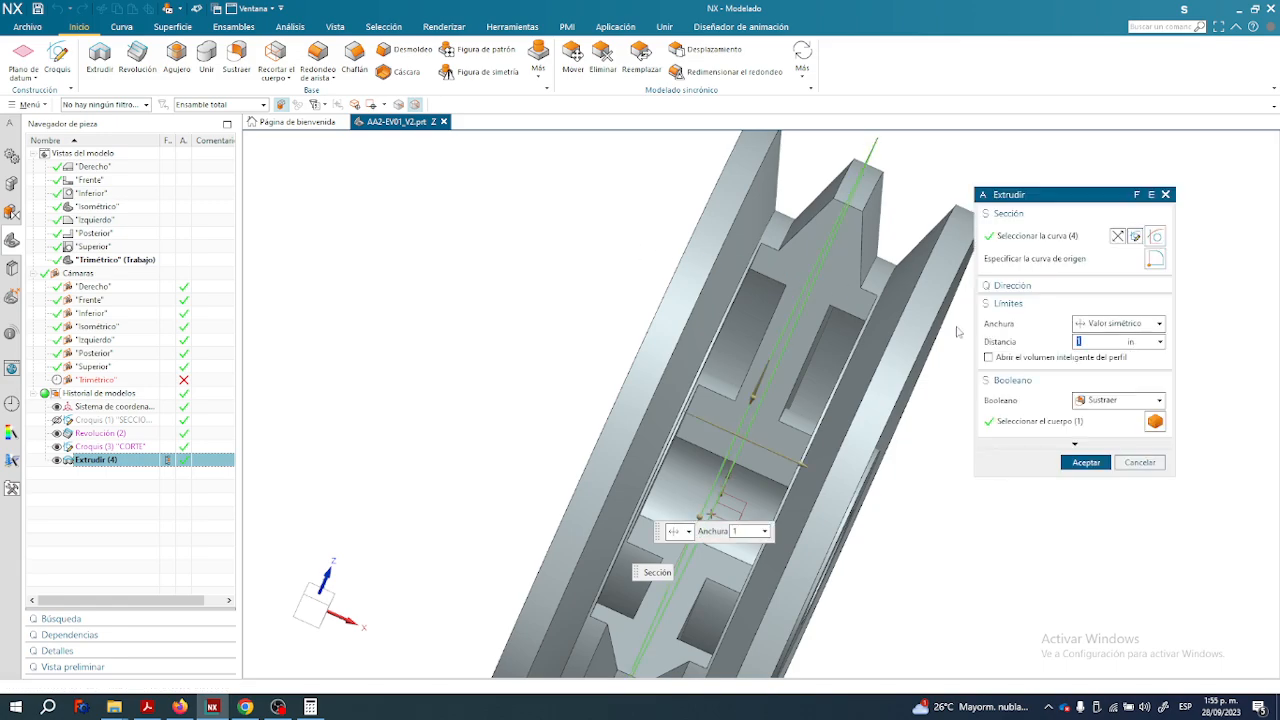
key(BackSpace)
text(2)
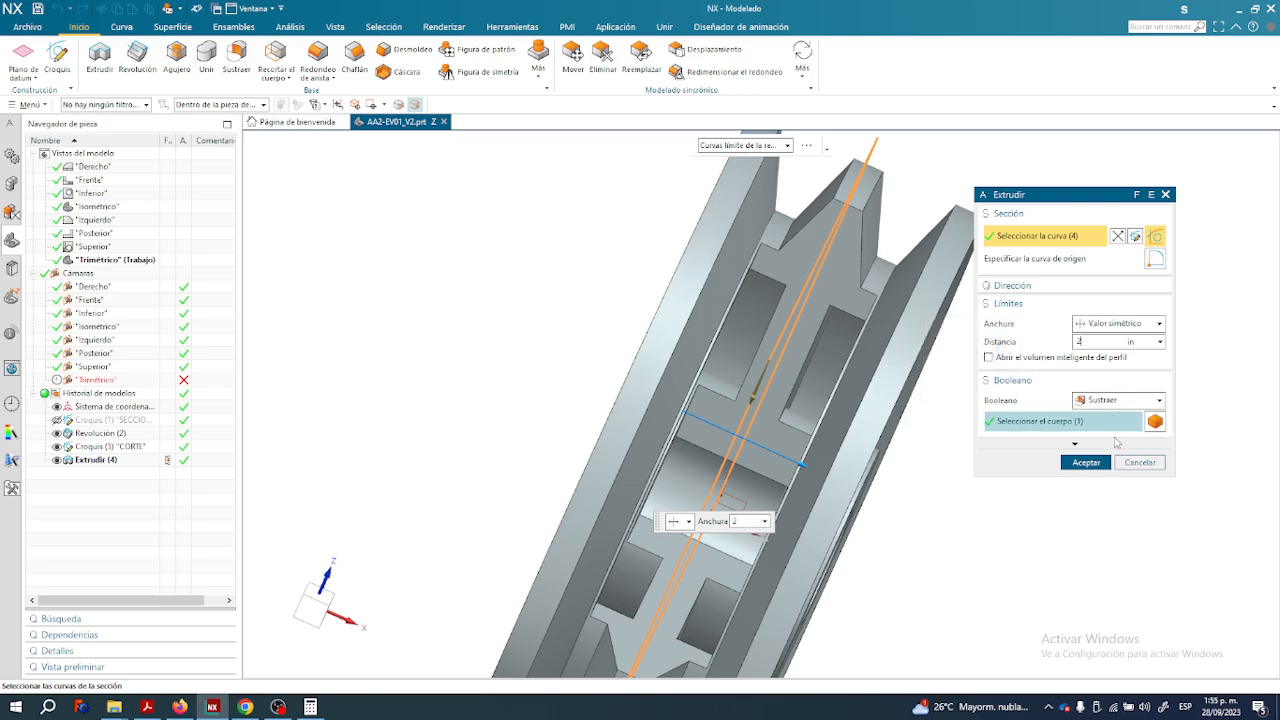
click(1084, 462)
middle_drag(1014, 371, 960, 406)
scroll(836, 461, down, 2)
mouse_move(640, 451)
middle_down()
mouse_move(729, 457)
mouse_move(655, 458)
middle_up()
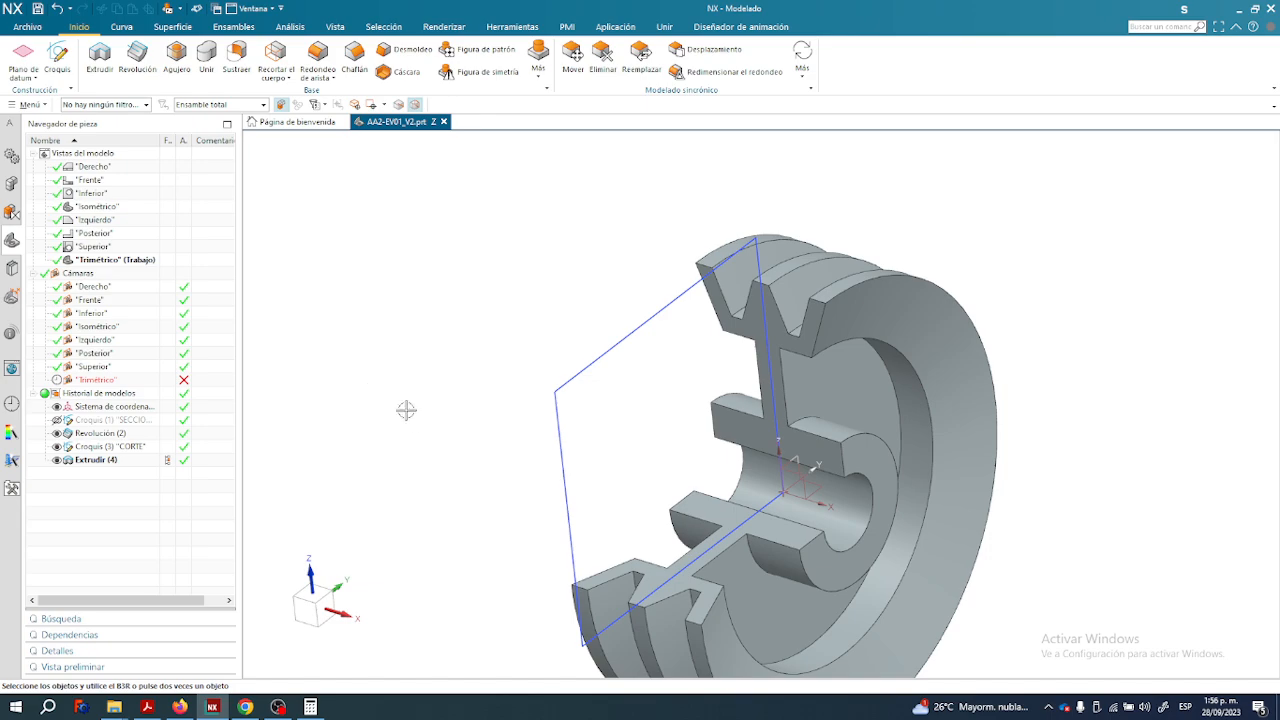
middle_drag(453, 450, 417, 414)
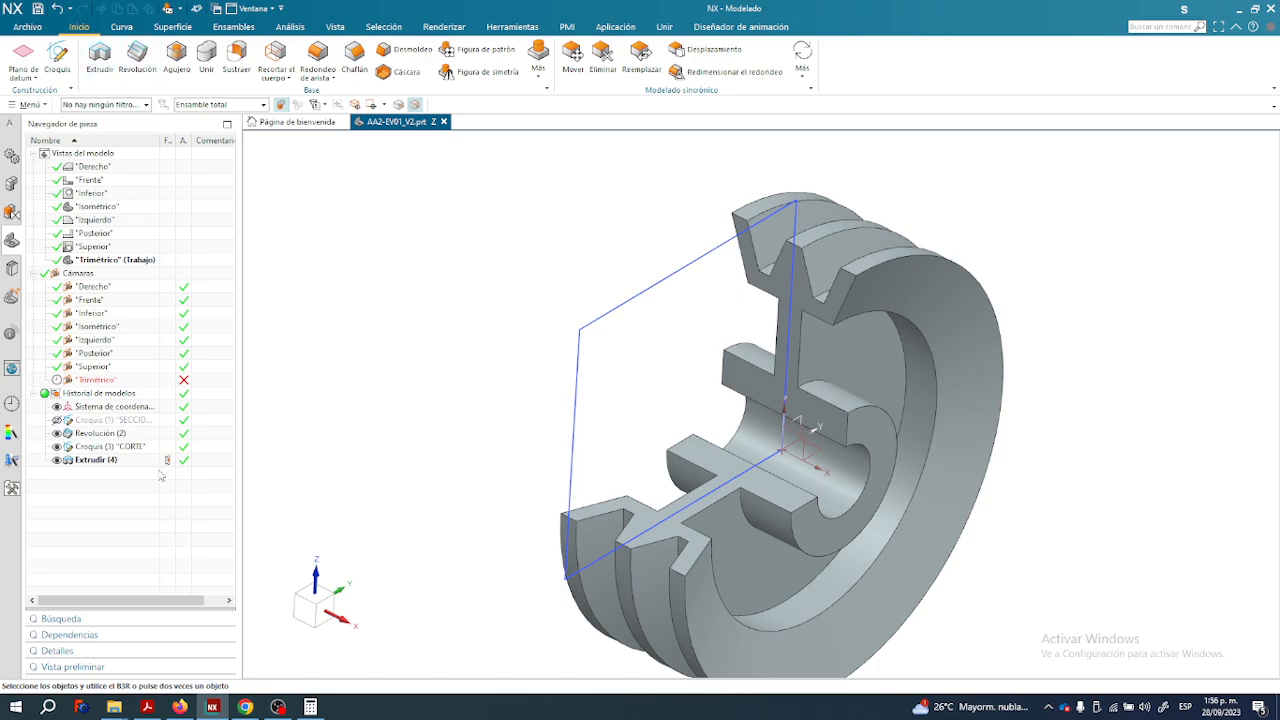
Reopen the extrude cut's parameters to check its limits and Boolean setting, and accept them.
right_click(115, 462)
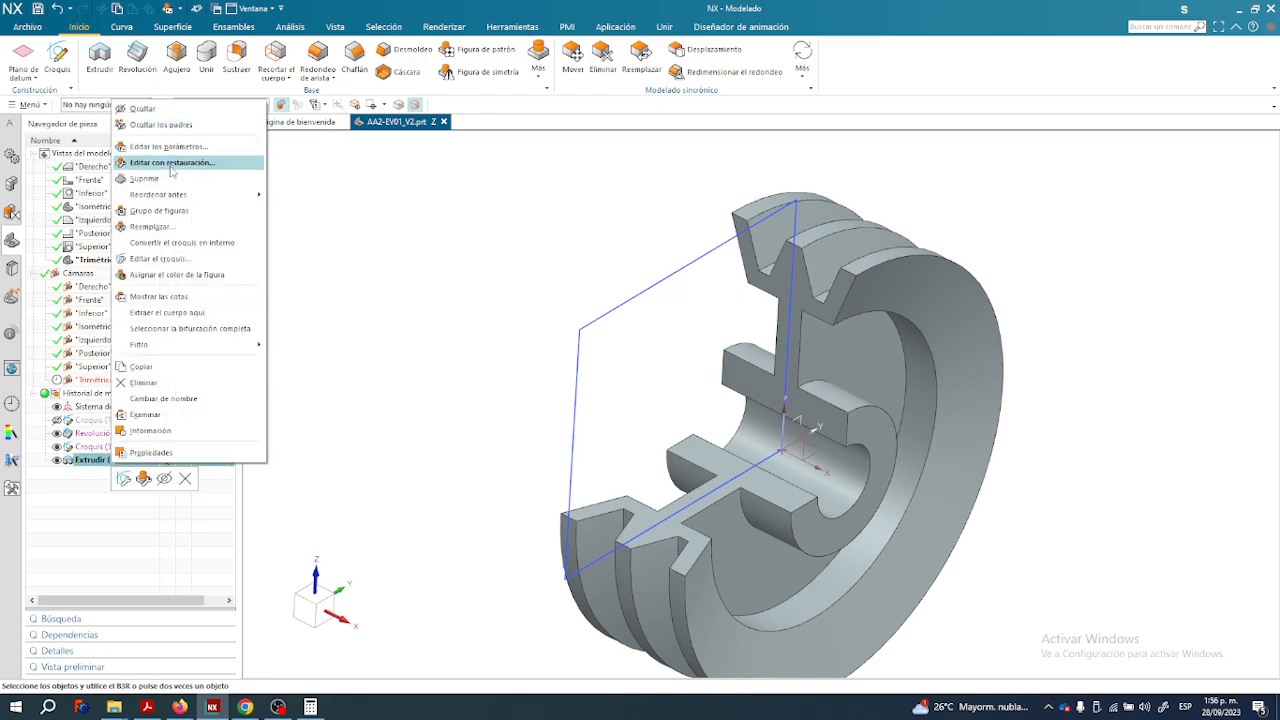
click(168, 146)
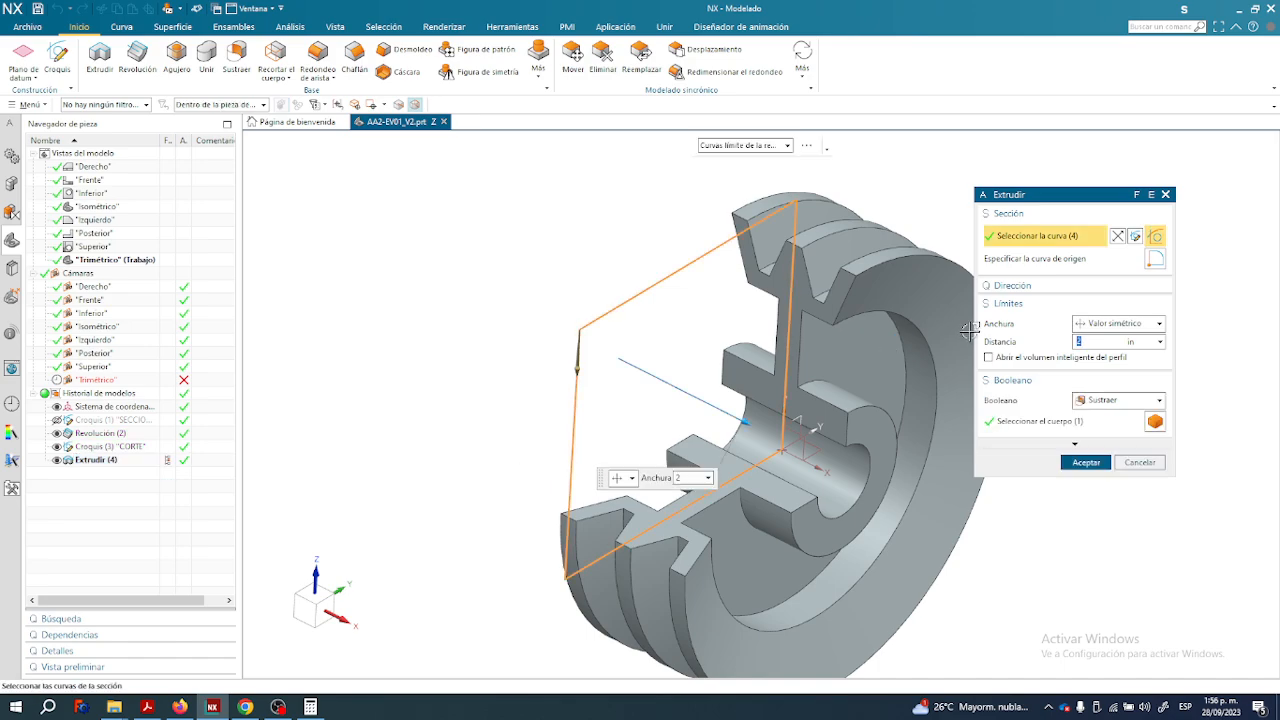
click(1086, 462)
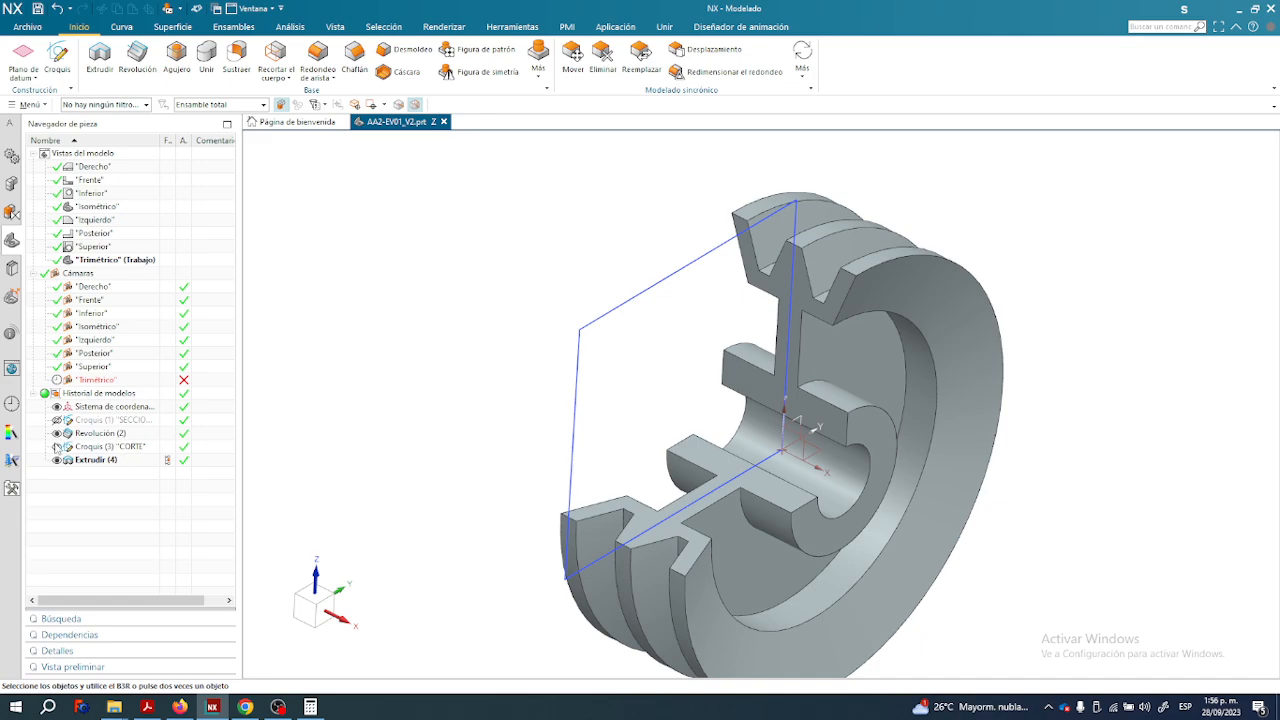
Hide the CORTE sketch and save the part.
middle_drag(523, 434, 423, 294)
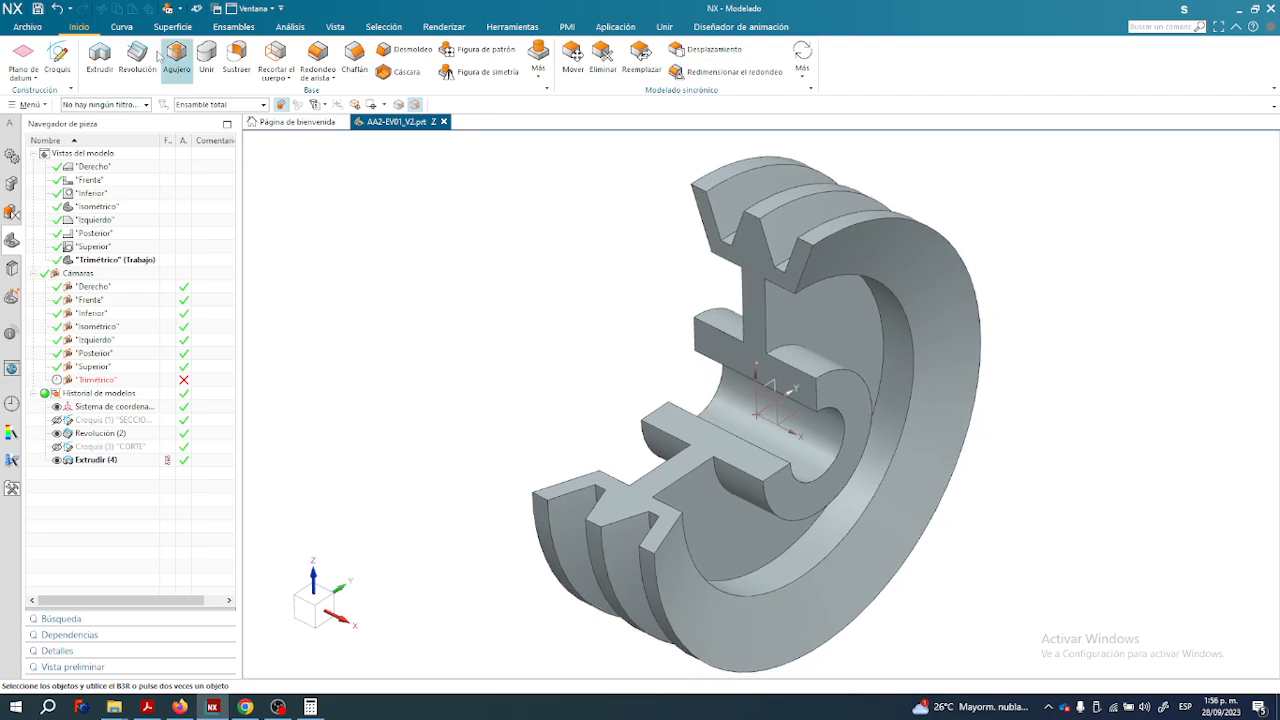
click(38, 8)
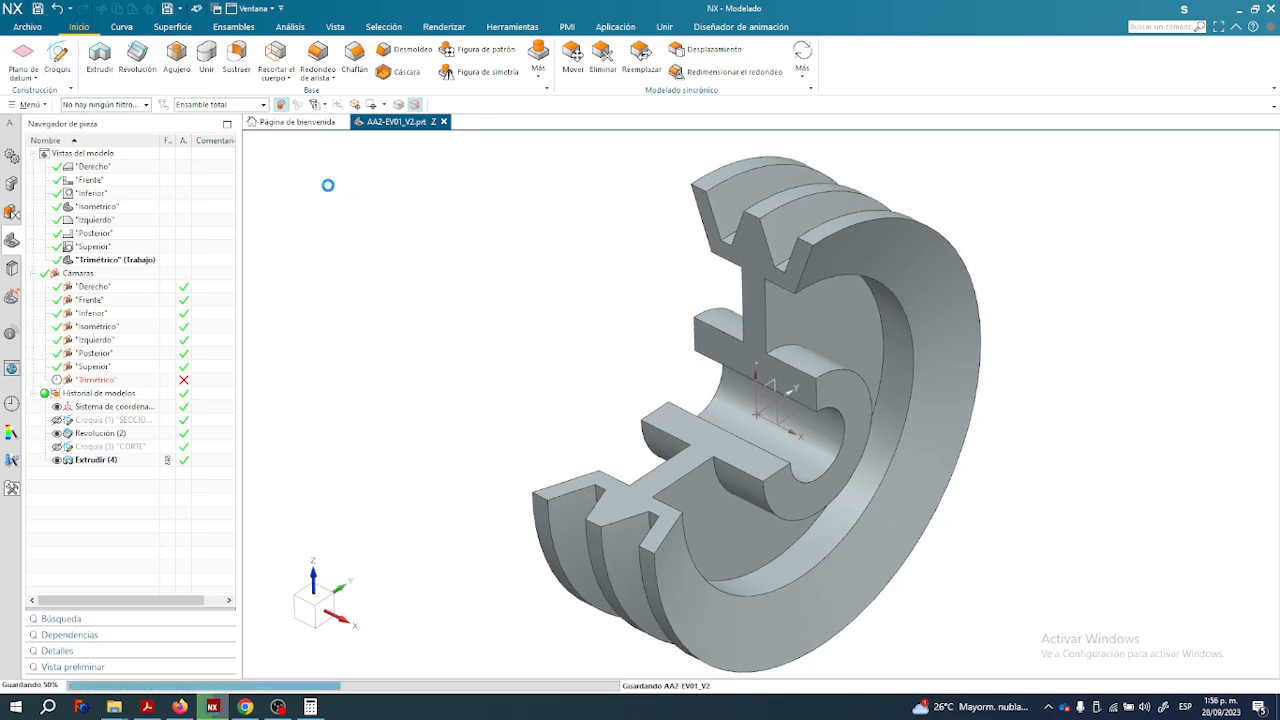
Examine the file formats offered for saving the part under another name, and cancel without saving a copy.
click(32, 28)
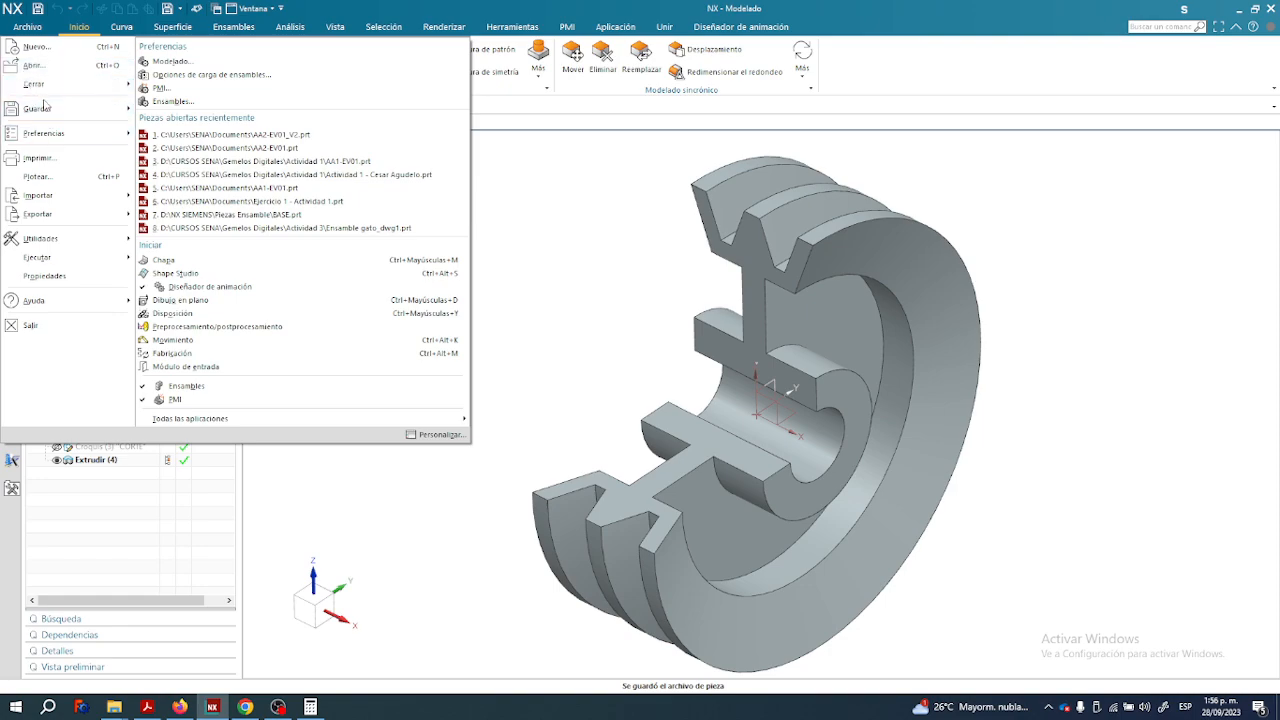
mouse_move(44, 112)
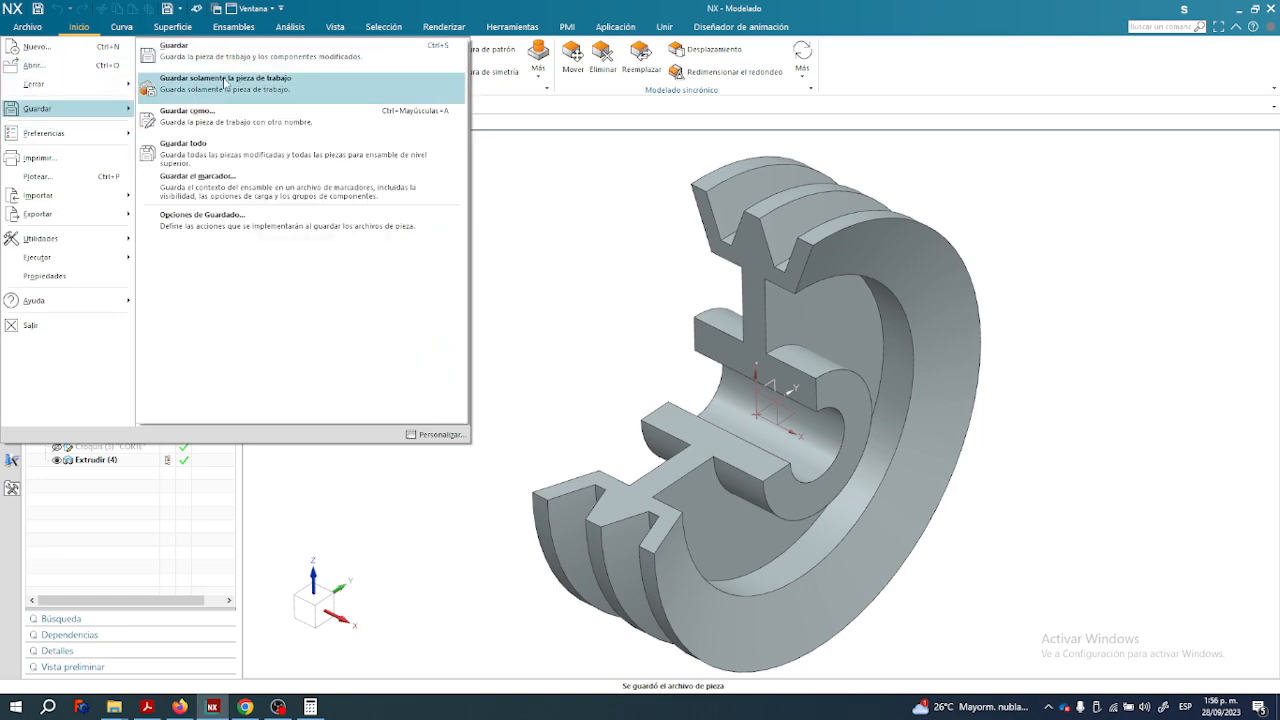
click(217, 113)
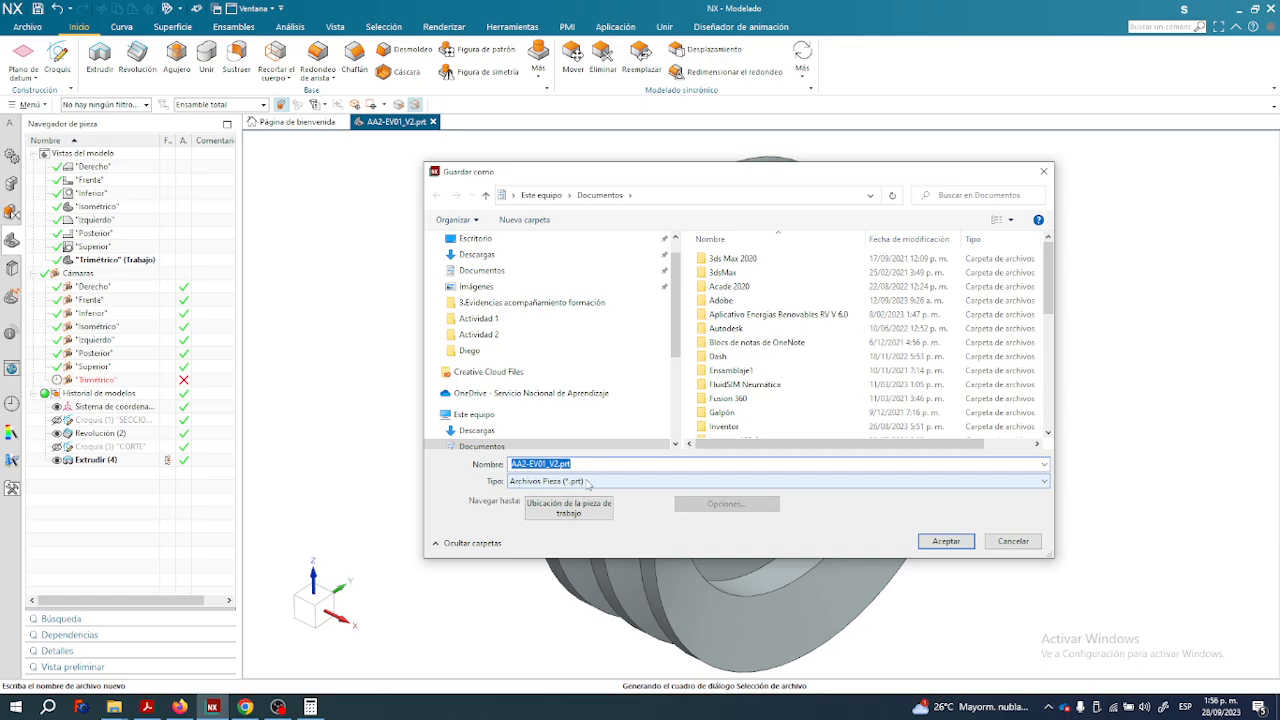
click(756, 484)
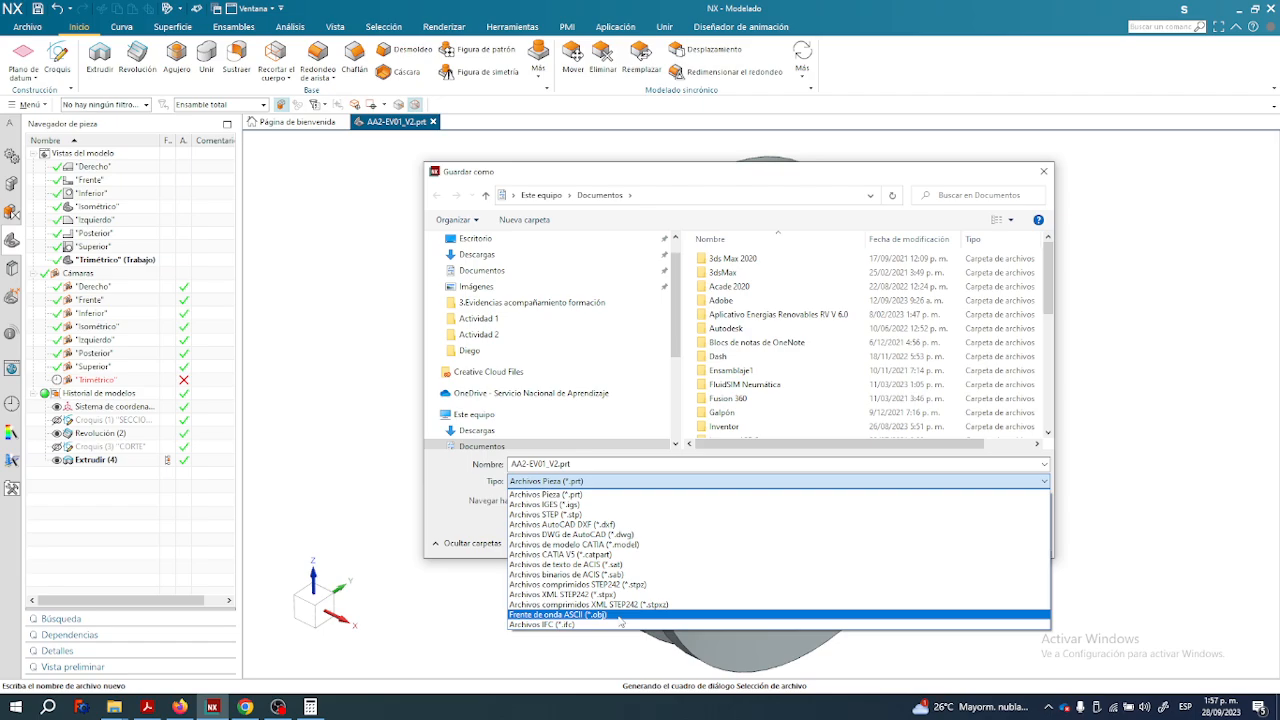
click(1045, 172)
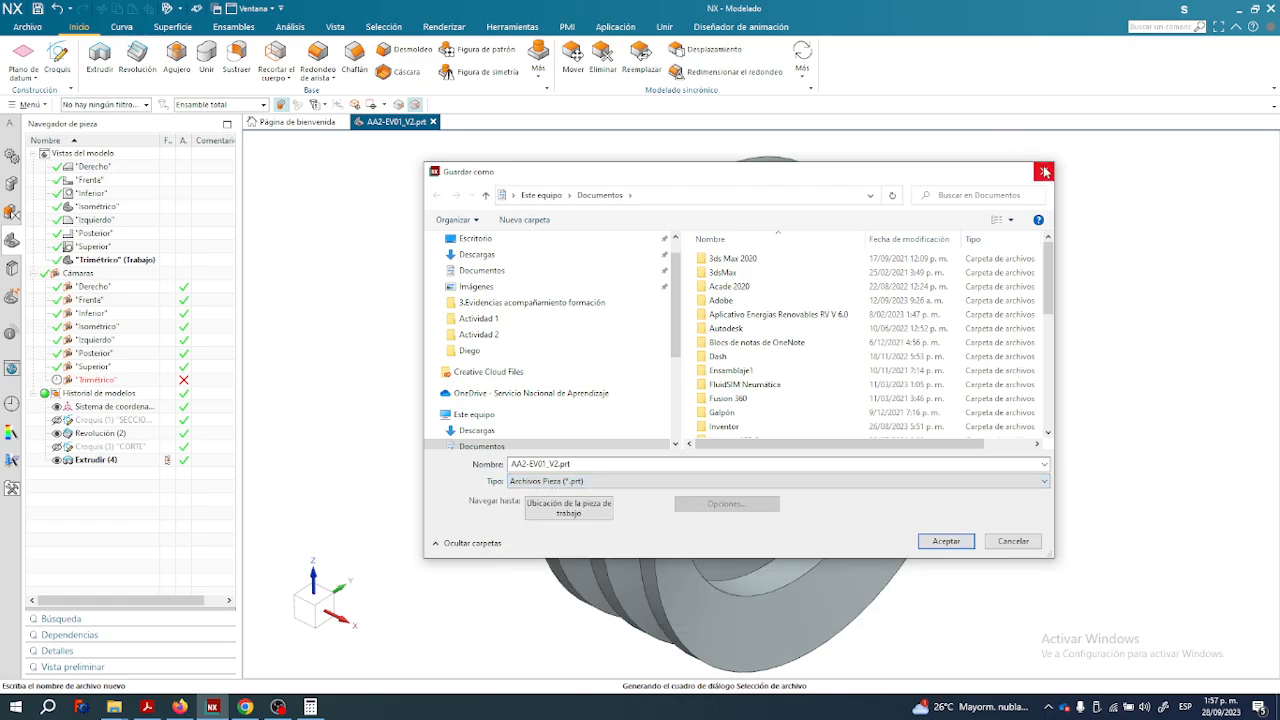
click(1045, 172)
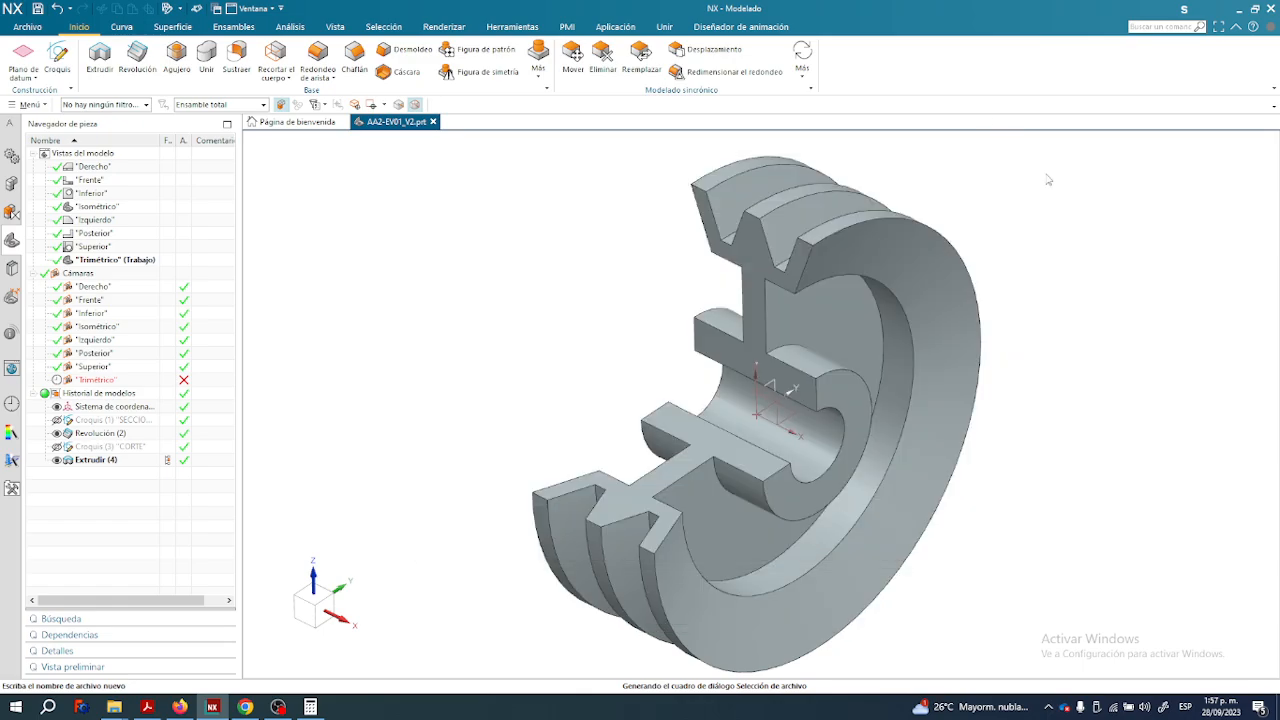
Start a PDF export of the current display and set its destination to SENA_AA2-EV01_V2.pdf in the Documentos folder.
click(36, 28)
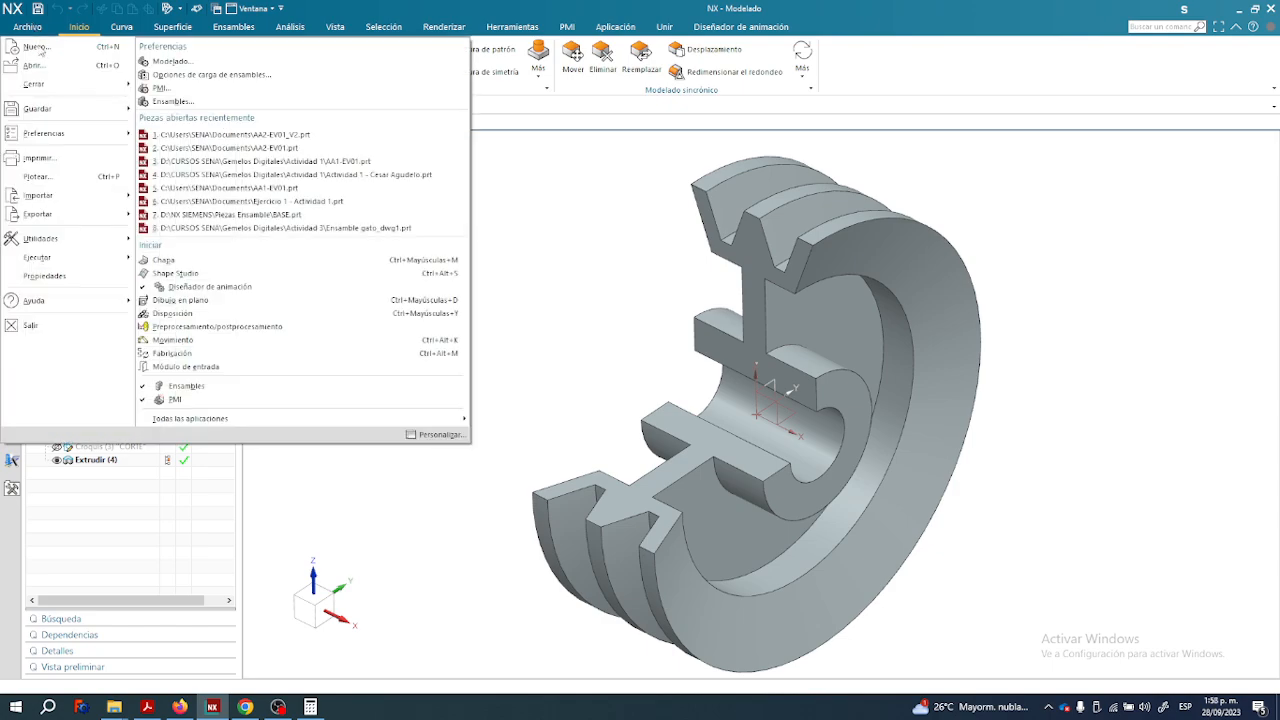
mouse_move(88, 222)
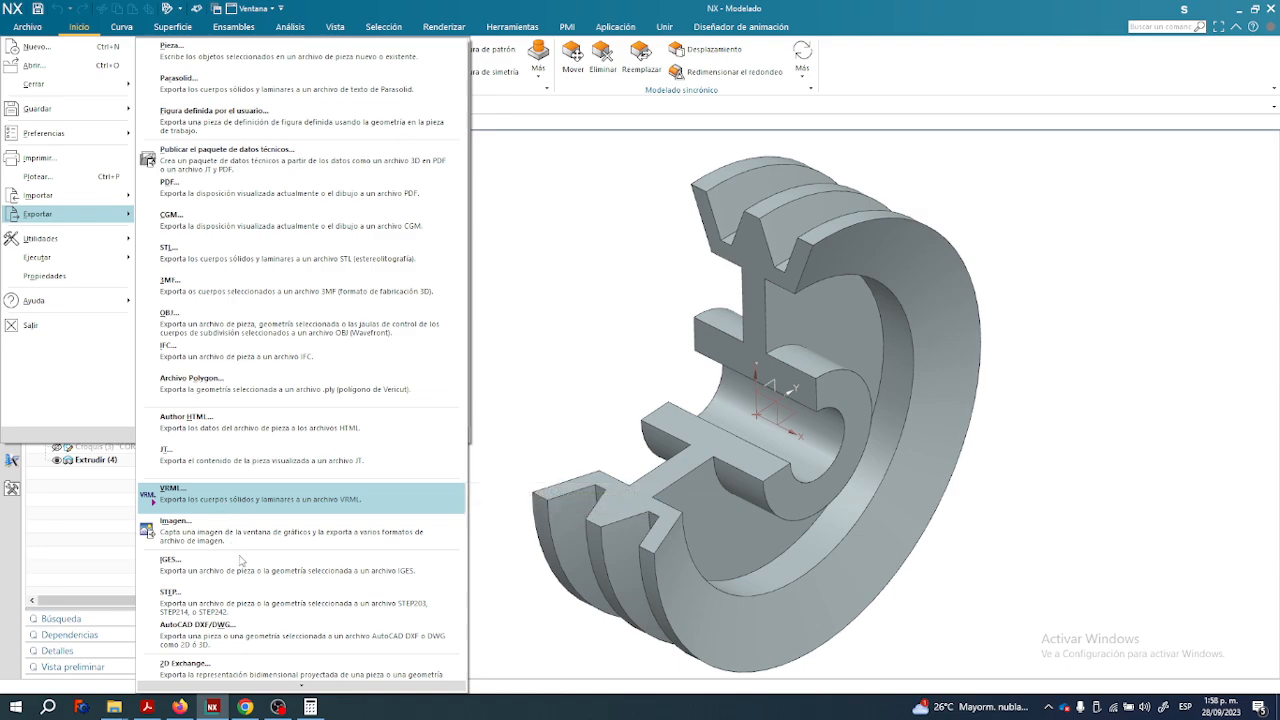
mouse_move(297, 687)
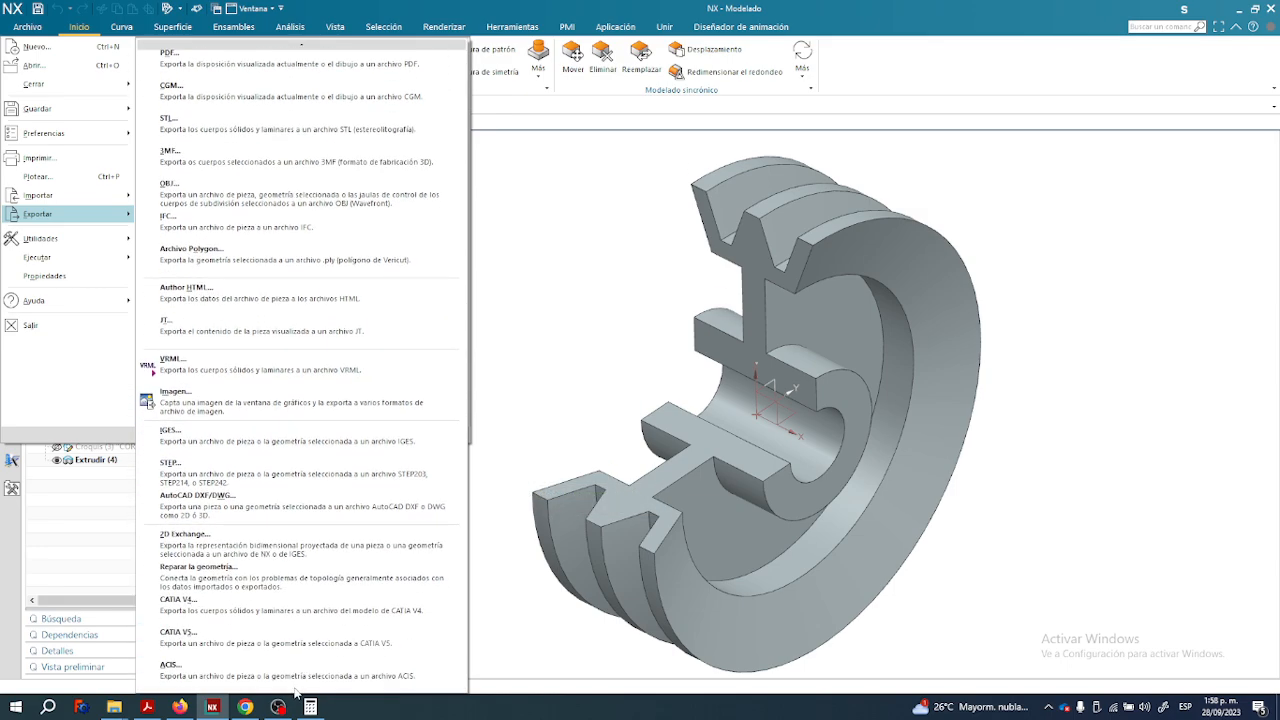
scroll(257, 370, up, 4)
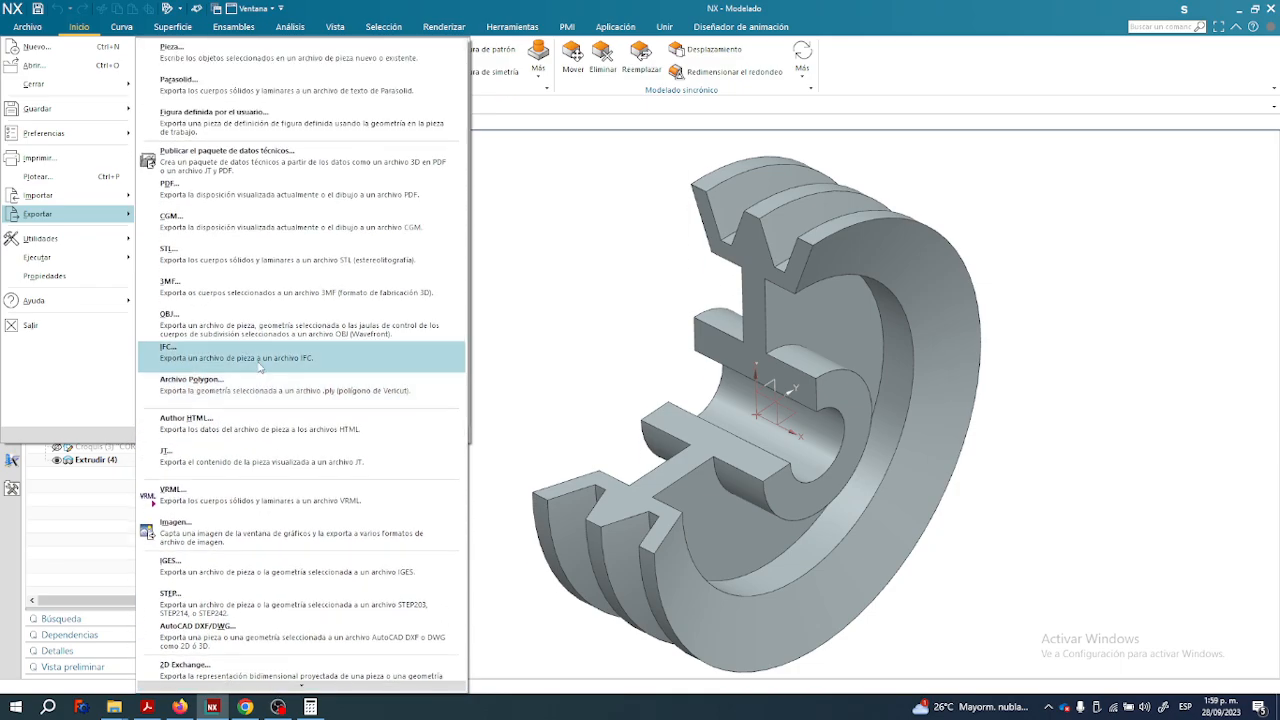
click(213, 186)
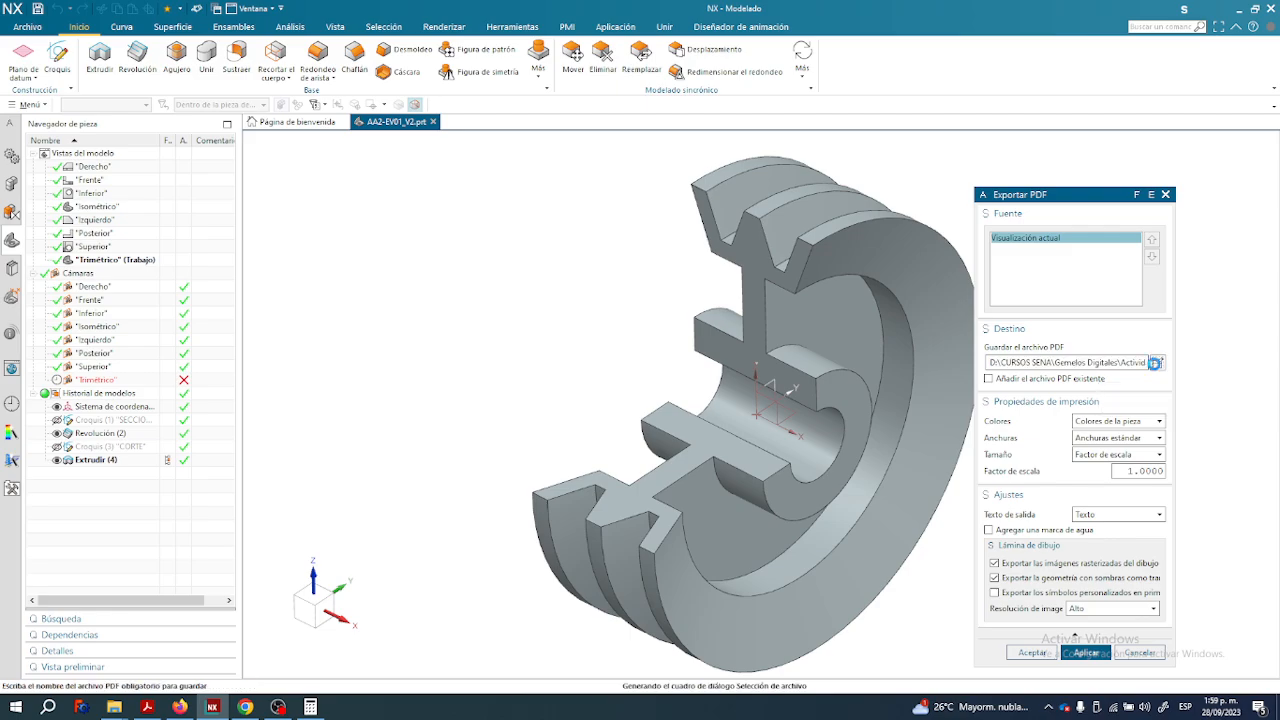
click(1157, 363)
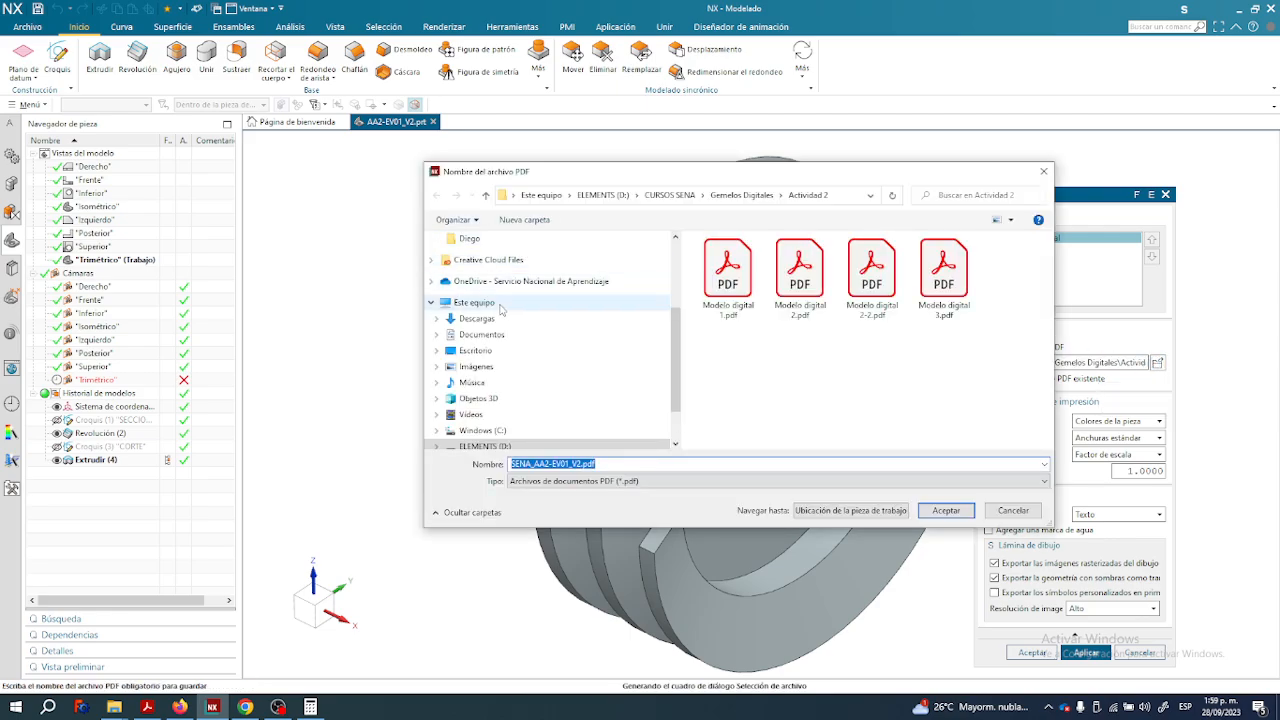
click(478, 334)
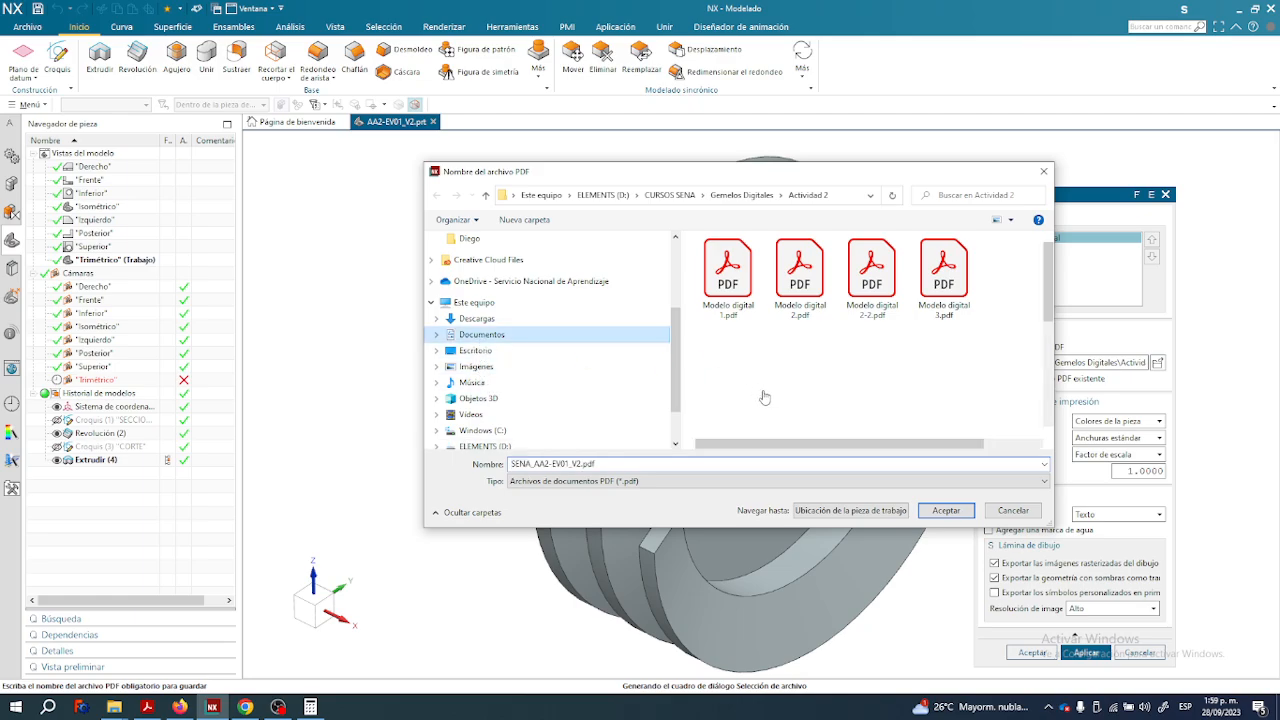
click(945, 511)
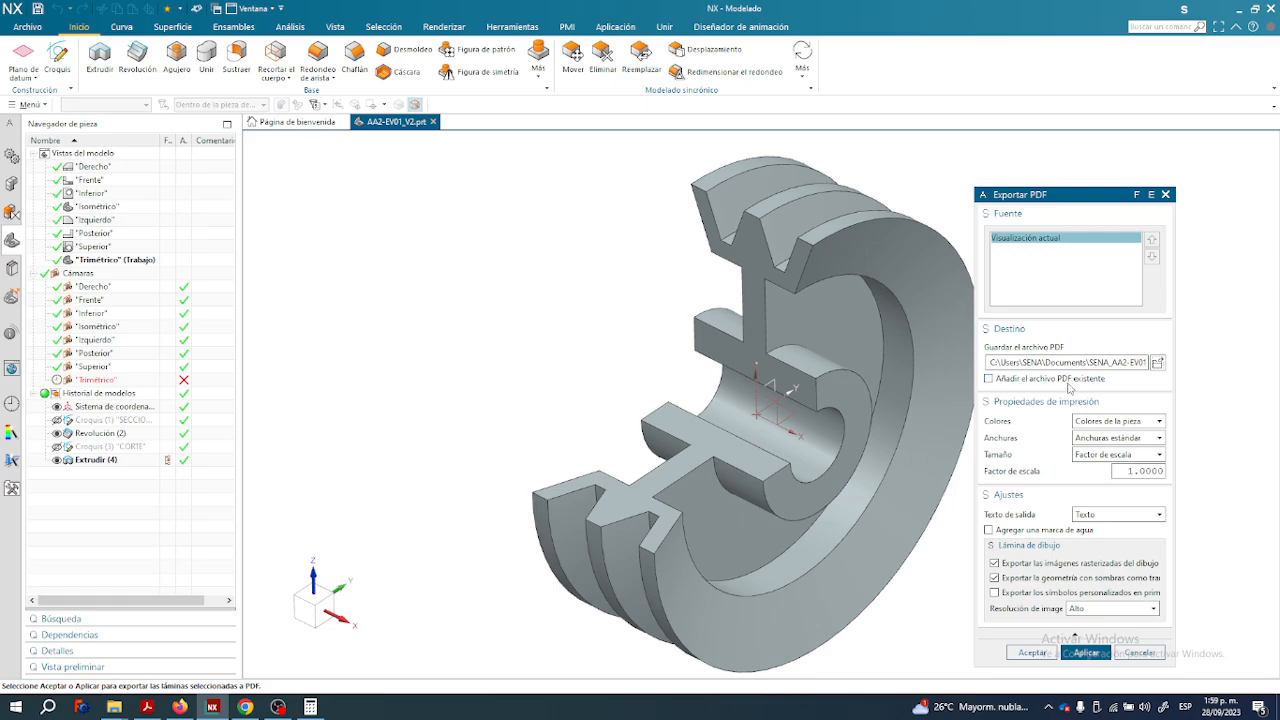
Keep Colores de la pieza, Anchuras estándar and Alto image resolution for the PDF, and apply the export.
drag(1107, 197, 1130, 166)
click(1172, 393)
click(1163, 395)
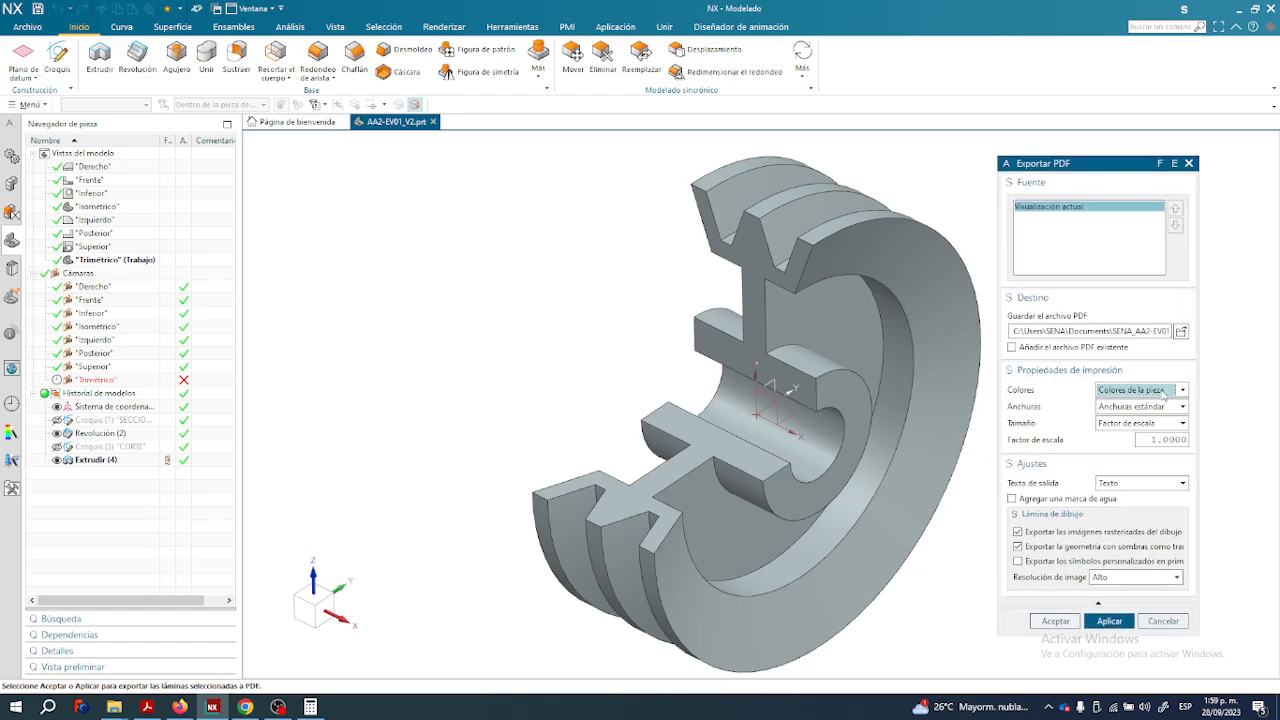
click(1148, 410)
click(1050, 418)
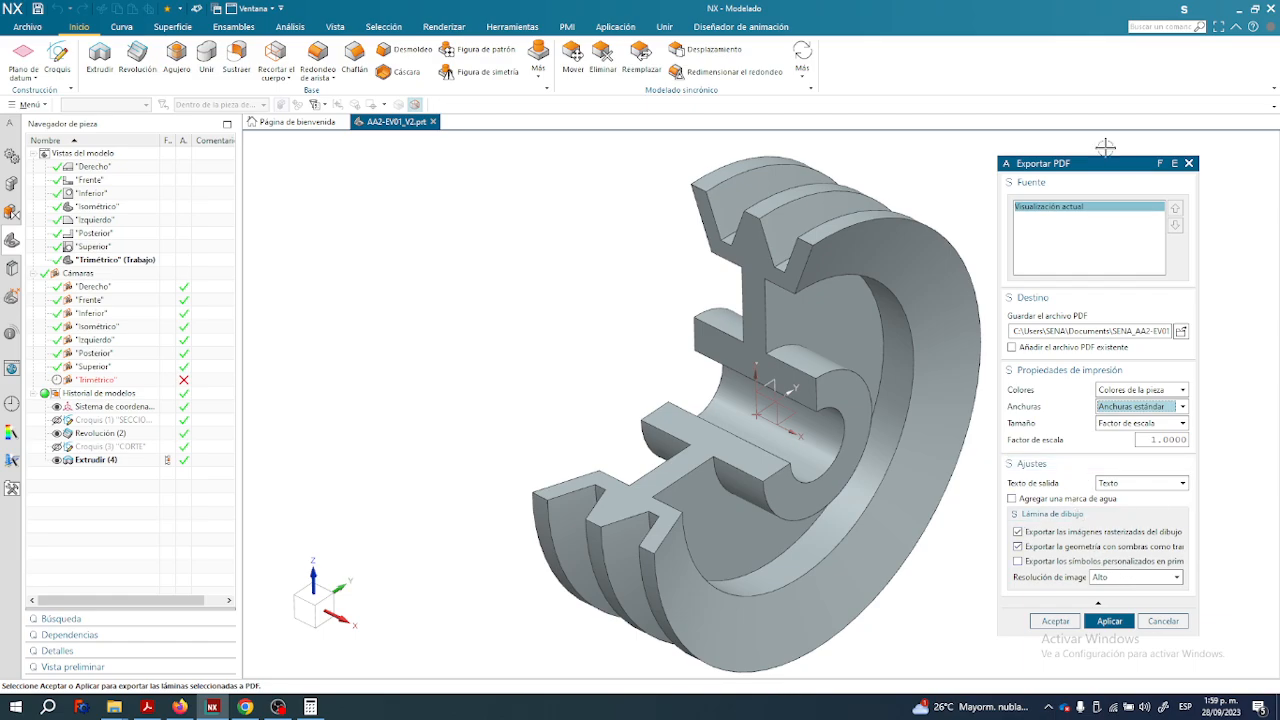
drag(1104, 167, 1100, 142)
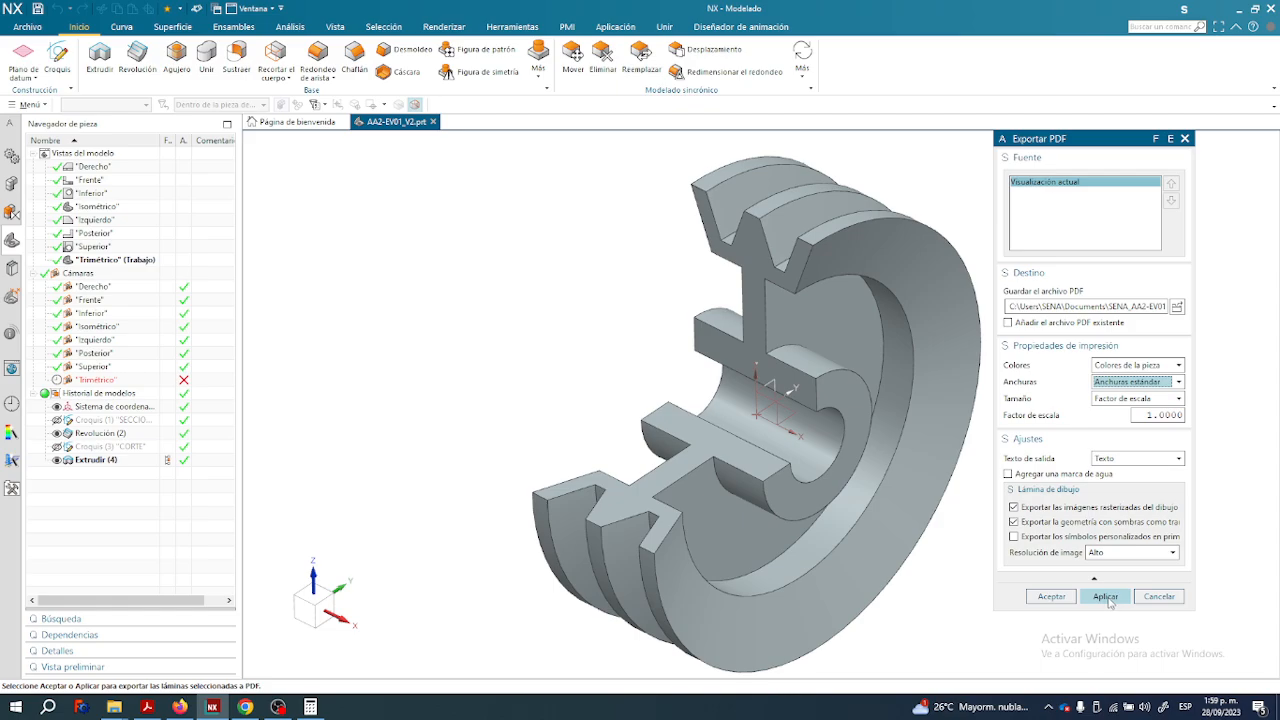
click(1097, 553)
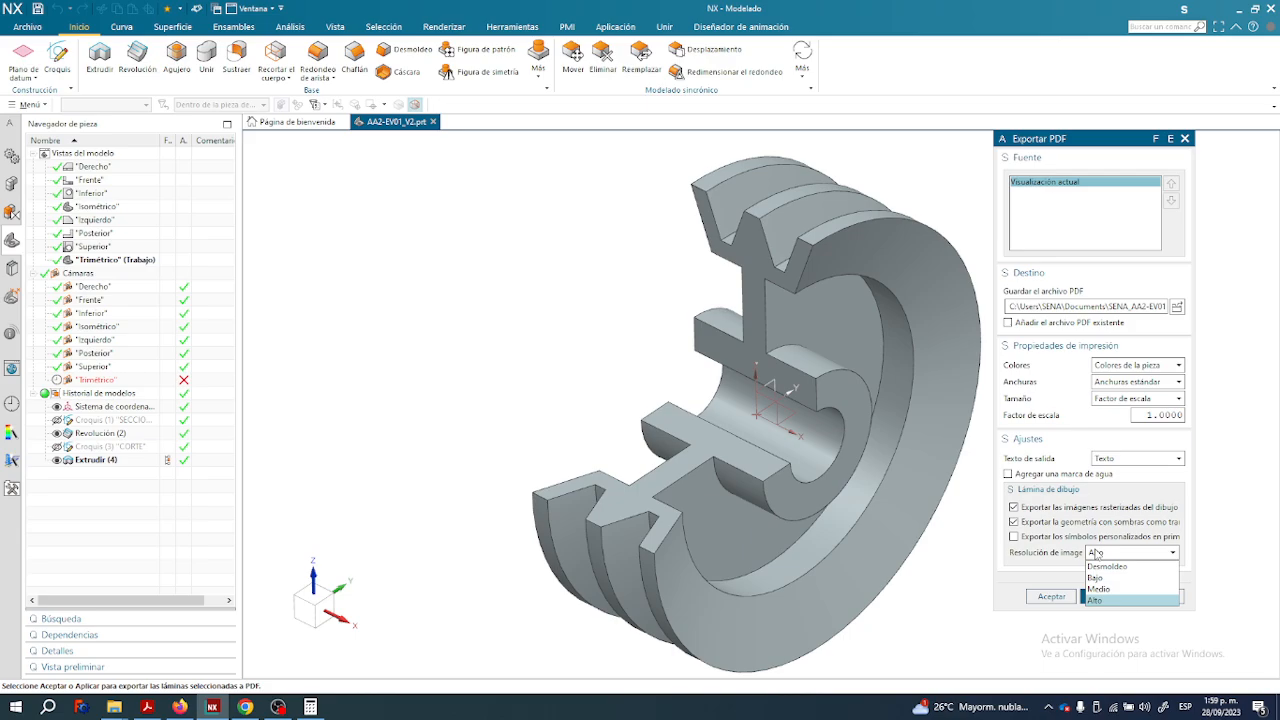
click(1097, 553)
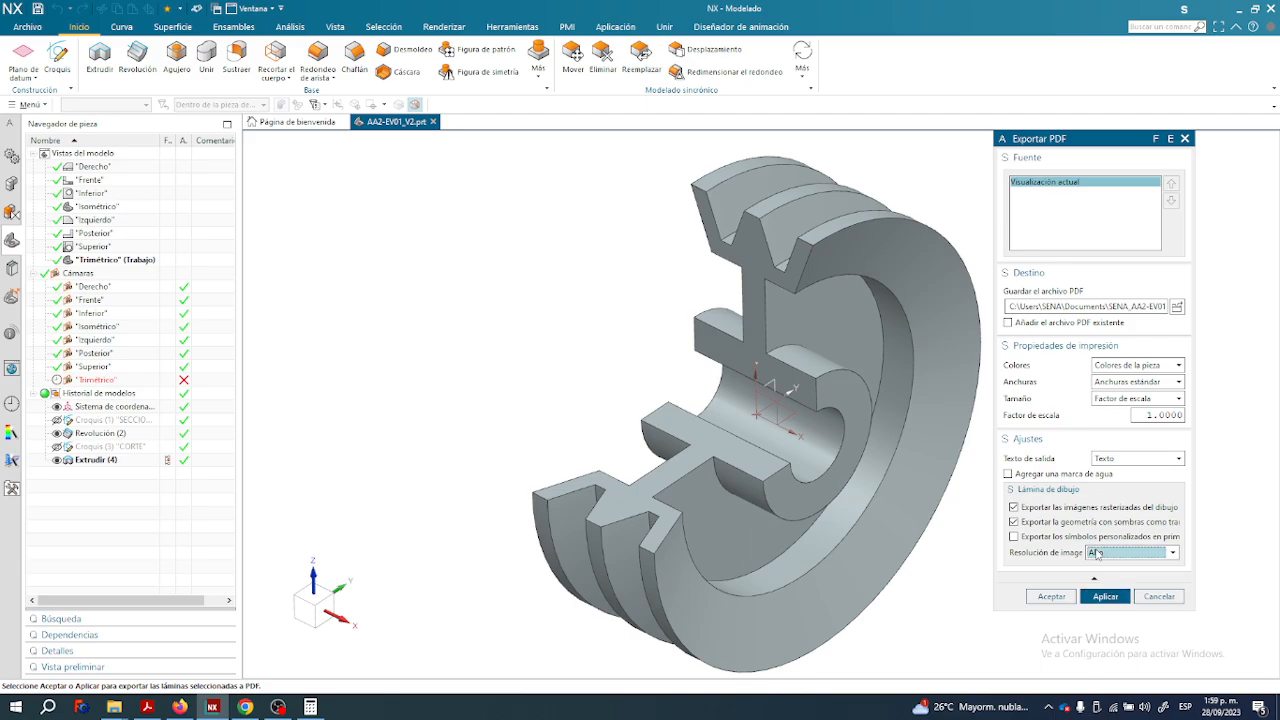
click(1104, 596)
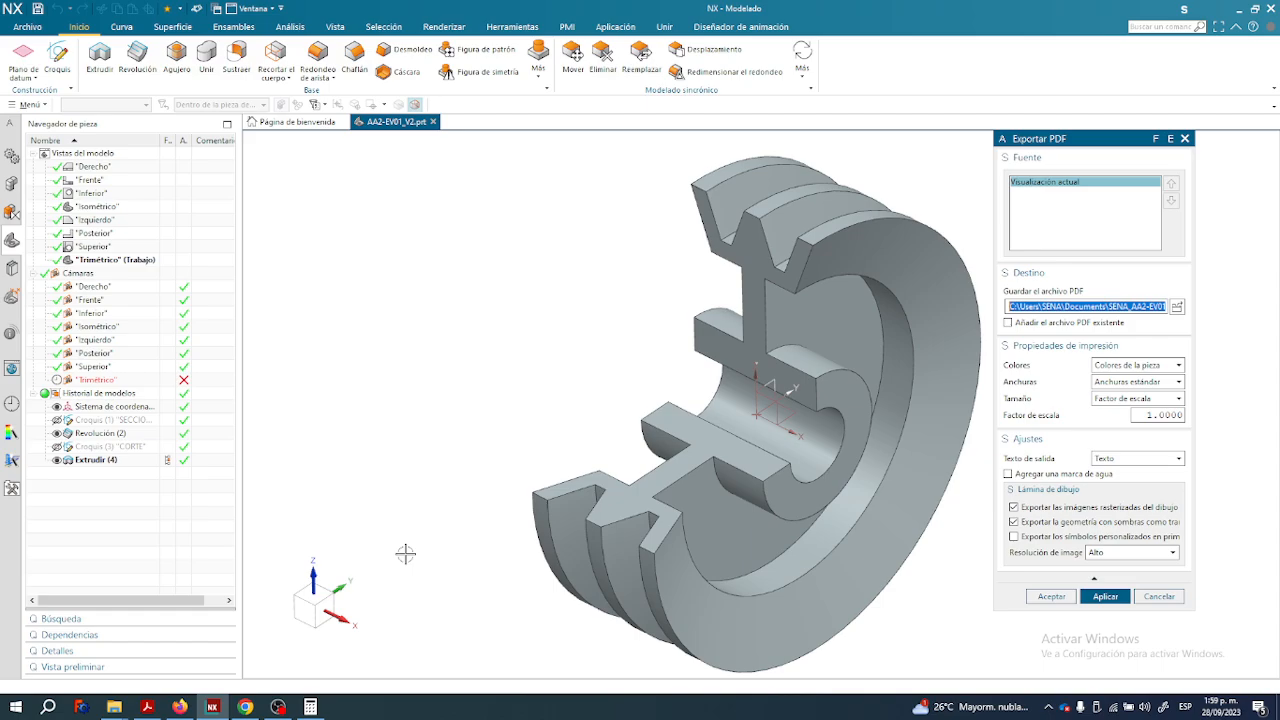
Open the exported SENA_AA2-EV01_V2.pdf from the Documentos folder in File Explorer to check it.
key(super+e)
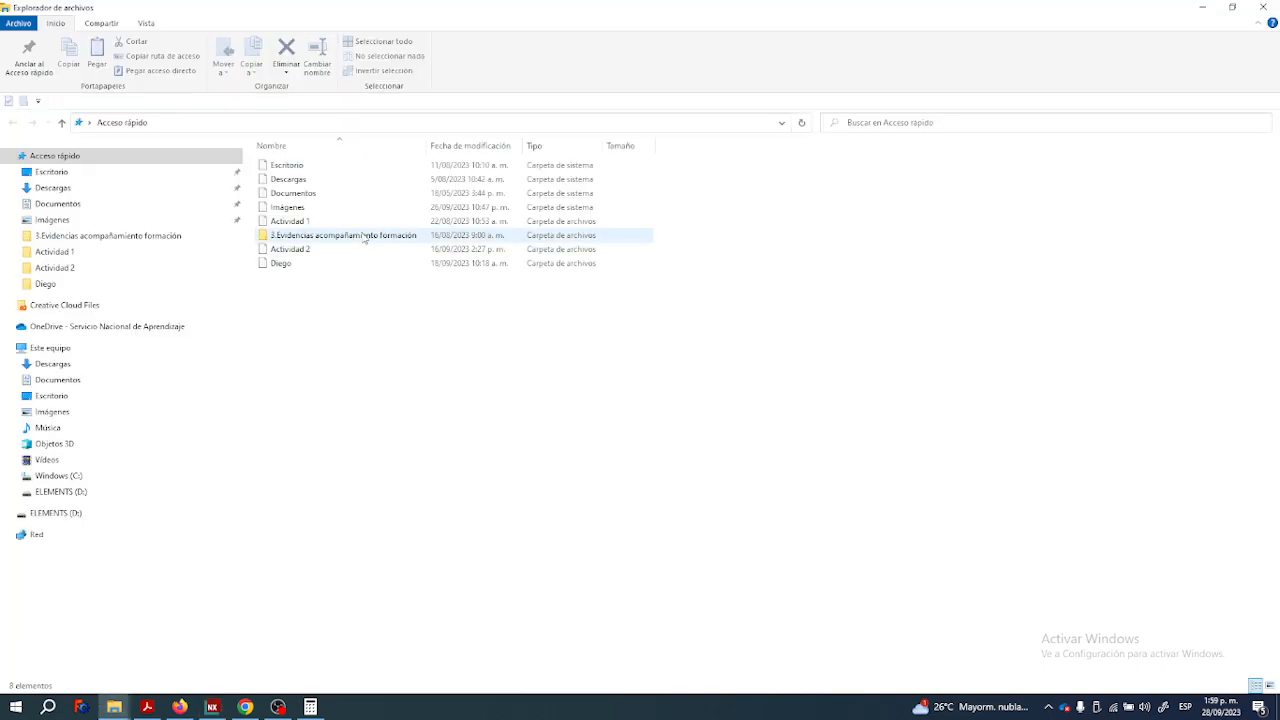
click(55, 204)
scroll(383, 555, down, 3)
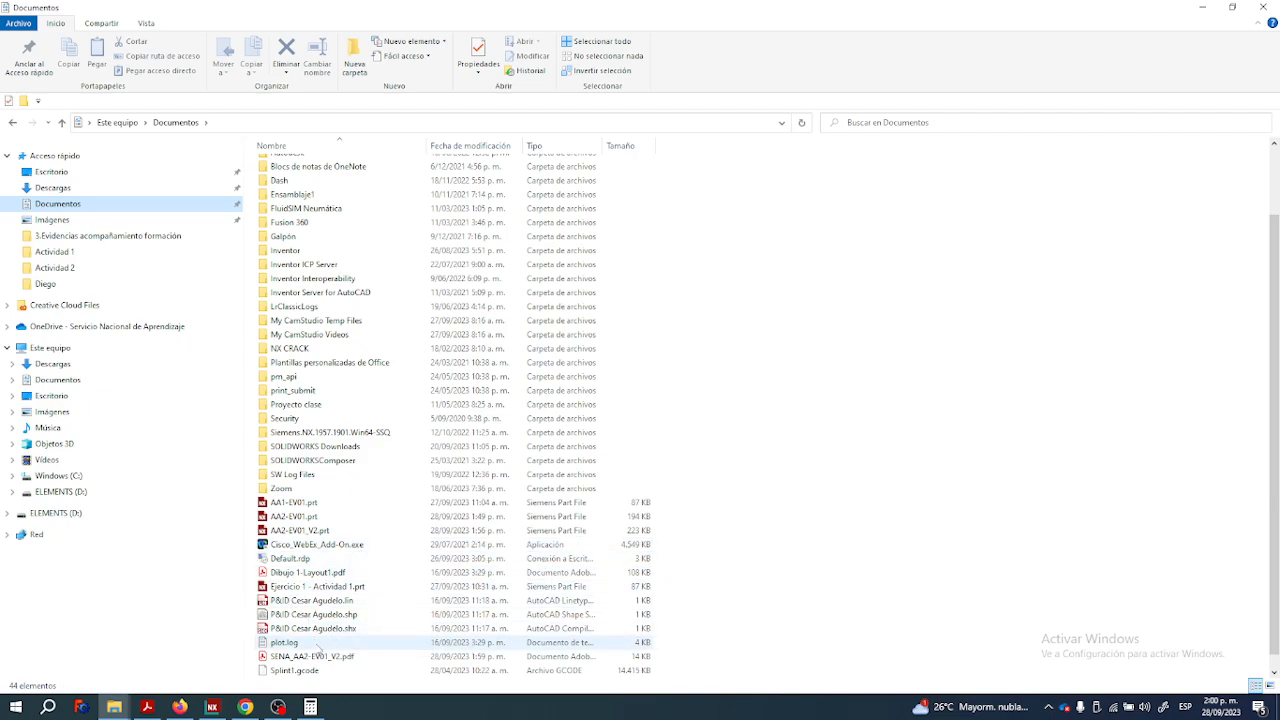
click(314, 658)
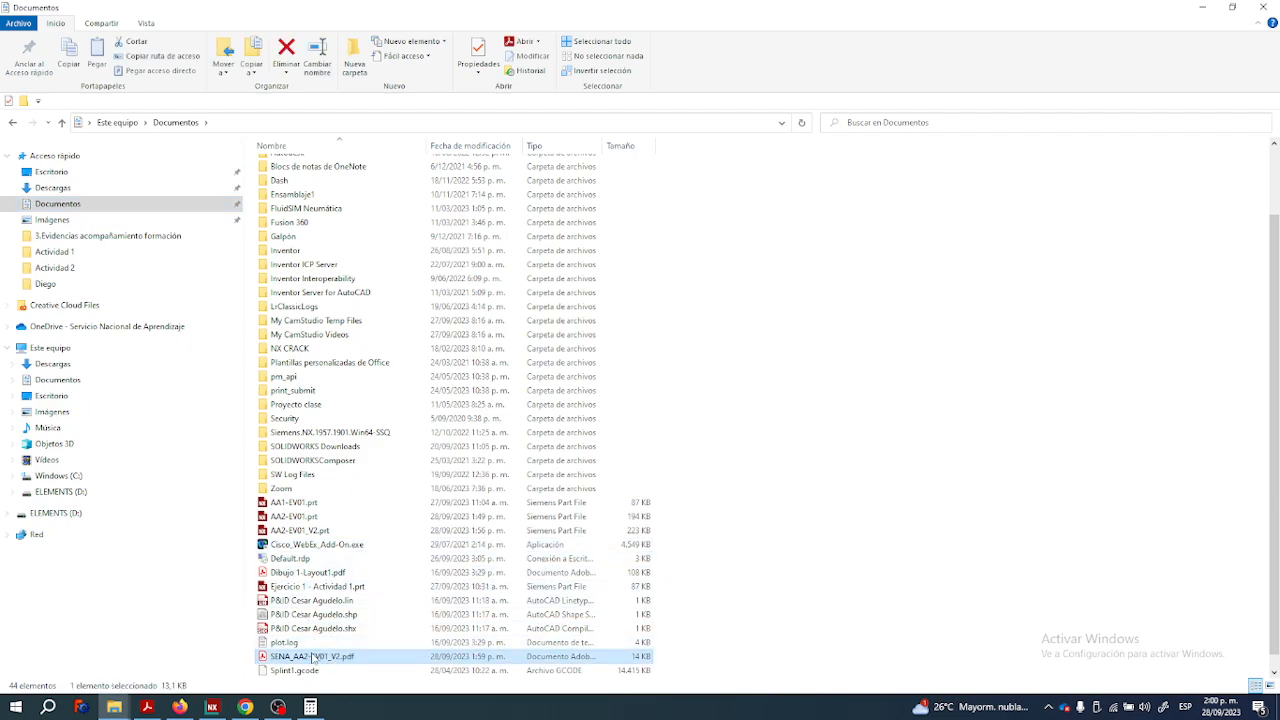
key(Return)
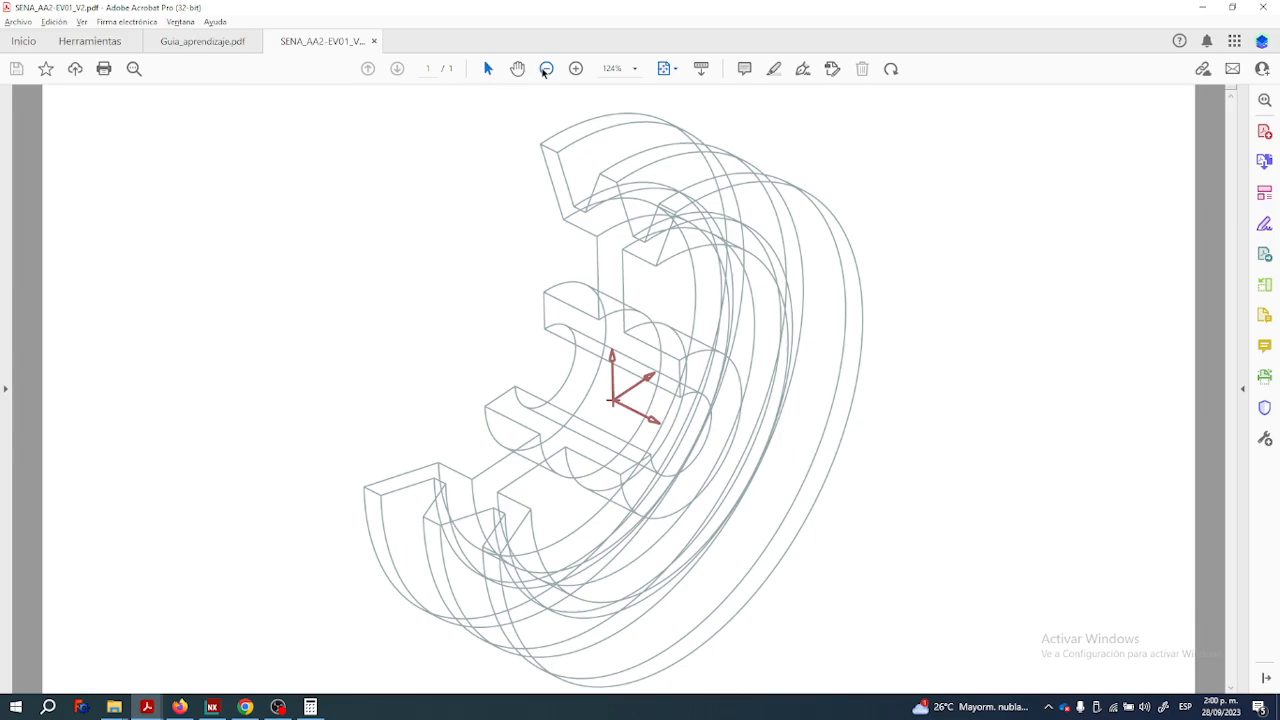
Zoom the exported PDF out to 100% to view the whole page, and switch back to NX.
click(547, 69)
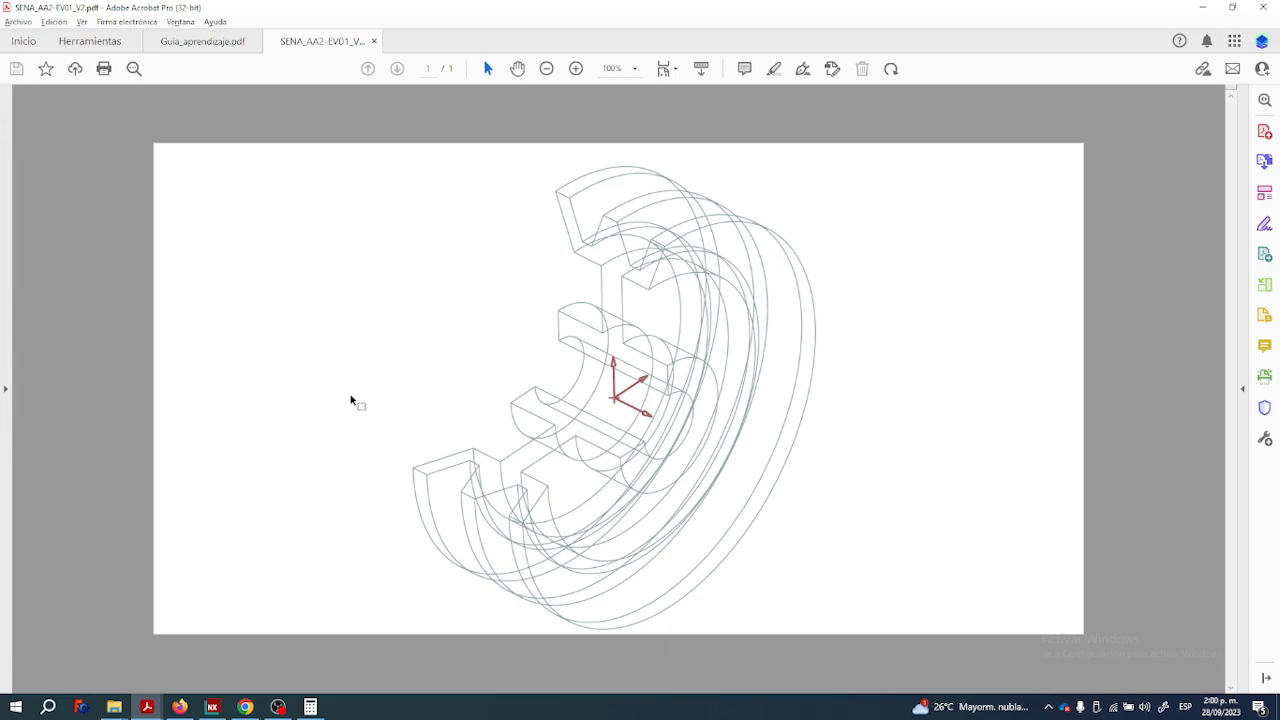
mouse_move(212, 709)
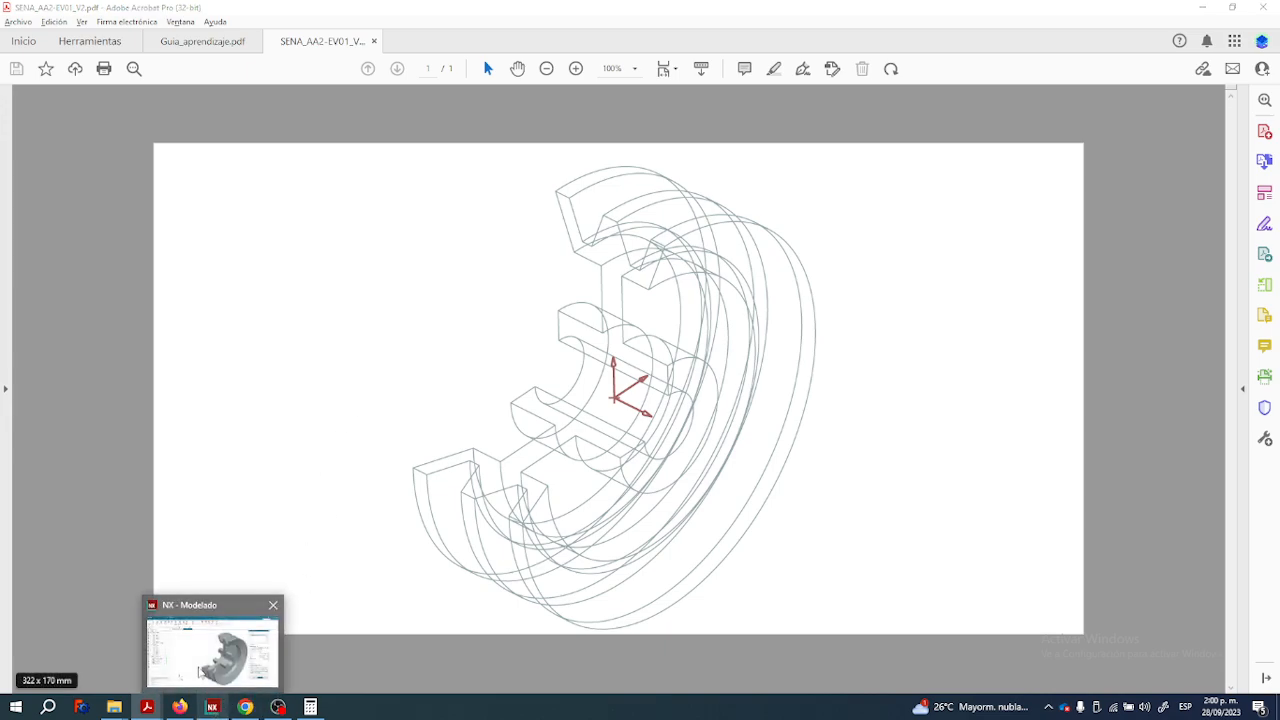
click(202, 668)
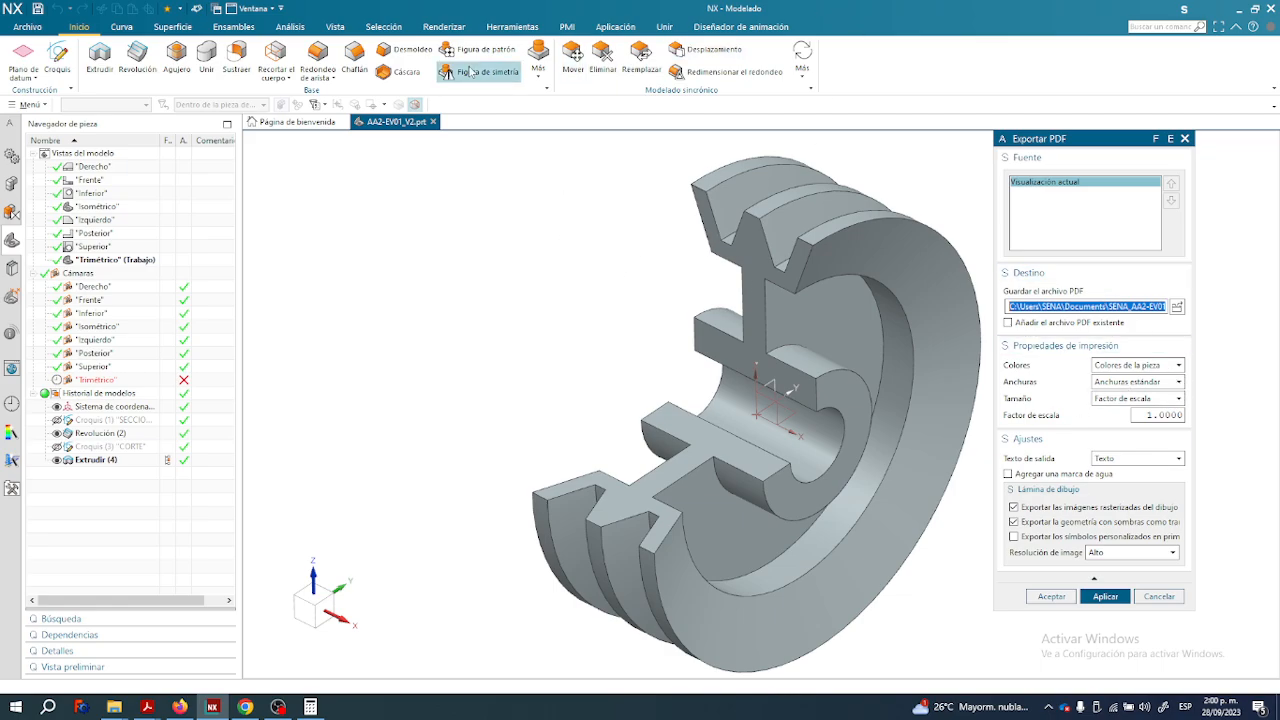
Try the Trama alámbrica estática display style on the pulley, and return it to Sombreado con aristas.
click(328, 28)
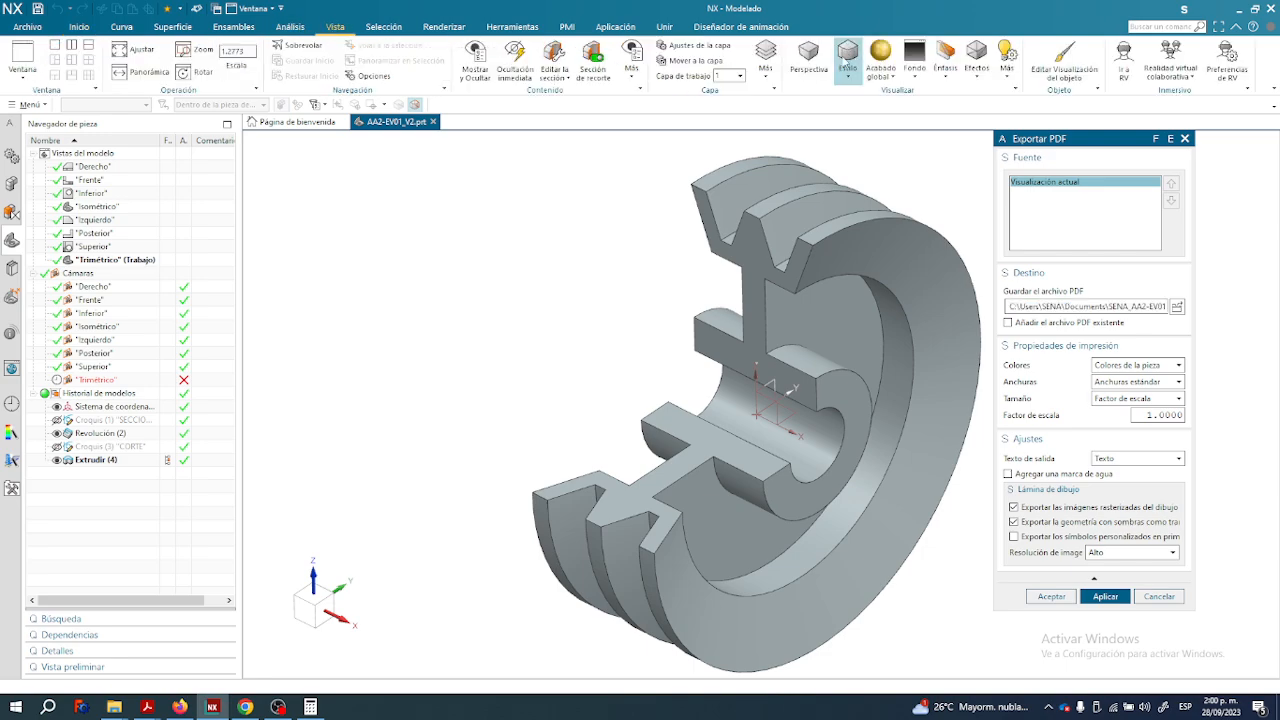
click(848, 76)
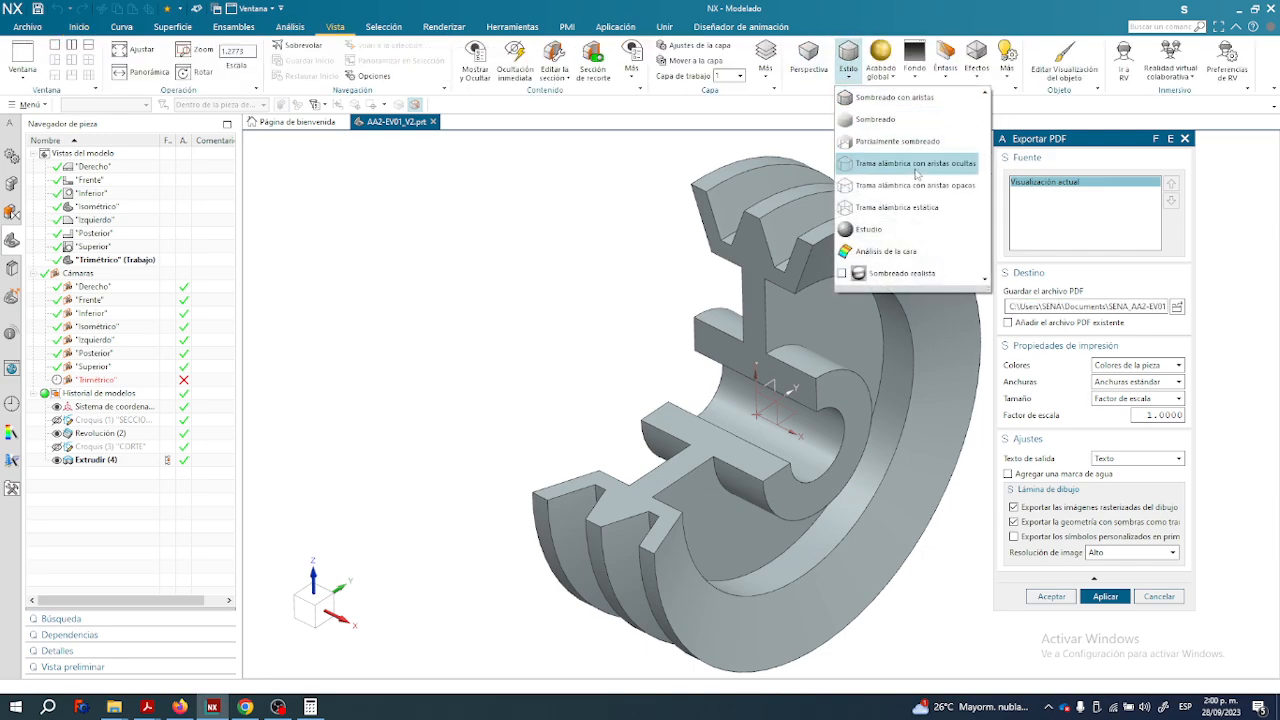
click(930, 208)
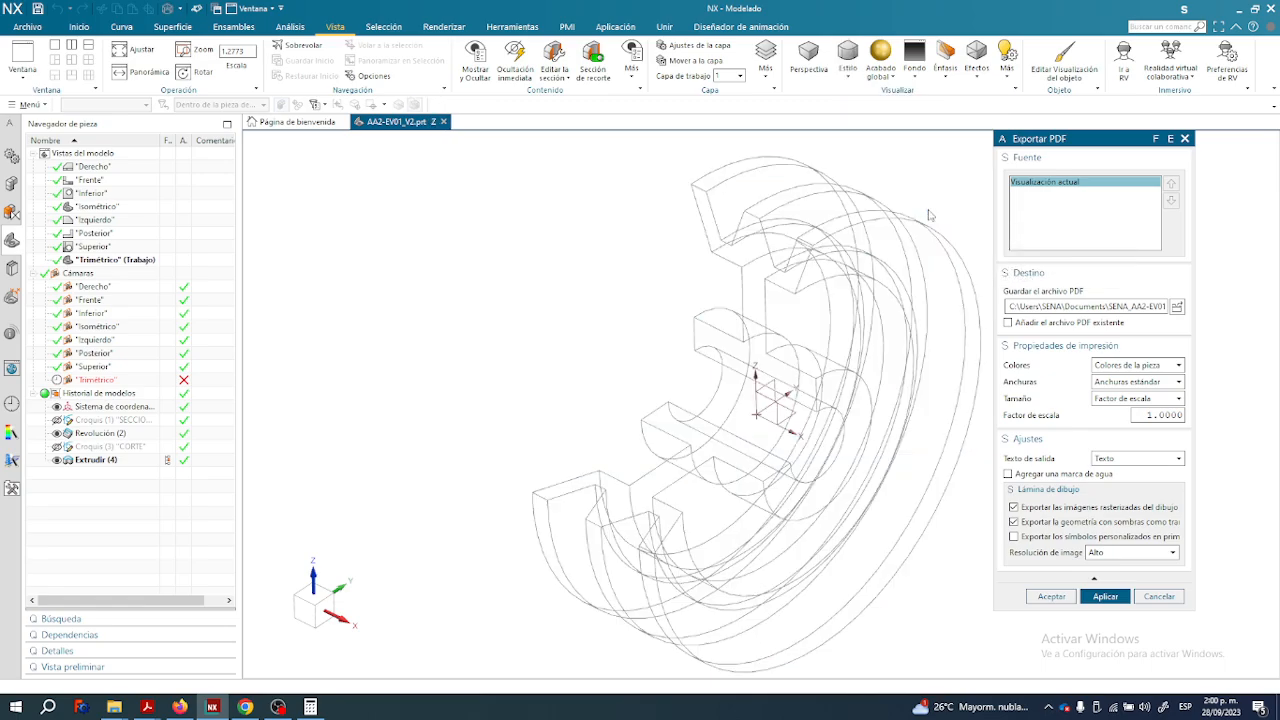
click(846, 78)
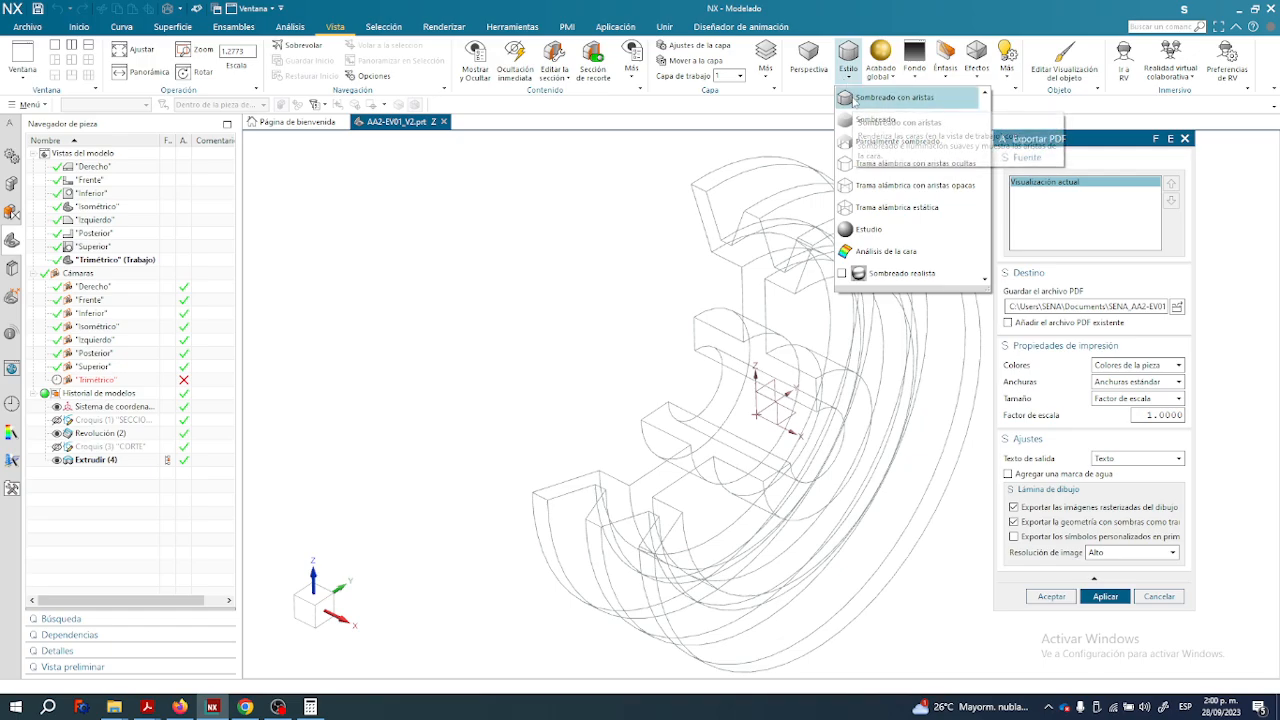
click(854, 97)
click(848, 62)
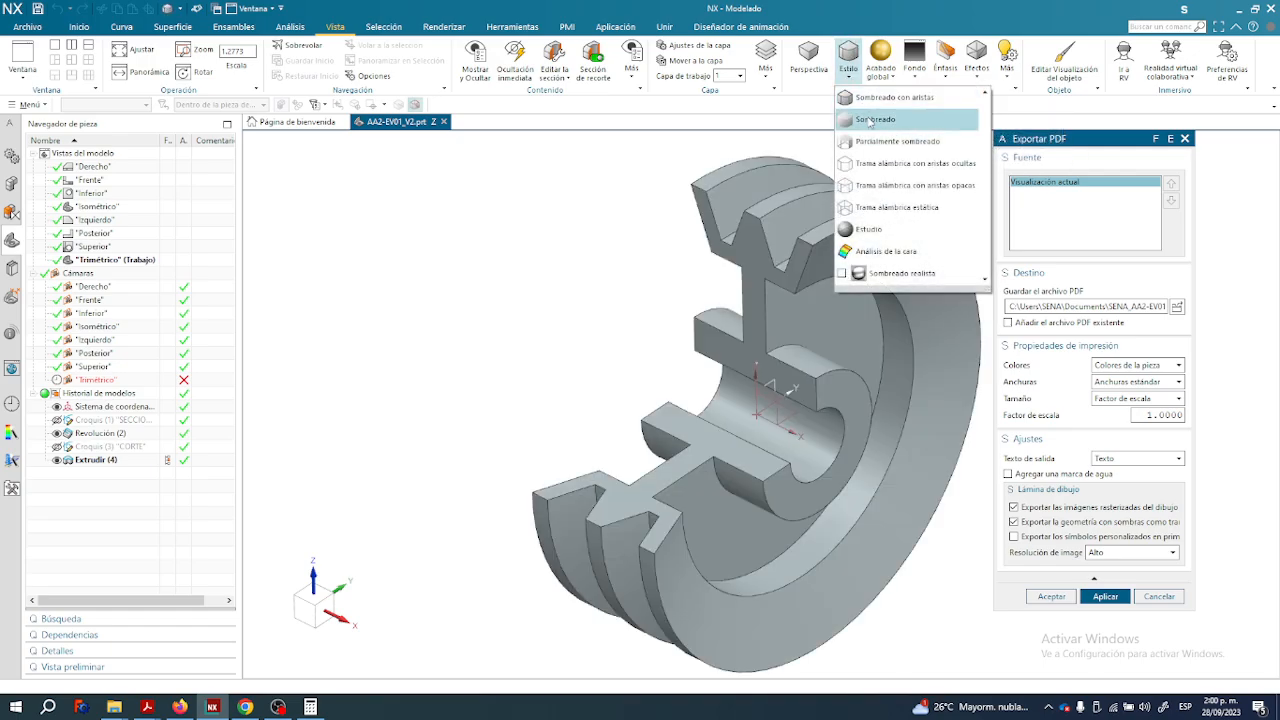
click(647, 126)
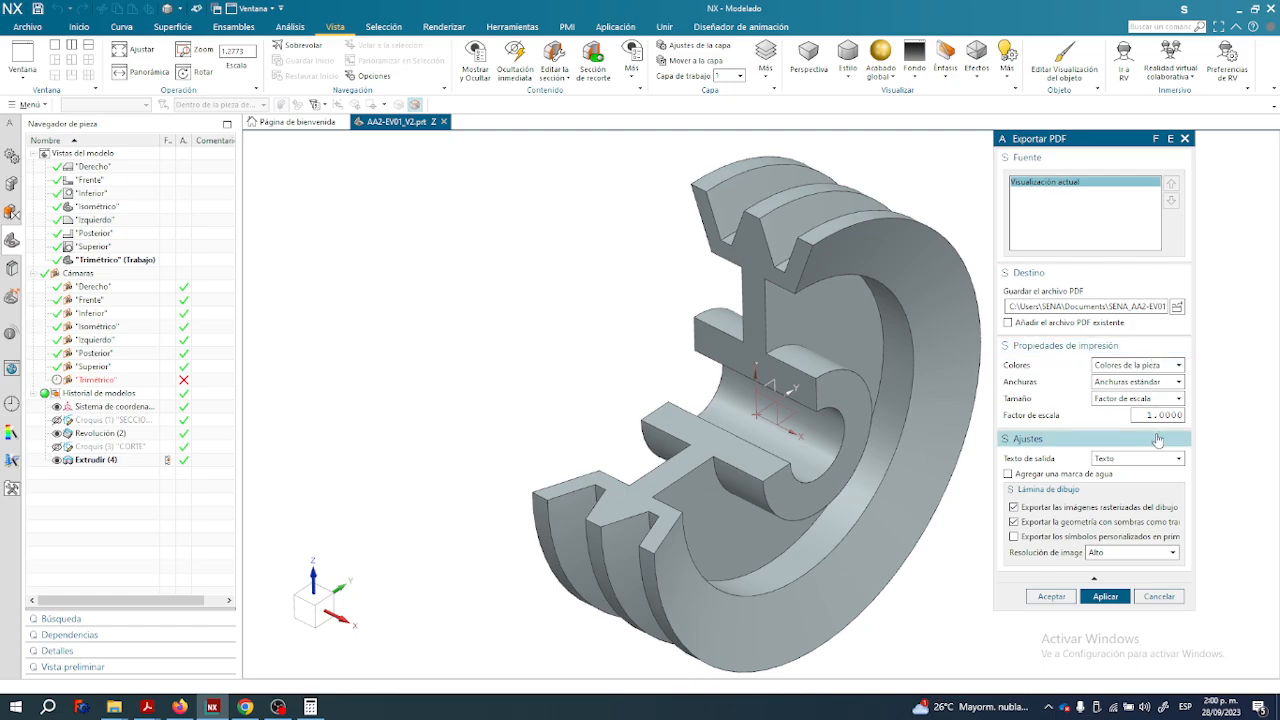
Check the Texto de salida choices for the PDF, keep Texto, and close the PDF export without applying it again.
click(1118, 463)
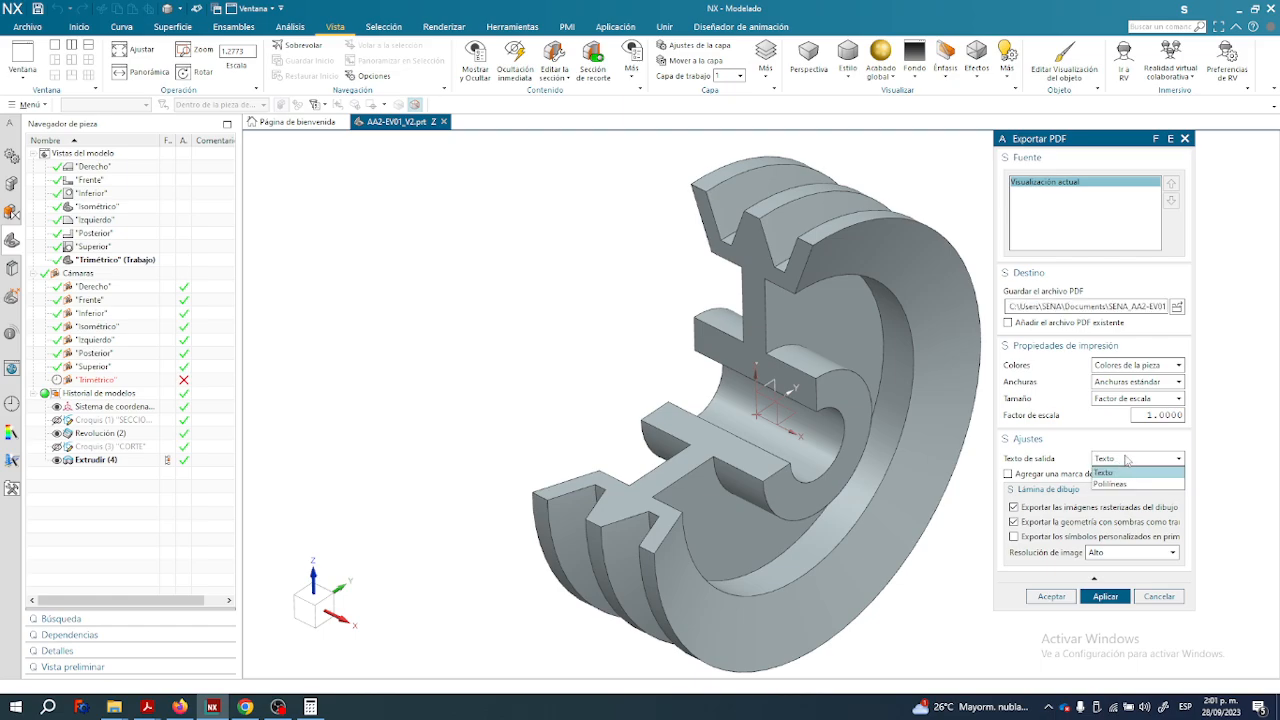
click(1125, 460)
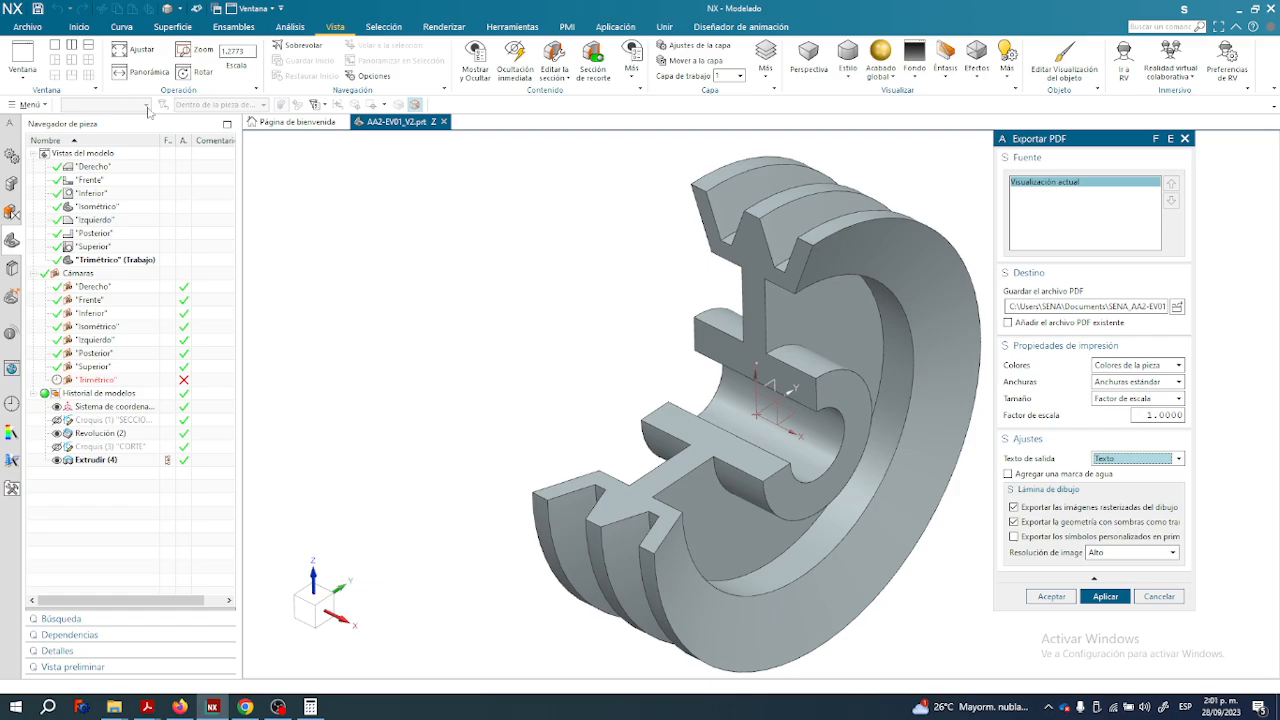
click(846, 80)
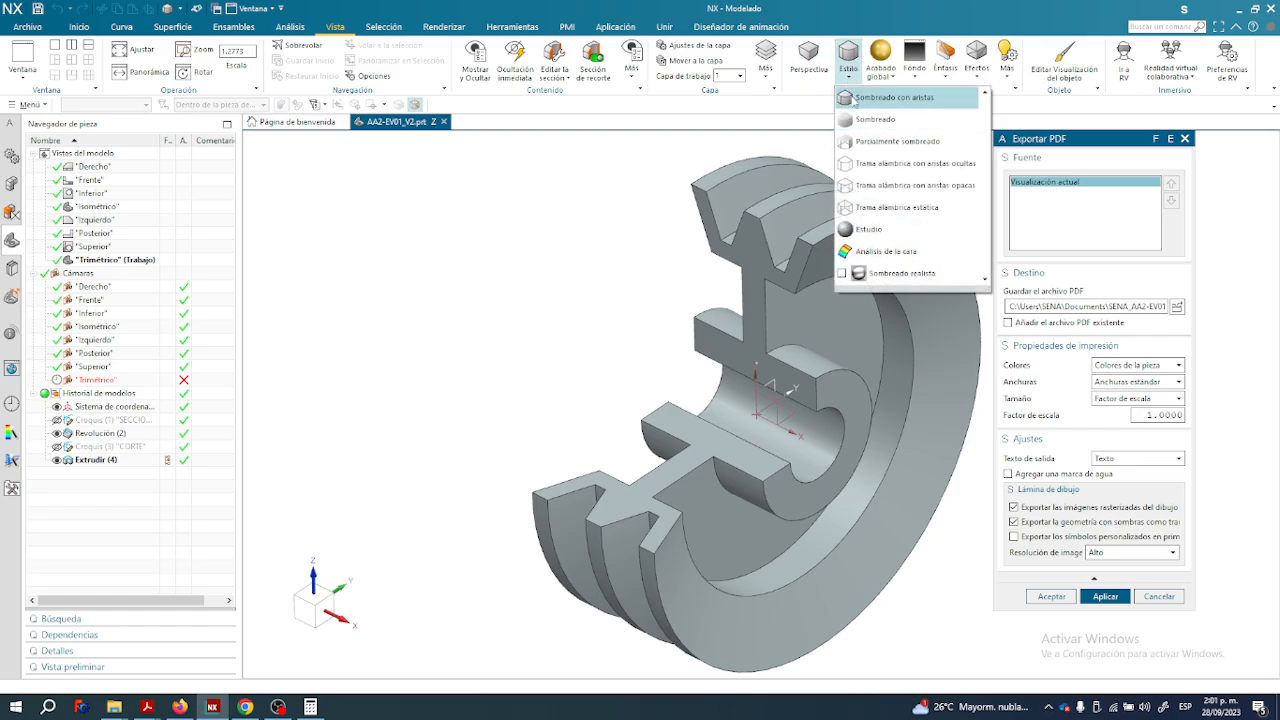
click(771, 78)
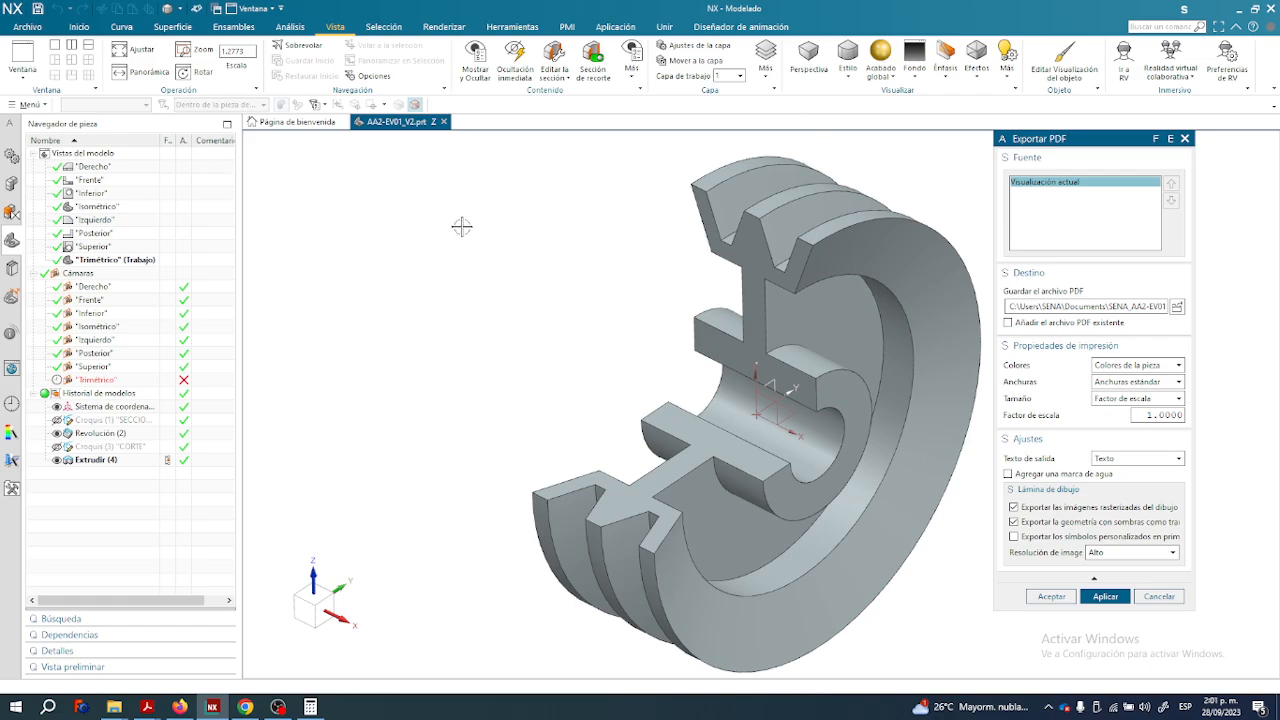
click(1185, 139)
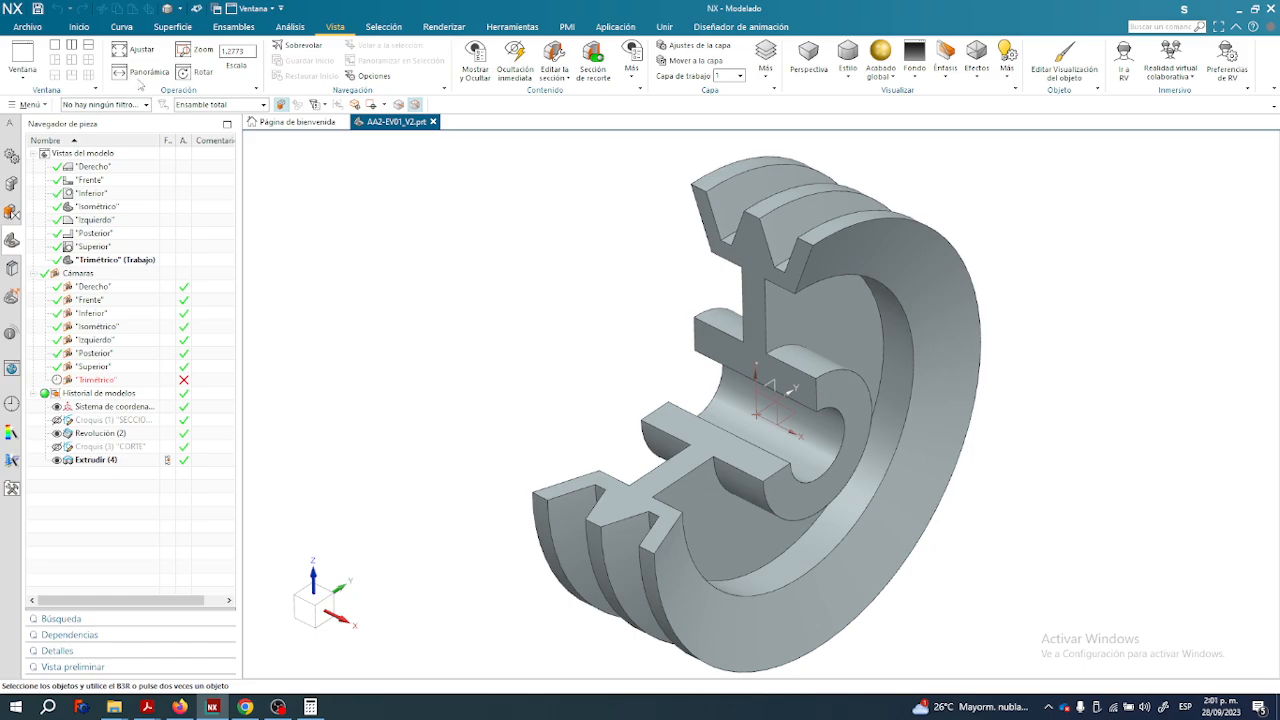
Examine the export formats and the save options offered for the part, and leave without choosing any.
click(31, 29)
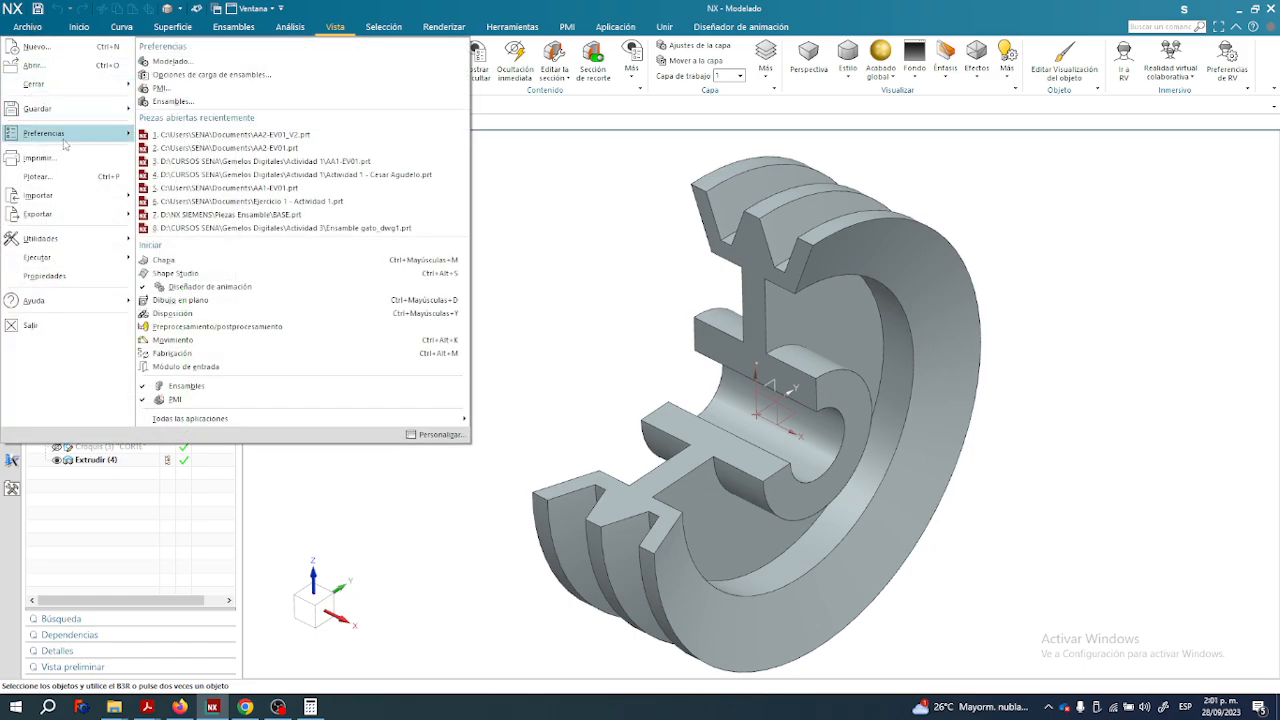
mouse_move(85, 216)
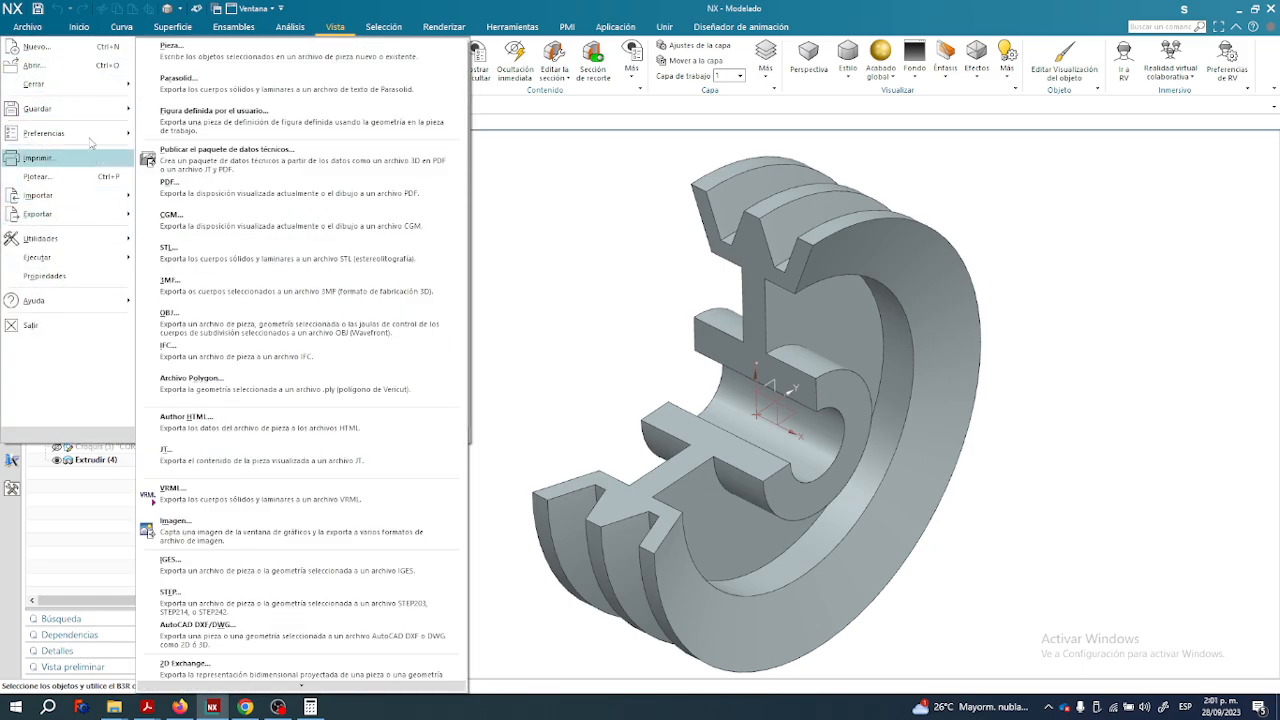
mouse_move(83, 112)
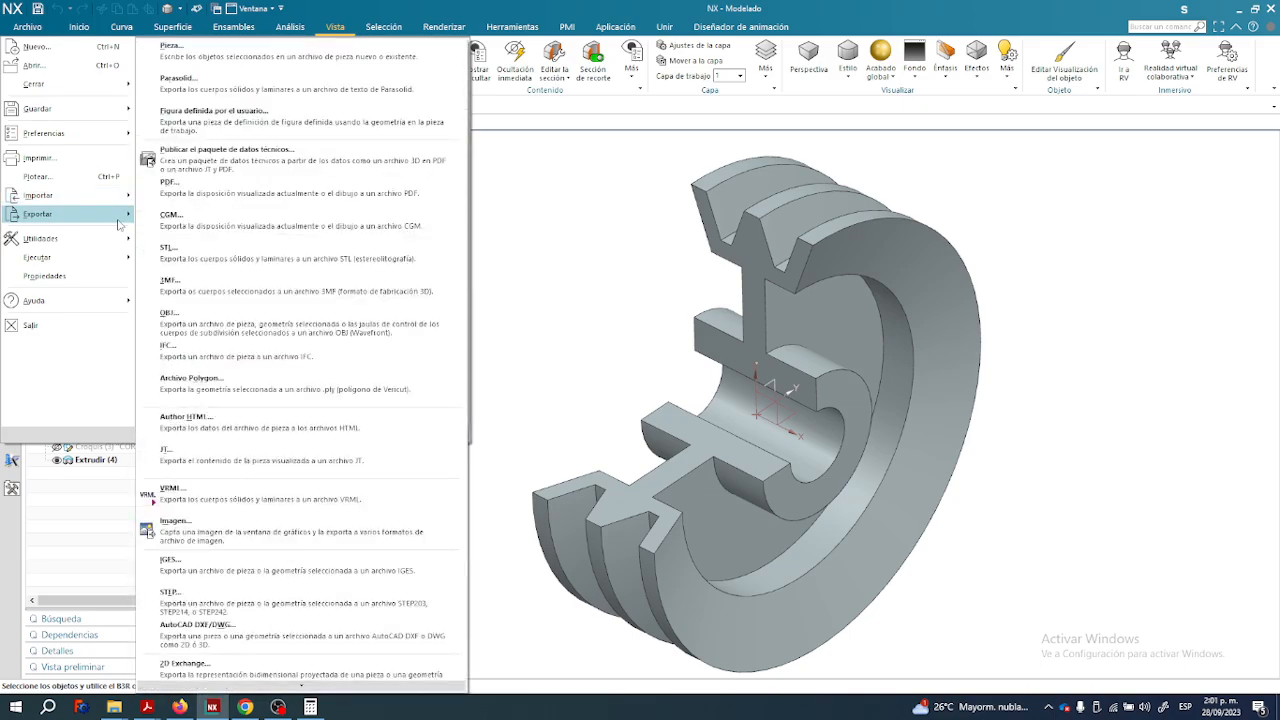
mouse_move(122, 260)
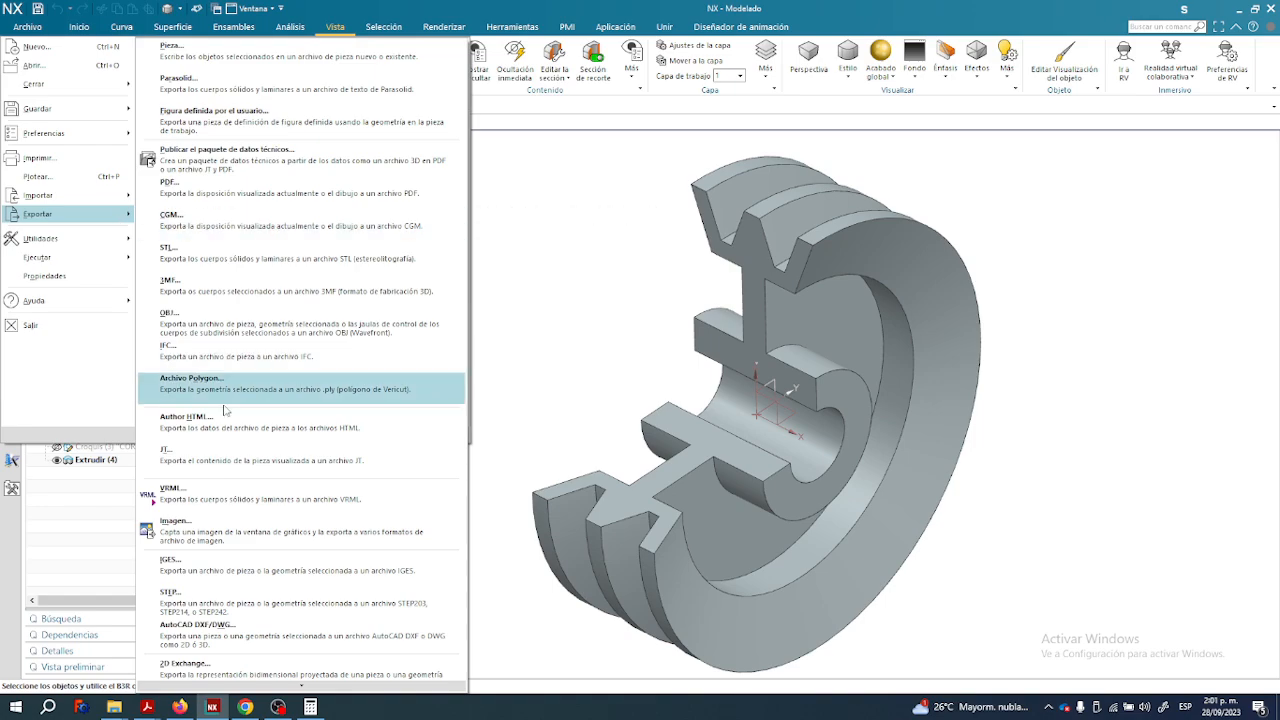
scroll(265, 425, down, 1)
scroll(274, 500, down, 3)
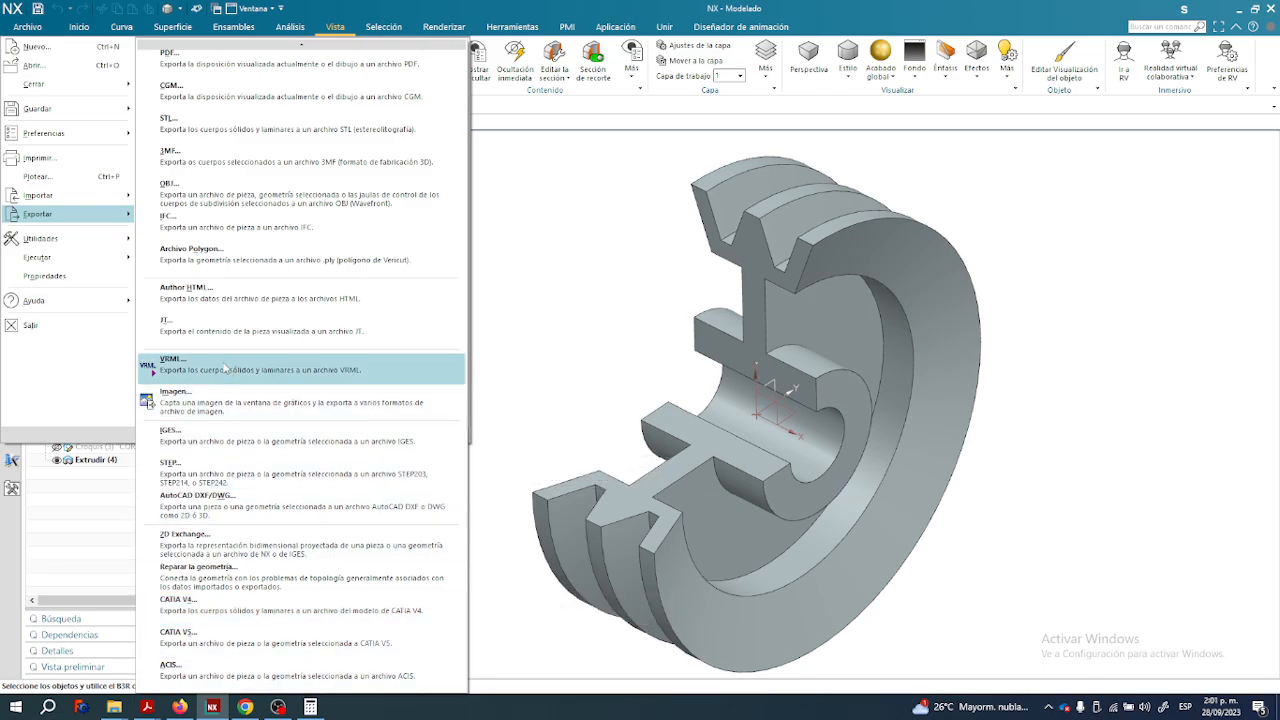
scroll(255, 407, up, 1)
scroll(255, 407, up, 3)
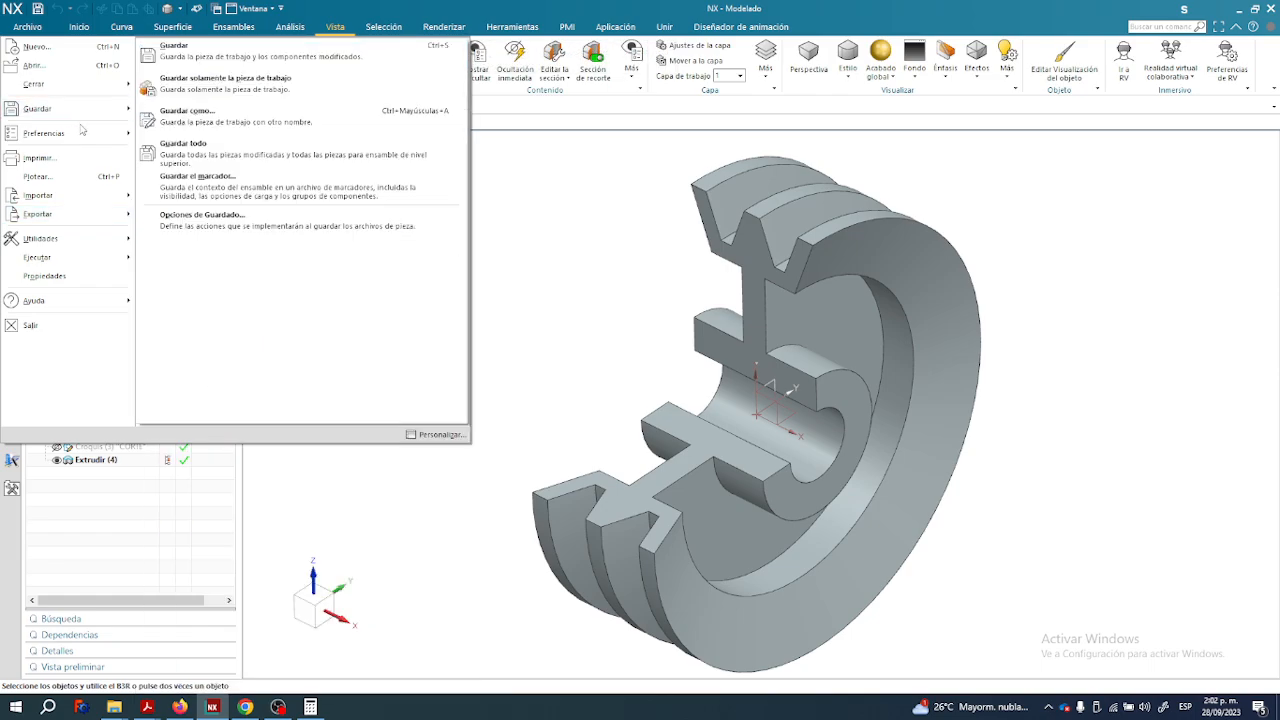
click(521, 163)
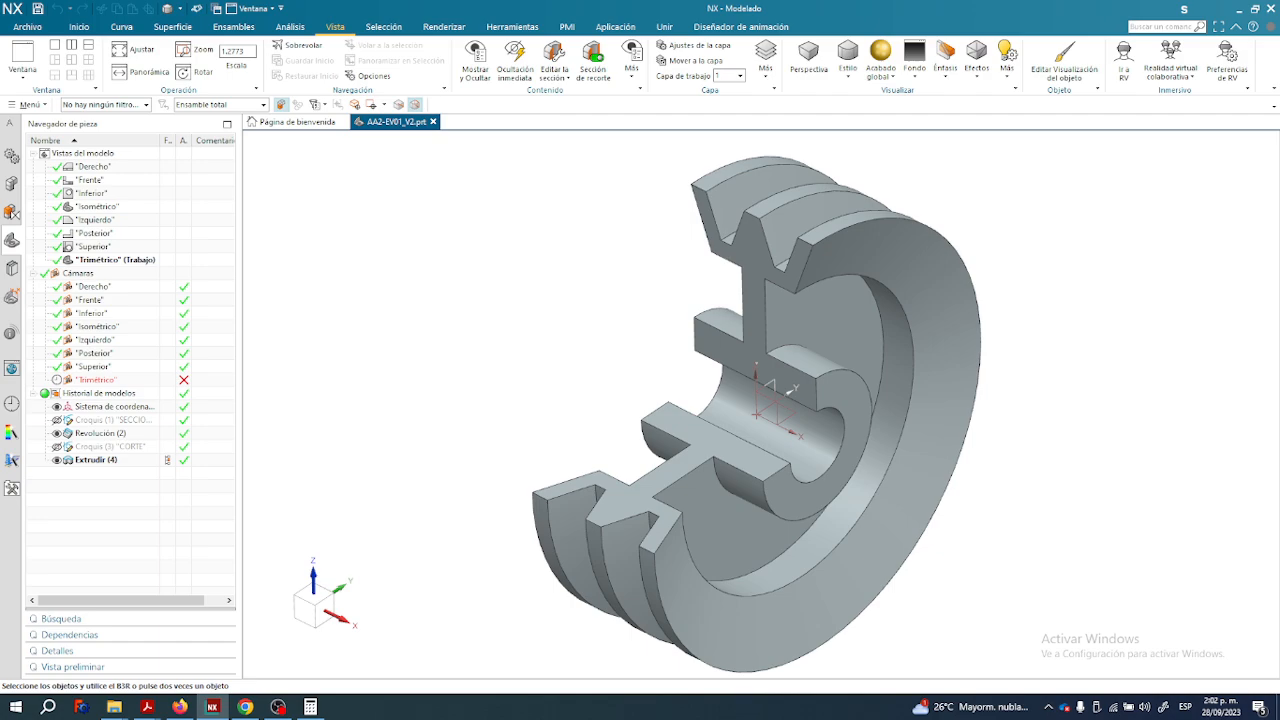